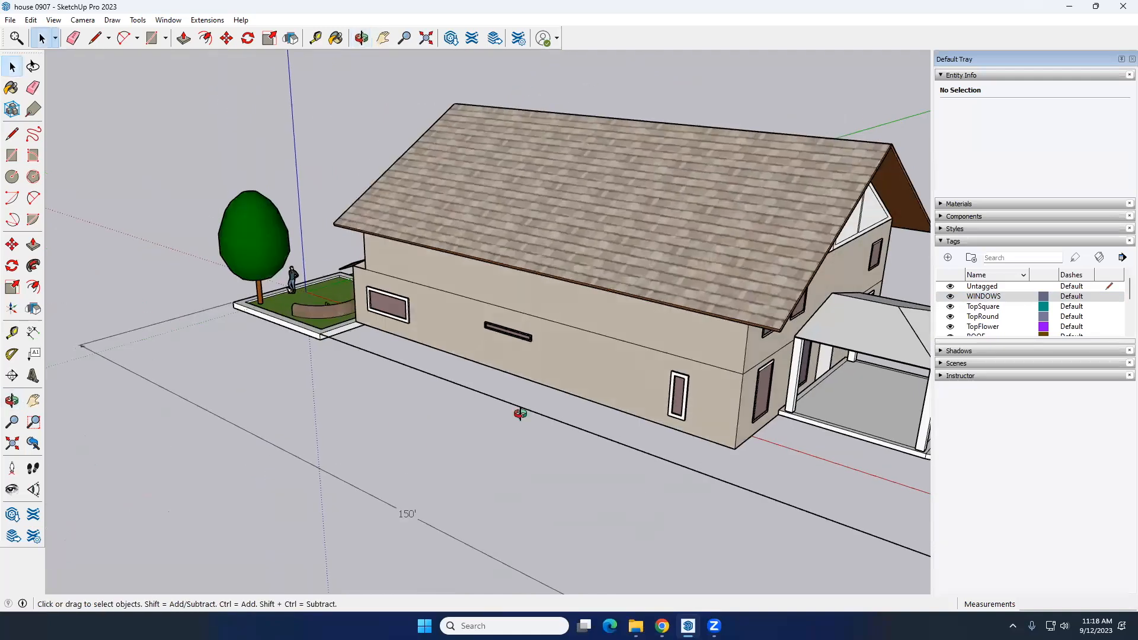
Enlarge the tag list to show every tag, and hide the HOUSE, ROOF and WINDOWS tags
middle_click_drag(569, 374, 515, 320)
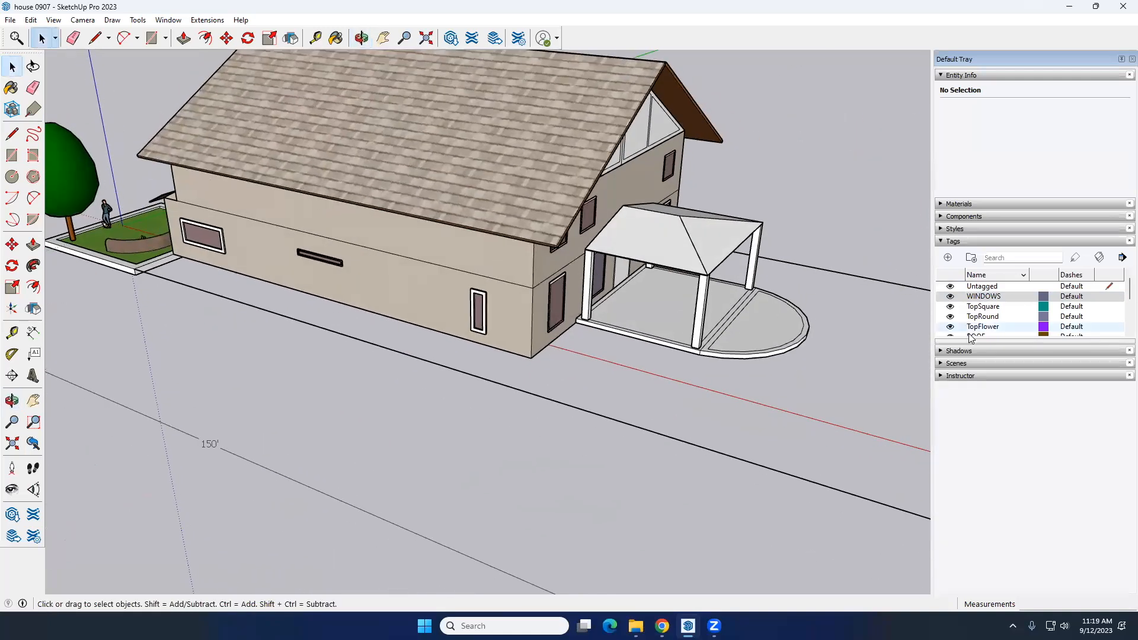
left_click_drag(981, 342, 989, 437)
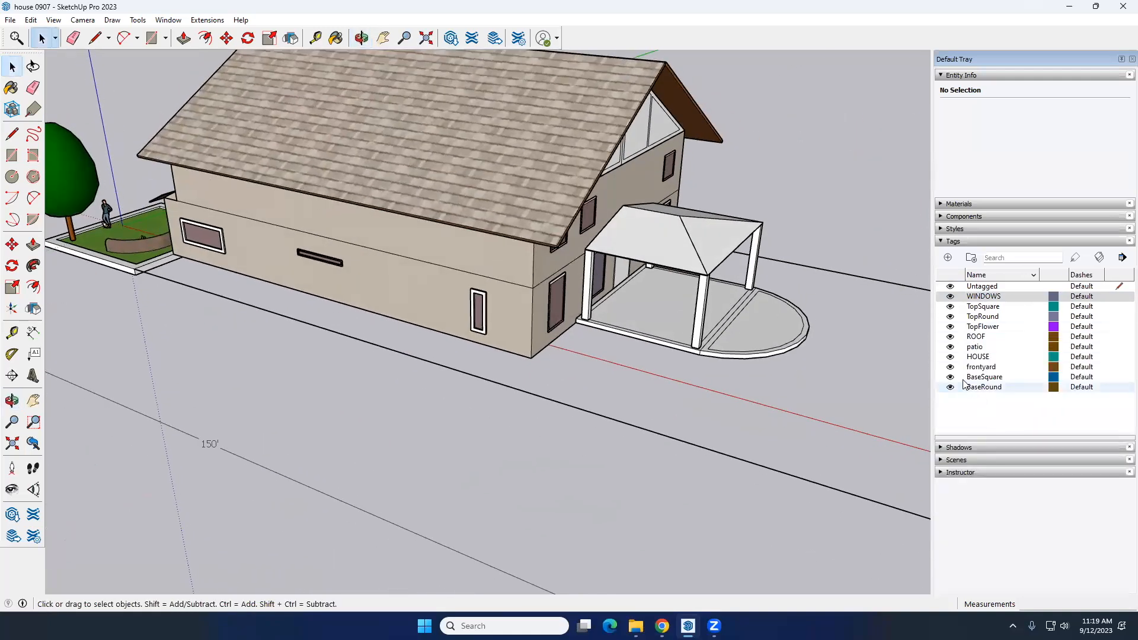
left_click(950, 358)
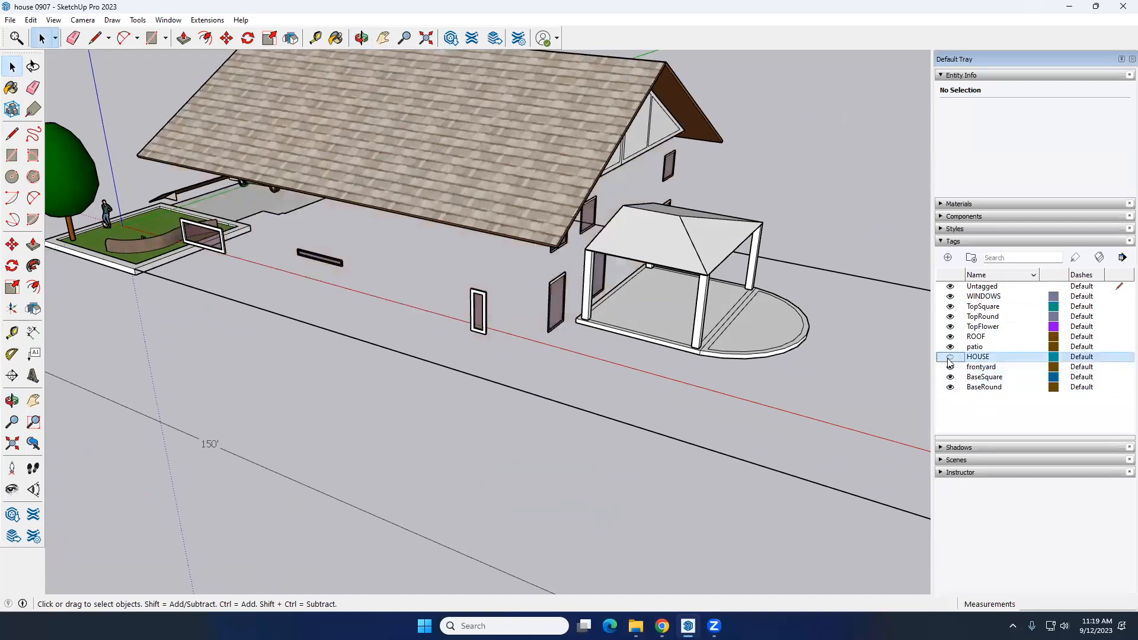
left_click(950, 338)
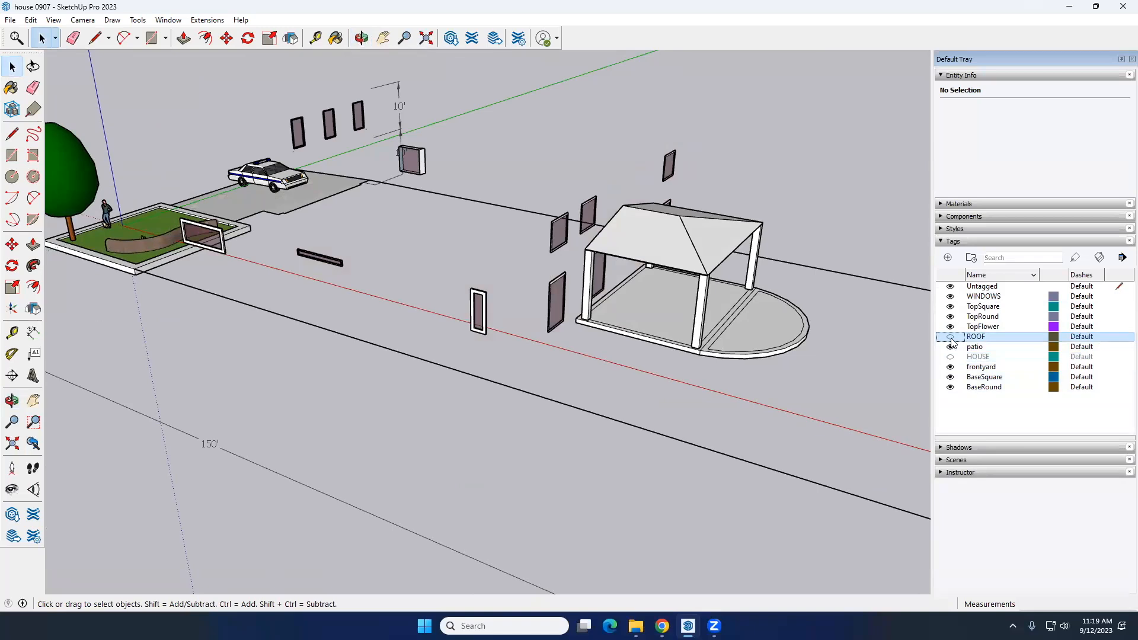
left_click(950, 296)
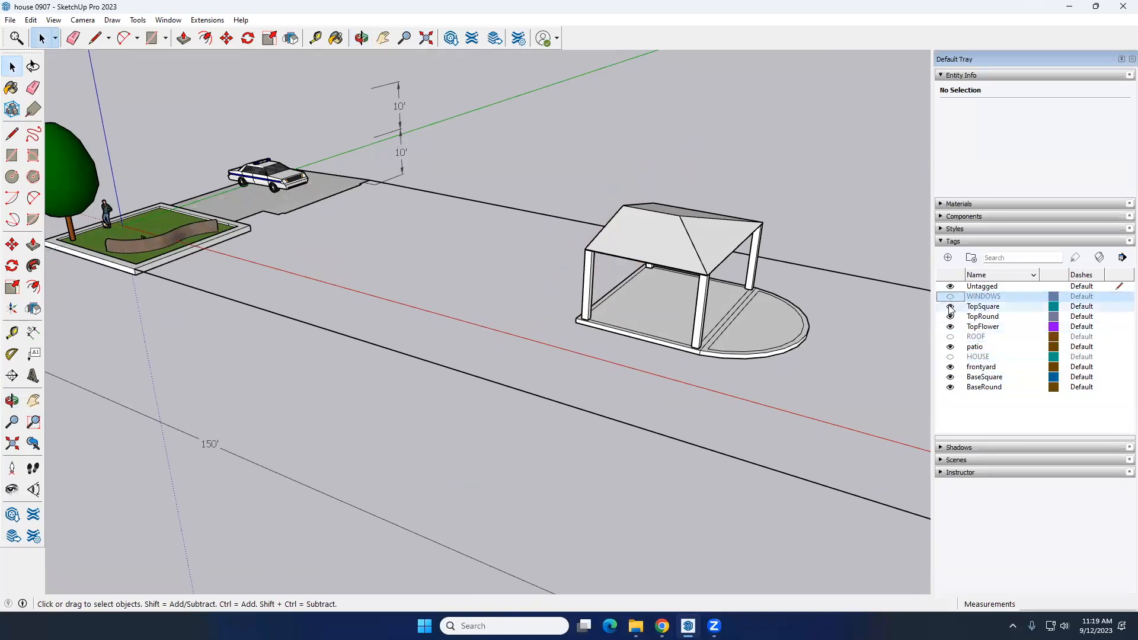
Toggle the TopSquare, TopRound and TopFlower tags off and on to check whether they control anything around the front yard's potted cactus
left_click(950, 306)
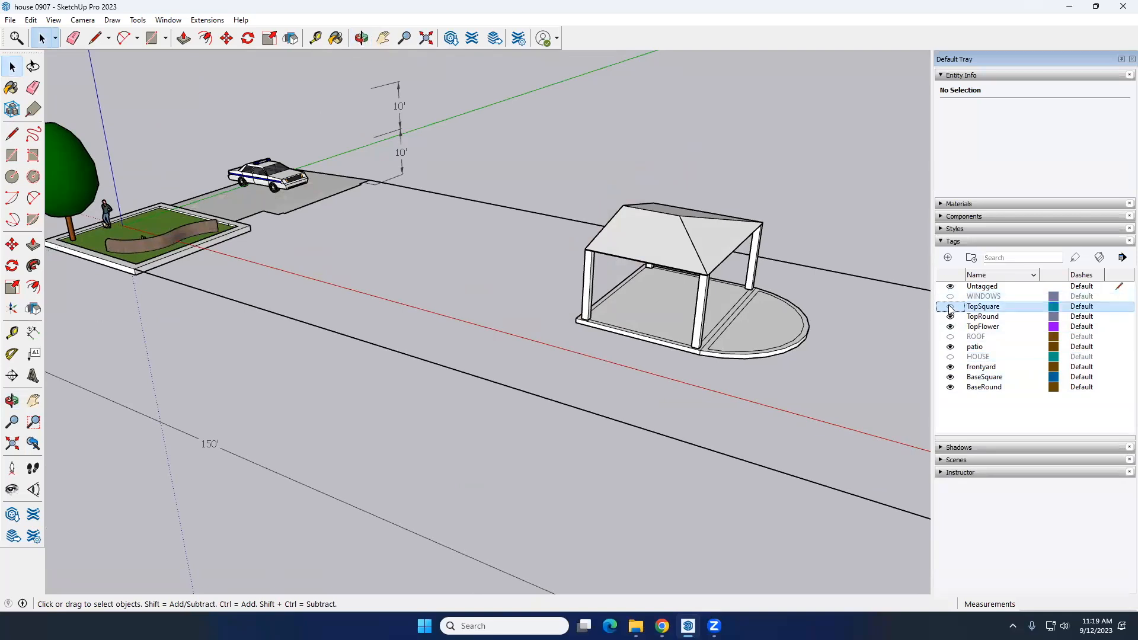
scroll(495, 339, "down", 3)
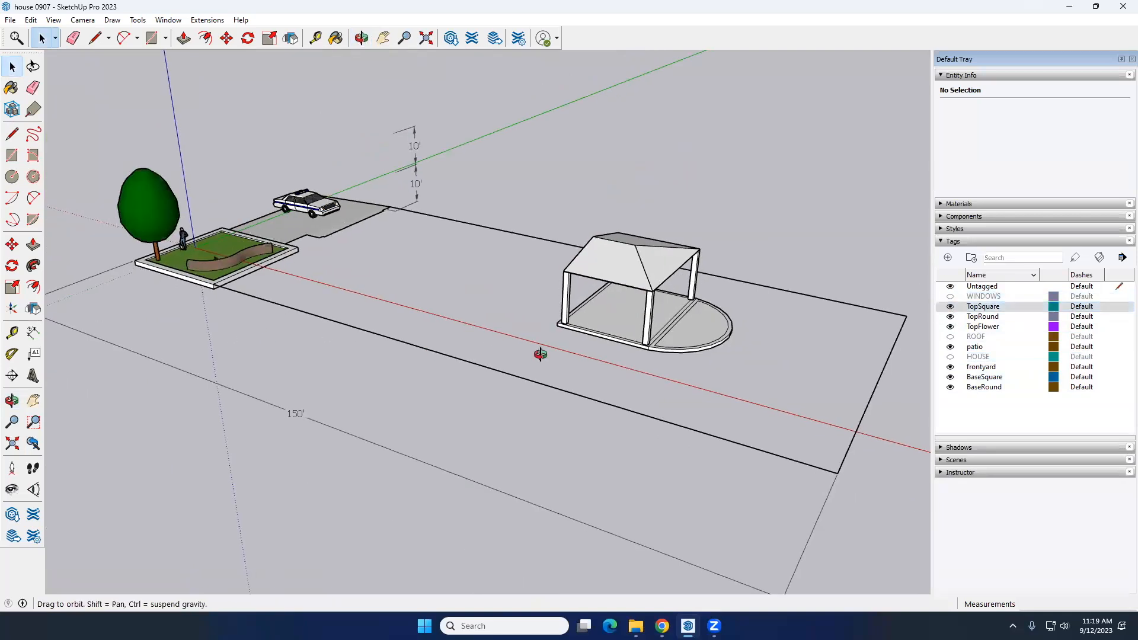
middle_click_drag(434, 350, 487, 386)
scroll(409, 474, "up", 3)
middle_click_drag(409, 474, 633, 478)
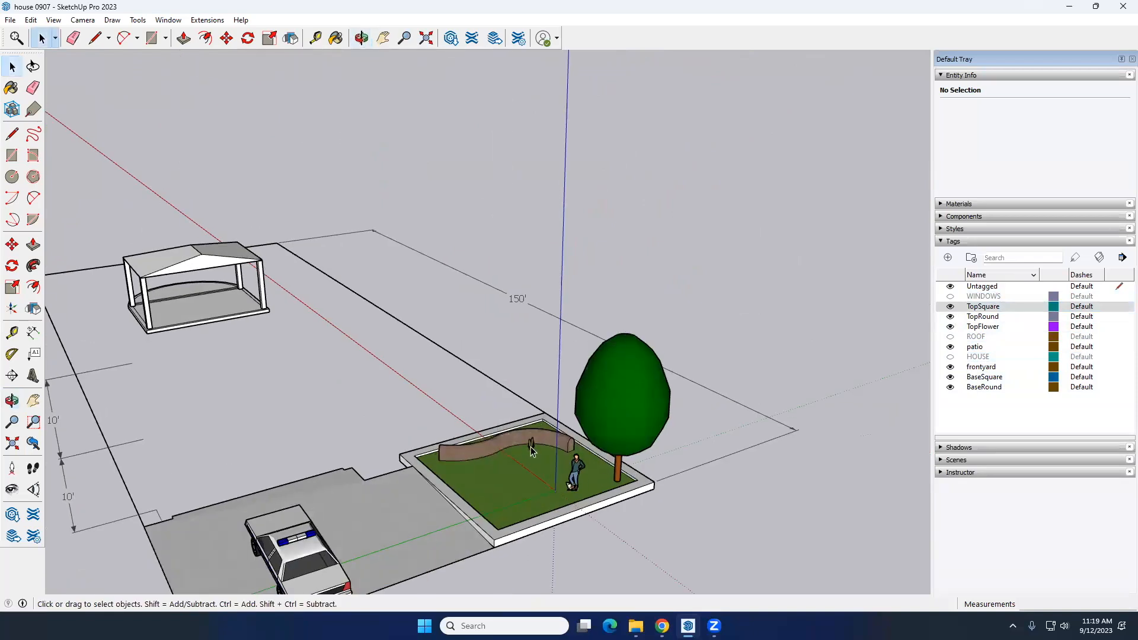
scroll(534, 450, "up", 8)
scroll(535, 449, "up", 2)
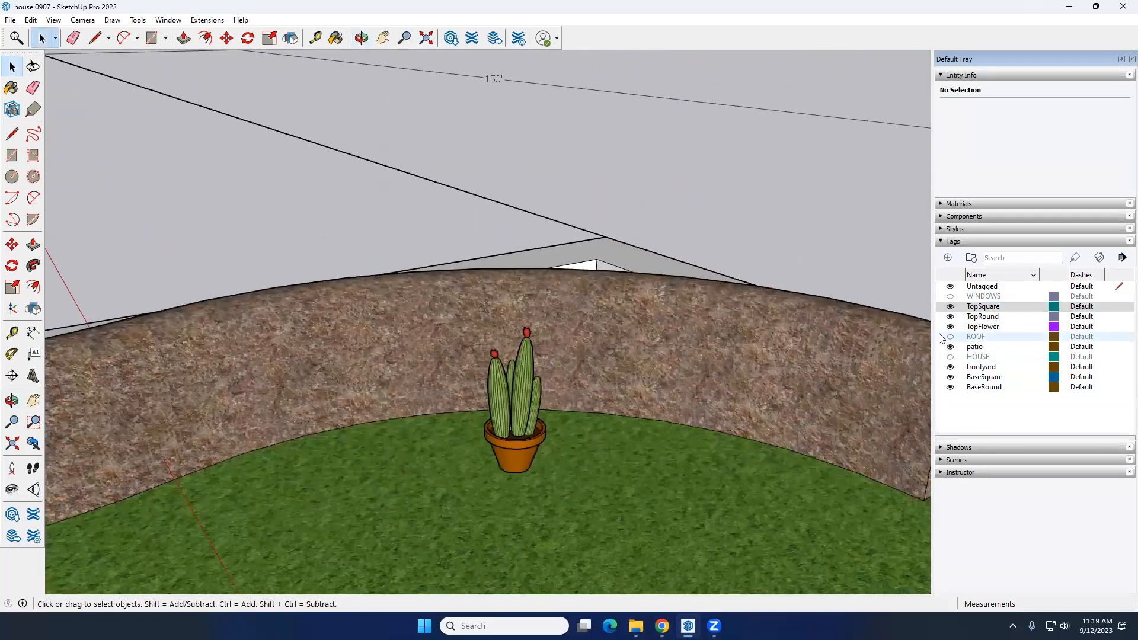
left_click(950, 306)
left_click(950, 317)
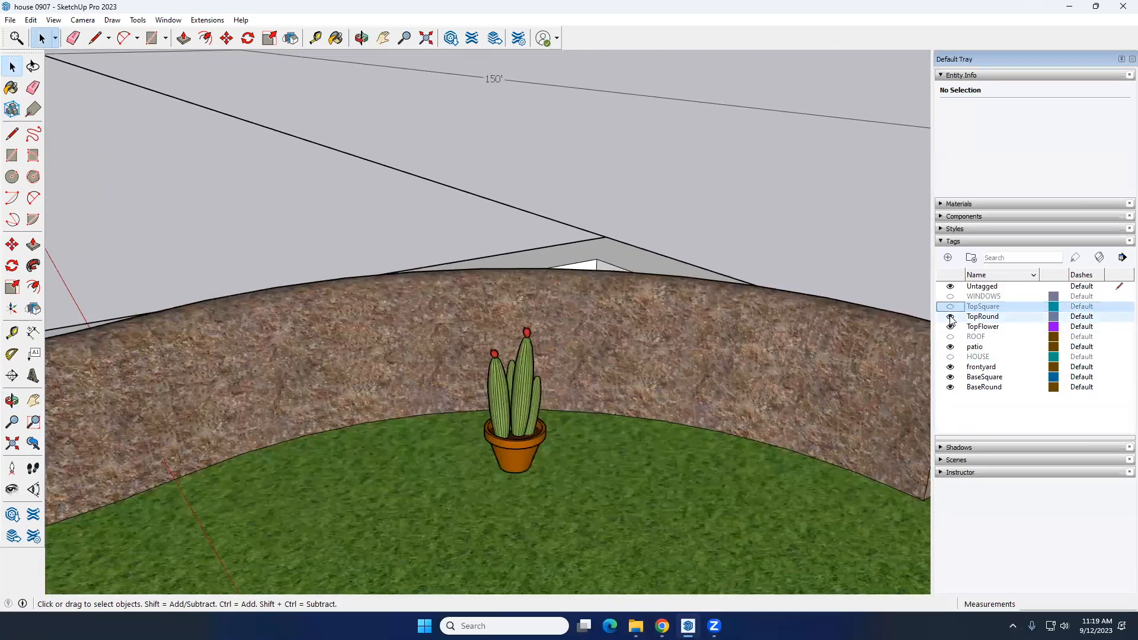
left_click(950, 327)
left_click(950, 327)
left_click(950, 316)
left_click(950, 306)
scroll(549, 346, "down", 2)
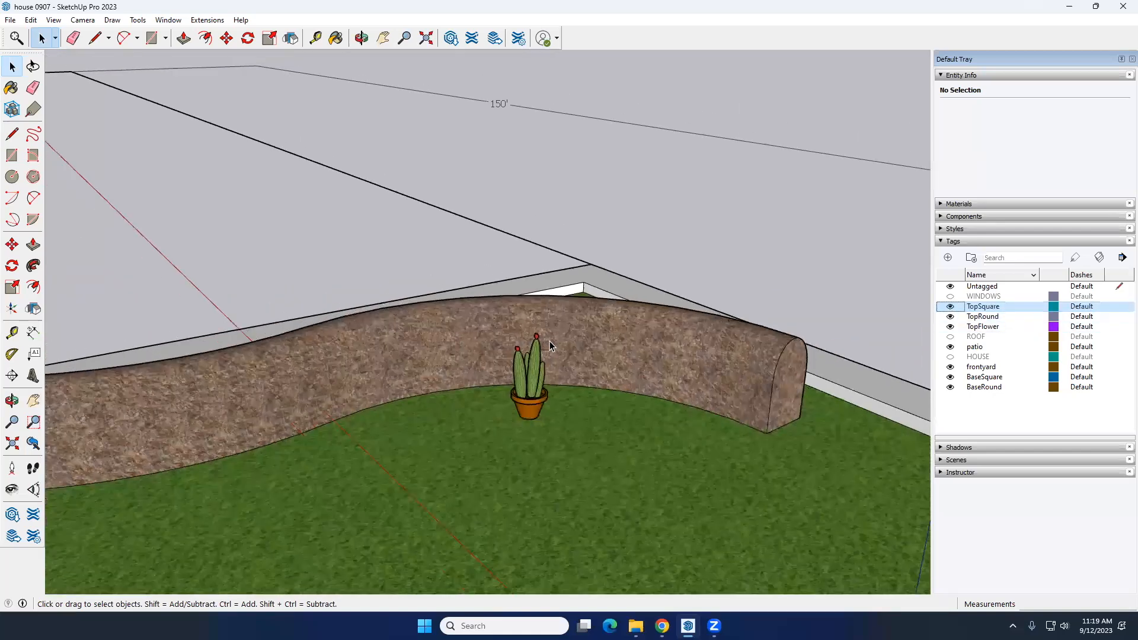
scroll(549, 346, "down", 6)
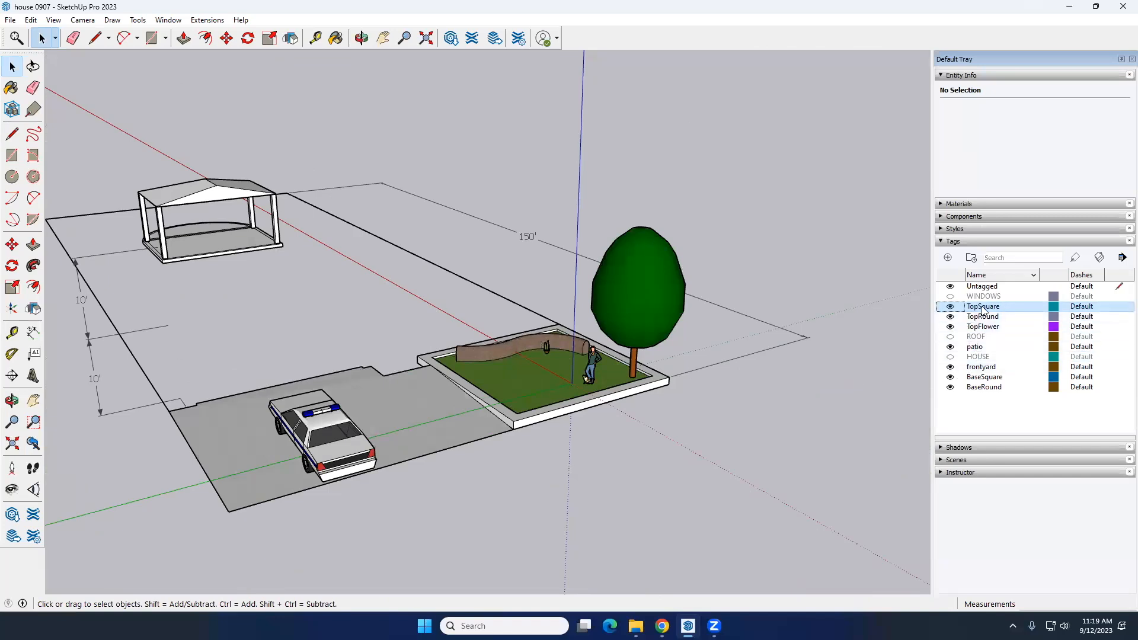
Delete the TopSquare tag, reassigning its entities to Untagged
right_click(982, 309)
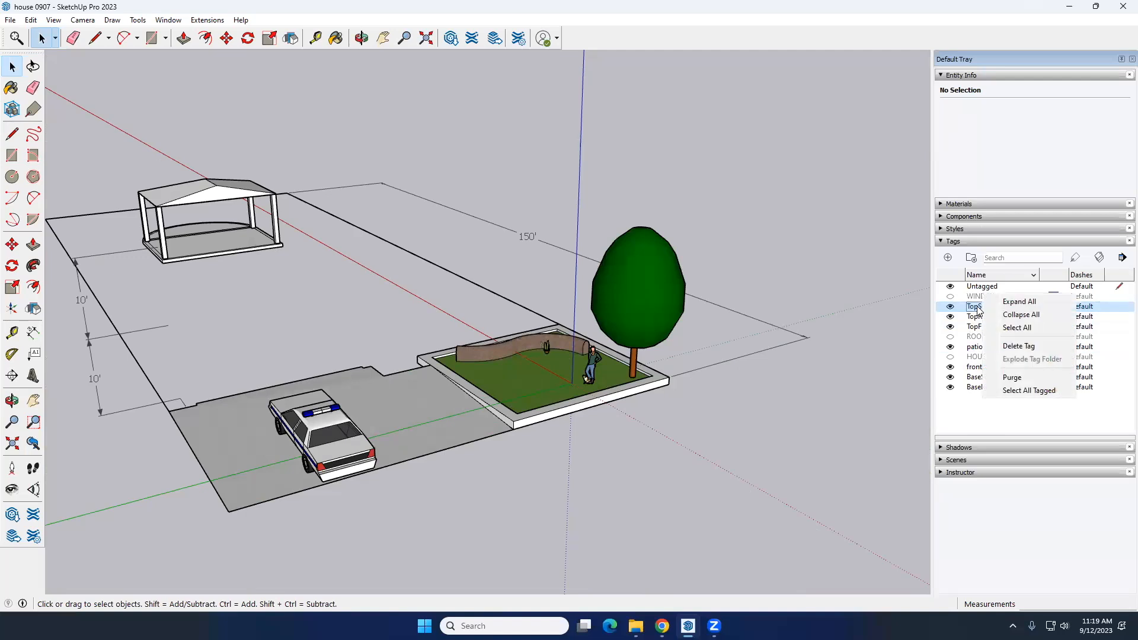
left_click(1075, 258)
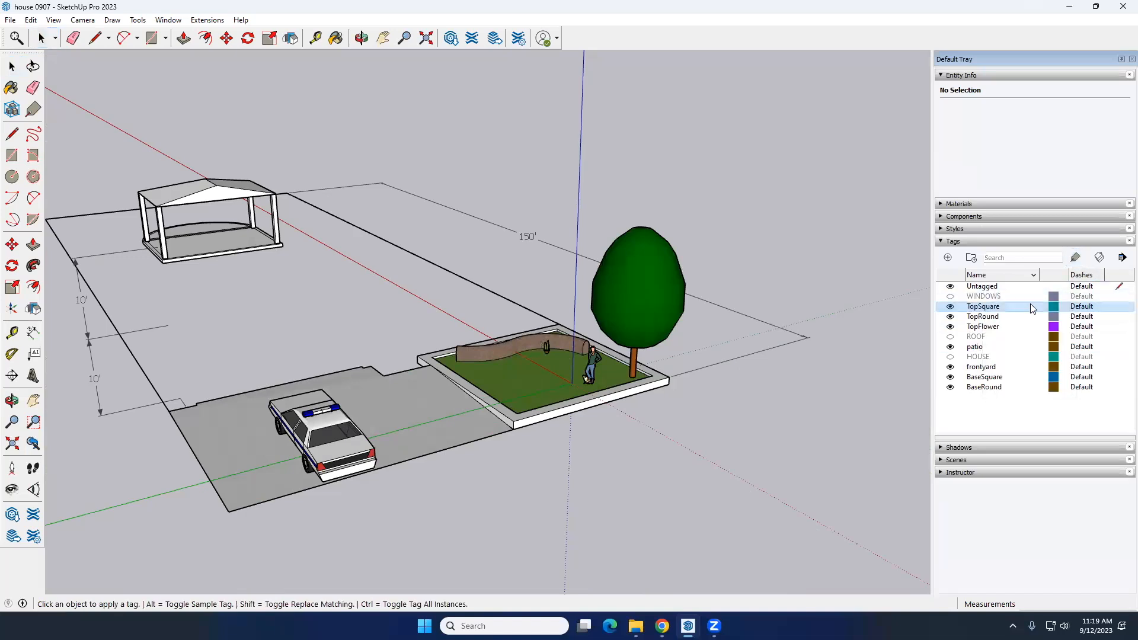
right_click(1023, 309)
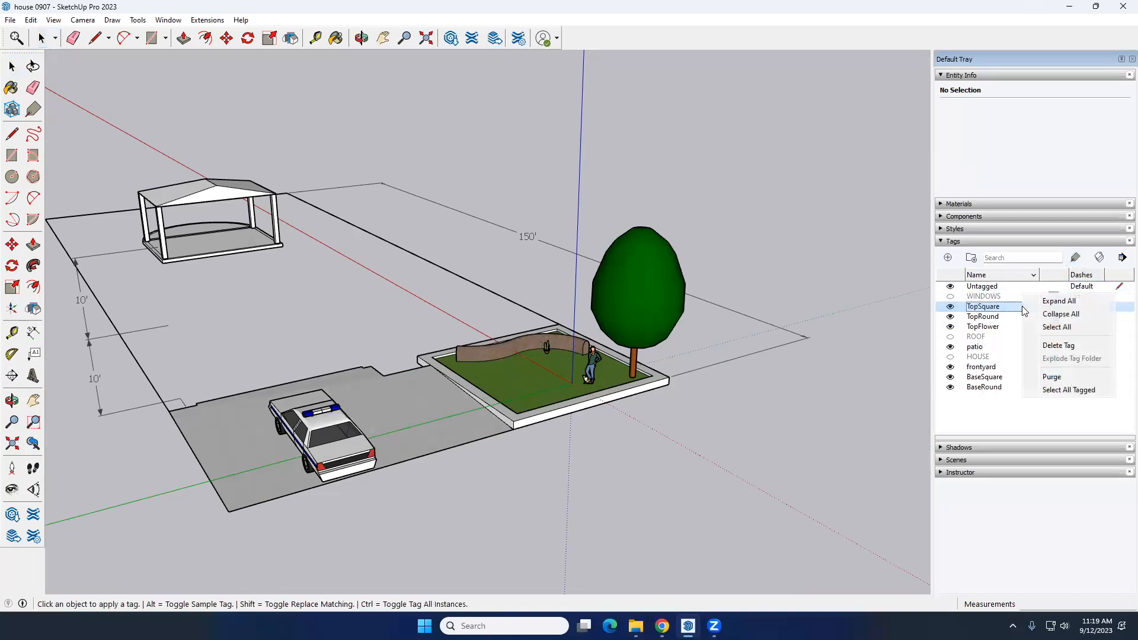
left_click(1057, 345)
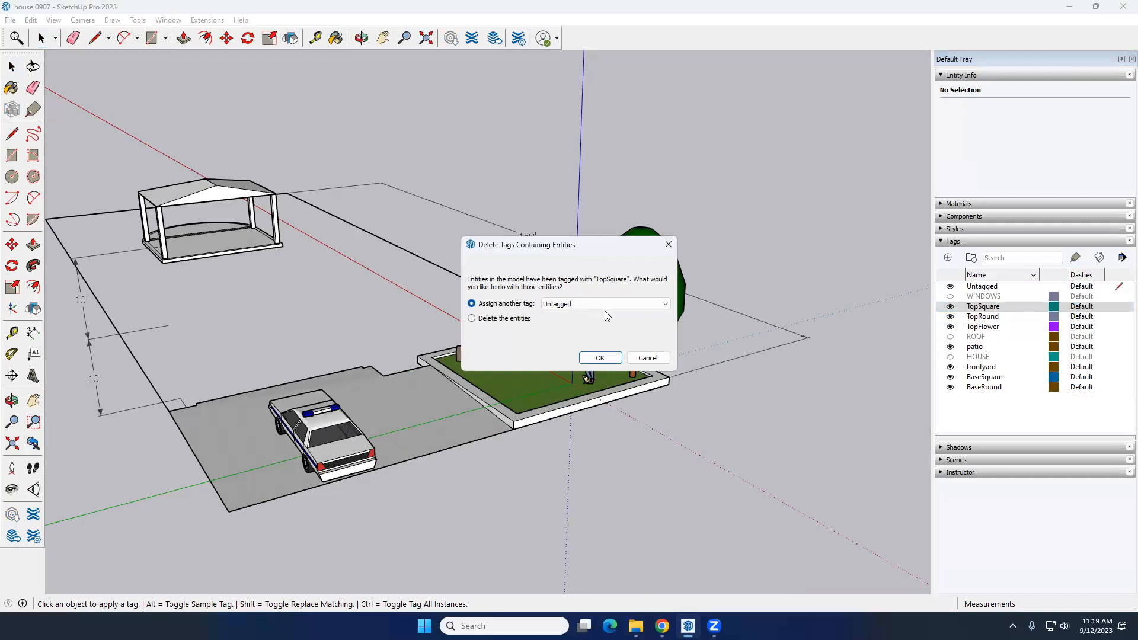
left_click(607, 360)
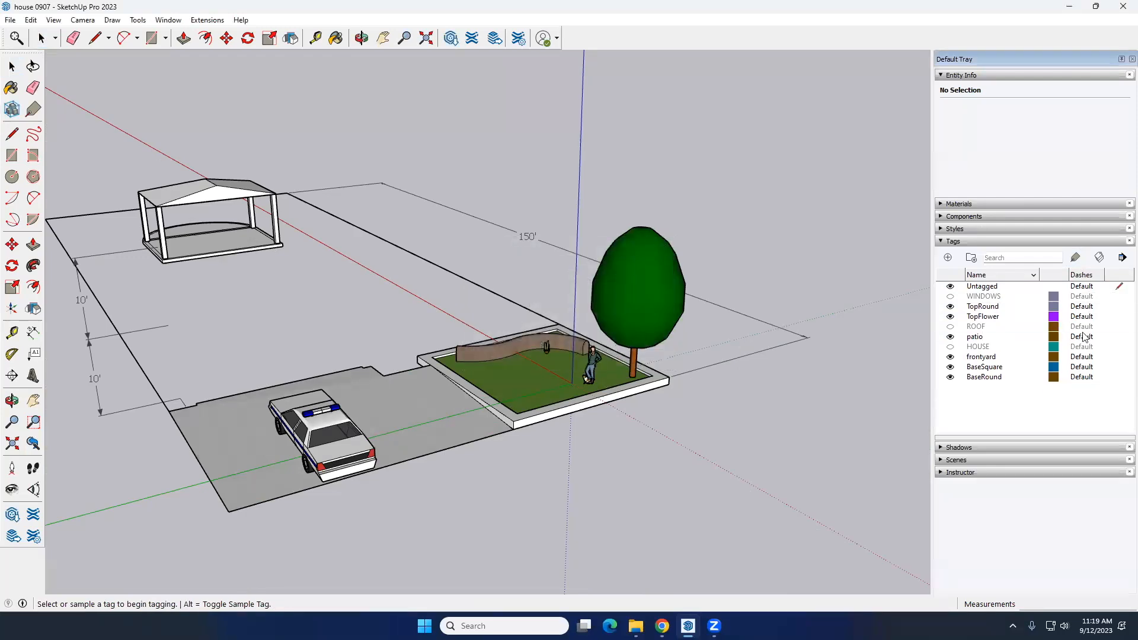
Delete the TopRound and TopFlower tags, reassigning their entities to Untagged
right_click(994, 308)
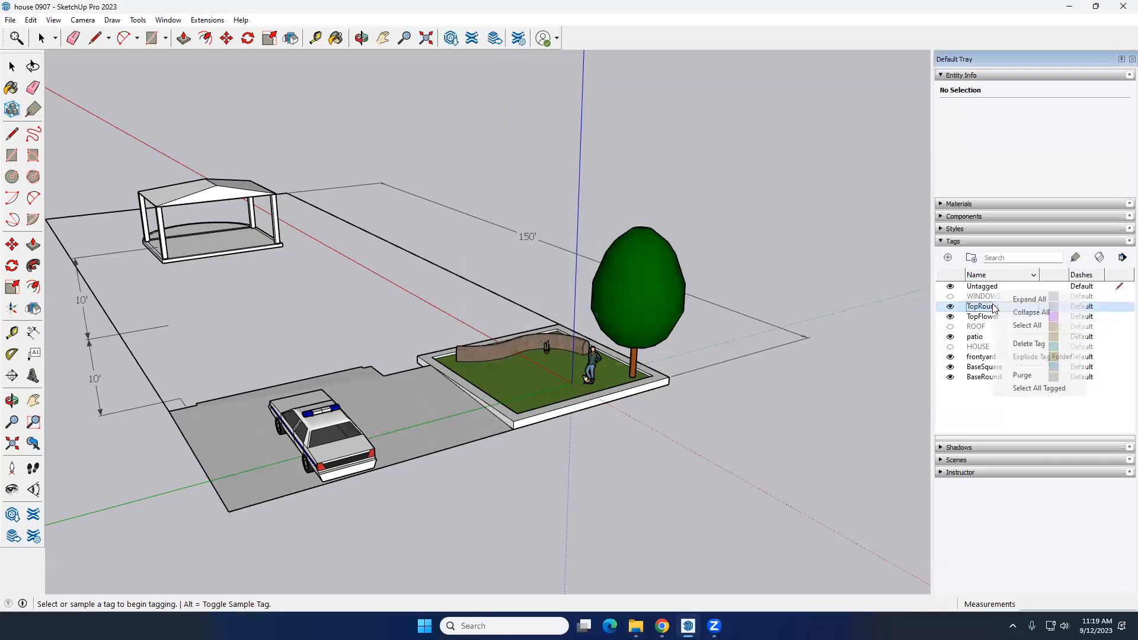
left_click(1028, 344)
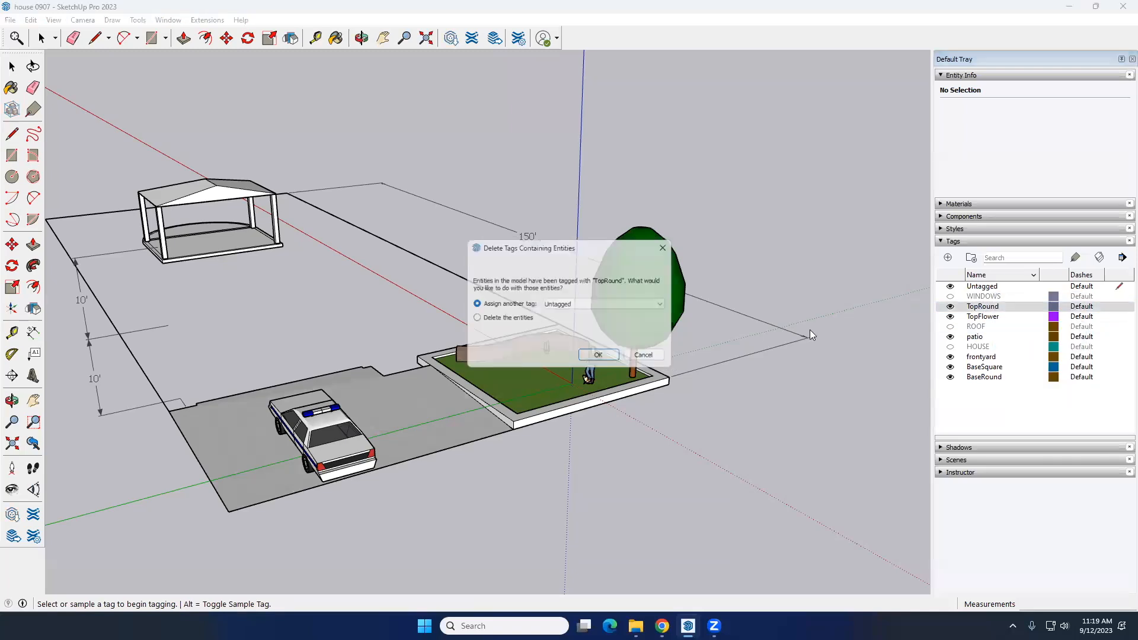
left_click(595, 358)
right_click(990, 308)
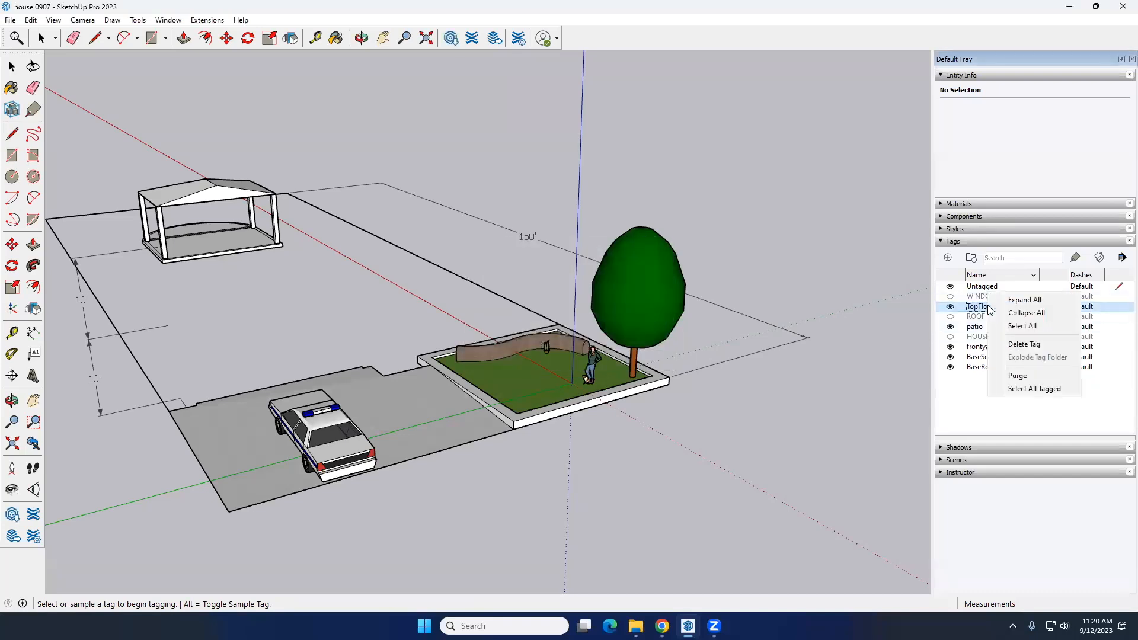
left_click(1024, 344)
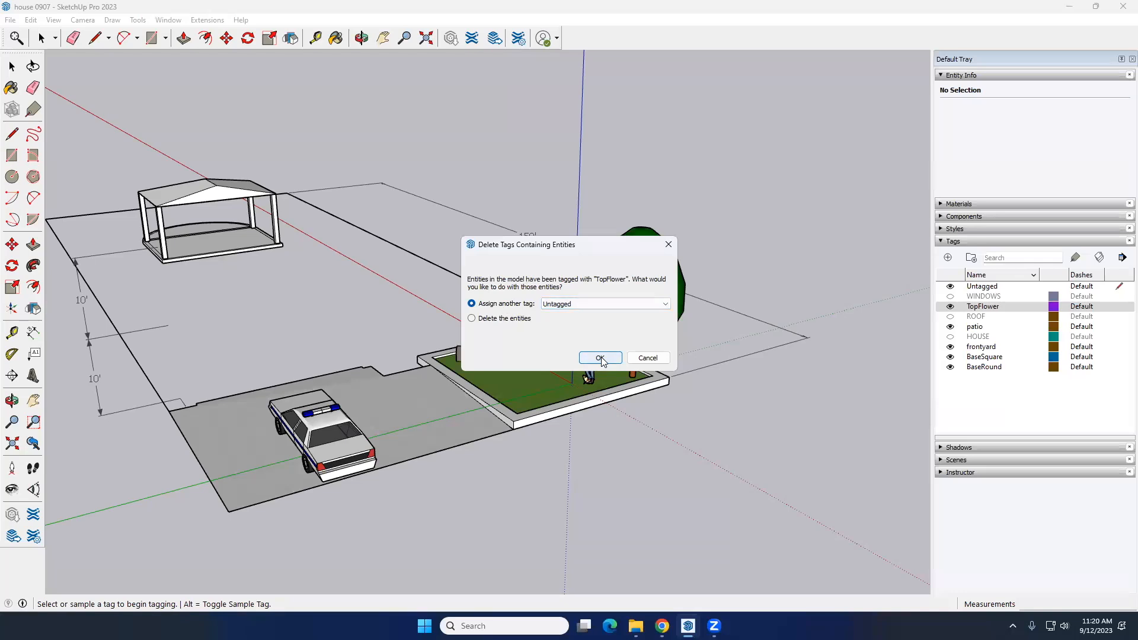
left_click(599, 358)
left_click(40, 37)
Hide the patio tag so that the gazebo and its floor disappear from the lot
middle_click_drag(482, 309, 682, 296)
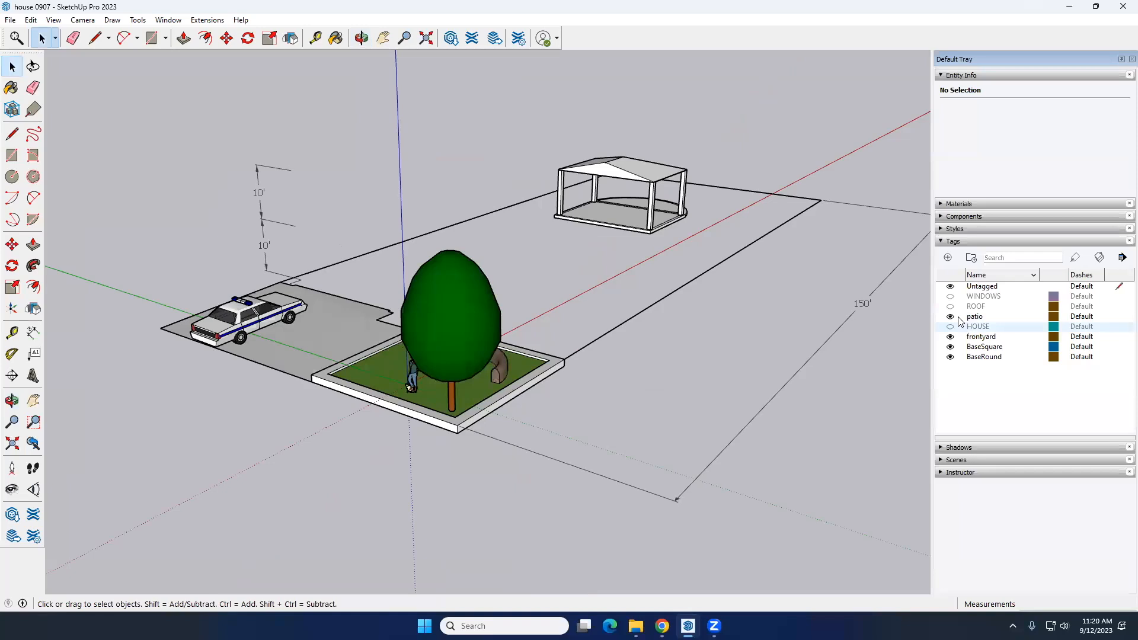
left_click(950, 317)
middle_click_drag(592, 350, 473, 302)
scroll(454, 324, "down", 3)
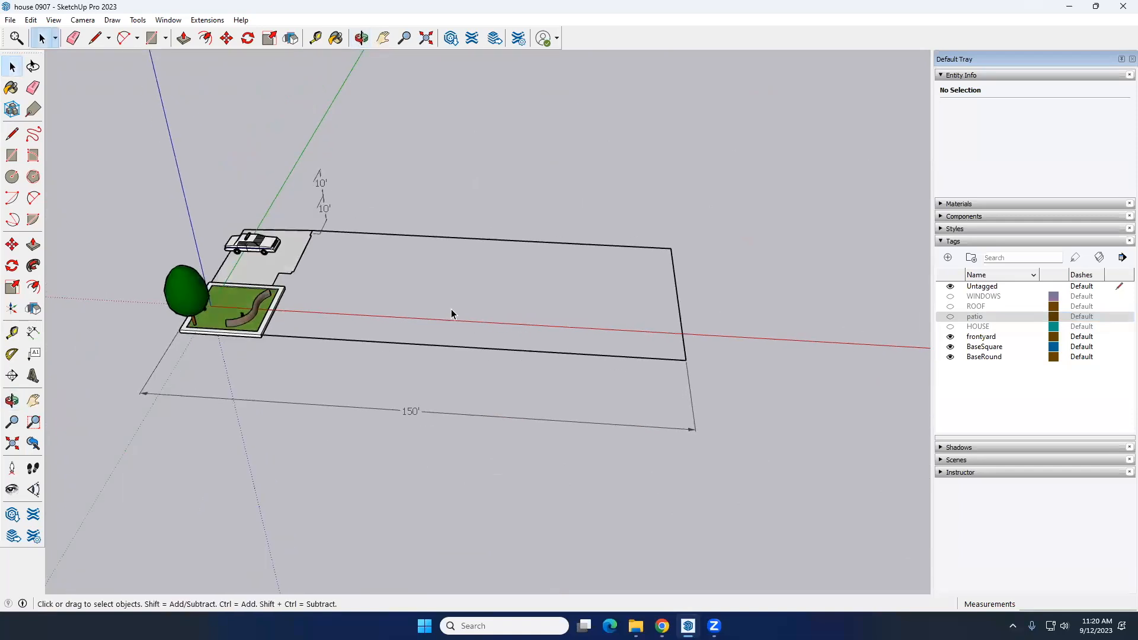
scroll(432, 317, "up", 2)
middle_click_drag(389, 327, 216, 335)
middle_click_drag(222, 292, 233, 279)
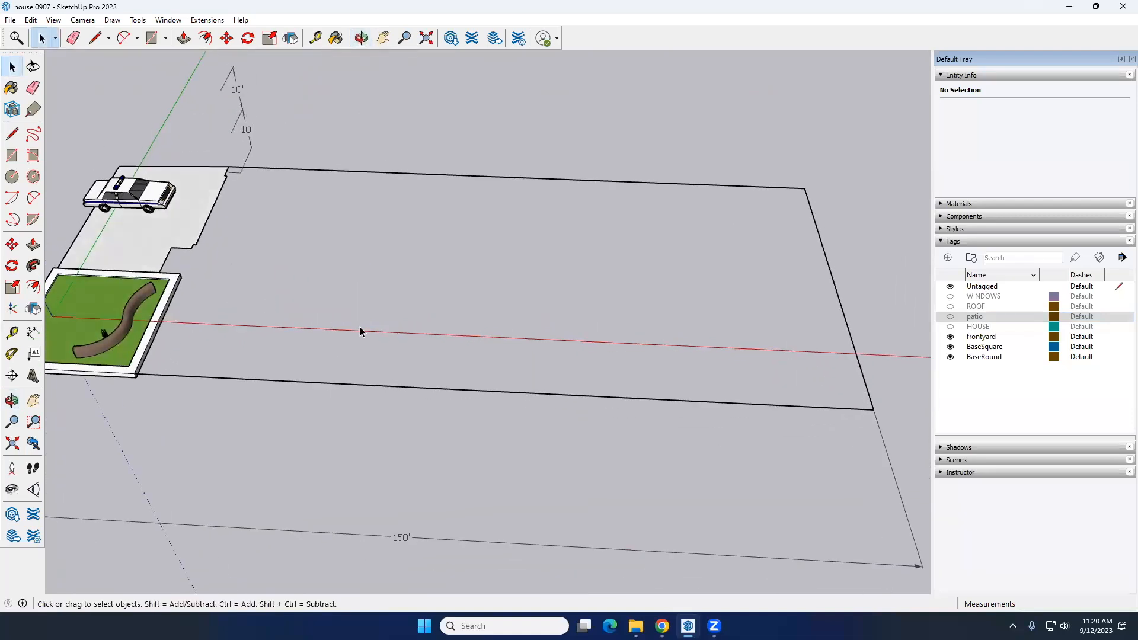
Examine the lot and the front yard, selecting an edge of the yard's raised border to check its tag
middle_click_drag(360, 330, 231, 201)
triple_click(230, 201)
left_click(245, 222)
left_click(293, 244)
middle_click_drag(293, 244, 344, 198)
scroll(243, 230, "down", 3)
scroll(216, 254, "up", 6)
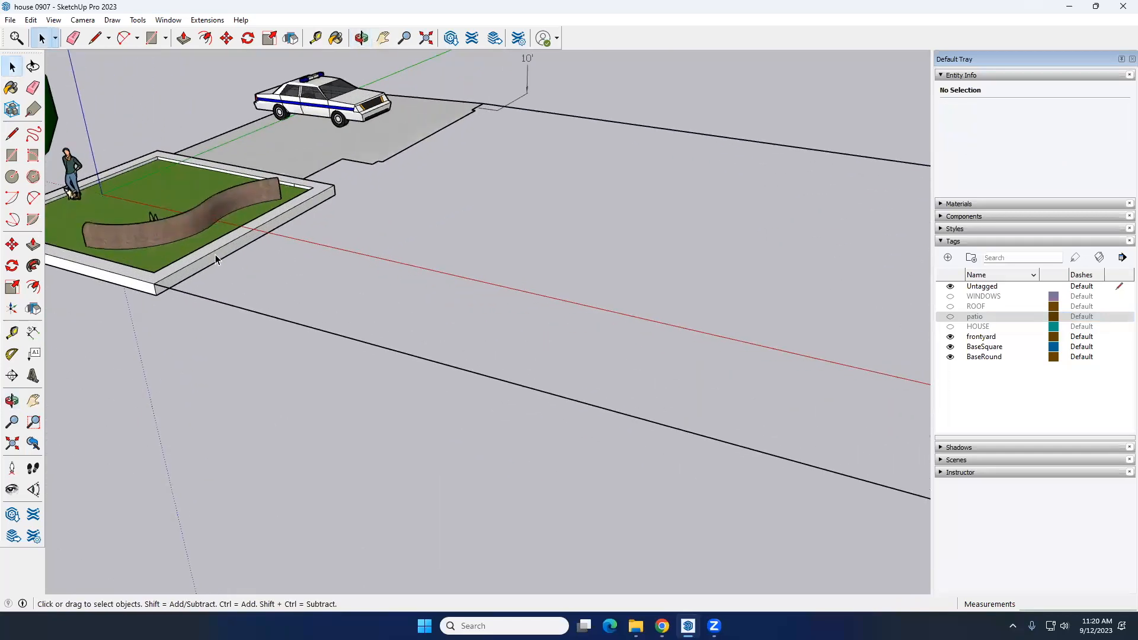
left_click(215, 255)
scroll(332, 293, "down", 2)
middle_click_drag(343, 285, 478, 317)
scroll(329, 282, "down", 3)
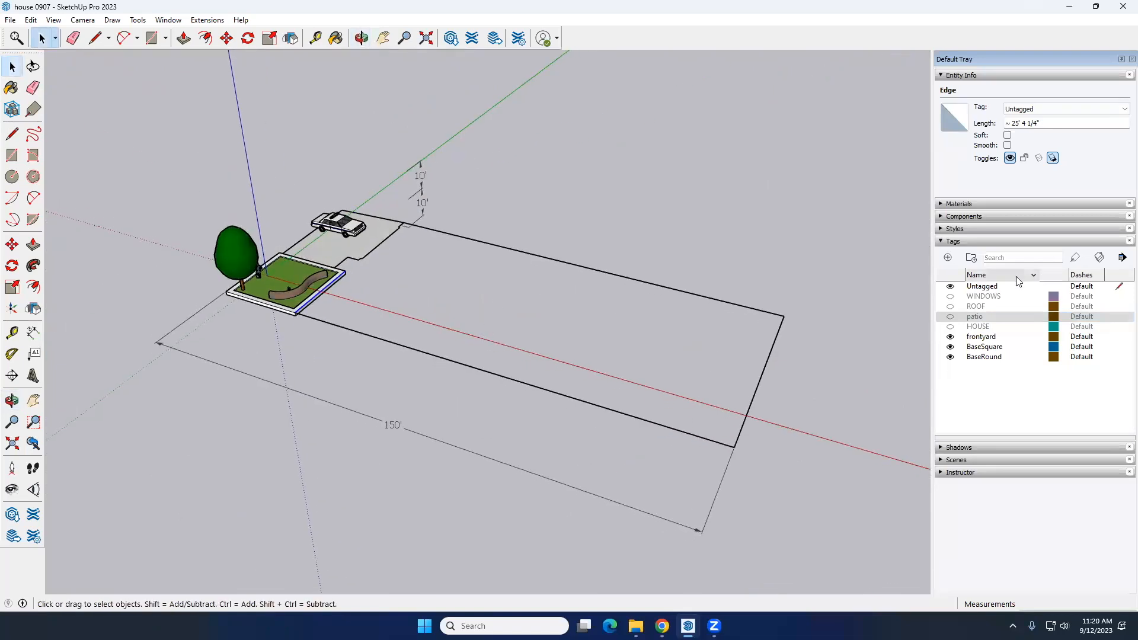
Toggle the HOUSE and frontyard tags' visibility to check which geometry each one controls, leaving HOUSE hidden
left_click(950, 327)
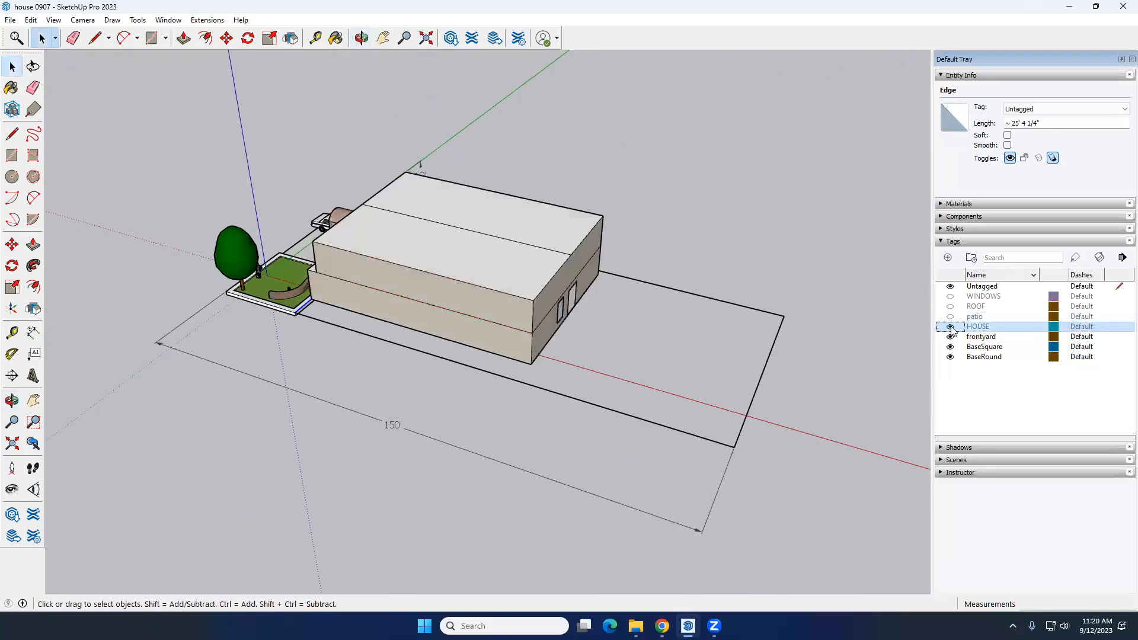
middle_click_drag(450, 334, 548, 308)
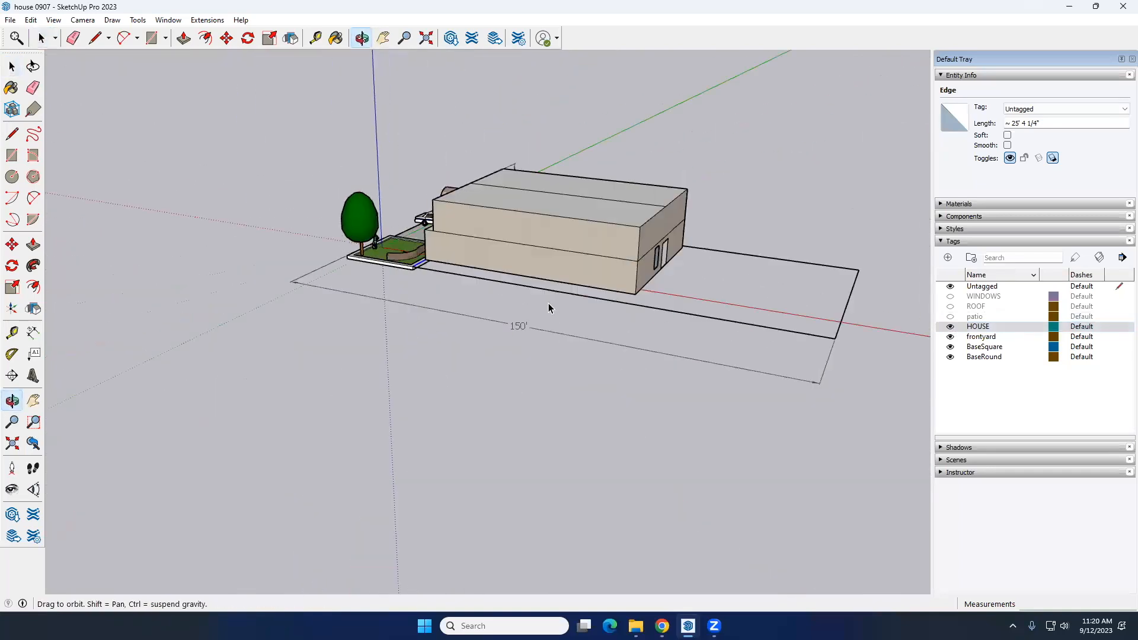
left_click(949, 338)
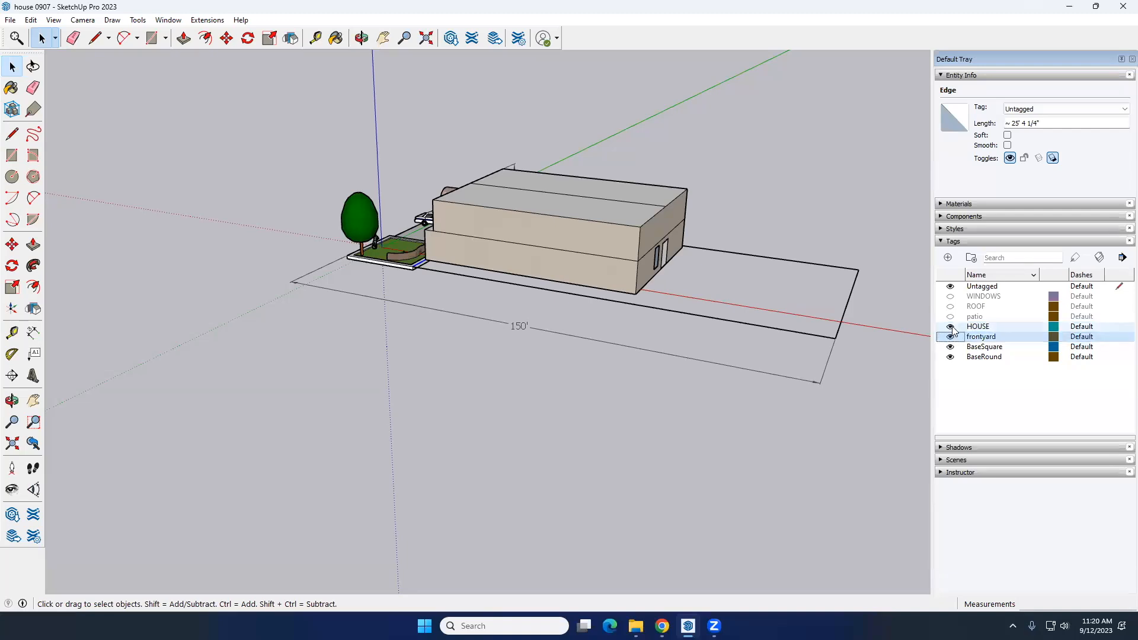
left_click(951, 328)
middle_click_drag(383, 317, 427, 439)
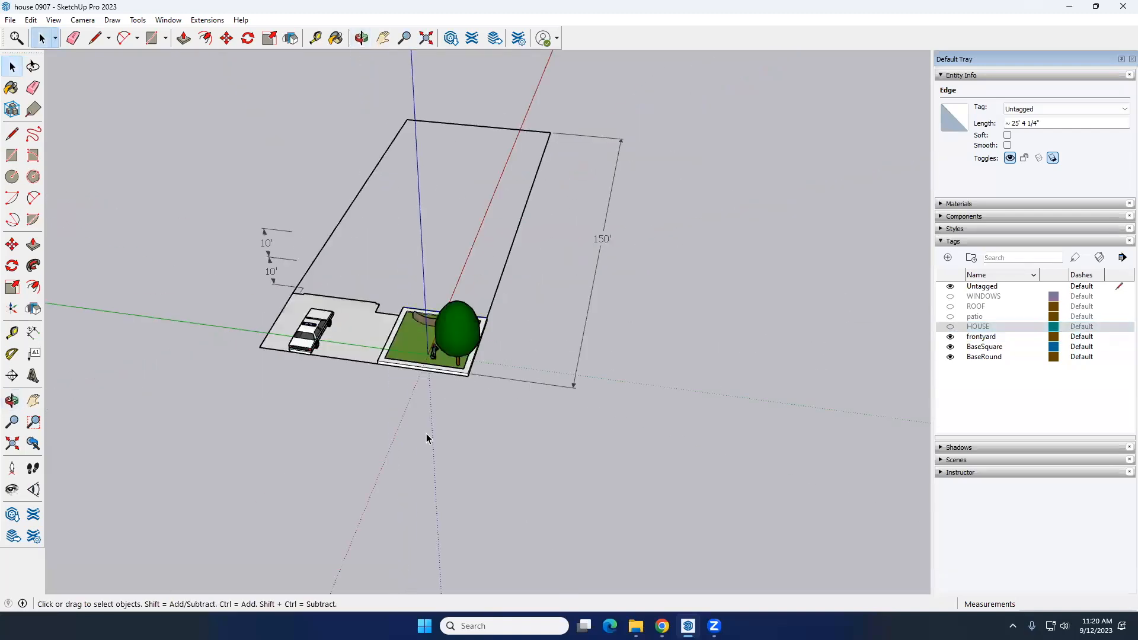
scroll(427, 438, "up", 3)
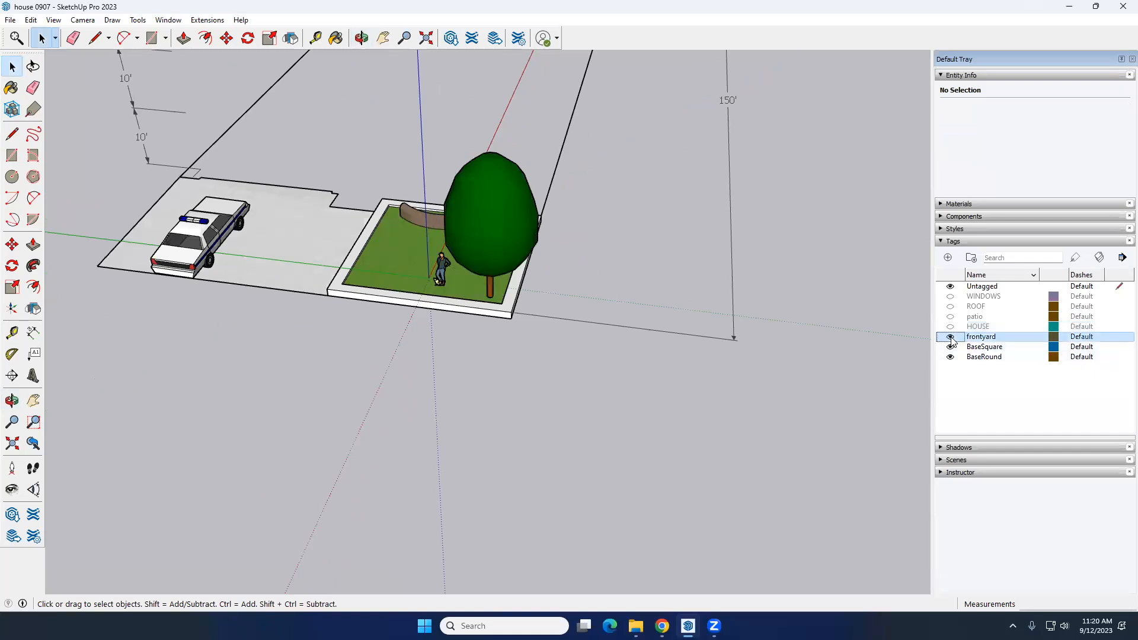
Try to select the front yard's tree, the person with the dog and the potted plant together
middle_click_drag(520, 374, 546, 437)
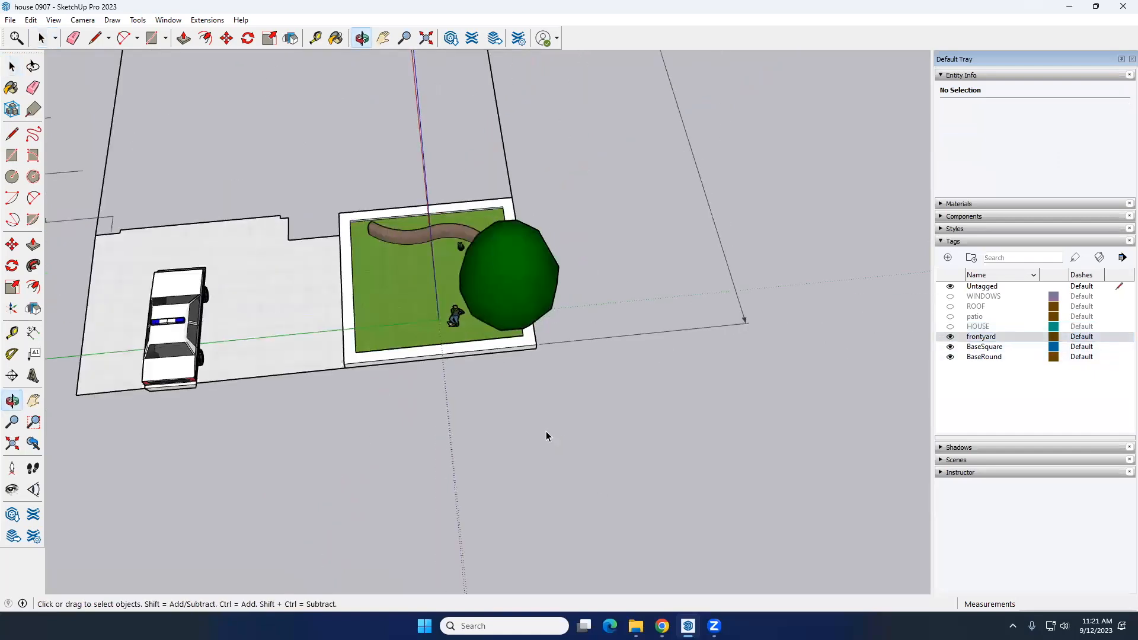
scroll(505, 322, "up", 5)
middle_click_drag(506, 322, 545, 203)
left_click(549, 200)
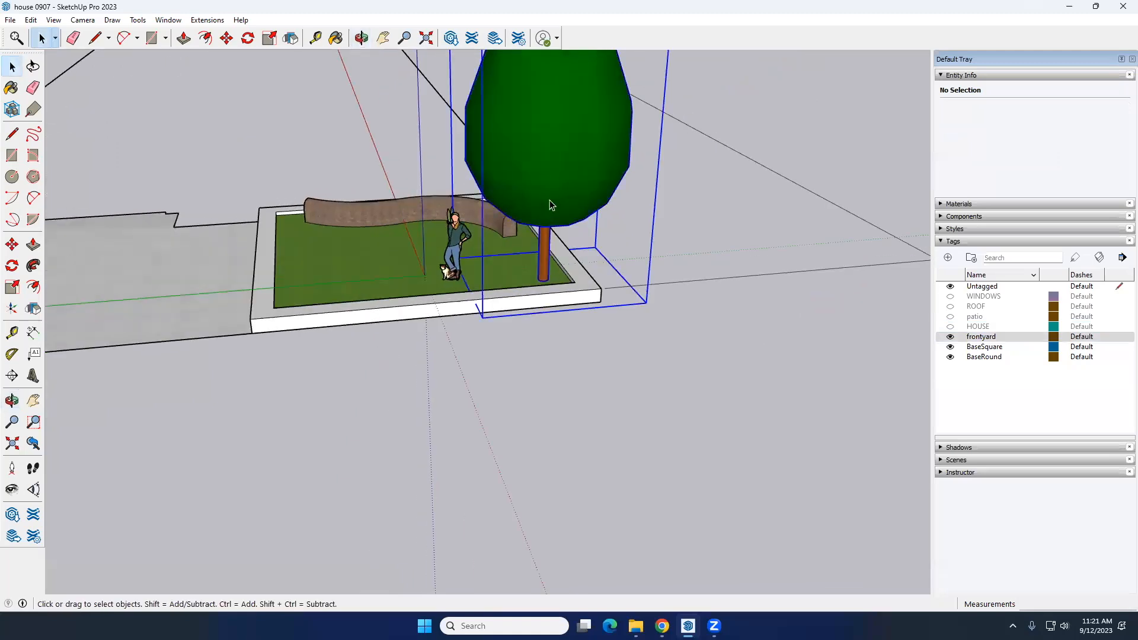
middle_click_drag(443, 267, 503, 274)
left_click(475, 253, "shift")
middle_click_drag(352, 204, 421, 239)
scroll(421, 239, "up", 3)
scroll(421, 239, "up", 1)
left_click(377, 229, "shift")
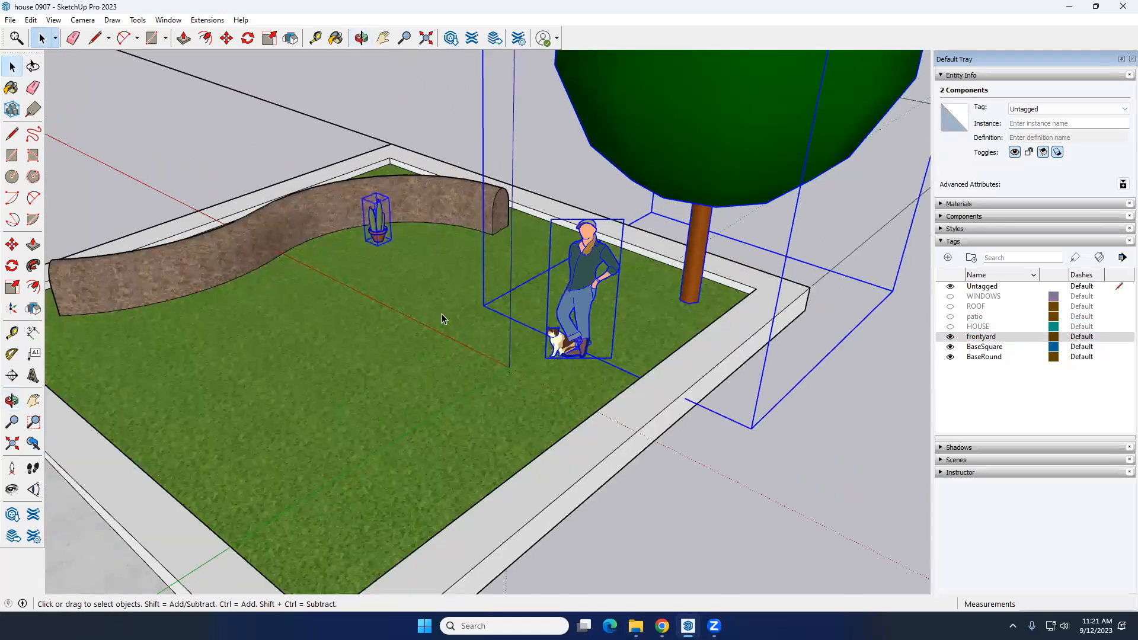
scroll(442, 318, "down", 3)
middle_click_drag(442, 317, 425, 320)
scroll(425, 320, "up", 3)
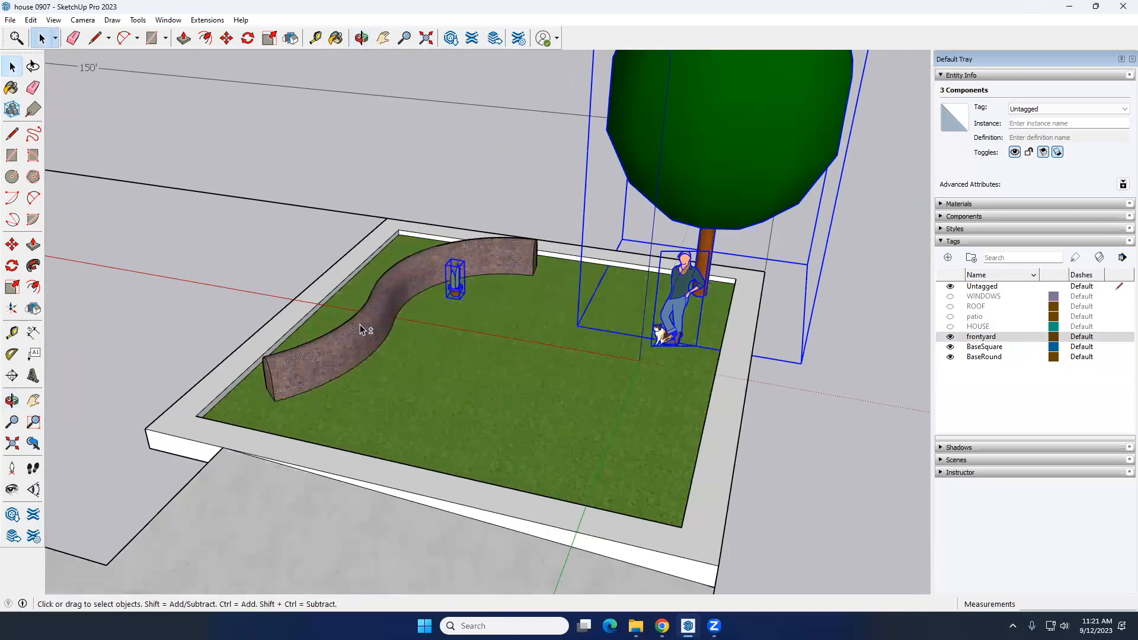
Try to add the whole curved wall to the selected yard objects, undo once, and clear the selection
left_click(364, 337, "shift")
left_click(359, 338, "shift")
left_click(359, 339, "shift")
triple_click(358, 340, "ctrl")
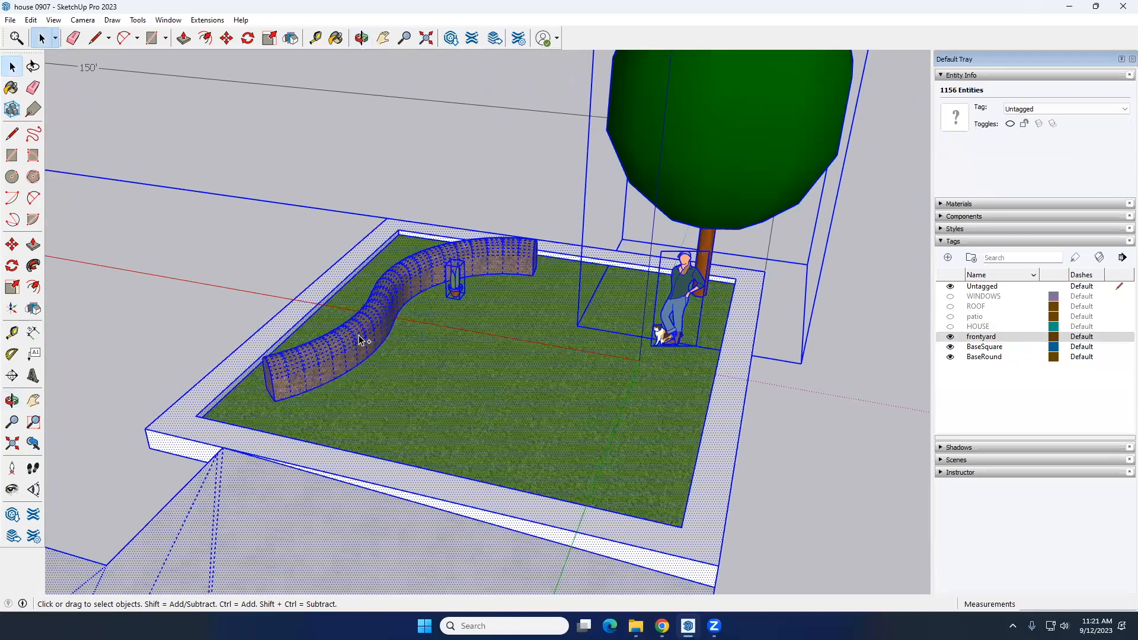
key("ctrl+z")
left_click(363, 340, "shift")
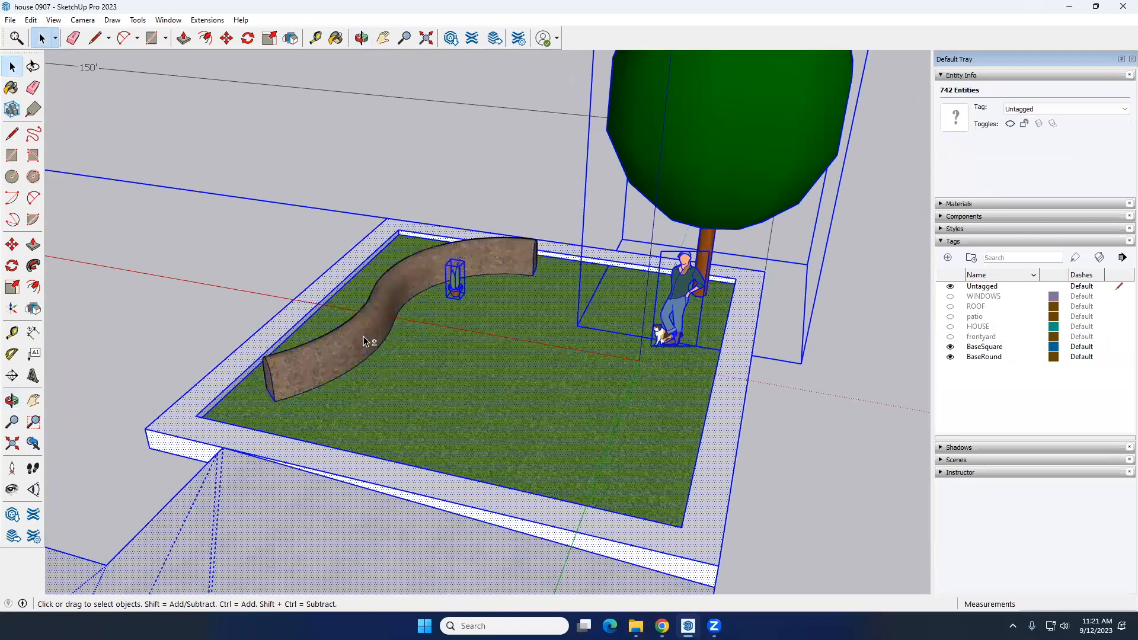
left_click(308, 301, "shift")
left_click(309, 301, "shift")
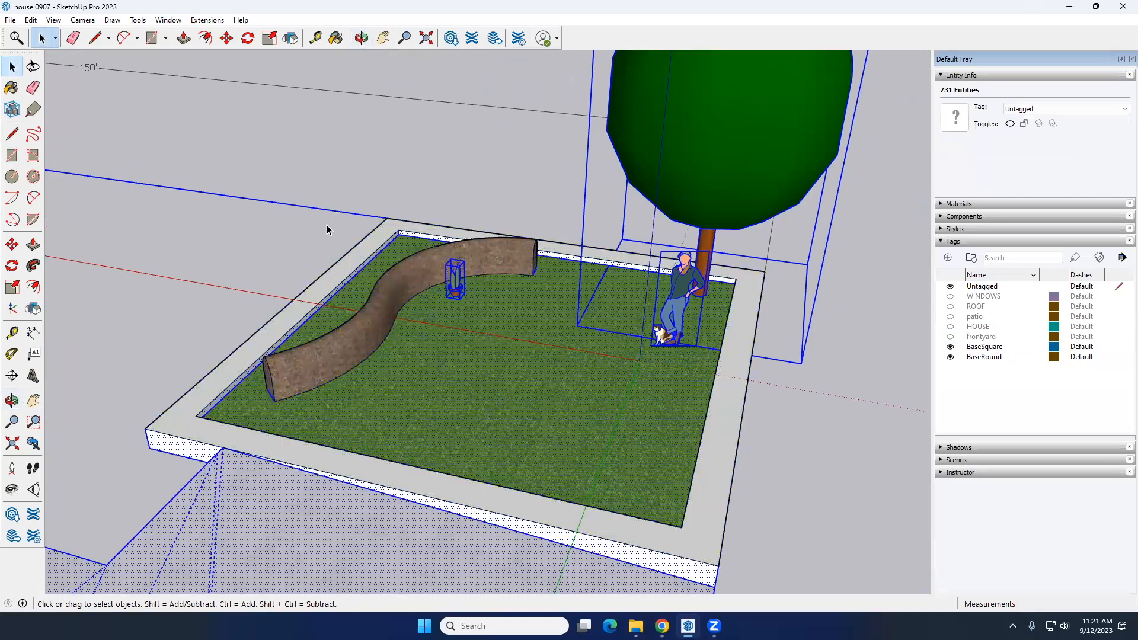
scroll(327, 240, "down", 4)
left_click(300, 254)
Assign the tree, the person with the dog, the potted plant and the grass face to the frontyard tag
scroll(516, 246, "down", 4)
middle_click_drag(522, 252, 569, 198)
left_click(577, 186)
scroll(550, 264, "up", 3)
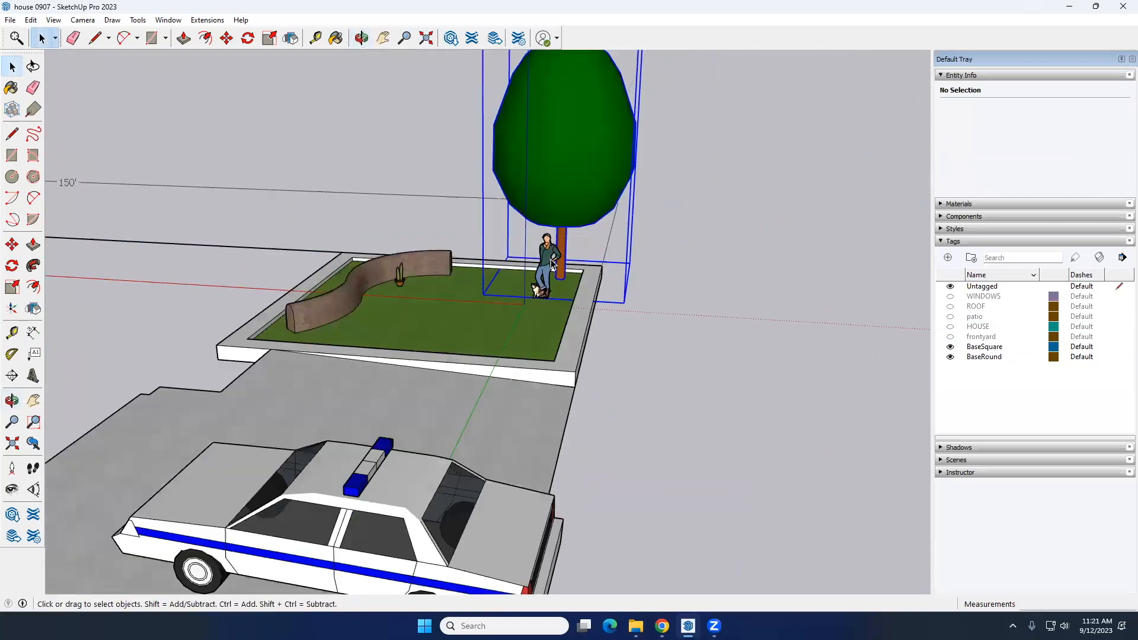
scroll(550, 264, "up", 1)
left_click(543, 261, "shift")
left_click(384, 278, "shift")
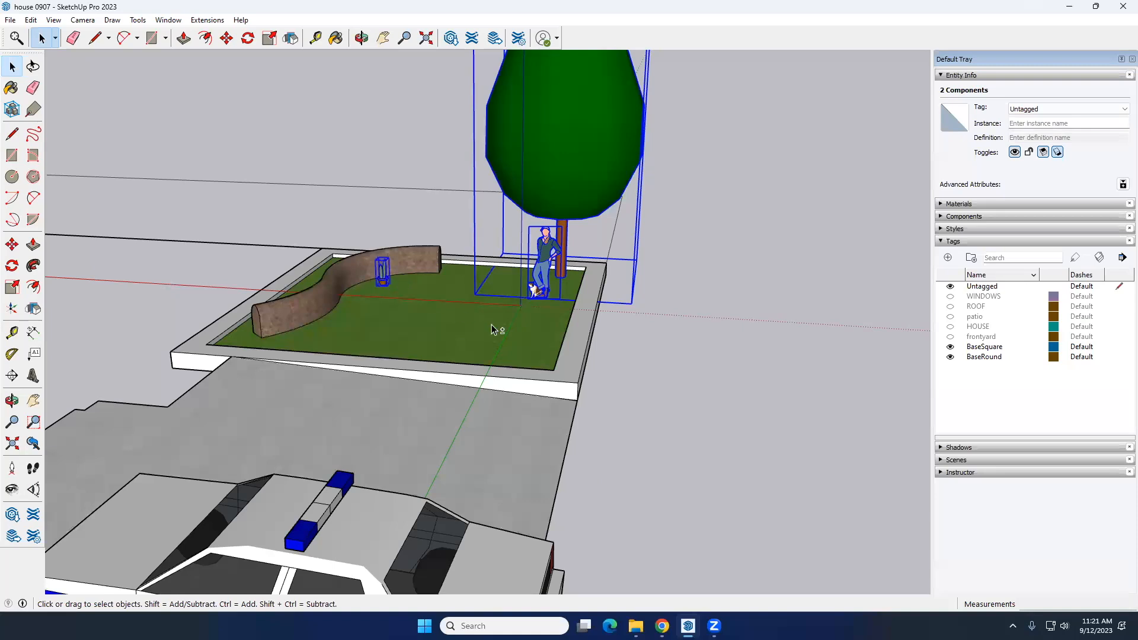
left_click(491, 329, "shift")
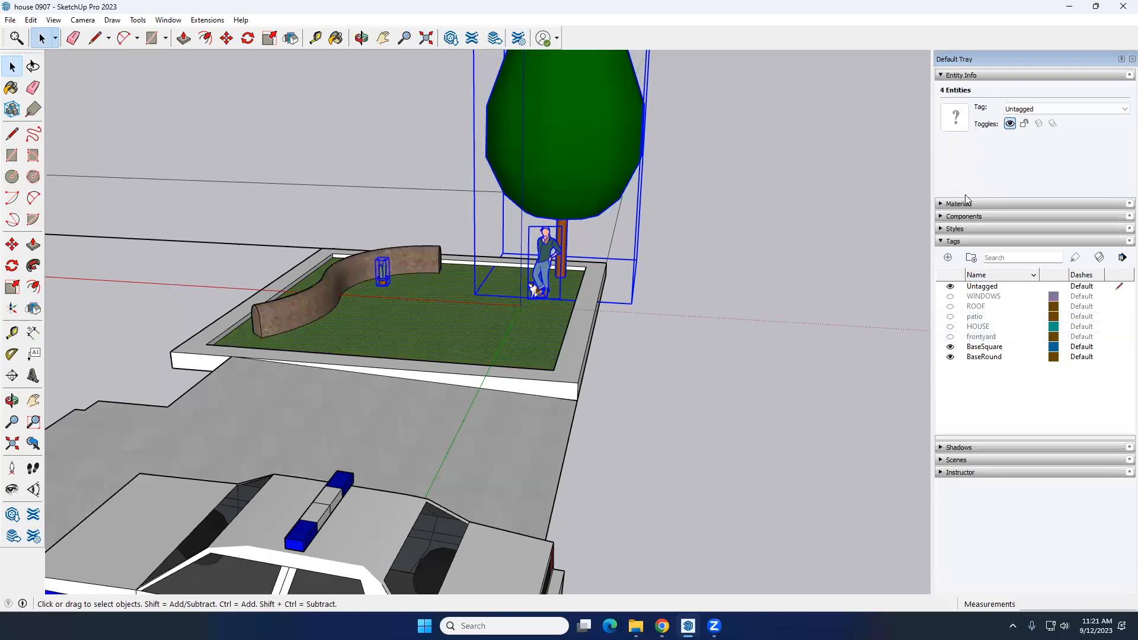
left_click(1035, 112)
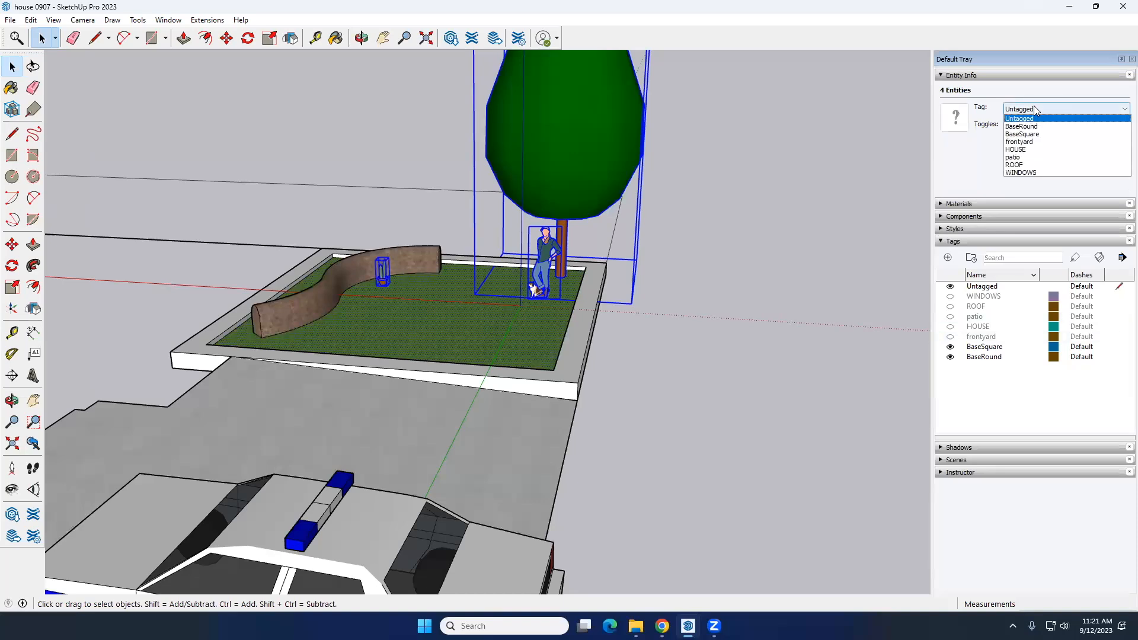
left_click(1043, 152)
Toggle the frontyard tag's visibility repeatedly to check which yard objects it controls, leaving it hidden
left_click(654, 340)
middle_click_drag(654, 340, 927, 349)
left_click(950, 336)
left_click(951, 337)
left_click(951, 337)
left_click(950, 337)
left_click(950, 337)
left_click(951, 337)
Select the whole curved wall in the front yard and assign it to the frontyard tag
middle_click_drag(535, 240, 515, 368)
scroll(482, 236, "up", 5)
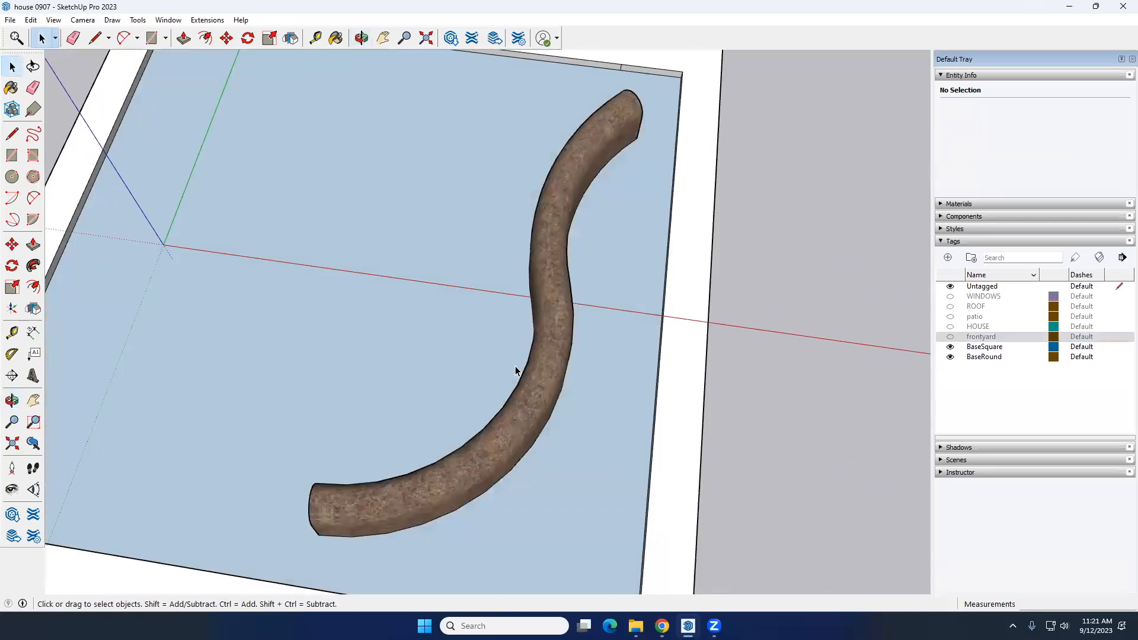
scroll(514, 320, "down", 5)
mouse_move(514, 315)
middle_mouse_down()
mouse_move(496, 343)
mouse_move(500, 305)
middle_mouse_up()
left_click_drag(421, 200, 557, 408)
middle_click_drag(514, 396, 518, 394)
middle_click_drag(483, 358, 537, 292)
left_click(1007, 112)
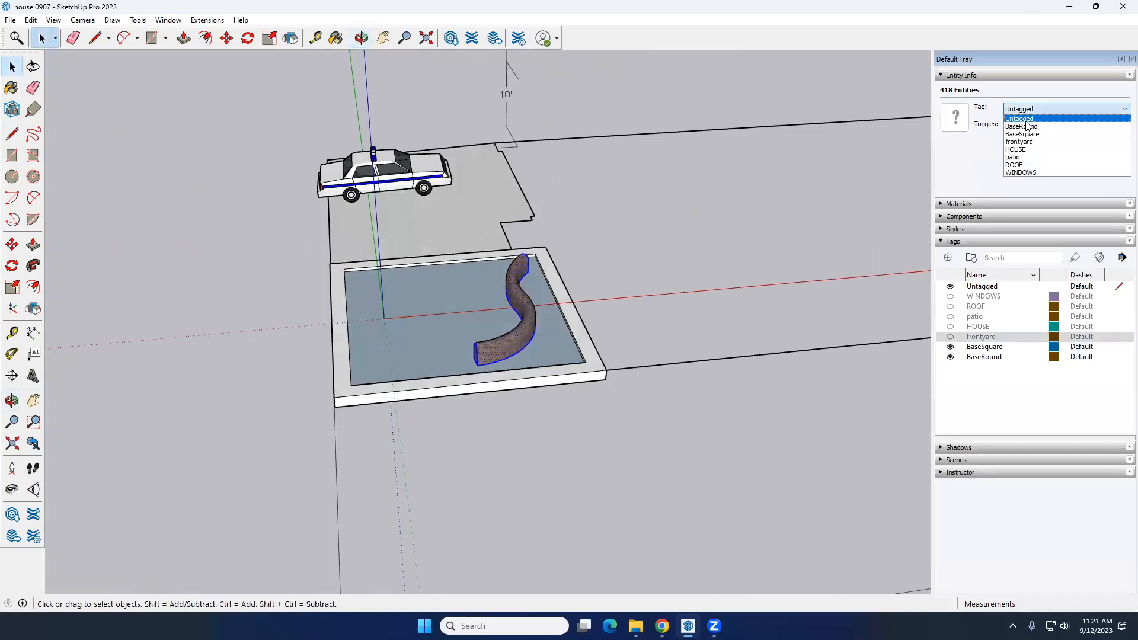
left_click(1031, 143)
Try to delete the leftover arc lines of the curved wall inside the yard's border
middle_click_drag(460, 357, 447, 275)
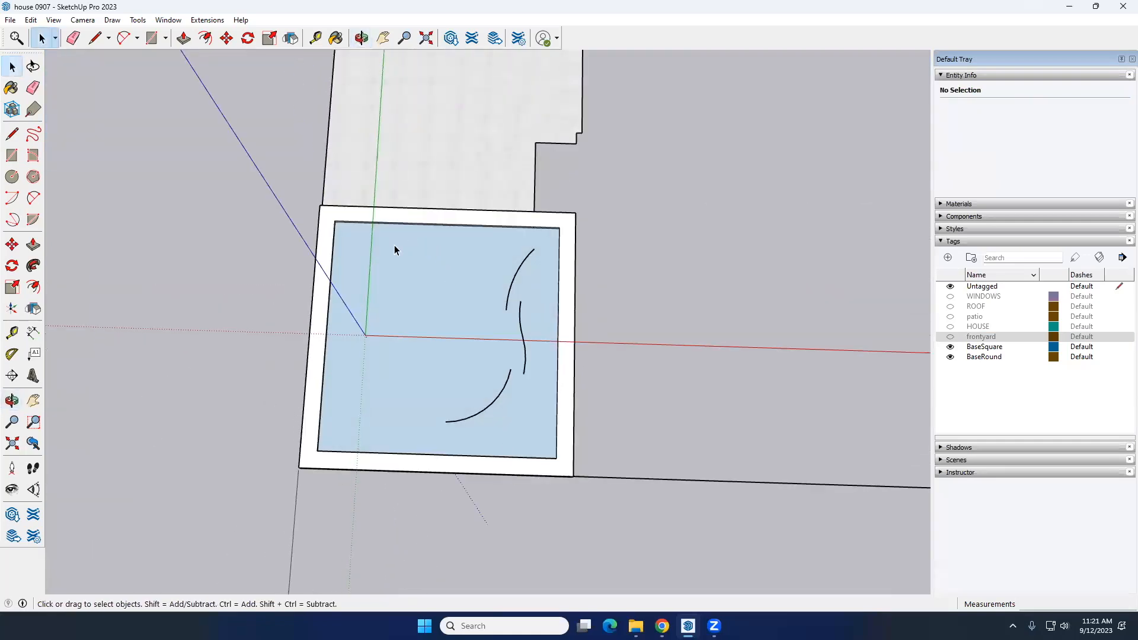
left_click_drag(398, 234, 546, 439)
key("Delete")
Examine the curved wall's leftover outlines up close, selecting its surface to check the assigned tag
middle_click_drag(559, 229, 563, 286)
scroll(542, 294, "up", 5)
left_click(539, 297)
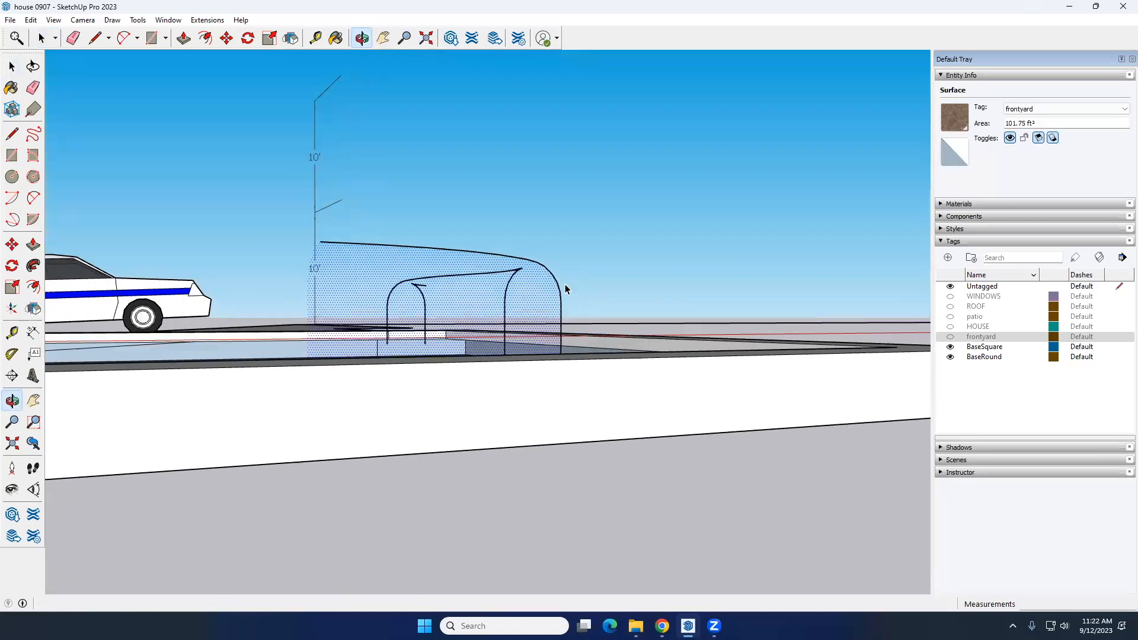
left_click_drag(583, 283, 418, 250)
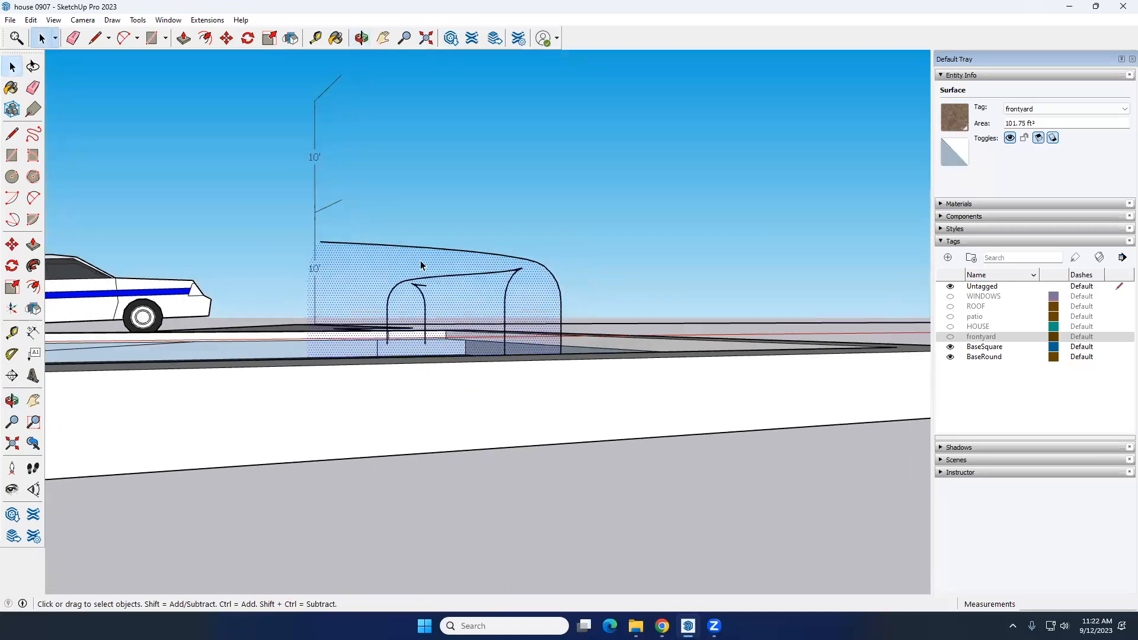
triple_click(421, 260)
left_click(494, 251)
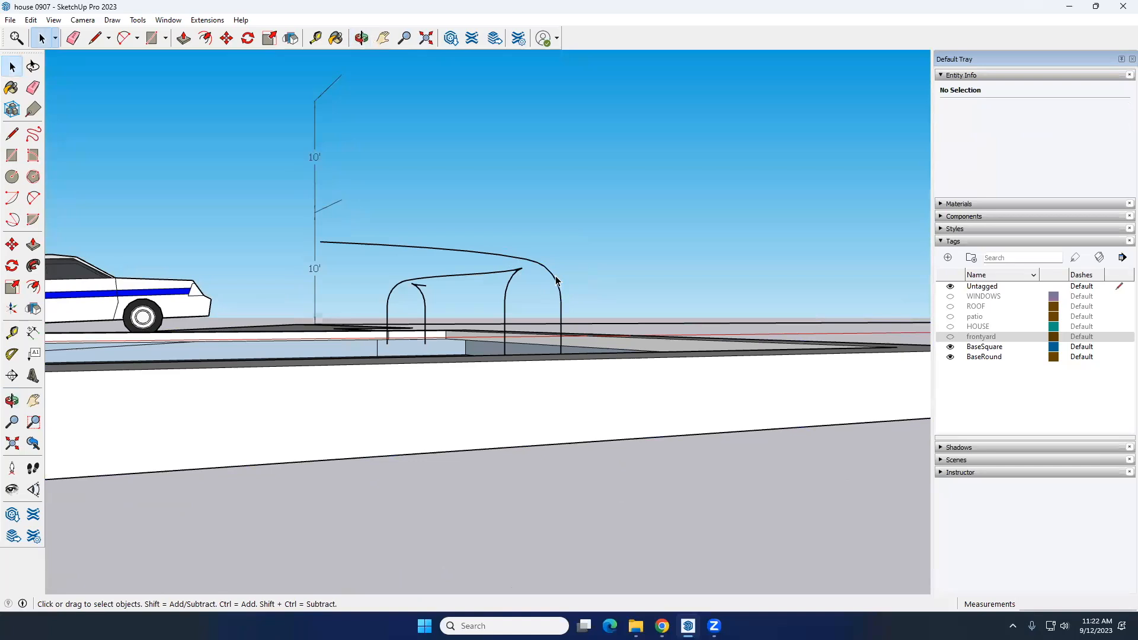
left_click(554, 282)
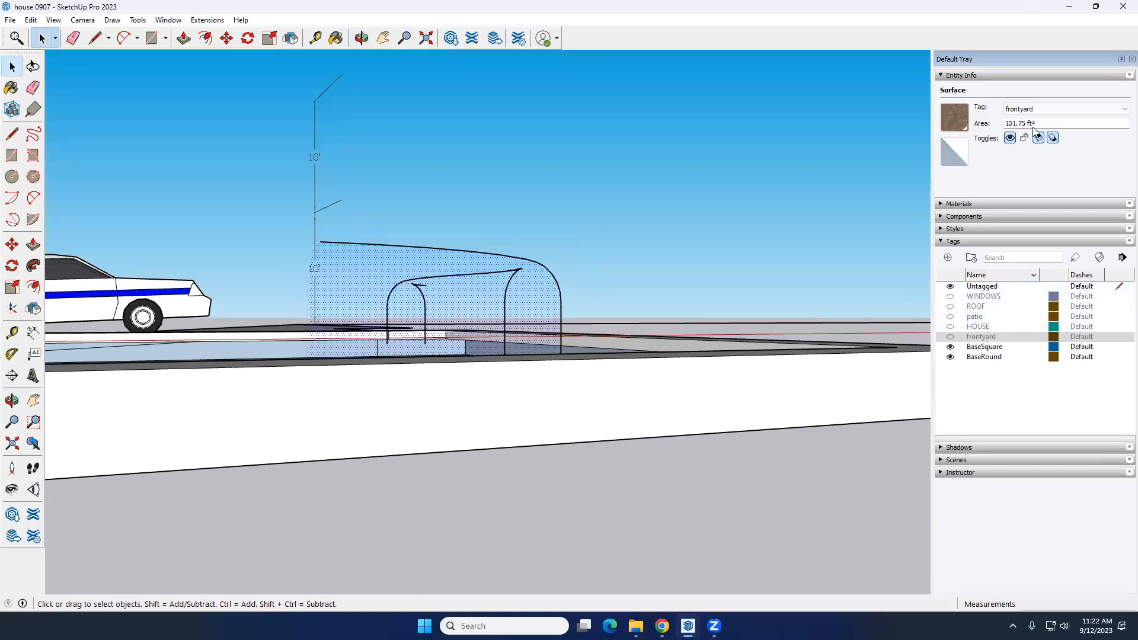
left_click(586, 279)
Assign the remaining ground face inside the front yard's raised border to the frontyard tag
scroll(502, 326, "down", 5)
middle_click_drag(502, 327, 427, 258)
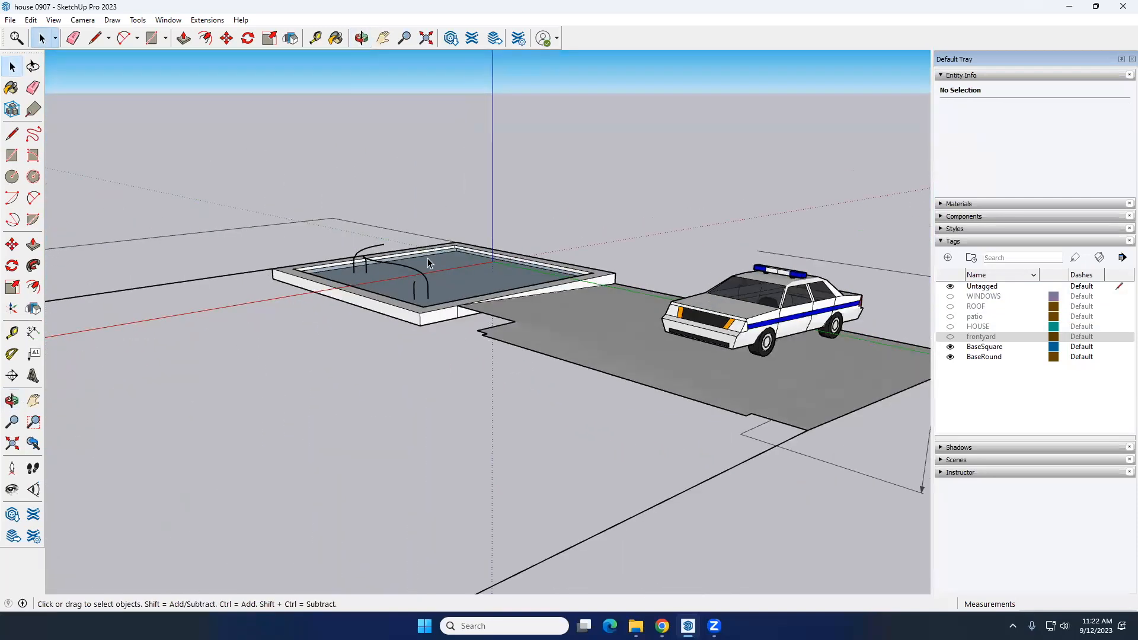
middle_click_drag(396, 347, 545, 411)
scroll(396, 304, "up", 3)
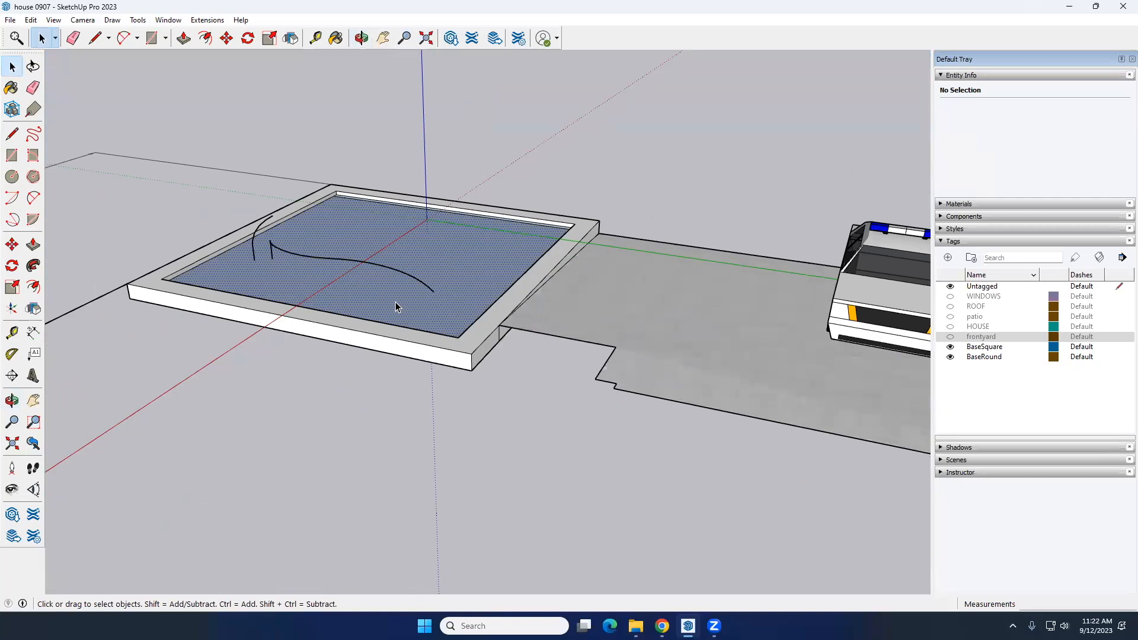
left_click(396, 306)
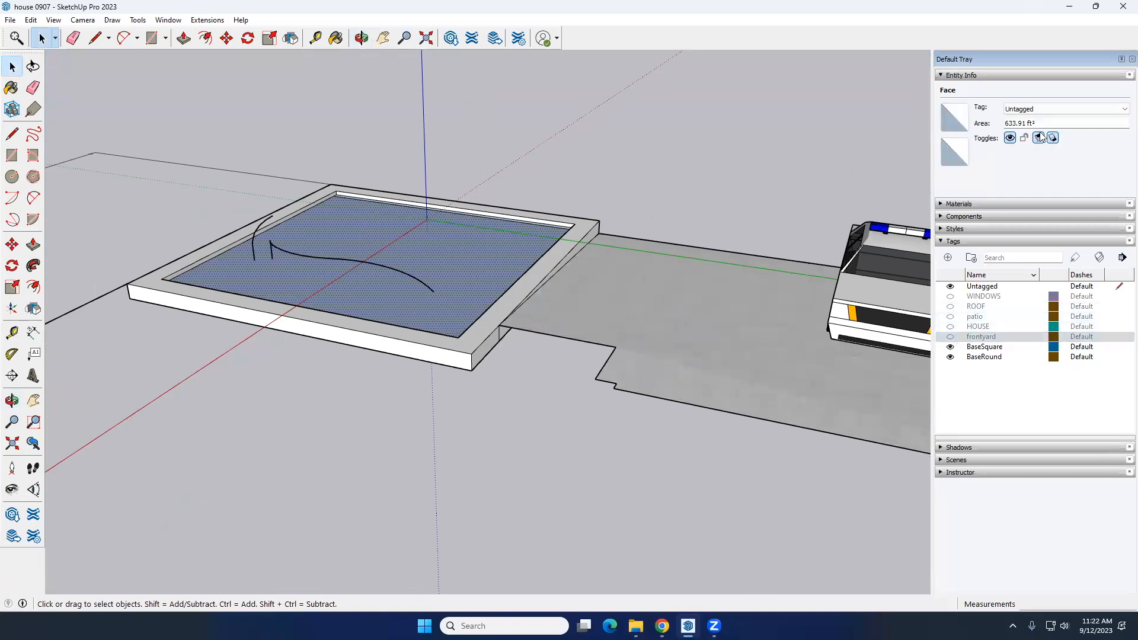
left_click(1039, 108)
left_click(1040, 142)
middle_click_drag(531, 248, 684, 339)
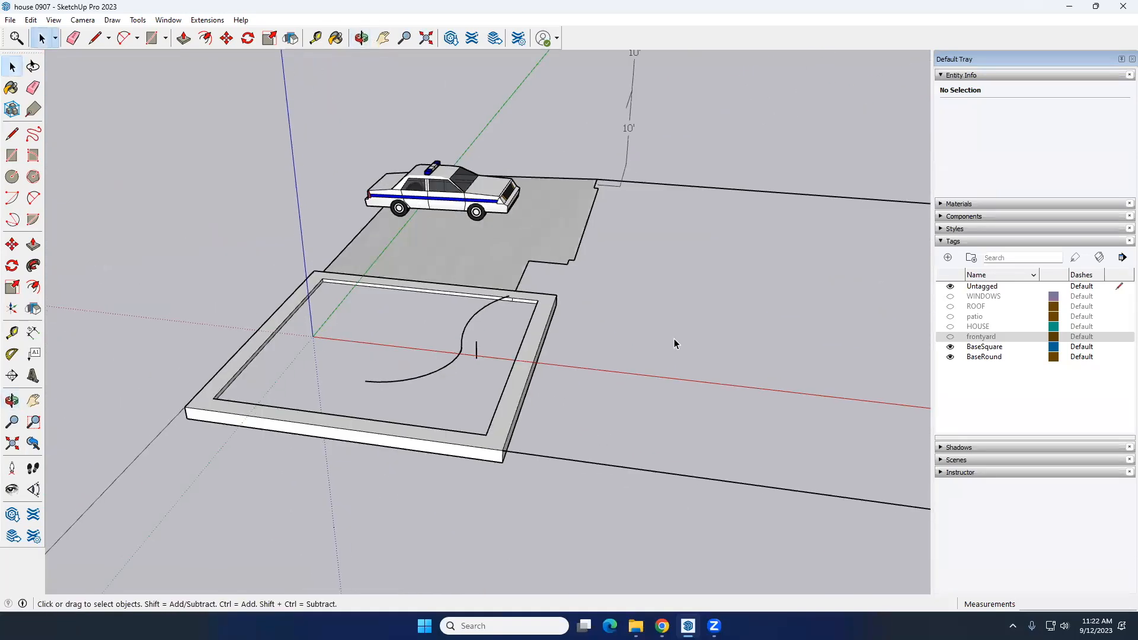
Show the HOUSE tag and select the house beside the yard's border to check its tag
middle_click_drag(413, 310, 300, 325)
key("space")
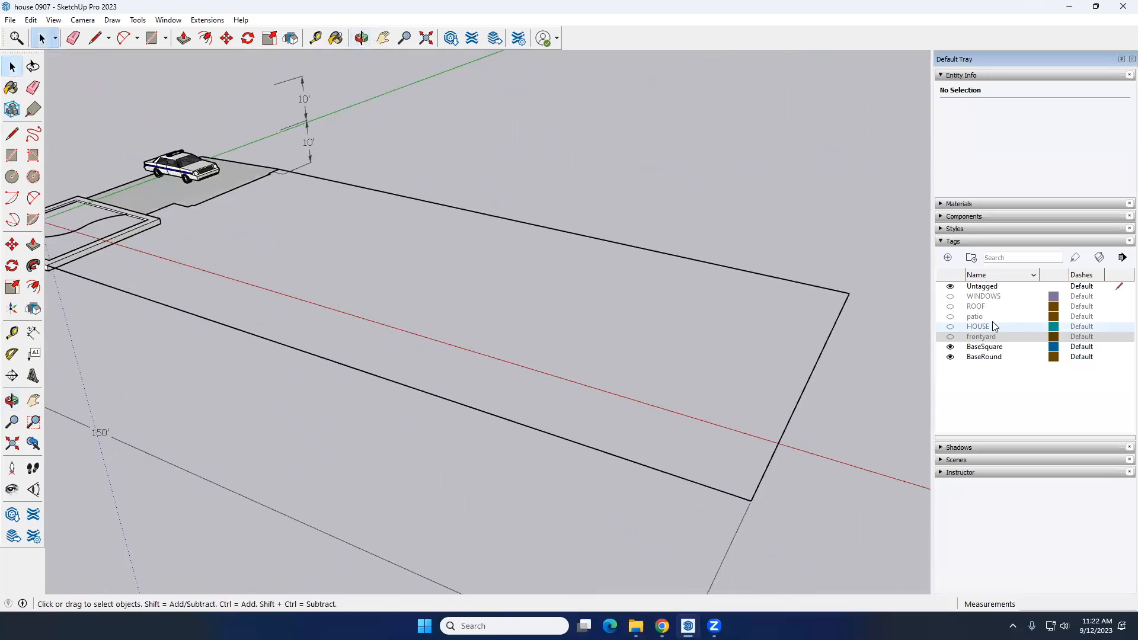
left_click(950, 326)
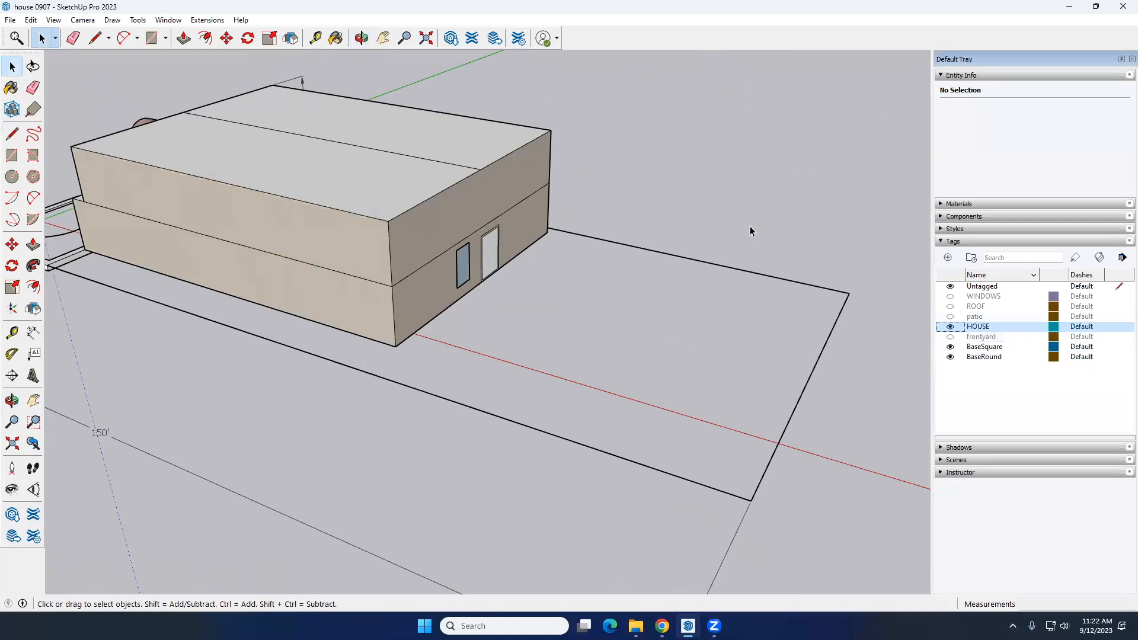
middle_click_drag(377, 383, 377, 383)
middle_click_drag(355, 309, 403, 307)
scroll(357, 303, "up", 5)
left_click(350, 276)
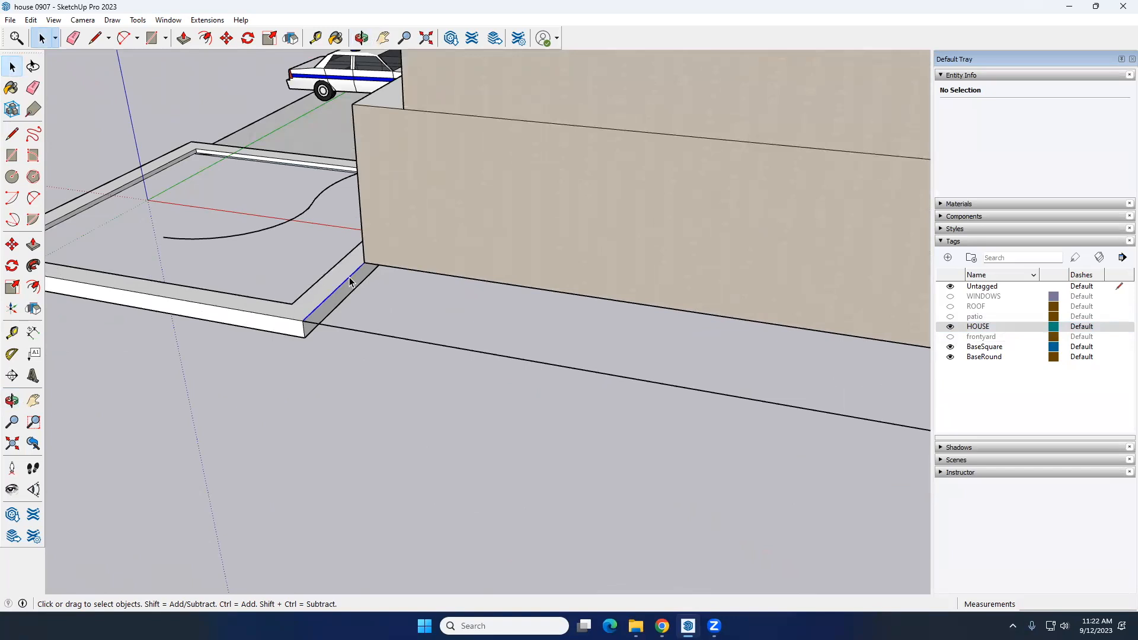
left_click(375, 265)
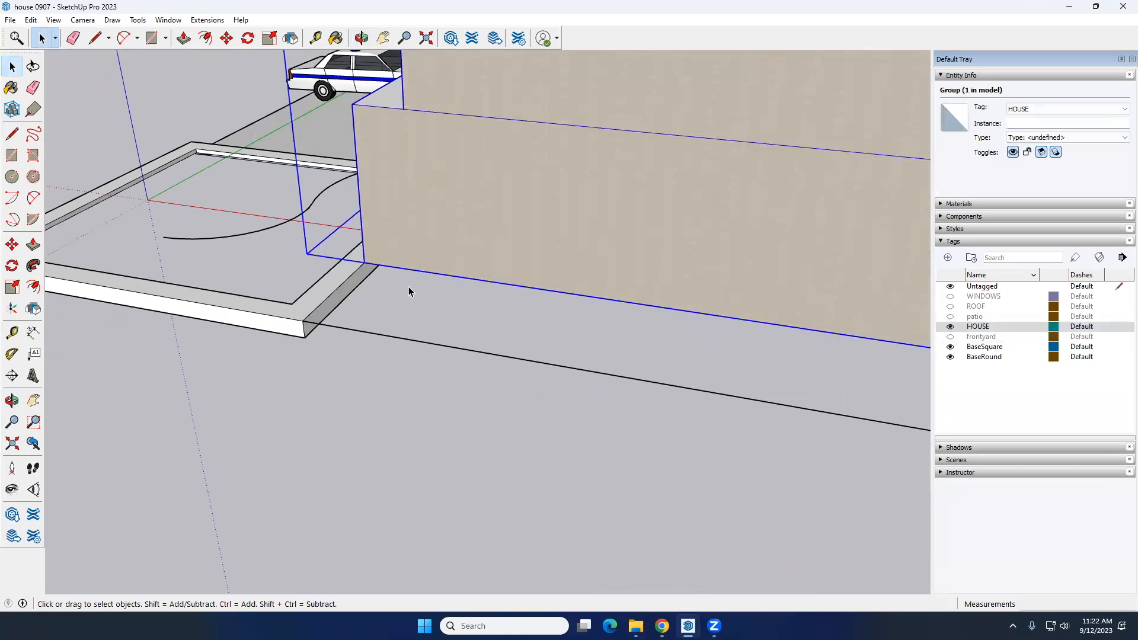
Show the patio tag together with the house and clear the selection
scroll(409, 292, "down", 3)
scroll(409, 292, "down", 5)
middle_click_drag(687, 325, 285, 308, "shift")
middle_click_drag(350, 283, 463, 358, "shift")
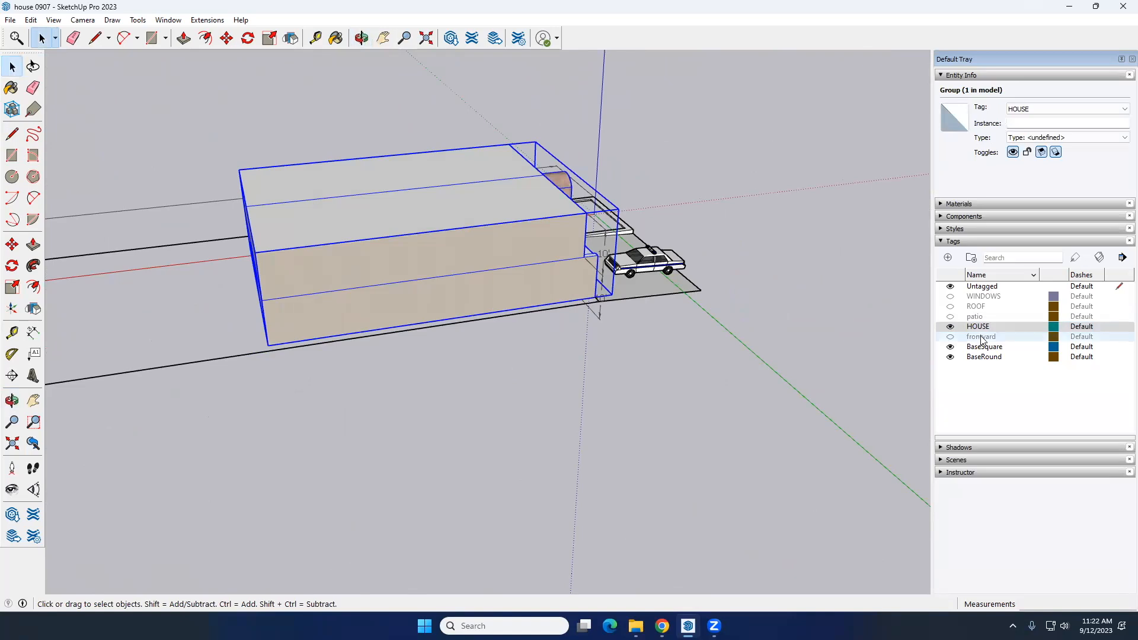
left_click(950, 316)
middle_click_drag(220, 335, 331, 325)
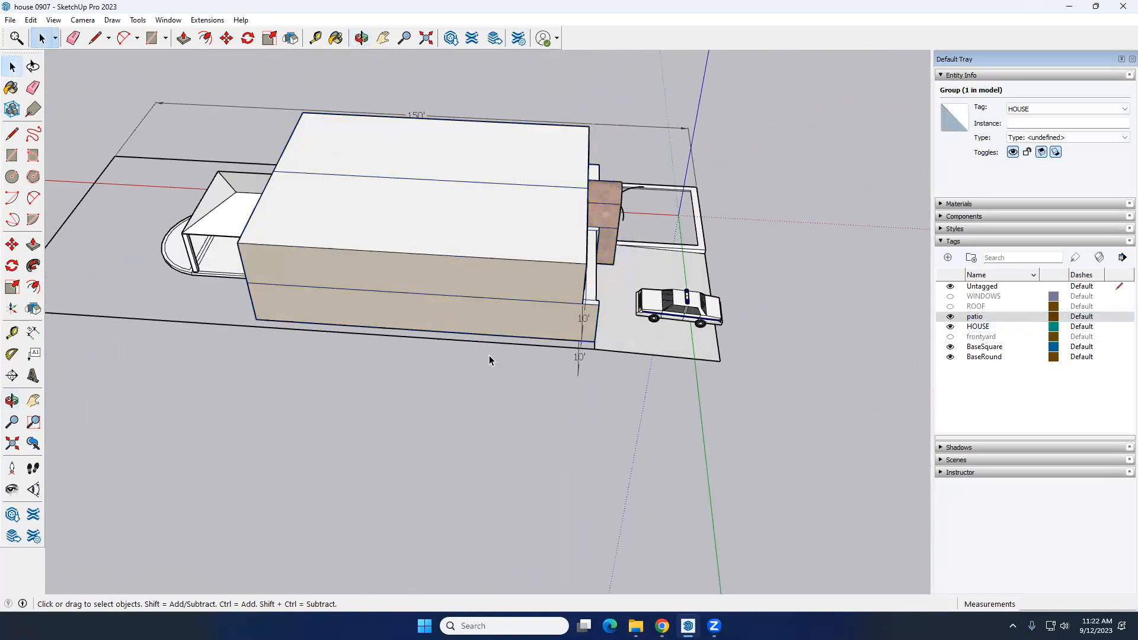
left_click(489, 355)
Draw a 70' line along the base of the house's side wall from the driveway corner to the rear corner
scroll(589, 343, "up", 6)
left_click(568, 350)
scroll(394, 409, "down", 5)
left_click(133, 142)
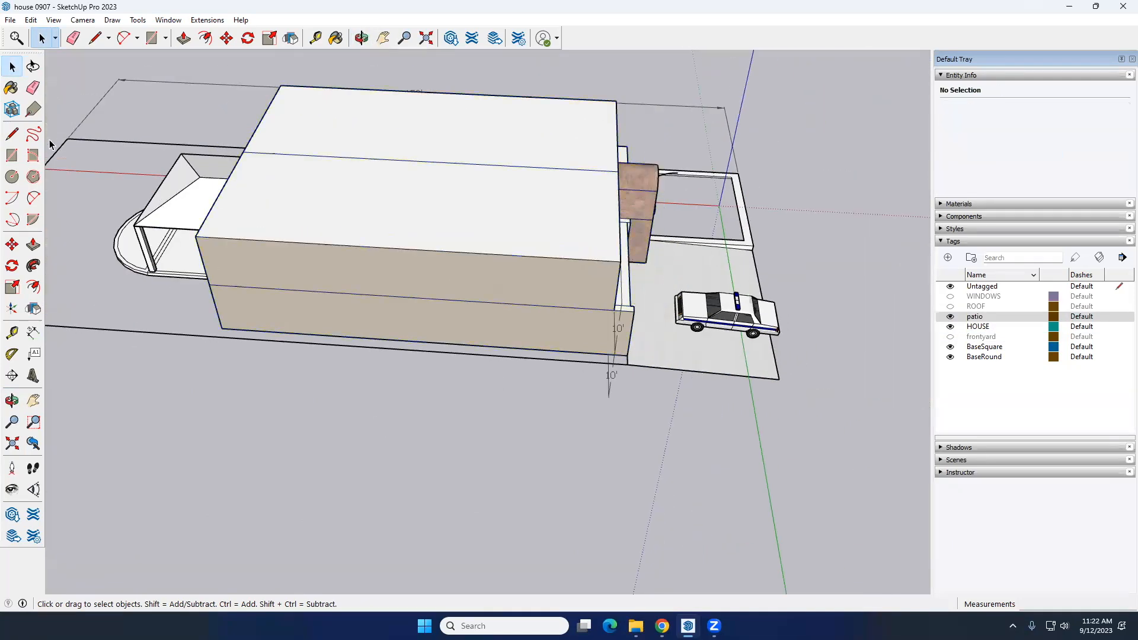
left_click(12, 134)
scroll(636, 361, "up", 2)
scroll(637, 363, "up", 5)
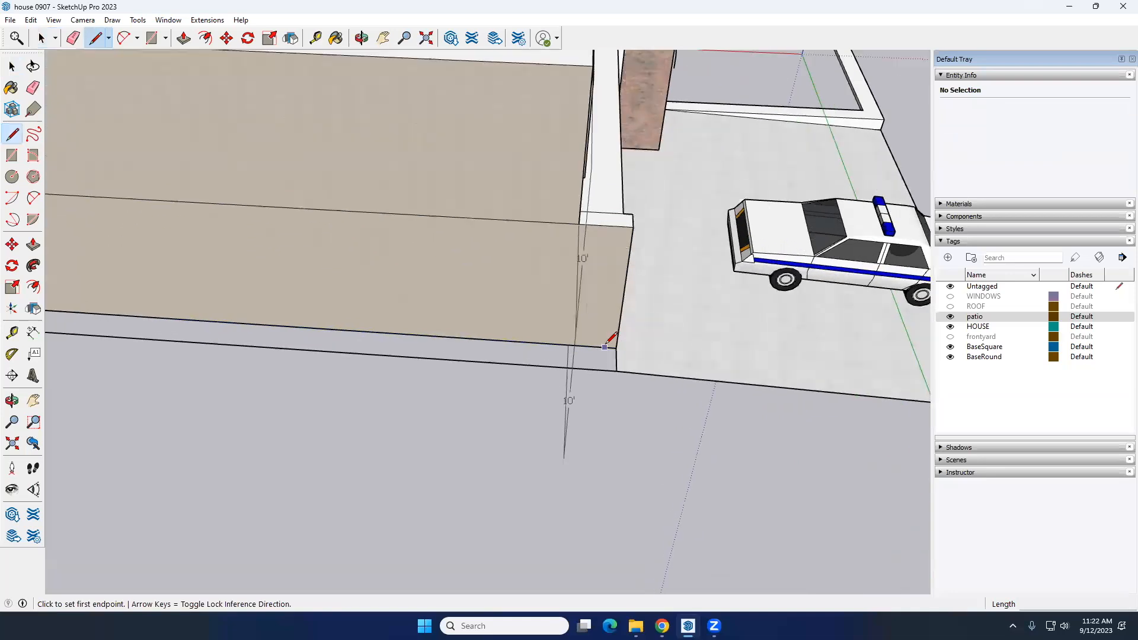
left_click(630, 352)
scroll(637, 342, "down", 10)
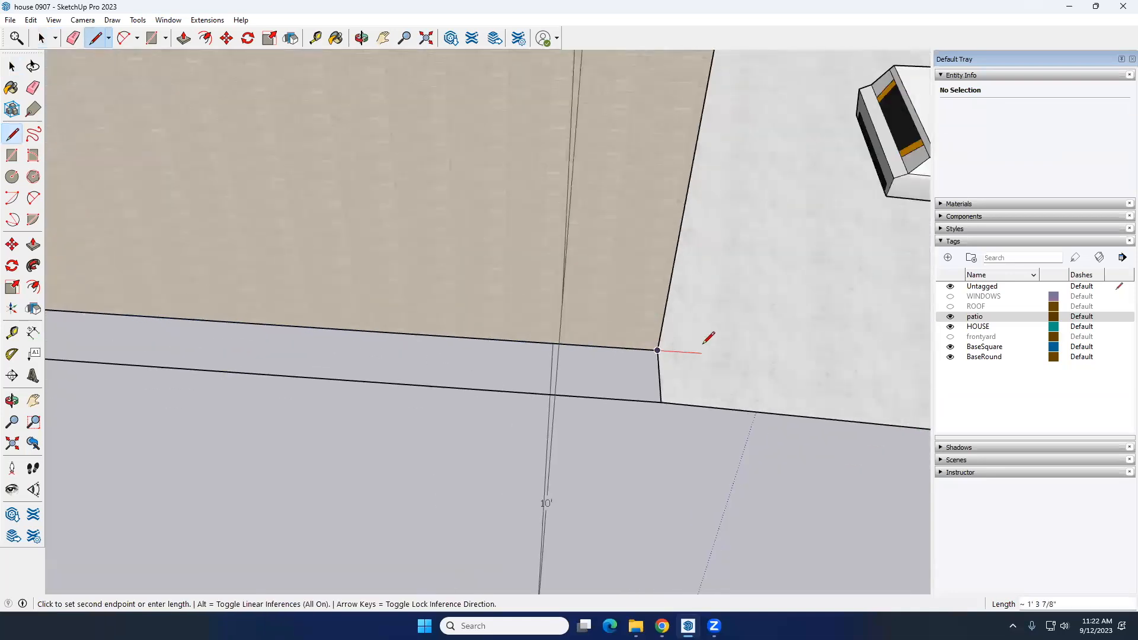
middle_click_drag(706, 337, 619, 334)
scroll(569, 362, "up", 8)
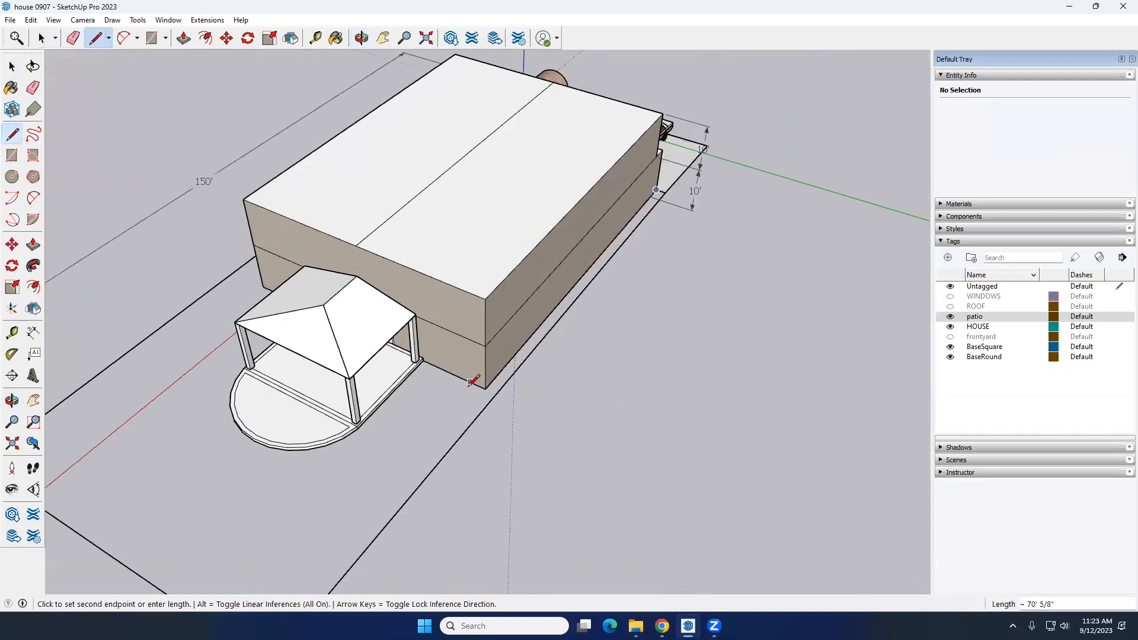
left_click(526, 381)
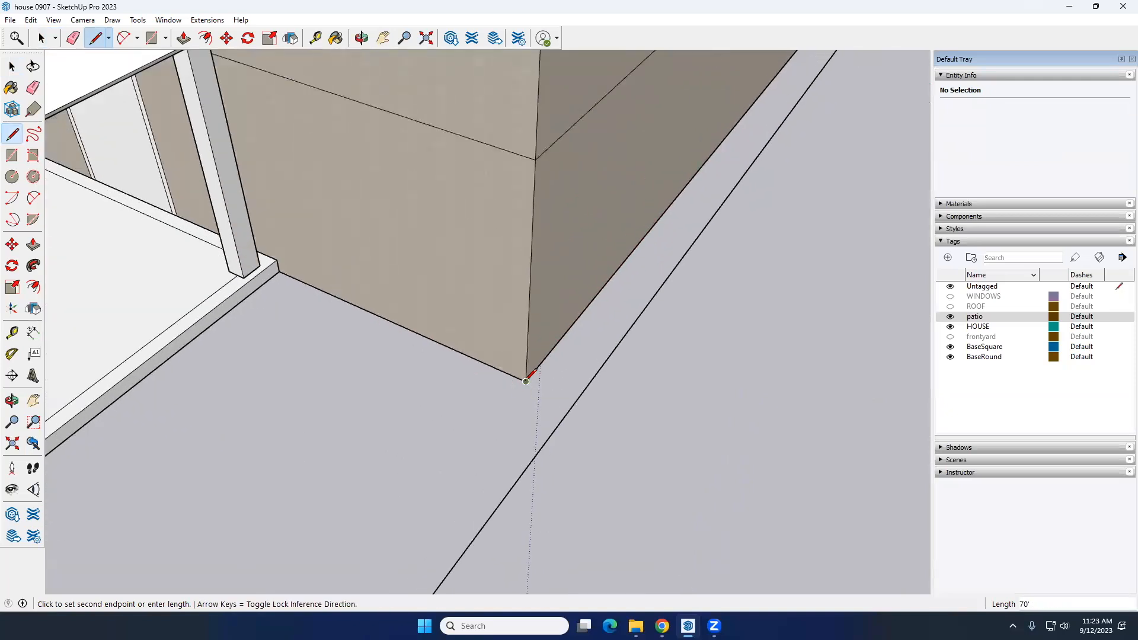
Continue the ground outline along the rear wall to the patio corner and 18' 3 3/8" along the patio's straight side
left_click(281, 272)
scroll(309, 269, "down", 5)
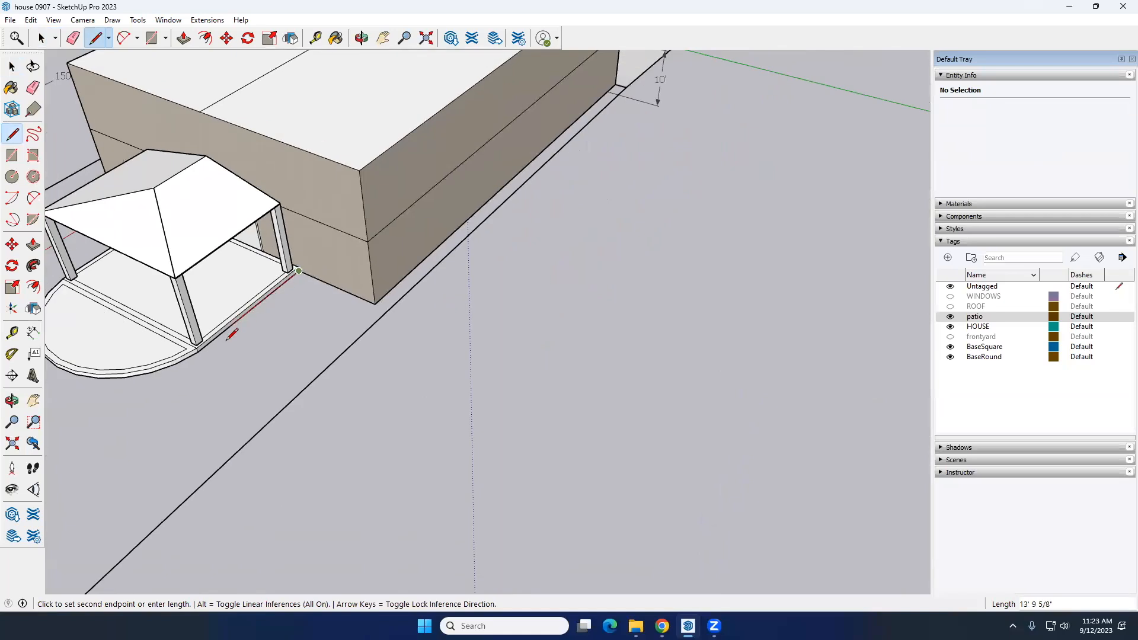
scroll(223, 338, "up", 3)
left_click(171, 362)
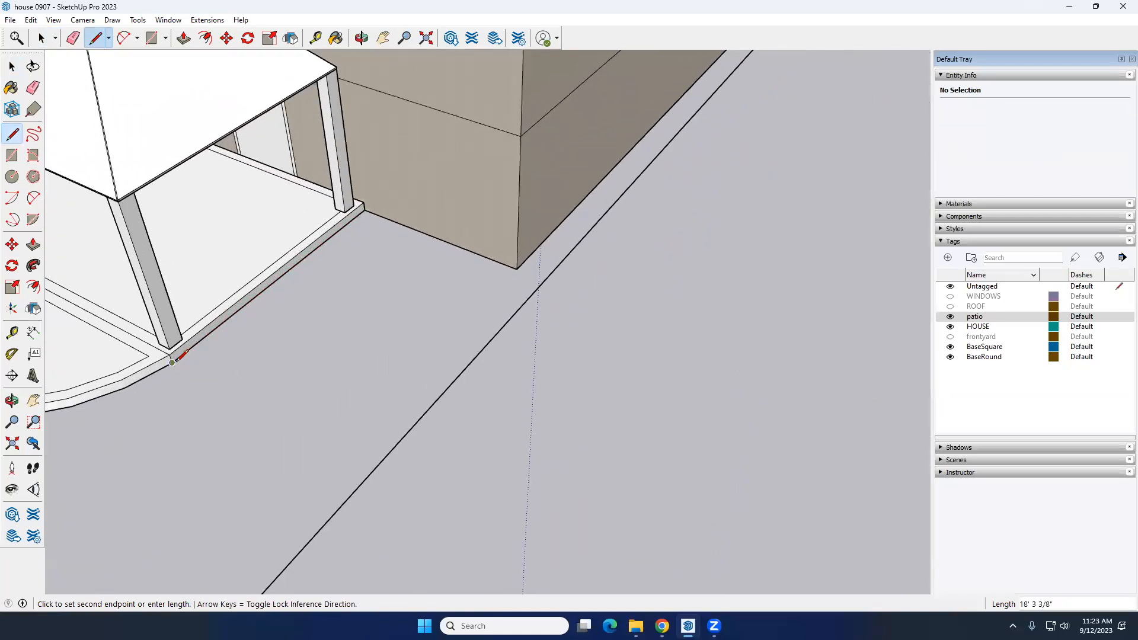
scroll(314, 379, "down", 4)
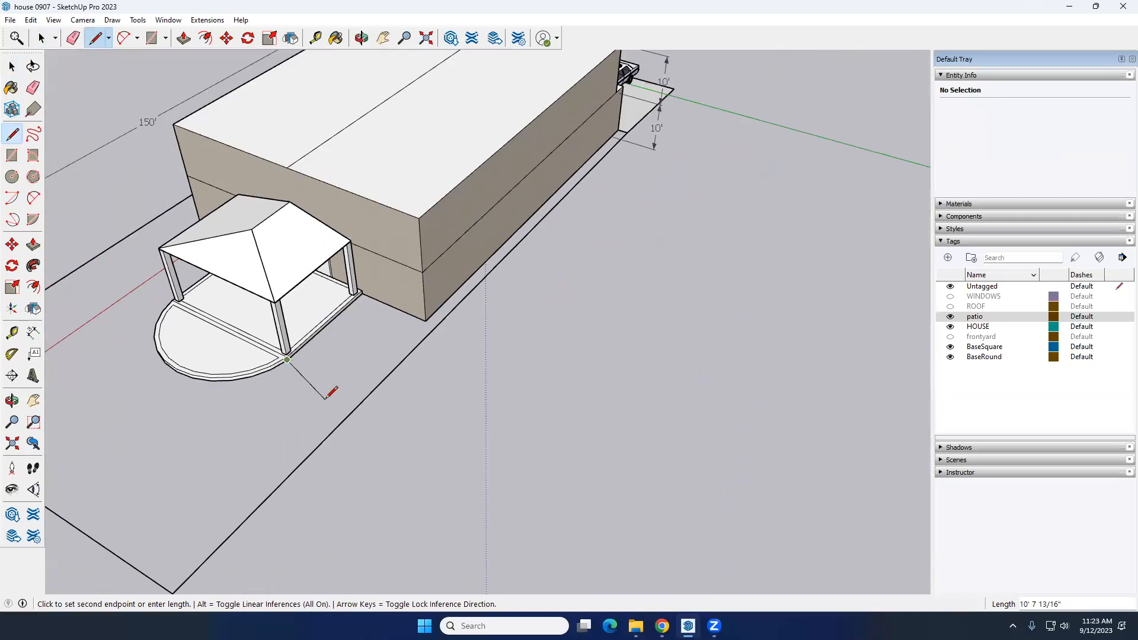
key("space")
Hide the HOUSE tag and examine the traced ground outline between the driveway and the patio
mouse_move(325, 397)
middle_mouse_down()
mouse_move(505, 414)
mouse_move(419, 427)
mouse_move(391, 411)
middle_mouse_up()
scroll(244, 280, "up", 6)
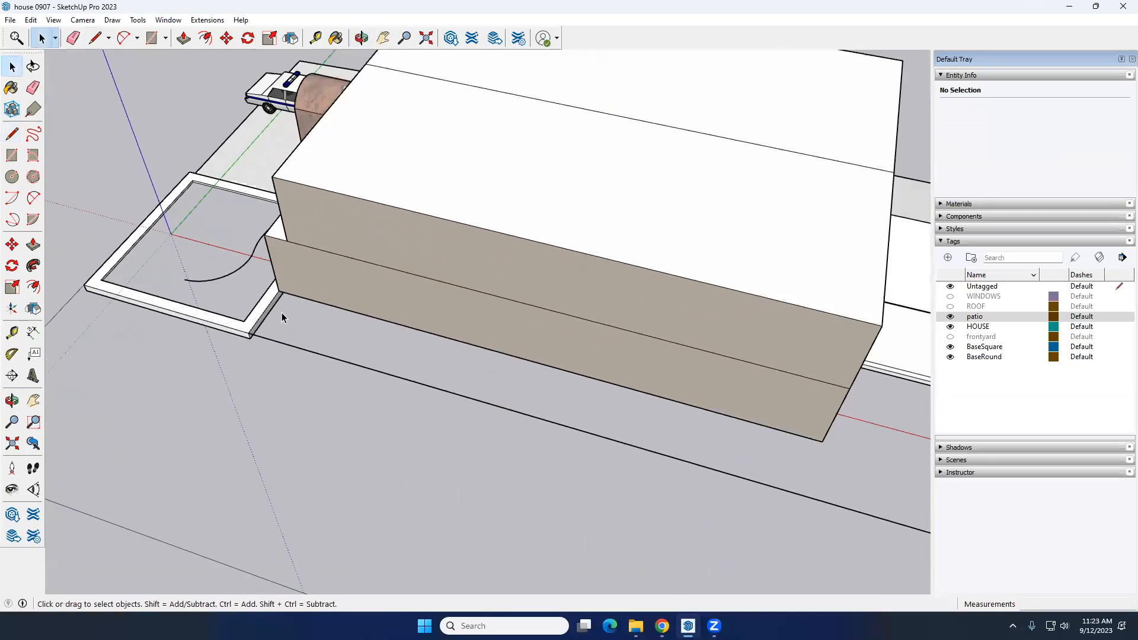
scroll(282, 313, "up", 2)
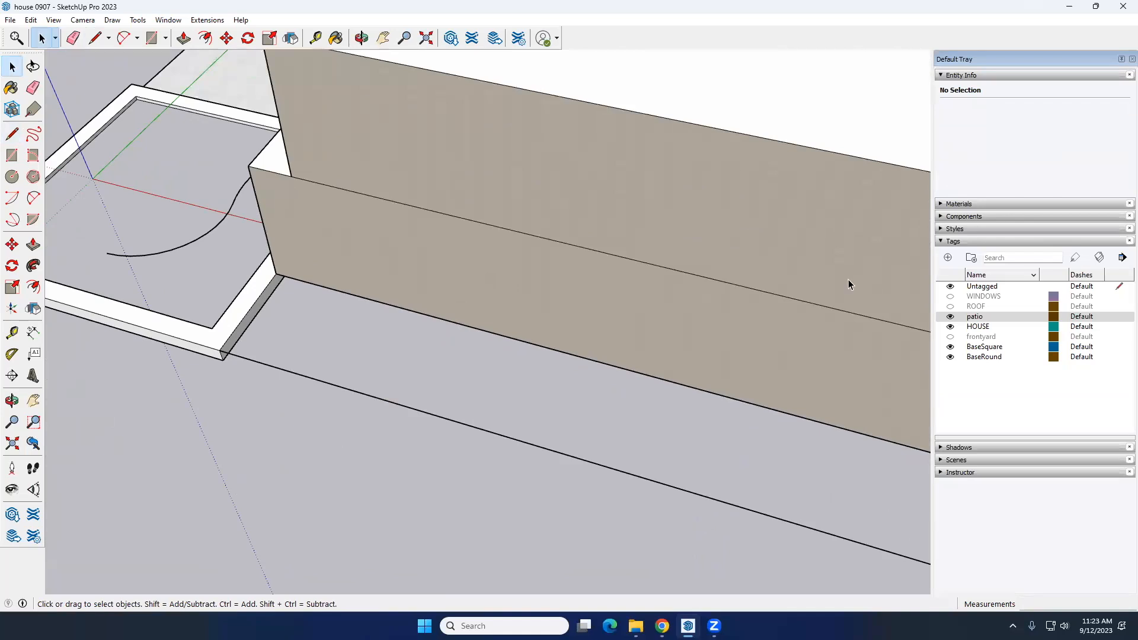
left_click(950, 327)
scroll(802, 328, "down", 6)
middle_click_drag(356, 274, 465, 315)
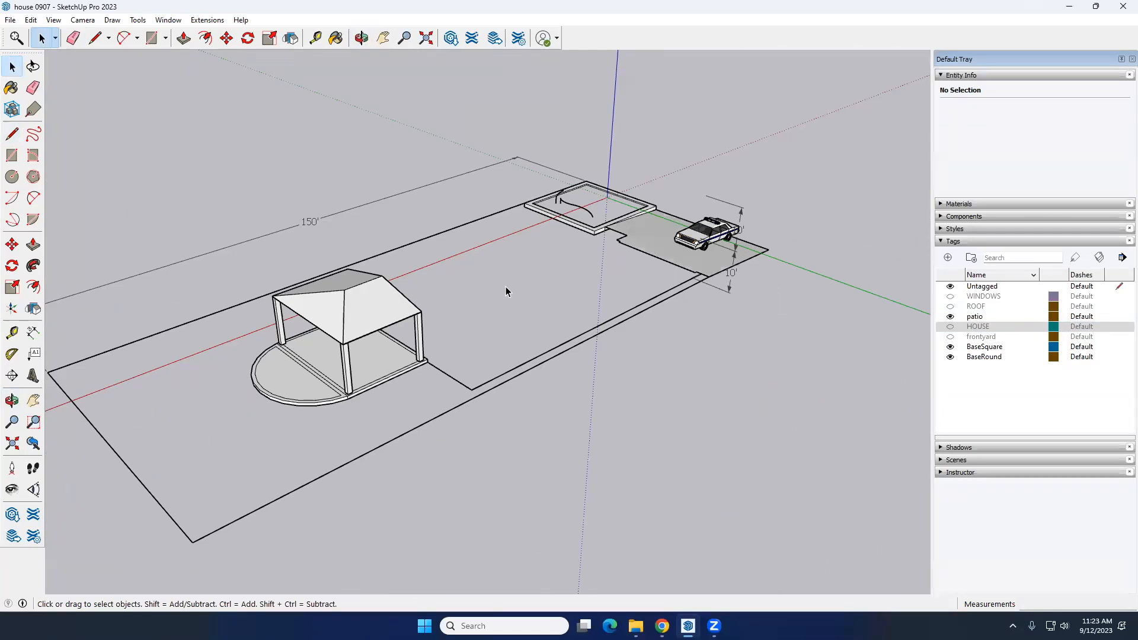
middle_click_drag(518, 307, 520, 355)
scroll(461, 388, "up", 5)
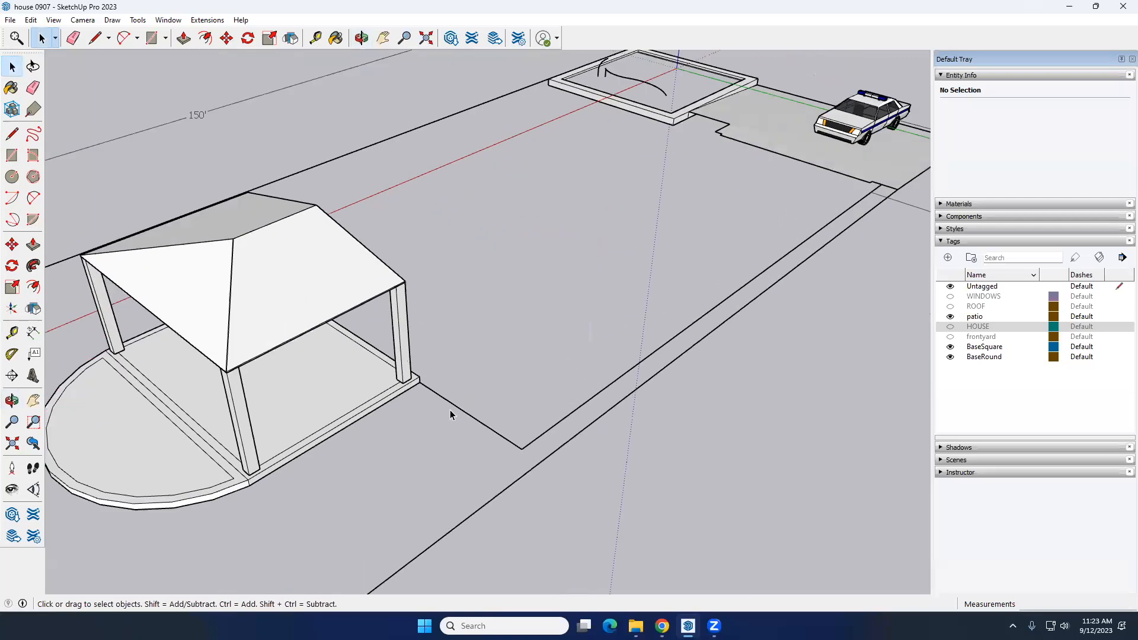
Select the traced side-wall and rear-wall edges on the driveway side to check the outline
left_click(570, 412, "shift")
scroll(458, 363, "down", 1)
scroll(459, 367, "down", 2)
middle_click_drag(472, 425, 711, 285)
scroll(692, 337, "down", 1)
middle_click_drag(692, 332, 745, 201)
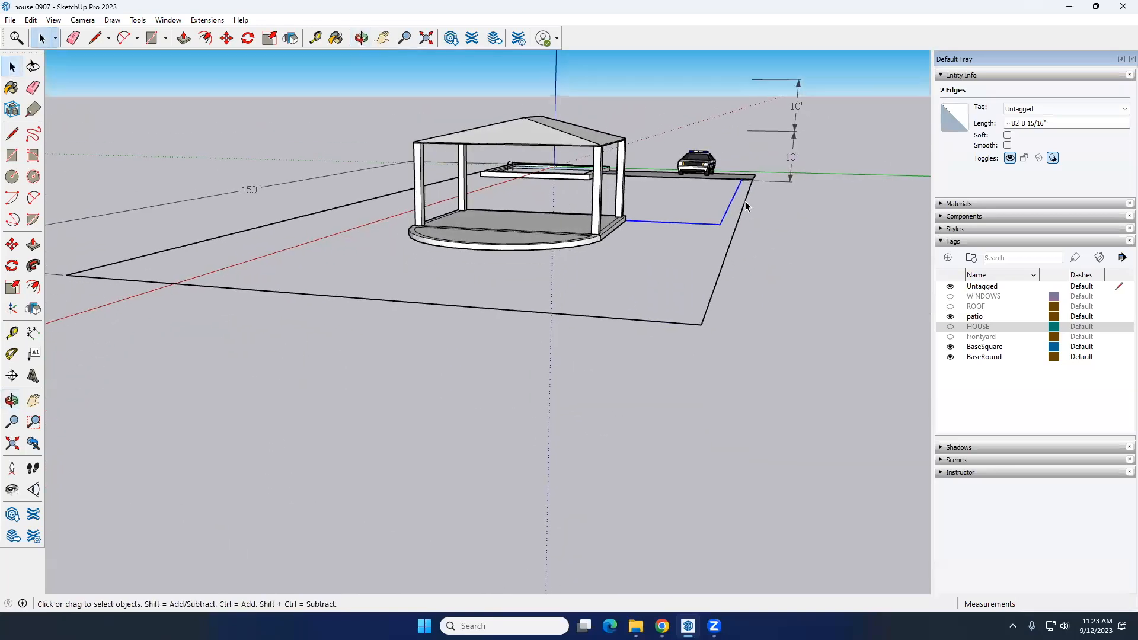
middle_click_drag(651, 253, 556, 320)
middle_click_drag(470, 311, 548, 328)
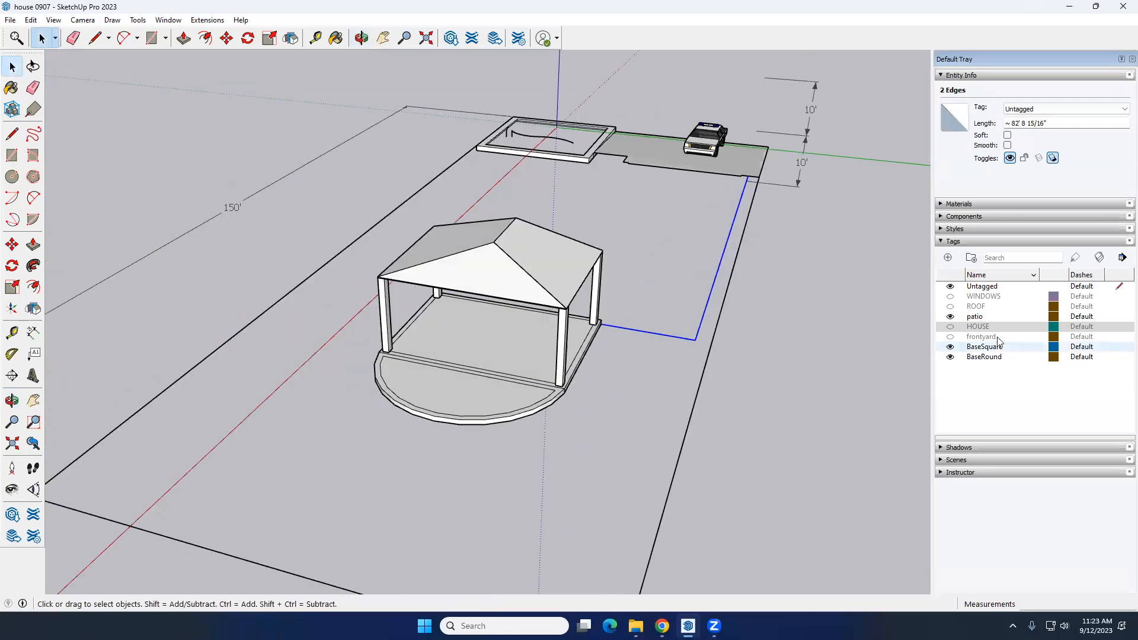
Show the HOUSE tag and draw a line along the base of the opposite side wall from the front yard border to the rear corner
left_click(950, 327)
scroll(437, 317, "down", 2)
middle_click_drag(628, 353, 866, 355)
mouse_move(332, 254)
middle_mouse_down()
mouse_move(467, 234)
mouse_move(551, 308)
mouse_move(414, 240)
mouse_move(376, 280)
mouse_move(341, 257)
middle_mouse_up()
scroll(367, 322, "up", 5)
scroll(282, 253, "up", 4)
left_click(12, 133)
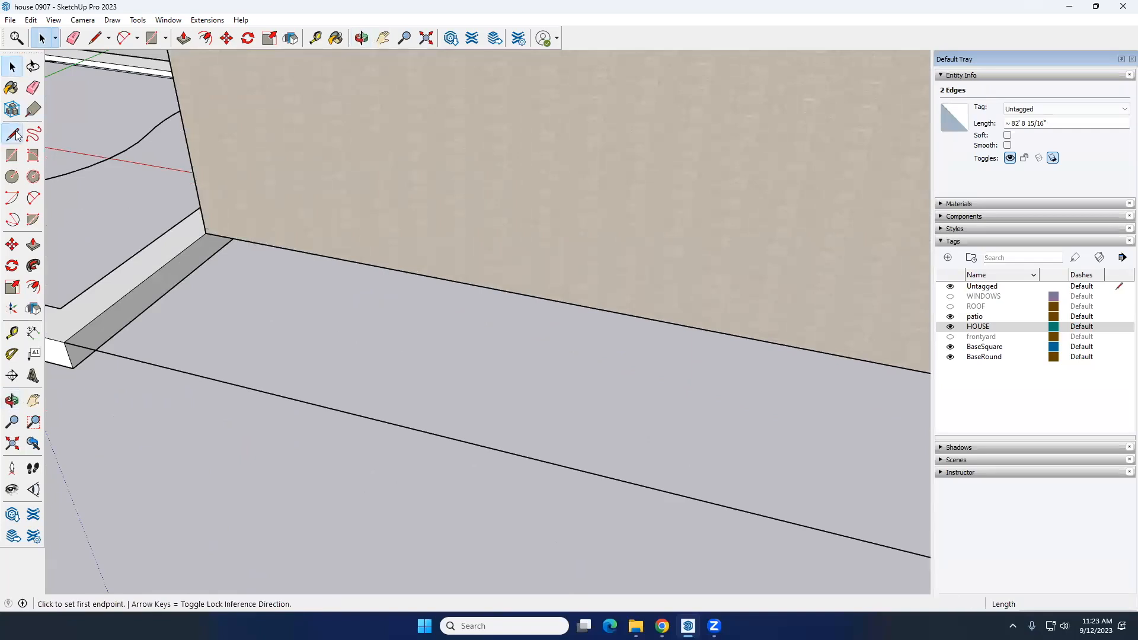
left_click(206, 231)
scroll(167, 294, "down", 6)
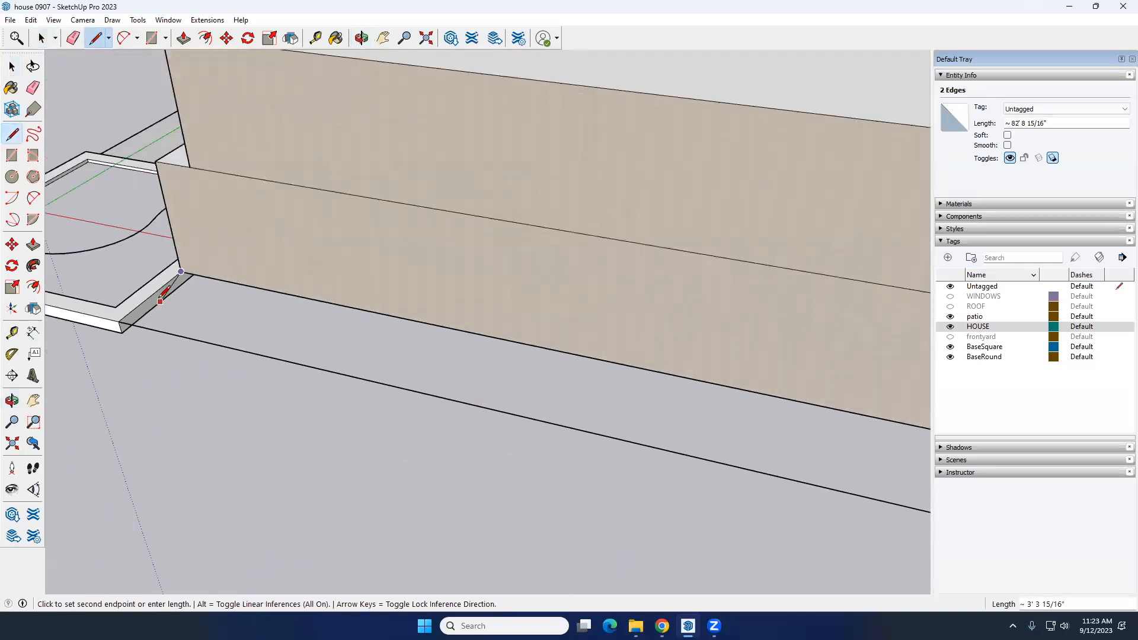
middle_click_drag(547, 279, 441, 346)
scroll(439, 350, "up", 6)
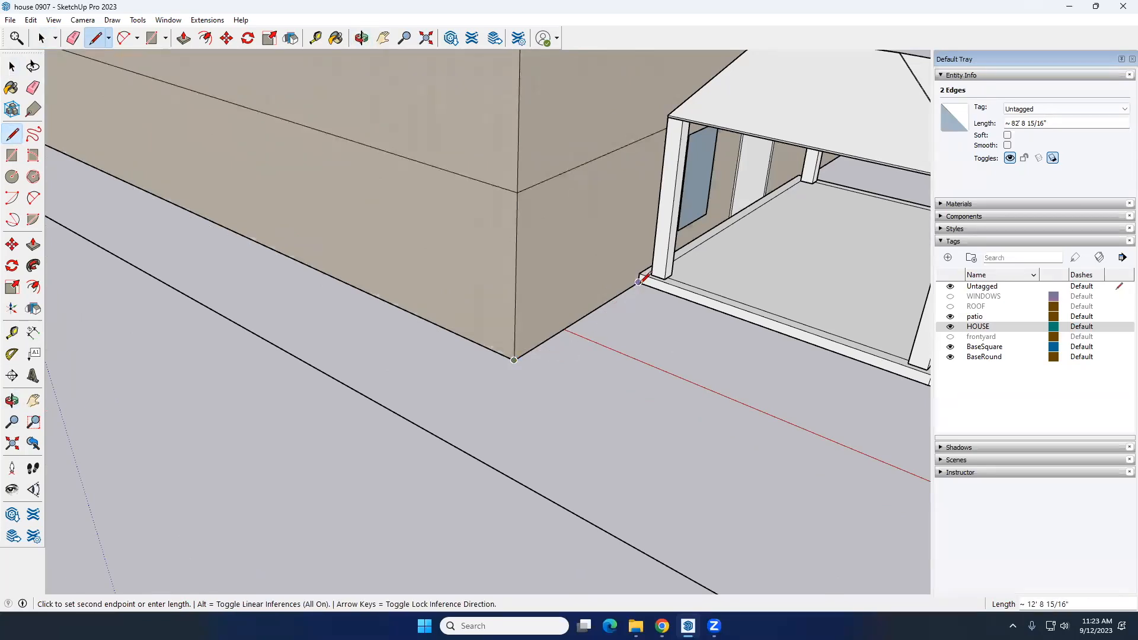
Extend the outline along the rear wall to the patio's near corner and 18' 3 3/8" along that patio side
left_click(638, 282)
scroll(574, 360, "down", 4)
middle_click_drag(598, 367, 634, 359)
scroll(664, 345, "up", 5)
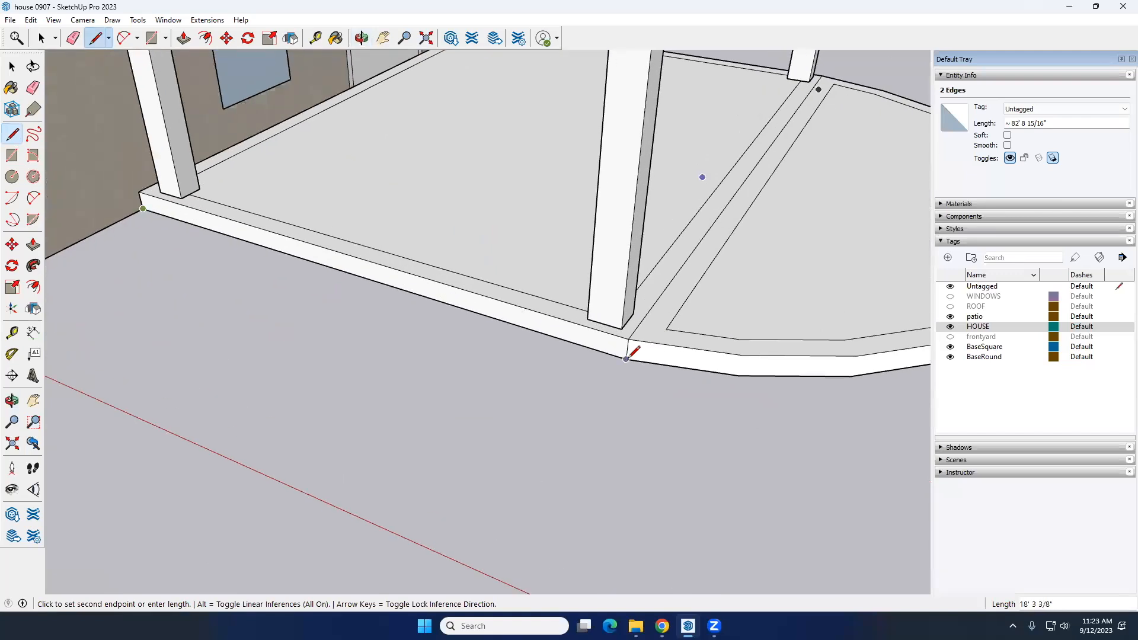
key("space")
Hide the HOUSE tag and select the two newly traced wall edges between the front yard and the patio
scroll(542, 375, "down", 8)
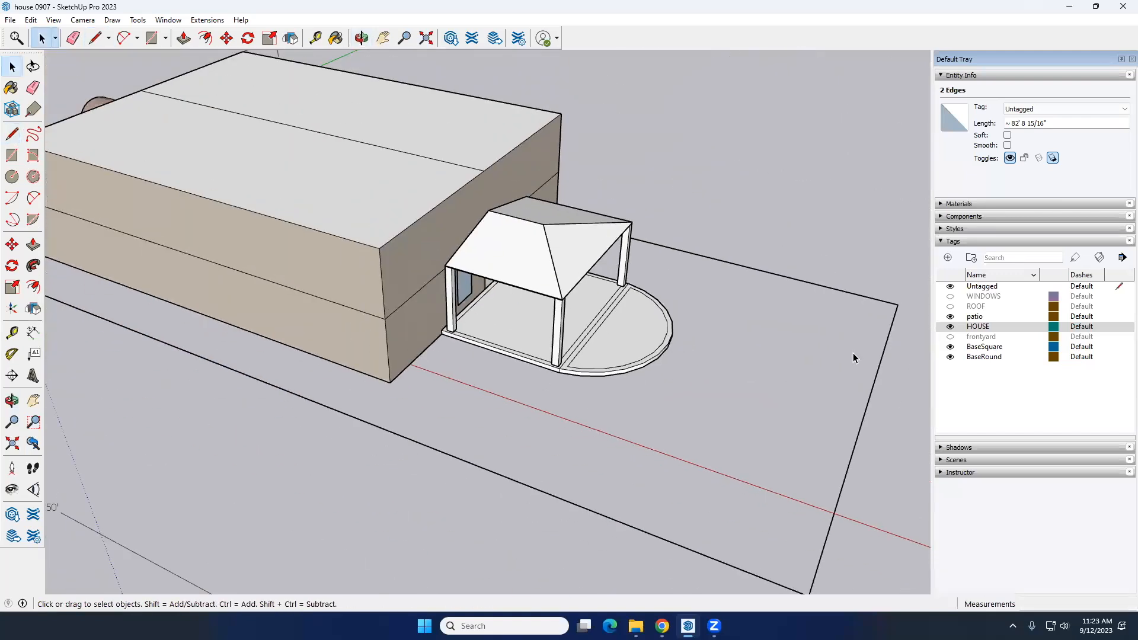
left_click(950, 327)
scroll(453, 350, "down", 4)
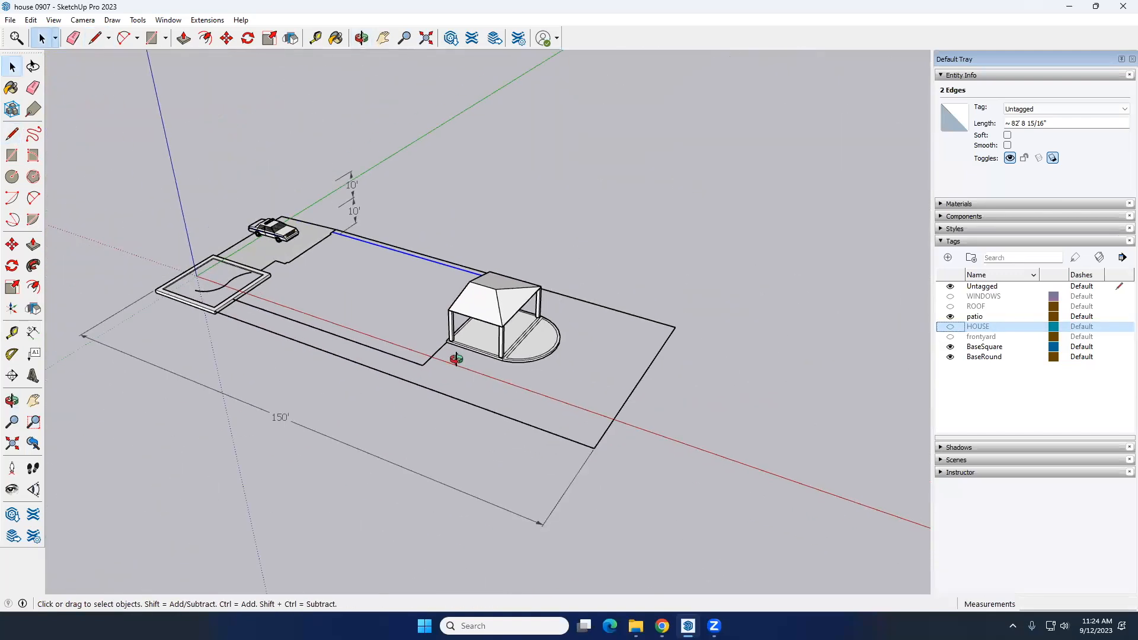
scroll(457, 356, "up", 3)
middle_click_drag(231, 264, 298, 251)
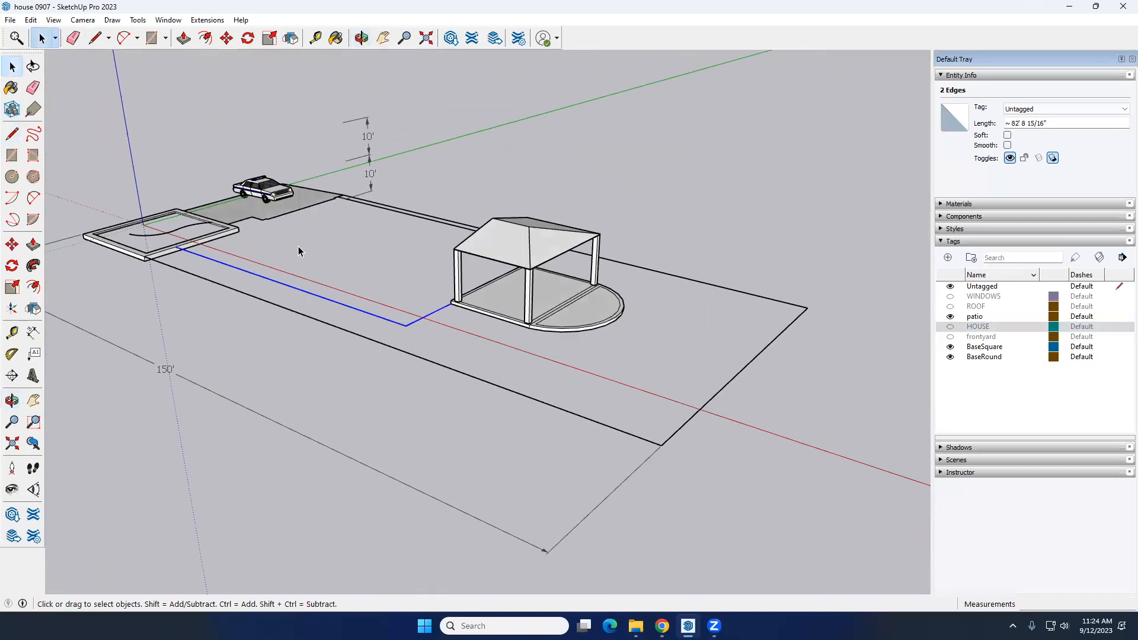
Add the front yard border's edge beside the traced side line to the selection
middle_click_drag(252, 260, 135, 280)
scroll(202, 224, "up", 5)
scroll(205, 226, "up", 2)
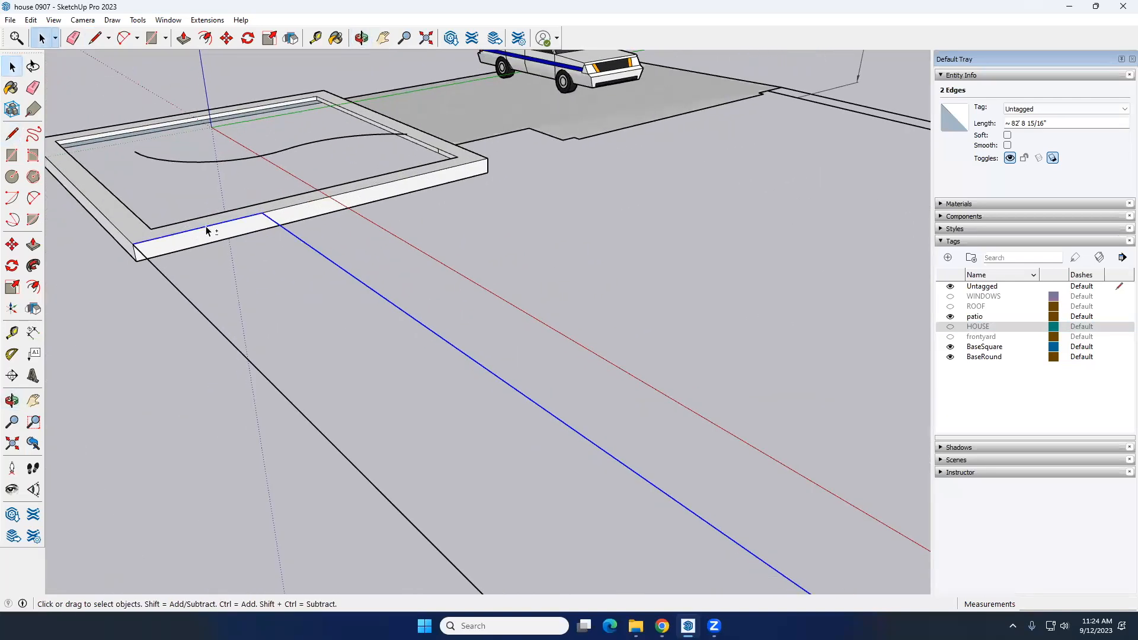
scroll(196, 243, "down", 8)
middle_click_drag(186, 251, 381, 284)
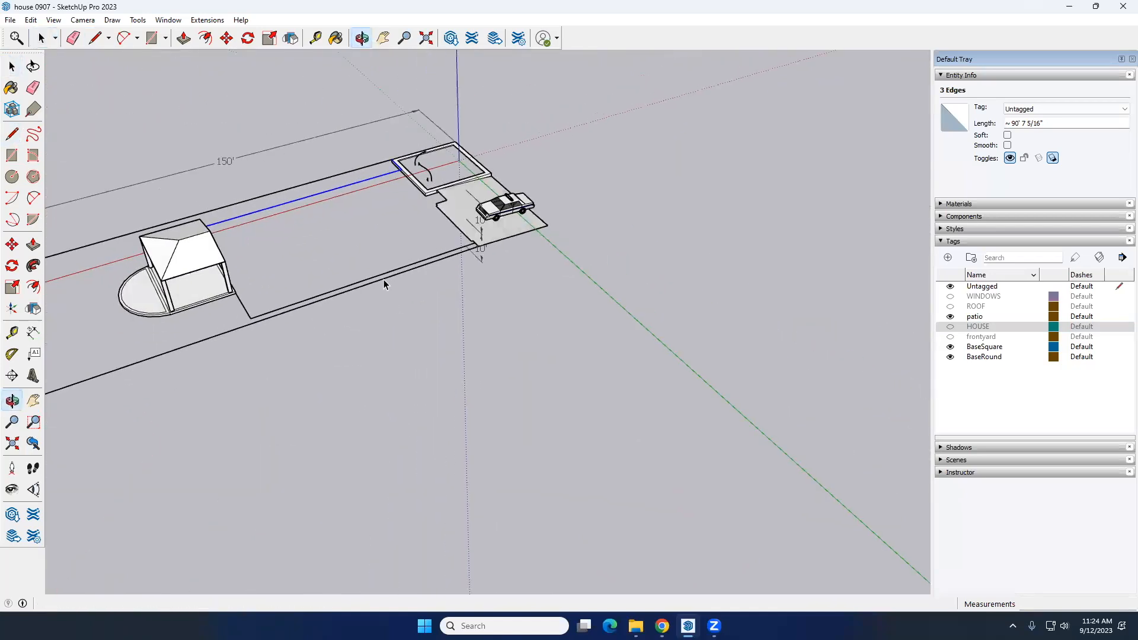
middle_click_drag(380, 201, 249, 261)
scroll(246, 258, "up", 3)
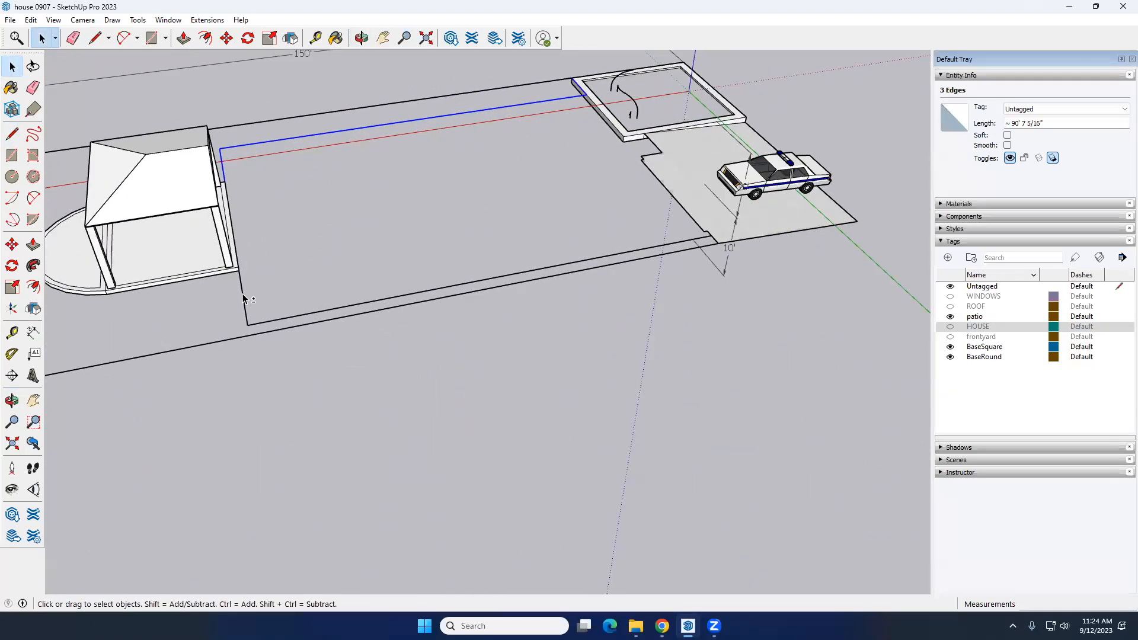
Add the driveway-side house outline edges to the selection, try selecting all connected geometry, and clear the selection
scroll(328, 275, "down", 4)
middle_click_drag(405, 254, 469, 283)
scroll(470, 251, "up", 5)
left_click(471, 256, "ctrl")
scroll(628, 257, "up", 5)
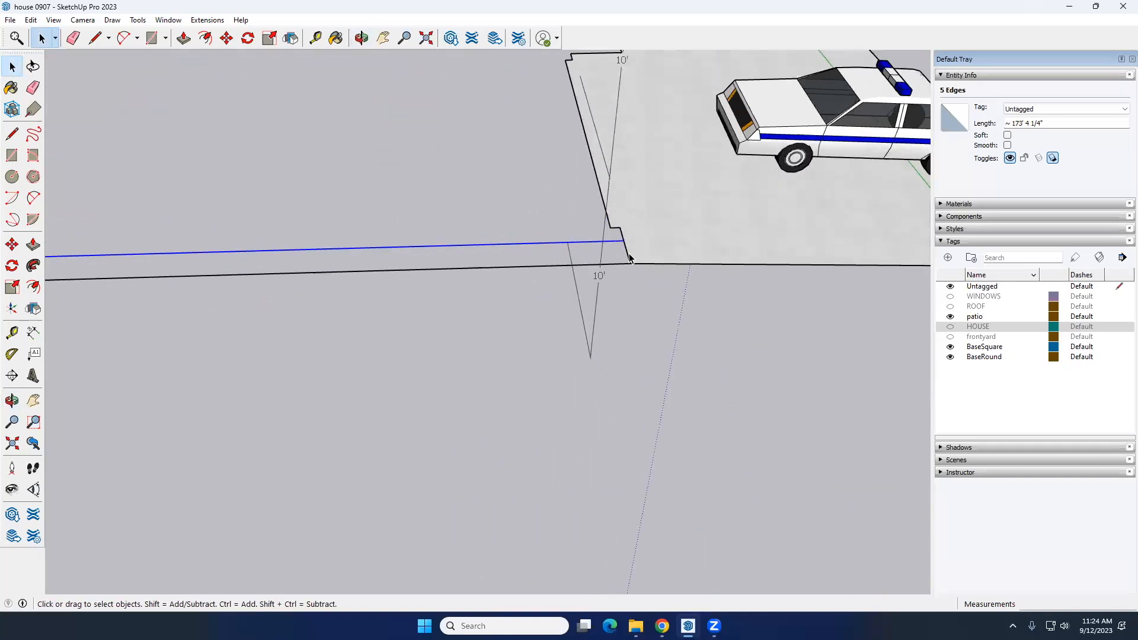
triple_click(509, 267, "shift")
left_click(536, 270)
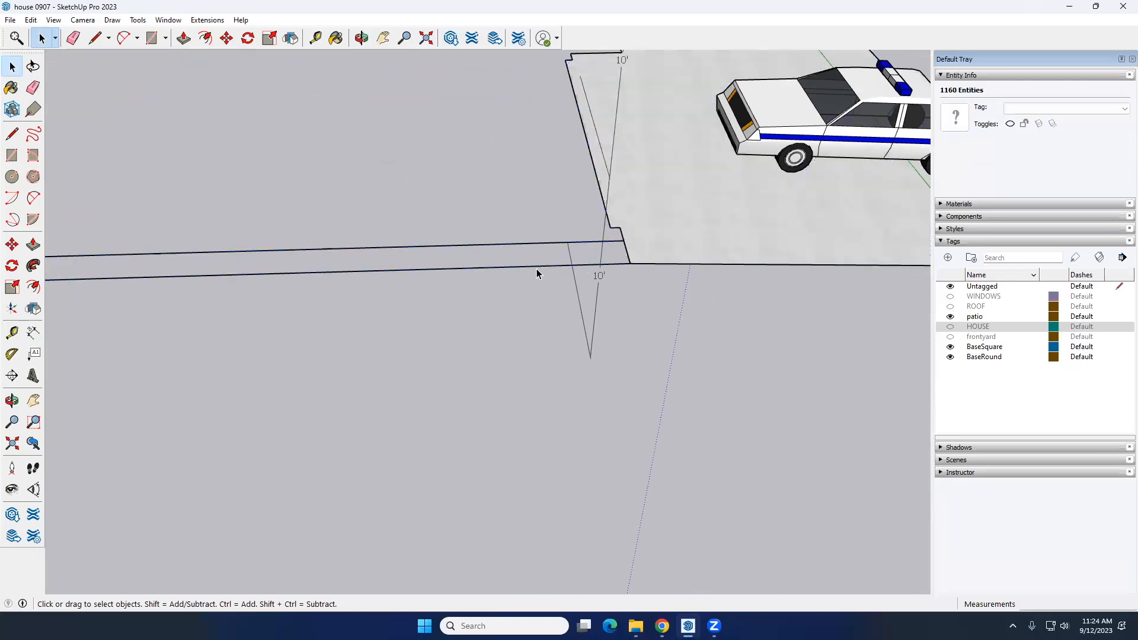
left_click(535, 271)
Select the patio base group and review the commands available for it
scroll(585, 262, "down", 6)
middle_click_drag(588, 271, 490, 304)
scroll(389, 193, "up", 3)
left_click(429, 166)
scroll(432, 220, "up", 3)
scroll(490, 303, "down", 3)
middle_click_drag(406, 330, 364, 332)
left_click(363, 333)
mouse_move(293, 361)
middle_mouse_down()
mouse_move(330, 327)
mouse_move(326, 347)
middle_mouse_up()
right_click(329, 352)
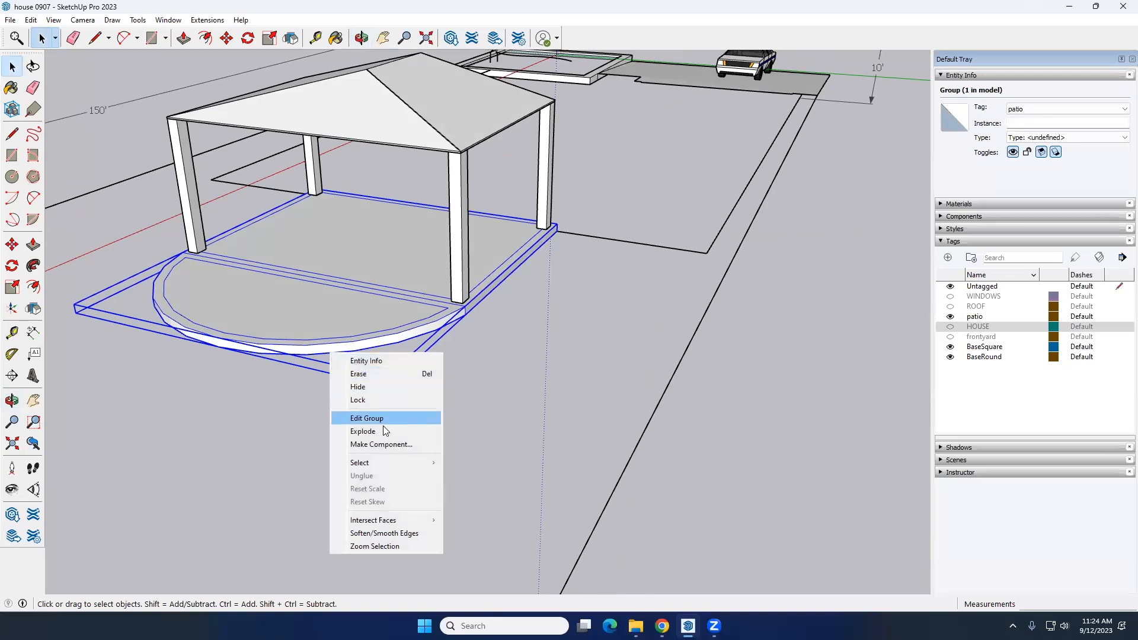
mouse_move(390, 459)
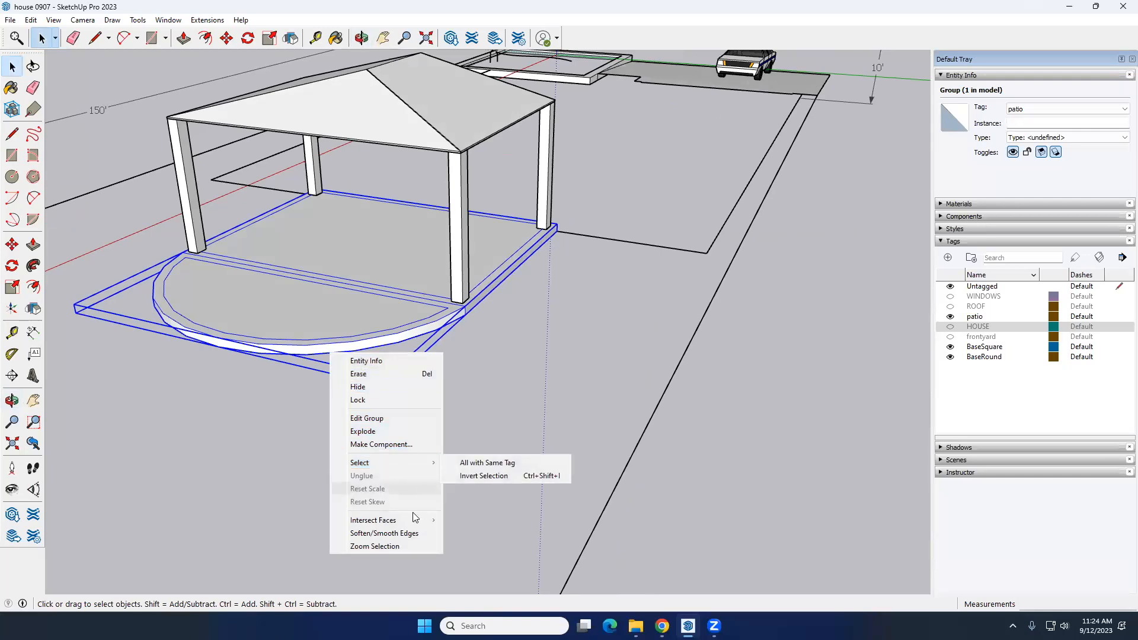
left_click(510, 354)
Hide the patio tag to examine the open gap between the ends of the outline where the curved edge runs
middle_click_drag(306, 333, 385, 360)
scroll(392, 393, "up", 3)
left_click(392, 393)
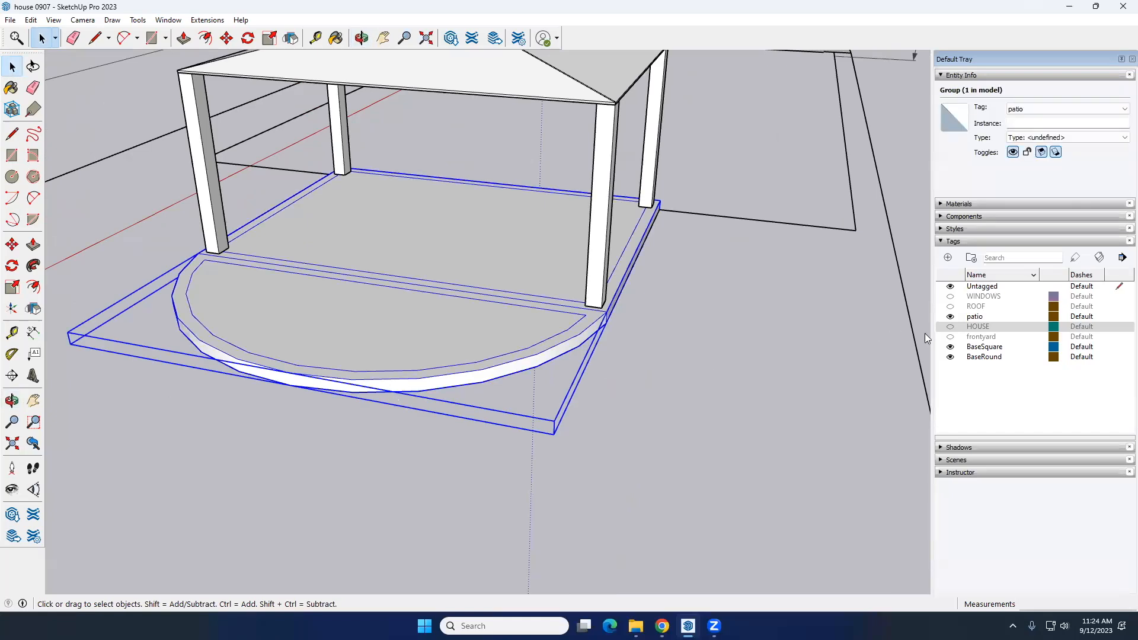
left_click(950, 316)
scroll(490, 310, "down", 10)
middle_click_drag(498, 309, 287, 330)
scroll(320, 277, "up", 4)
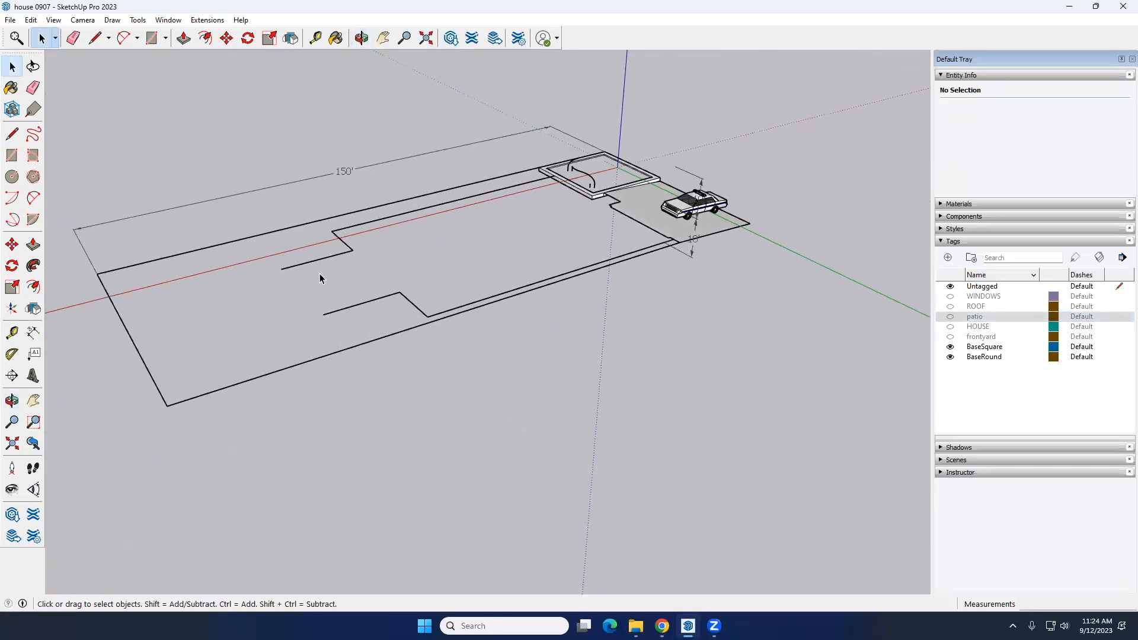
Show the patio tag and select the patio base group, viewing its rounded end from above
left_click(950, 316)
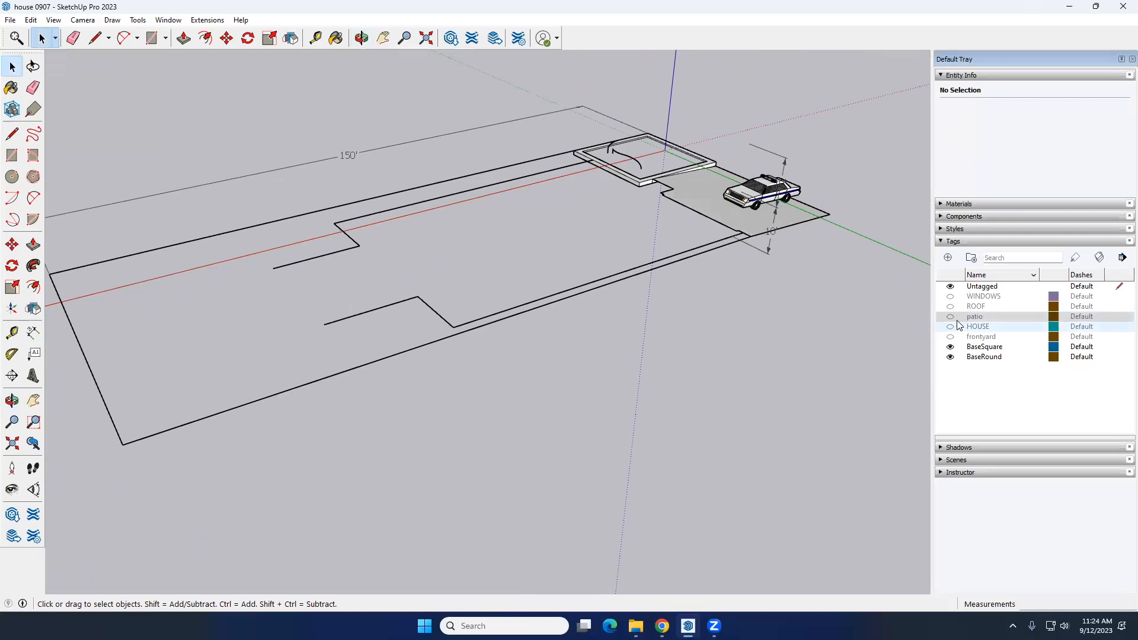
scroll(240, 311, "up", 2)
left_click(242, 312)
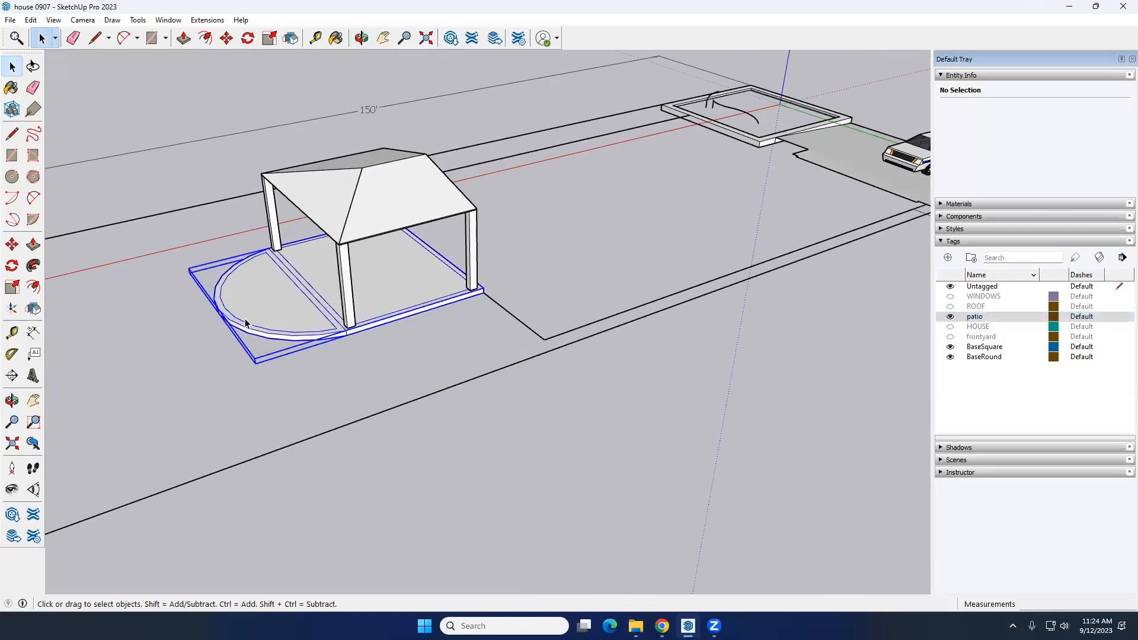
scroll(392, 319, "up", 5)
middle_click_drag(358, 280, 356, 348)
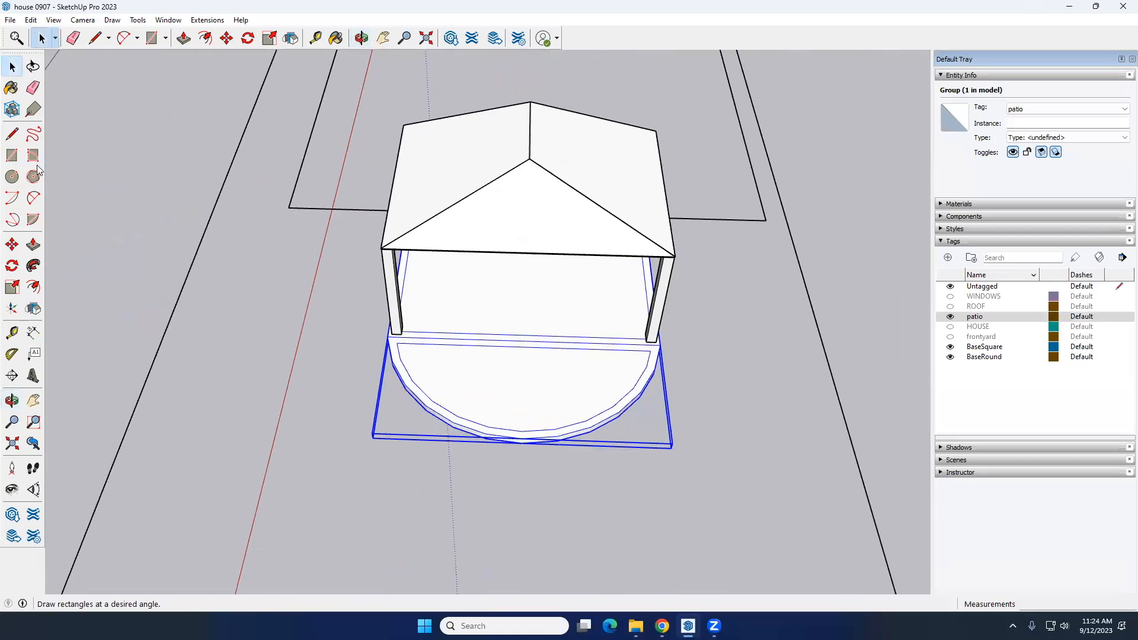
Draw a two-point arc between the ends of the patio's rounded edge, with a bulge of about 10' 6 7/8"
left_click(33, 199)
scroll(388, 330, "up", 5)
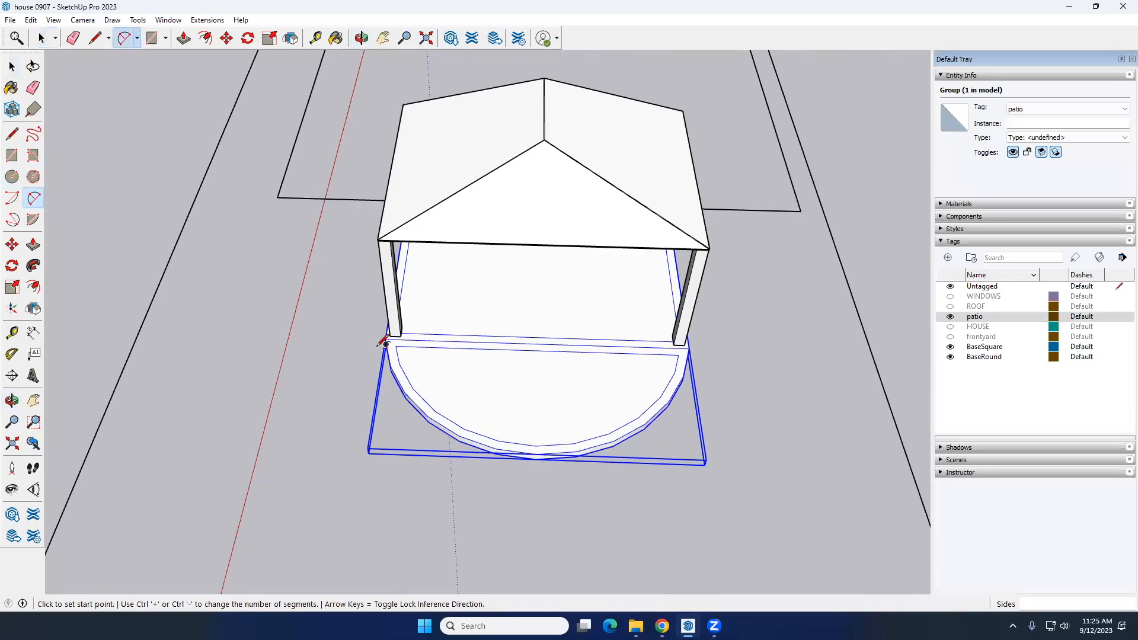
left_click(387, 331)
scroll(333, 310, "down", 6)
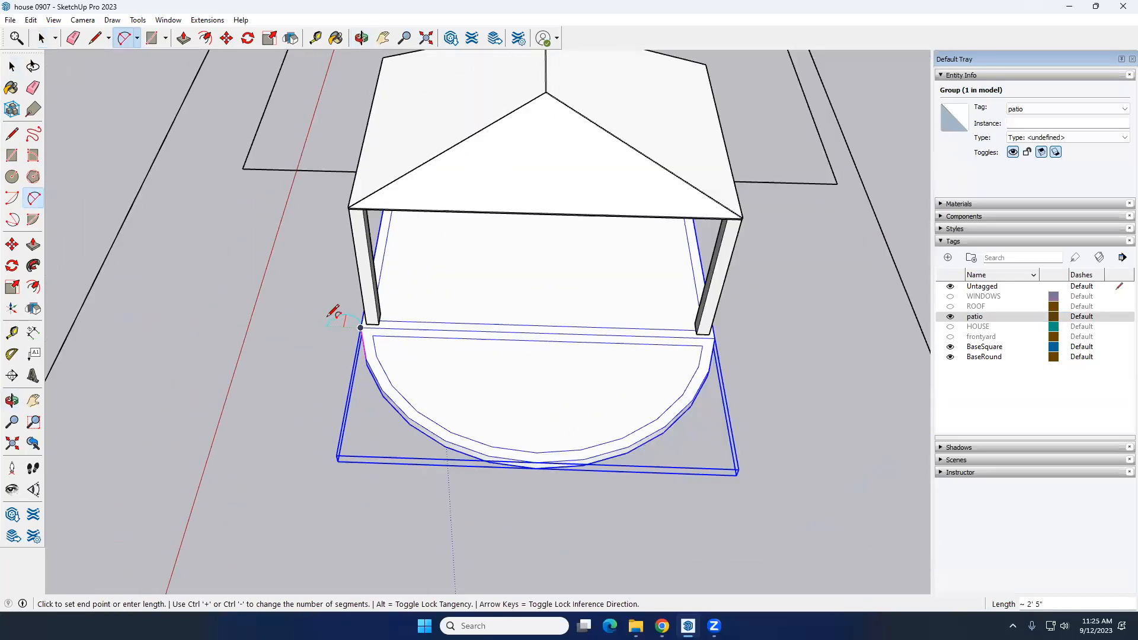
scroll(569, 332, "up", 2)
scroll(570, 338, "up", 3)
left_click(568, 311)
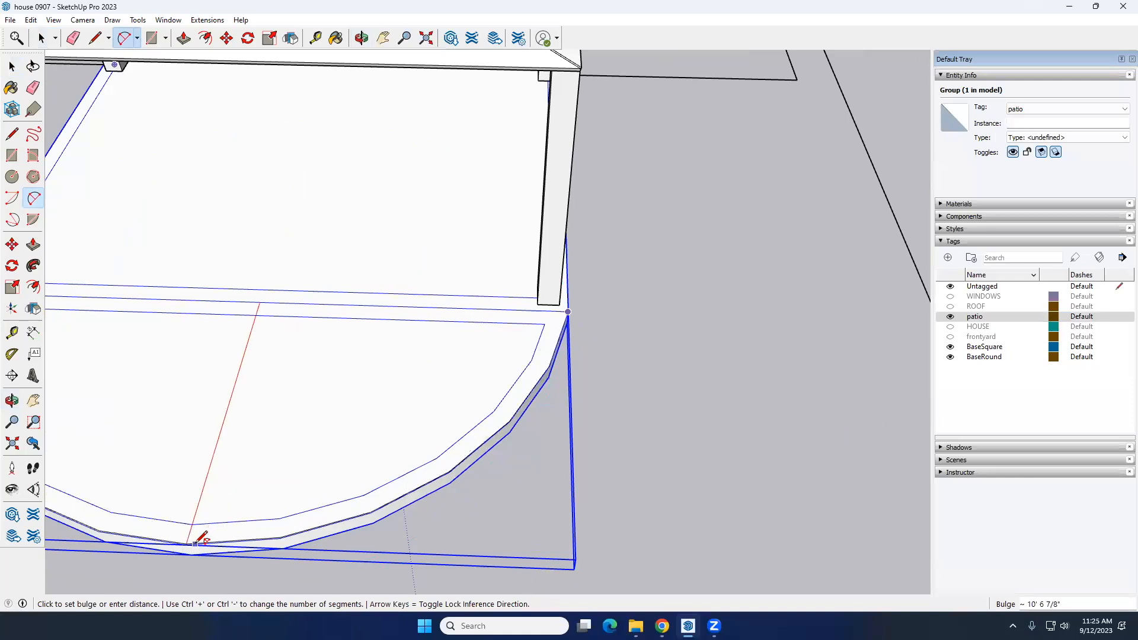
left_click(200, 537)
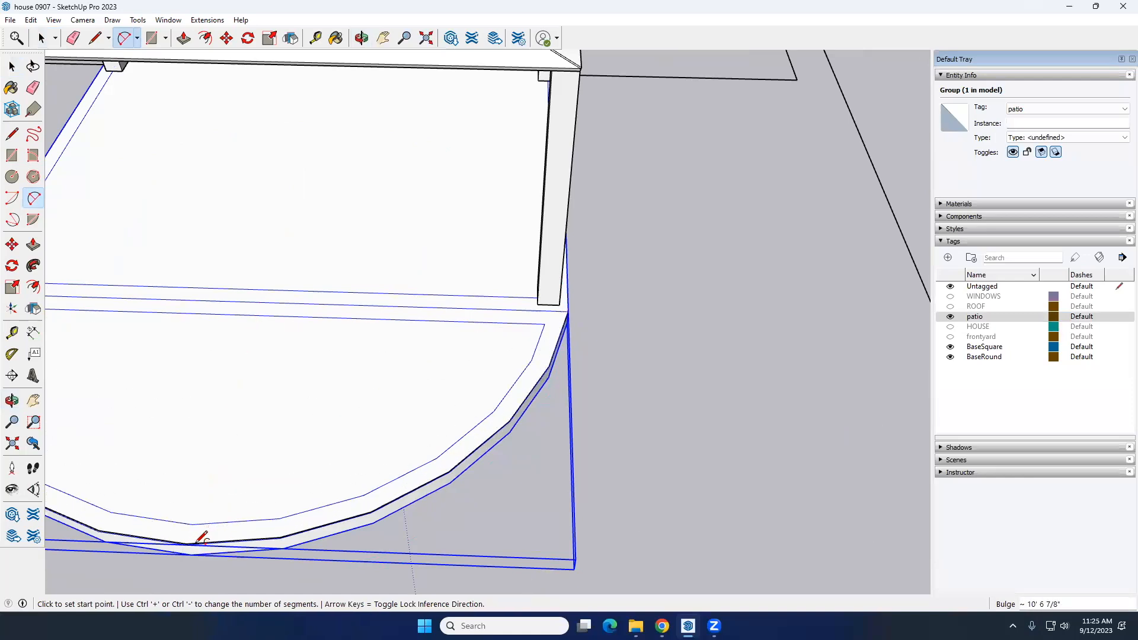
Hide the patio tag and select the new arc to check how it meets the ends of the ground outline
key("space")
left_click(950, 316)
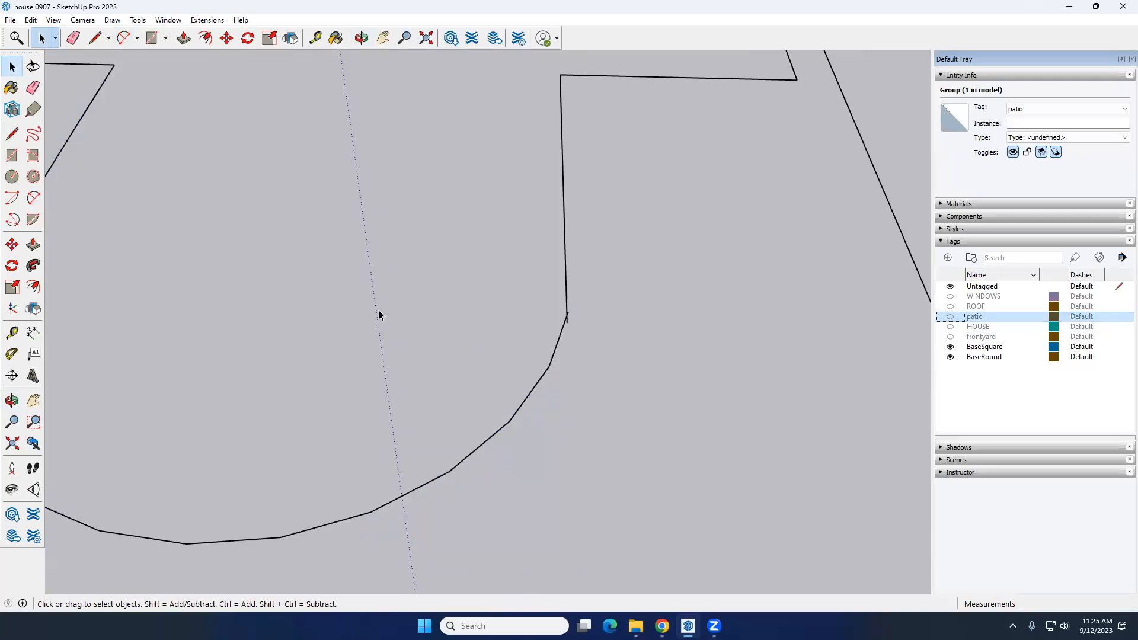
scroll(378, 312, "down", 3)
middle_click_drag(444, 361, 207, 215)
scroll(425, 285, "up", 1)
middle_click_drag(314, 222, 415, 278, "shift")
scroll(347, 282, "up", 4)
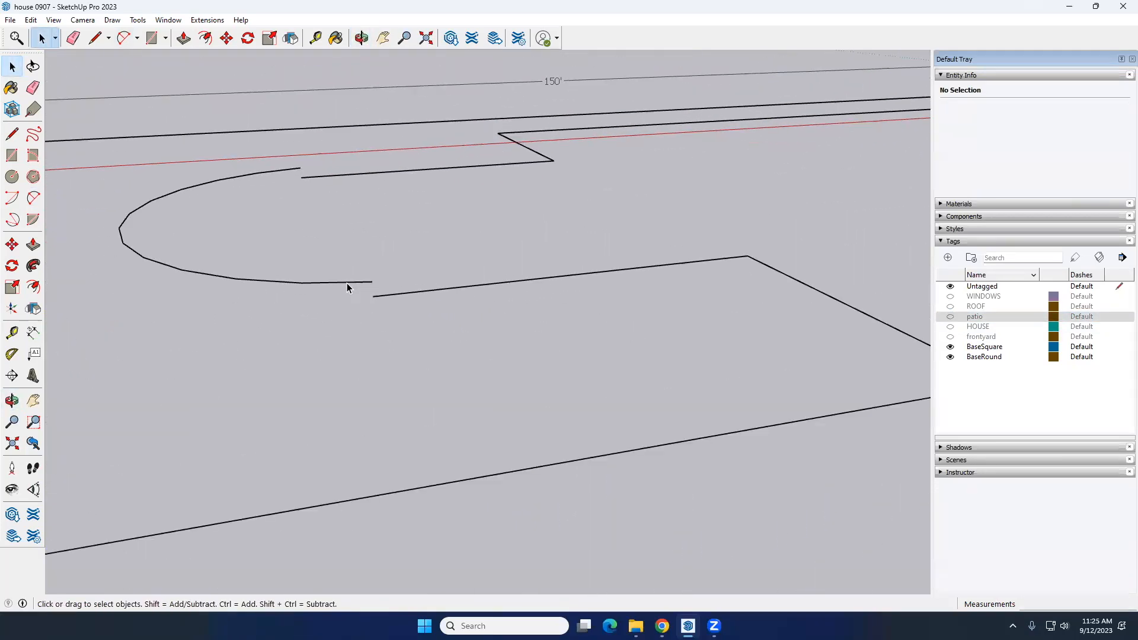
left_click(347, 283)
scroll(347, 283, "up", 1)
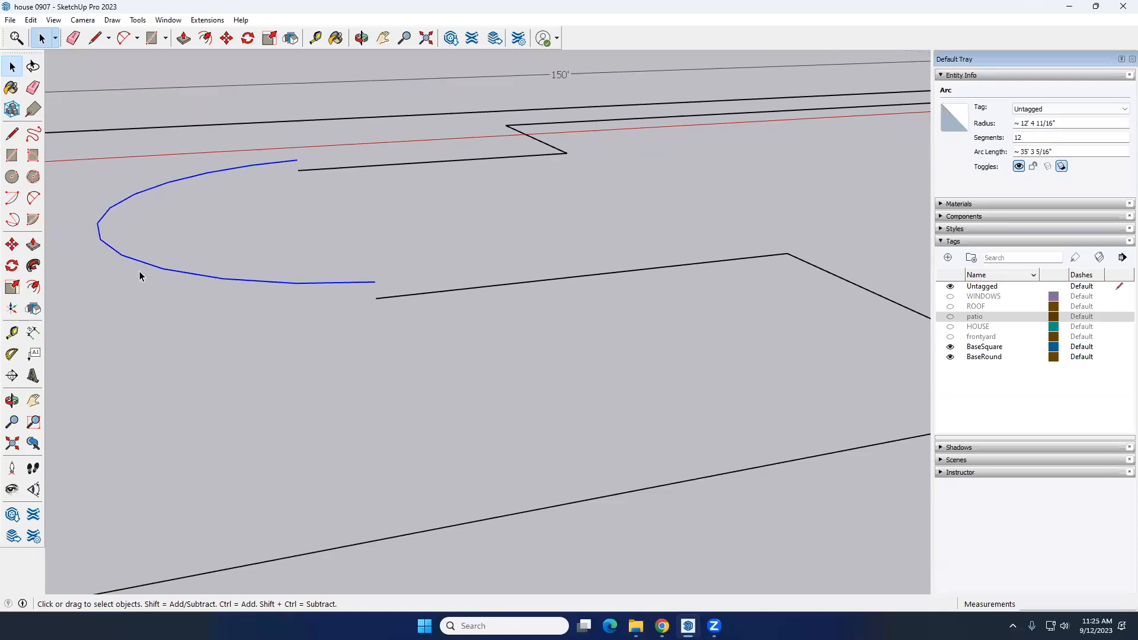
Move the patio arc so that its endpoint meets the open end of the ground outline
left_click(12, 244)
scroll(370, 273, "up", 1)
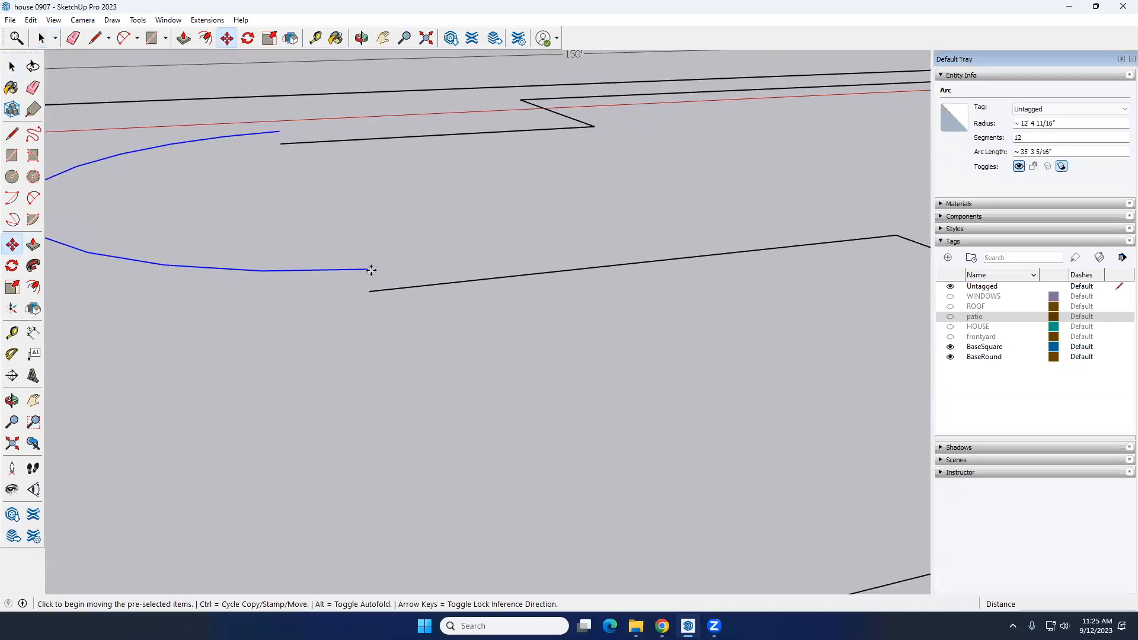
left_click(371, 270)
left_click(370, 291)
key("space")
Deselect the arc and examine the whole ground outline from above, including its join with the rounded patio end
scroll(461, 301, "down", 2)
scroll(461, 301, "down", 4)
middle_click_drag(357, 311, 425, 382)
left_click(361, 292)
middle_click_drag(361, 292, 522, 349)
middle_click_drag(521, 350, 591, 359, "shift")
scroll(590, 359, "down", 3)
middle_click_drag(493, 325, 560, 371)
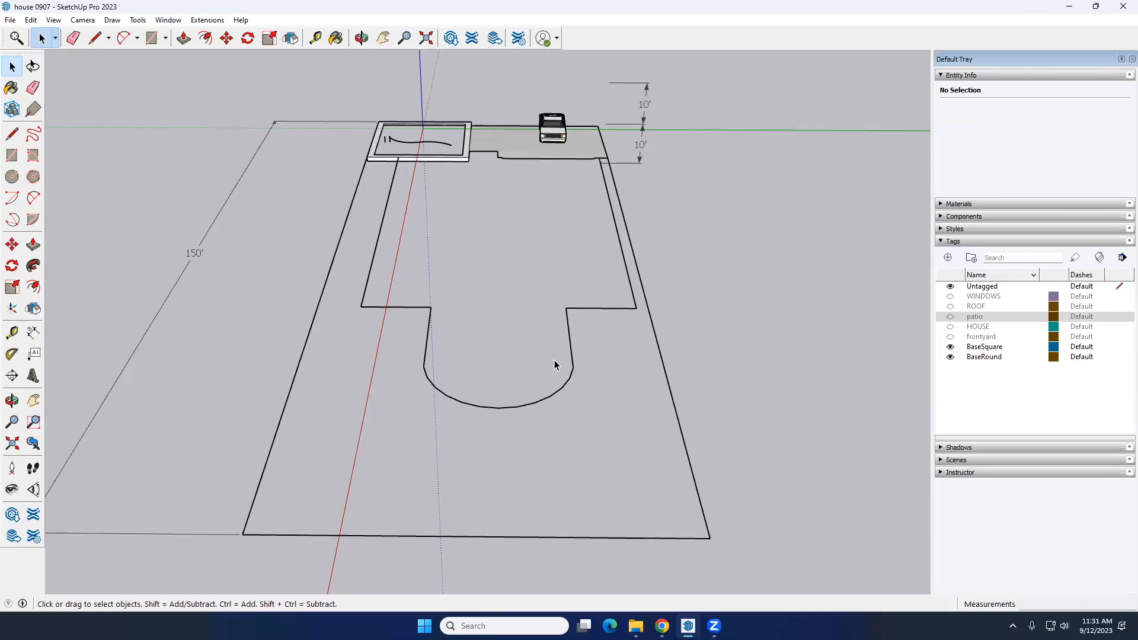
Draw a line about 9' 11" long from the house outline's rear corner to the nearby lot boundary edge
middle_click_drag(460, 354, 249, 259)
scroll(439, 293, "up", 5)
scroll(429, 296, "down", 3)
left_click(12, 133)
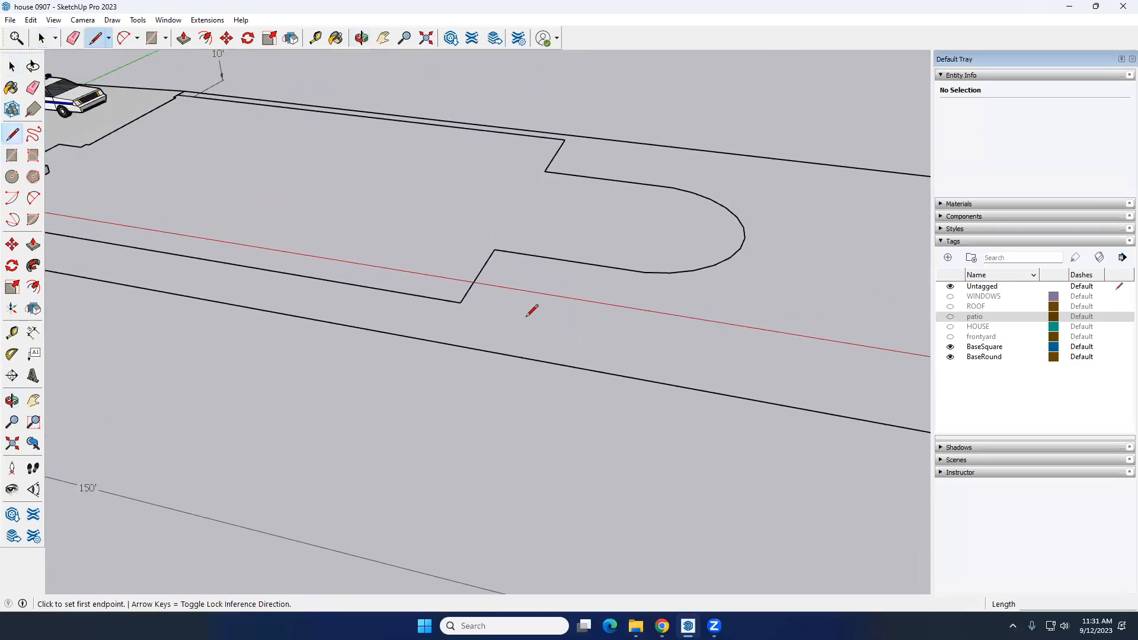
scroll(460, 292, "up", 2)
left_click(447, 295)
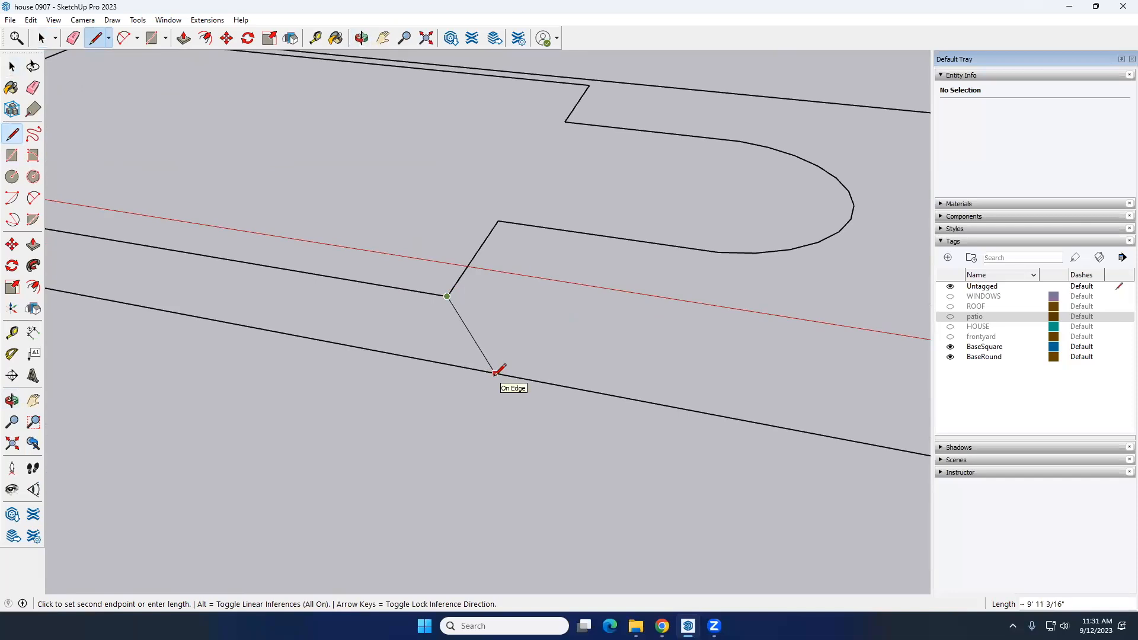
left_click(495, 372)
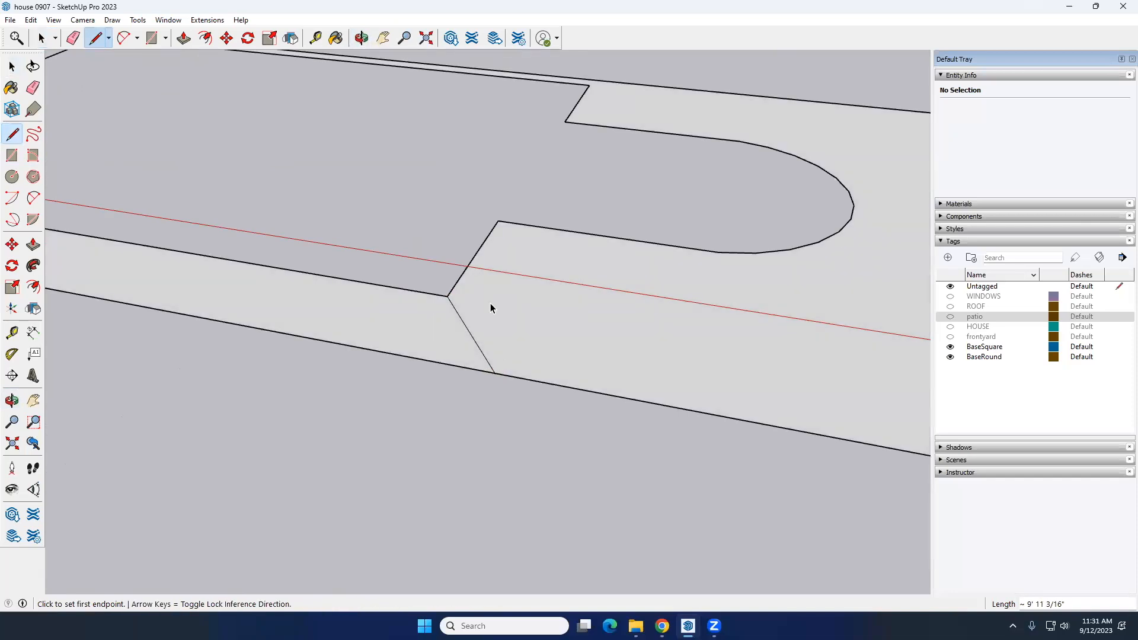
scroll(492, 296, "down", 8)
key("space")
scroll(488, 297, "up", 2)
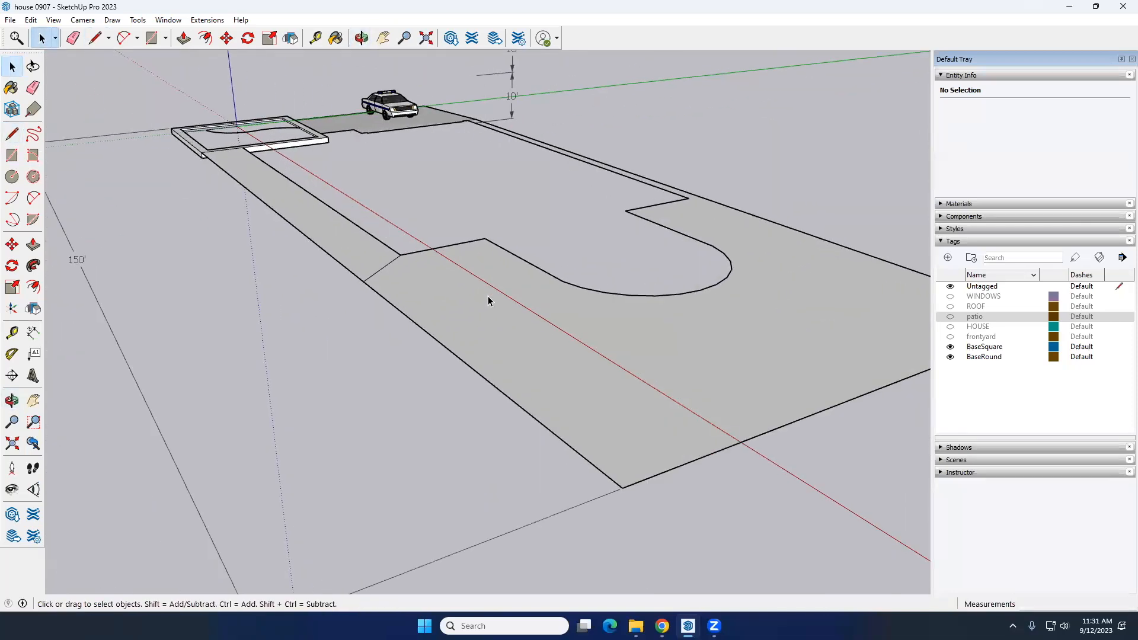
Delete the narrow side-strip face and the large rear-yard face on either side of the dividing line
left_click(488, 296)
middle_click_drag(470, 300, 460, 325)
scroll(185, 262, "up", 5)
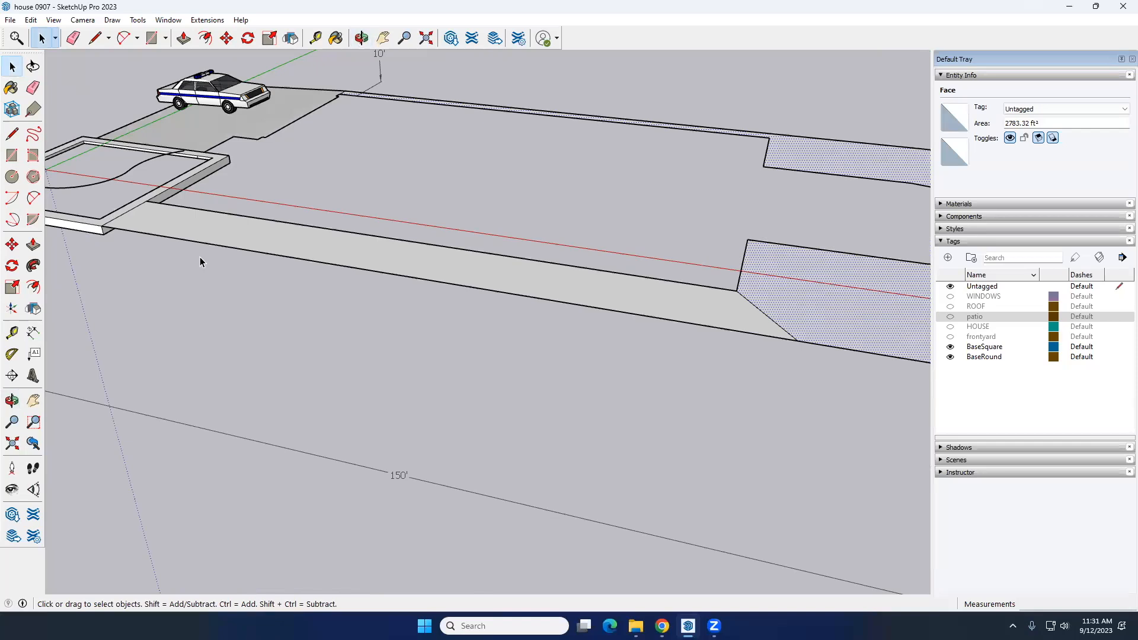
left_click(143, 223)
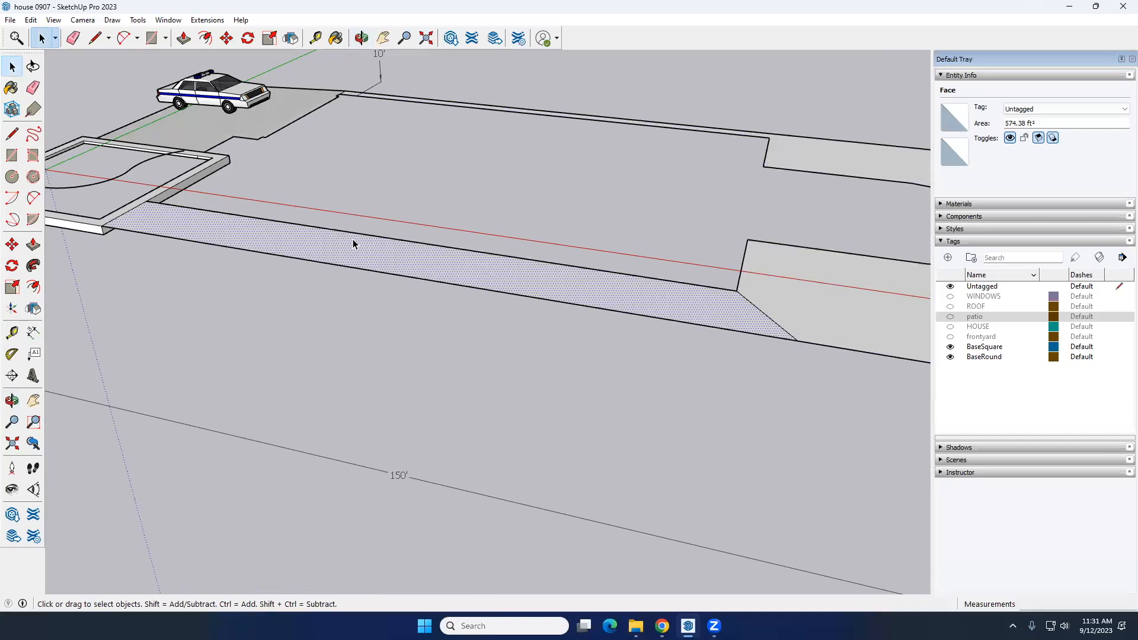
middle_click_drag(241, 247, 597, 279)
scroll(596, 282, "up", 2)
left_click(550, 299)
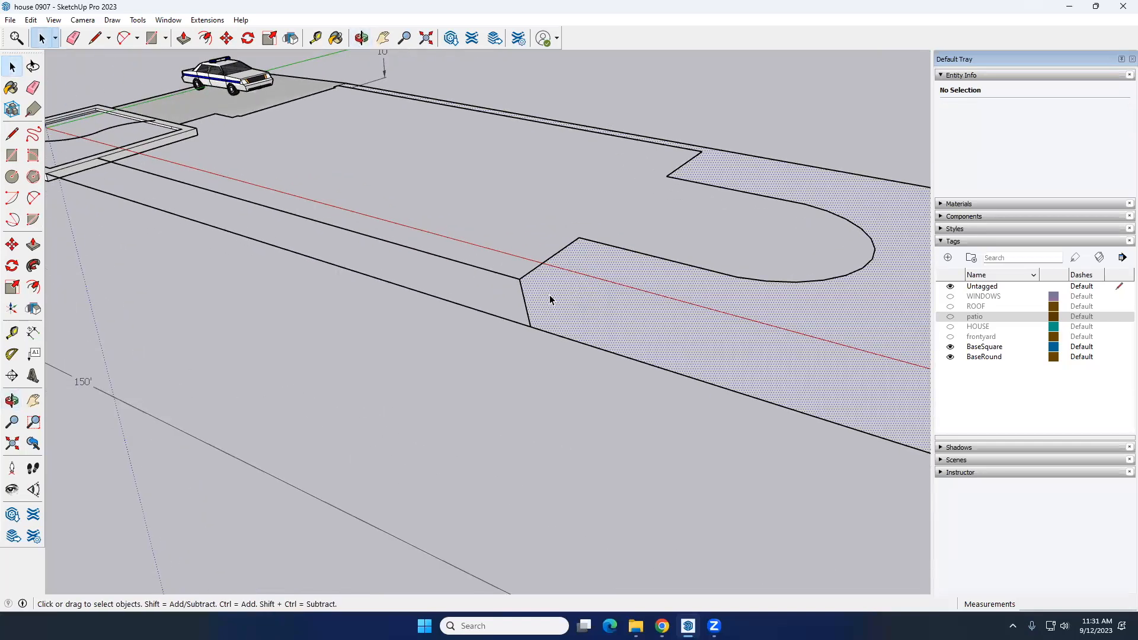
Copy the side-strip boundary edge 1' 1" down, from the top to the bottom corner of the framed base
scroll(665, 290, "down", 6)
middle_click_drag(667, 287, 375, 230)
scroll(383, 246, "up", 5)
left_click(387, 241)
scroll(342, 229, "up", 6)
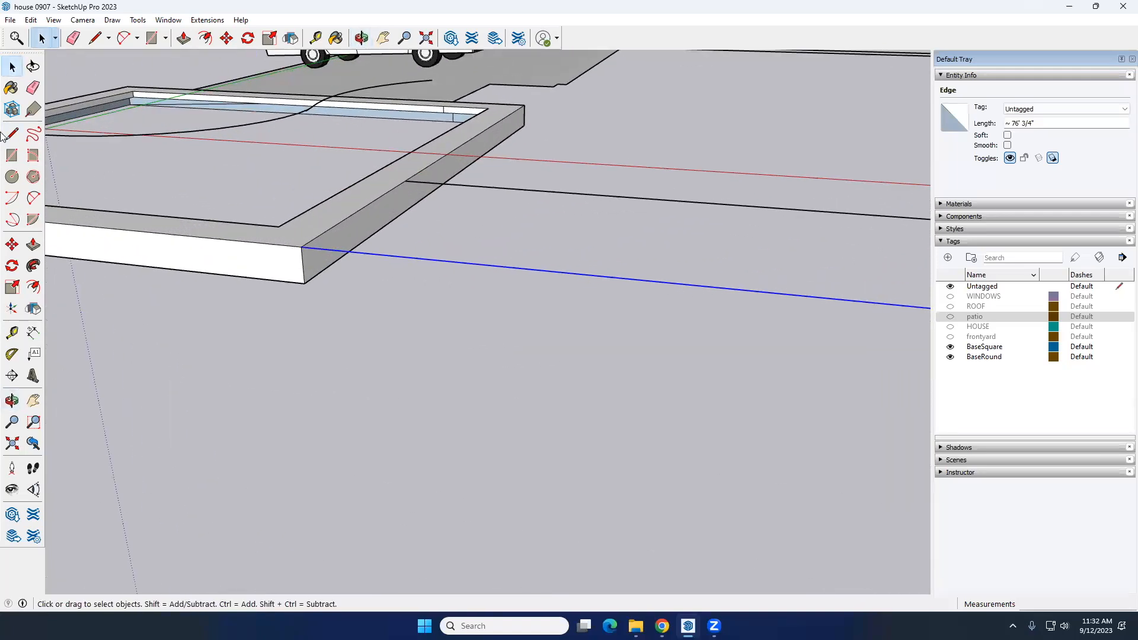
left_click(12, 244)
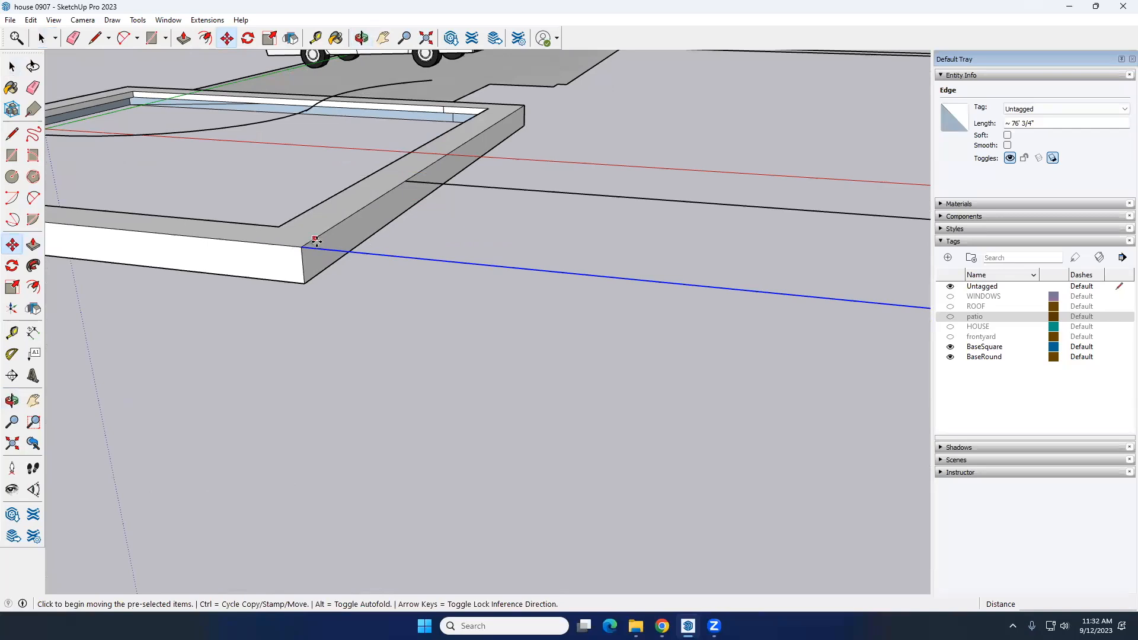
scroll(317, 241, "down", 4)
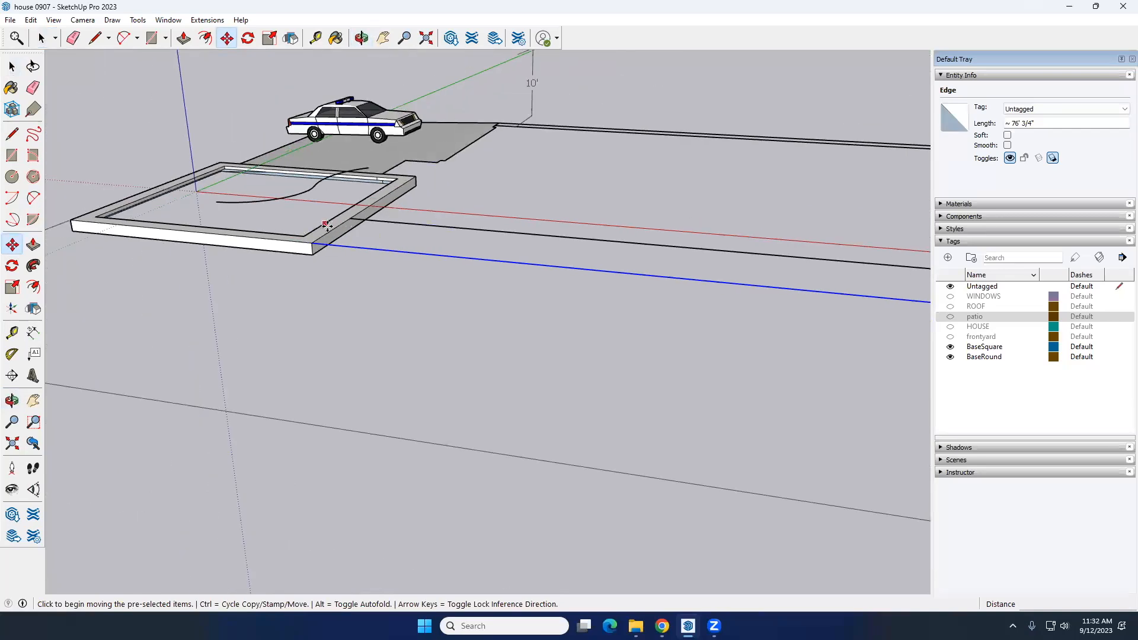
scroll(323, 245, "up", 3)
scroll(338, 242, "down", 5)
middle_click_drag(341, 241, 314, 240, "shift")
scroll(312, 248, "up", 8)
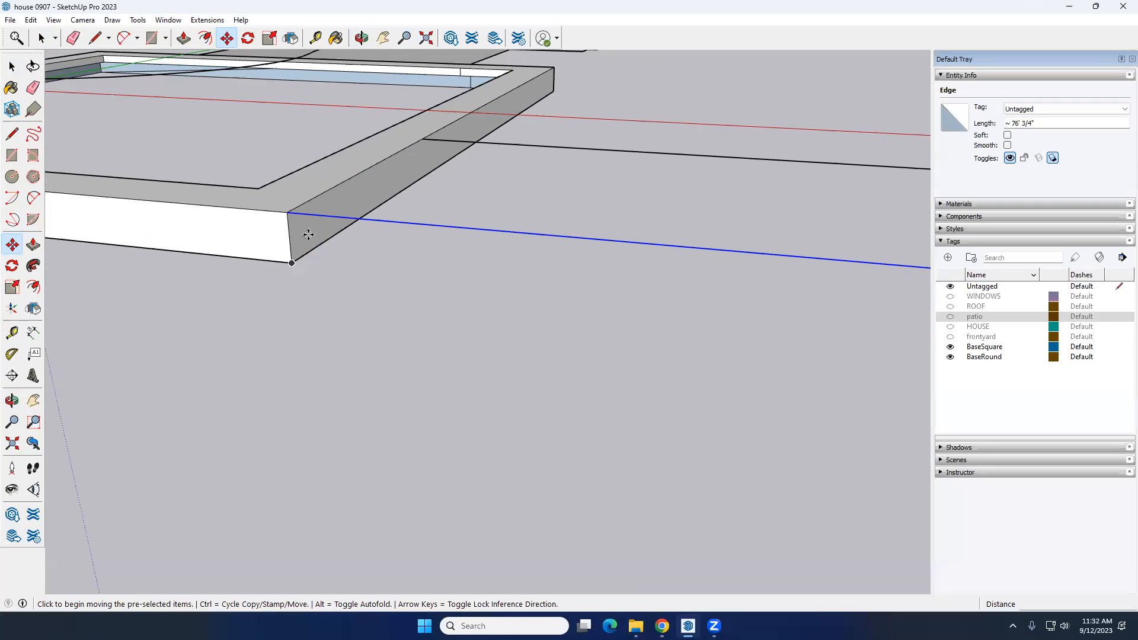
left_click(272, 192)
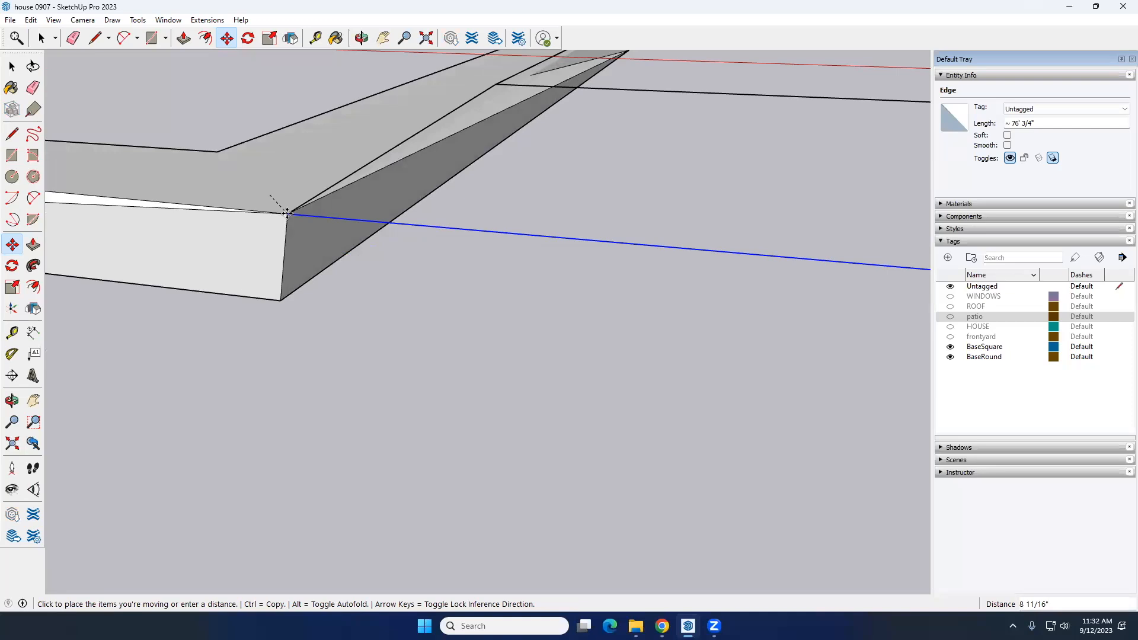
key("ctrl")
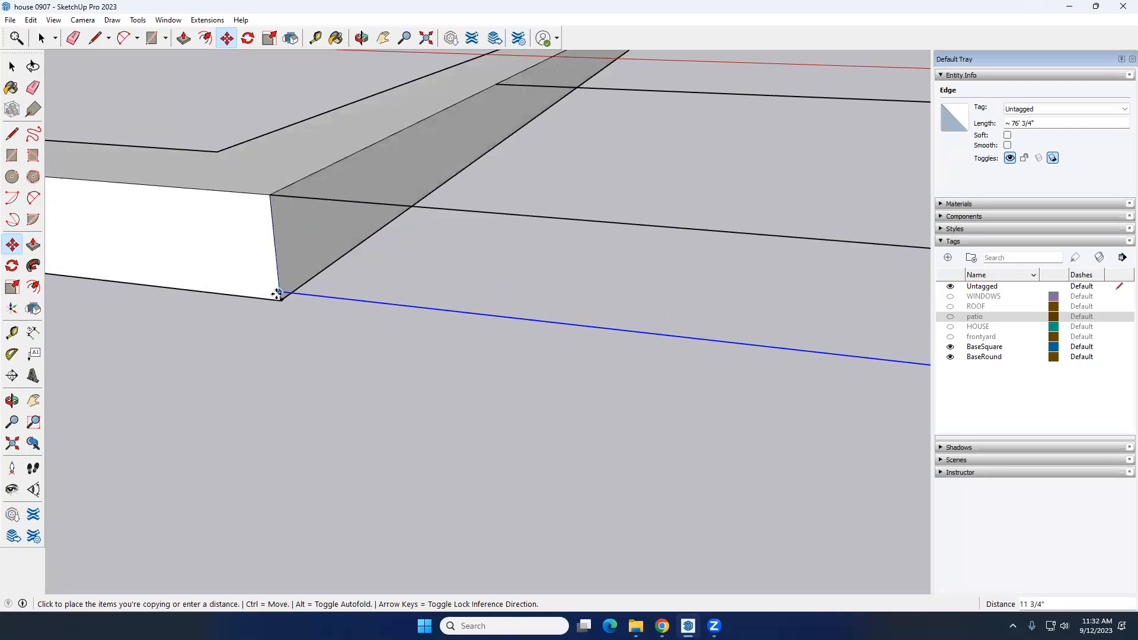
middle_click_drag(279, 290, 302, 277)
scroll(303, 277, "down", 5)
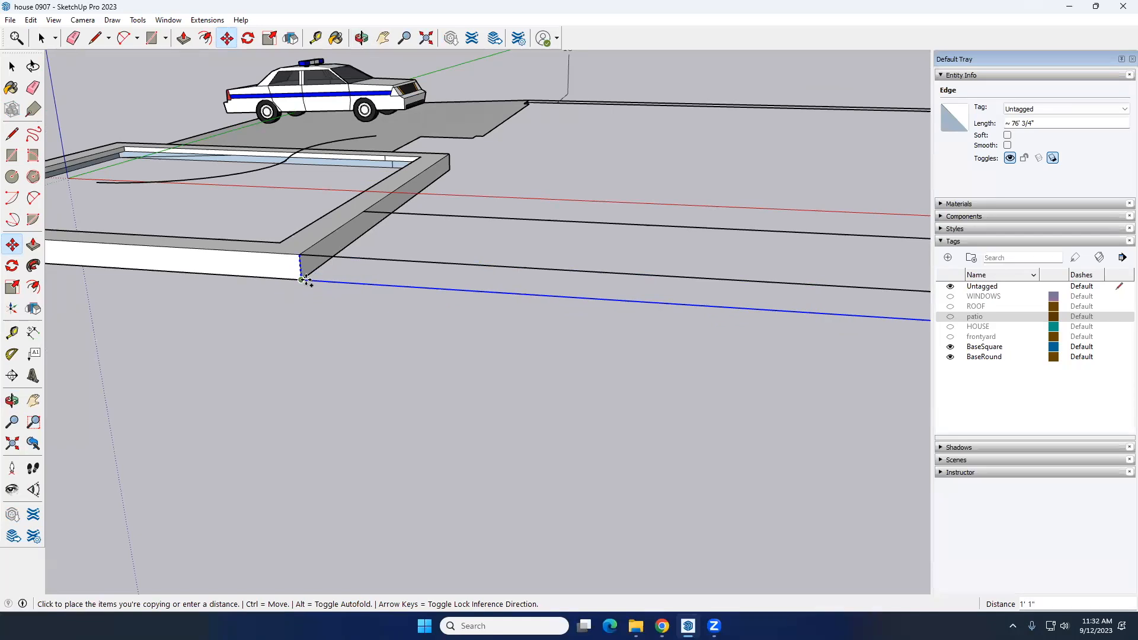
scroll(302, 279, "up", 3)
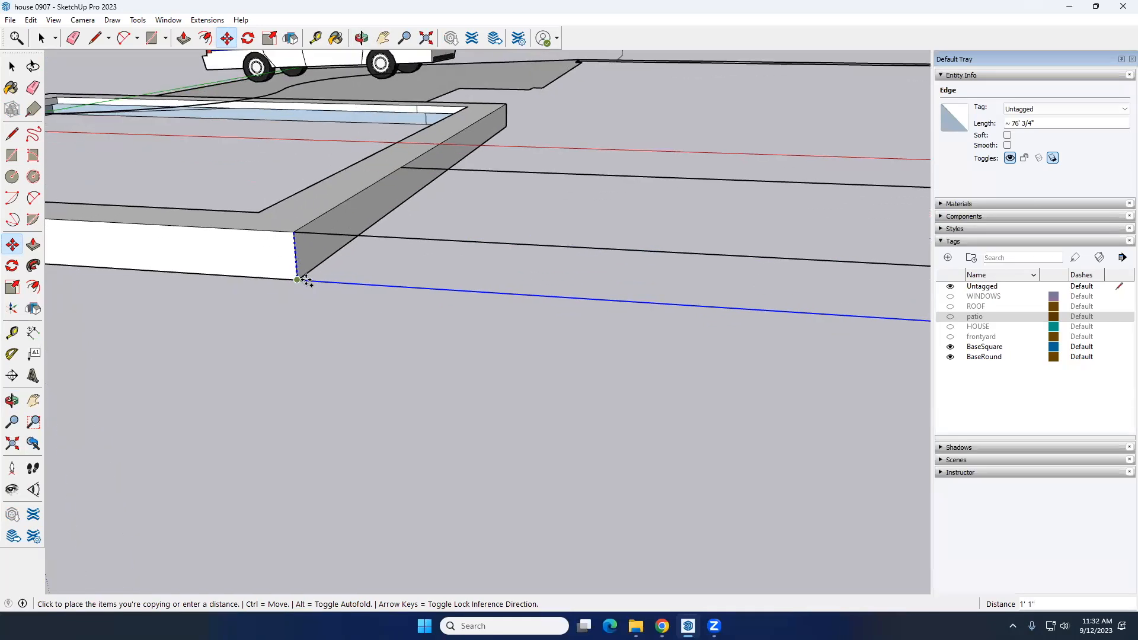
left_click(302, 279)
key("space")
Delete the original upper boundary edge of the side strip, keeping its lowered copy
scroll(222, 305, "down", 3)
scroll(222, 301, "down", 6)
middle_click_drag(493, 307, 387, 315)
scroll(529, 323, "up", 3)
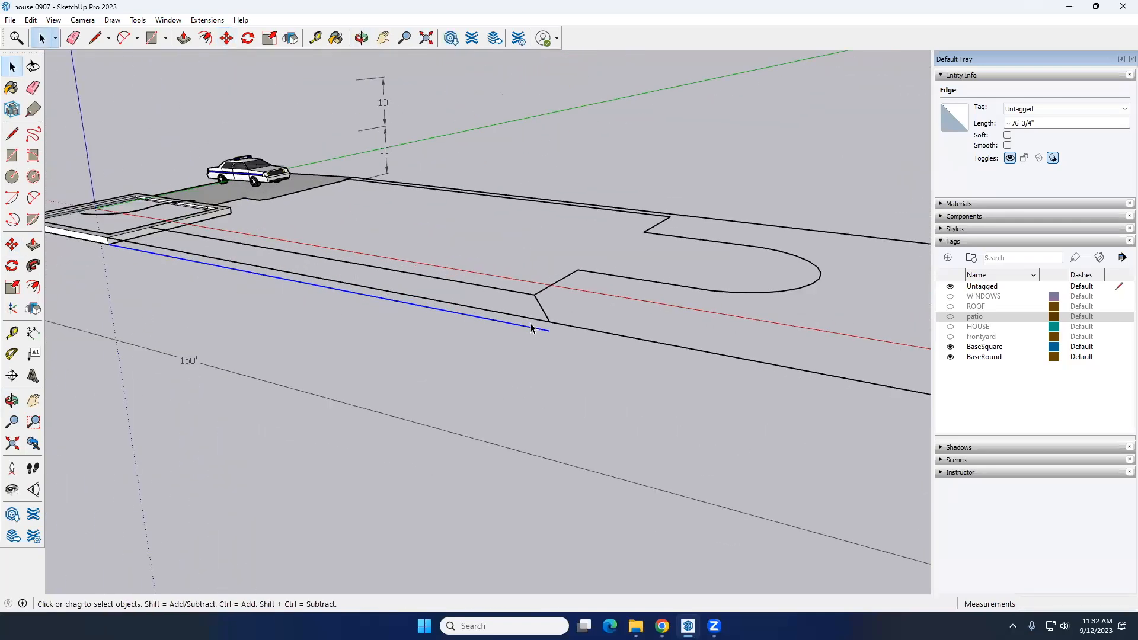
scroll(531, 327, "up", 3)
scroll(531, 319, "down", 2)
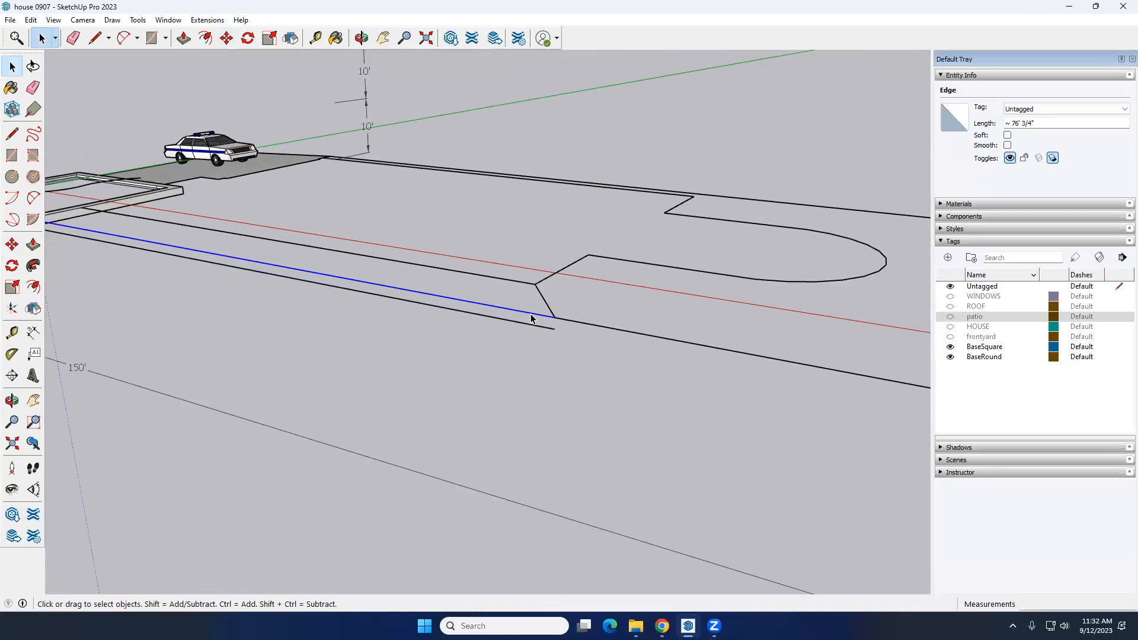
scroll(457, 263, "down", 2)
left_click(457, 261)
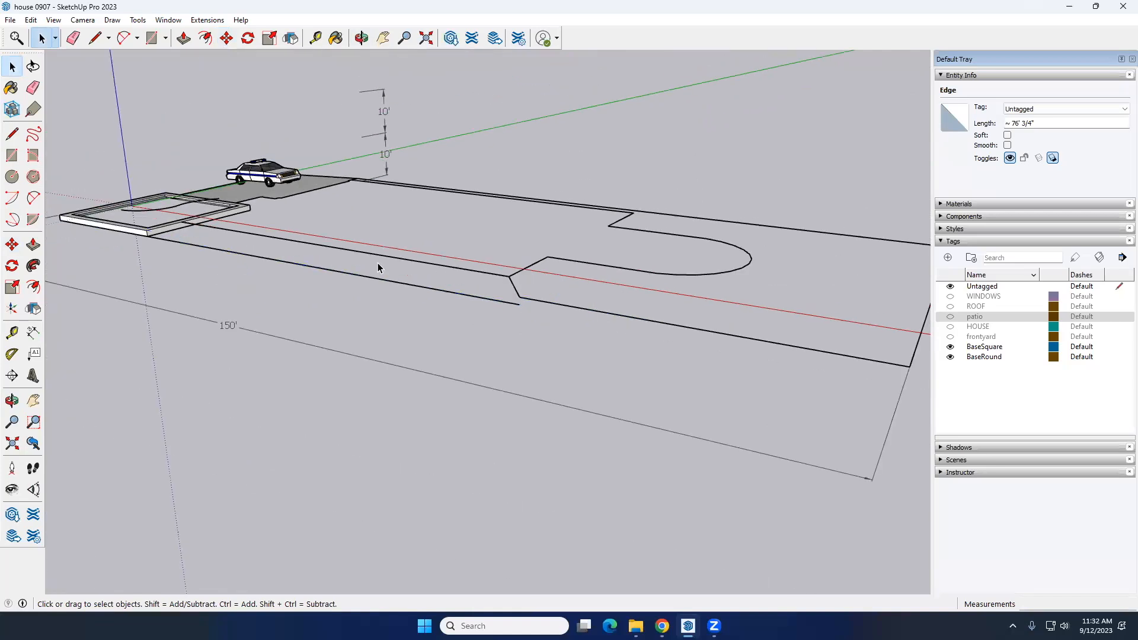
Draw a two-point arc on the framed base's side from the house edge's end to the bottom corner, with about 3 1/4" bulge
scroll(191, 237, "up", 2)
middle_click_drag(279, 222, 407, 221, "shift")
scroll(273, 227, "up", 5)
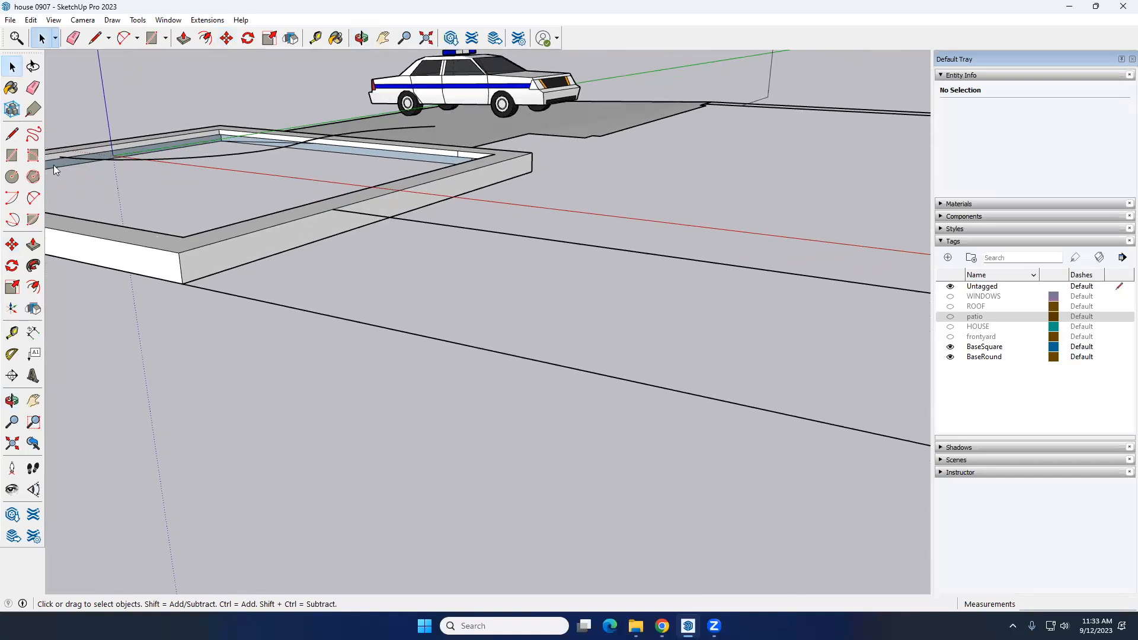
left_click(33, 197)
scroll(353, 208, "up", 2)
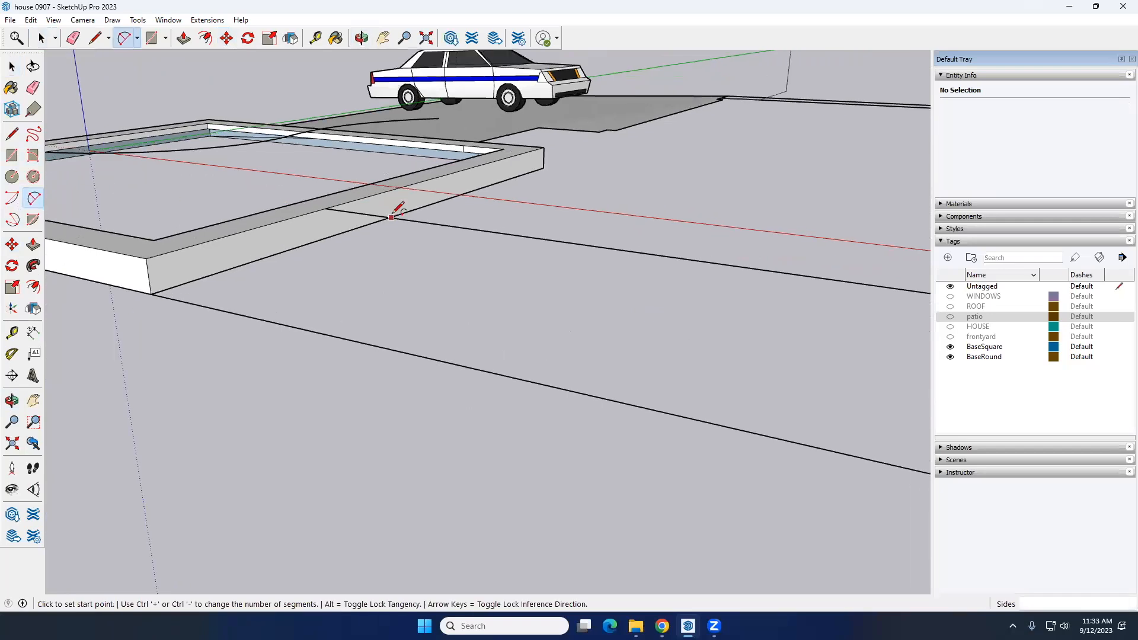
middle_click_drag(349, 211, 381, 183)
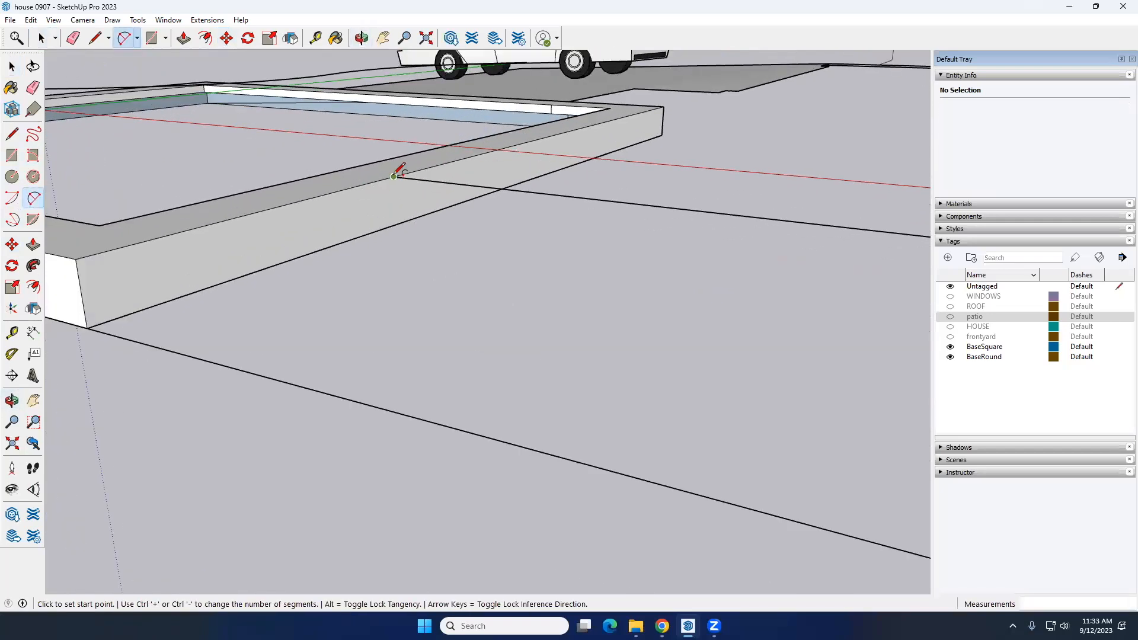
left_click(394, 176)
left_click(88, 328)
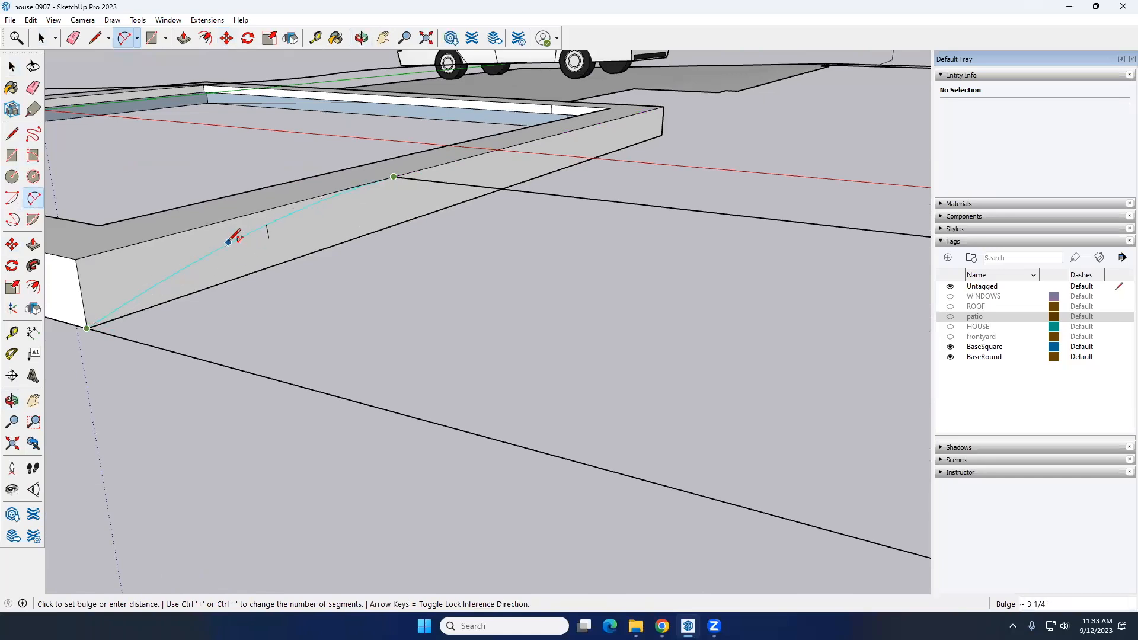
left_click(230, 242)
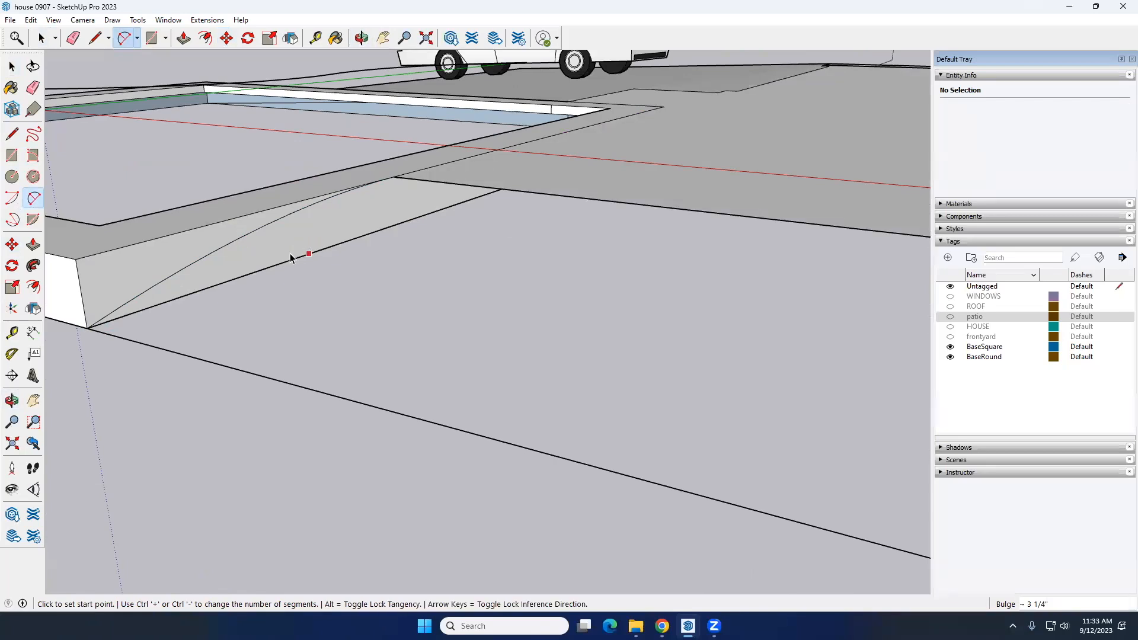
key("space")
Delete the face filling the house and patio outline, and select the new arc on the base's side
scroll(283, 256, "down", 5)
left_click(511, 225)
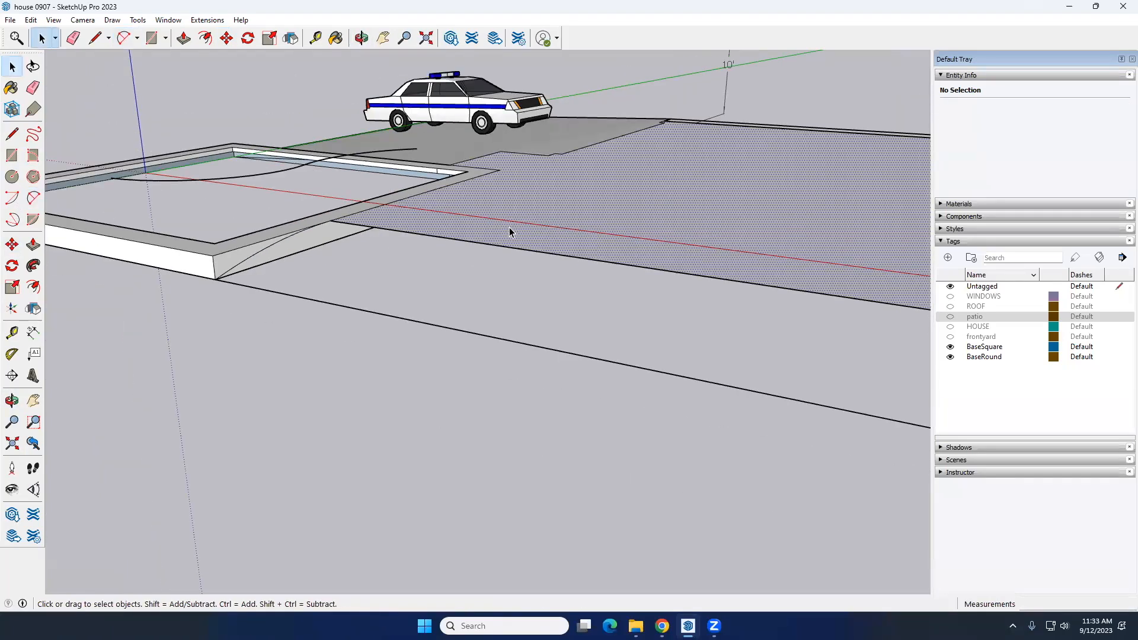
key("Delete")
left_click(276, 243)
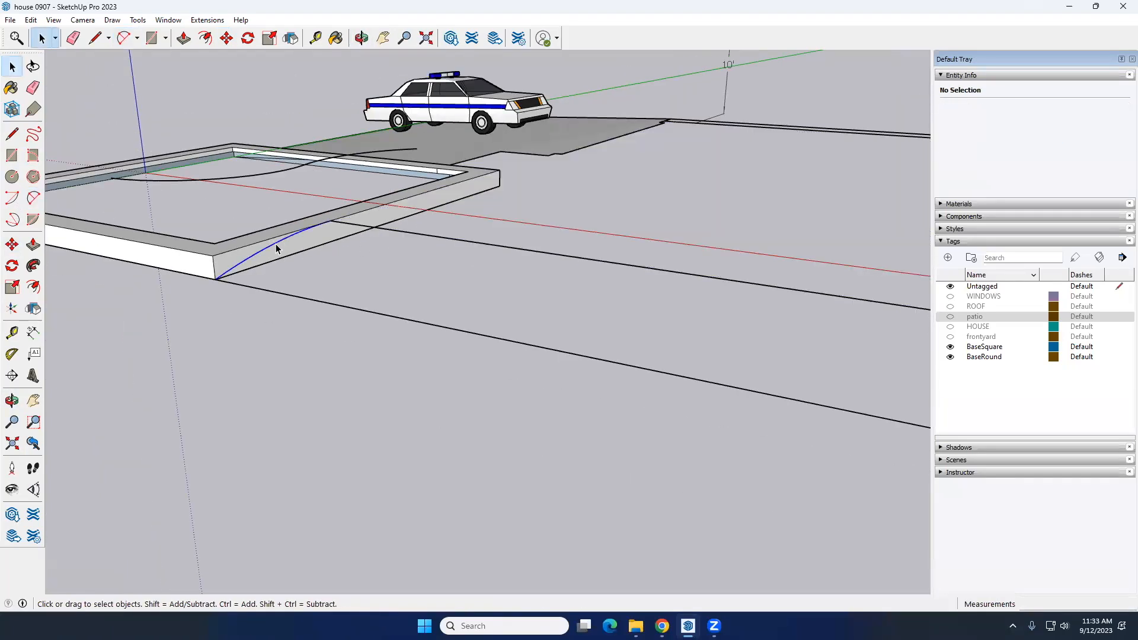
scroll(276, 244, "down", 5)
middle_click_drag(344, 257, 813, 279)
scroll(655, 264, "up", 6)
scroll(656, 264, "up", 2)
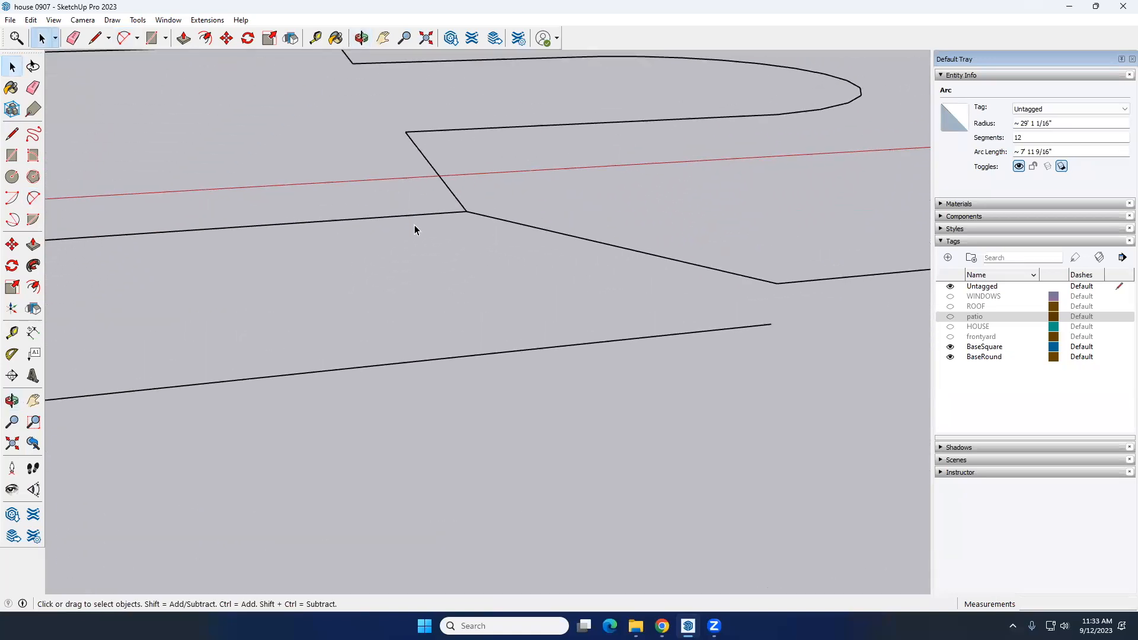
left_click(33, 198)
left_click(467, 211)
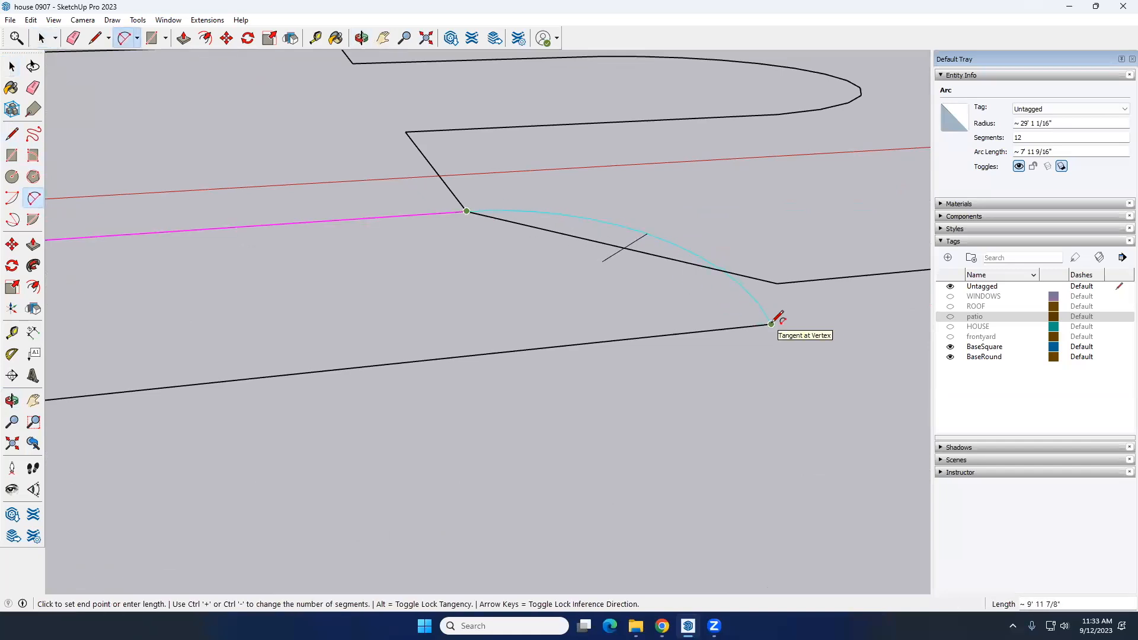
key("Escape")
Draw a line from the house outline's rear corner to the free end of the lowered boundary edge
key("l")
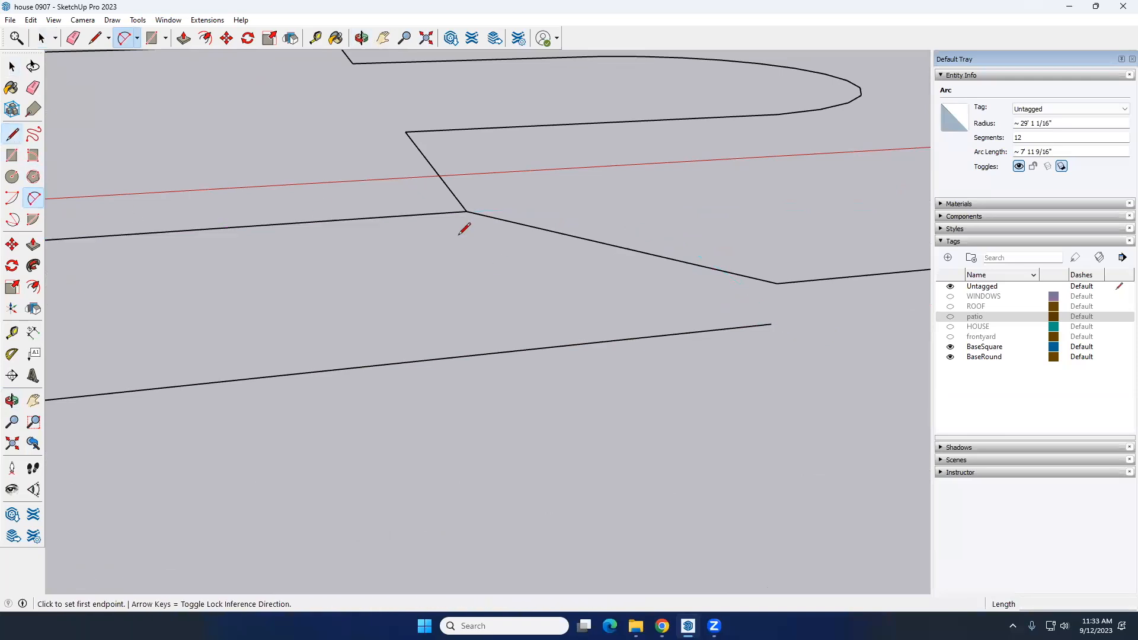
left_click(467, 211)
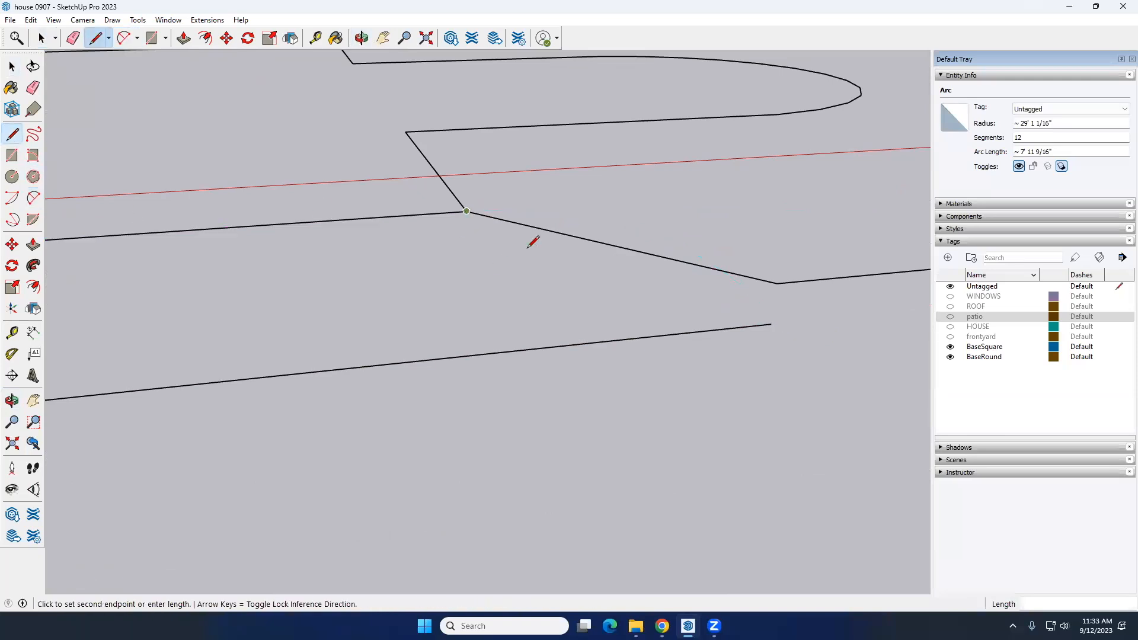
left_click(771, 324)
key("space")
scroll(475, 241, "down", 5)
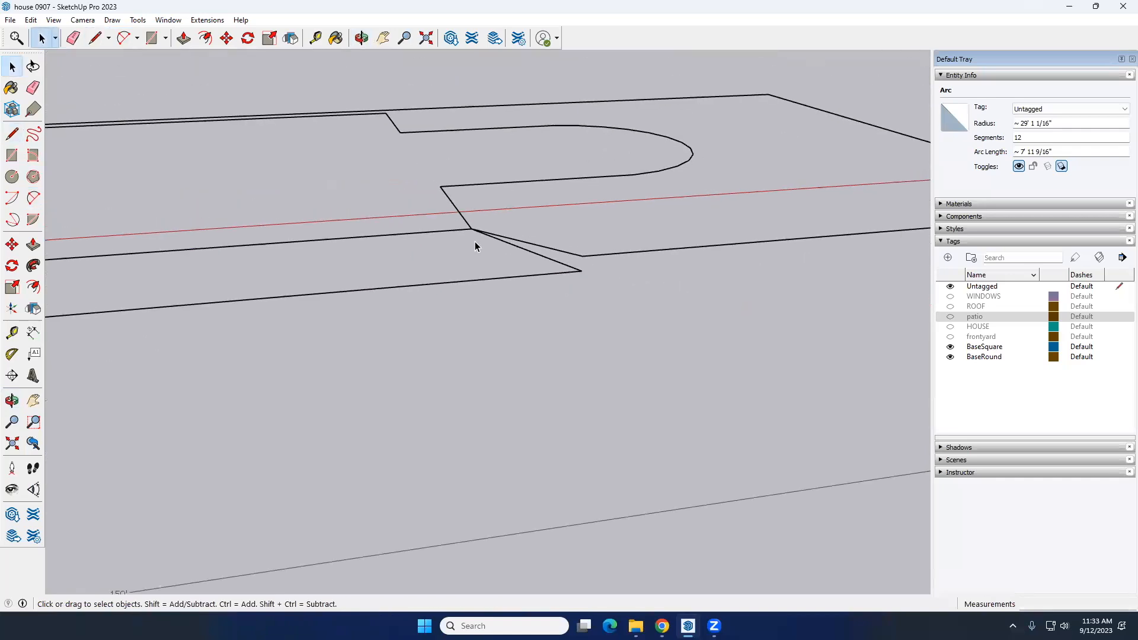
scroll(475, 240, "down", 2)
Select the side strip's whole outline: the lowered boundary edge, the base's arc, the house-side edge and the rear connecting line
scroll(222, 219, "up", 8)
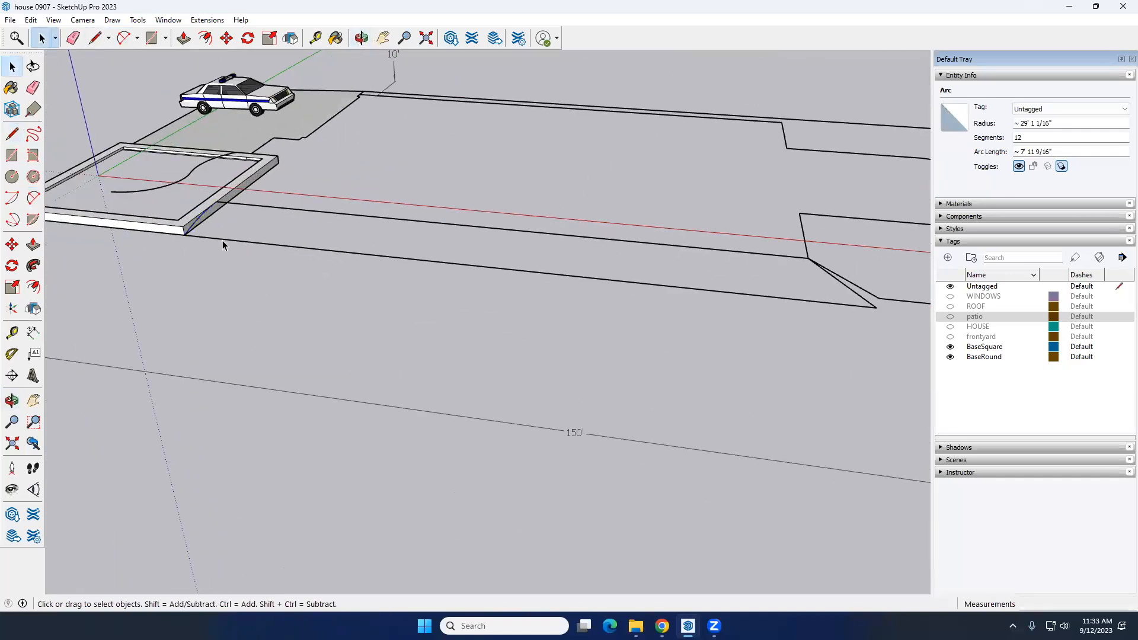
left_click(216, 233)
left_click(224, 241)
scroll(190, 215, "up", 2)
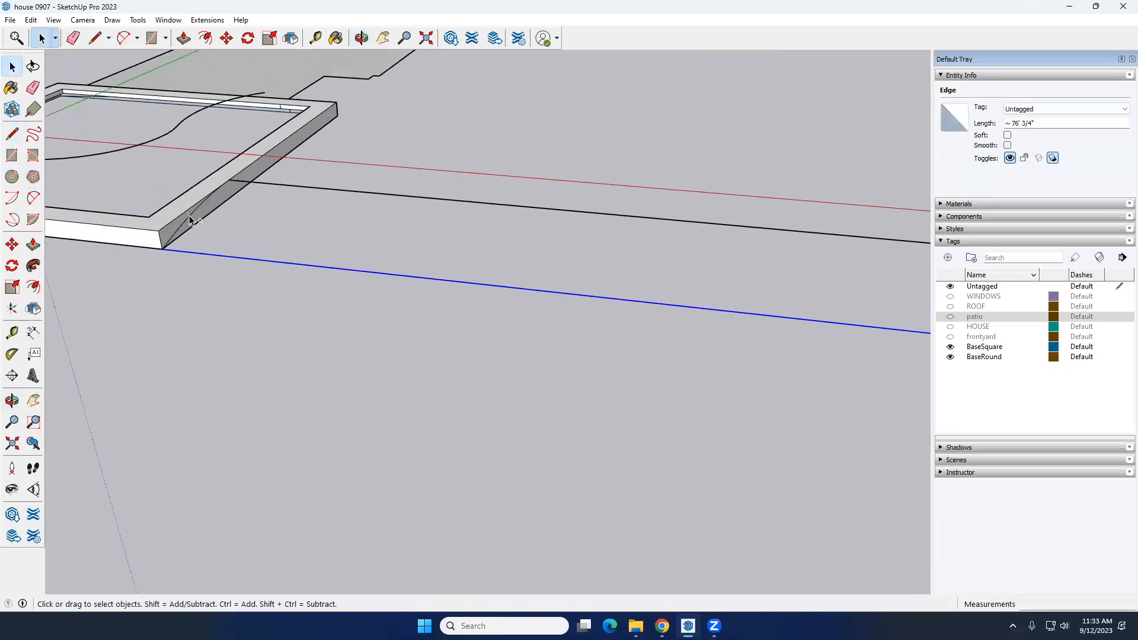
left_click(190, 215, "shift")
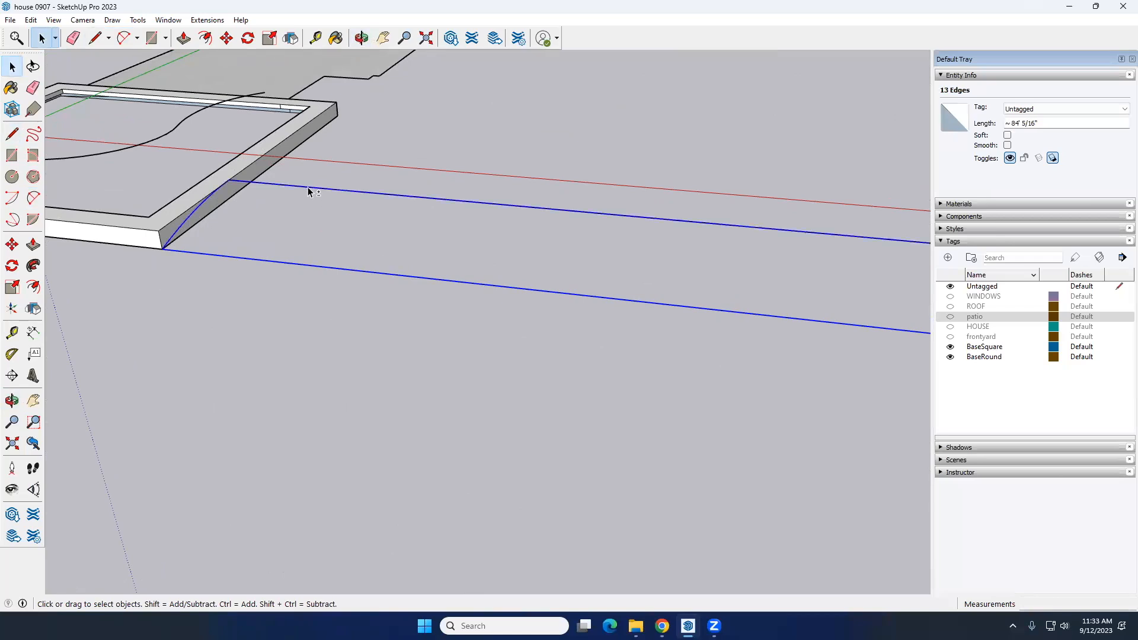
scroll(307, 188, "down", 4)
scroll(845, 231, "up", 3)
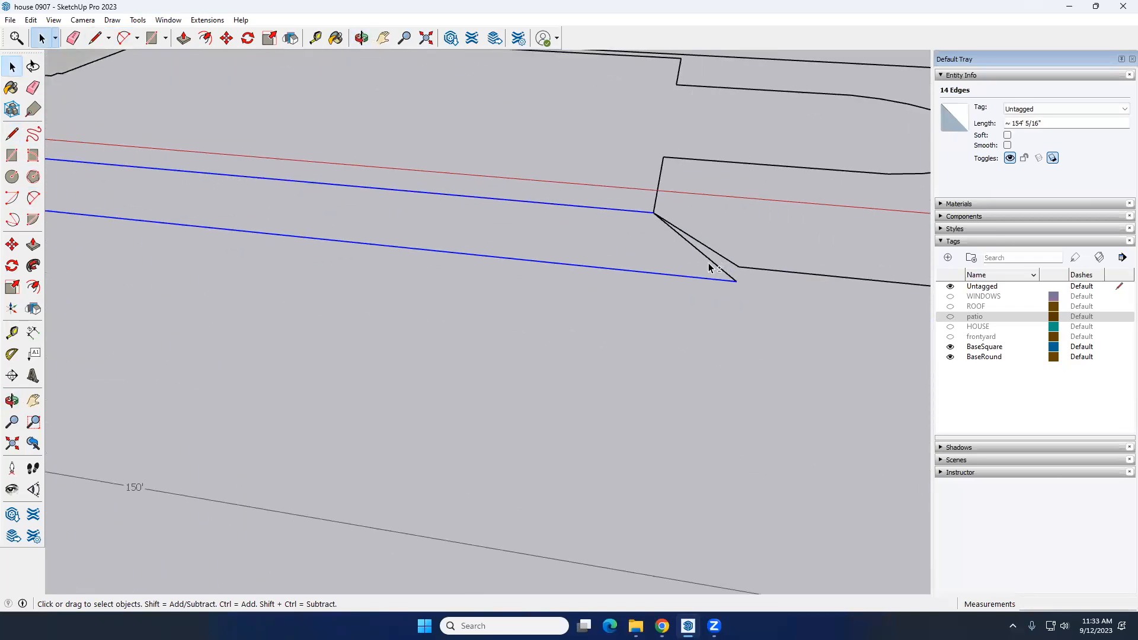
left_click(711, 261, "shift")
scroll(714, 258, "down", 5)
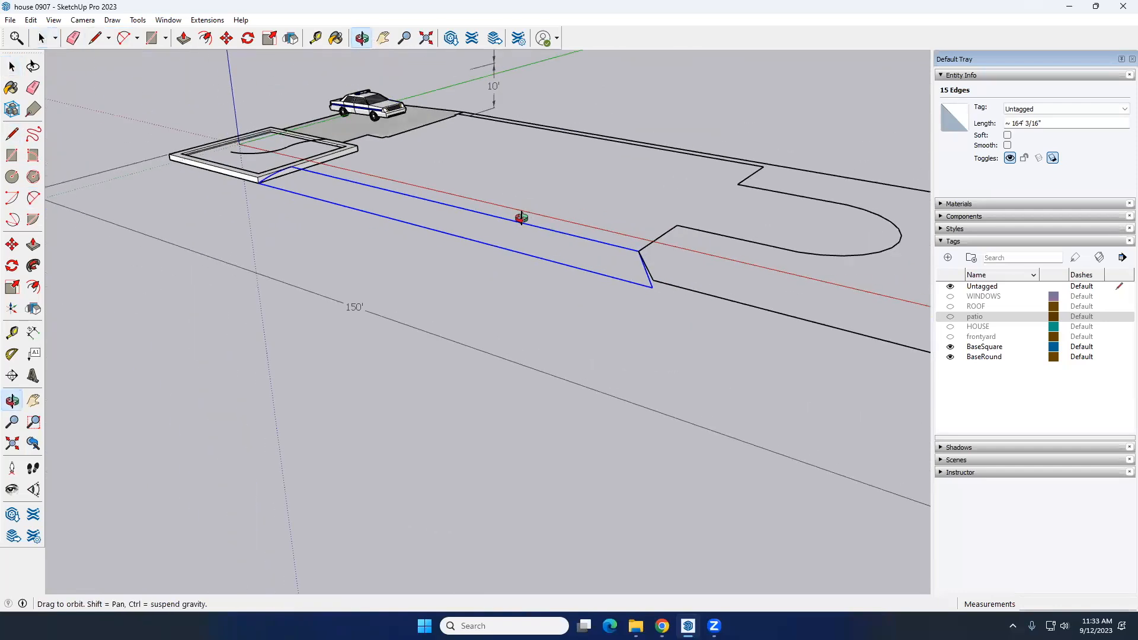
middle_click_drag(472, 229, 535, 225)
scroll(653, 220, "up", 5)
scroll(536, 225, "down", 8)
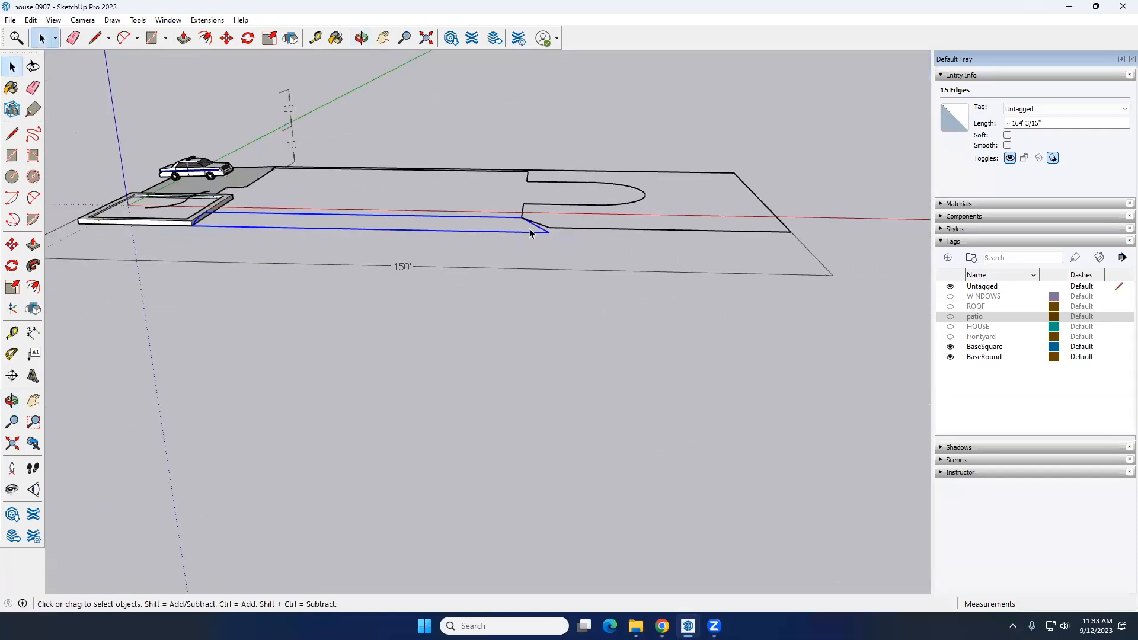
Copy the selected strip outline about 25' 3" outward along the green axis, away from the house, starting from the arc's upper end
scroll(297, 184, "up", 2)
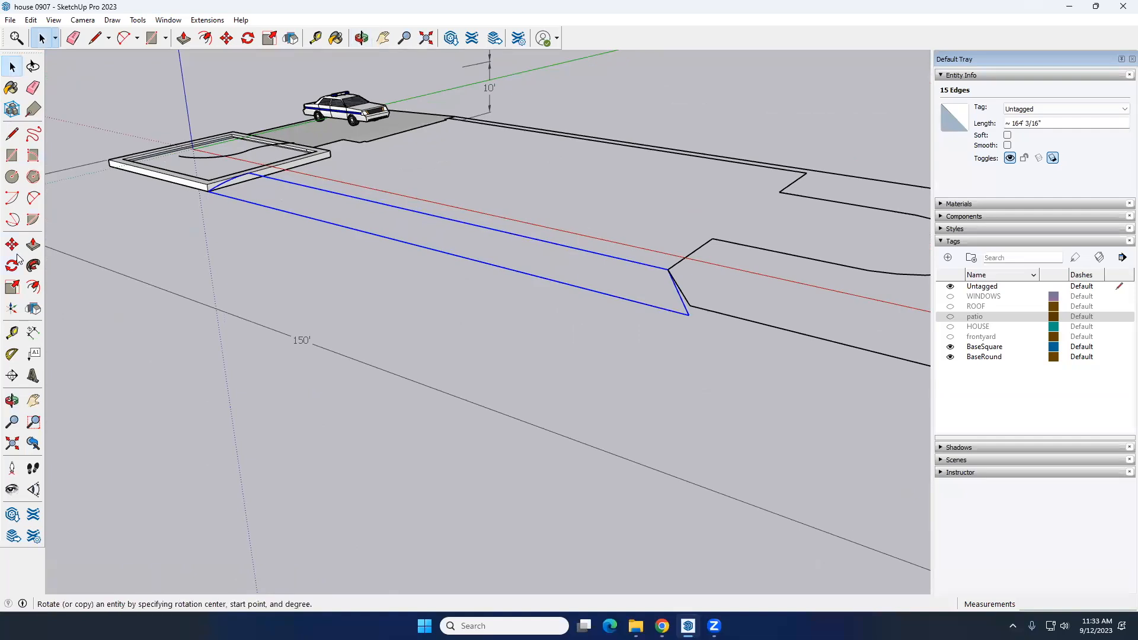
key("m")
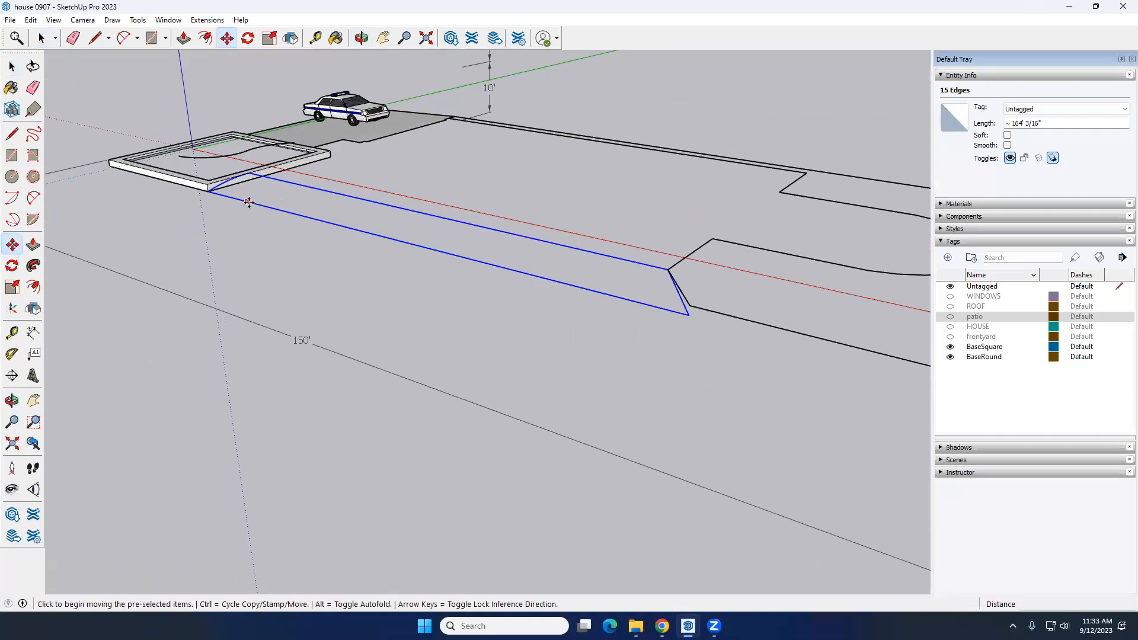
left_click(251, 172)
key("ctrl")
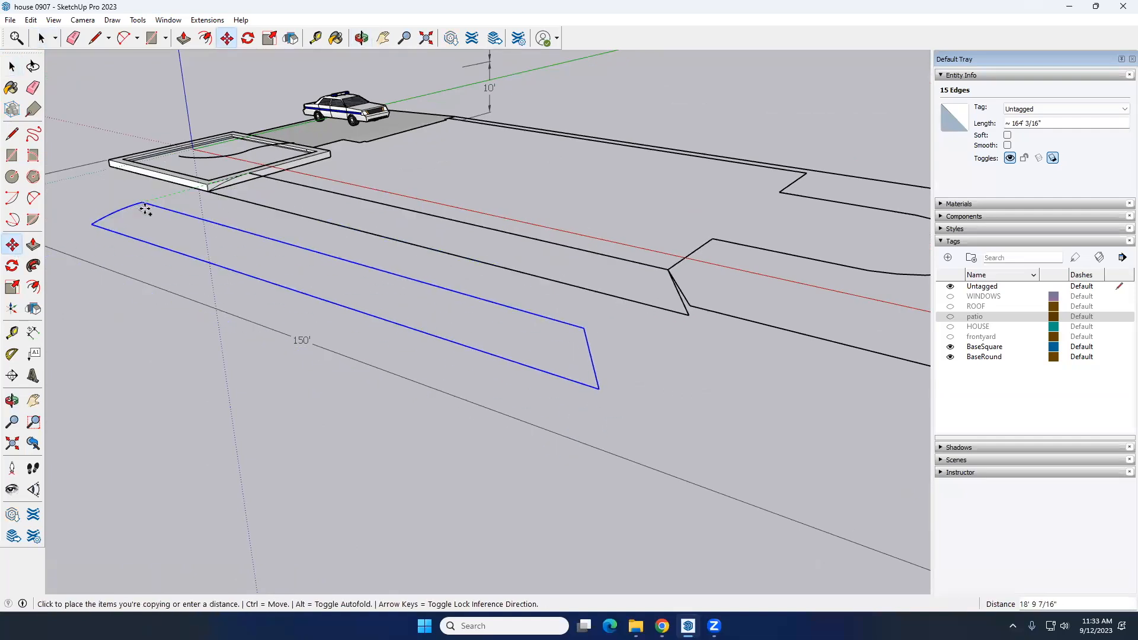
left_click(97, 215)
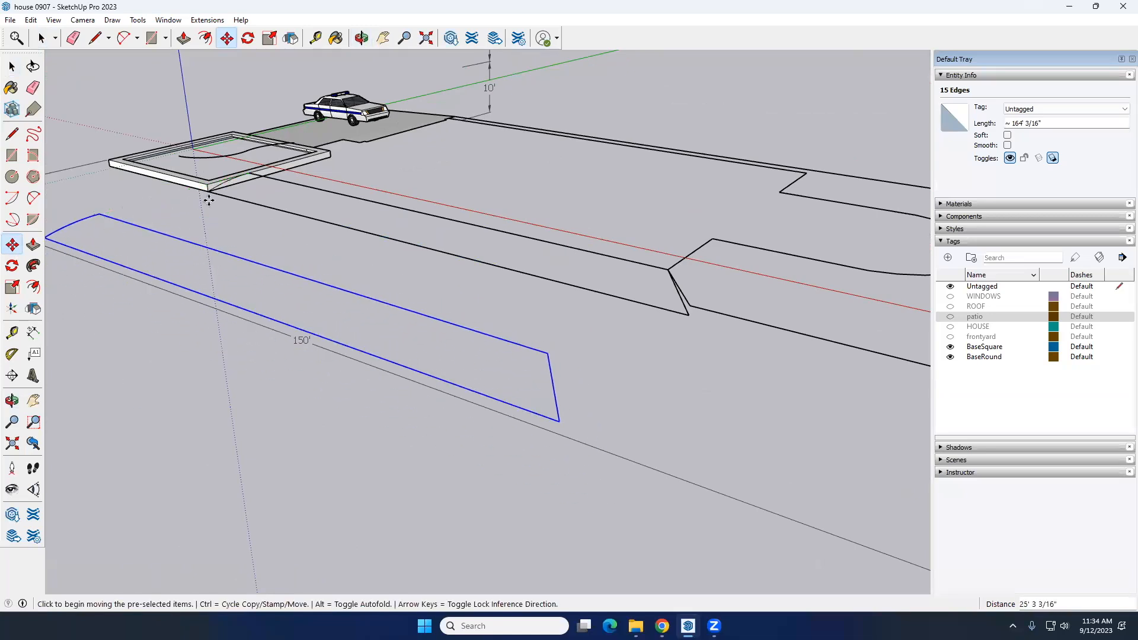
key("space")
Examine the copied strip outline beside the original from several angles, and inspect the arc on the framed base's side
scroll(232, 203, "down", 1)
middle_click_drag(232, 203, 449, 335)
scroll(233, 192, "up", 3)
scroll(449, 333, "down", 7)
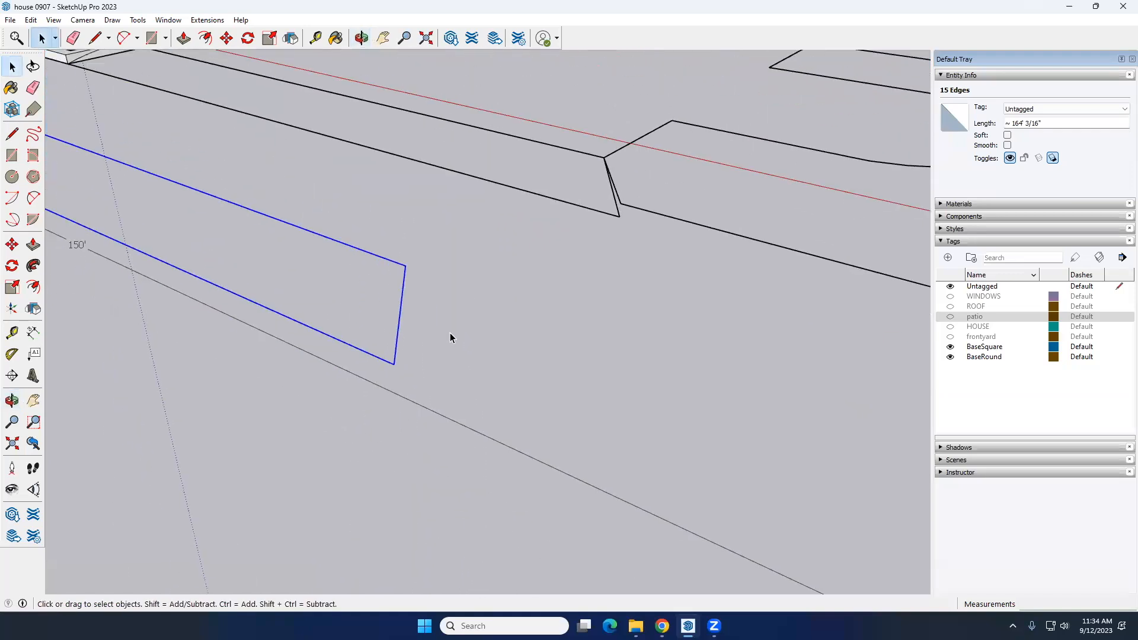
mouse_move(237, 325)
middle_mouse_down()
mouse_move(406, 326)
mouse_move(451, 371)
mouse_move(569, 274)
mouse_move(254, 317)
middle_mouse_up()
middle_click_drag(379, 311, 267, 317)
middle_click_drag(403, 308, 445, 288)
scroll(322, 288, "up", 3)
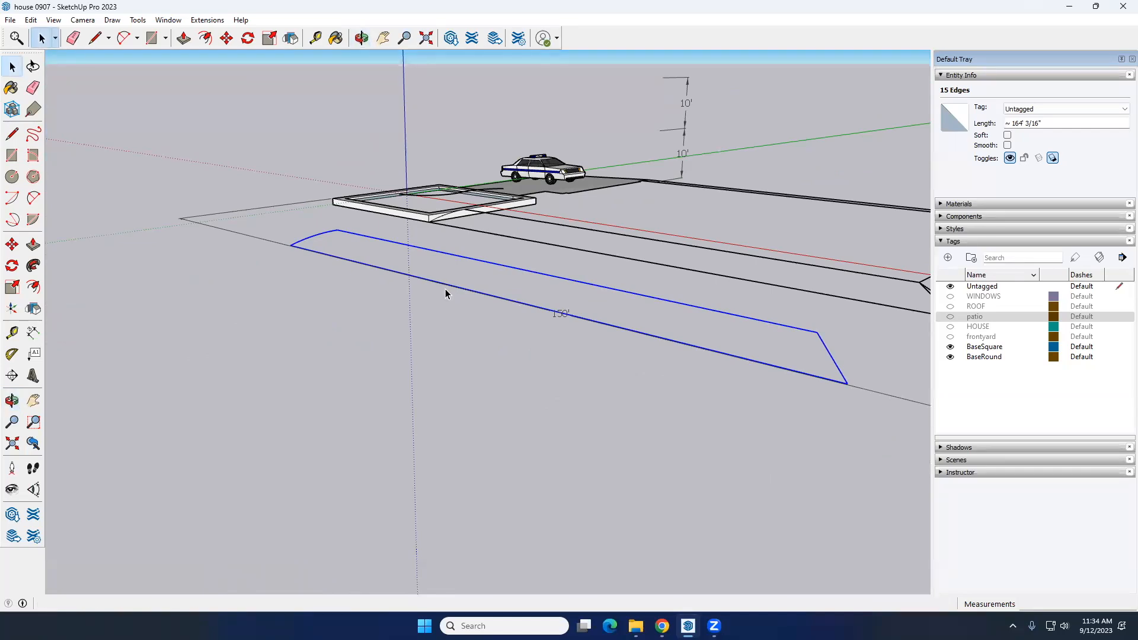
middle_click_drag(513, 268, 425, 247)
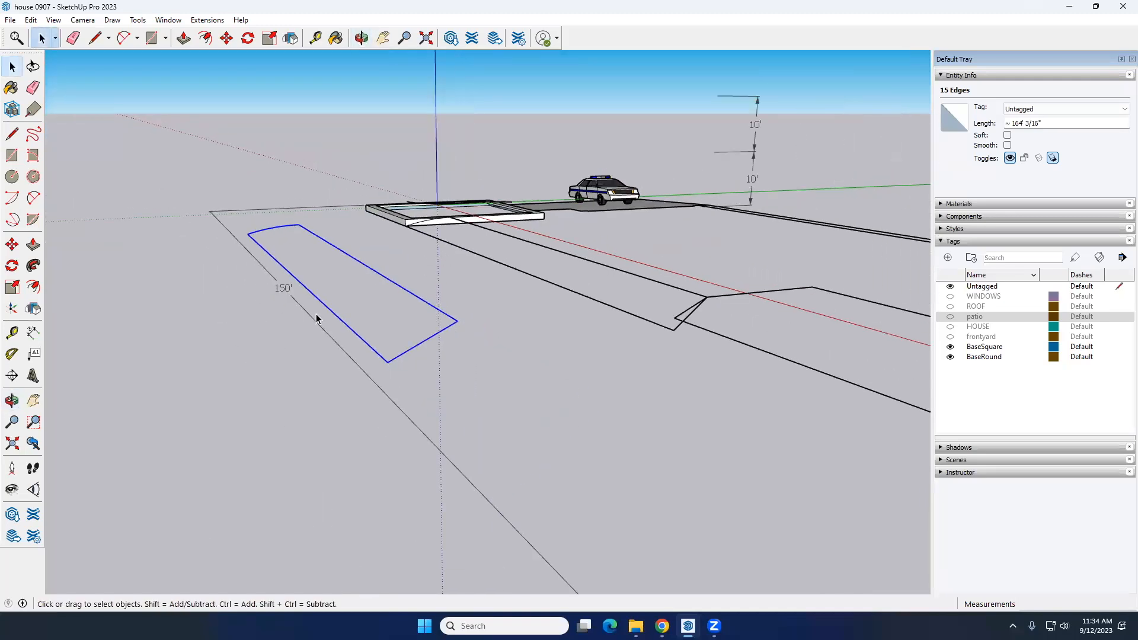
middle_click_drag(298, 290, 437, 233)
scroll(426, 239, "up", 6)
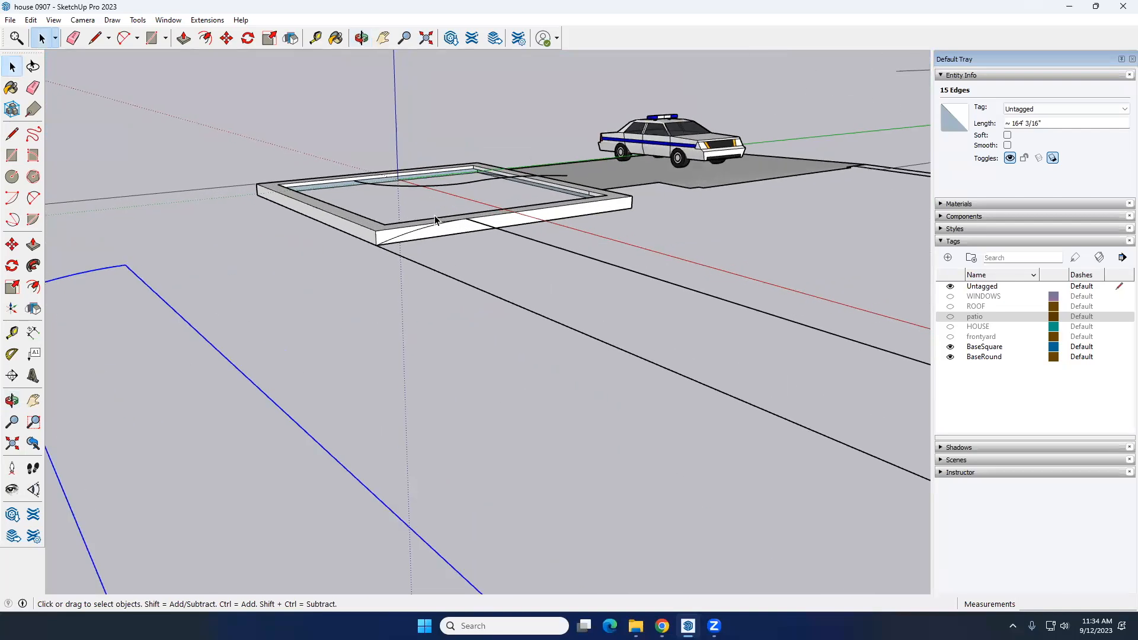
left_click(400, 250)
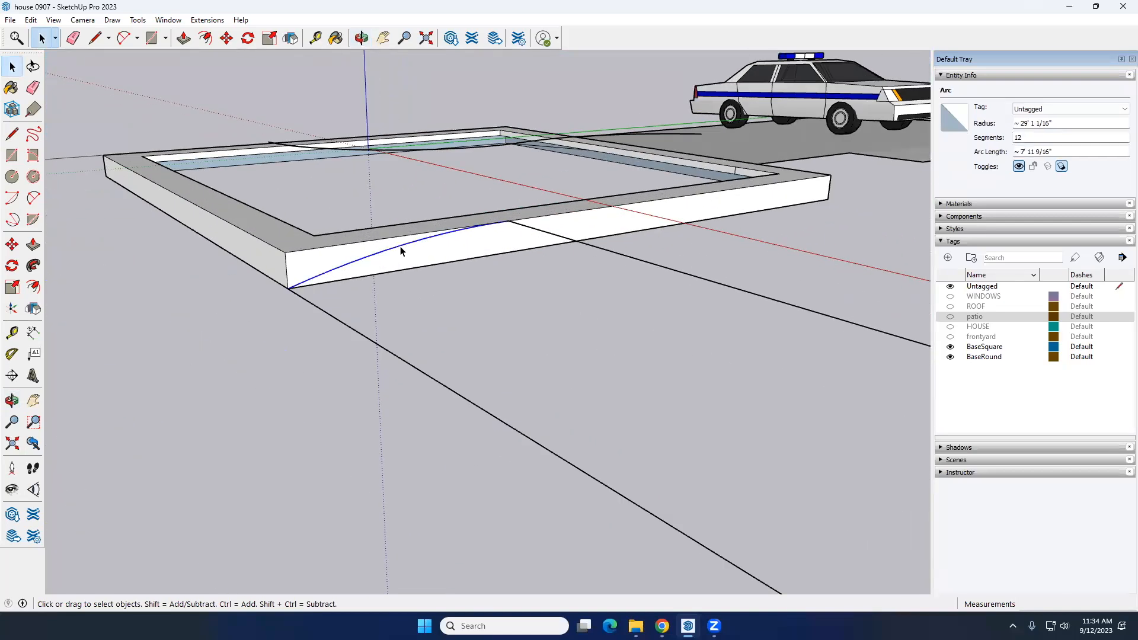
scroll(401, 250, "down", 10)
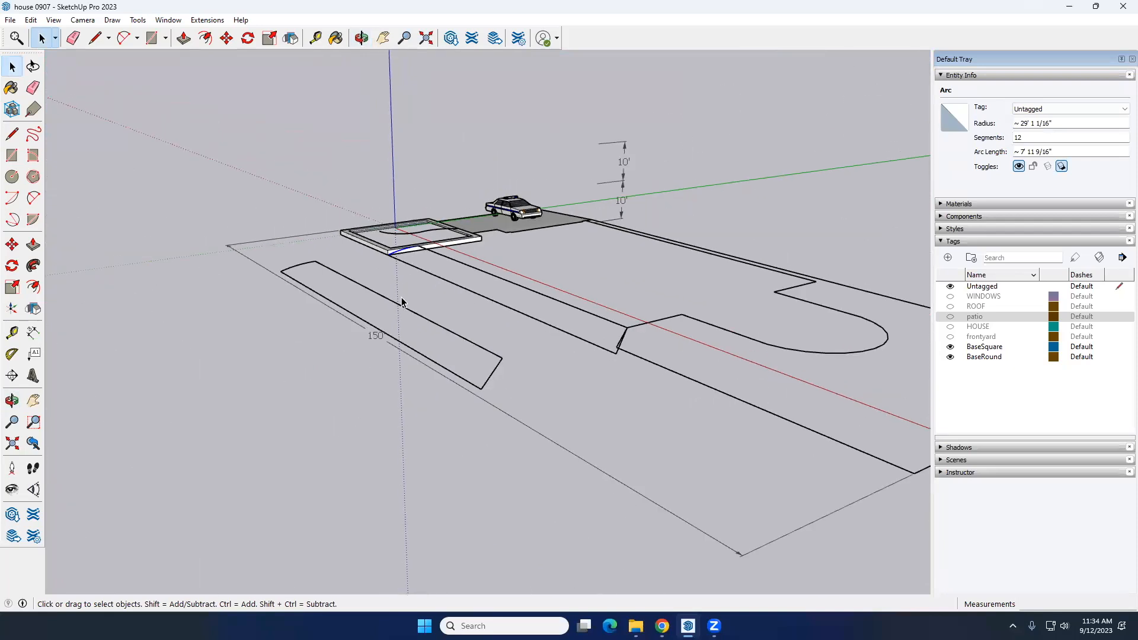
middle_click_drag(346, 318, 483, 325)
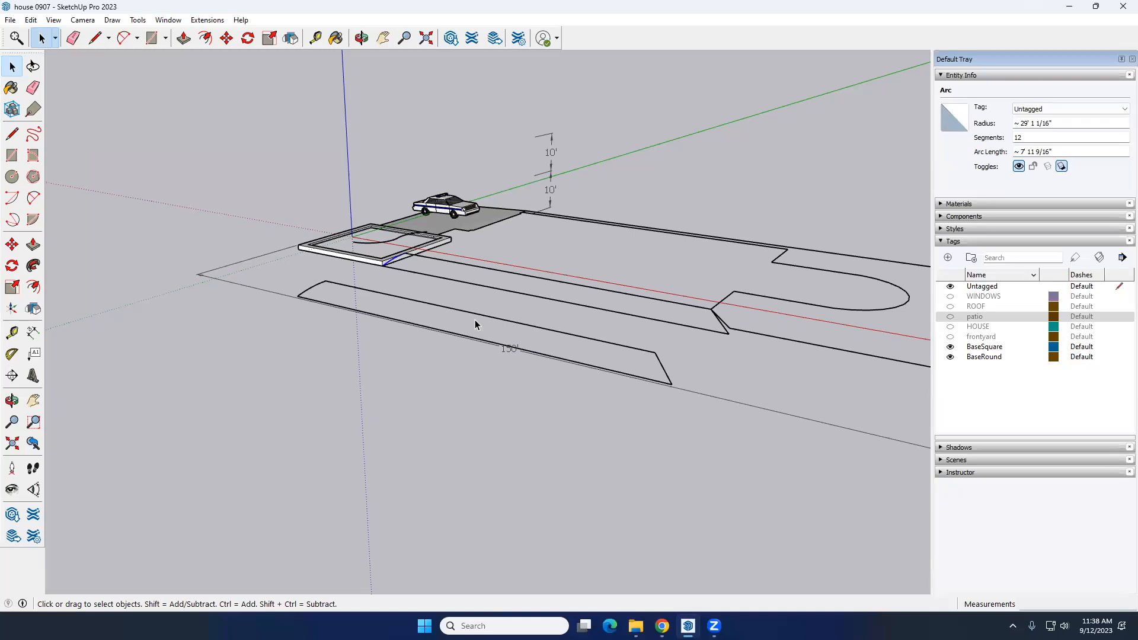
scroll(409, 272, "up", 6)
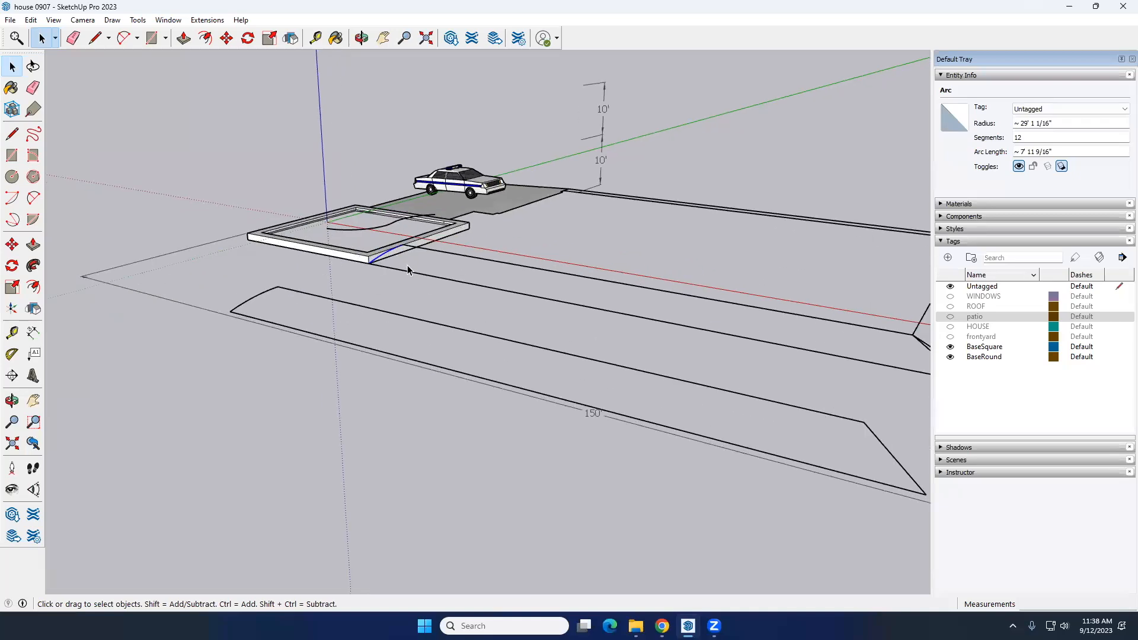
scroll(333, 290, "down", 3)
left_click(333, 291)
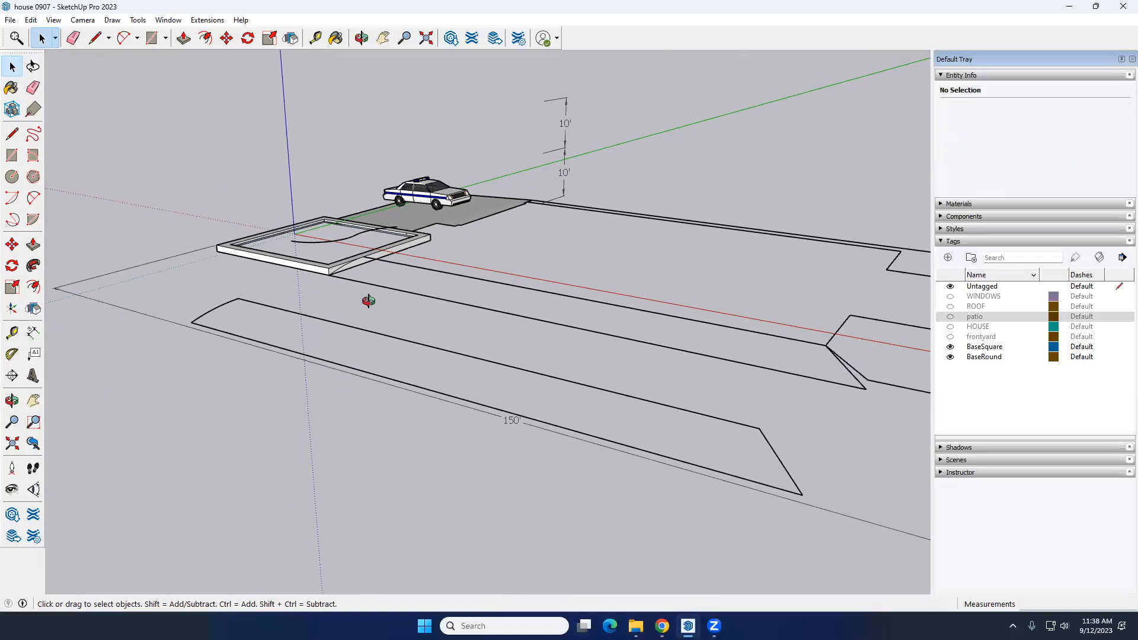
left_click(432, 277)
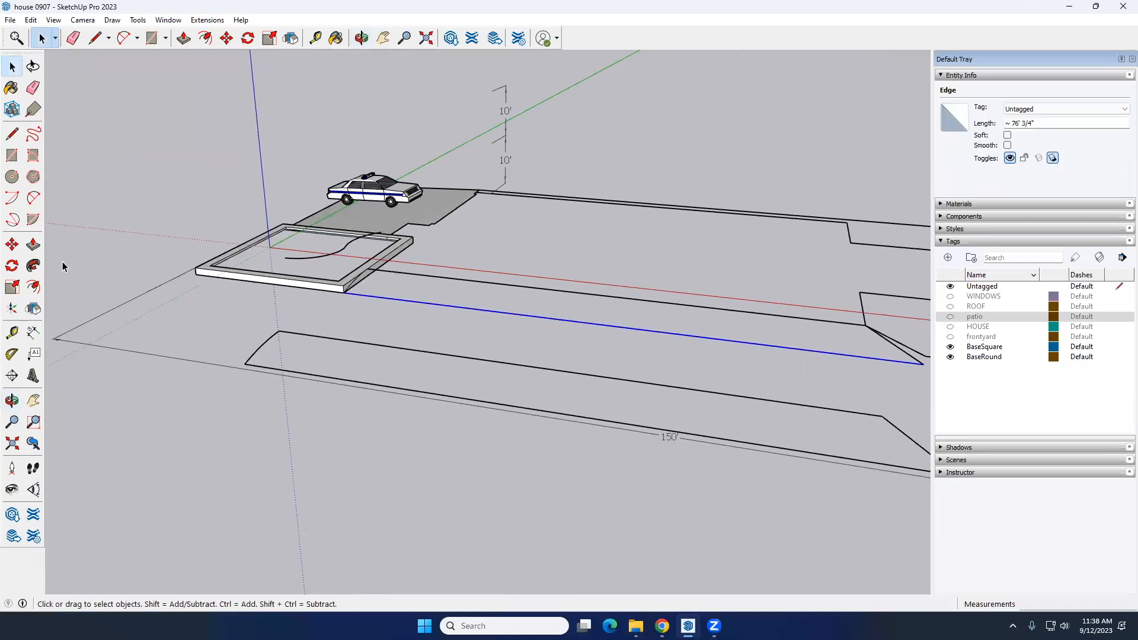
left_click(12, 245)
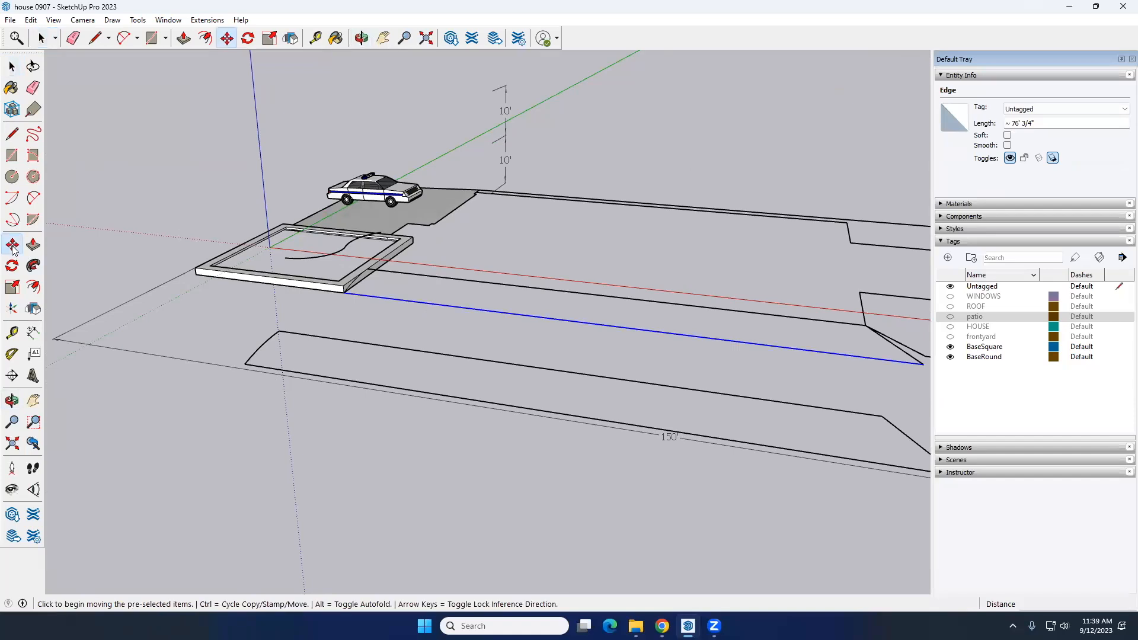
key("space")
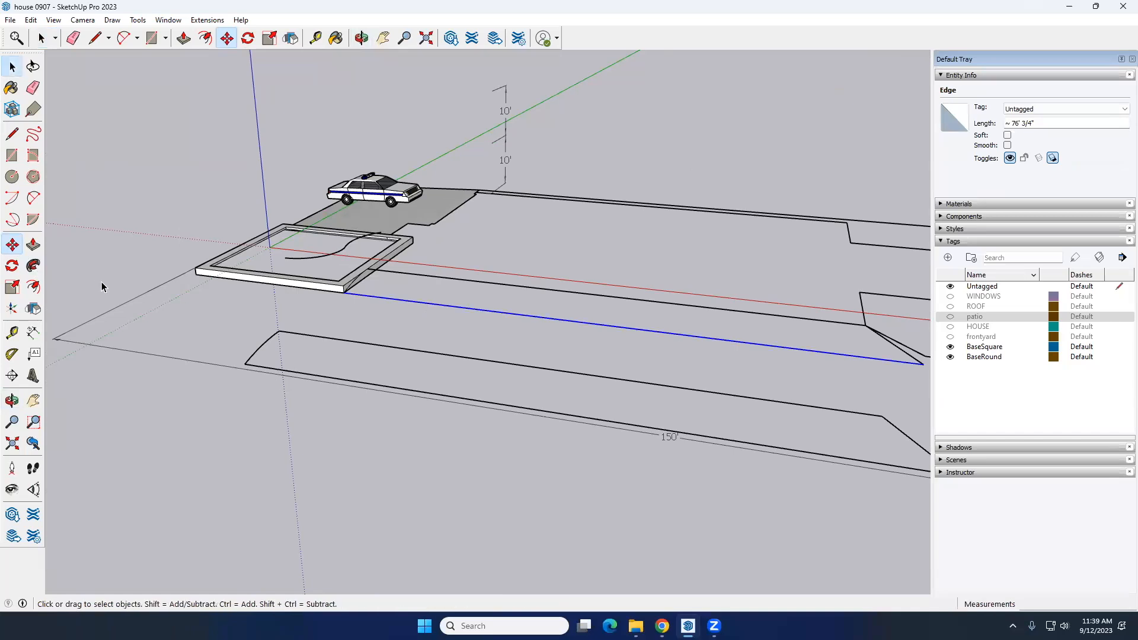
left_click(445, 315)
left_click(447, 305)
key("m")
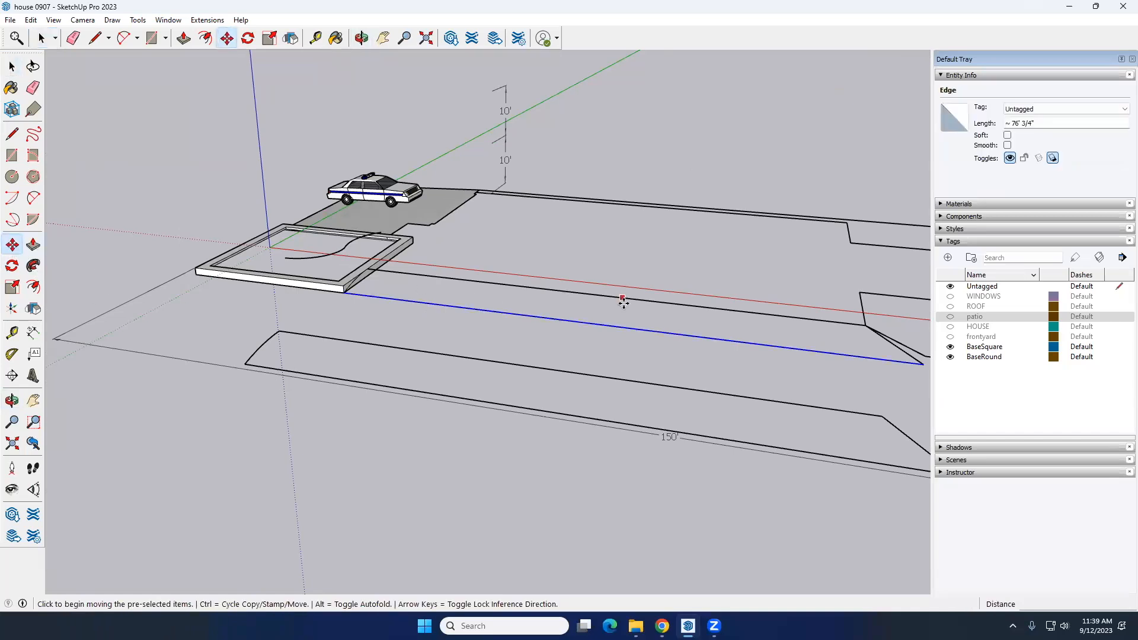
left_click(593, 321)
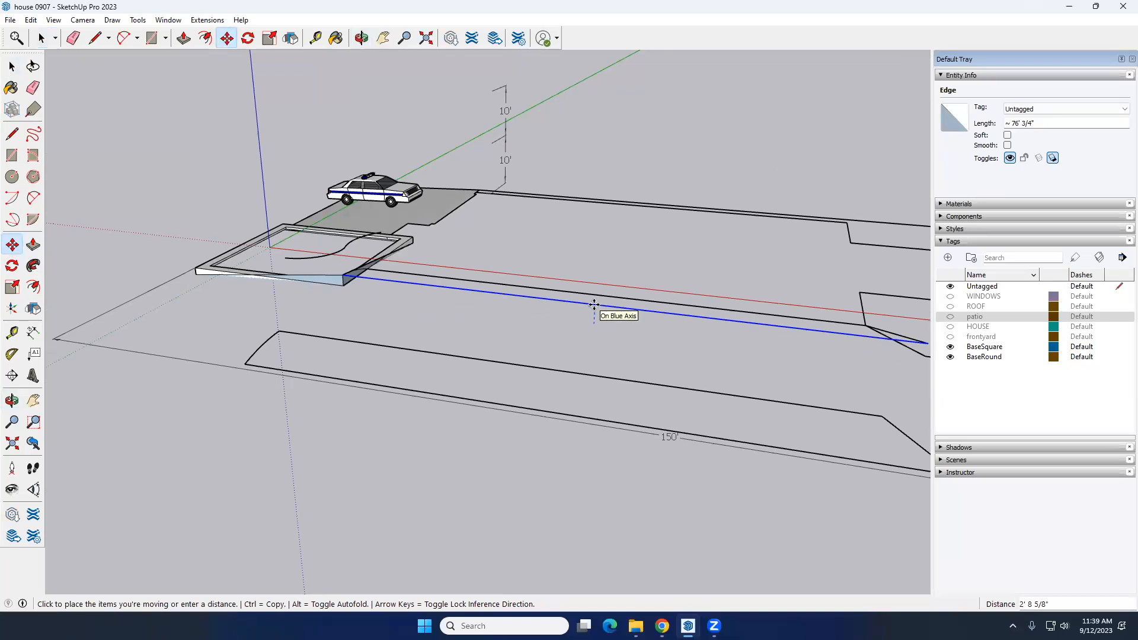
key("ctrl")
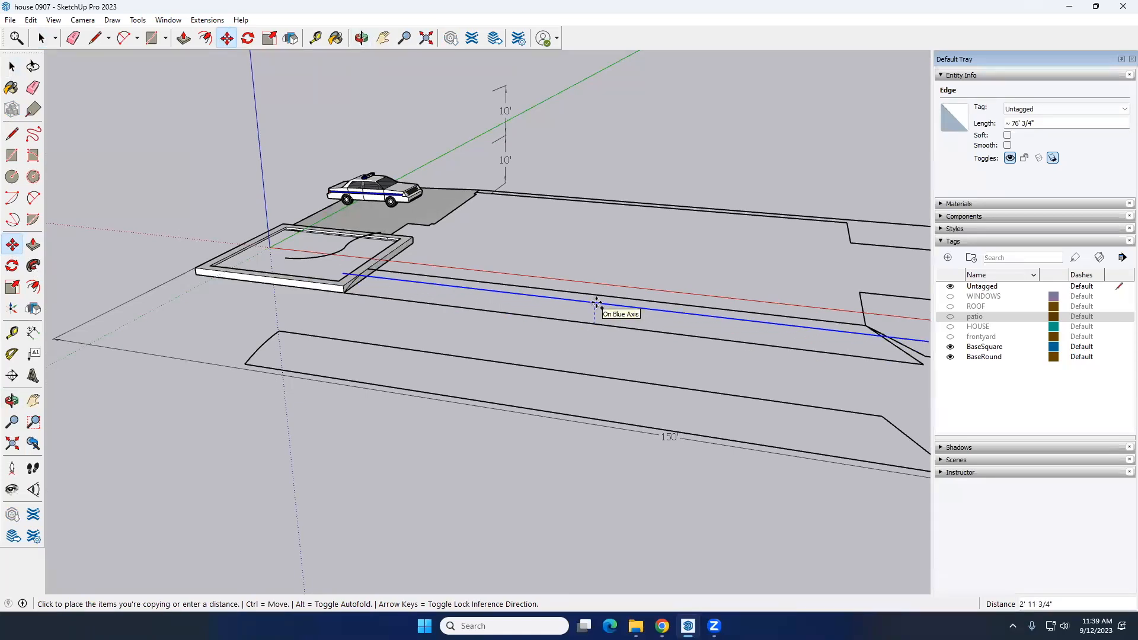
key("Escape")
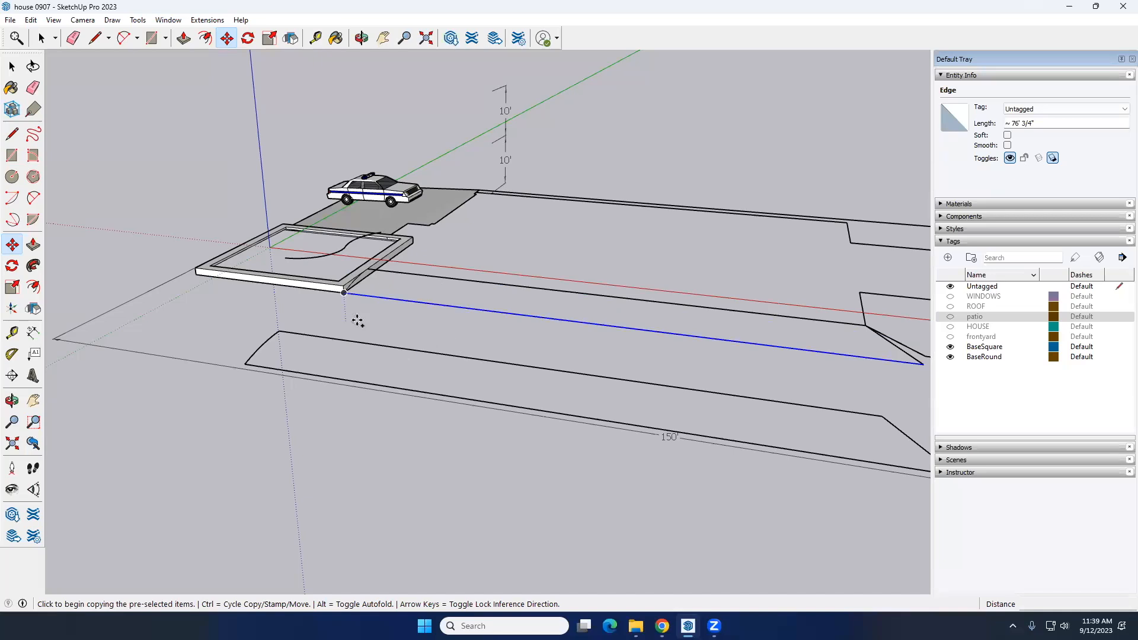
left_click(587, 321)
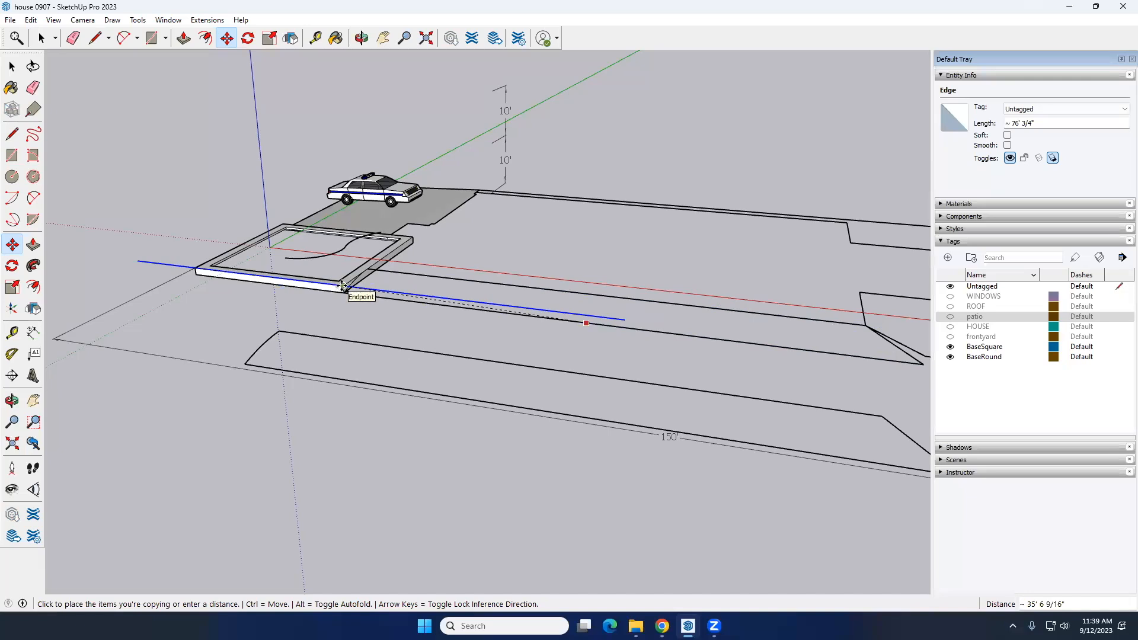
key("Escape")
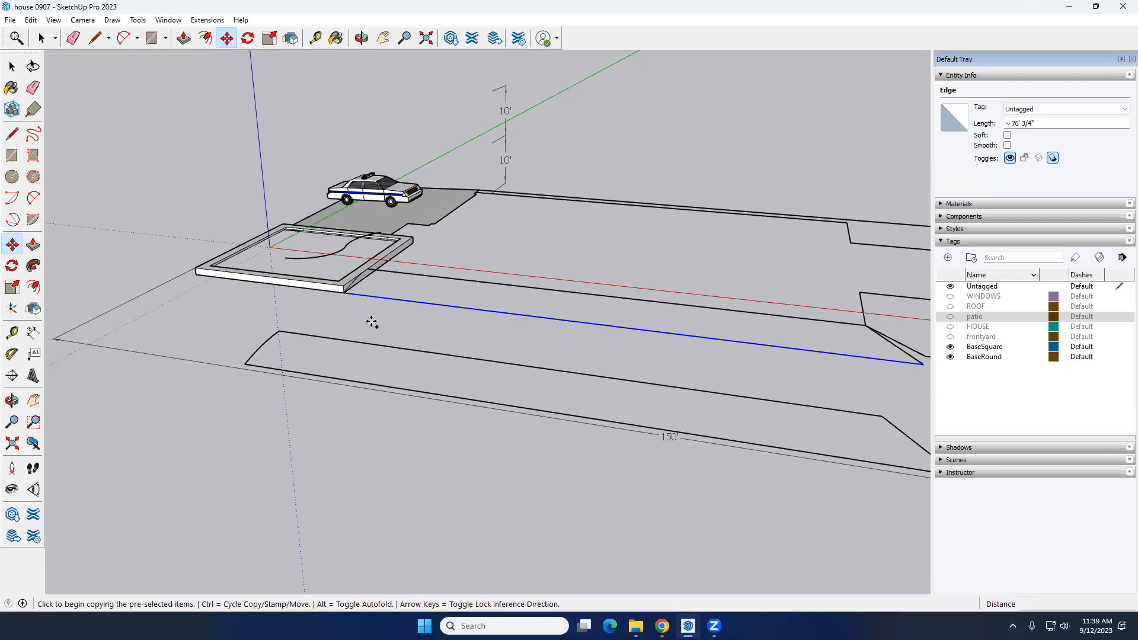
scroll(345, 320, "up", 6)
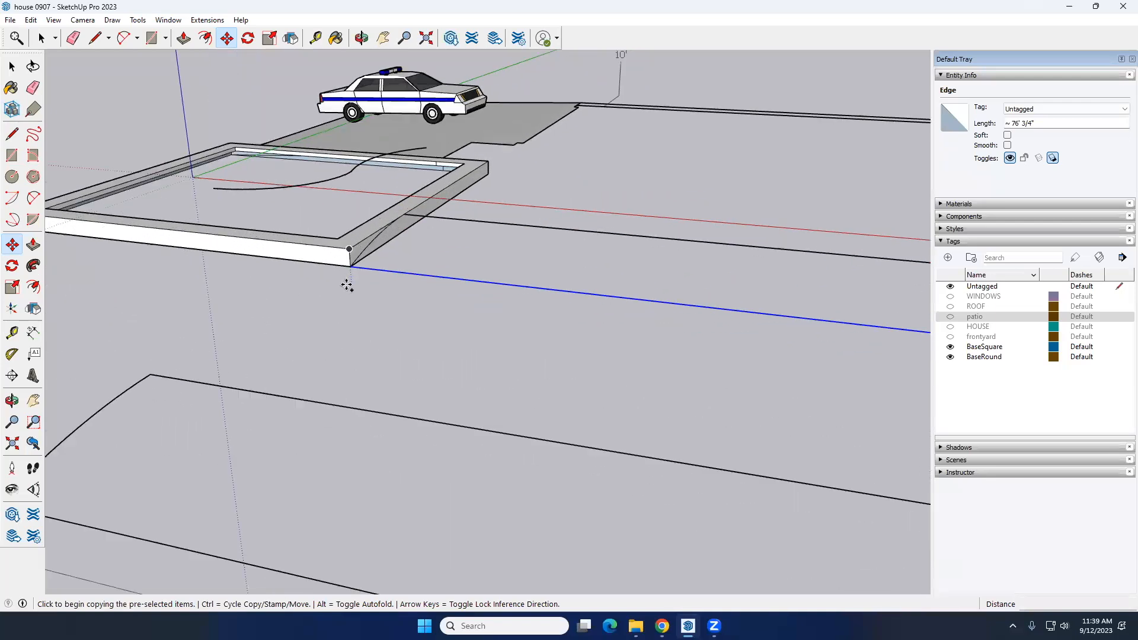
scroll(360, 310, "down", 4)
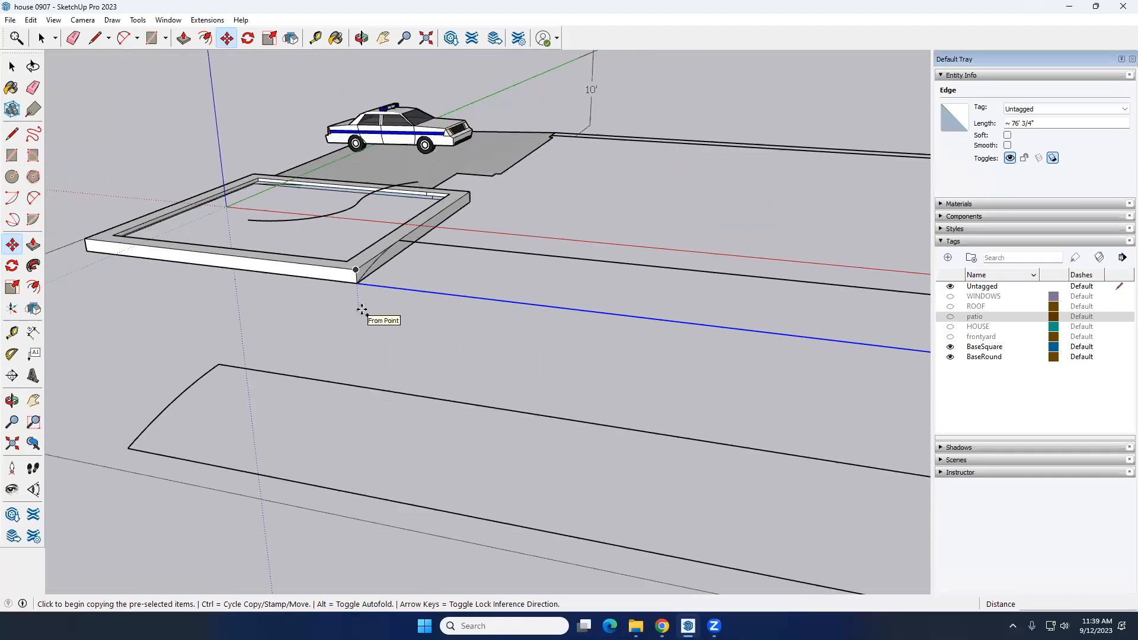
scroll(362, 293, "up", 4)
scroll(361, 285, "up", 1)
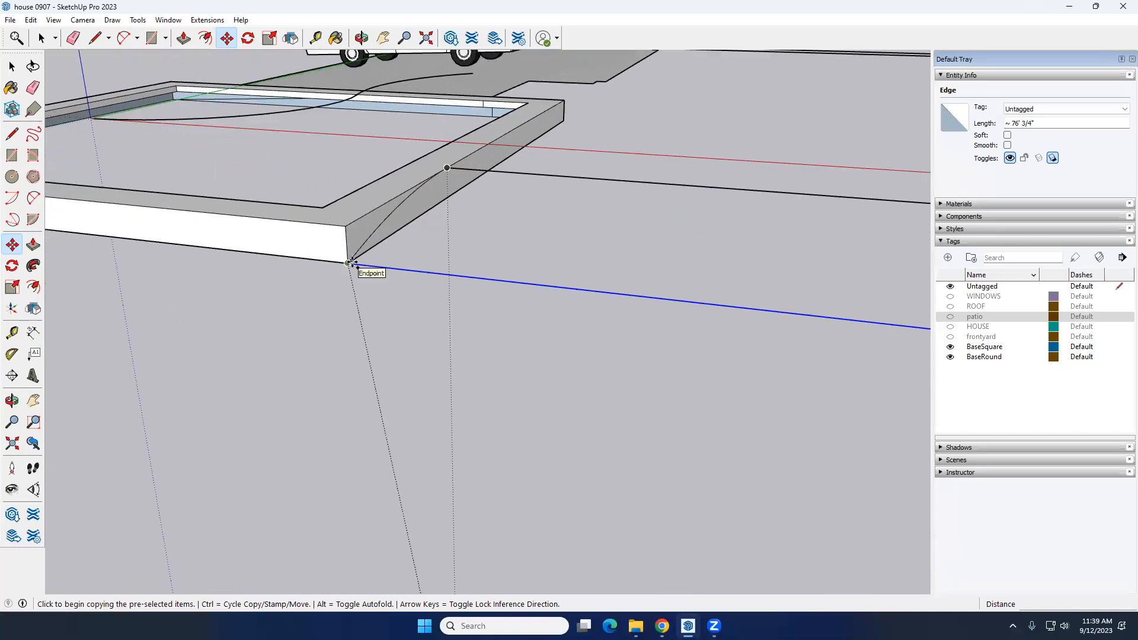
left_click(350, 263)
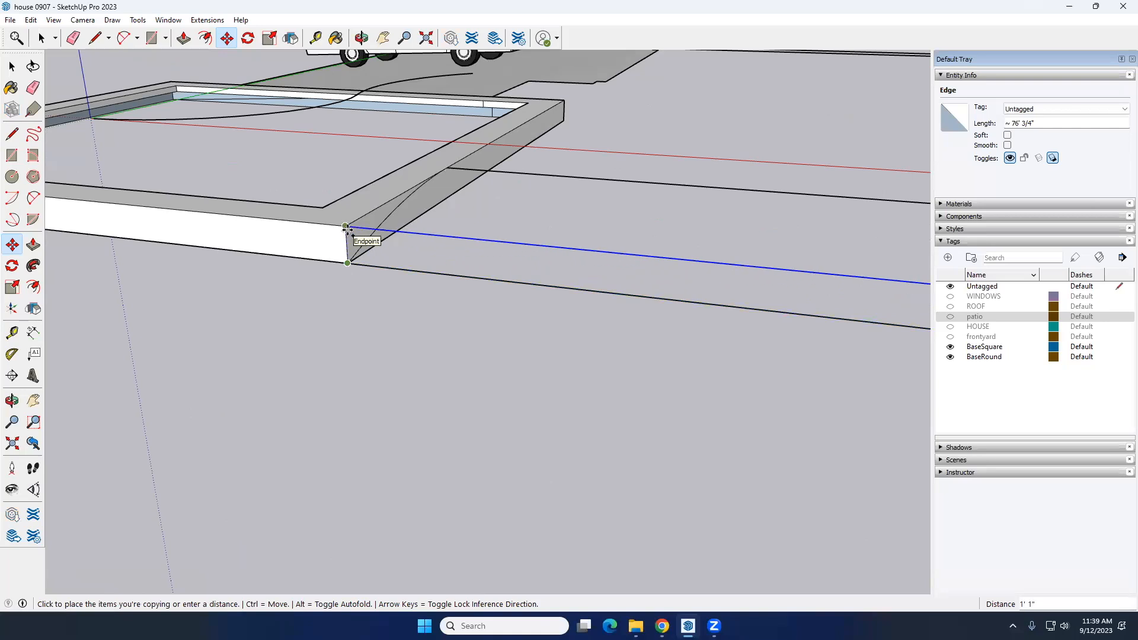
scroll(347, 231, "down", 3)
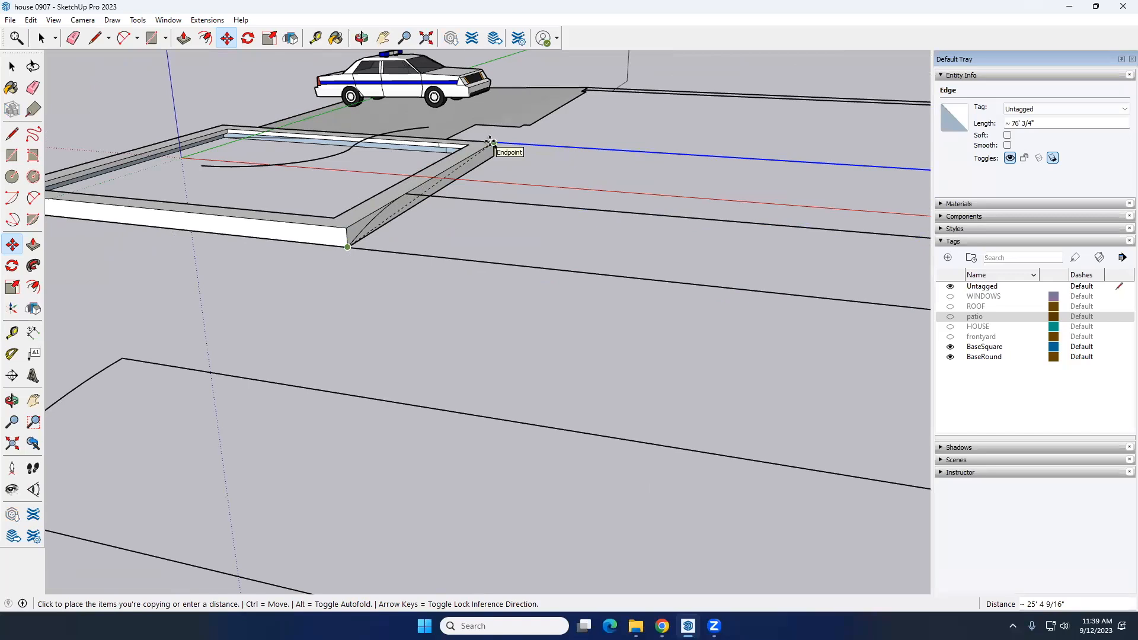
key("Escape")
scroll(357, 254, "down", 2)
Try to copy the lowered boundary edge from its endpoint at the framed base's corner to the police car's roof light
key("space")
left_click(320, 281)
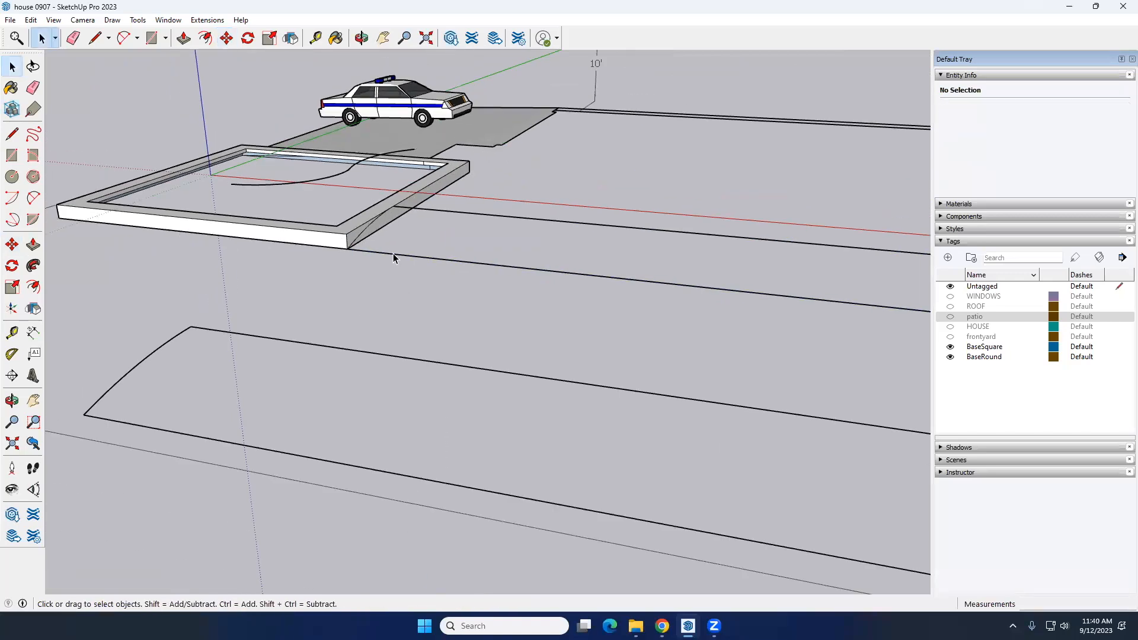
left_click(12, 244)
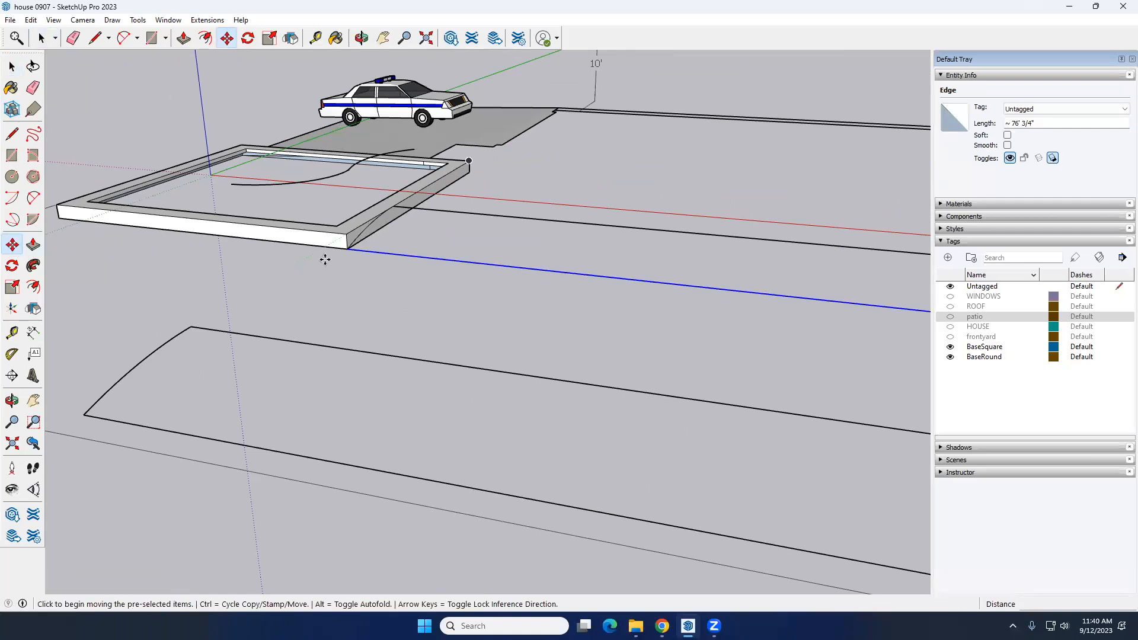
left_click(348, 250)
key("ctrl")
middle_click_drag(420, 237, 261, 257)
scroll(261, 258, "down", 3)
scroll(336, 160, "up", 5)
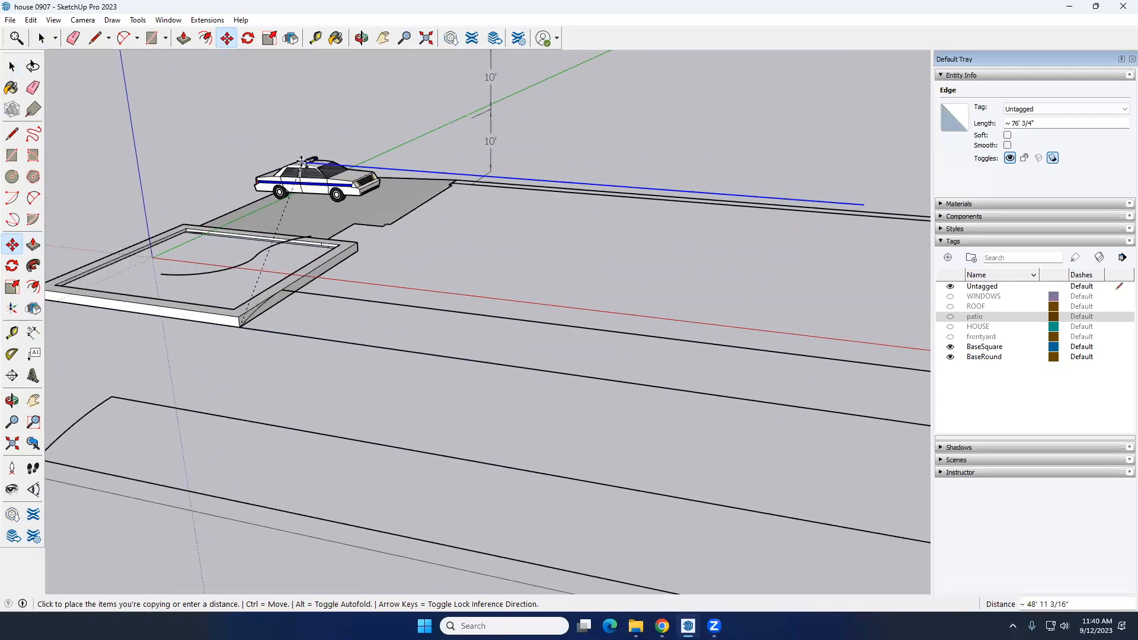
scroll(336, 160, "up", 3)
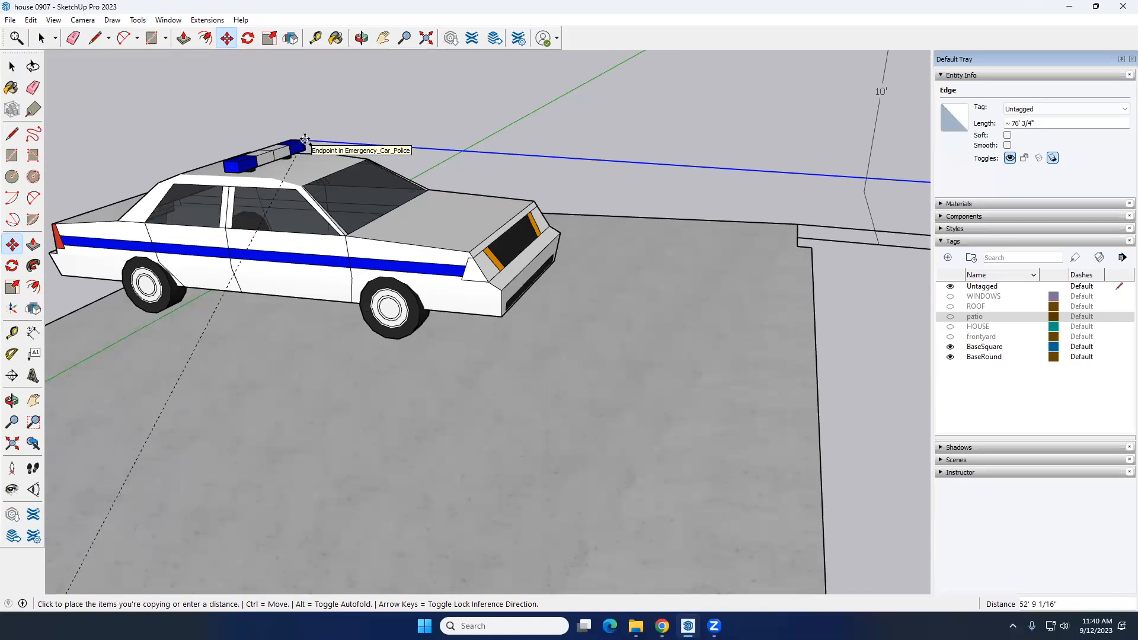
key("space")
scroll(308, 222, "down", 8)
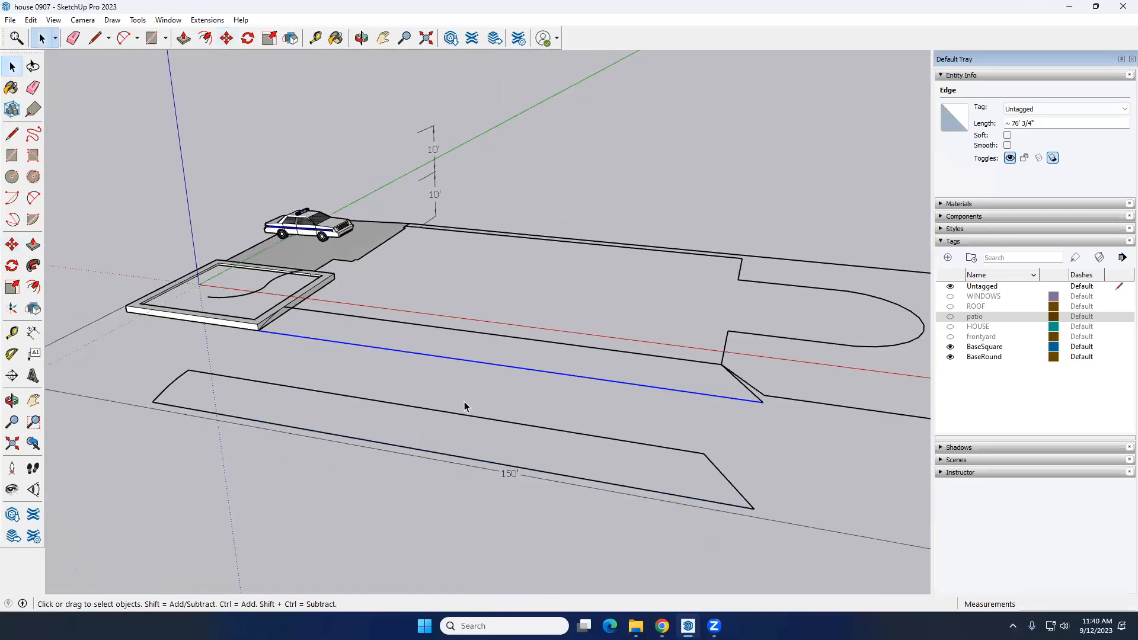
Try to copy the lowered boundary edge using a point along its length as the base point
left_click(470, 368)
left_click(470, 361)
key("m")
left_click(463, 358)
key("ctrl")
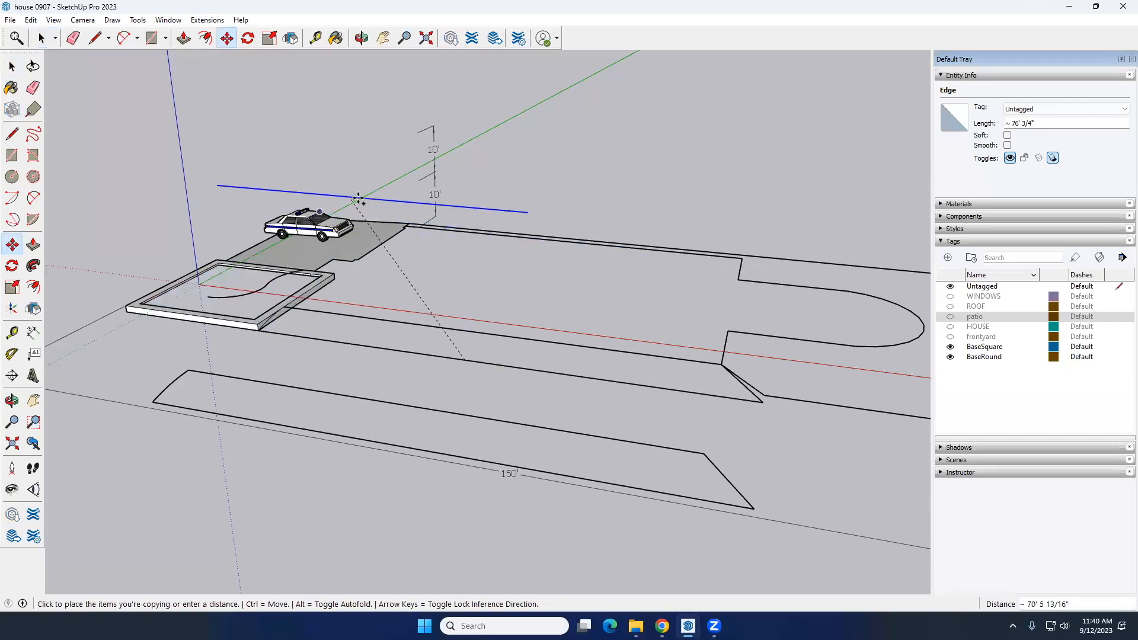
key("Escape")
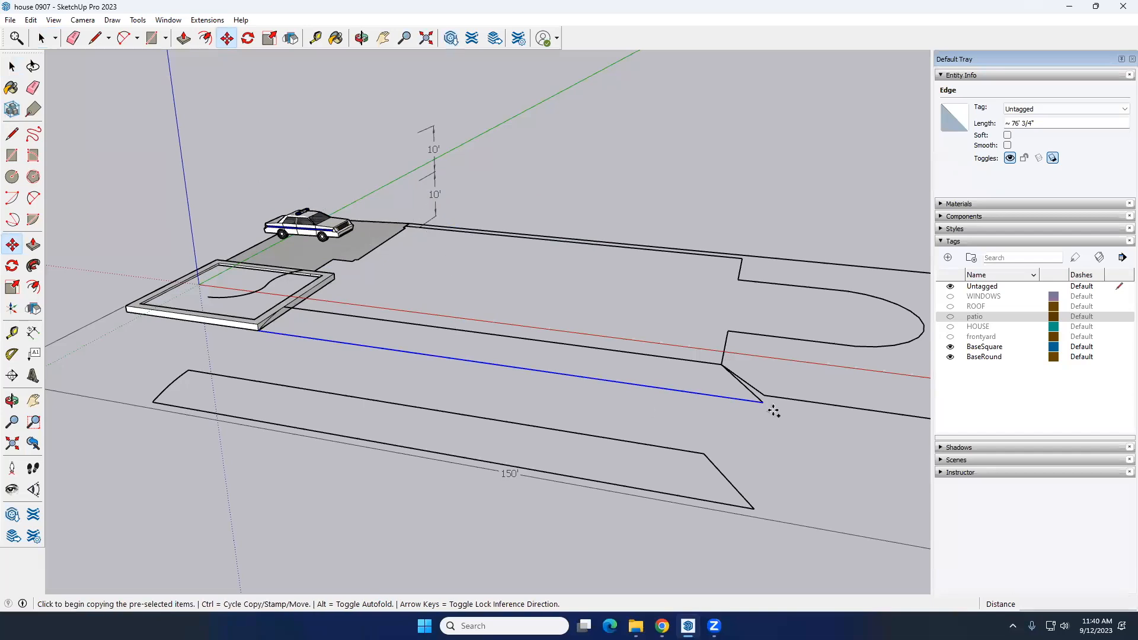
key("space")
scroll(487, 410, "down", 4)
middle_click_drag(488, 411, 605, 442)
middle_click_drag(604, 441, 439, 411, "shift")
scroll(328, 392, "up", 6)
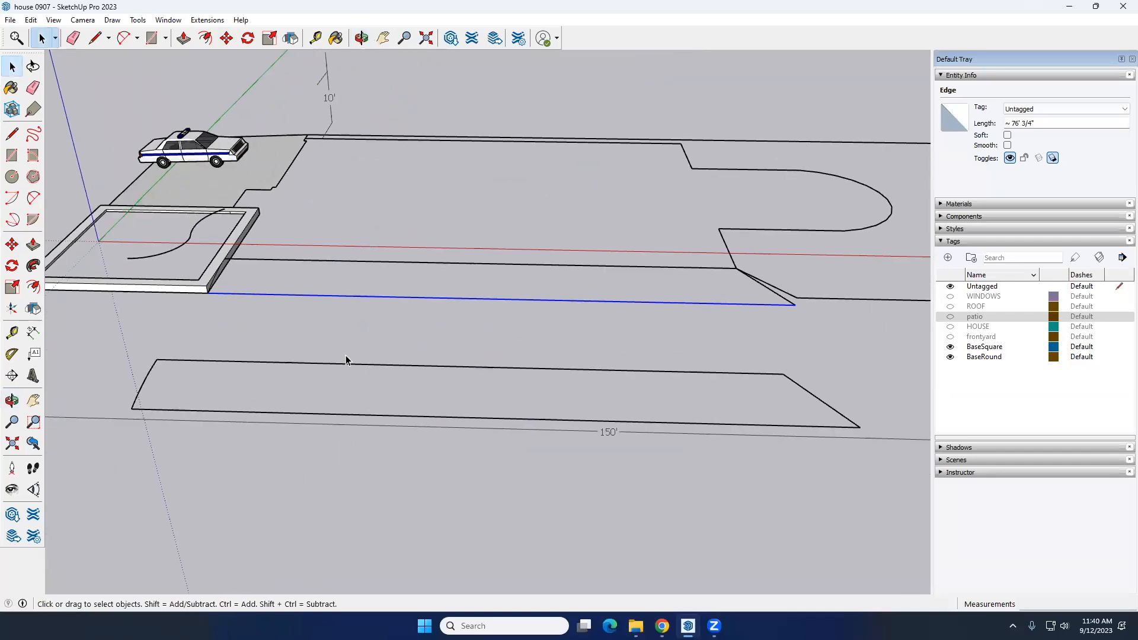
middle_click_drag(344, 343, 429, 336)
scroll(429, 336, "down", 3)
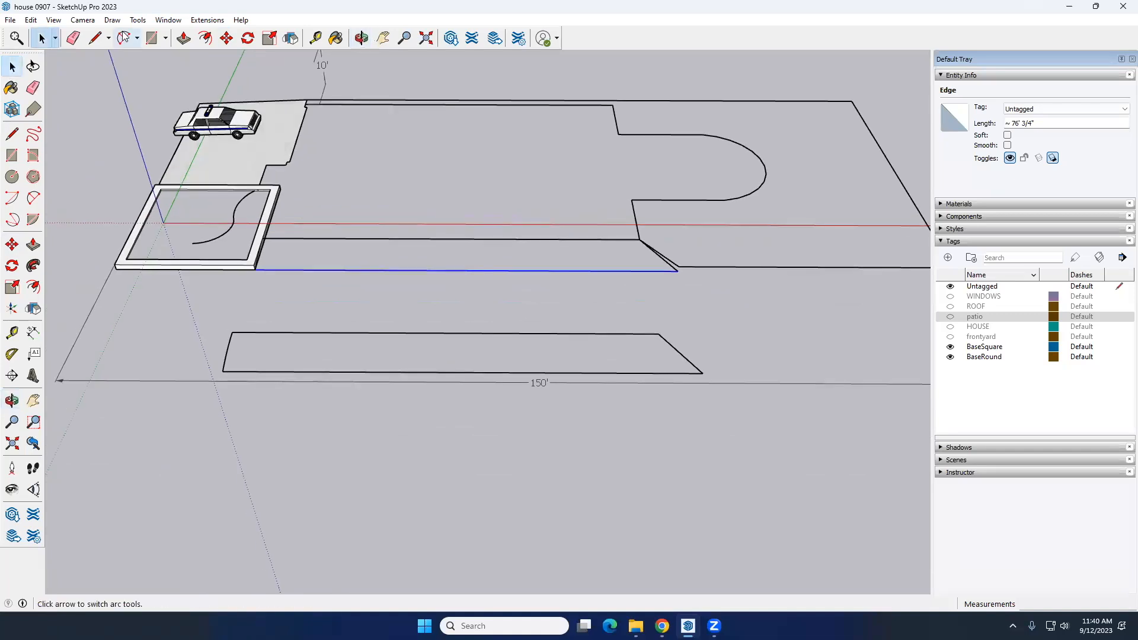
Display the Sandbox toolbar
left_click(53, 20)
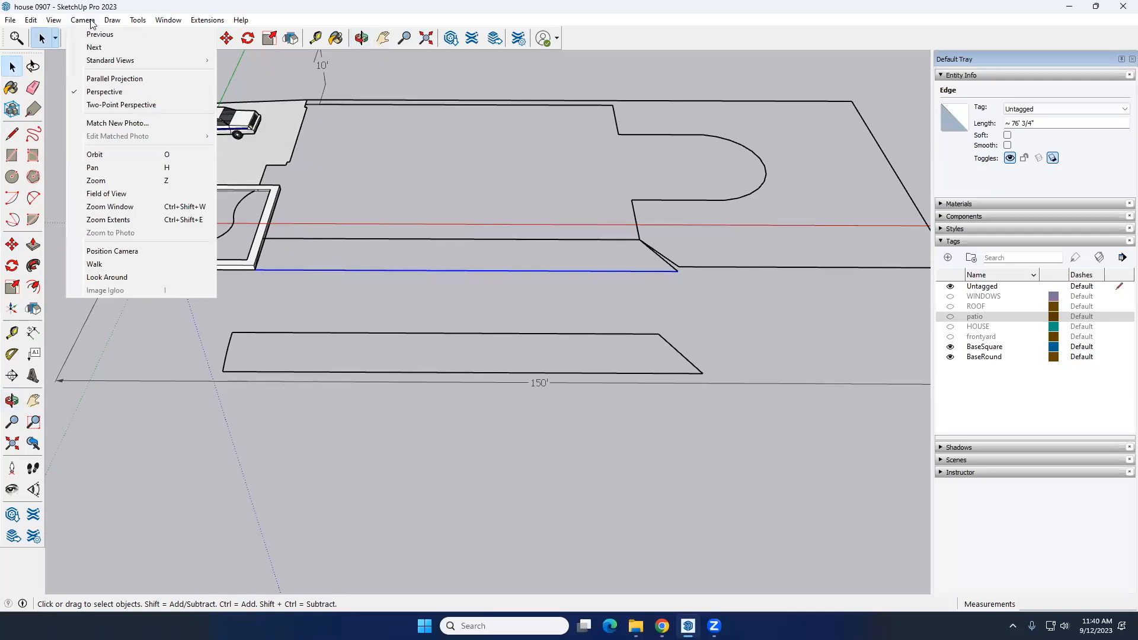
mouse_move(129, 22)
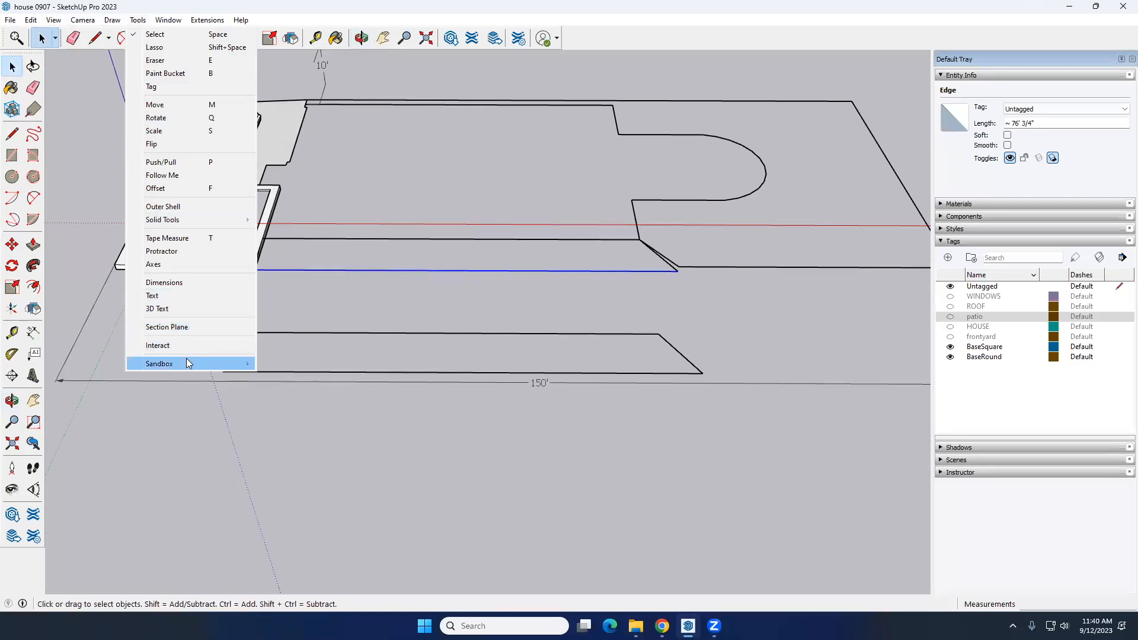
mouse_move(188, 362)
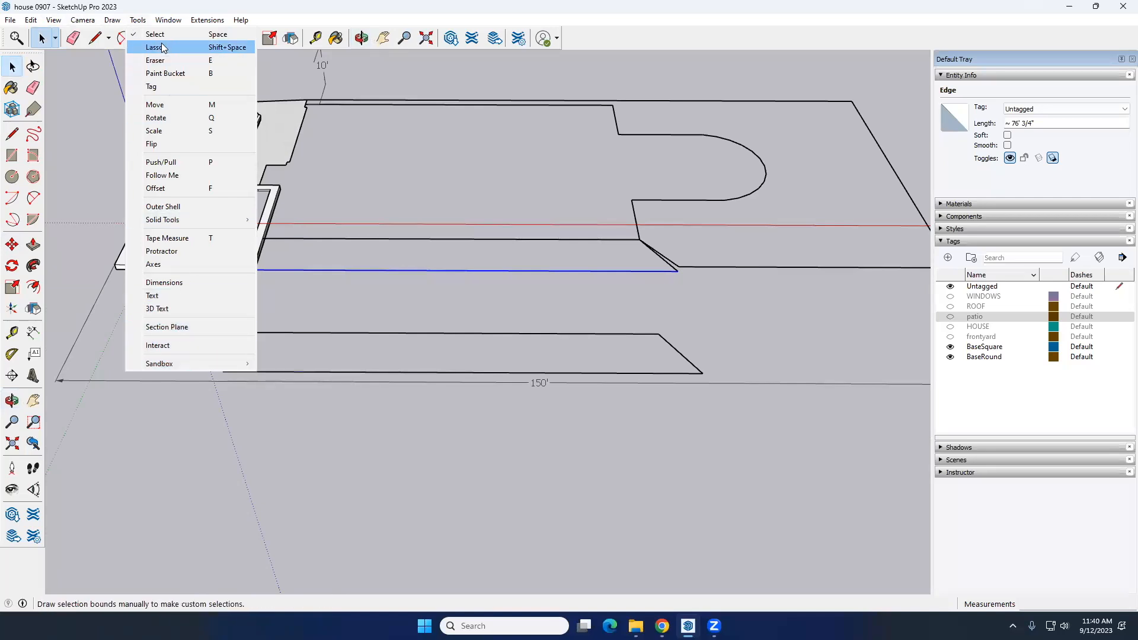
left_click(138, 22)
mouse_move(159, 21)
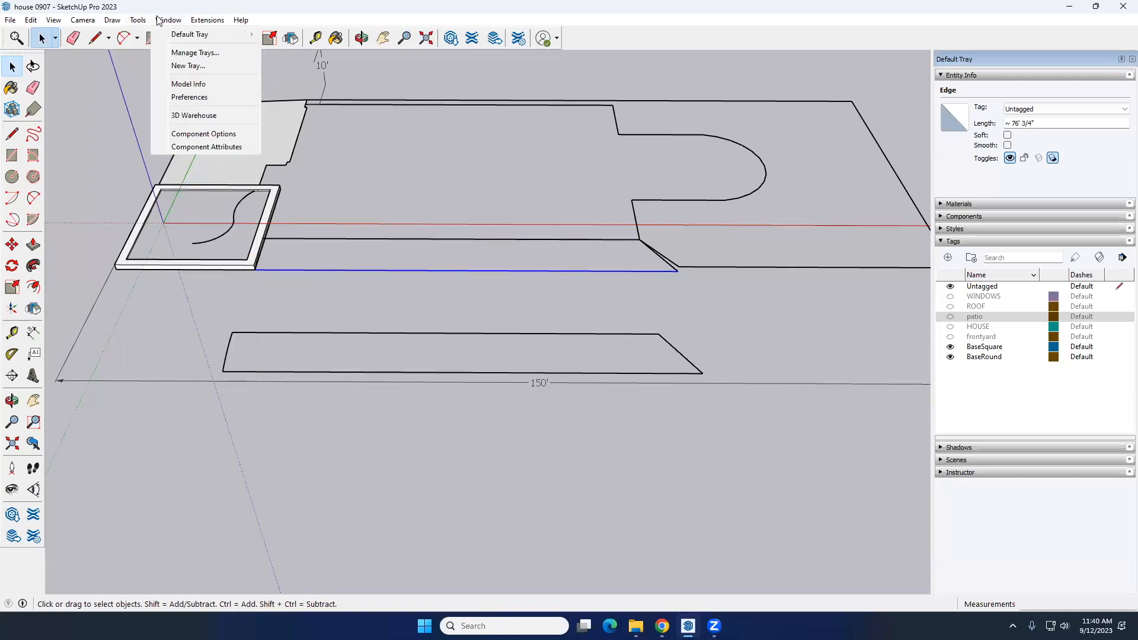
right_click(613, 33)
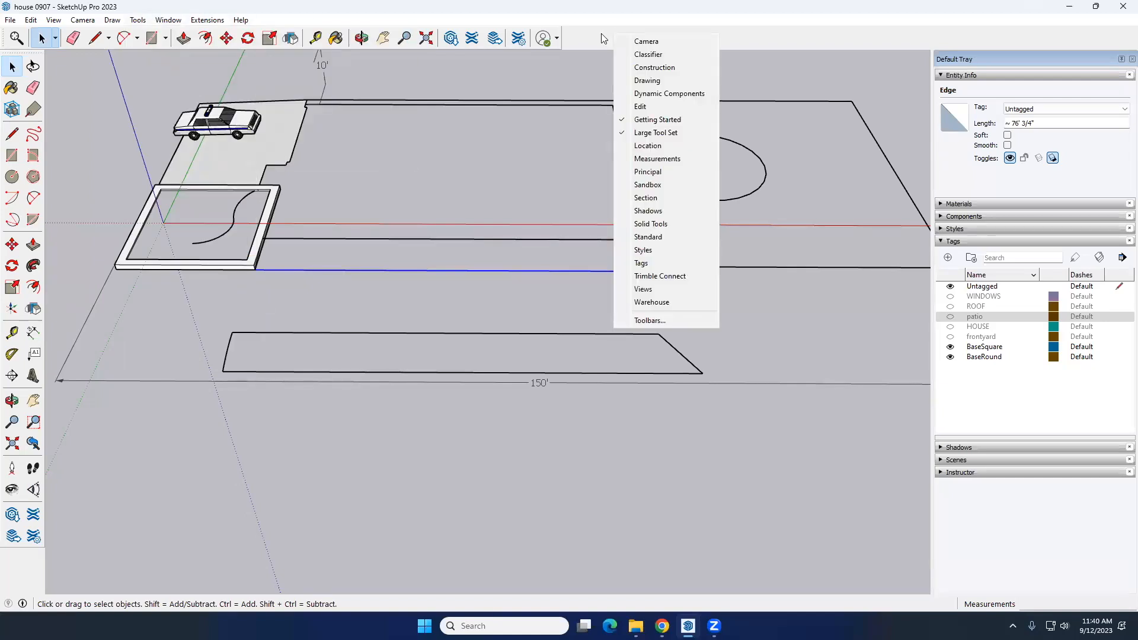
right_click(601, 38)
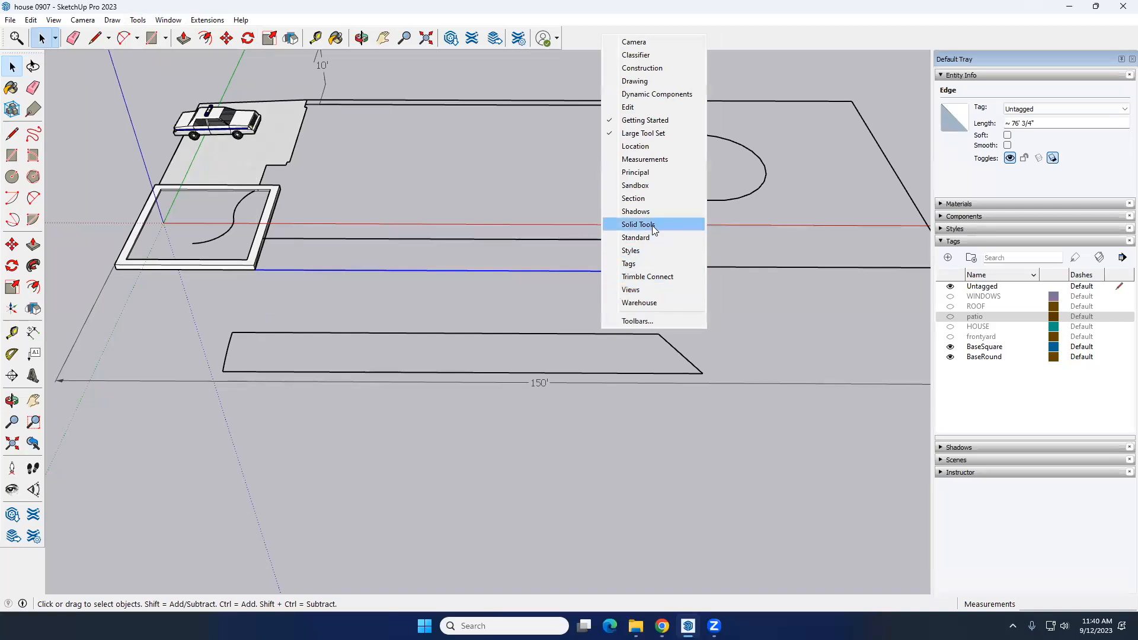
left_click(651, 186)
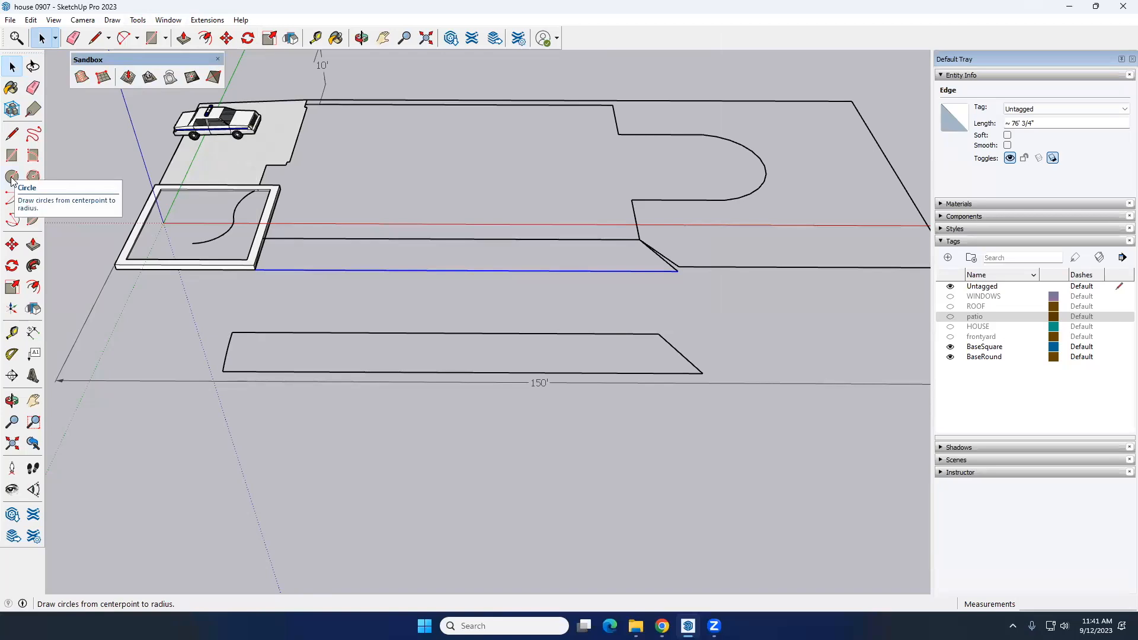
Make the frontyard tag visible and bring the front lawn into view
left_click(951, 338)
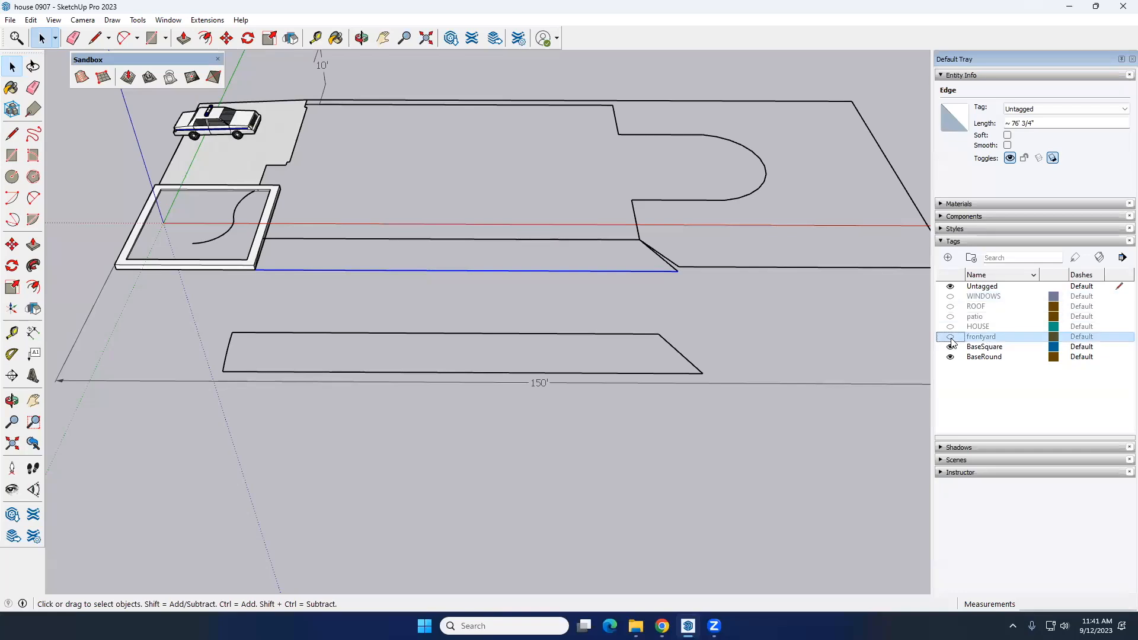
left_click(950, 337)
middle_click_drag(508, 312, 483, 213)
middle_click_drag(379, 350, 510, 290)
scroll(358, 299, "up", 3)
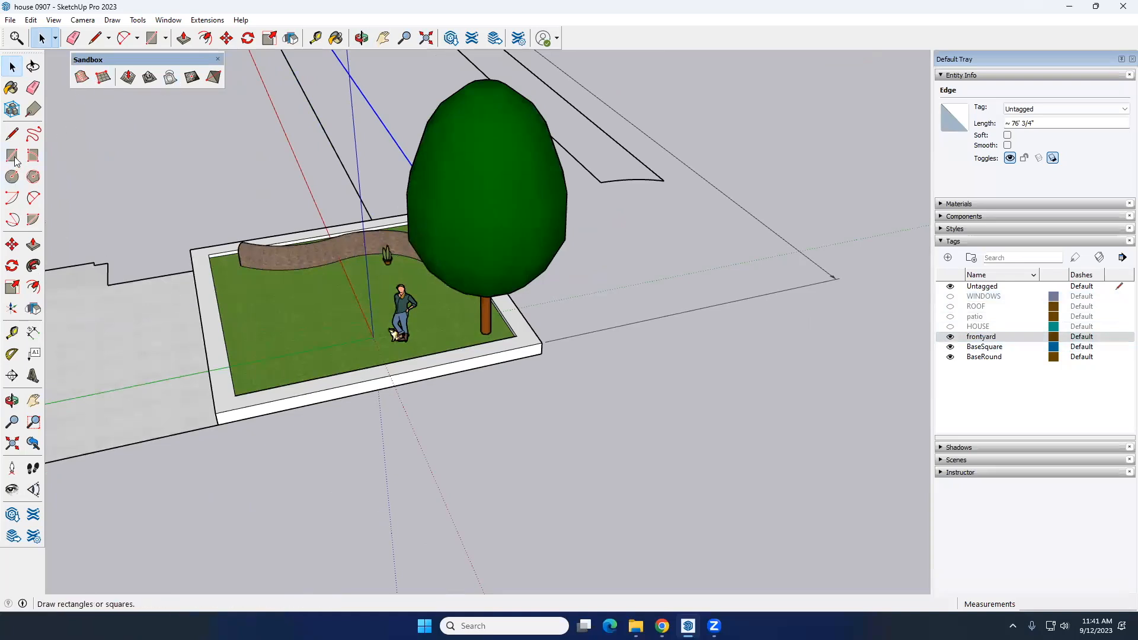
Draw three concentric circles on the front lawn, the inner about 1' 4" and the middle about 1' 10" in radius
left_click(12, 177)
scroll(290, 315, "up", 3)
scroll(262, 300, "up", 1)
left_click(260, 301)
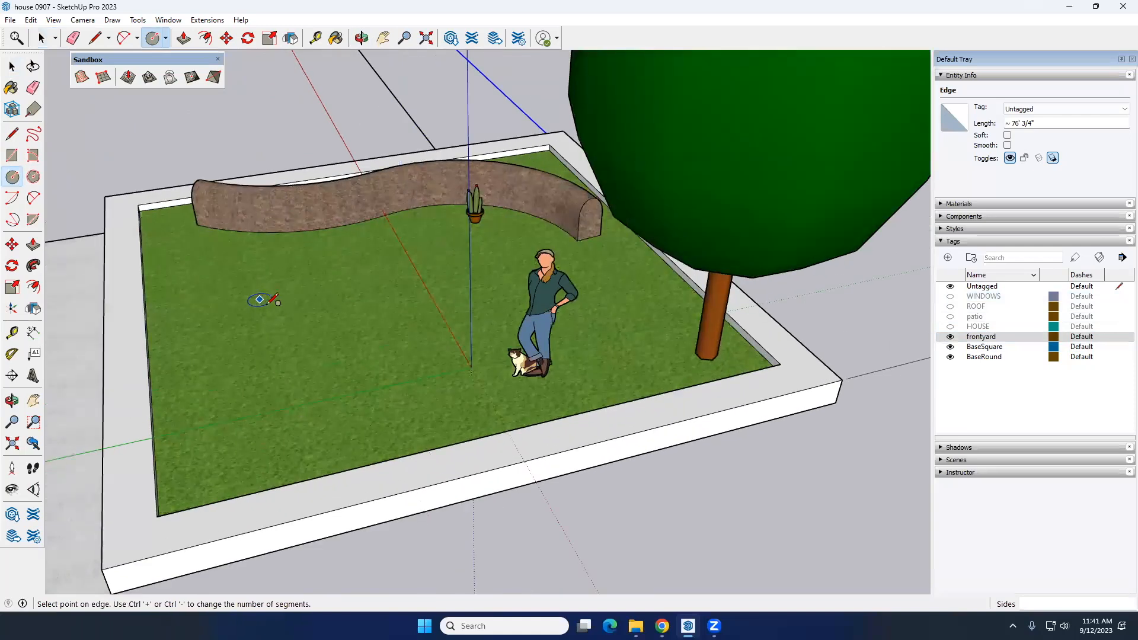
left_click(321, 296)
scroll(259, 299, "up", 2)
left_click(266, 301)
left_click(307, 325)
left_click(266, 301)
left_click(304, 328)
Copy the innermost circle about 1' 6" upward above the lawn
key("space")
middle_click_drag(251, 293, 273, 273)
key("m")
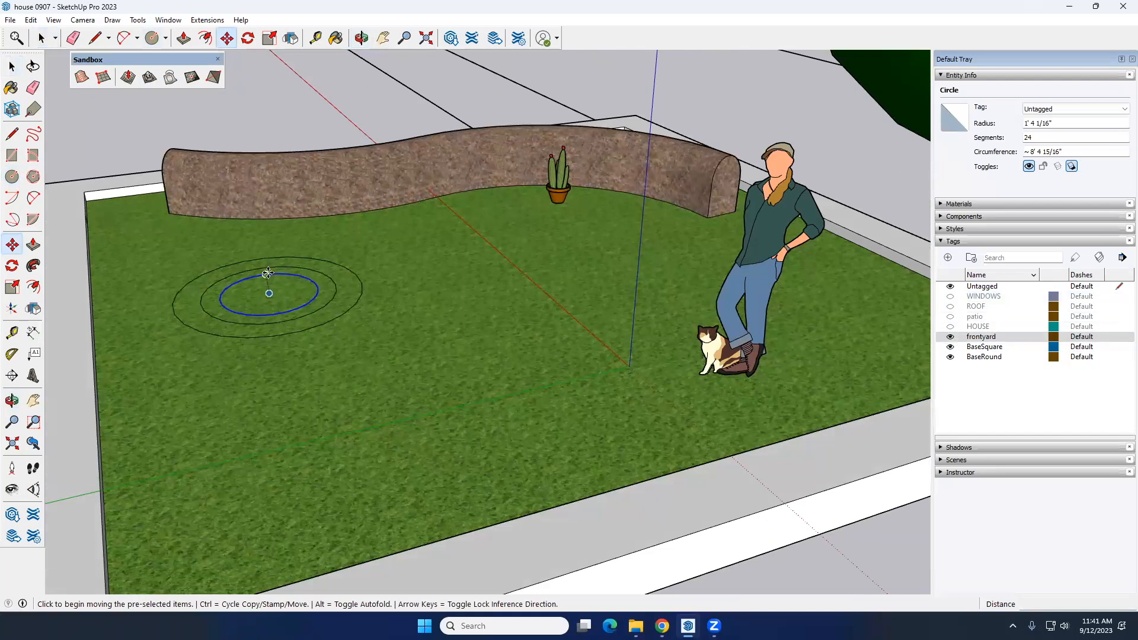
left_click(268, 273)
middle_click_drag(259, 230, 288, 204)
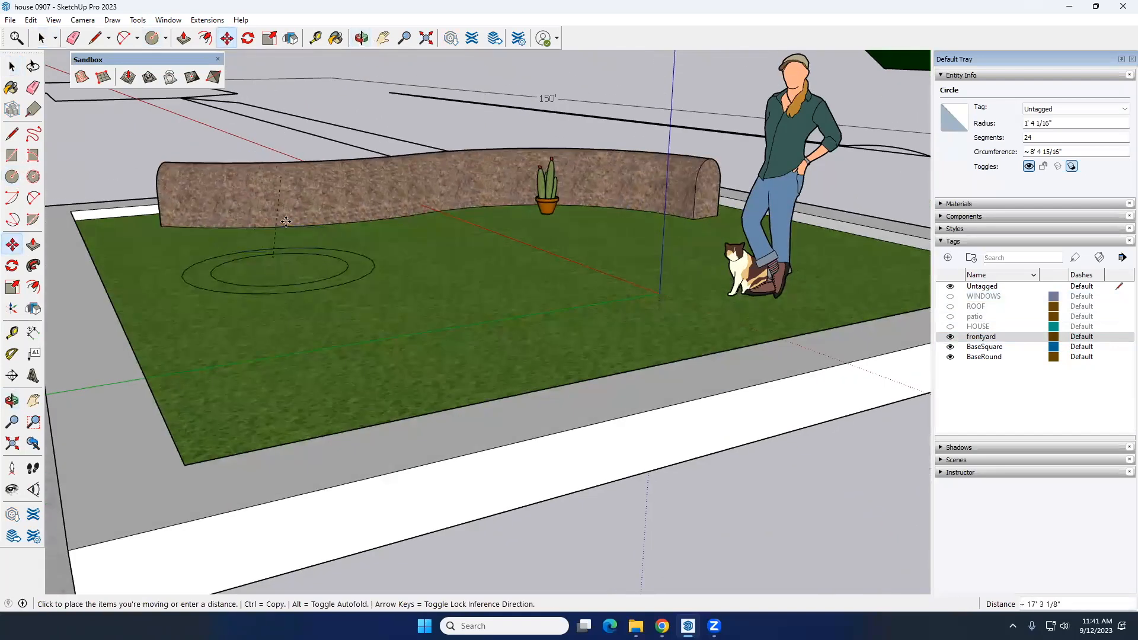
key("ctrl")
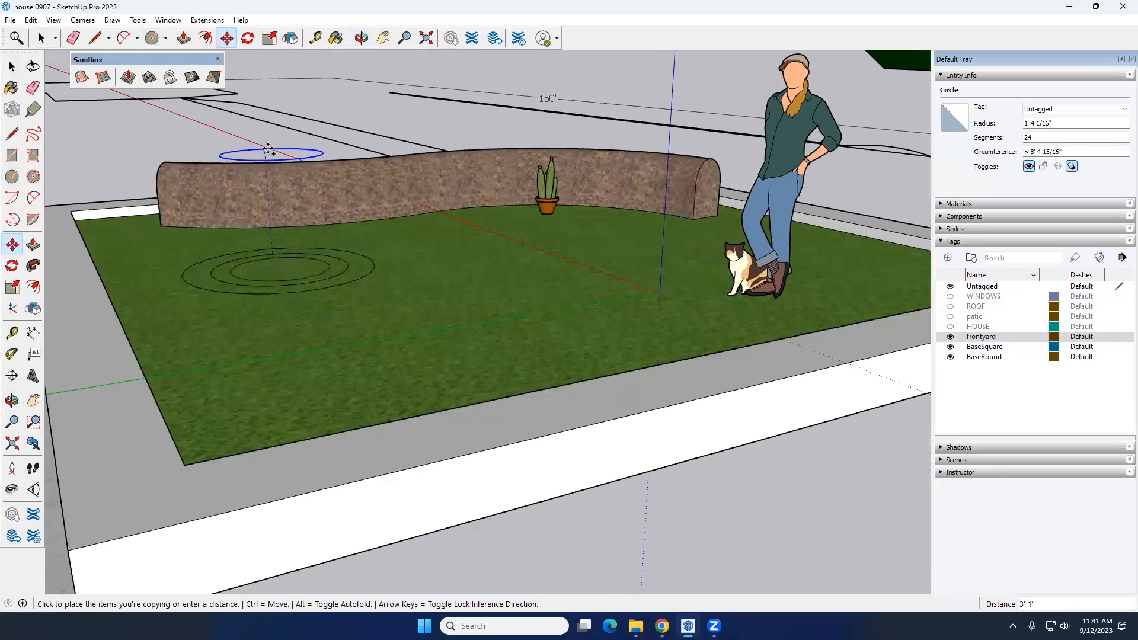
left_click(272, 188)
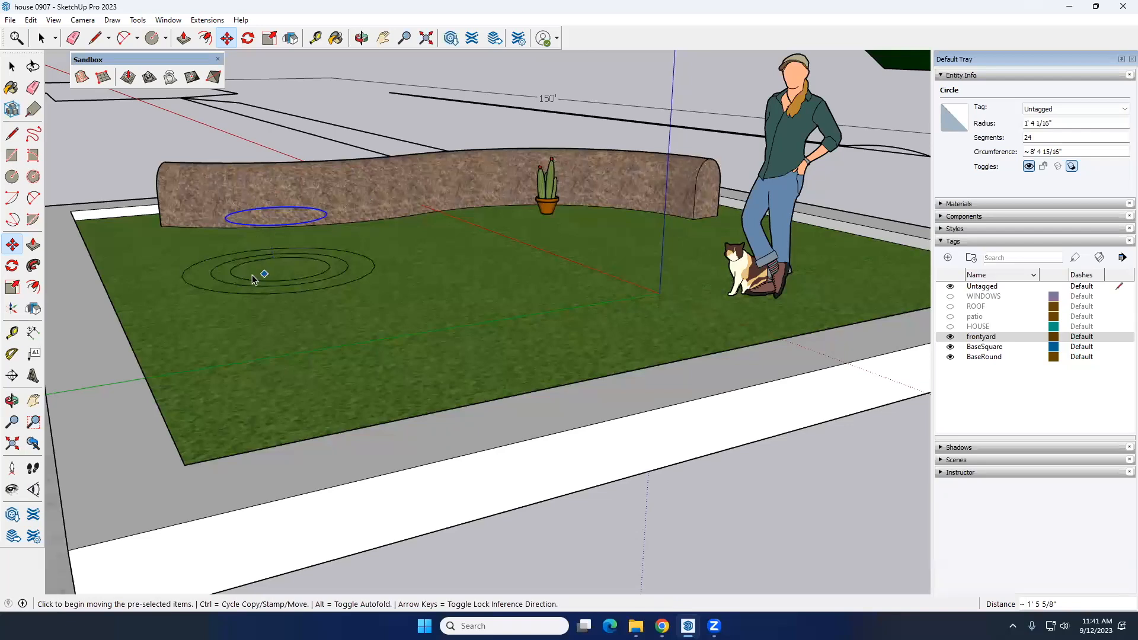
key("space")
Copy the middle circle about 3' 5" straight up, above the small raised circle
left_click(215, 274)
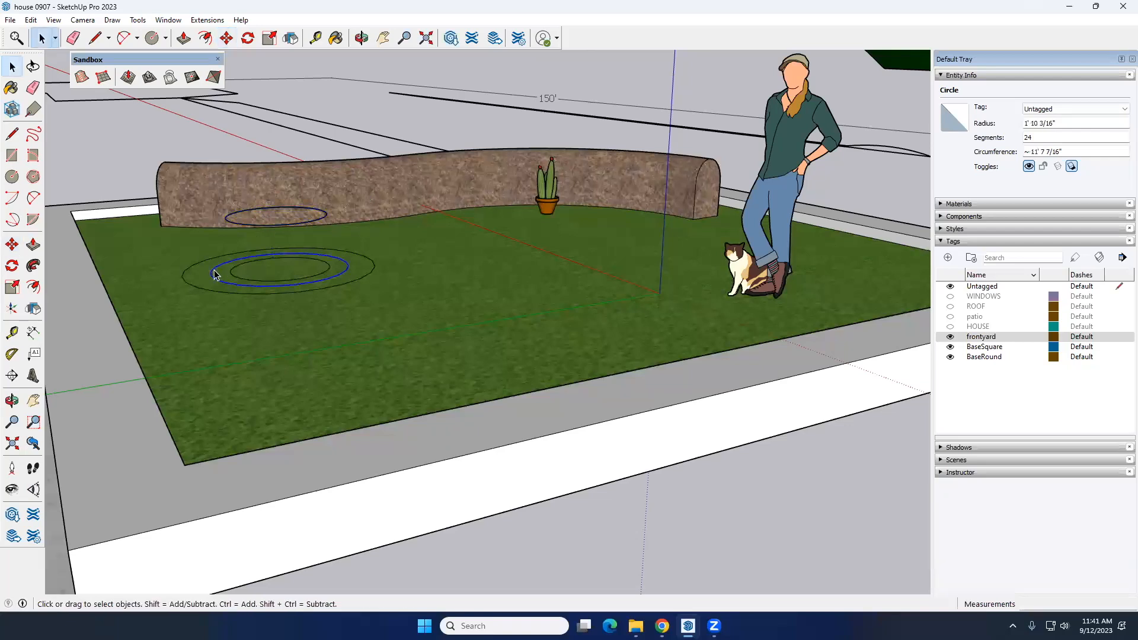
key("m")
key("ctrl")
left_click(215, 267)
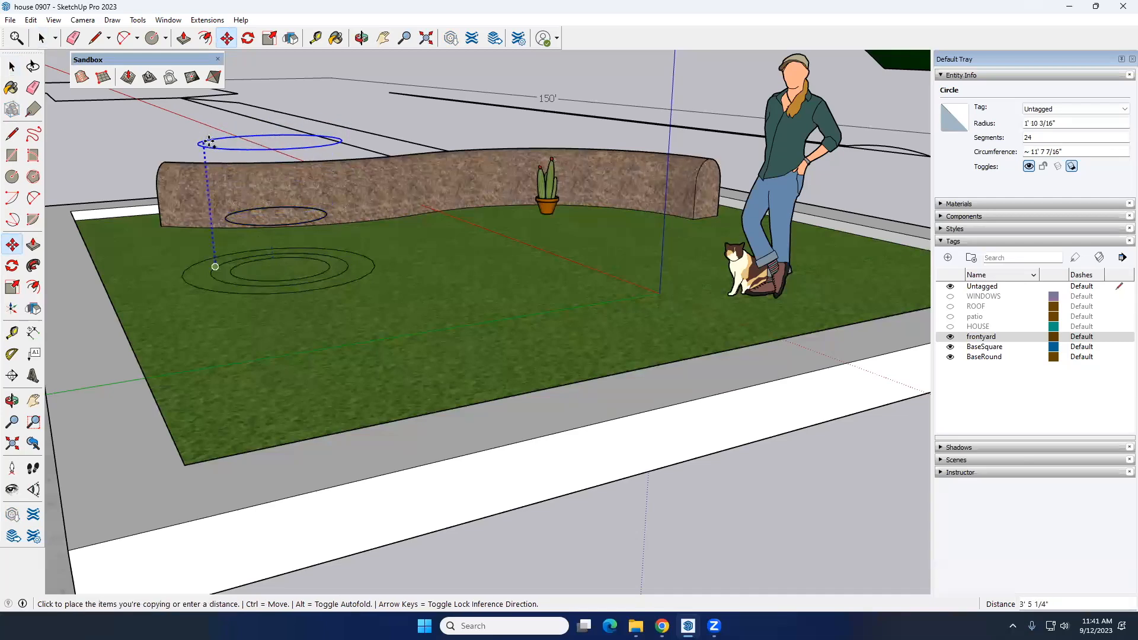
left_click(205, 137)
key("space")
Try to create a terrain from contours without any circles selected
scroll(301, 247, "down", 2)
scroll(301, 247, "down", 4)
scroll(251, 262, "up", 8)
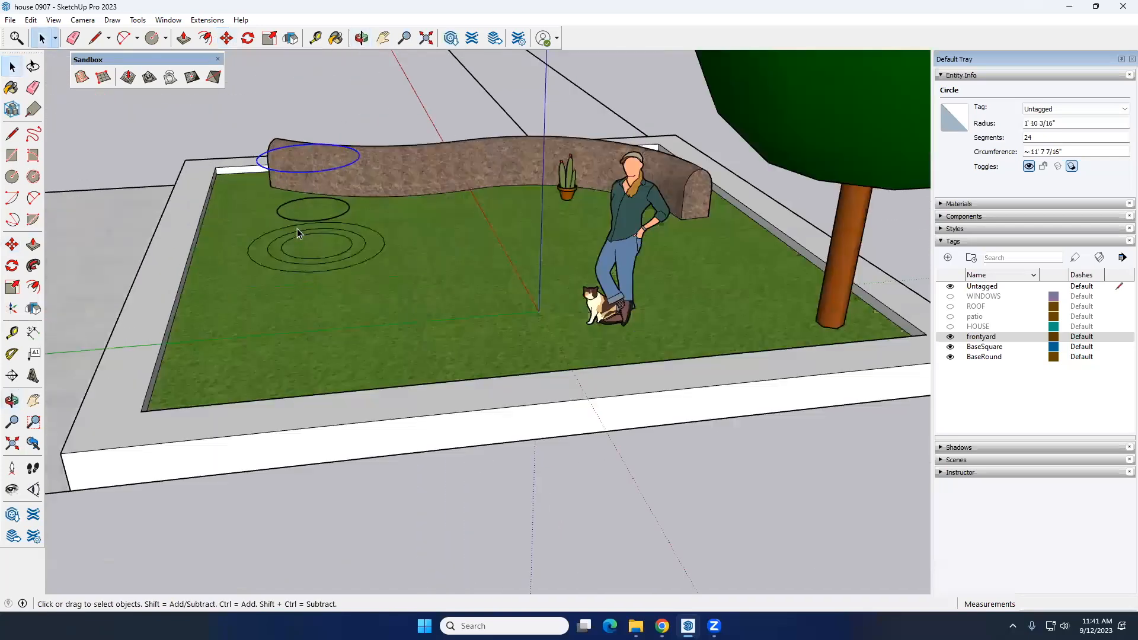
left_click(273, 84)
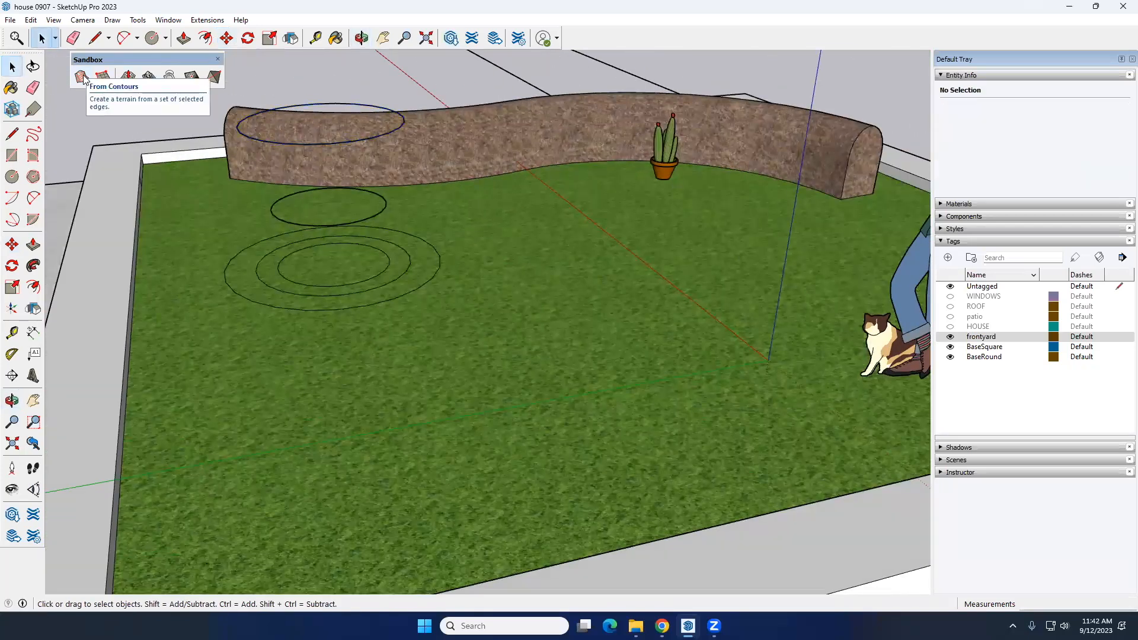
left_click(82, 77)
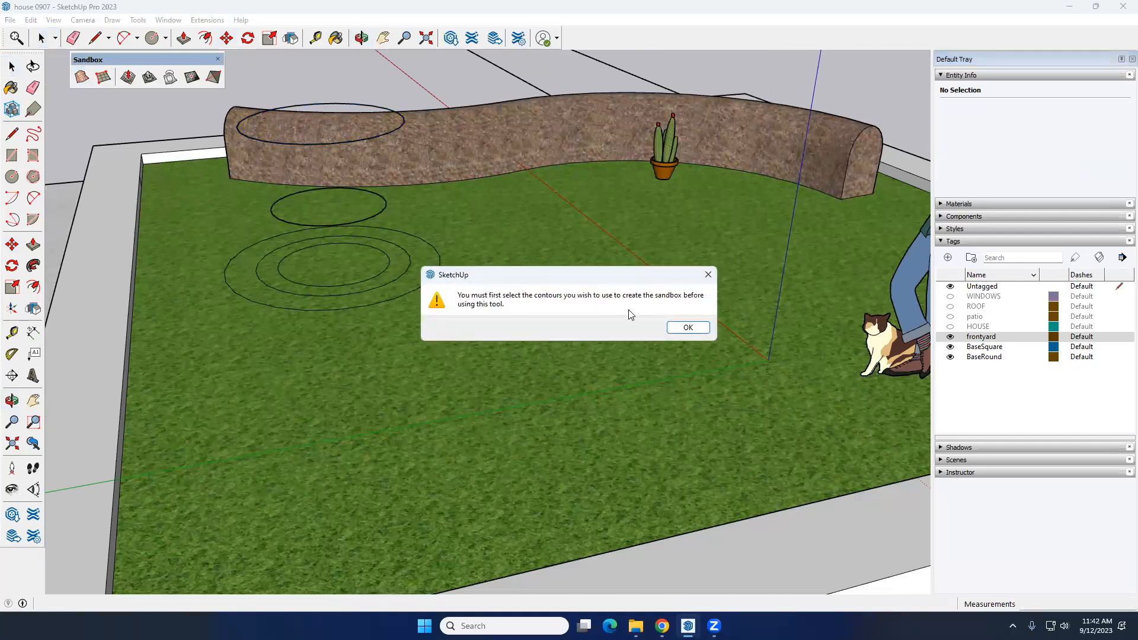
left_click(687, 327)
Create a terrain from contours using the lawn's outermost circle and both raised circles, inspect its shape and undo it
left_click(238, 255)
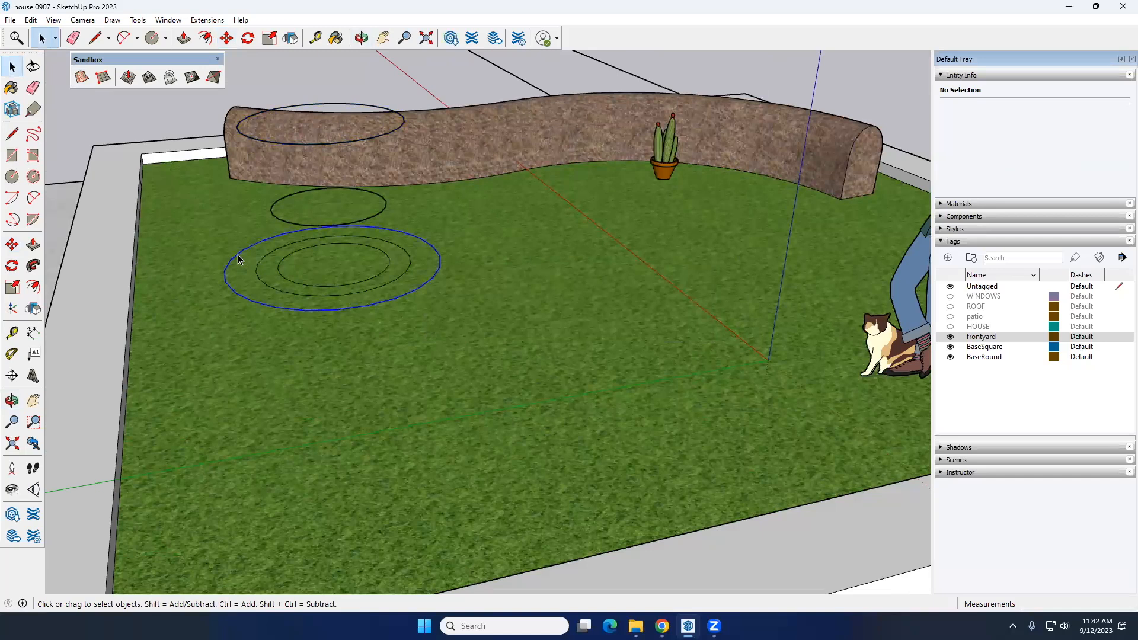
left_click(272, 205, "shift")
left_click(305, 106, "shift")
middle_click_drag(295, 128, 278, 110)
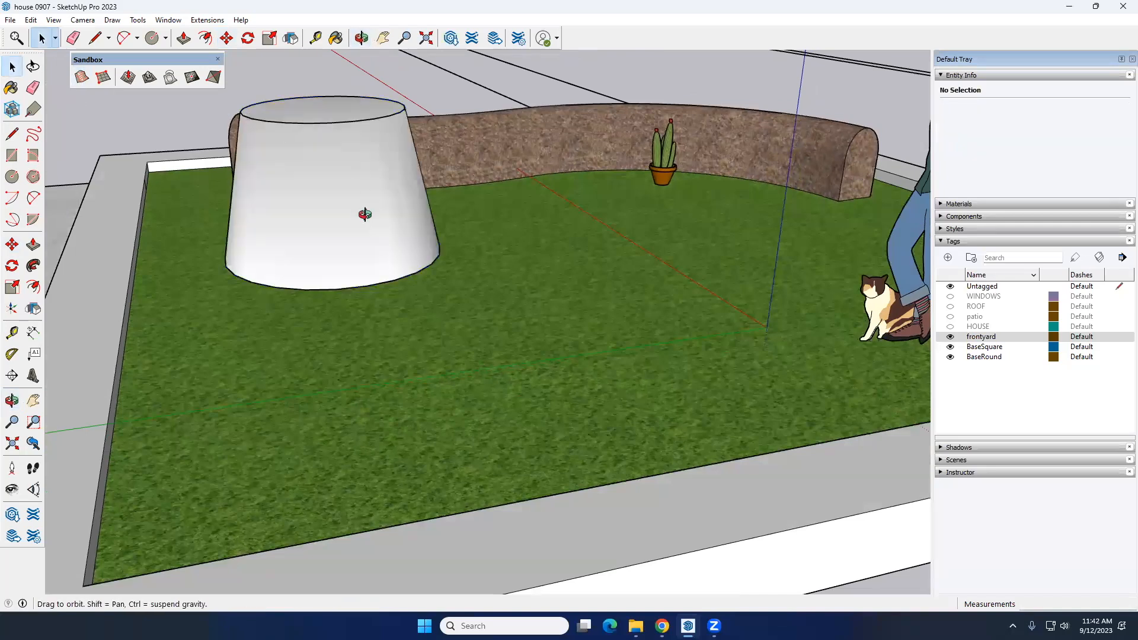
middle_click_drag(358, 210, 383, 205)
middle_click_drag(344, 239, 357, 220)
scroll(386, 141, "up", 3)
scroll(383, 146, "up", 1)
scroll(381, 196, "down", 5)
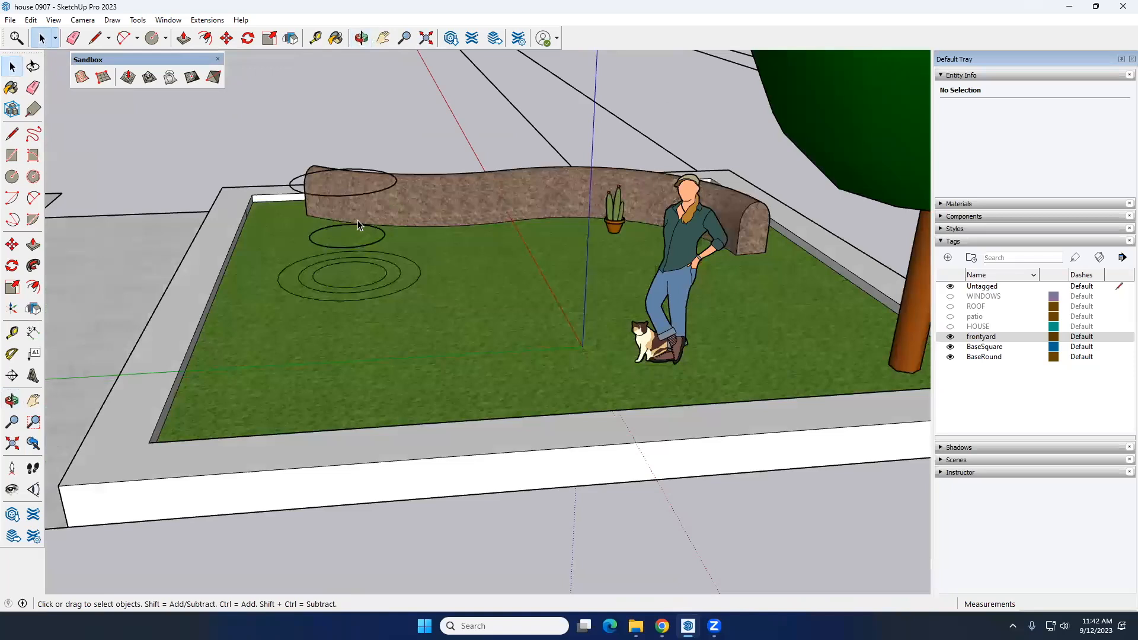
Move the larger raised circle down so it sits between the lawn circles and the smaller raised circle
scroll(304, 158, "up", 4)
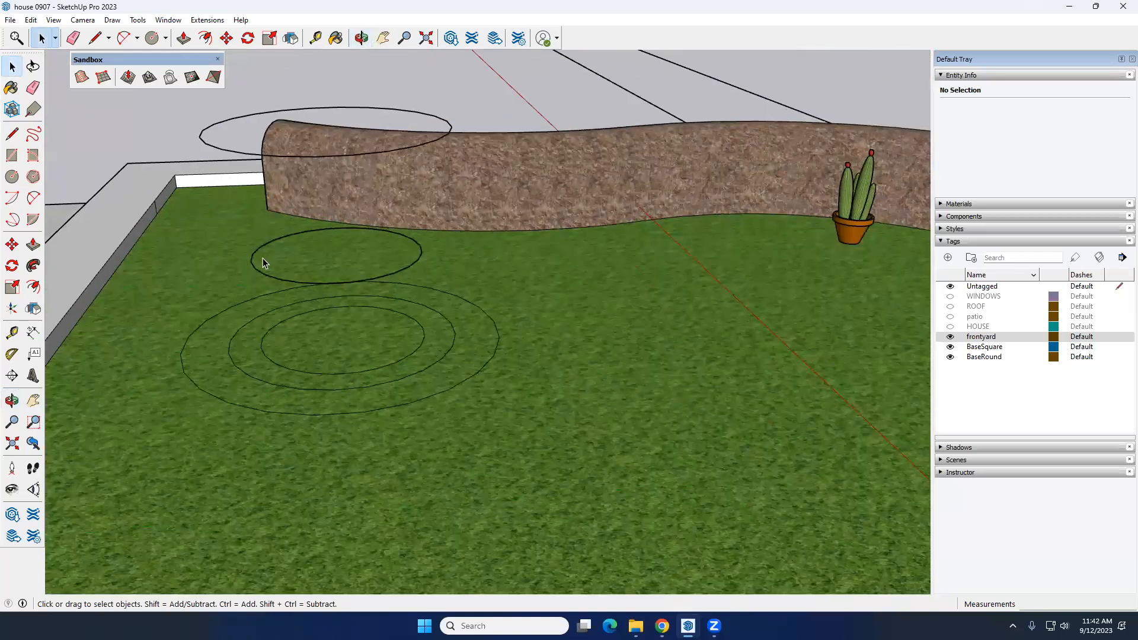
left_click(256, 259)
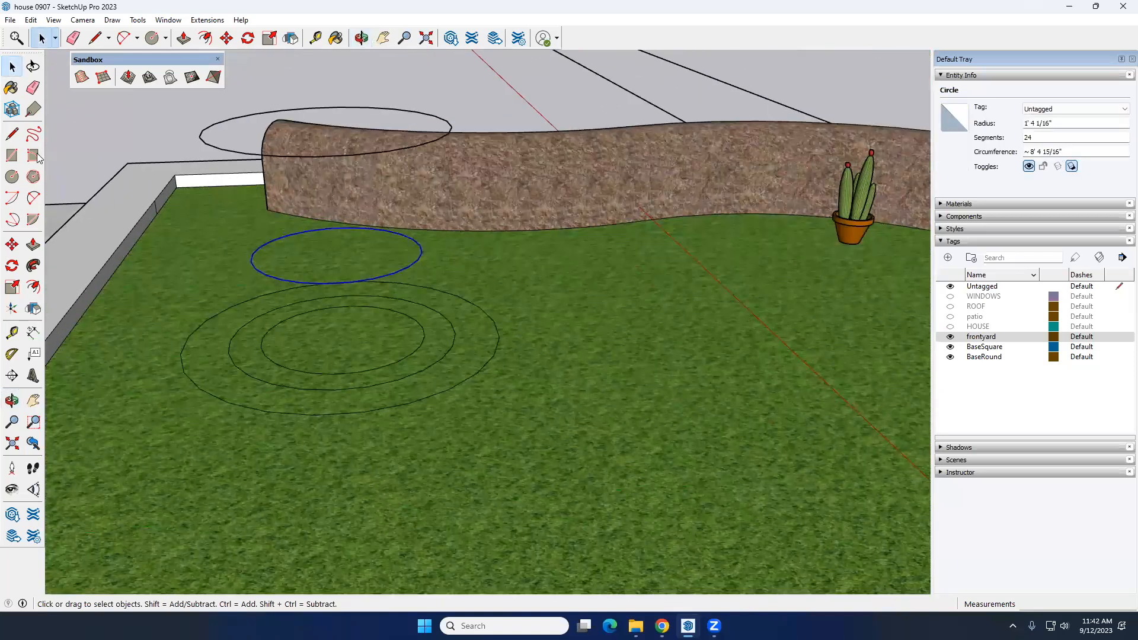
left_click(206, 132)
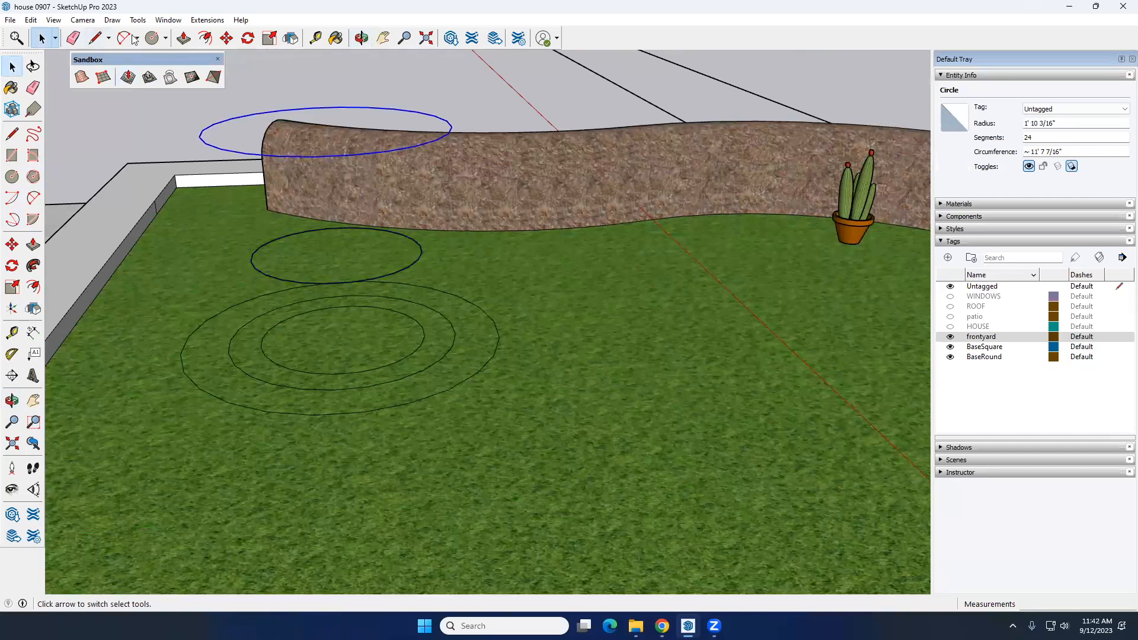
left_click(227, 38)
left_click(204, 133)
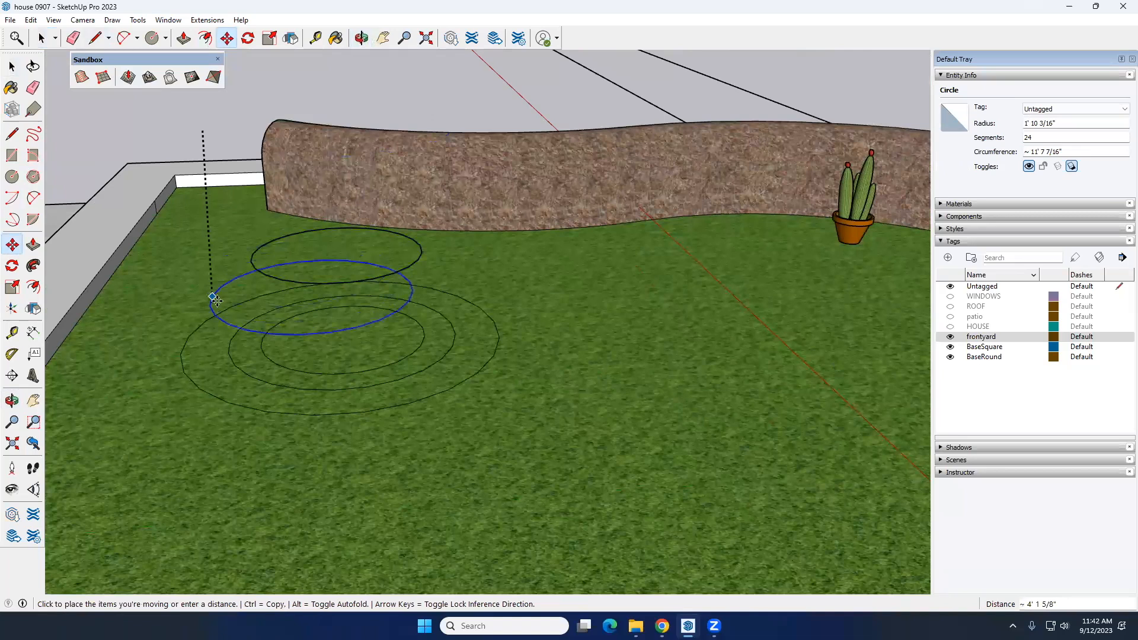
left_click(220, 305)
key("space")
Create a terrain from contours using the lawn's outermost circle and the two restacked circles, inspect its shape and undo it
middle_click_drag(246, 265, 288, 306)
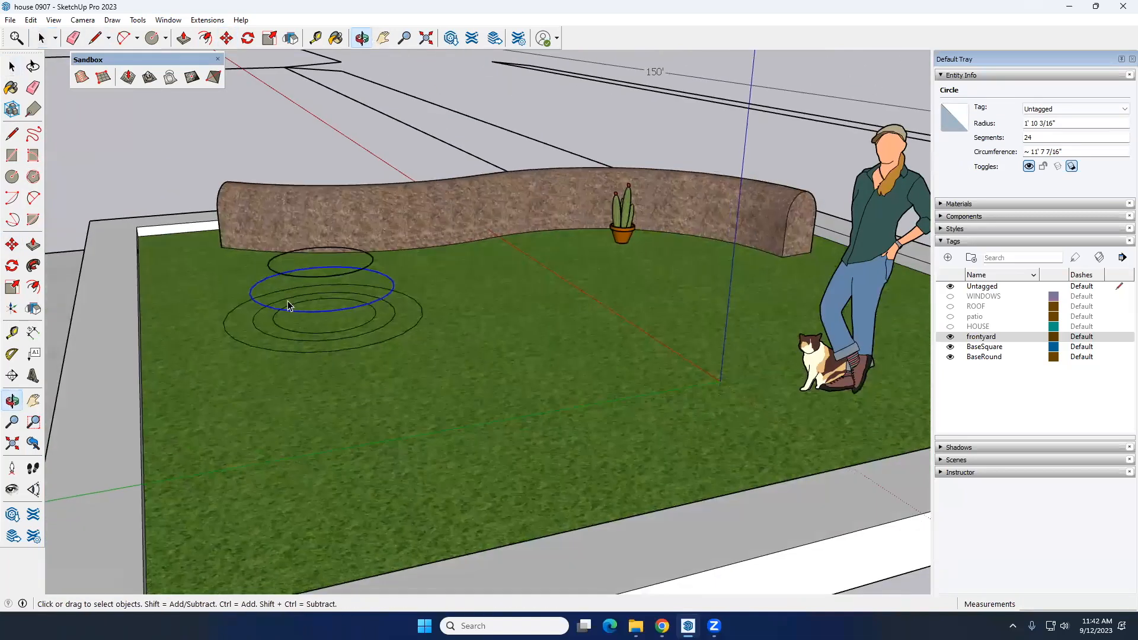
scroll(237, 314, "up", 3)
left_click(265, 283)
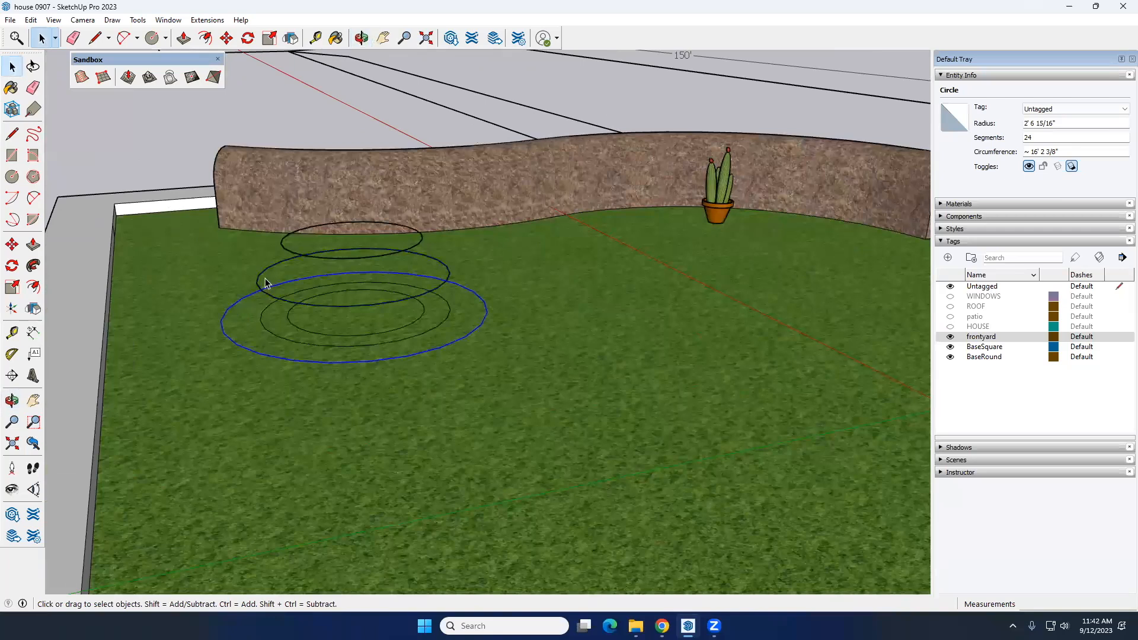
left_click(285, 243, "shift")
middle_click_drag(314, 305, 200, 205)
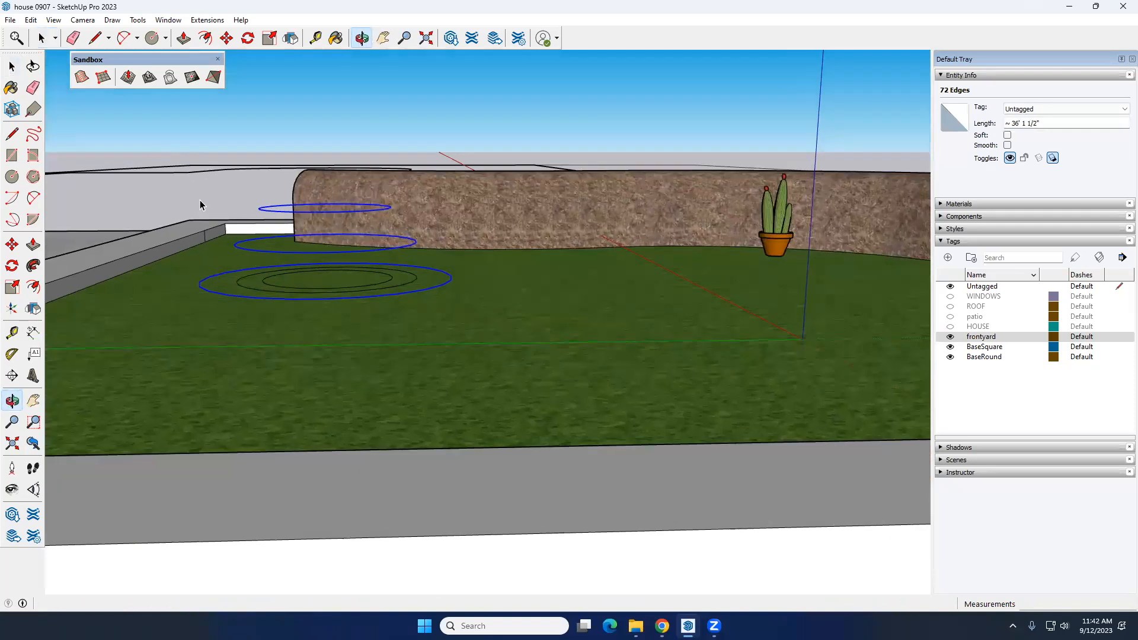
left_click(81, 77)
mouse_move(341, 272)
middle_mouse_down()
mouse_move(267, 303)
mouse_move(362, 267)
middle_mouse_up()
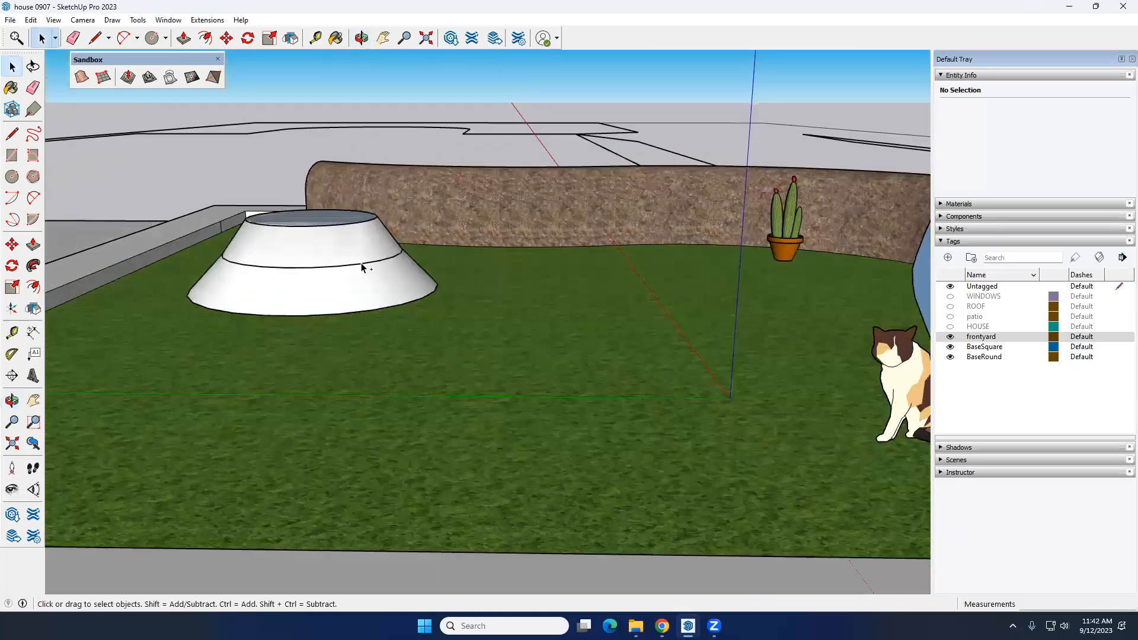
key("ctrl+z")
Repeat the terrain from contours with the same three stacked circles, view it from a higher angle and undo it
middle_click_drag(283, 289, 308, 269)
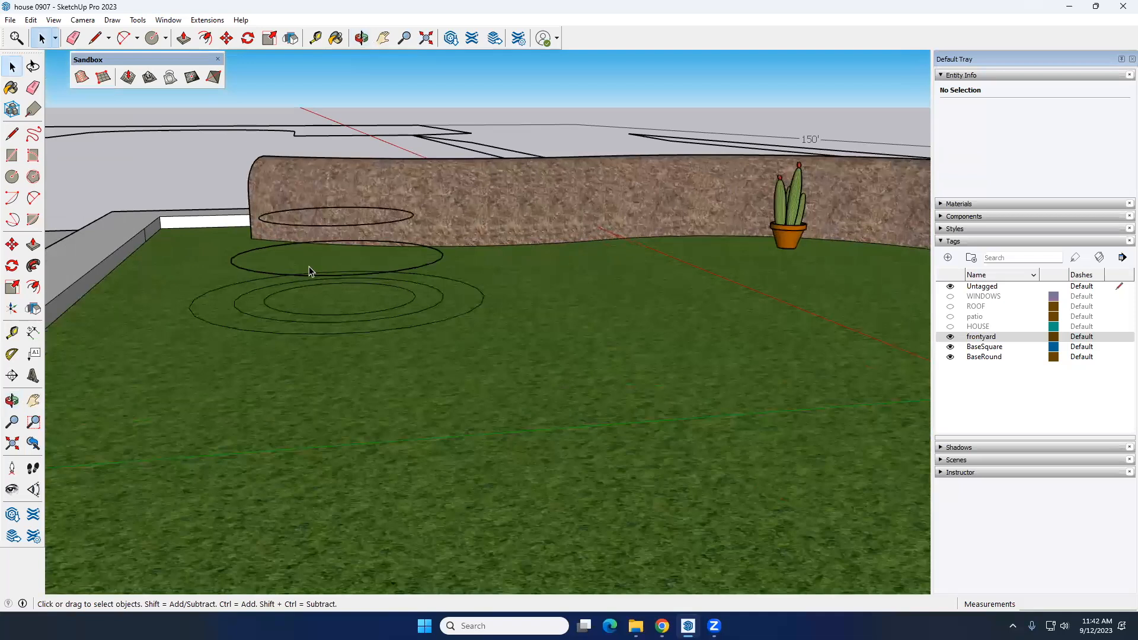
middle_click_drag(300, 268, 215, 293)
left_click(215, 297)
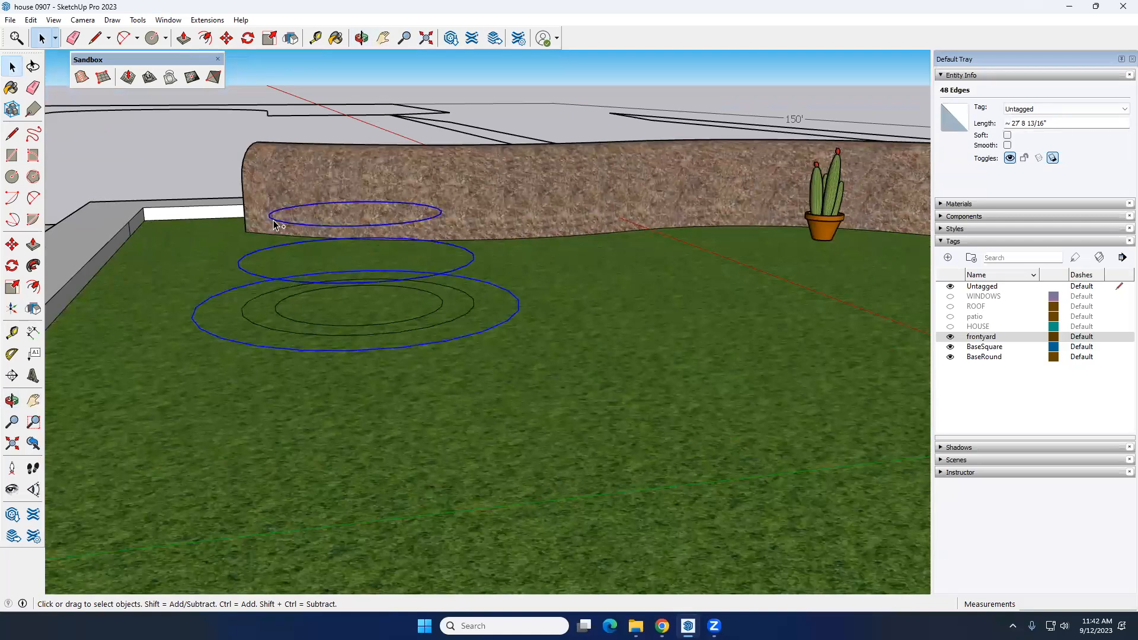
left_click(84, 78)
middle_click_drag(348, 297, 310, 310)
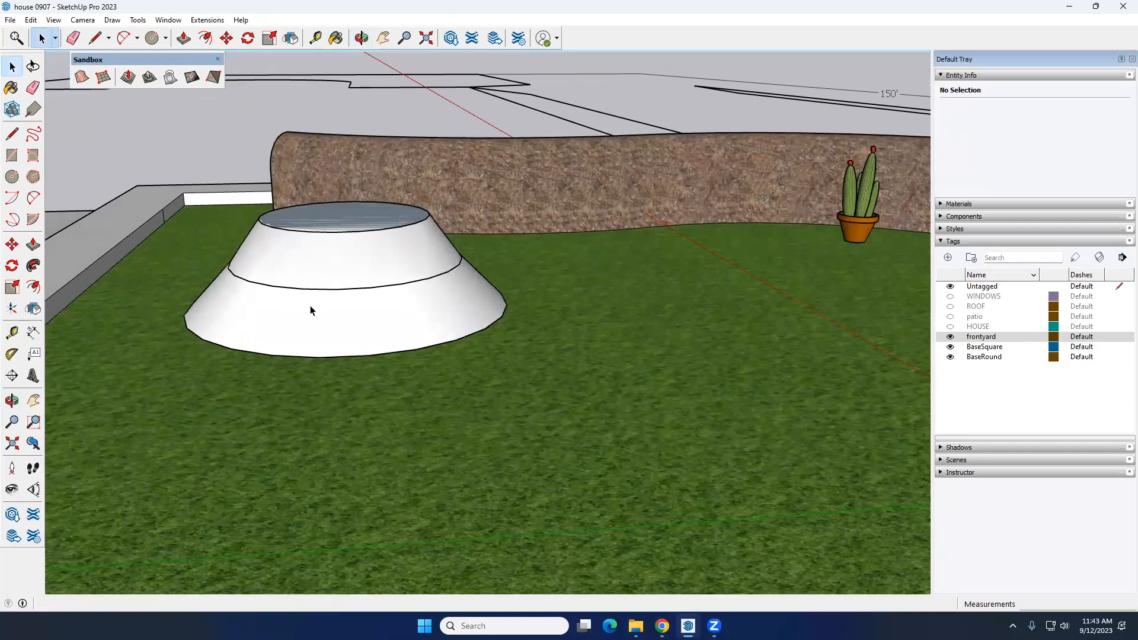
key("ctrl+z")
Try to copy the lawn's outermost circle and both raised circles together straight up
left_click(286, 357)
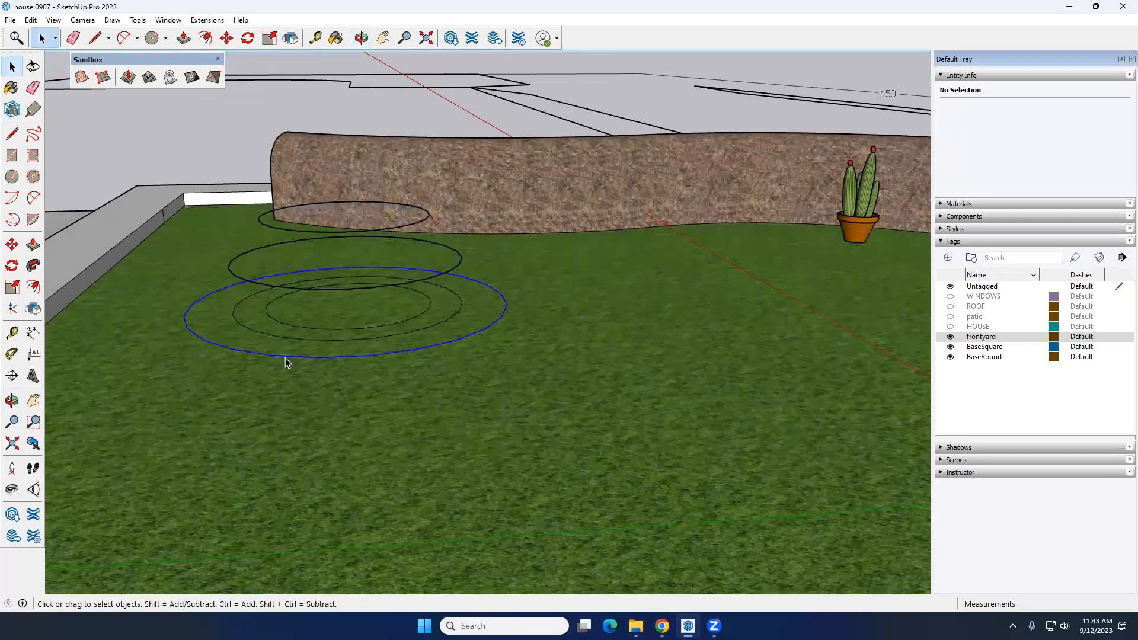
left_click(232, 271, "shift")
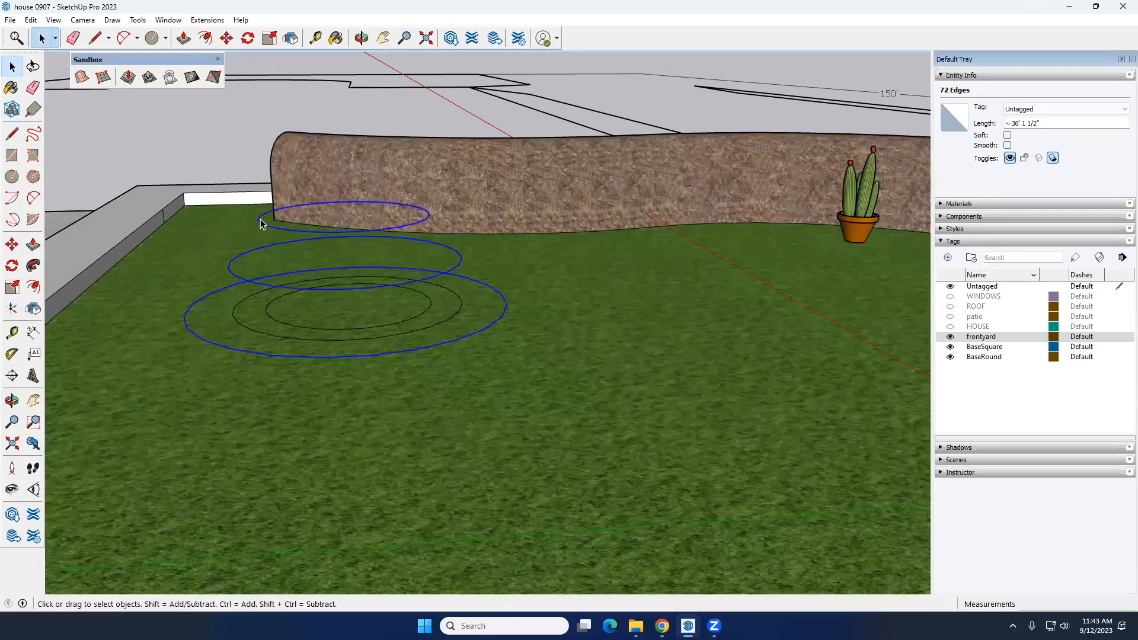
middle_click_drag(263, 225, 318, 224)
key("m")
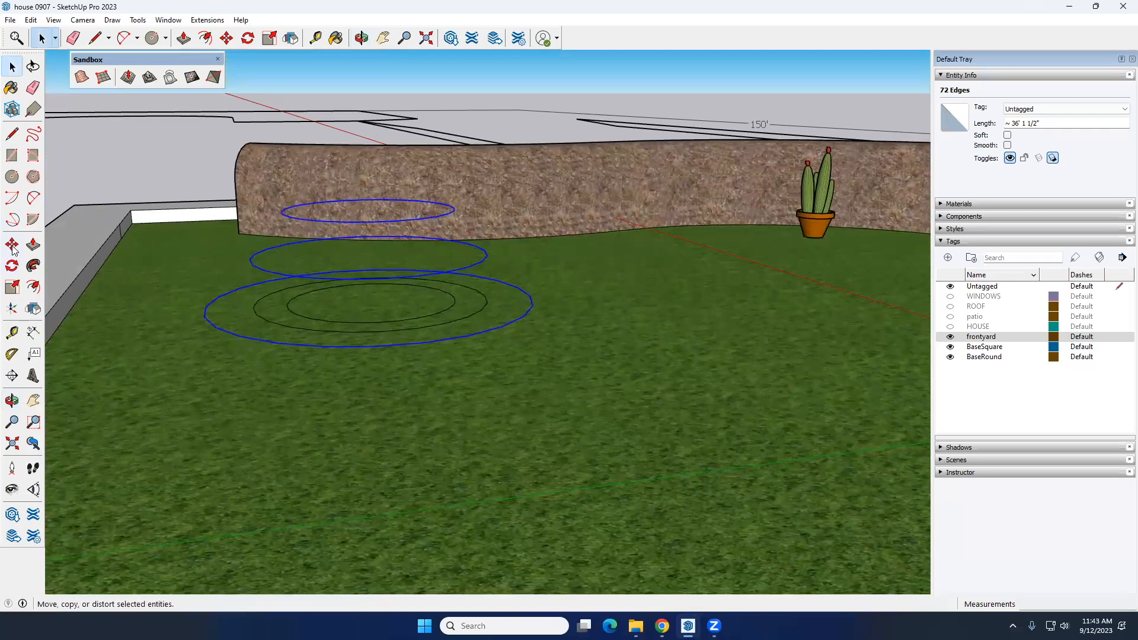
key("ctrl")
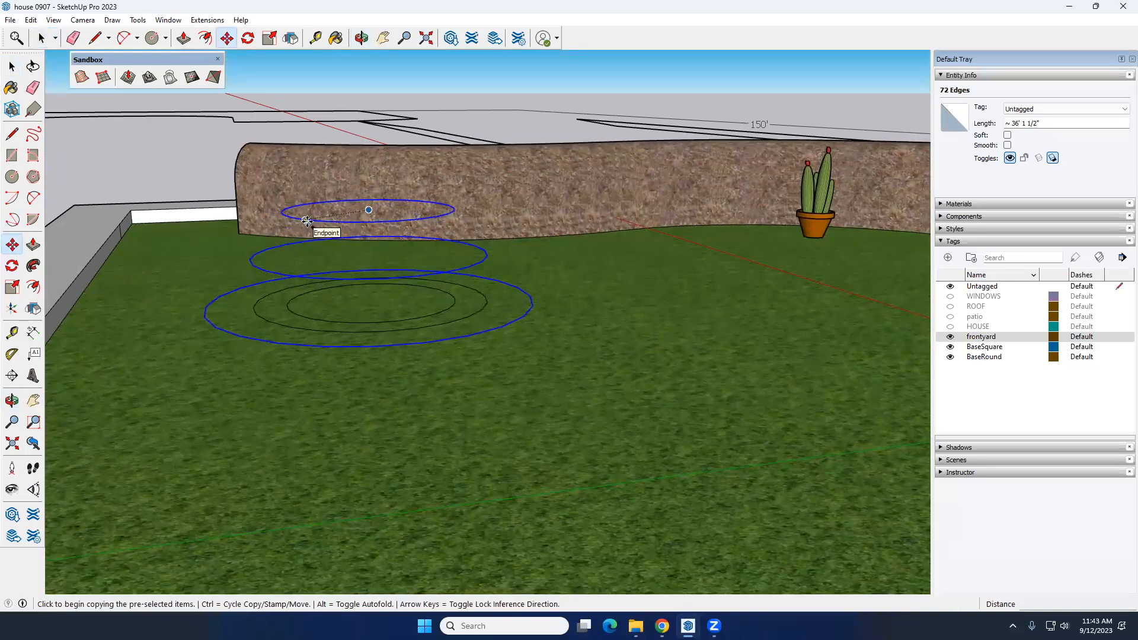
left_click(305, 219)
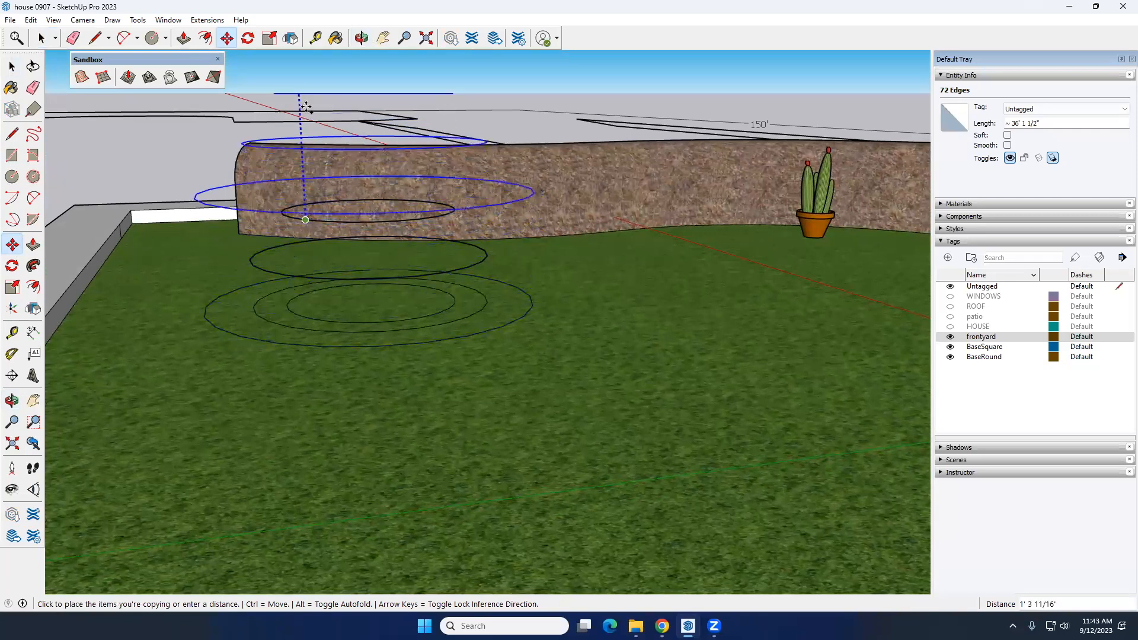
key("Escape")
key("space")
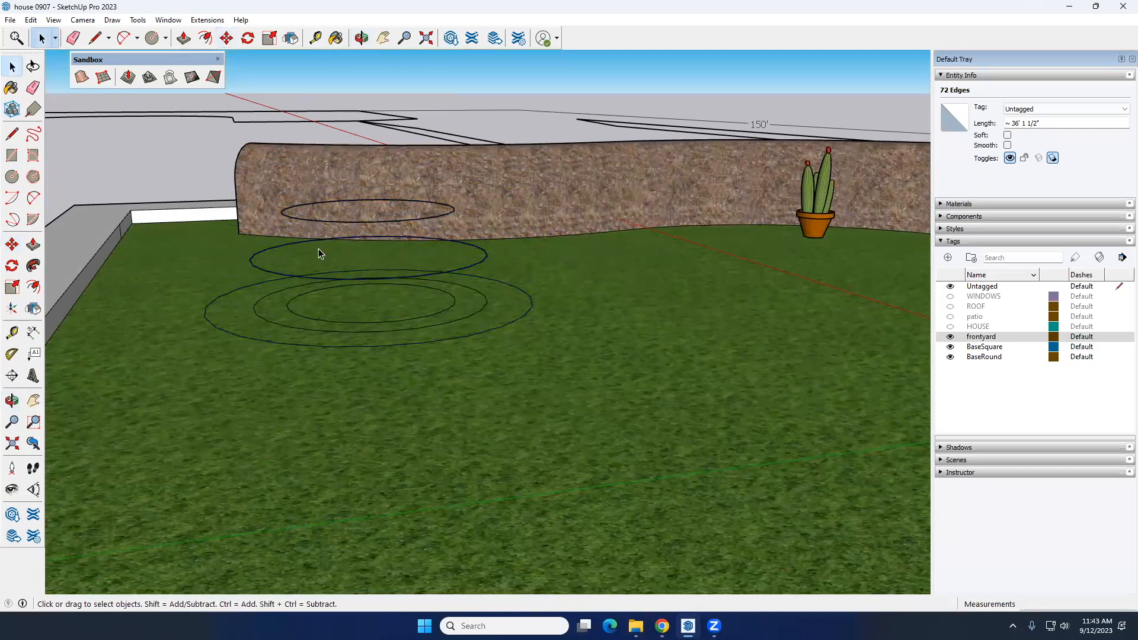
Try to copy only the lawn's innermost circle straight up above the raised circles
middle_click_drag(308, 288, 275, 322)
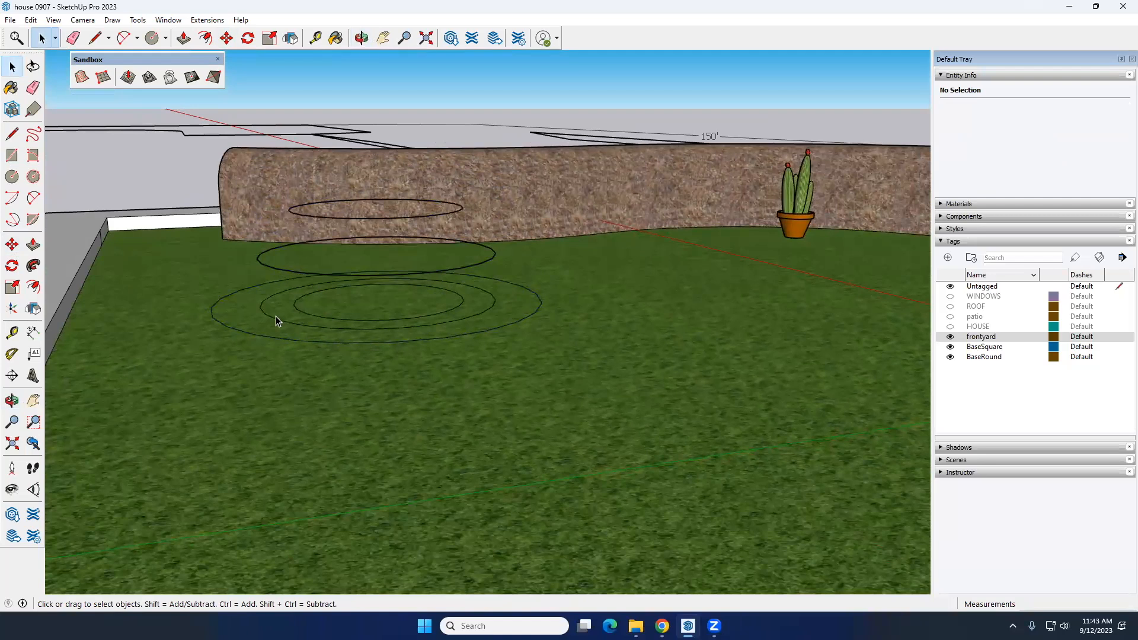
left_click(303, 317)
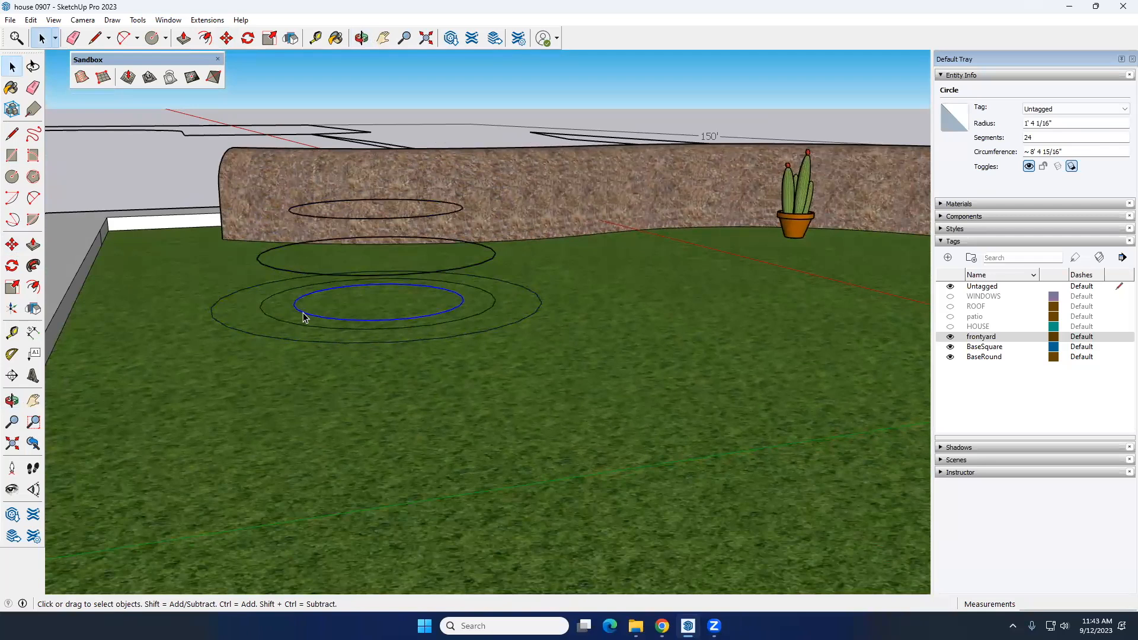
key("m")
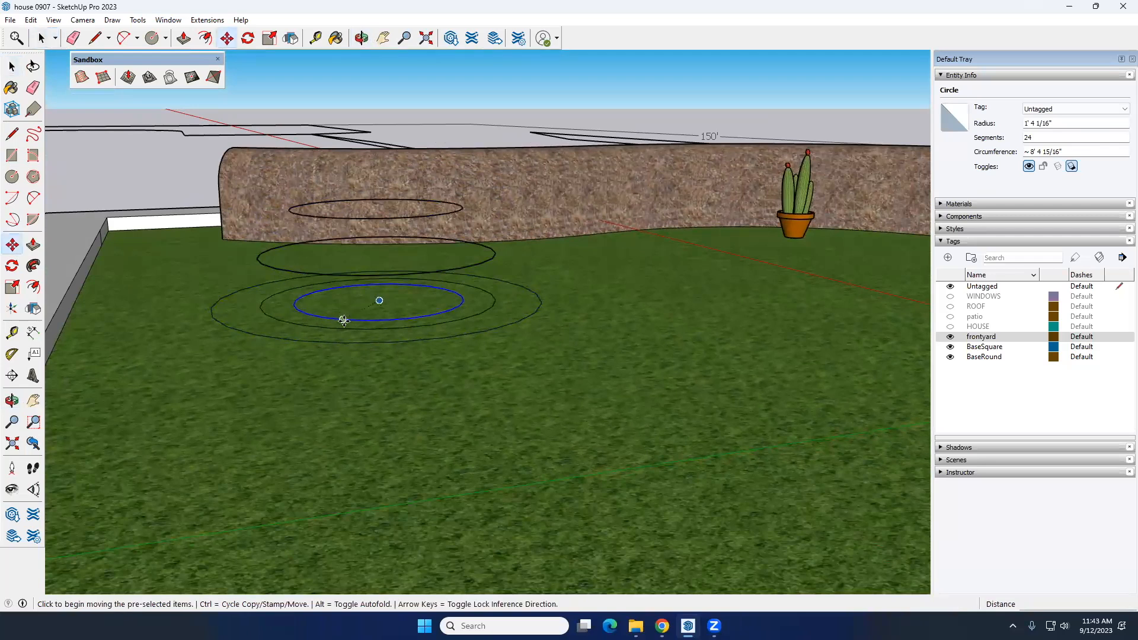
left_click(343, 320)
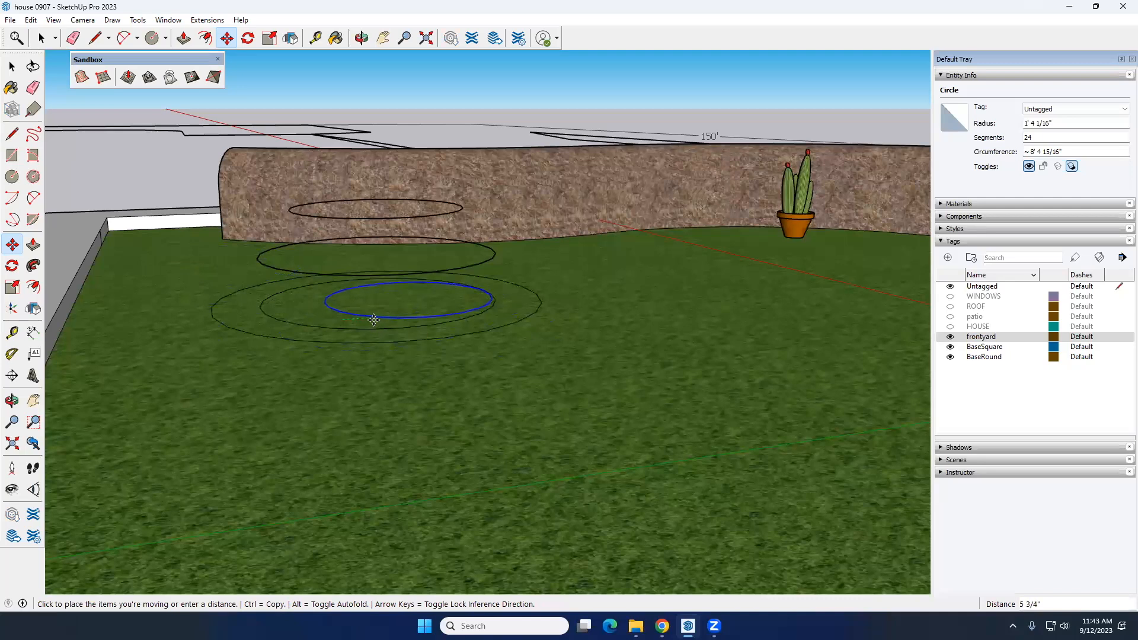
key("ctrl")
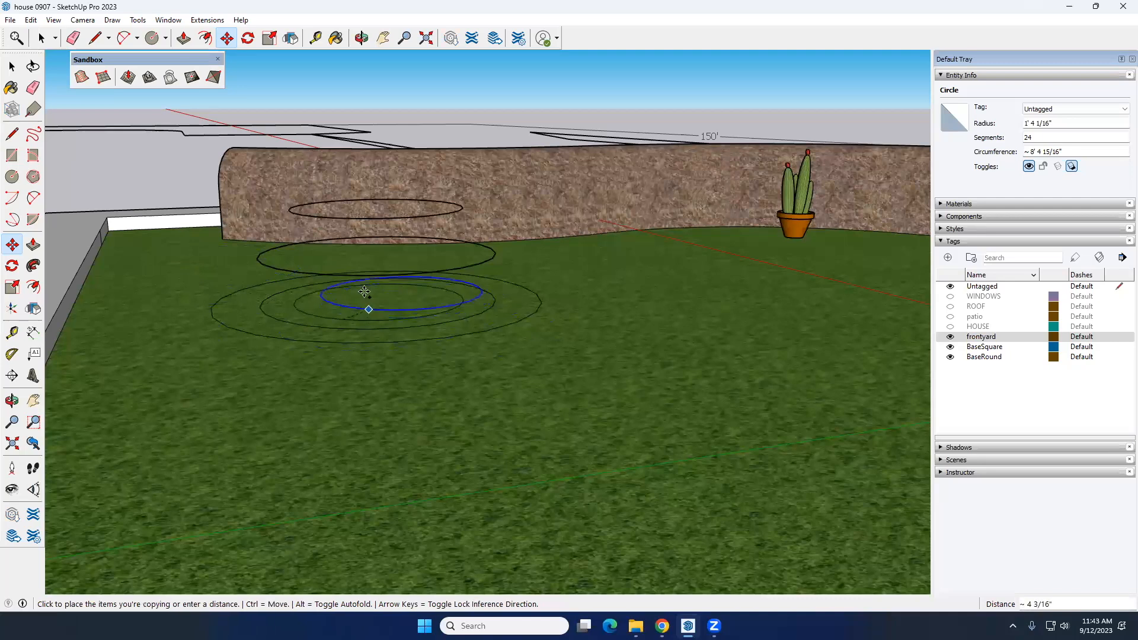
middle_click_drag(311, 197, 388, 163)
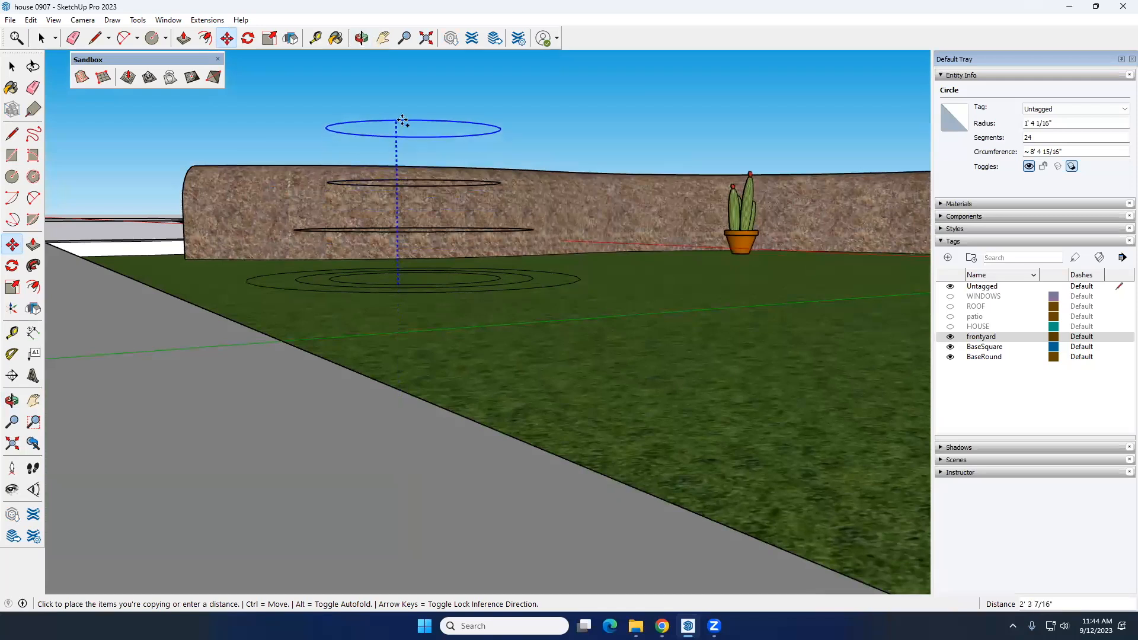
key("Escape")
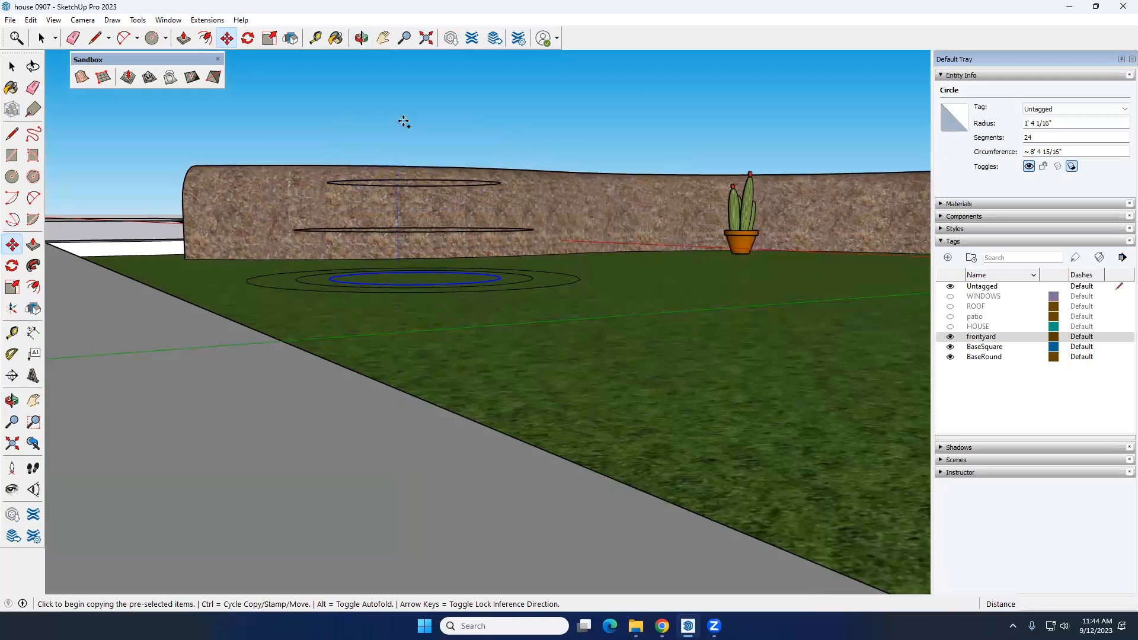
key("space")
Delete the innermost and middle circles lying flat on the lawn
middle_click_drag(409, 300, 358, 328)
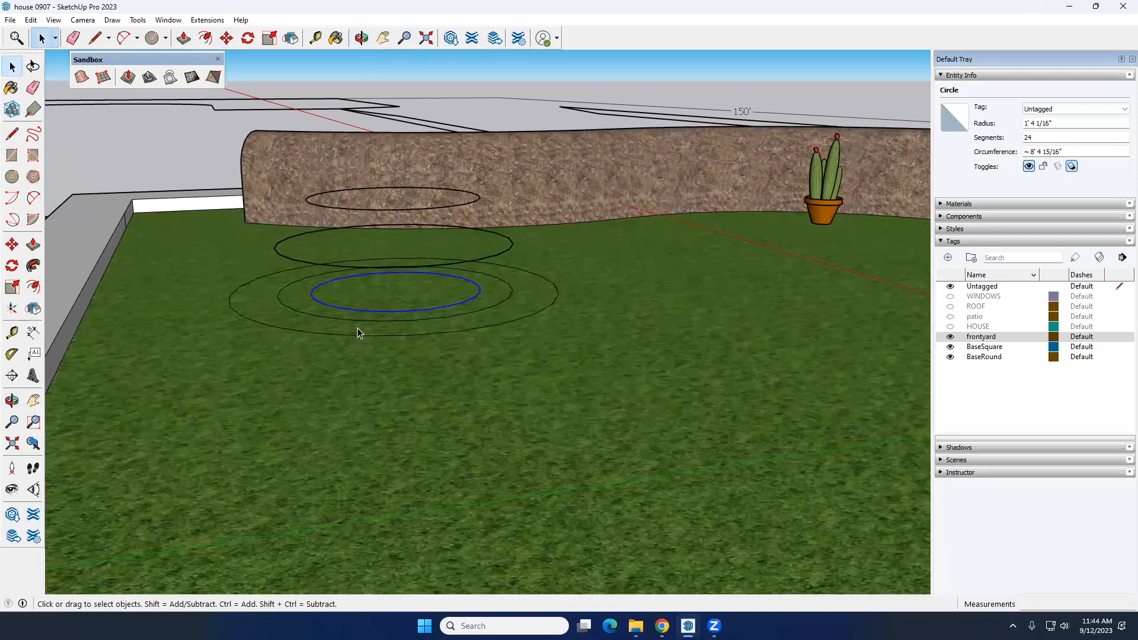
scroll(357, 299, "down", 3)
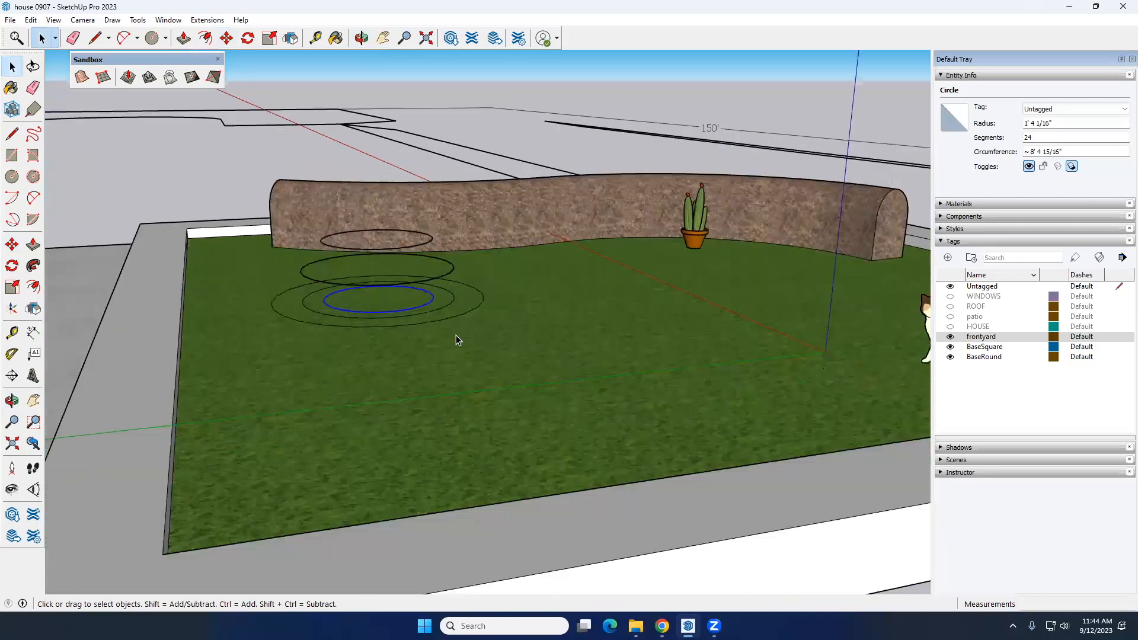
middle_click_drag(456, 336, 432, 353)
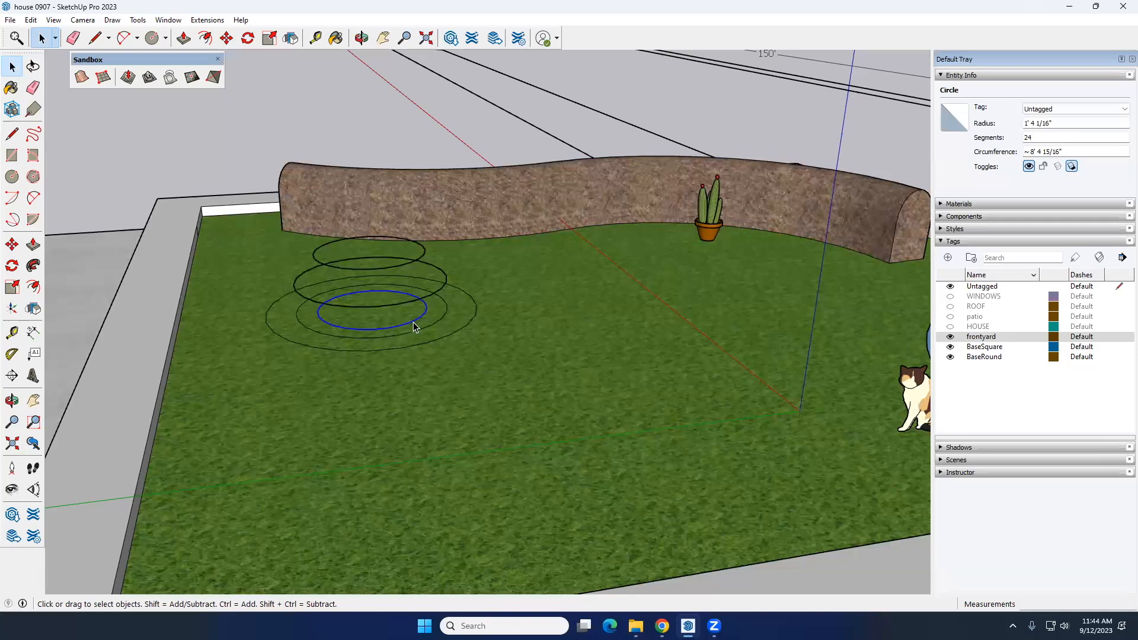
scroll(414, 322, "up", 2)
left_click(438, 325)
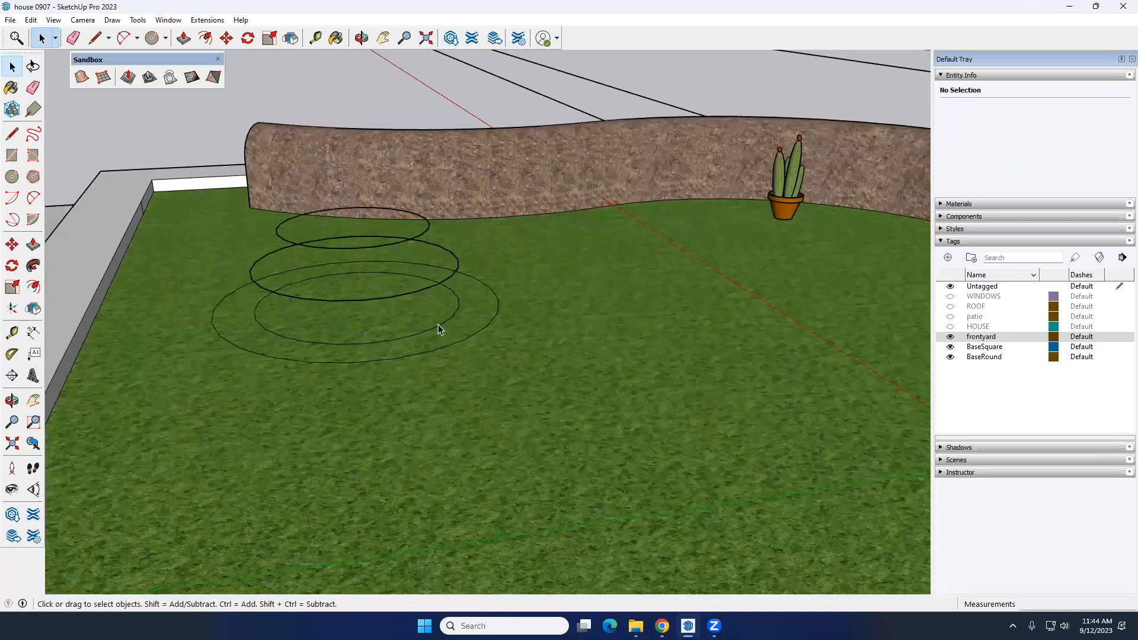
key("Delete")
Create a terrain from contours using the remaining lawn circle and both raised circles
middle_click_drag(440, 326, 326, 332)
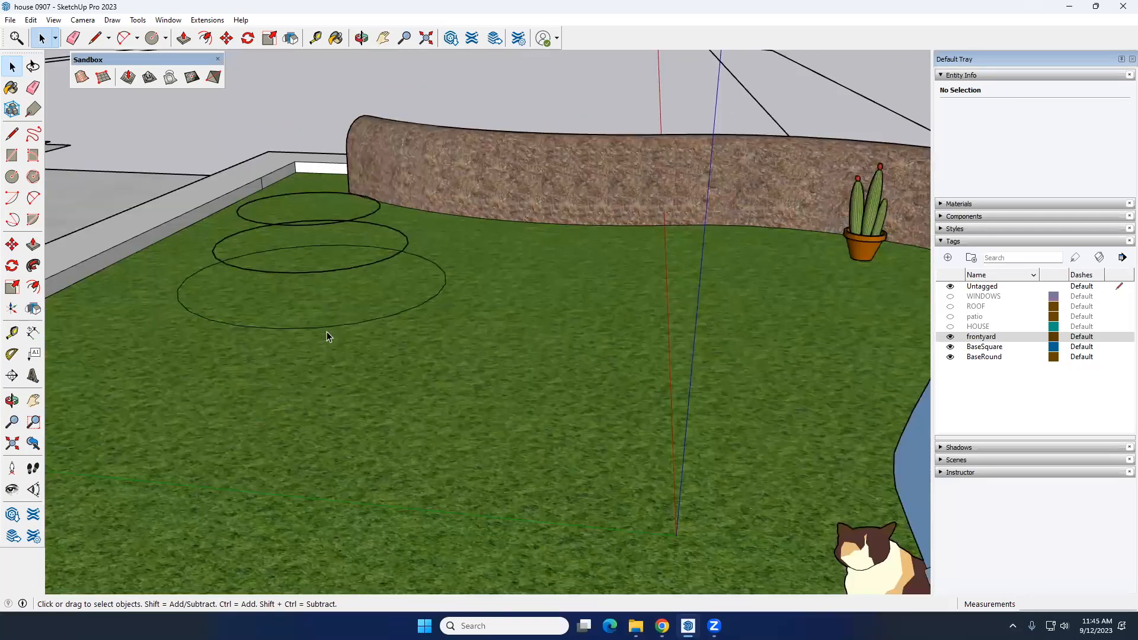
left_click(330, 326)
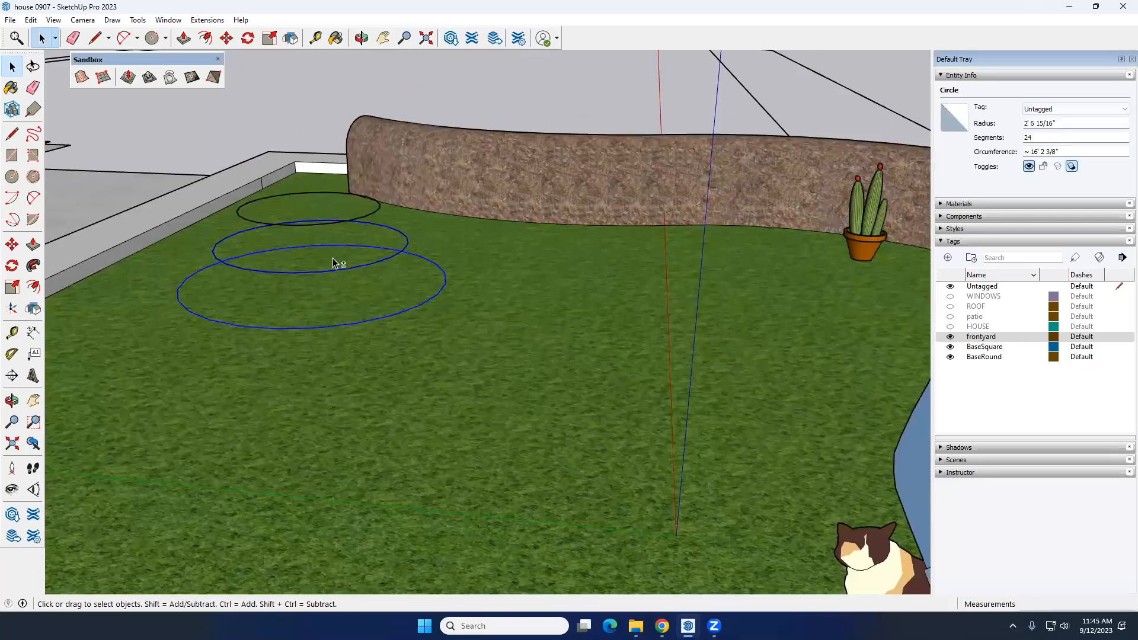
left_click(333, 223, "shift")
left_click(333, 225, "shift")
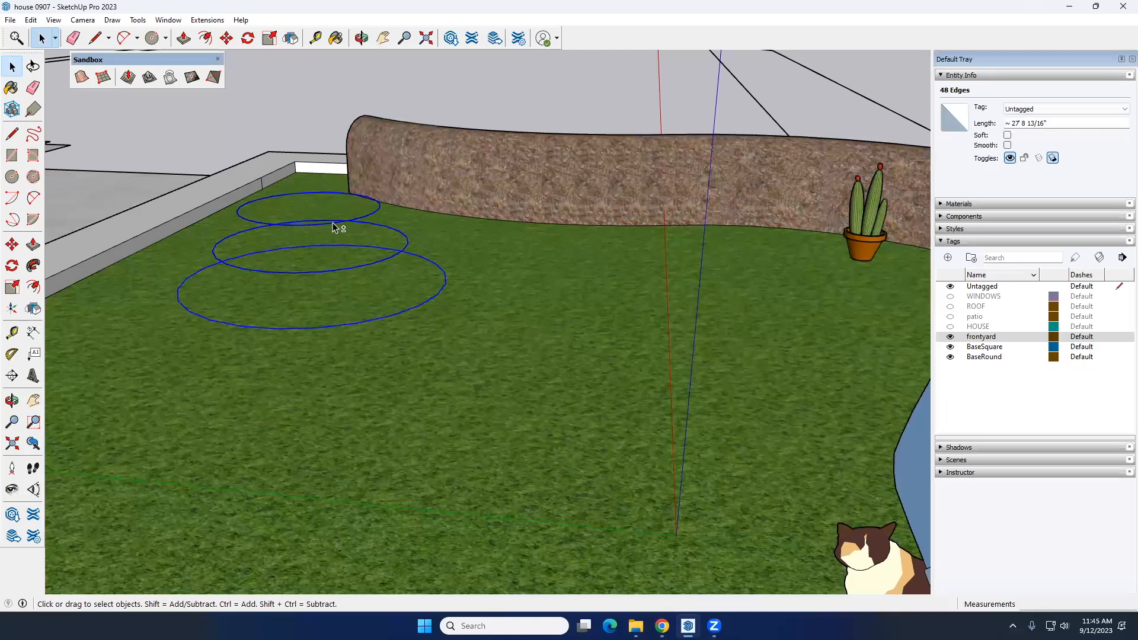
left_click(81, 81)
scroll(354, 250, "down", 7)
mouse_move(293, 285)
middle_mouse_down()
mouse_move(343, 298)
mouse_move(279, 293)
middle_mouse_up()
middle_click_drag(415, 287, 332, 274)
Draw two large arcs facing each other on the empty ground in front of the driveway, the second bulging about 7' 1"
left_click(34, 200)
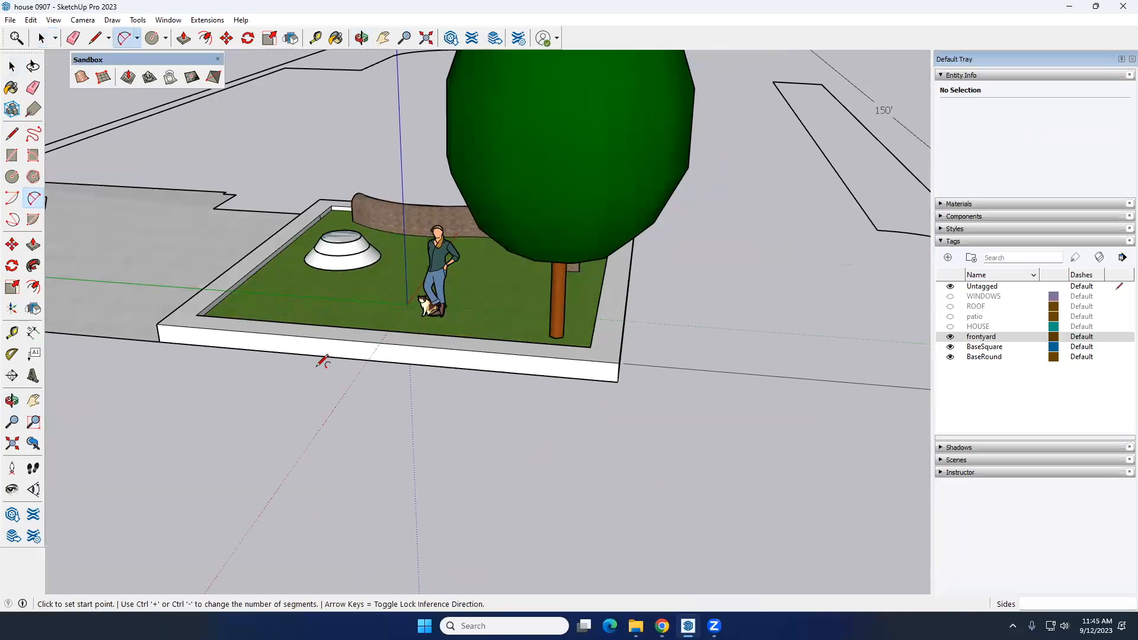
scroll(320, 358, "down", 5)
left_click(149, 354)
left_click(292, 487)
left_click(345, 419)
left_click(92, 369)
left_click(232, 551)
left_click(130, 528)
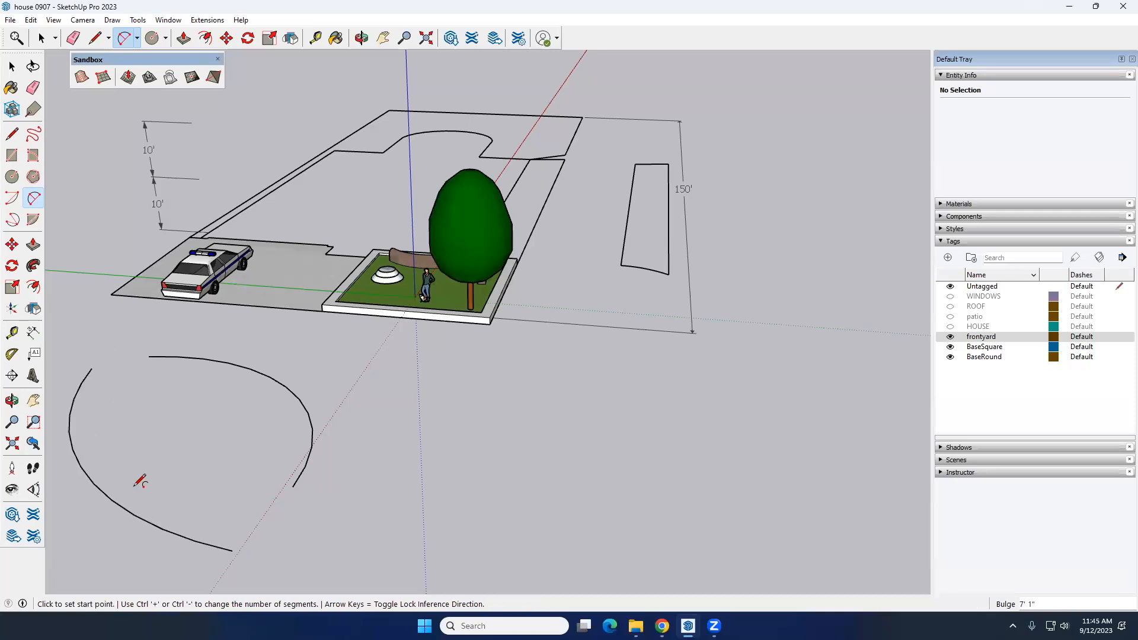
key("space")
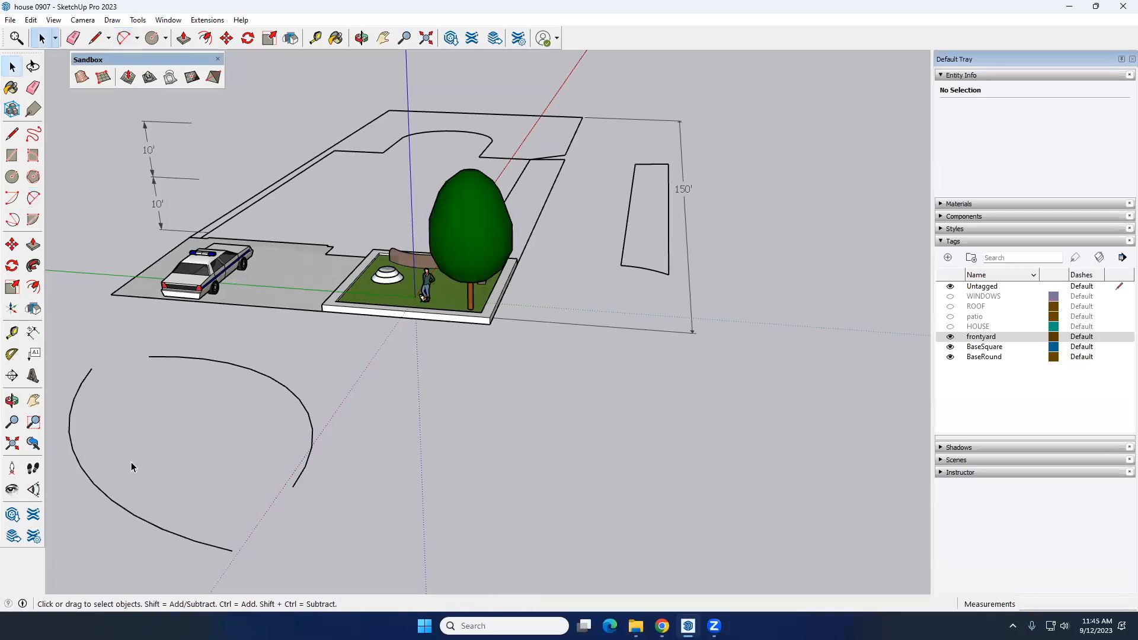
Join the two arcs' ends nearest the driveway with a straight line
left_click(12, 134)
left_click(92, 368)
left_click(148, 357)
key("space")
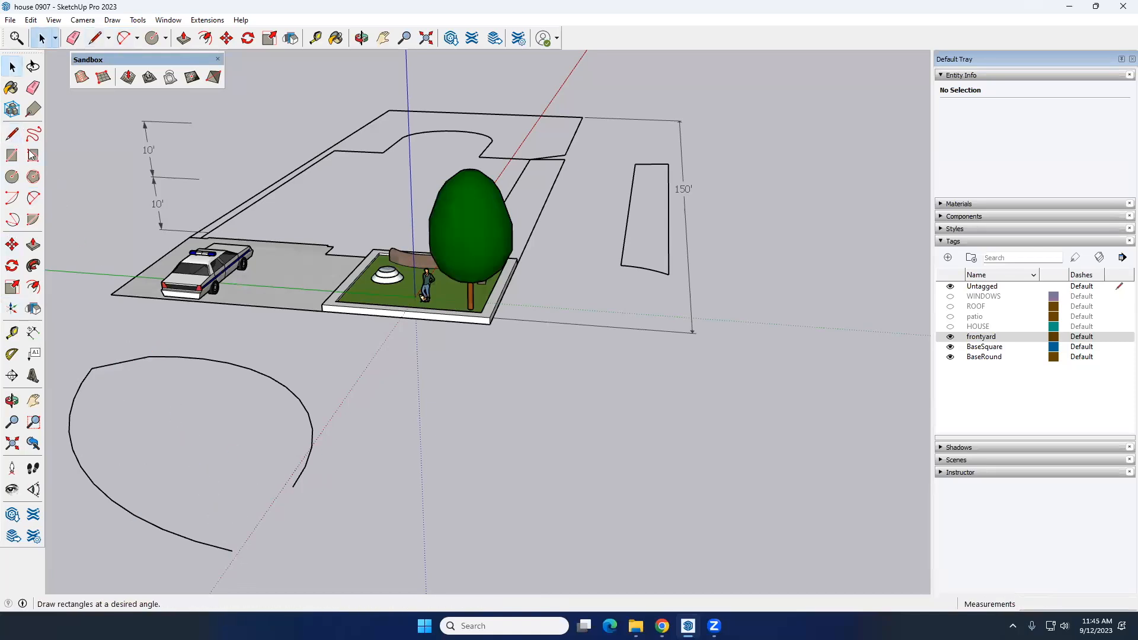
Close the outline by joining the two arcs' remaining open ends with a straight line
left_click(12, 134)
left_click(232, 550)
left_click(293, 487)
key("space")
Delete the flat face inside the closed arc outline, keeping its edges
middle_click_drag(234, 490, 172, 437)
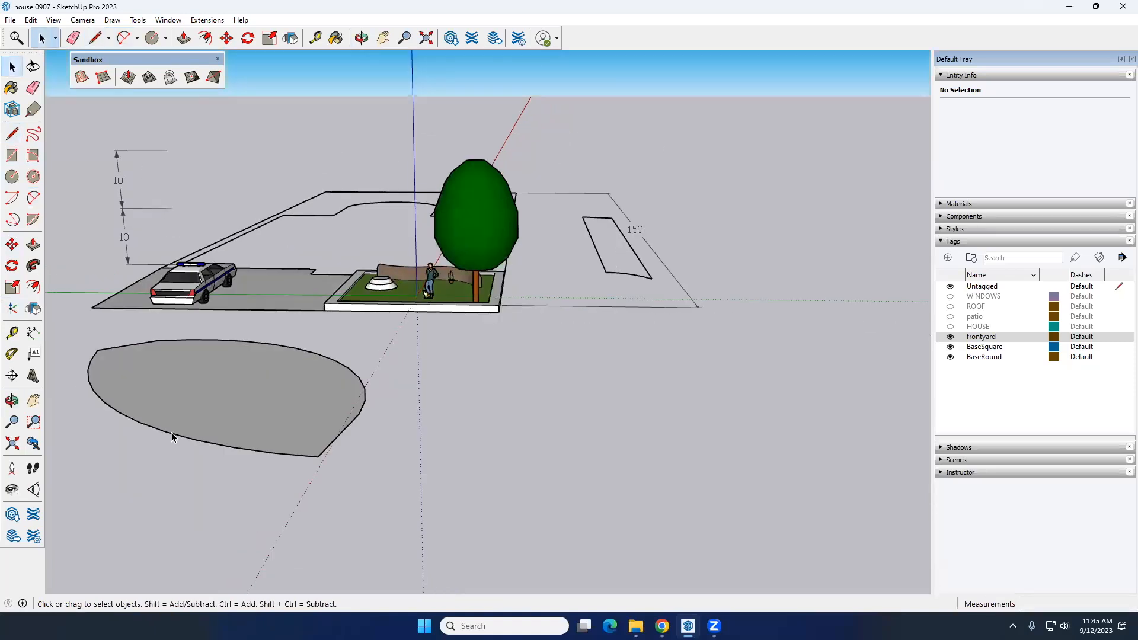
left_click(170, 438)
left_click(255, 420)
key("Delete")
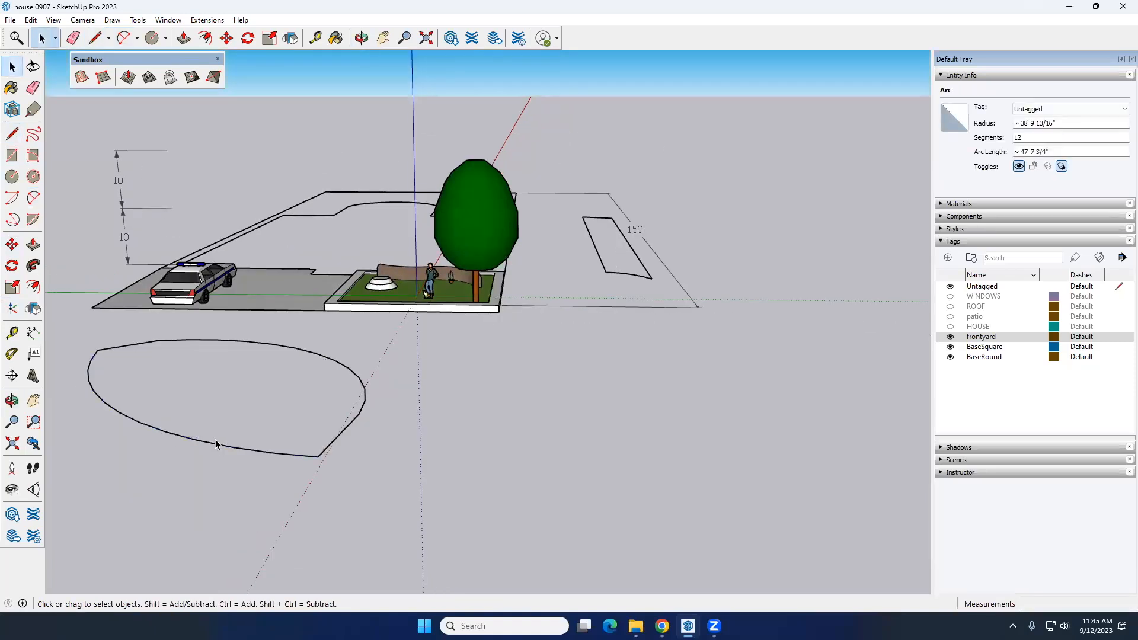
Raise the outline's arc farthest from the driveway vertically by about 9'
key("m")
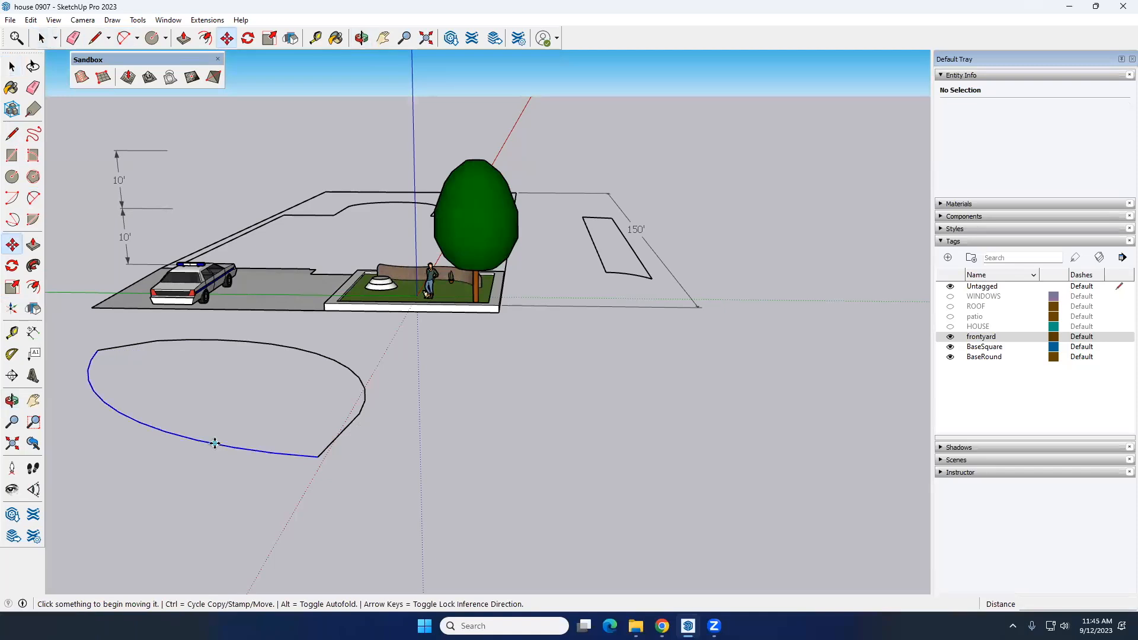
left_click(215, 443)
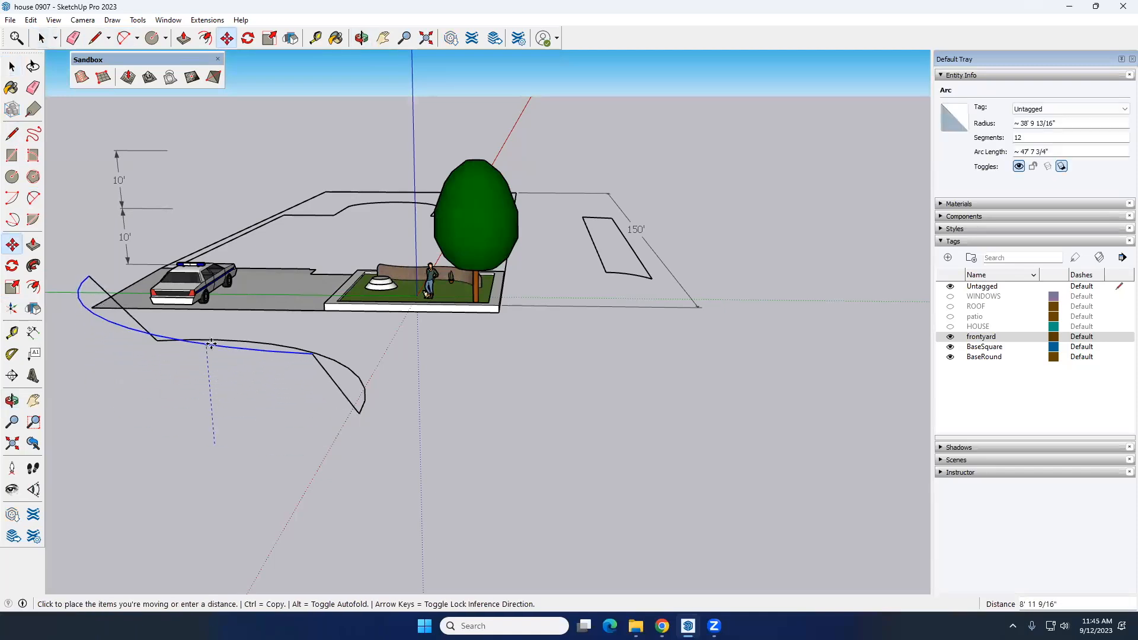
left_click(211, 346)
key("space")
Move the straight edge farthest from the driveway inward along the two arcs to shorten the outline
left_click(259, 459)
middle_click_drag(258, 460, 176, 459)
scroll(202, 420, "down", 3)
middle_click_drag(213, 423, 76, 461, "shift")
scroll(300, 380, "up", 3)
scroll(397, 404, "down", 3)
scroll(260, 312, "up", 3)
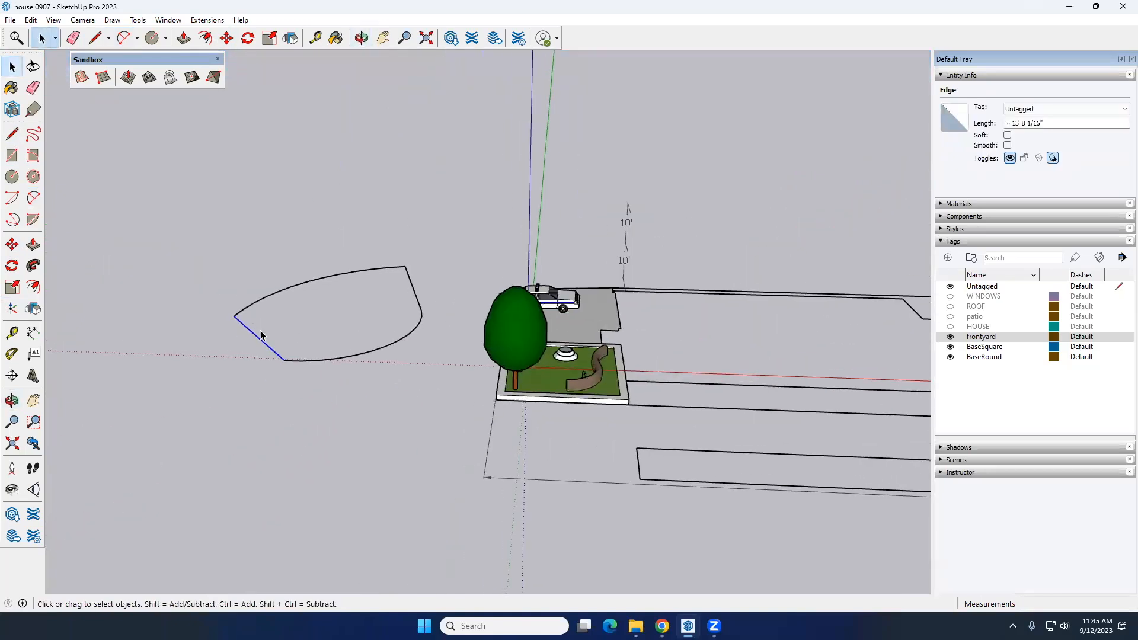
scroll(261, 336, "up", 2)
left_click(12, 245)
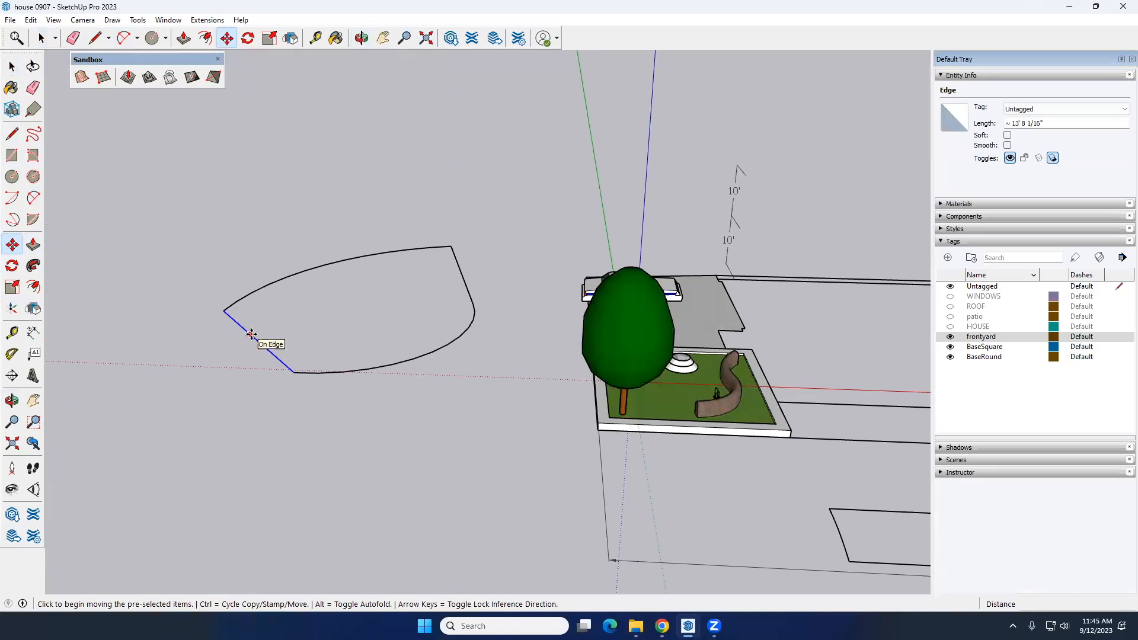
left_click(251, 334)
left_click(391, 293)
key("space")
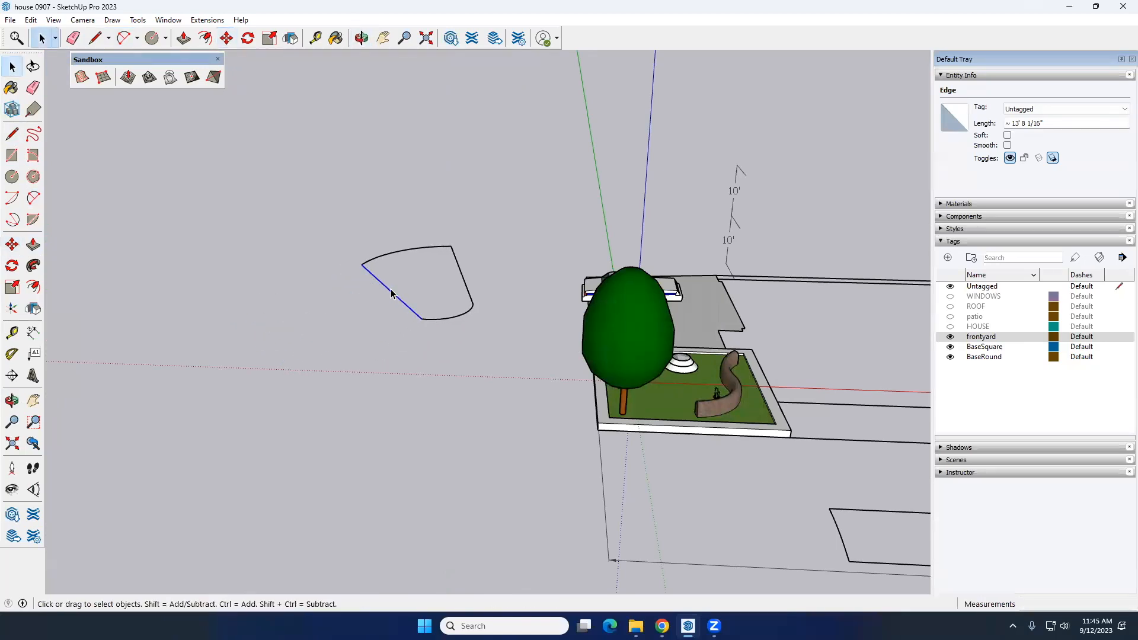
Create a terrain from contours using all edges of the shortened arc outline in front of the driveway
scroll(391, 293, "down", 4)
middle_click_drag(391, 293, 295, 381)
scroll(396, 300, "up", 2)
scroll(385, 304, "up", 2)
scroll(400, 417, "up", 1)
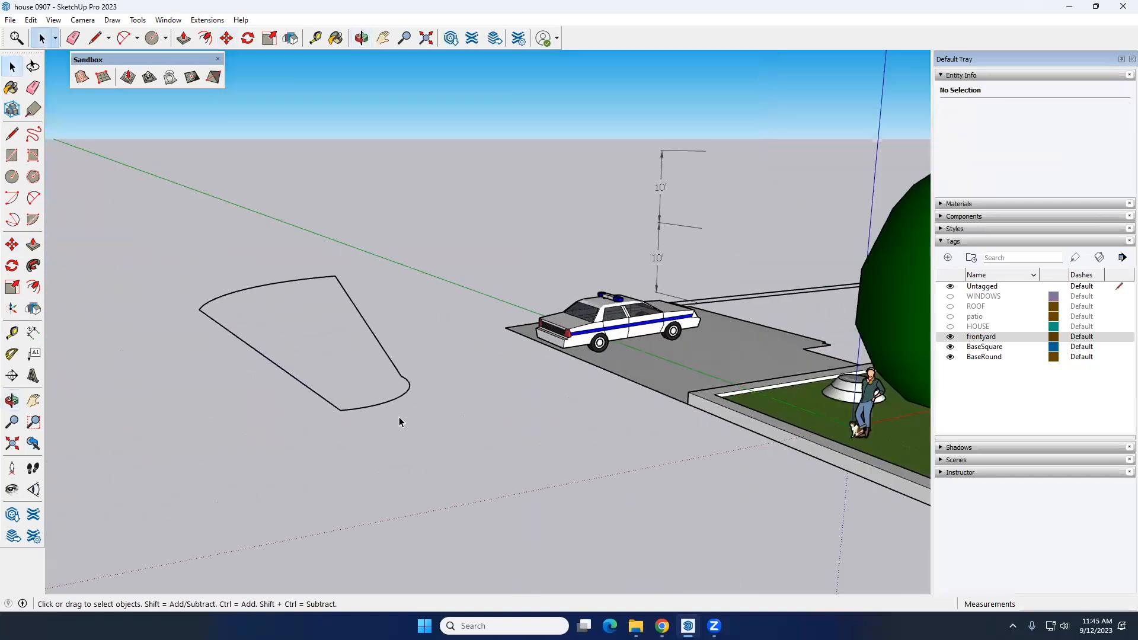
left_click_drag(179, 258, 179, 259)
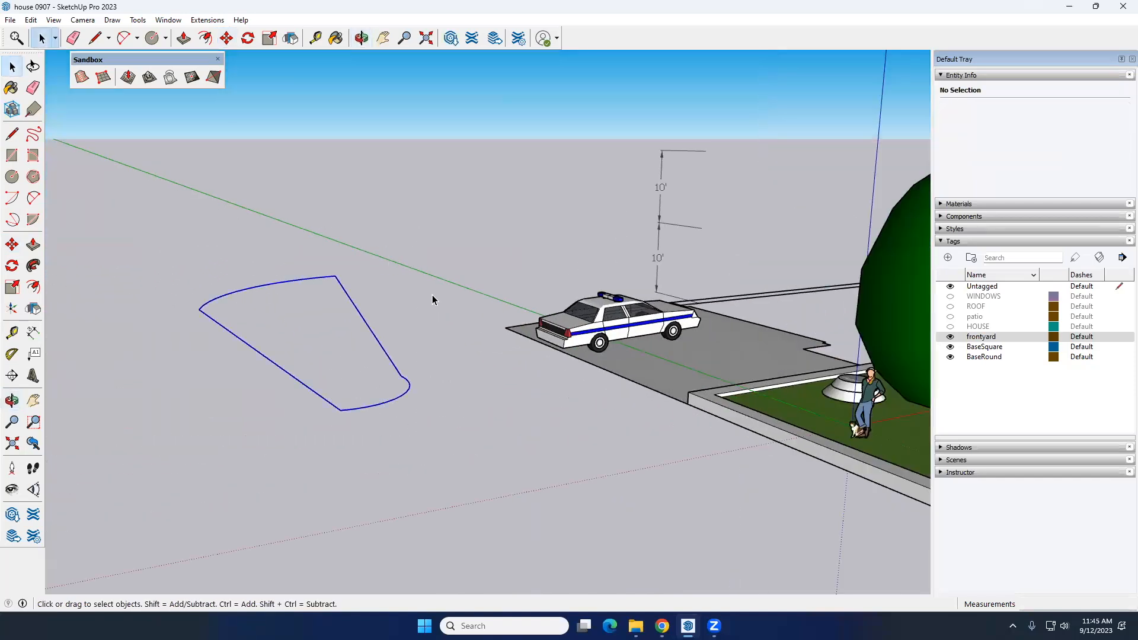
left_click(81, 77)
middle_click_drag(343, 322, 479, 237)
left_click_drag(479, 237, 336, 424)
mouse_move(347, 333)
middle_mouse_down()
mouse_move(215, 387)
mouse_move(352, 338)
middle_mouse_up()
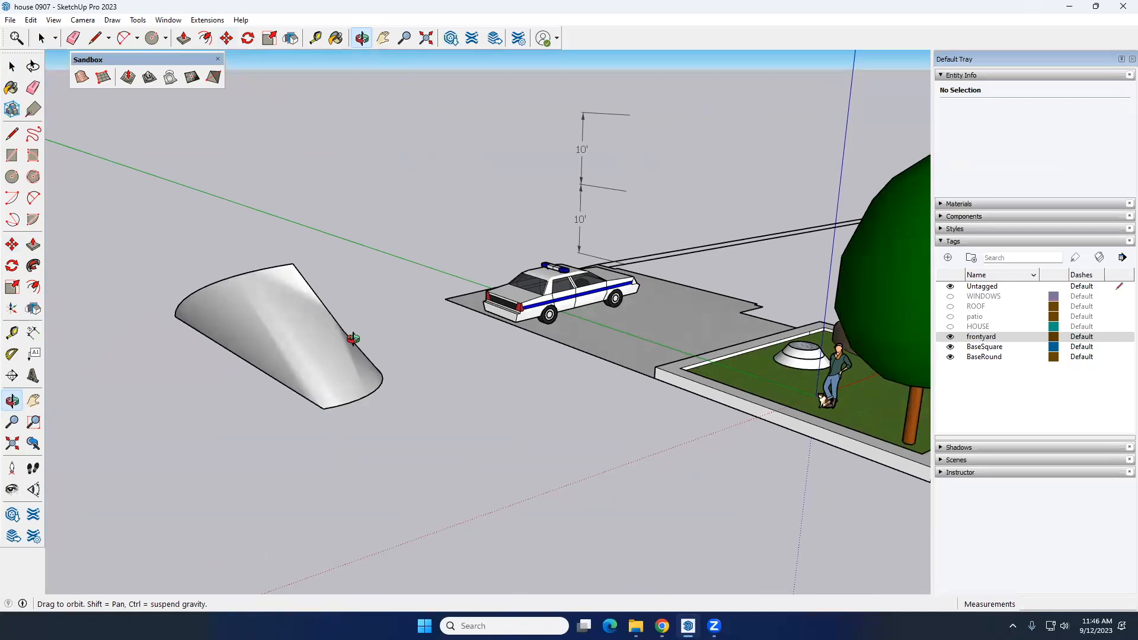
middle_click_drag(353, 340, 353, 339)
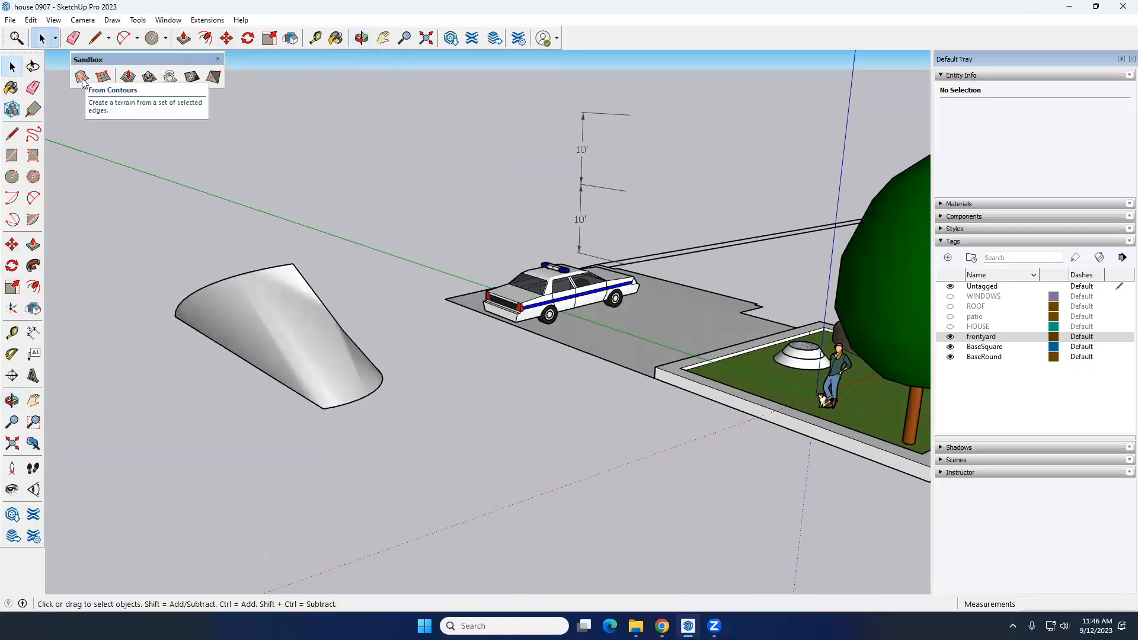
Create a terrain from contours using the long separate outline between the yard and the 150' dimension
middle_click_drag(235, 326, 326, 318)
scroll(326, 318, "down", 4)
middle_click_drag(539, 341, 383, 361)
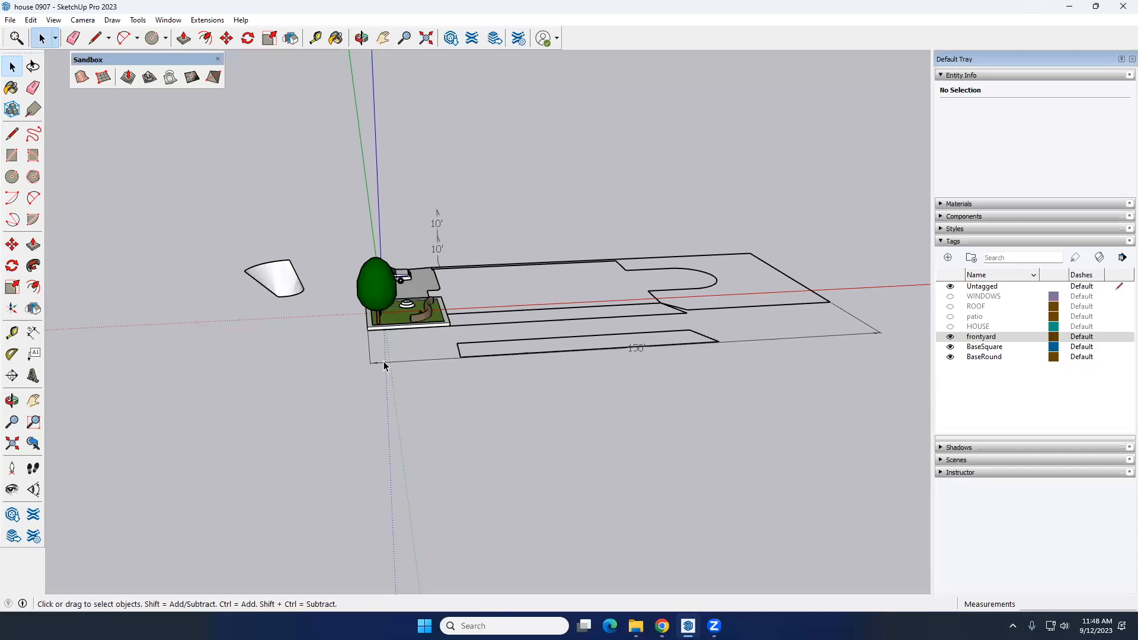
middle_click_drag(447, 290, 425, 308)
scroll(425, 304, "up", 5)
scroll(433, 301, "up", 3)
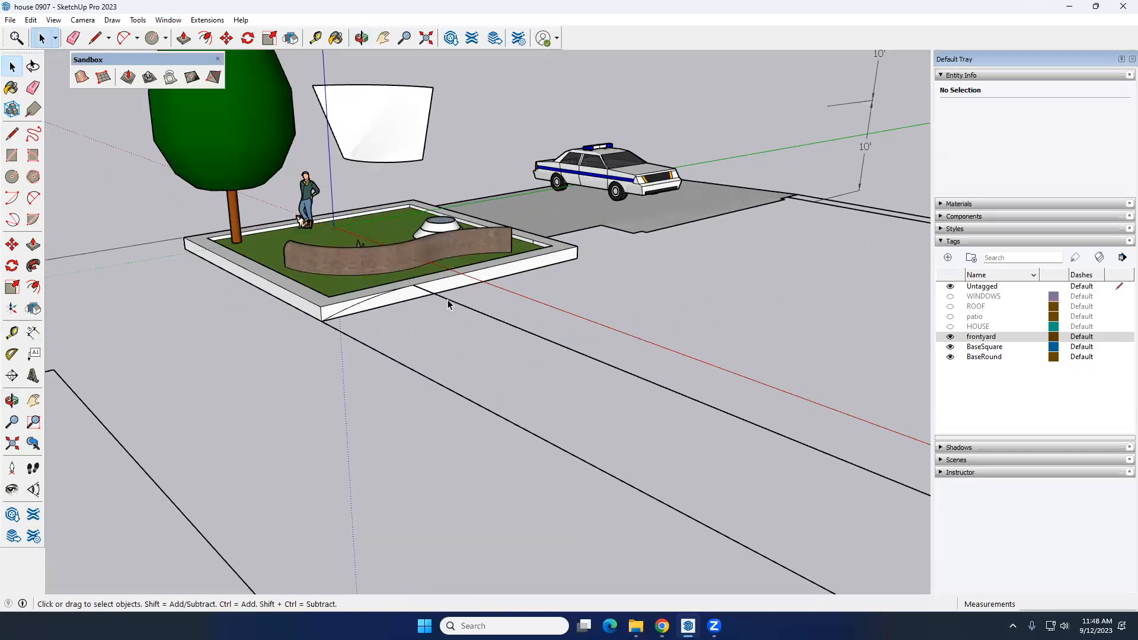
left_click(448, 301)
scroll(448, 302, "down", 8)
middle_click_drag(401, 376, 594, 395)
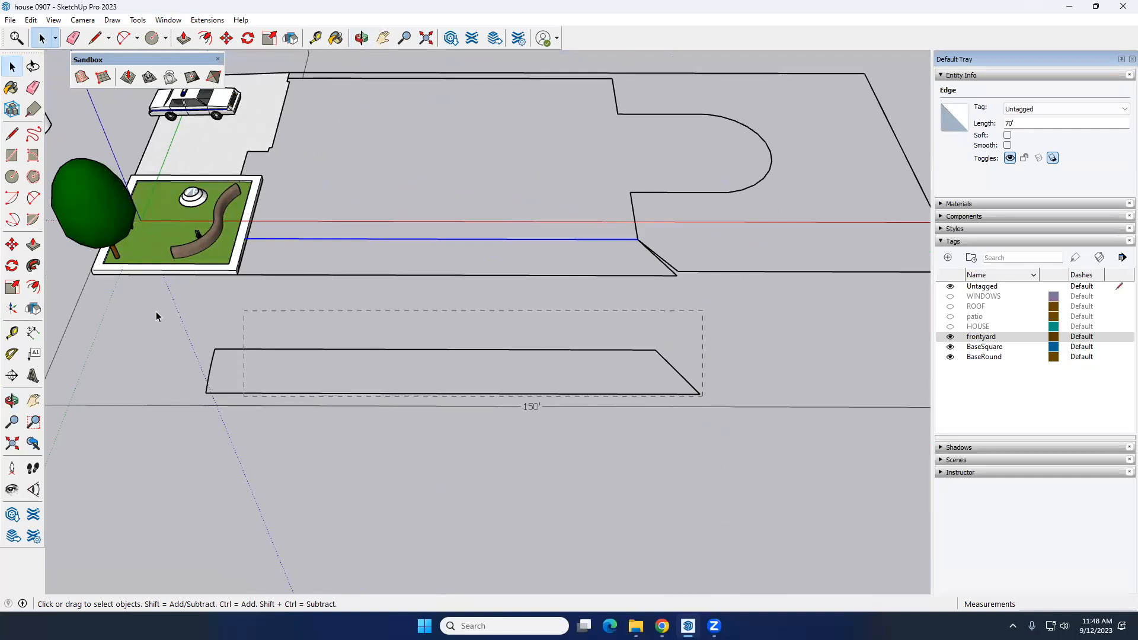
left_click_drag(169, 317, 169, 317)
left_click(82, 77)
middle_click_drag(354, 292, 257, 228)
scroll(284, 240, "up", 5)
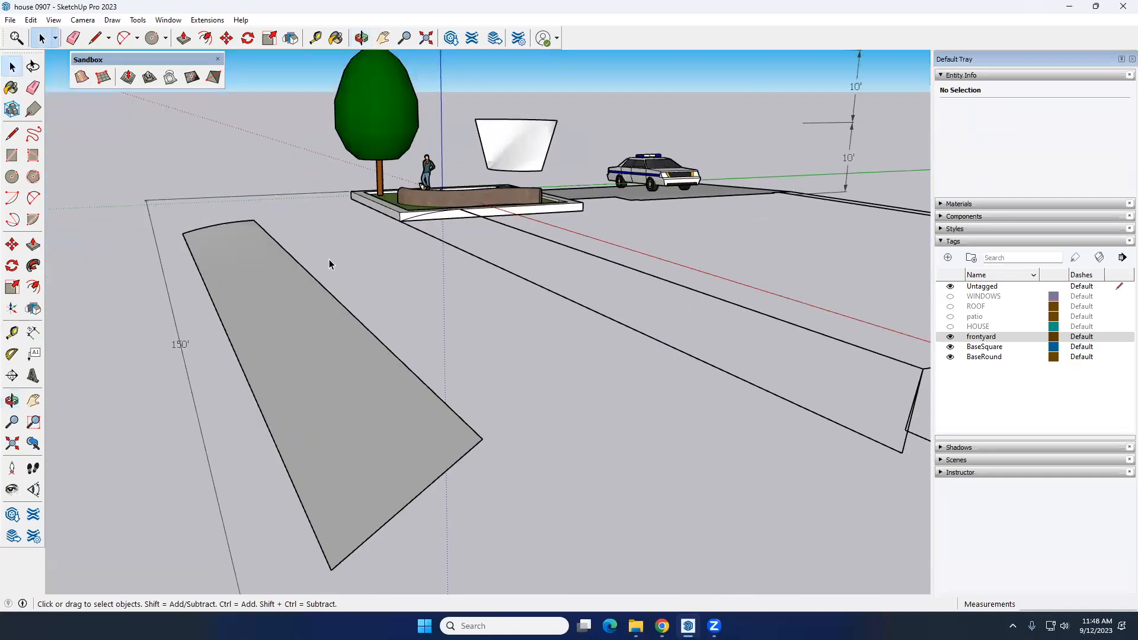
Move the long terrain strip about 25' 5" onto the matching outline at the front lawn border's corner
triple_click(269, 282)
left_click(301, 229)
scroll(262, 275, "down", 2)
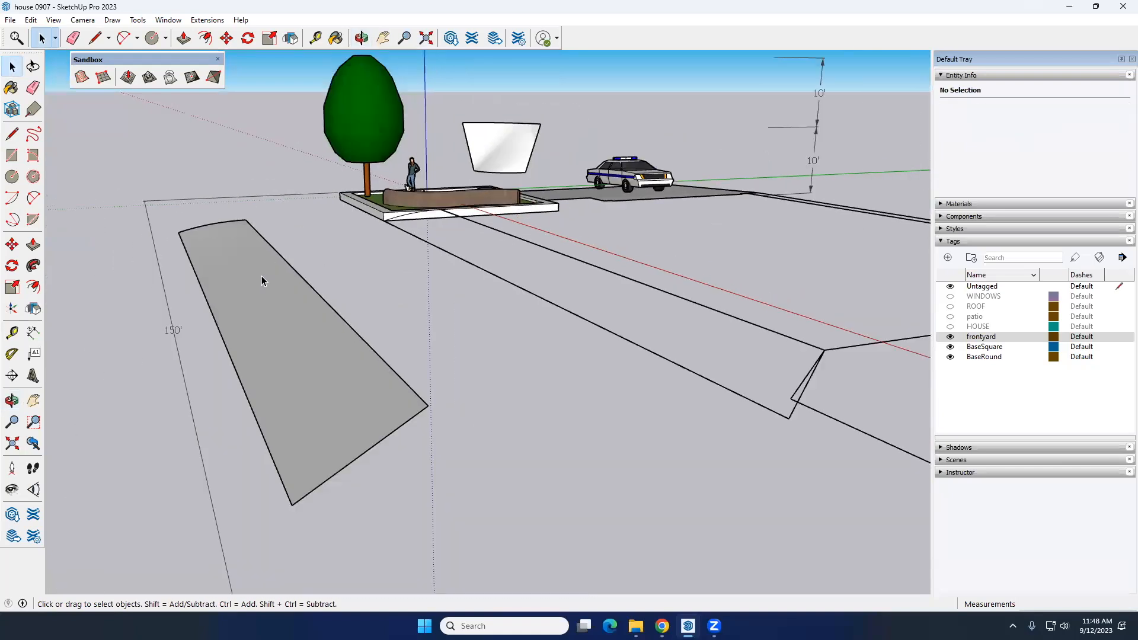
left_click(261, 276)
scroll(262, 275, "down", 3)
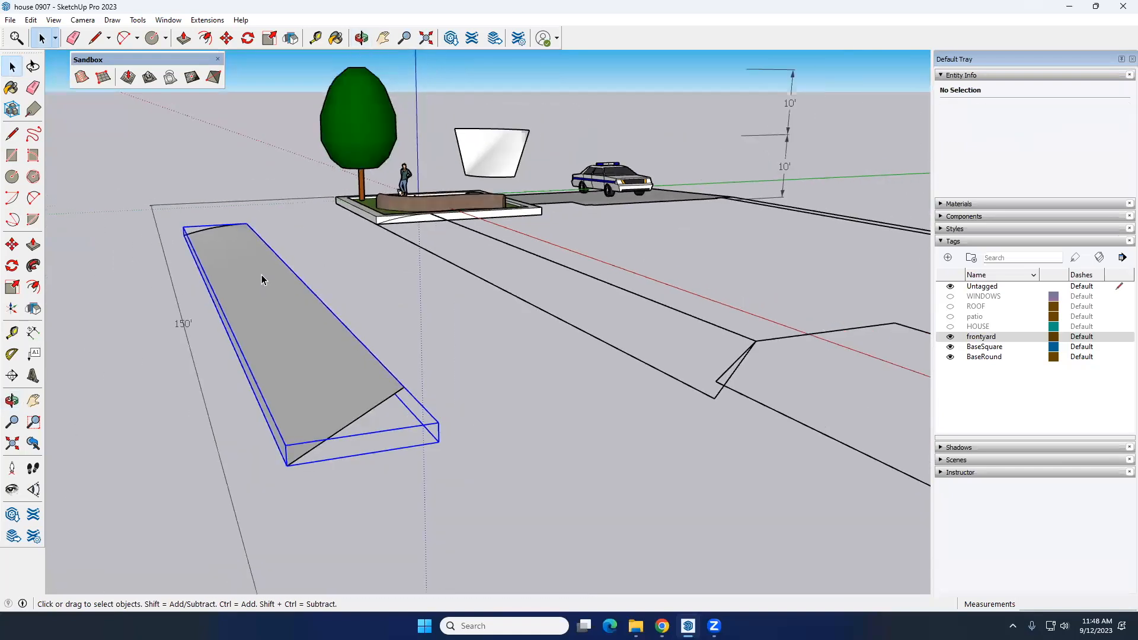
left_click(12, 244)
left_click(374, 235)
scroll(389, 219, "up", 3)
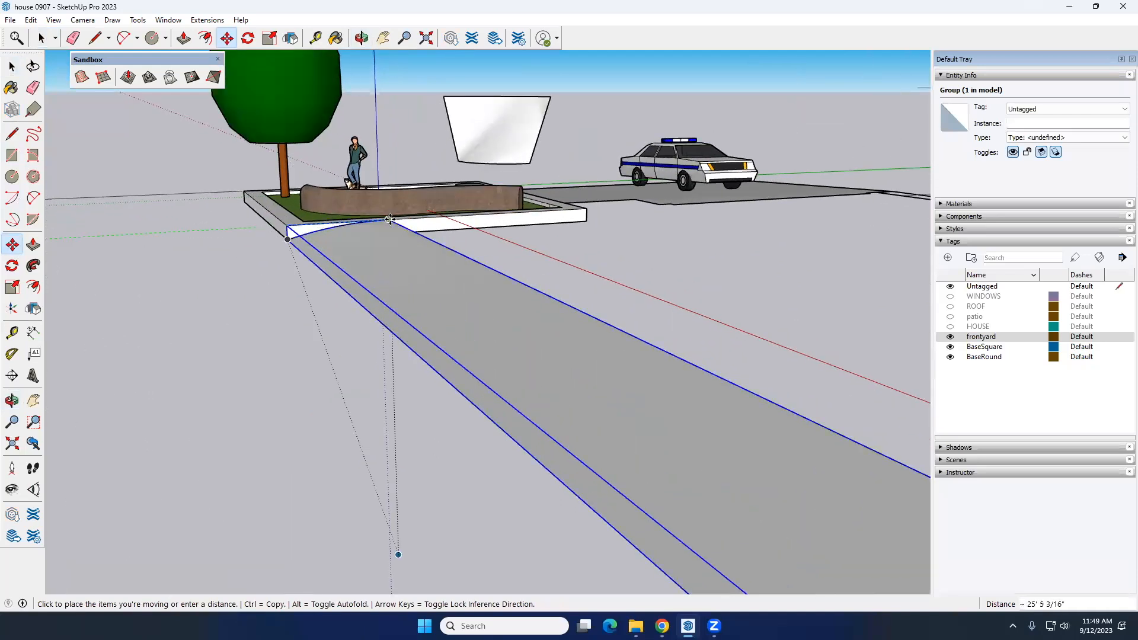
left_click(389, 220)
key("space")
scroll(345, 267, "down", 2)
scroll(298, 305, "down", 2)
left_click(299, 305)
middle_click_drag(348, 310, 287, 270)
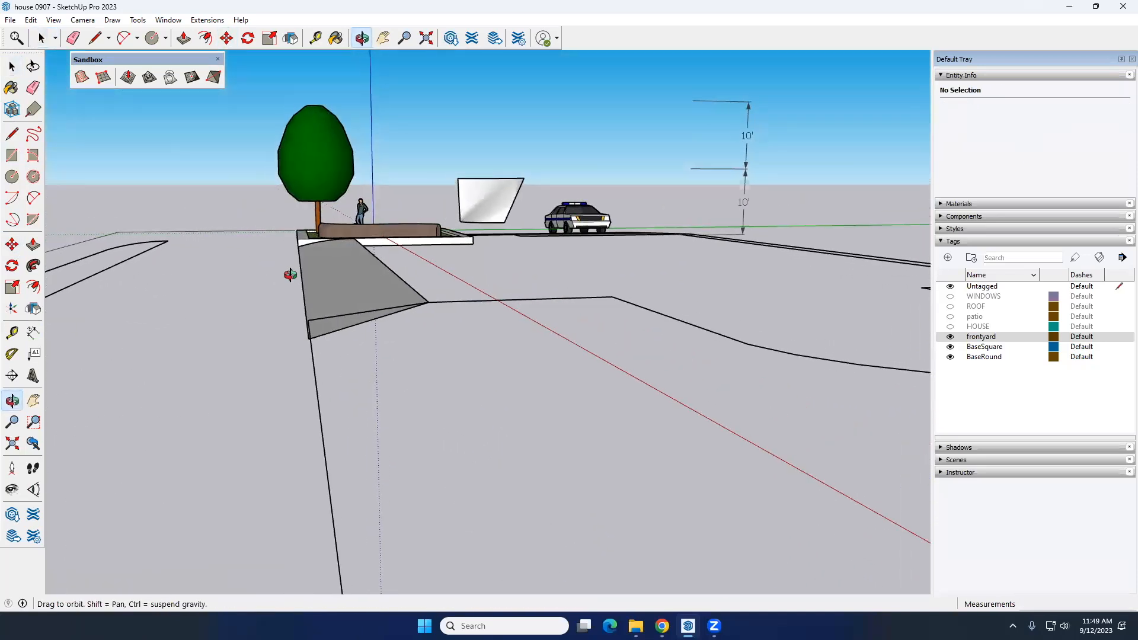
Show the HOUSE tag temporarily to examine how the terrain strip meets the house's side wall
left_click(951, 328)
left_click(950, 327)
middle_click_drag(399, 310, 322, 286)
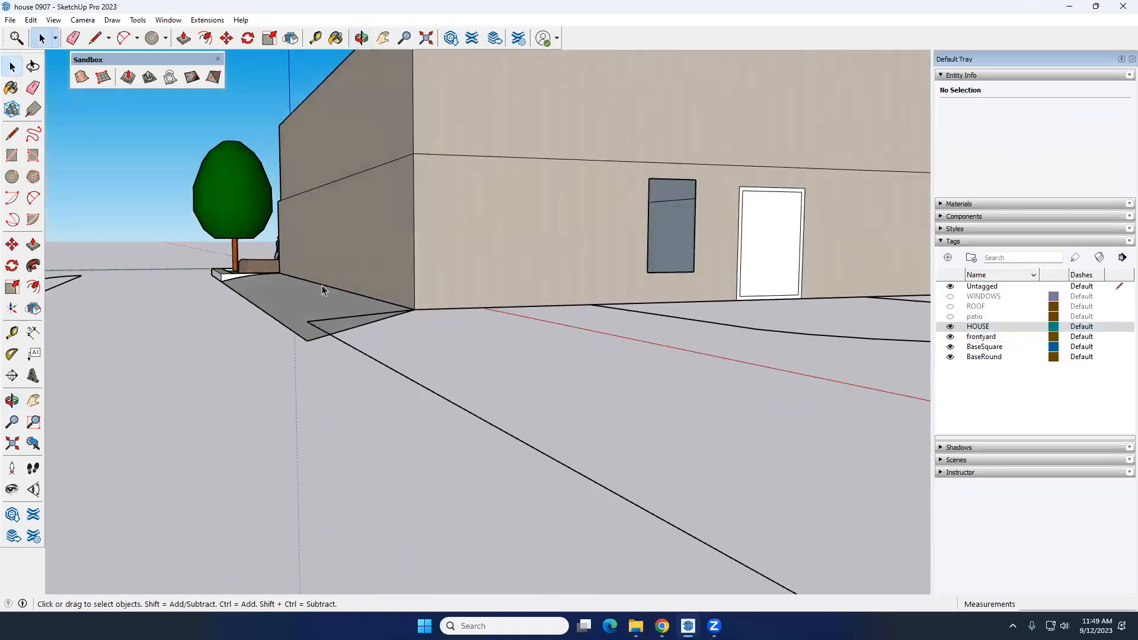
middle_click_drag(228, 323, 330, 322)
scroll(355, 270, "up", 2)
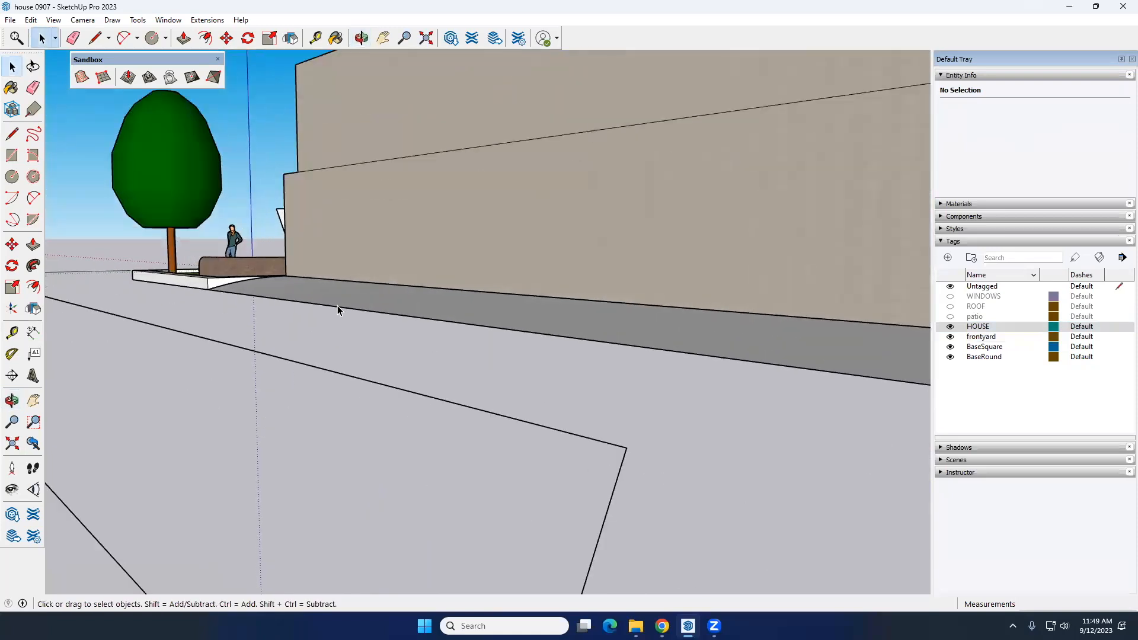
left_click(950, 327)
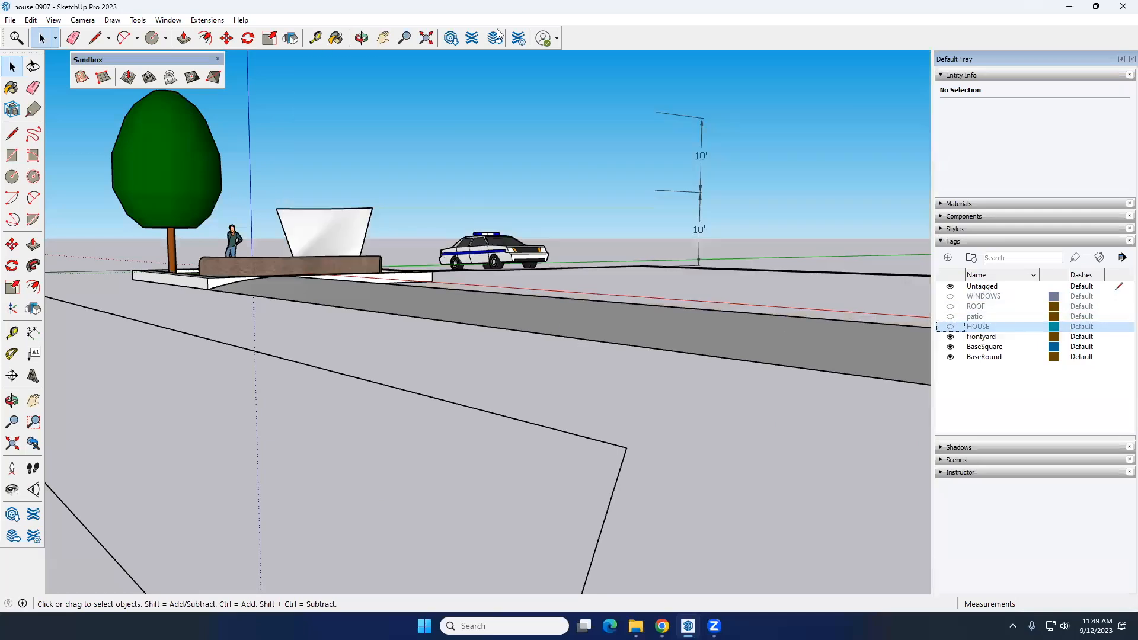
Undo the long terrain strip's move onto the outline beside the lawn border
scroll(419, 374, "down", 2)
middle_click_drag(418, 374, 354, 366)
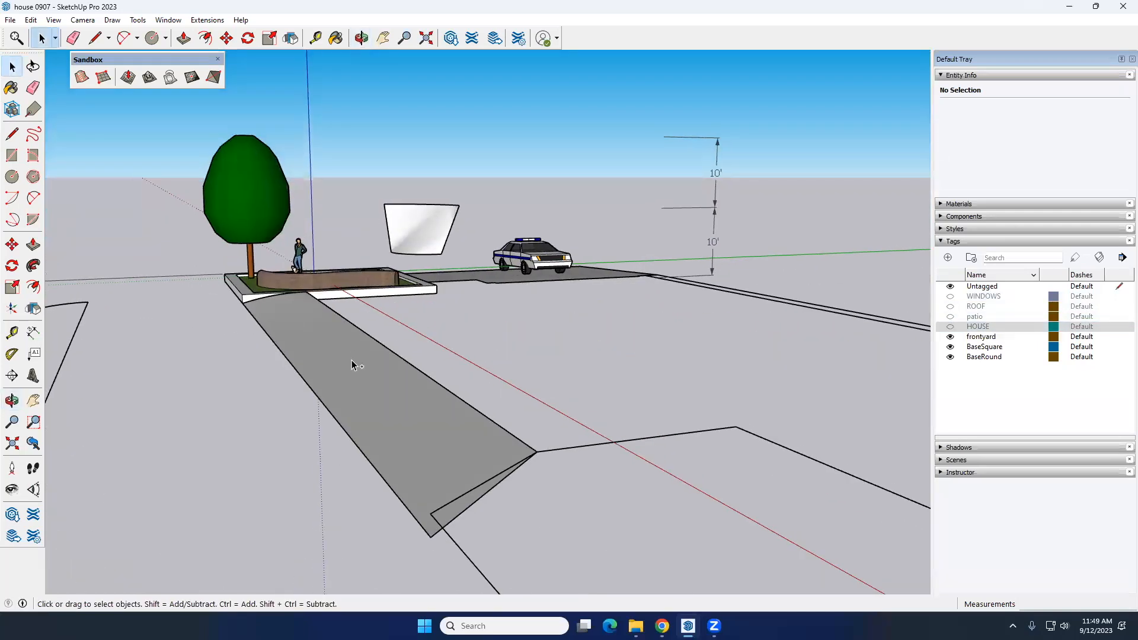
key("ctrl+z")
key("ctrl+y")
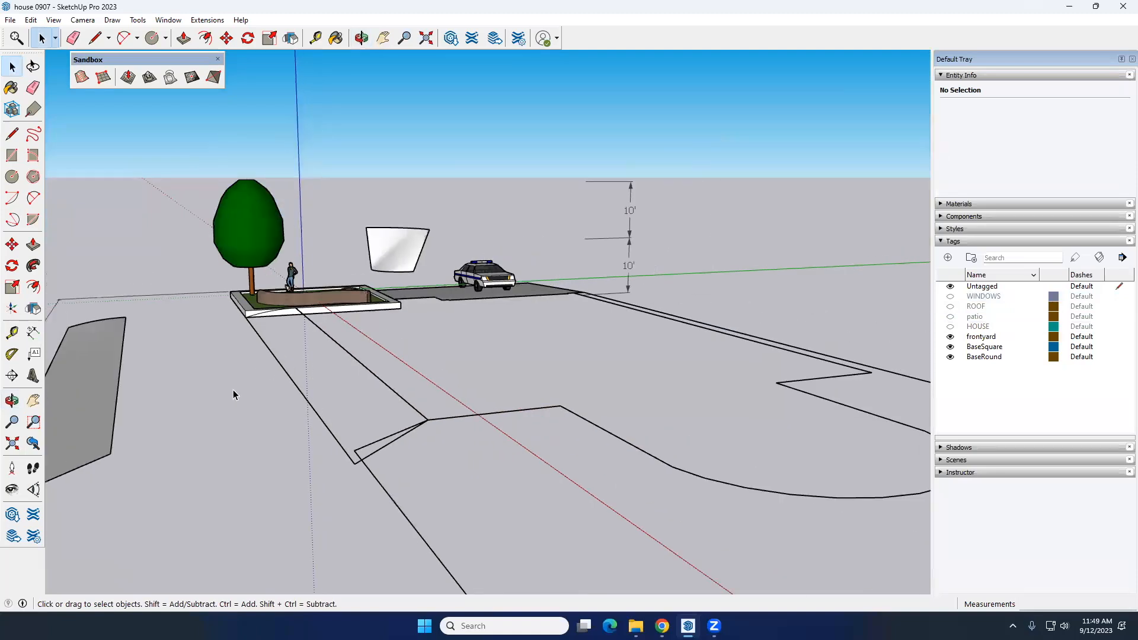
Create a terrain from contours using the arc, both long edges and the end line of the outline adjoining the lawn border
scroll(281, 355, "up", 4)
left_click(294, 355)
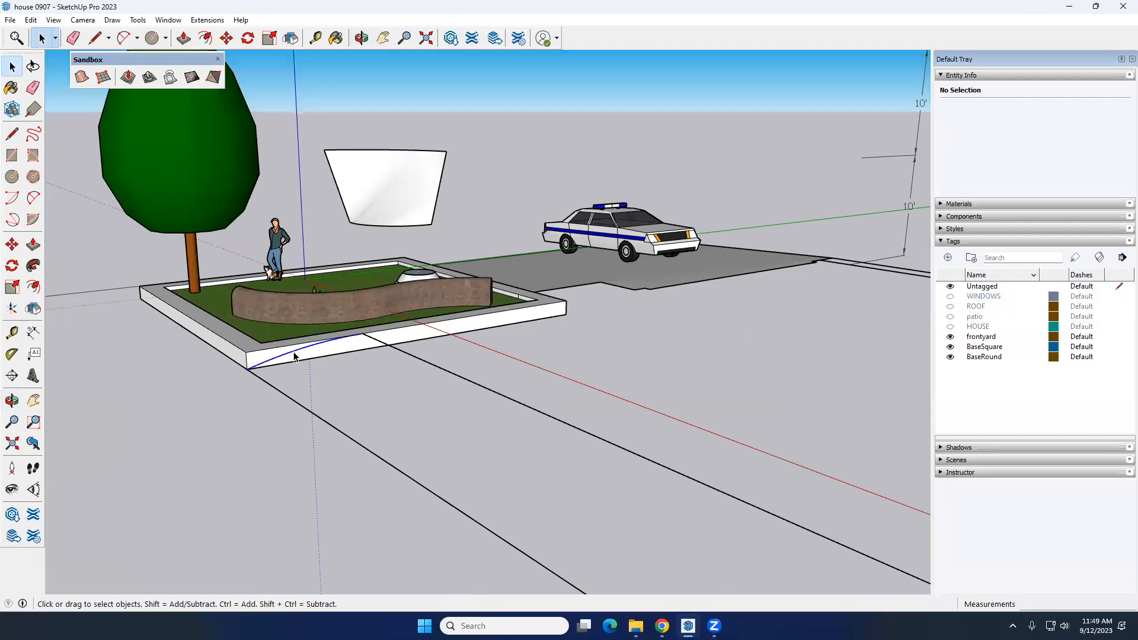
left_click(307, 424, "shift")
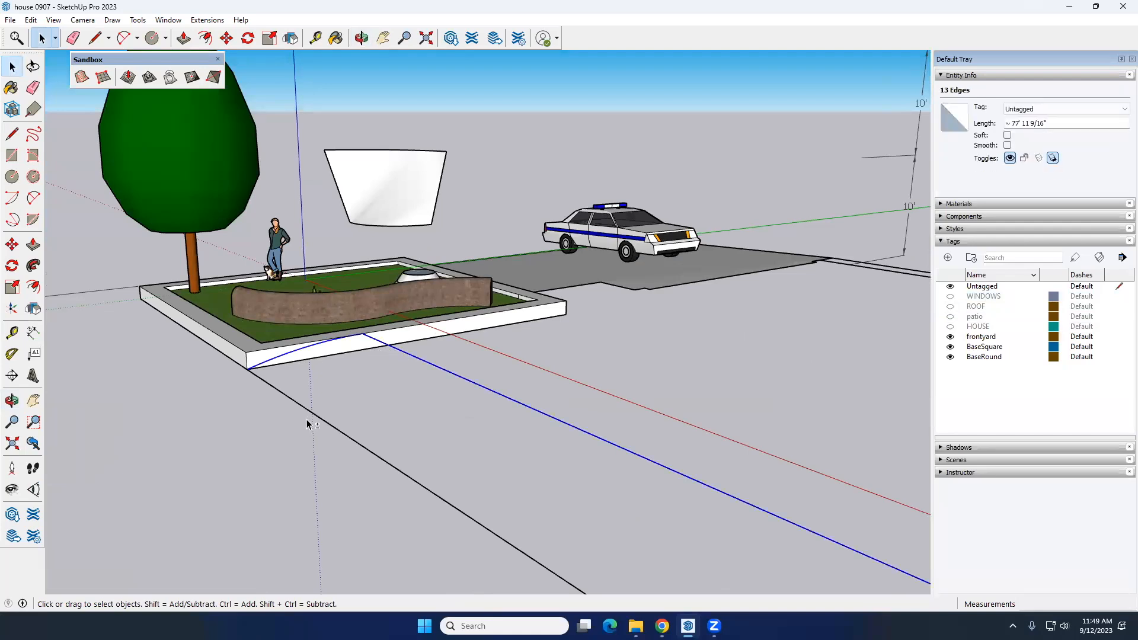
scroll(294, 382, "down", 4)
middle_click_drag(295, 383, 738, 468)
scroll(818, 475, "up", 3)
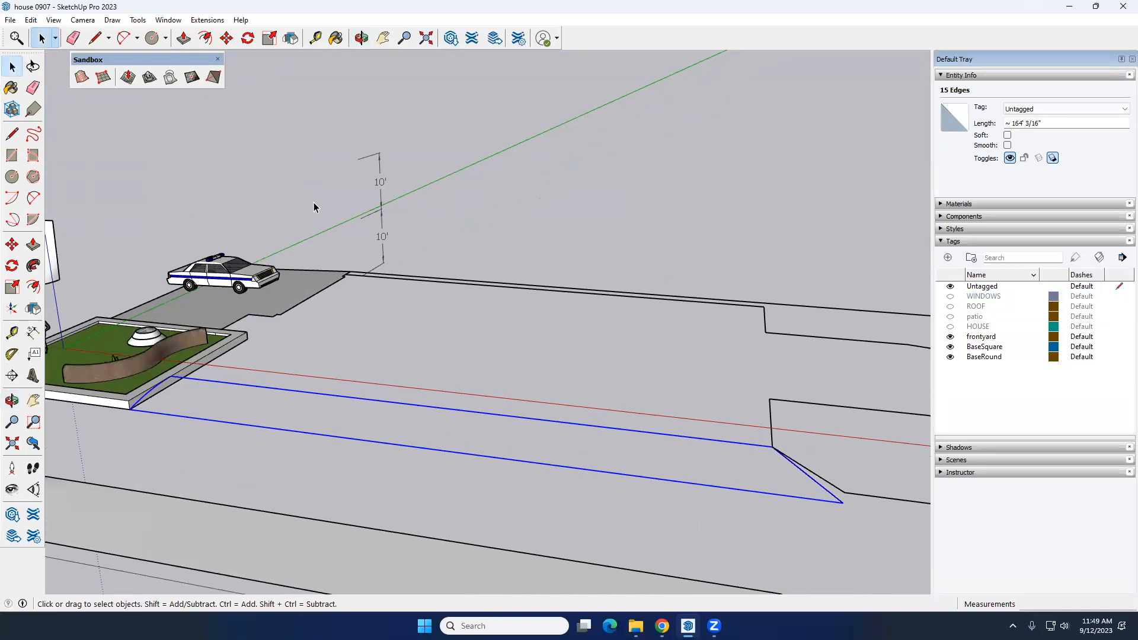
left_click(353, 356)
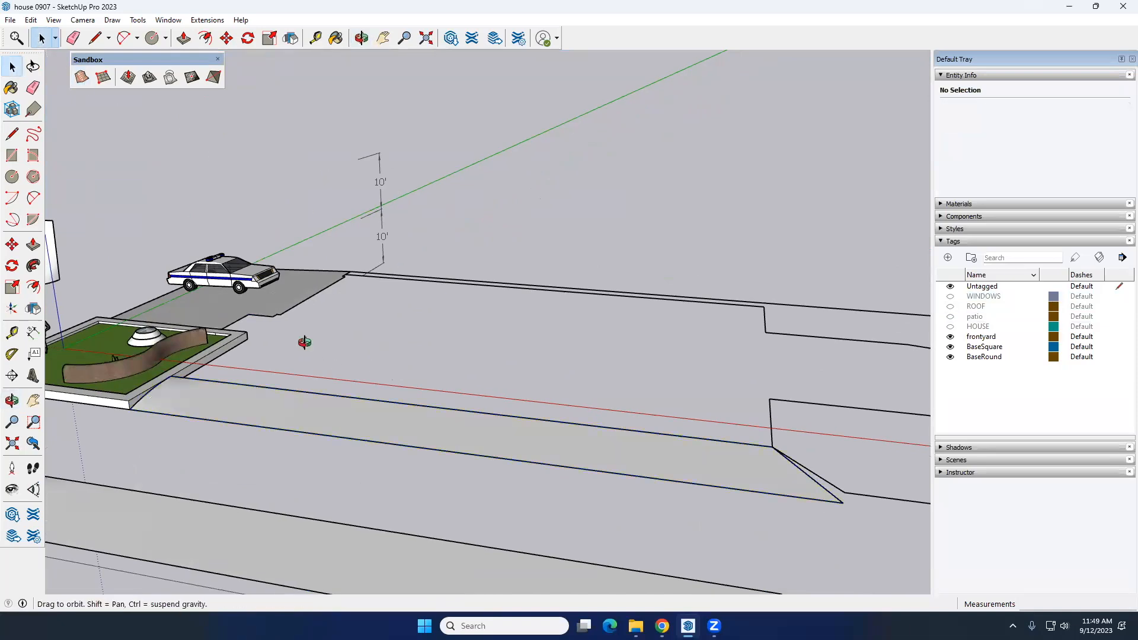
middle_click_drag(304, 342, 129, 112)
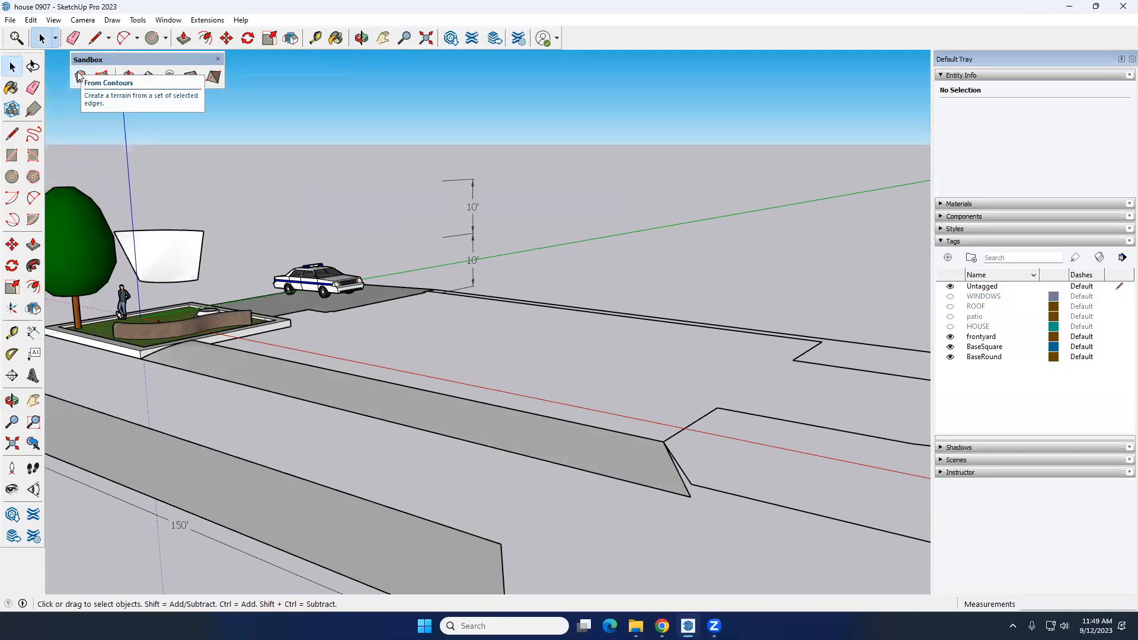
Examine the new sloped terrain strip adjoining the front lawn border from several angles
middle_click_drag(368, 386, 336, 393)
left_click(396, 411)
middle_click_drag(396, 411, 419, 436)
scroll(285, 444, "up", 1)
left_click(301, 468)
scroll(302, 467, "down", 3)
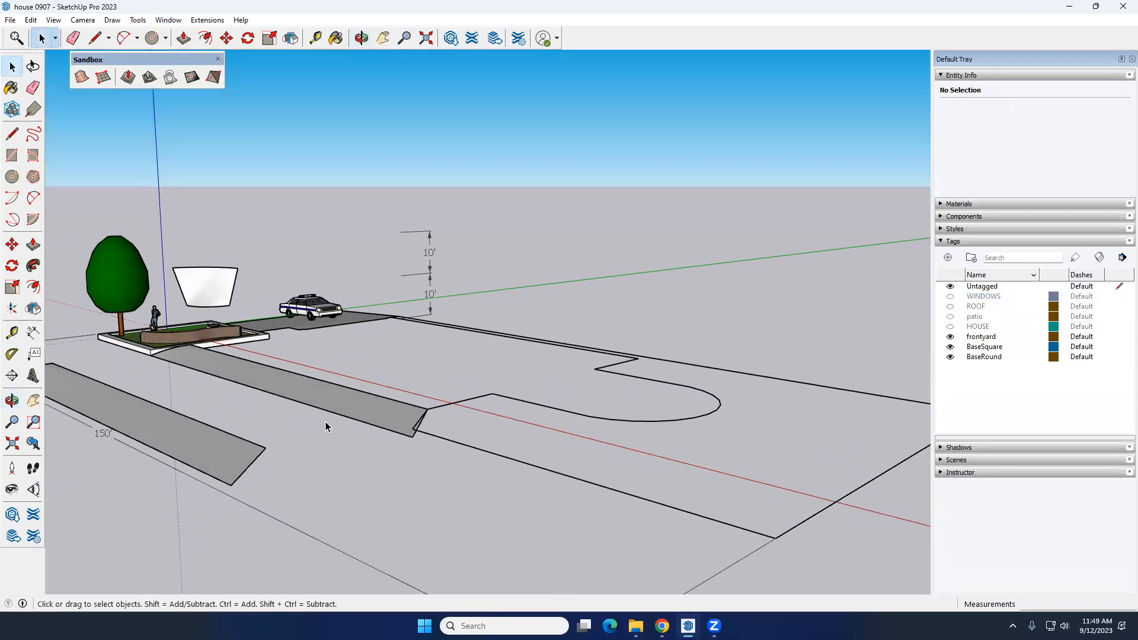
middle_click_drag(627, 381, 372, 337)
scroll(474, 317, "up", 3)
middle_click_drag(475, 348, 472, 341)
Show the HOUSE tag and bring the ground along the house's driveway-side wall into close view
left_click(950, 327)
middle_click_drag(607, 350, 283, 503)
scroll(605, 340, "down", 5)
scroll(503, 379, "up", 5)
scroll(468, 385, "down", 5)
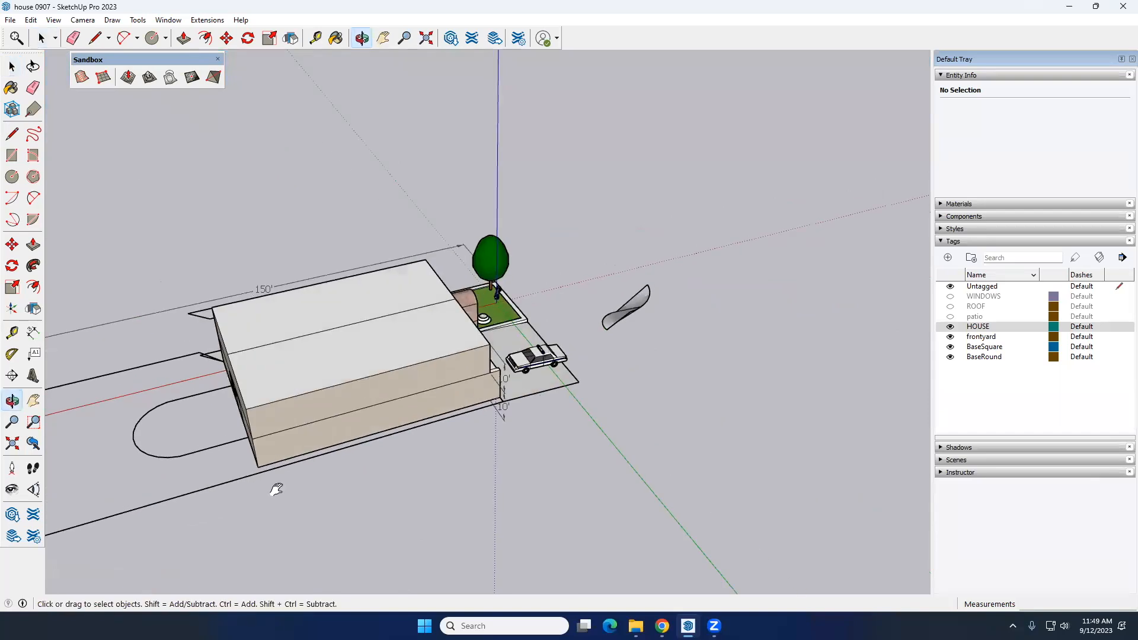
scroll(293, 408, "up", 6)
scroll(315, 392, "up", 3)
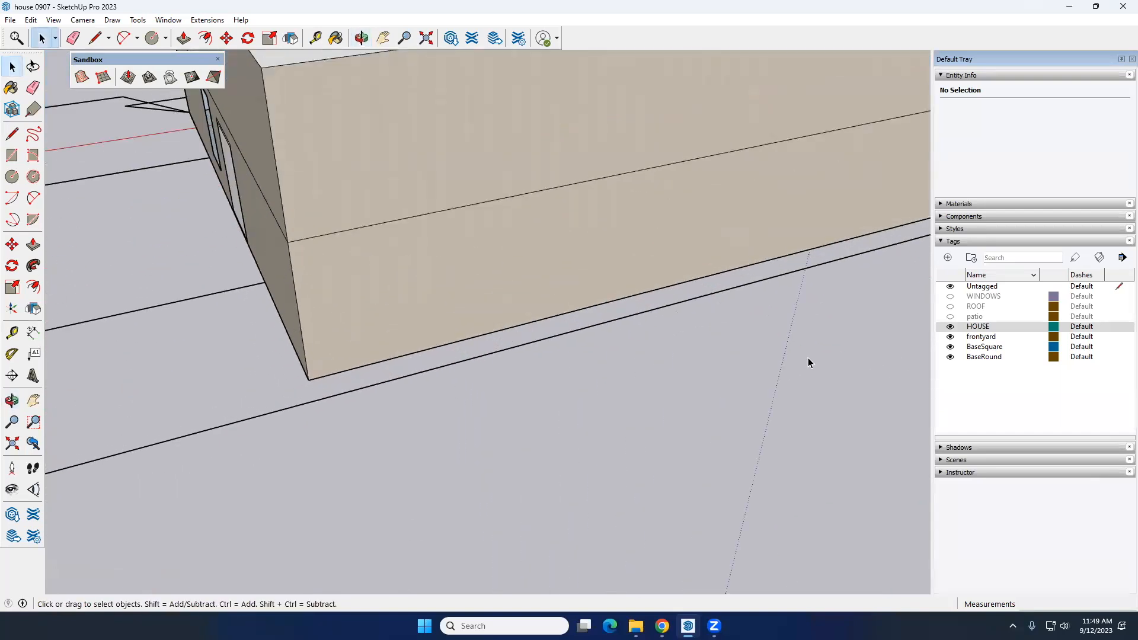
Hide the HOUSE tag and draw a diagonal line from the rear paving's inner corner to the side strip's outer edge
left_click(950, 327)
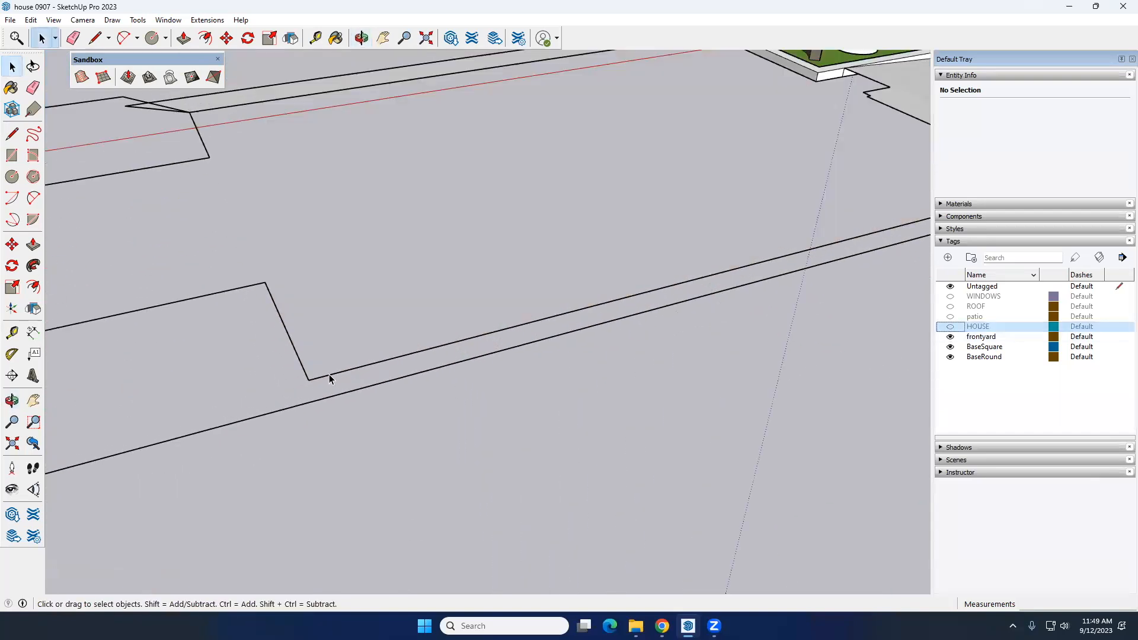
left_click(12, 134)
scroll(332, 403, "up", 2)
left_click(332, 405)
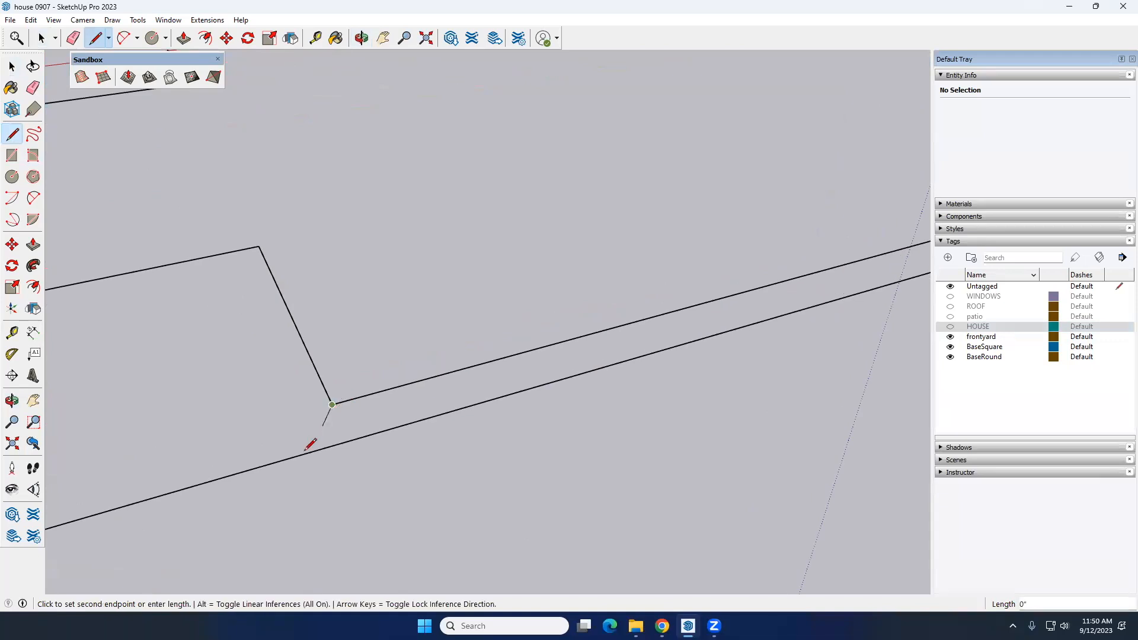
left_click(272, 463)
key("space")
scroll(287, 365, "down", 6)
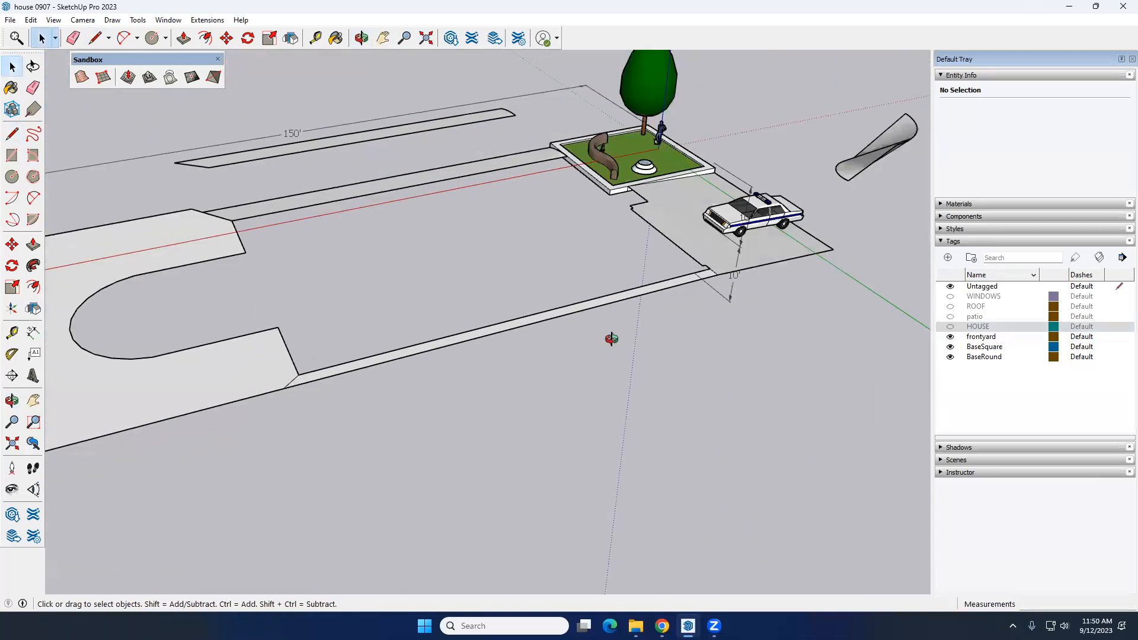
Delete the long narrow strip face between the rear paving and the front driveway
scroll(525, 318, "up", 2)
scroll(526, 318, "up", 1)
left_click(538, 292)
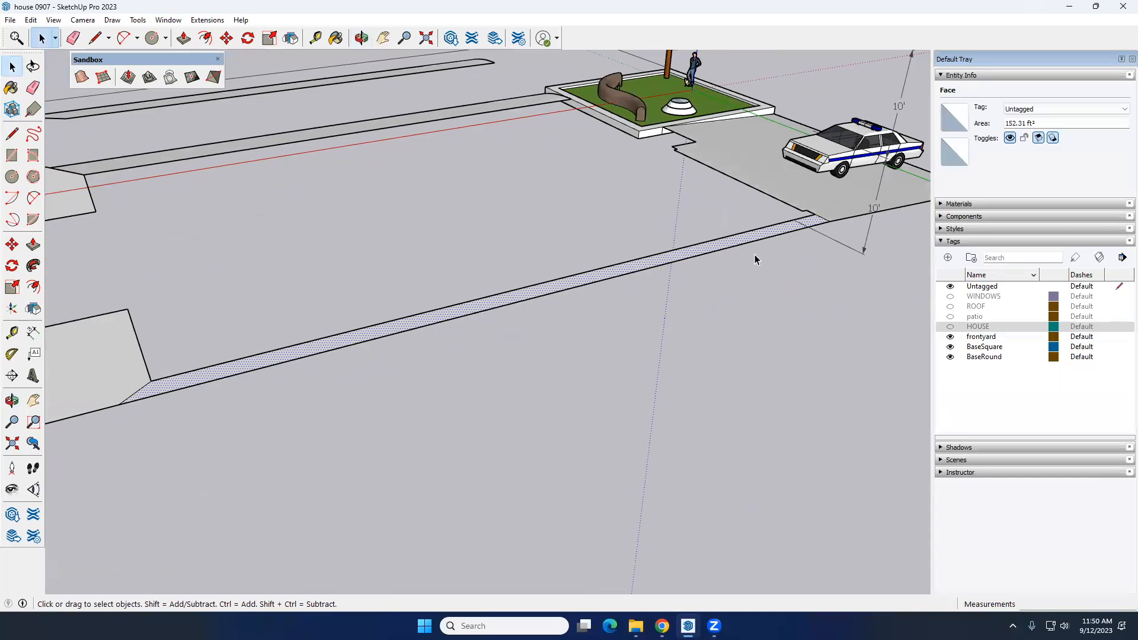
scroll(826, 225, "up", 1)
scroll(827, 226, "up", 1)
Copy the side strip's outer edge straight down by about 7 inches from its endpoint at the driveway corner
left_click(821, 226)
left_click(821, 231)
middle_click_drag(820, 231, 778, 183)
scroll(755, 183, "up", 3)
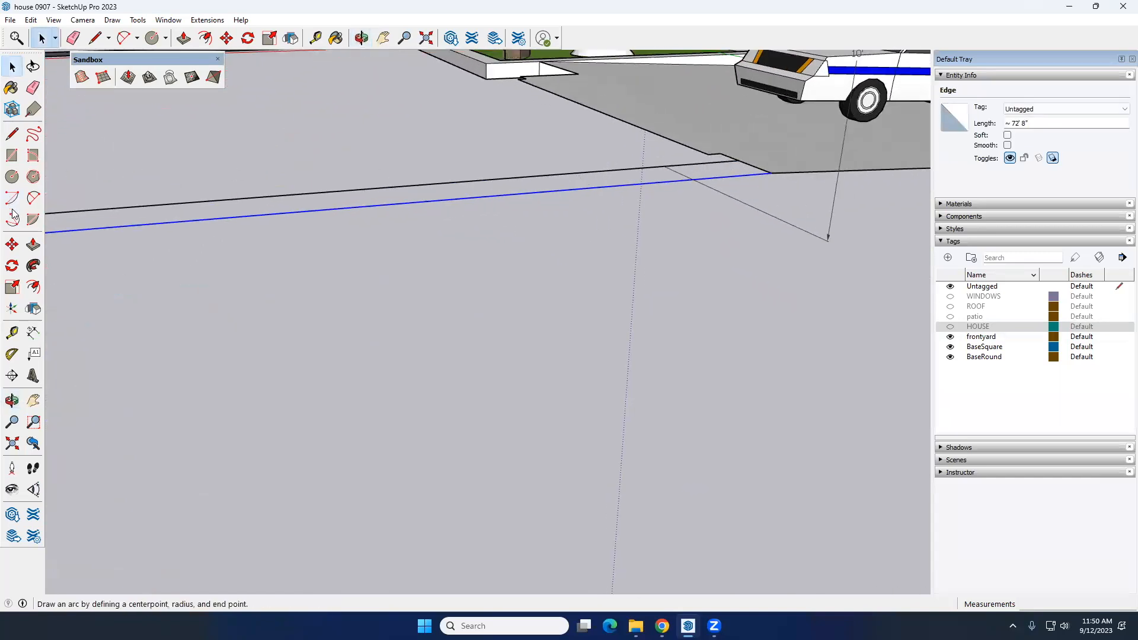
left_click(12, 244)
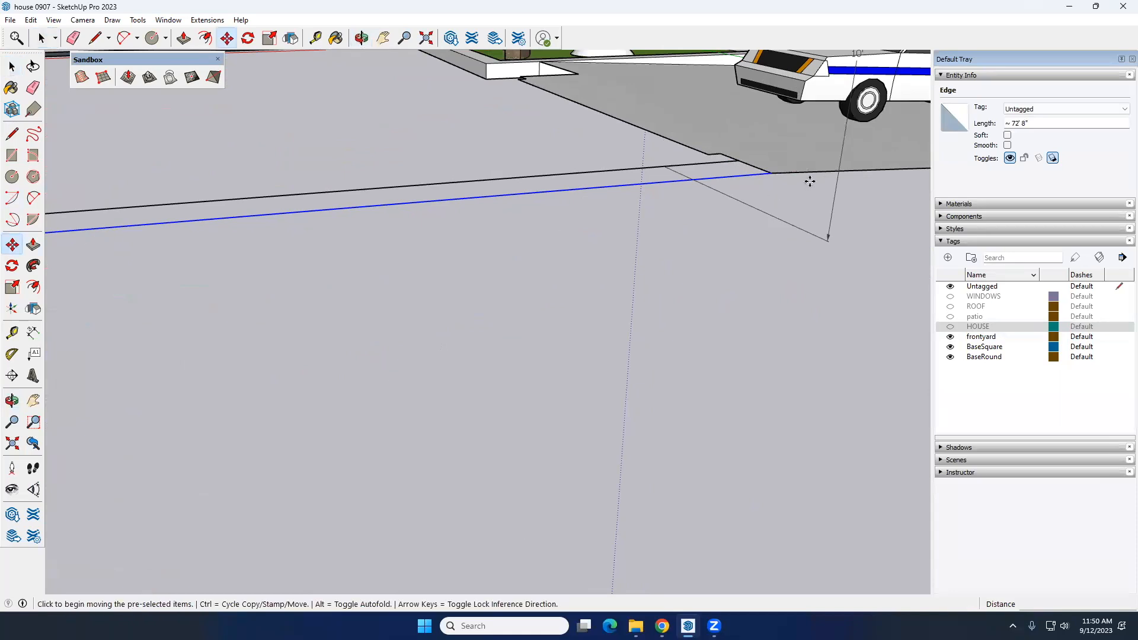
left_click(768, 175)
scroll(770, 178, "up", 2)
scroll(773, 177, "up", 2)
left_click(772, 168)
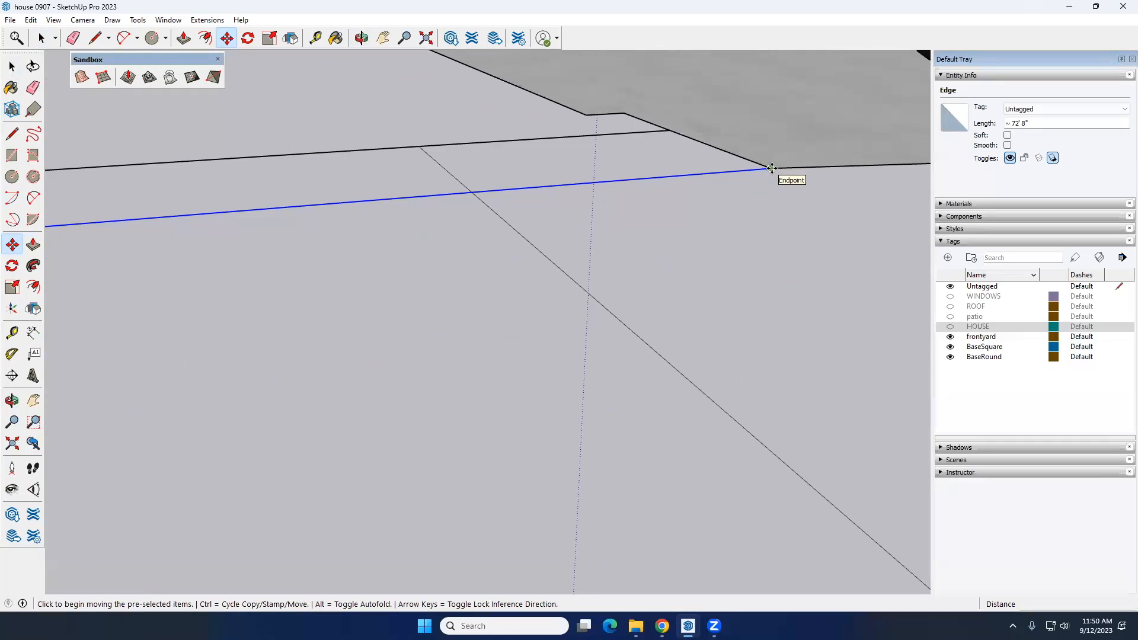
left_click(772, 169)
scroll(674, 204, "down", 3)
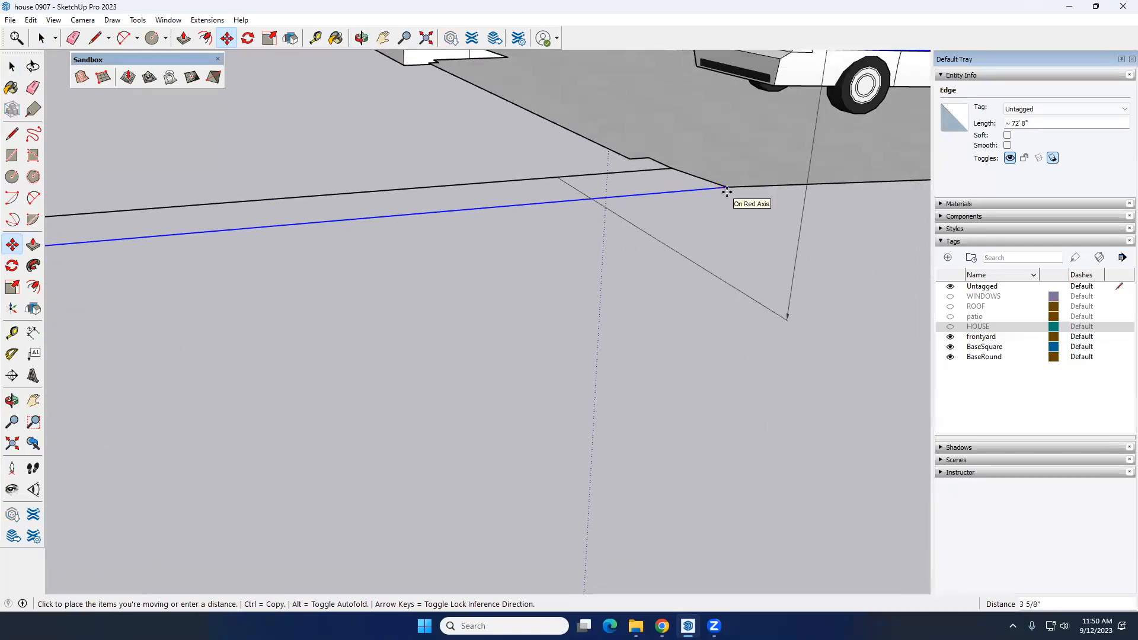
key("ctrl")
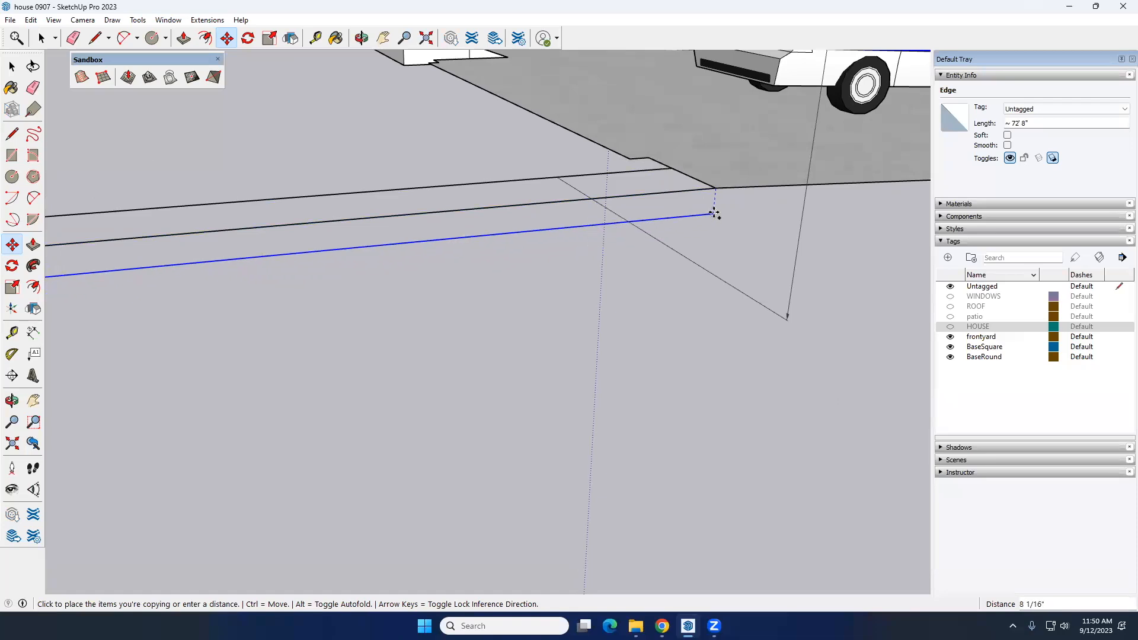
left_click(715, 212)
key("space")
Draw a line about 2' 2 1/2" long from the inner edge's driveway end to the lowered edge's end
middle_click_drag(729, 216, 754, 212)
scroll(759, 201, "up", 3)
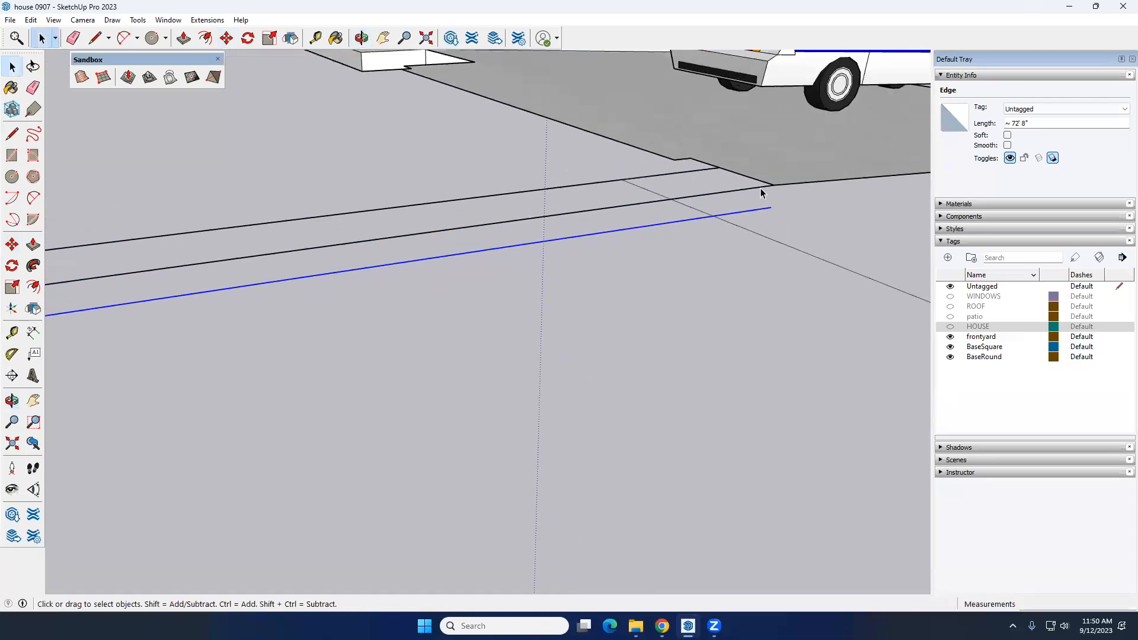
left_click(12, 134)
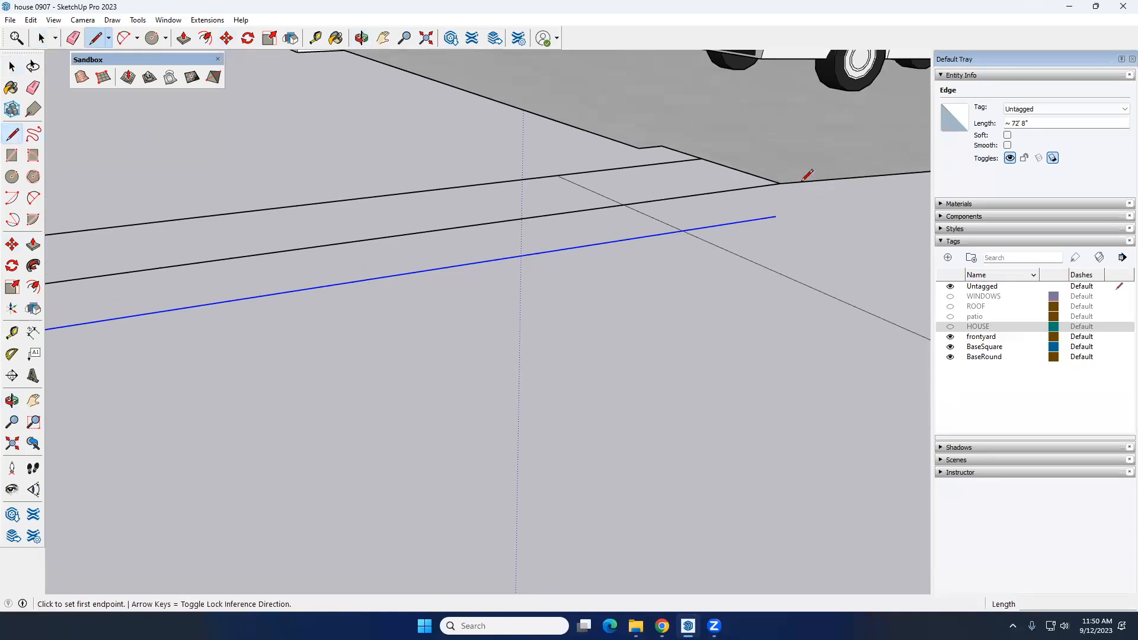
left_click(702, 158)
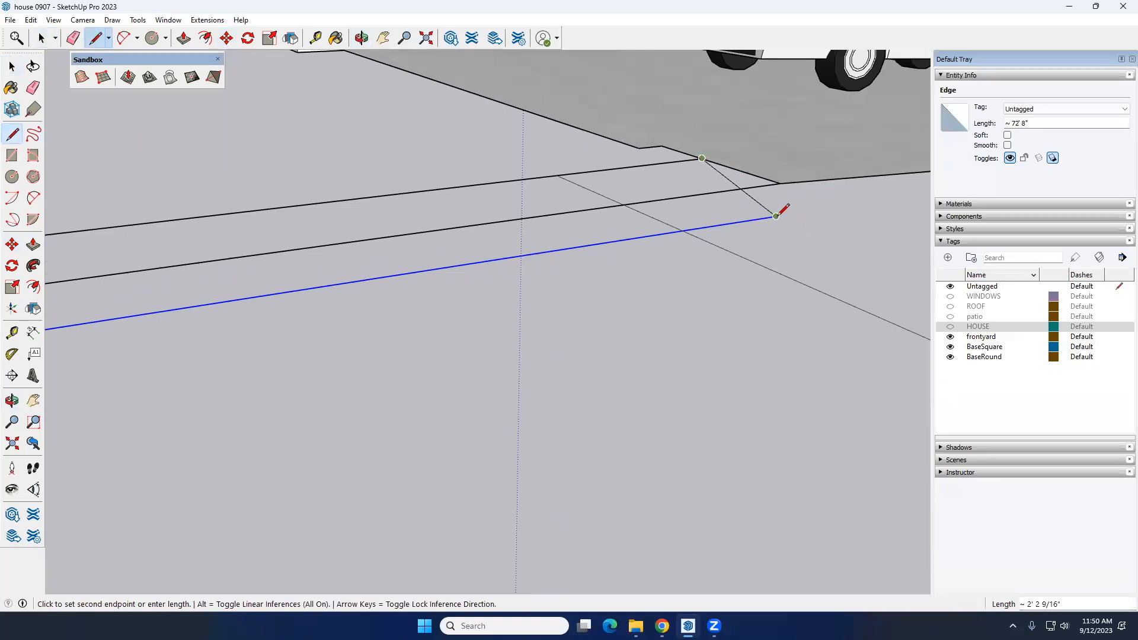
left_click(776, 216)
key("space")
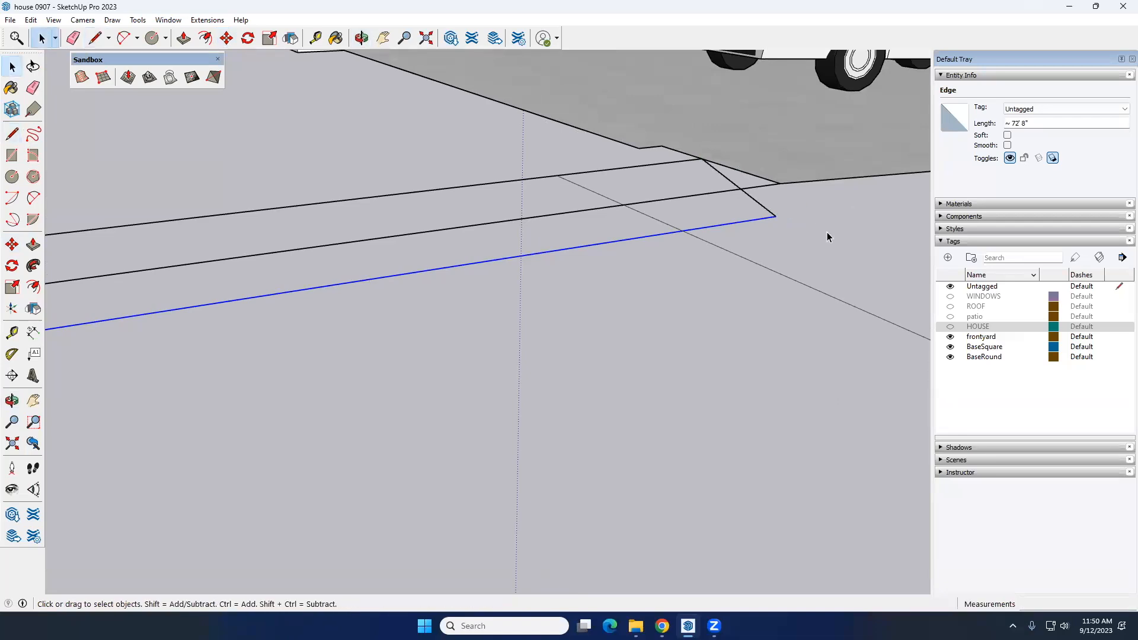
Delete the side strip's original outer edge above the lowered copy
scroll(826, 237, "down", 5)
scroll(812, 239, "up", 2)
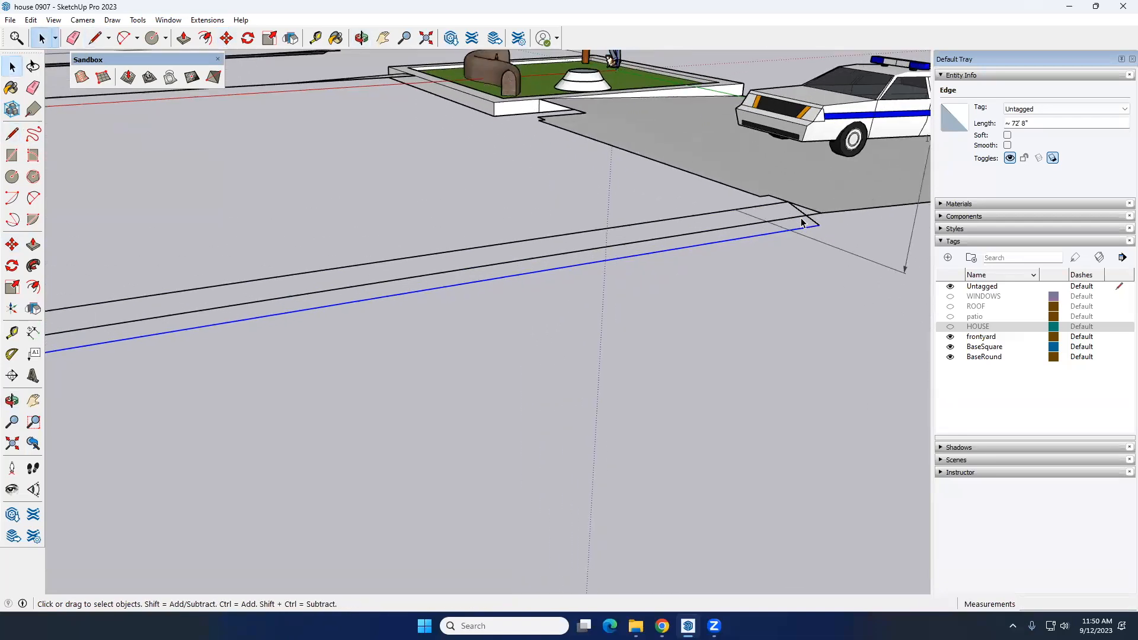
scroll(799, 220, "down", 8)
middle_click_drag(642, 286, 363, 306)
key("space")
Draw a line about 3' 5 1/2" long from the lowered edge's rear end to the inner corner of the rear paving
scroll(272, 290, "up", 6)
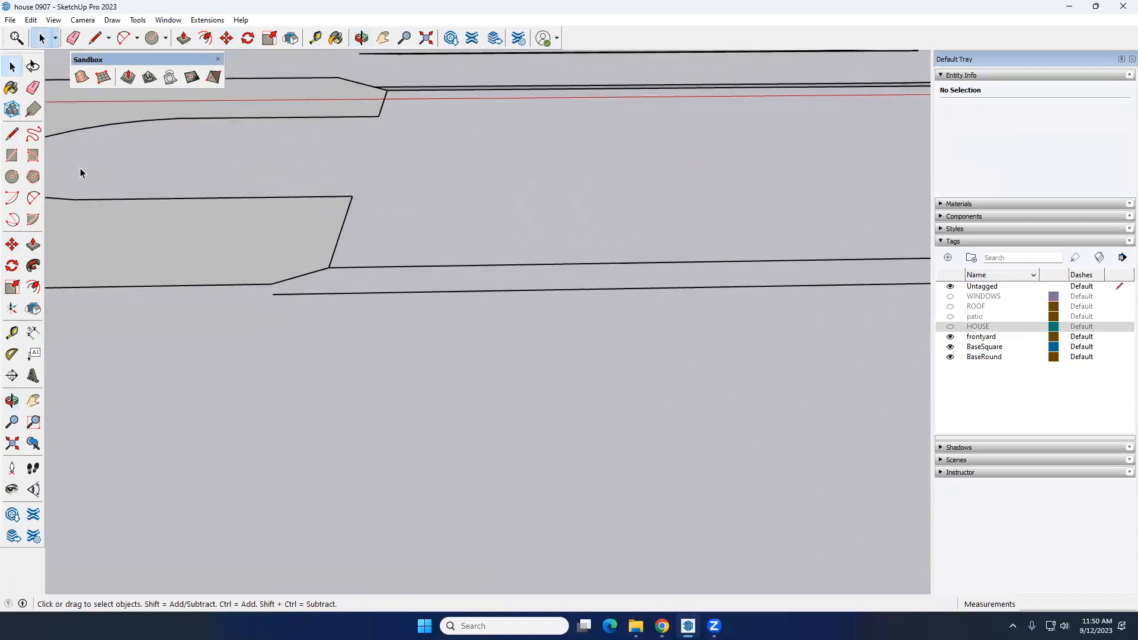
left_click(12, 135)
scroll(281, 289, "up", 1)
left_click(277, 301)
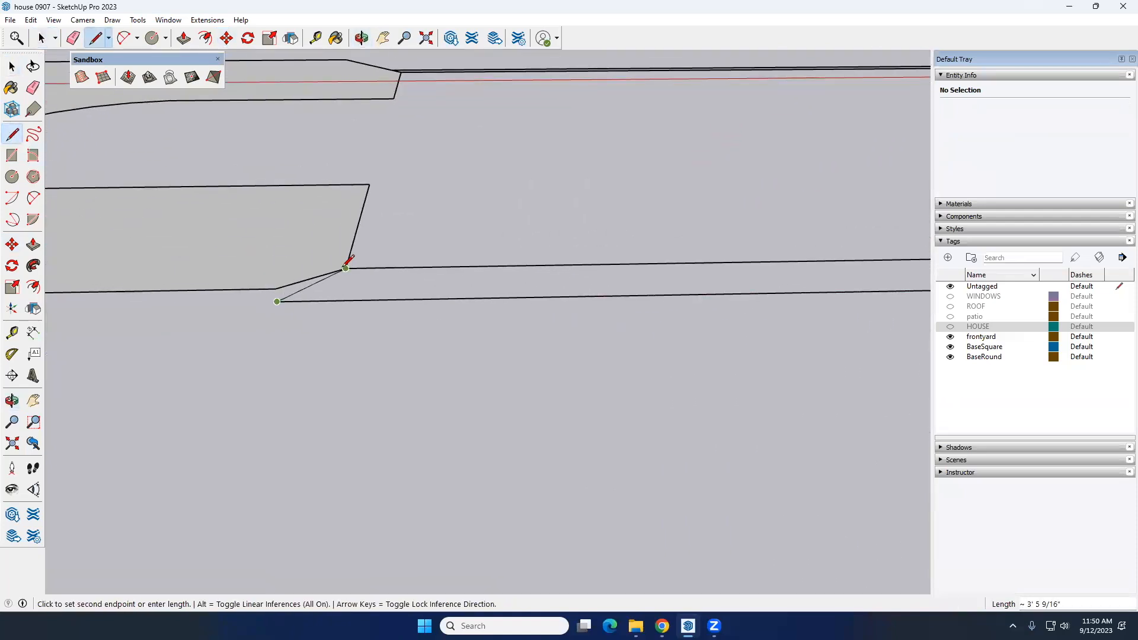
left_click(346, 269)
key("space")
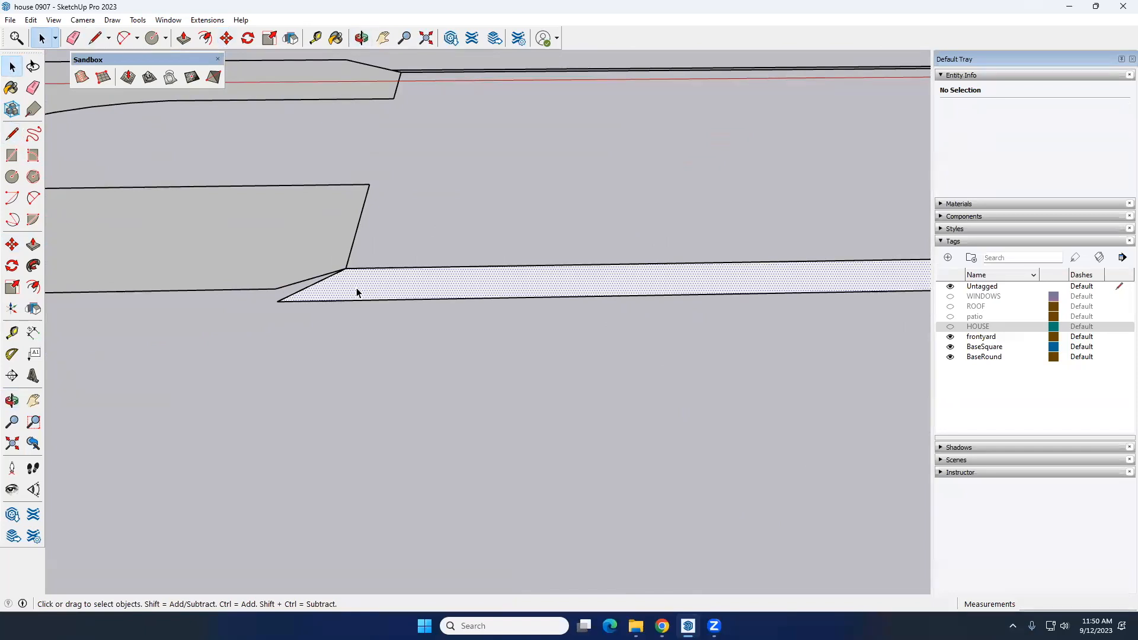
Delete the straight line closing the strip at the driveway end
scroll(357, 287, "down", 5)
scroll(509, 301, "down", 3)
scroll(599, 285, "up", 6)
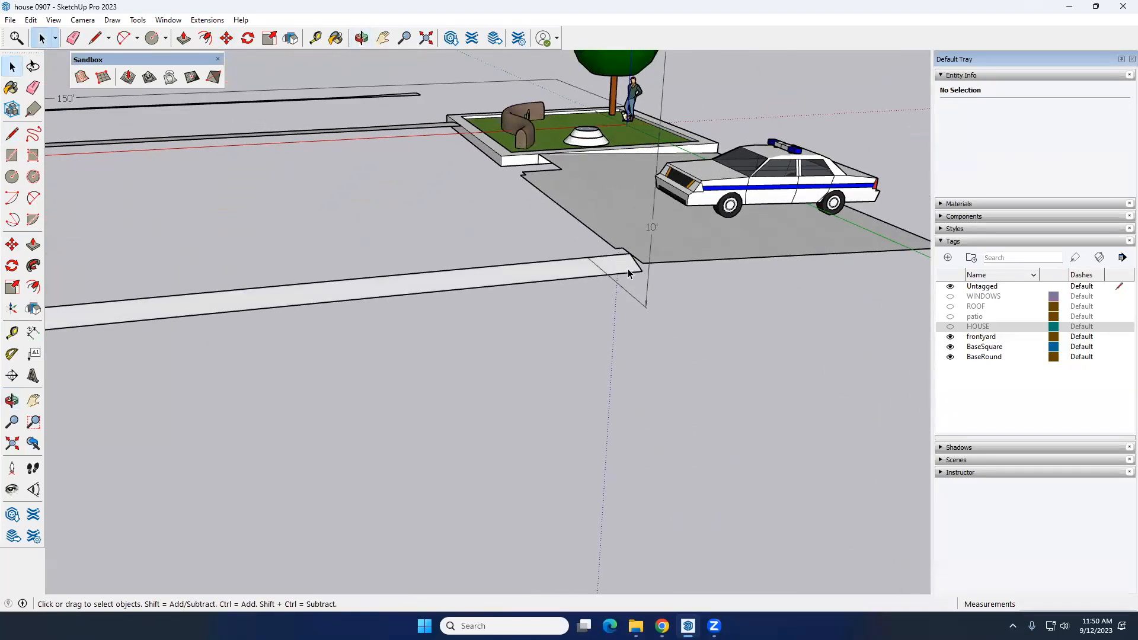
scroll(634, 267, "up", 2)
left_click(638, 264)
key("Delete")
Draw a two-point arc bulging upward from the inner edge's driveway end to the lowered edge's end
middle_click_drag(615, 274, 721, 227)
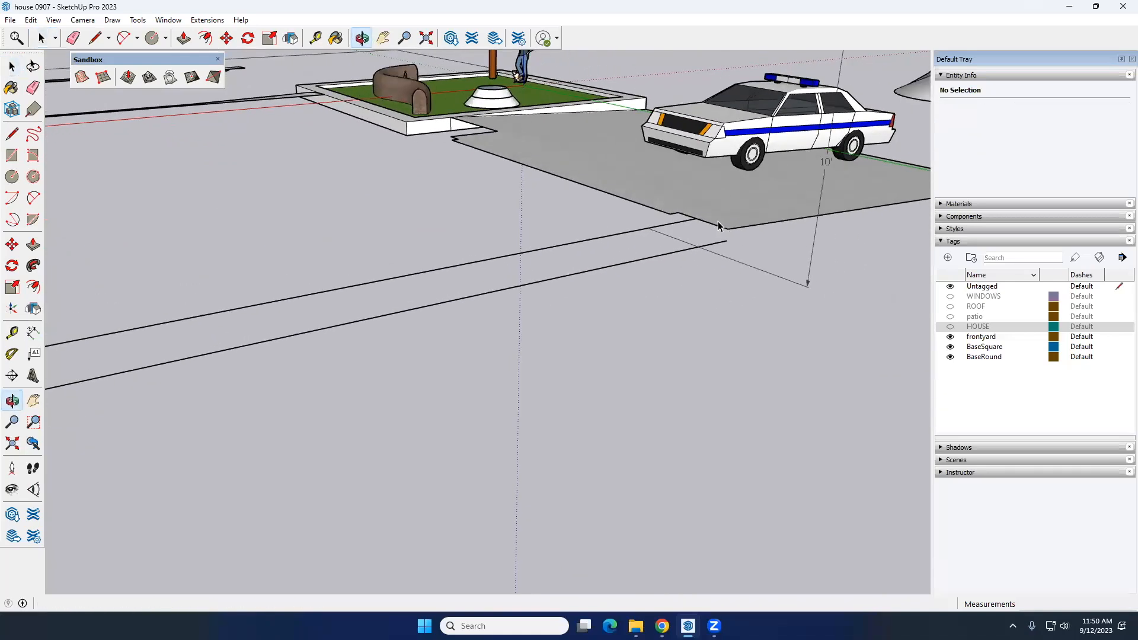
scroll(719, 227, "up", 5)
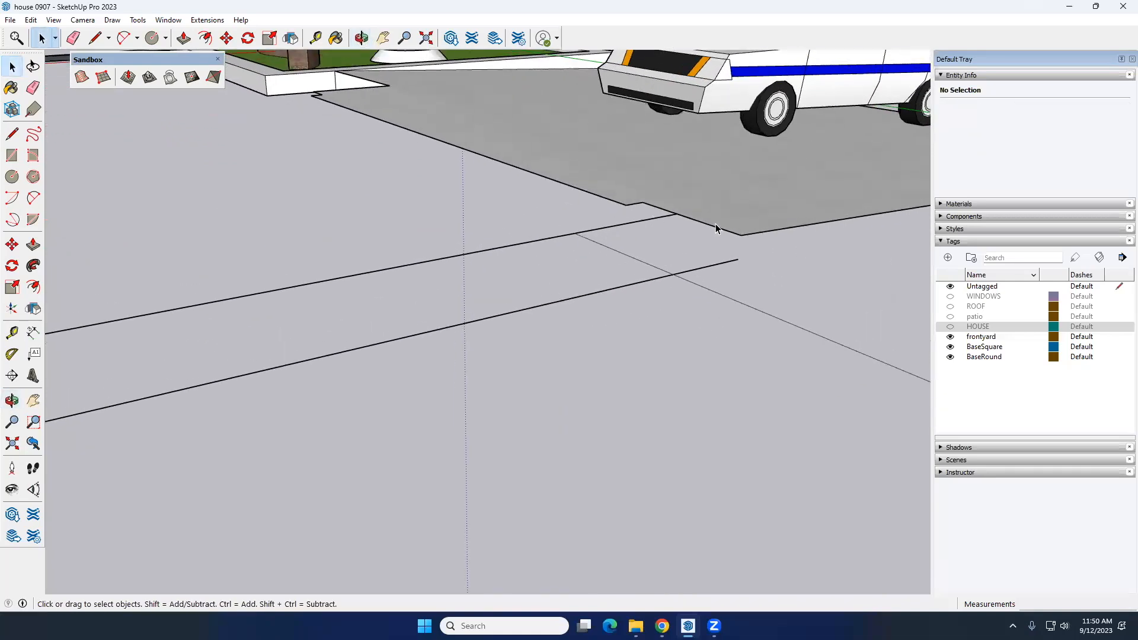
left_click(33, 200)
left_click(658, 209)
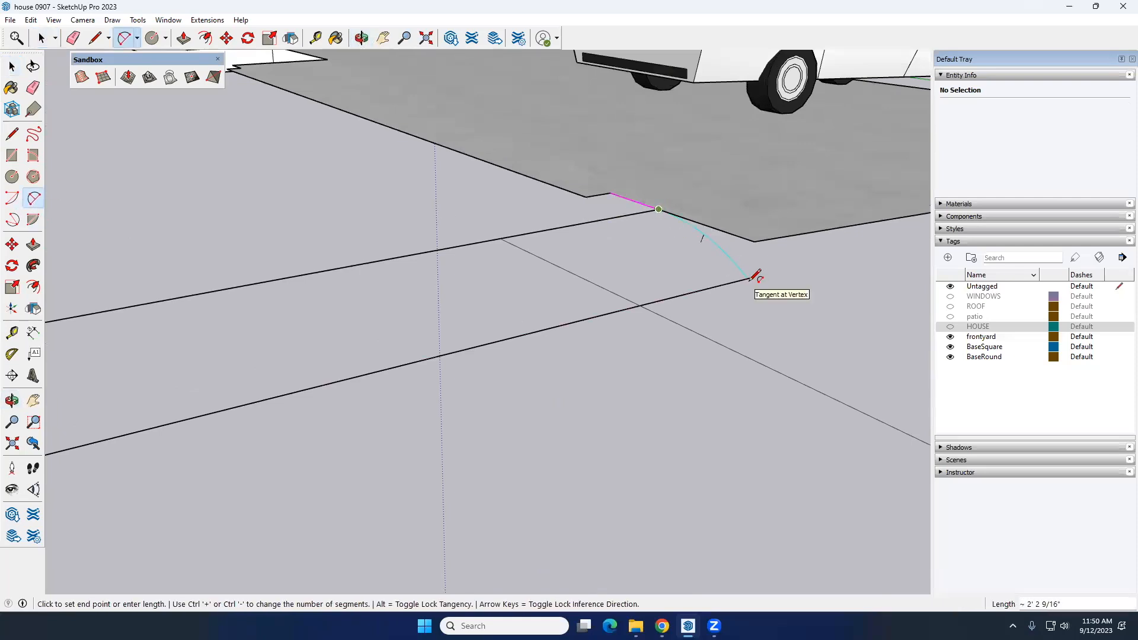
left_click(749, 278)
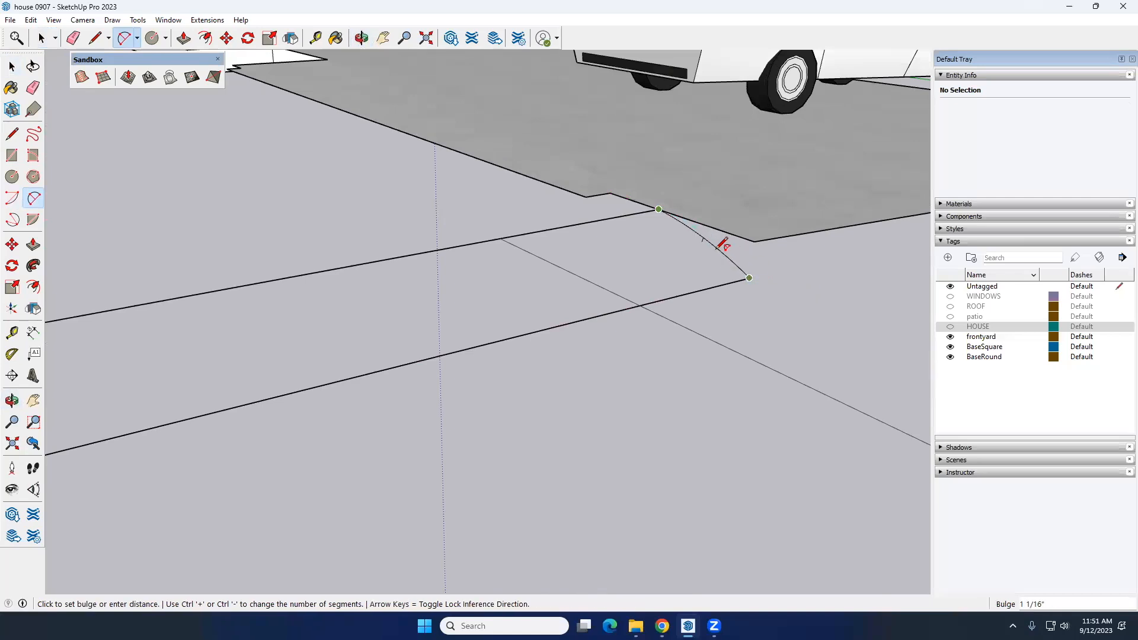
left_click(724, 240)
key("space")
left_click(511, 209)
key("Delete")
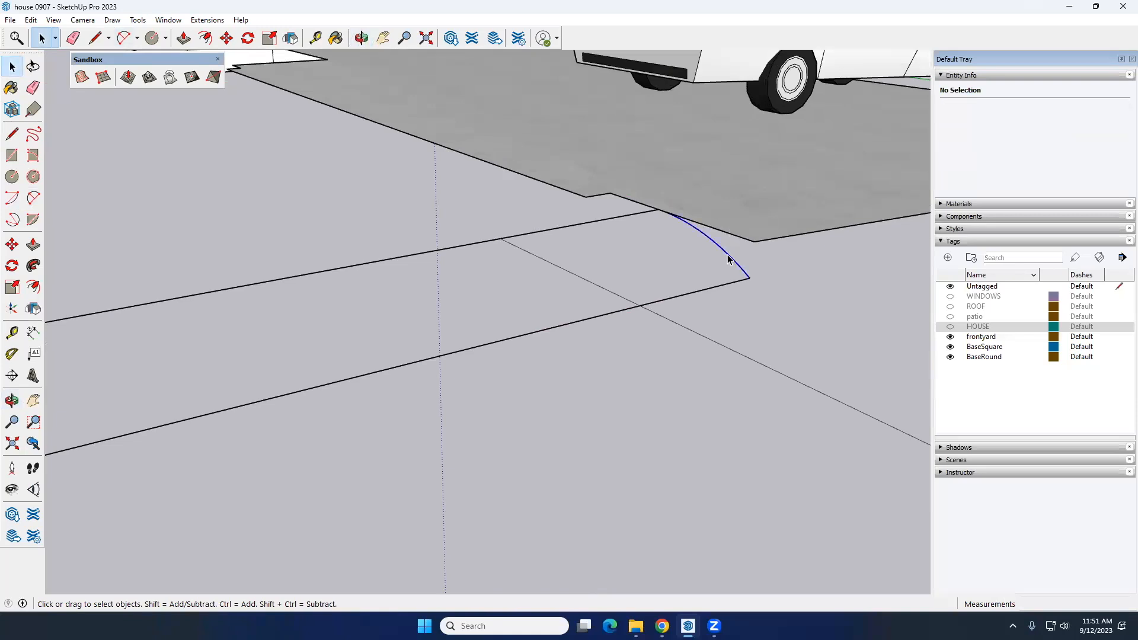
Select the arc, both long edges and the rear end line, and create a surface From Contours
left_click(727, 259)
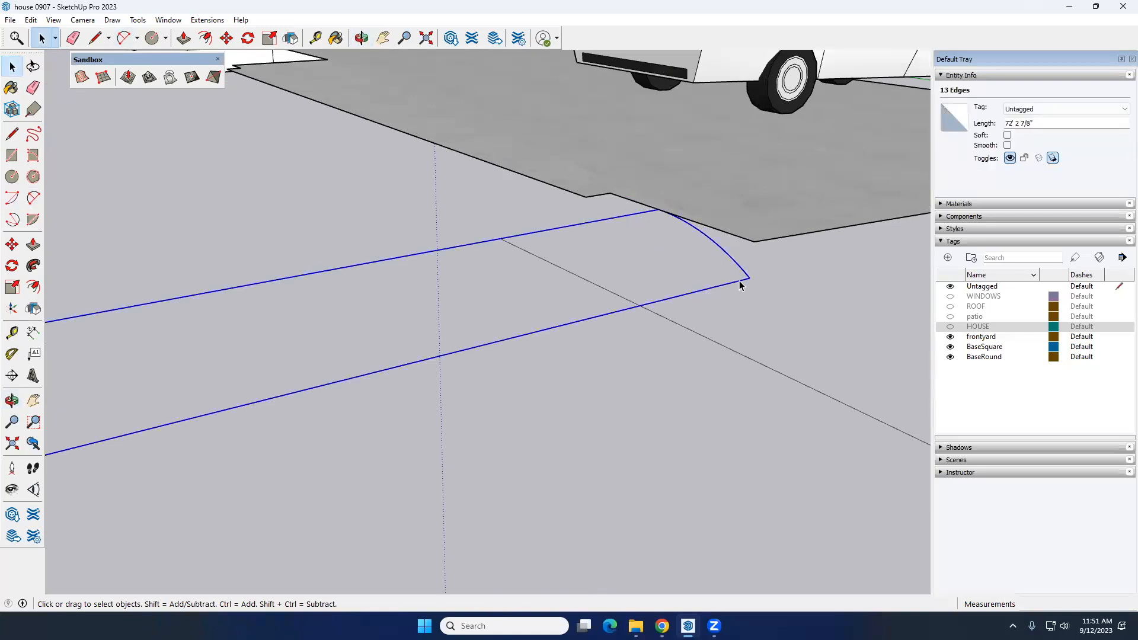
scroll(739, 286, "down", 10)
scroll(101, 403, "up", 4)
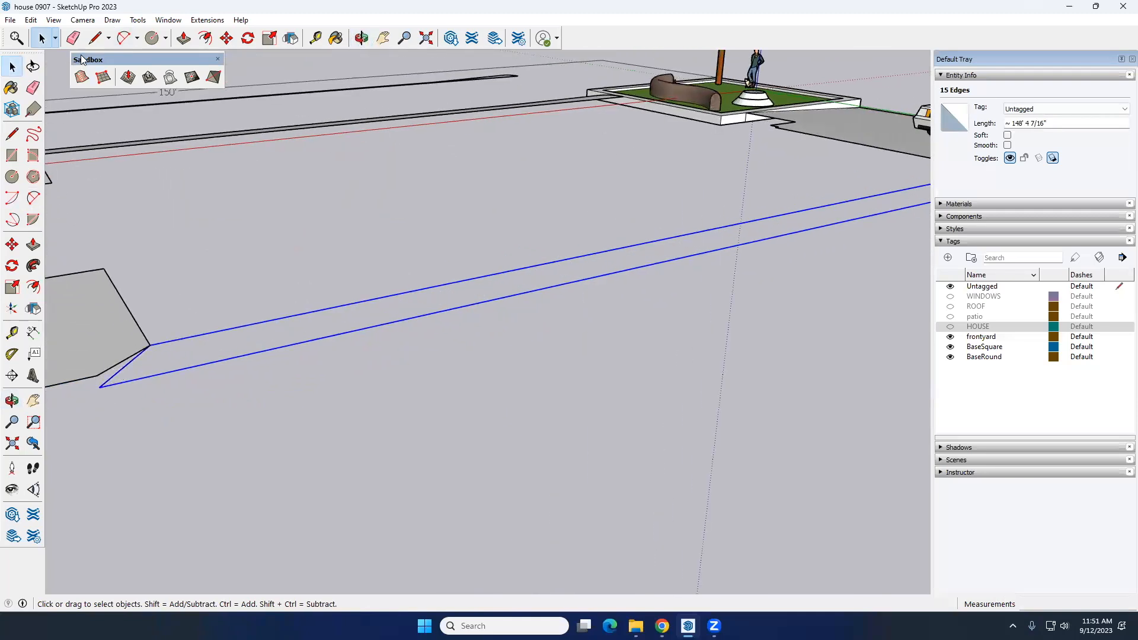
left_click(82, 79)
Draw a vertical line about 7 inches long from the driveway corner to the curved surface's lower corner, closing the gap with a face
middle_click_drag(453, 282, 655, 217)
scroll(609, 280, "up", 6)
scroll(770, 222, "up", 5)
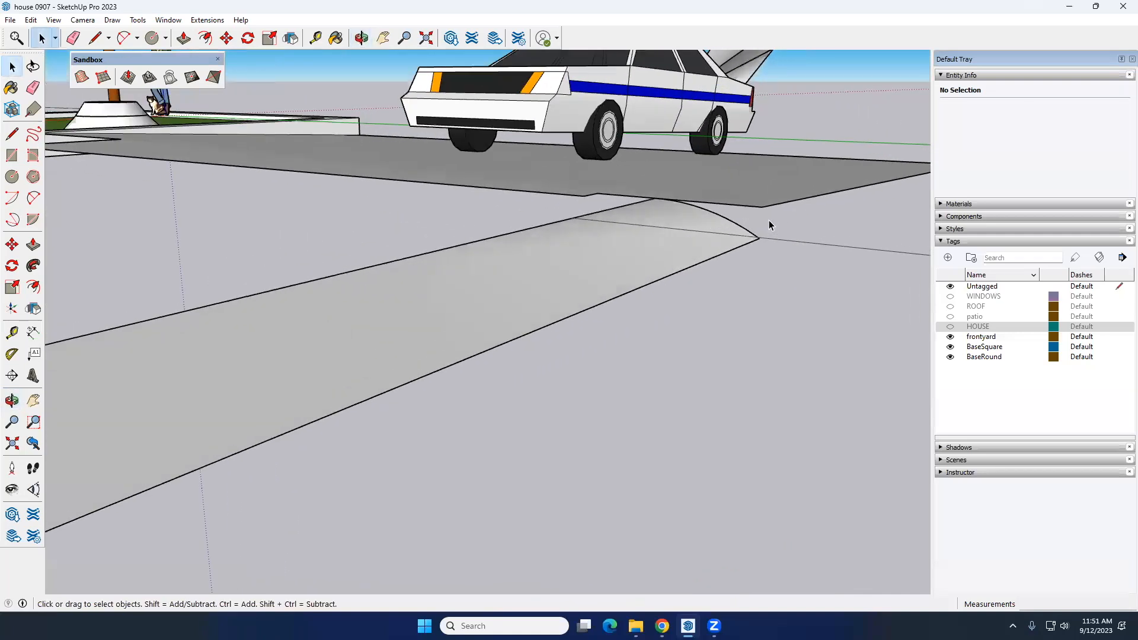
key("l")
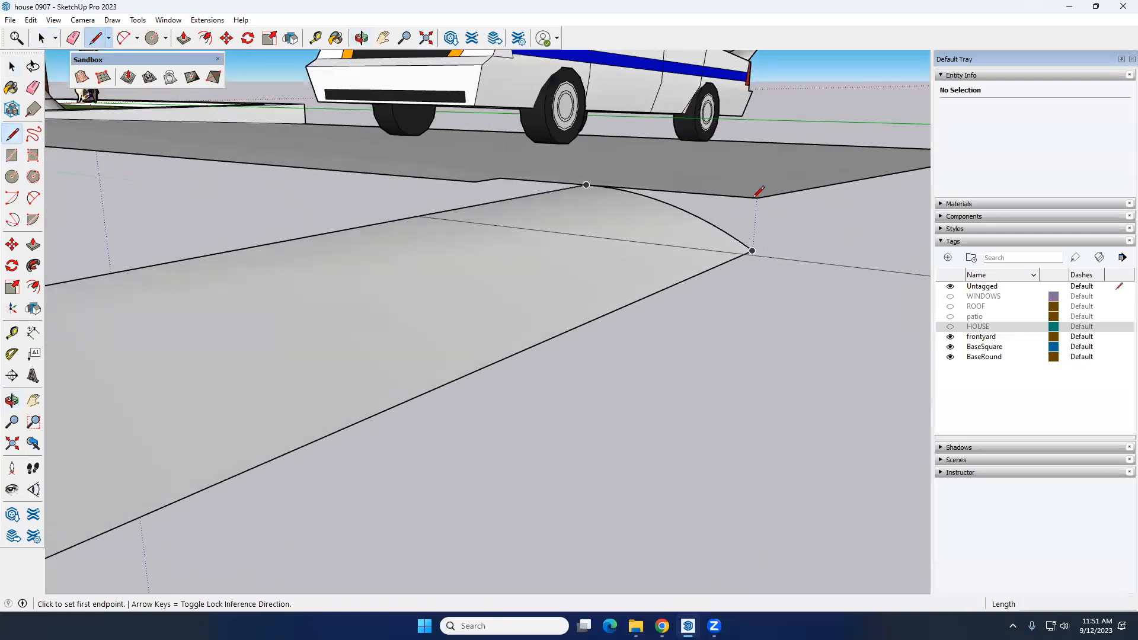
left_click(757, 197)
left_click(753, 251)
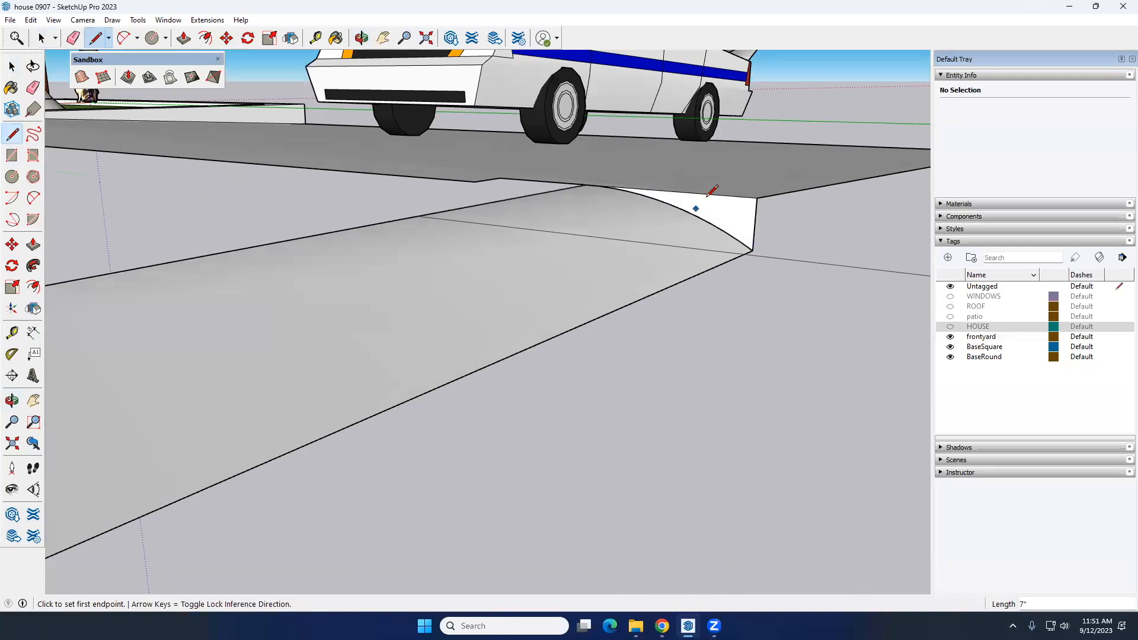
key("space")
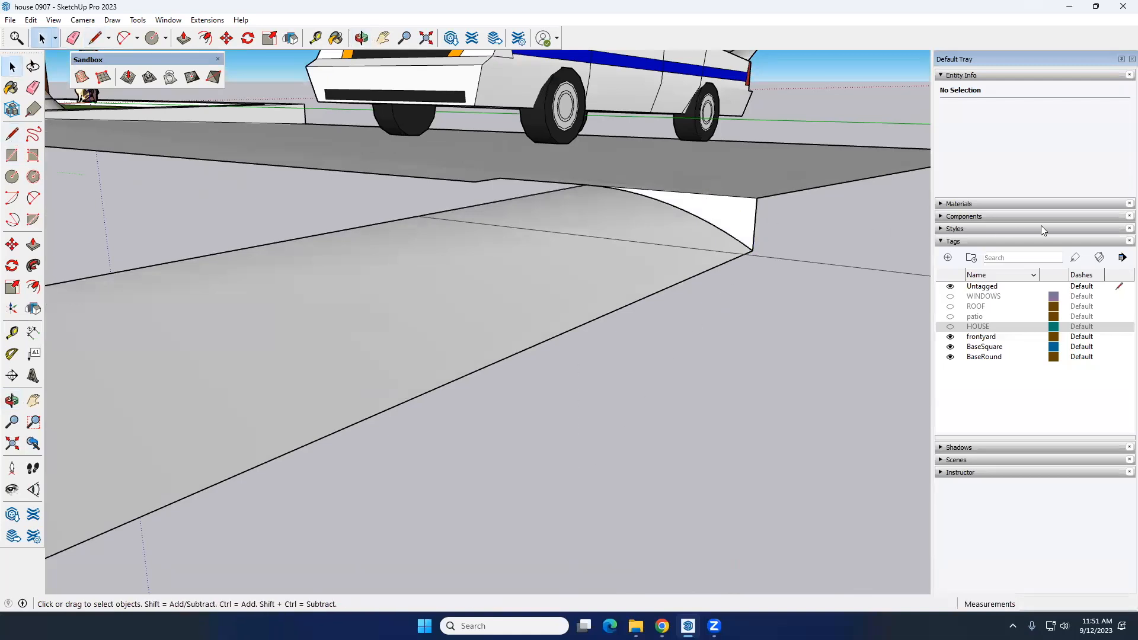
Show the HOUSE tag and examine the new sloped side strip against the house from all around
left_click(950, 326)
middle_click_drag(607, 262, 678, 268)
scroll(679, 268, "down", 10)
middle_click_drag(602, 269, 283, 294)
middle_click_drag(549, 272, 314, 284)
middle_click_drag(742, 271, 557, 285)
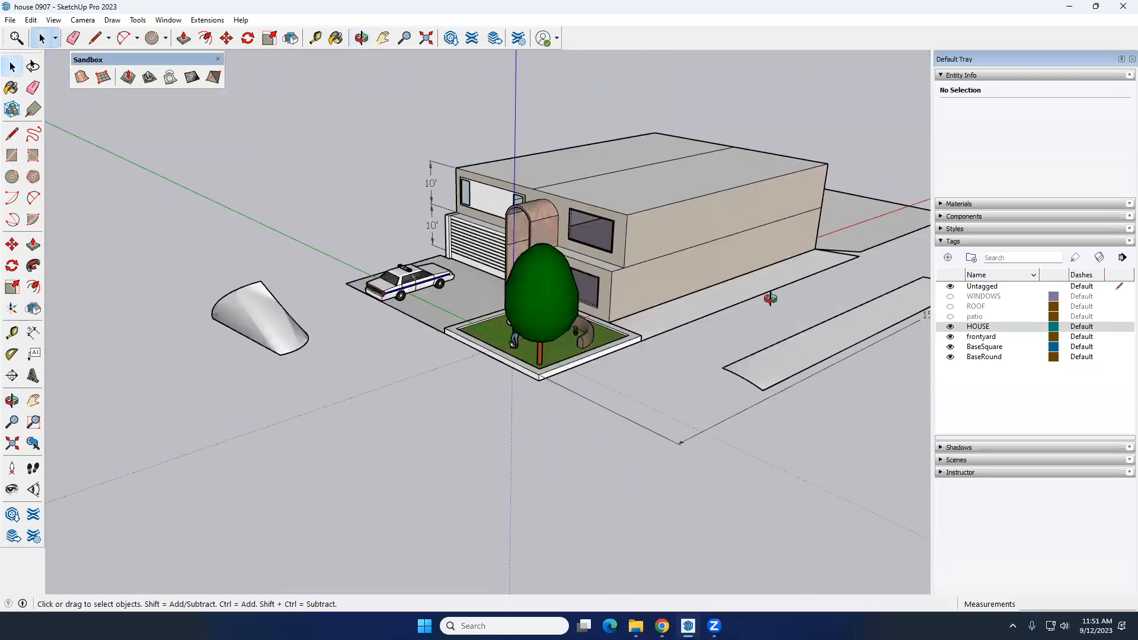
middle_click_drag(770, 296, 569, 314)
middle_click_drag(723, 348, 528, 360)
middle_click_drag(413, 264, 486, 341)
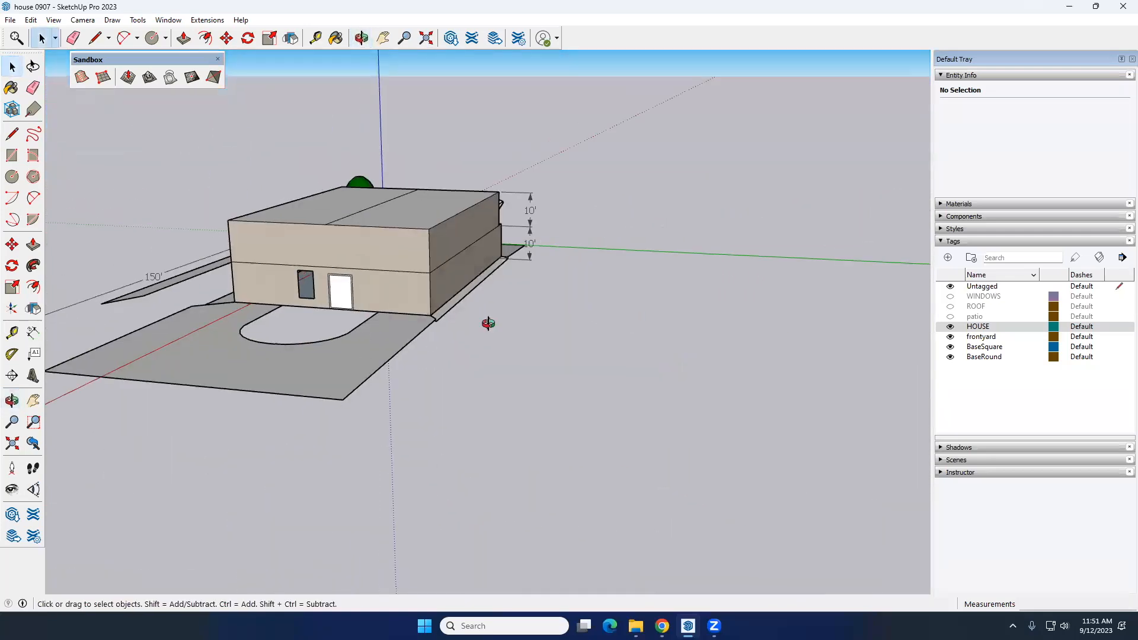
scroll(453, 294, "up", 10)
left_click(462, 282)
middle_click_drag(549, 264, 629, 235)
Hide the HOUSE tag and select the curved side strip surface group
left_click(950, 327)
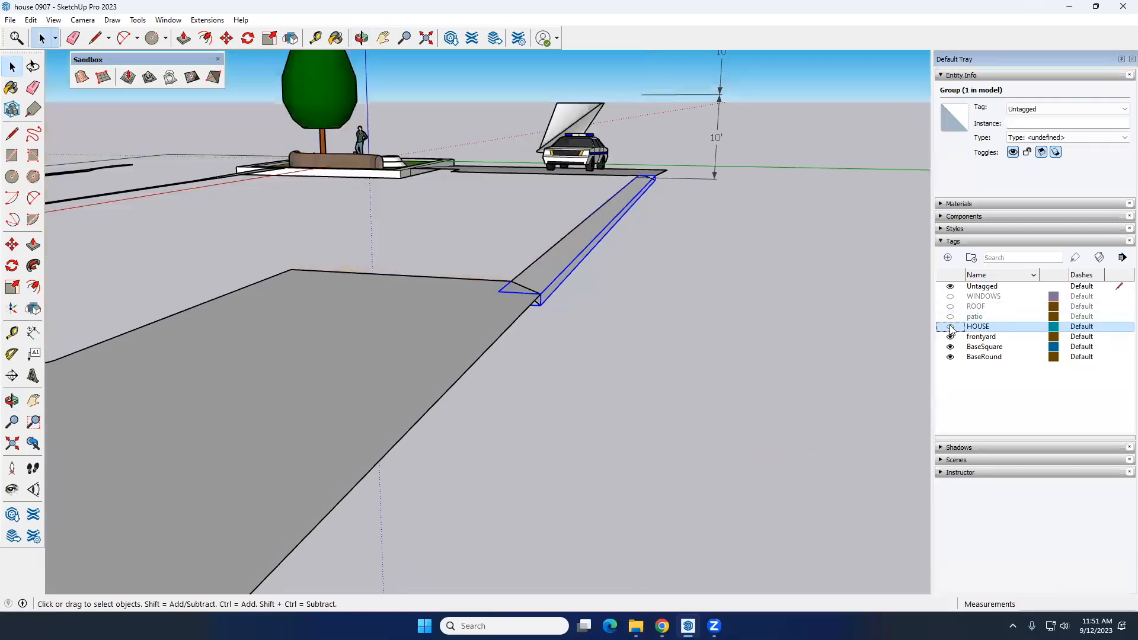
scroll(592, 258, "down", 2)
left_click(613, 255)
scroll(613, 255, "up", 2)
scroll(601, 234, "up", 1)
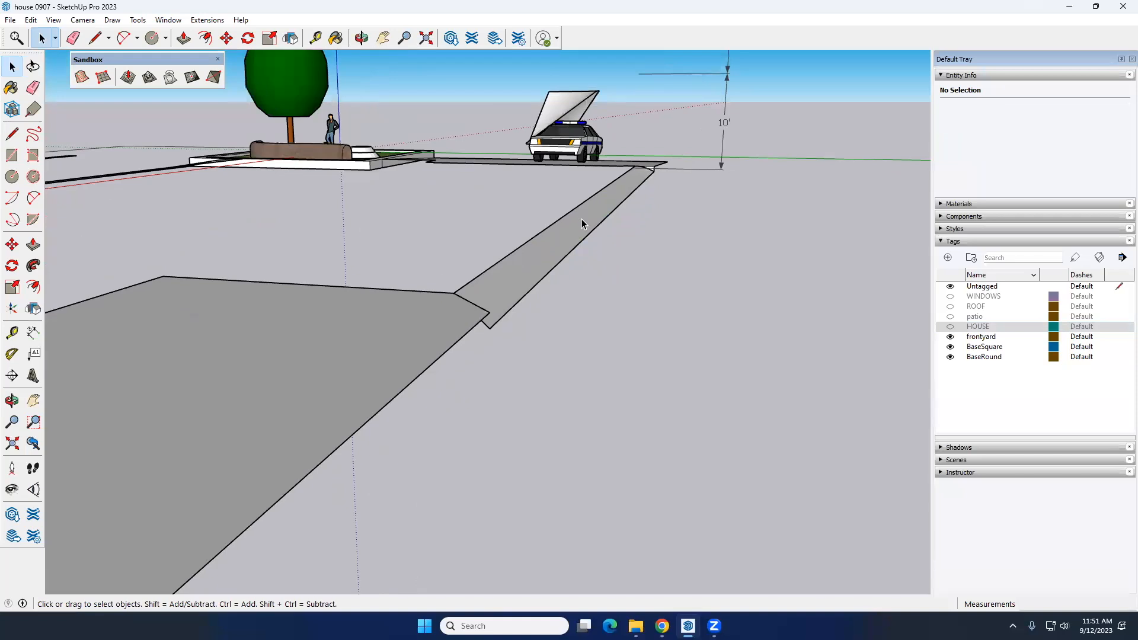
left_click(581, 224)
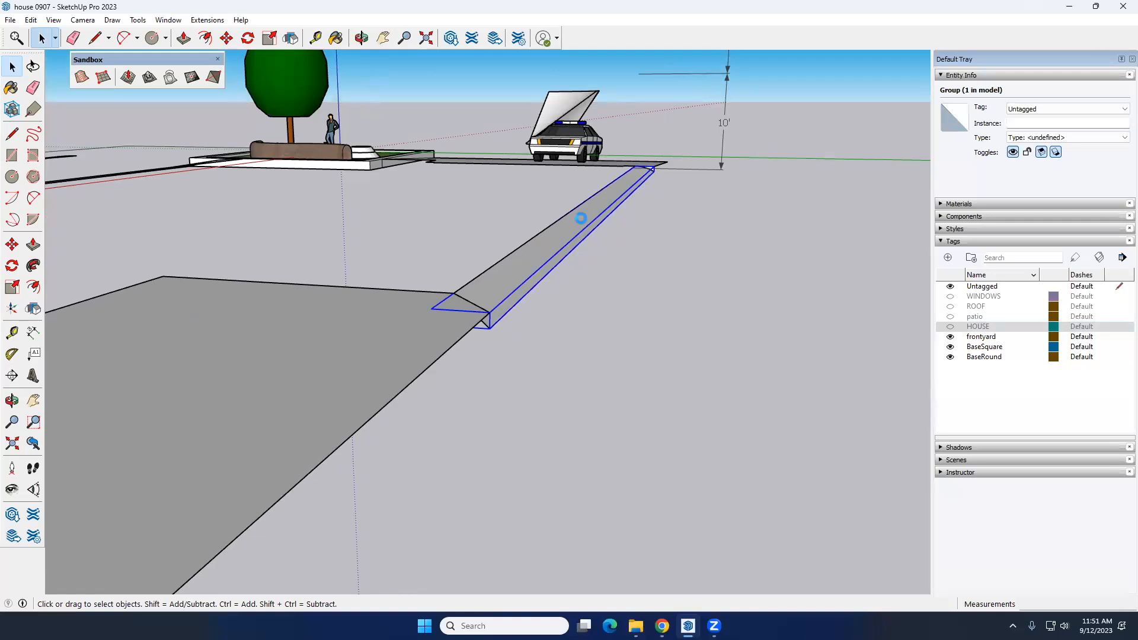
Delete the flat face of the front driveway area with the curved cutout, keeping its outline edges
scroll(582, 223, "down", 5)
middle_click_drag(582, 224, 662, 257)
scroll(658, 261, "up", 6)
left_click(650, 269)
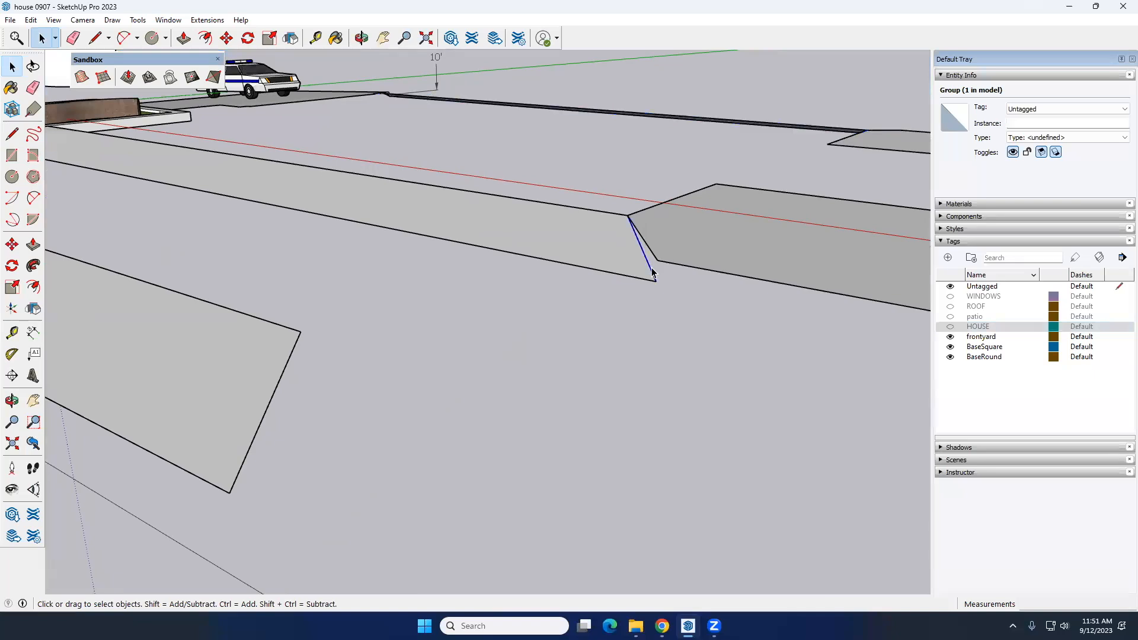
scroll(557, 290, "down", 2)
scroll(557, 286, "down", 3)
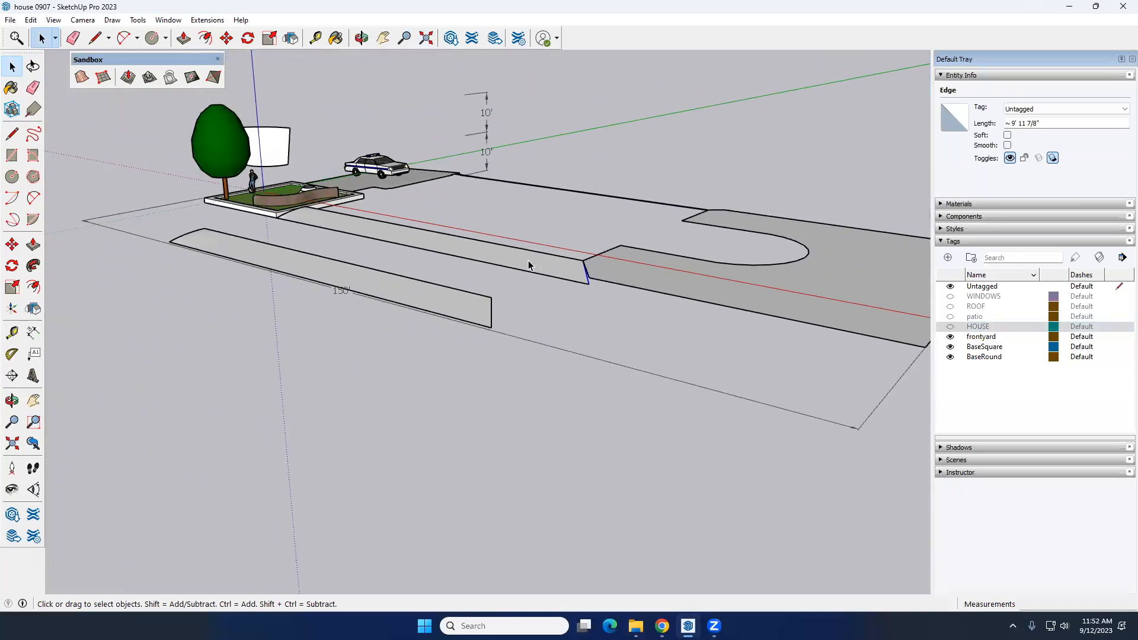
left_click(584, 313)
middle_click_drag(634, 305, 454, 330)
left_click(566, 321)
scroll(565, 320, "down", 2)
scroll(565, 323, "down", 3)
middle_click_drag(515, 323, 425, 318)
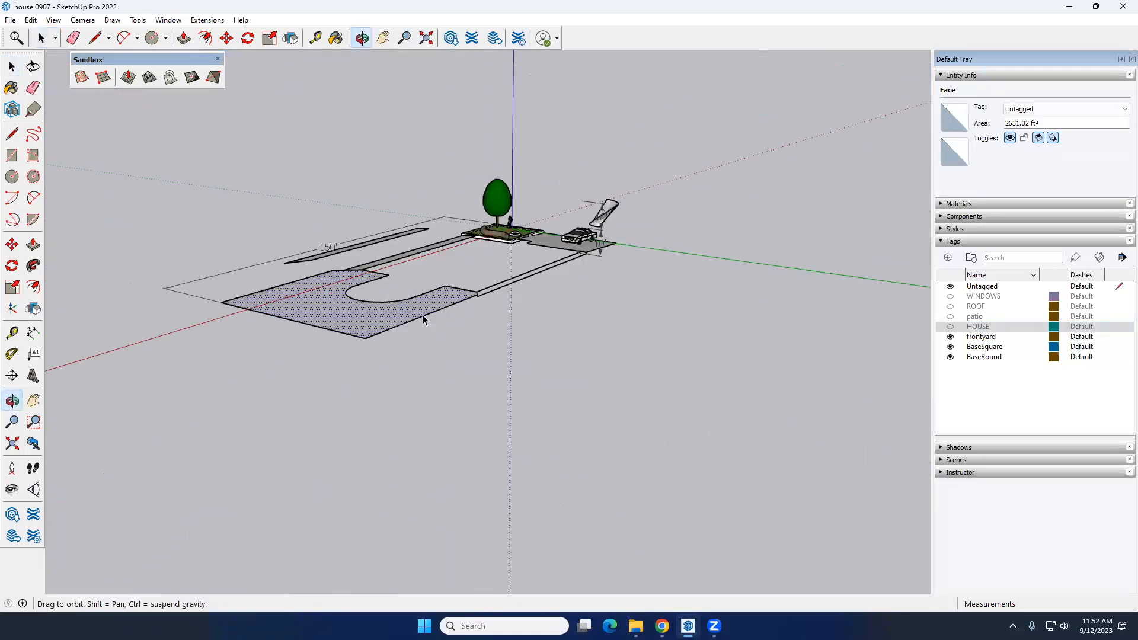
scroll(424, 318, "up", 3)
scroll(468, 297, "up", 2)
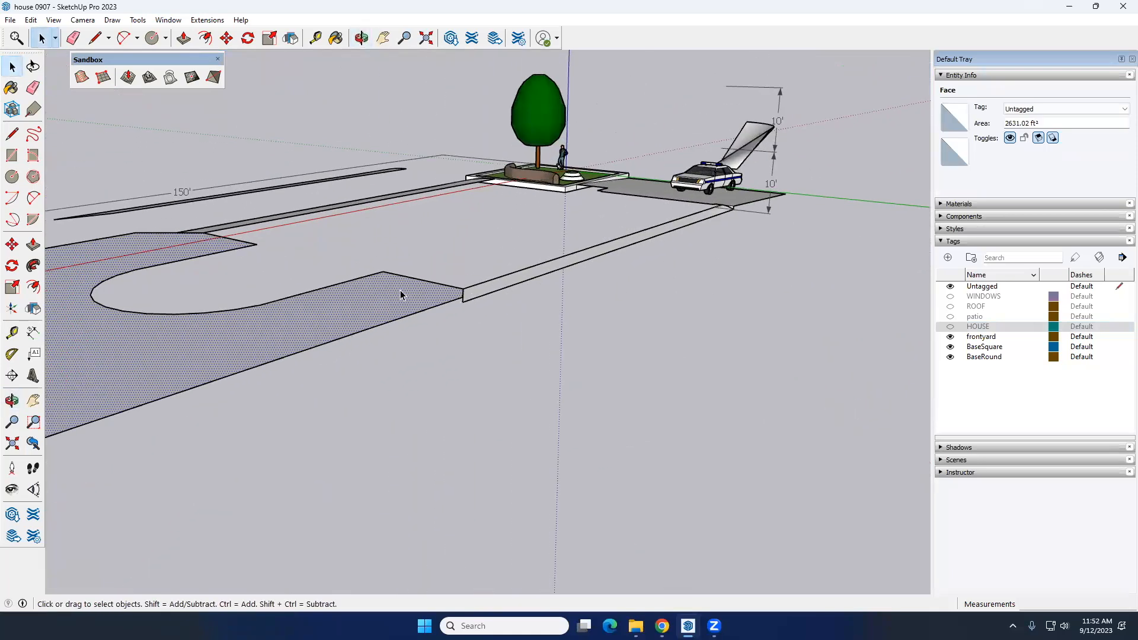
key("Delete")
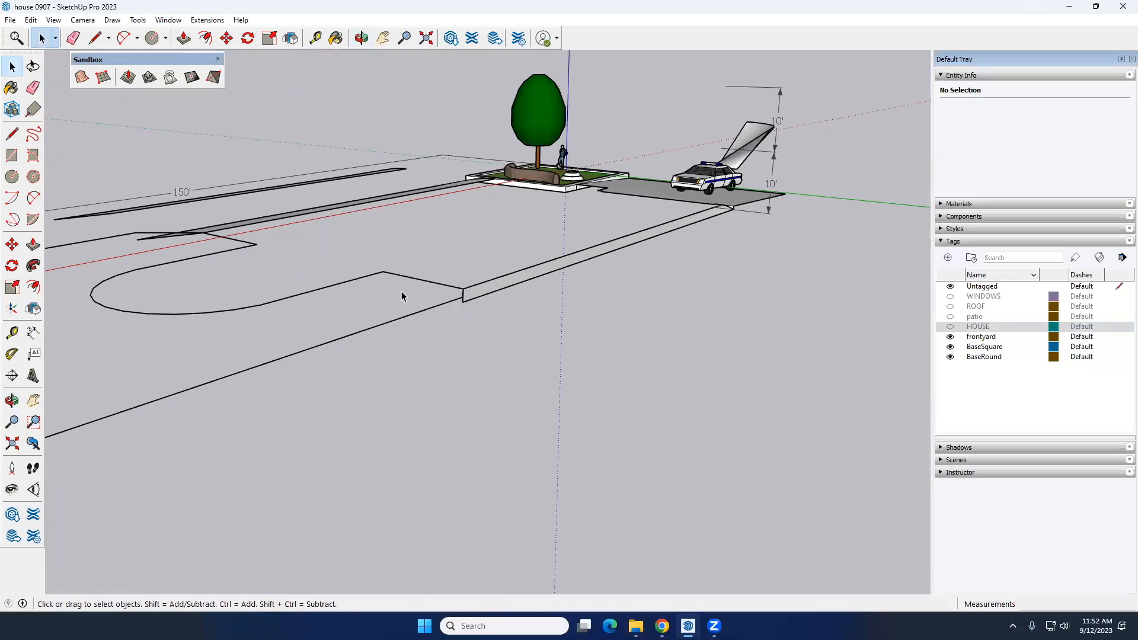
Move the driveway outline's long side edge vertically down 1' 1" onto the lower corner of the wider side strip
scroll(507, 285, "down", 3)
middle_click_drag(444, 307, 659, 462)
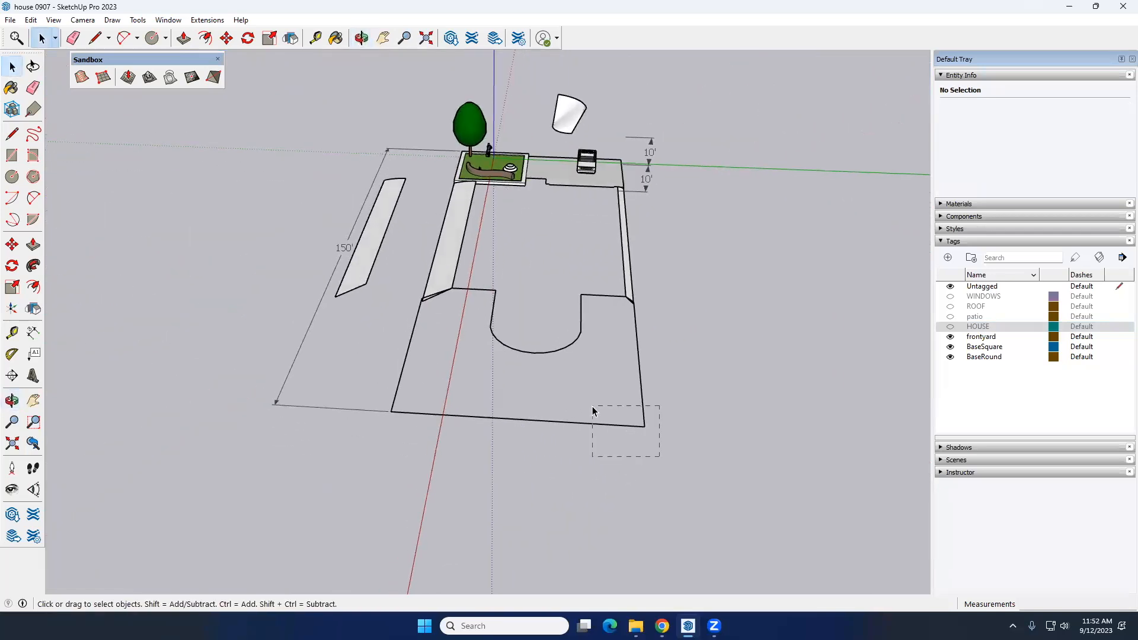
middle_click_drag(389, 361, 517, 257)
scroll(523, 241, "up", 3)
scroll(446, 323, "down", 5)
middle_click_drag(448, 323, 563, 248)
scroll(563, 249, "up", 5)
left_click(489, 246)
left_click(13, 243)
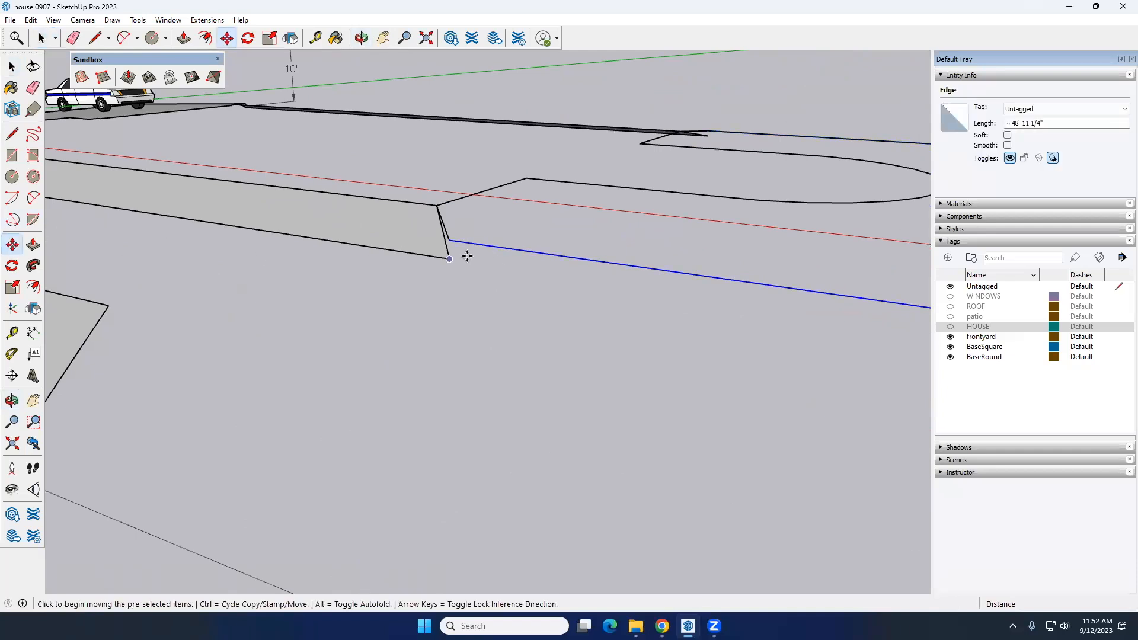
scroll(453, 239, "up", 2)
left_click(437, 226)
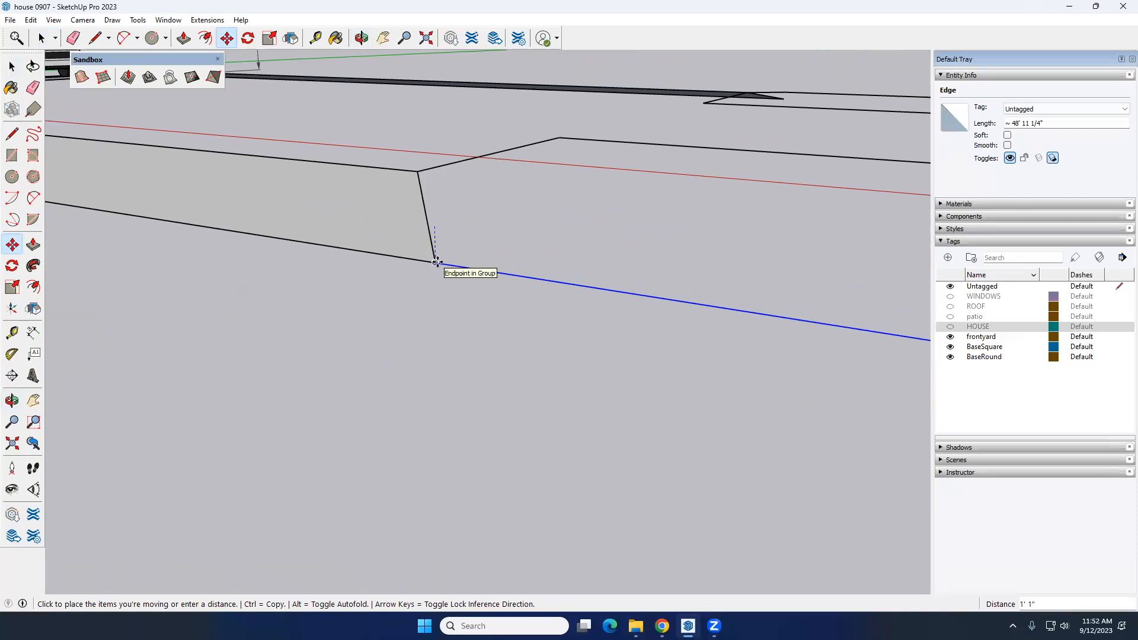
left_click(437, 263)
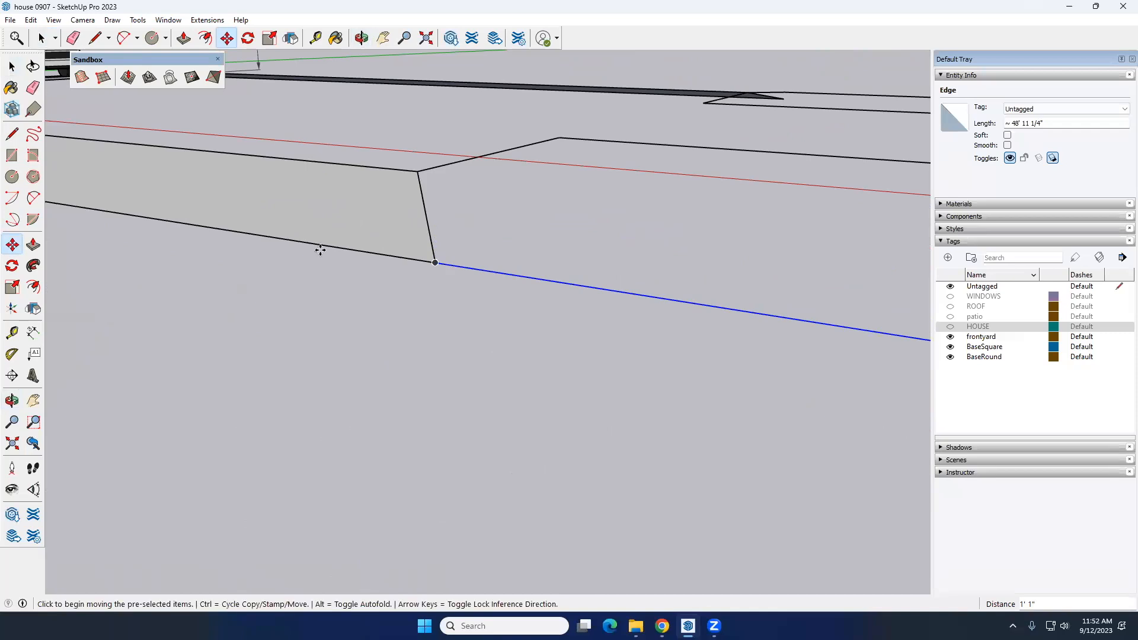
Select the outline's front edge and examine how the outline corners meet the neighbouring edges and the narrow side strip
scroll(318, 246, "down", 5)
middle_click_drag(461, 250, 332, 256)
scroll(336, 271, "up", 4)
key("space")
left_click(331, 256)
scroll(320, 256, "up", 5)
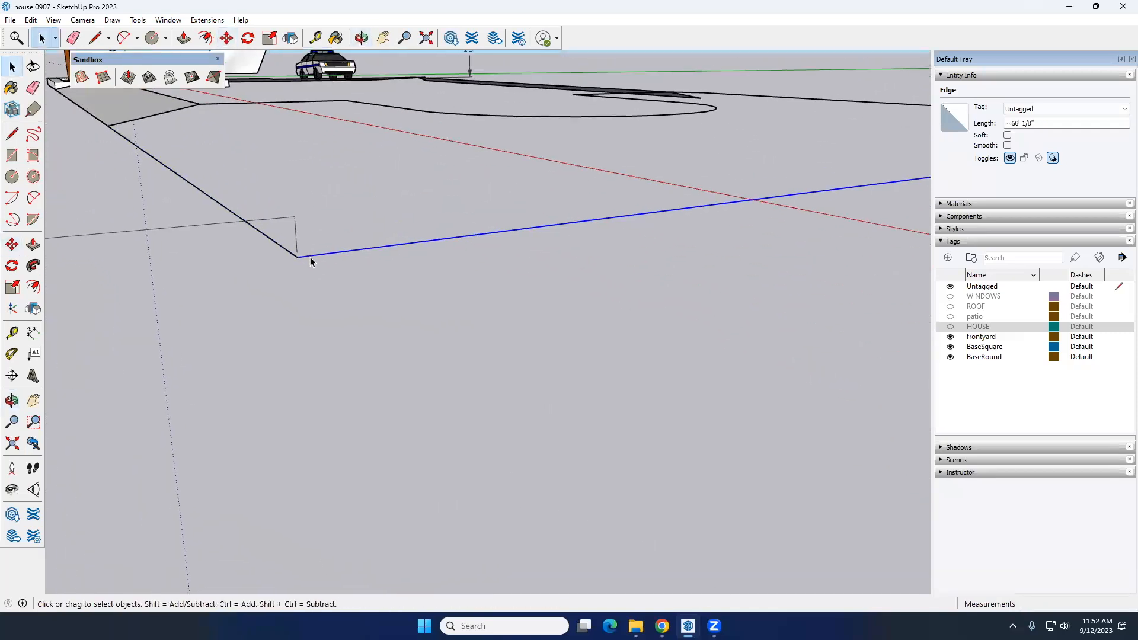
scroll(293, 260, "down", 5)
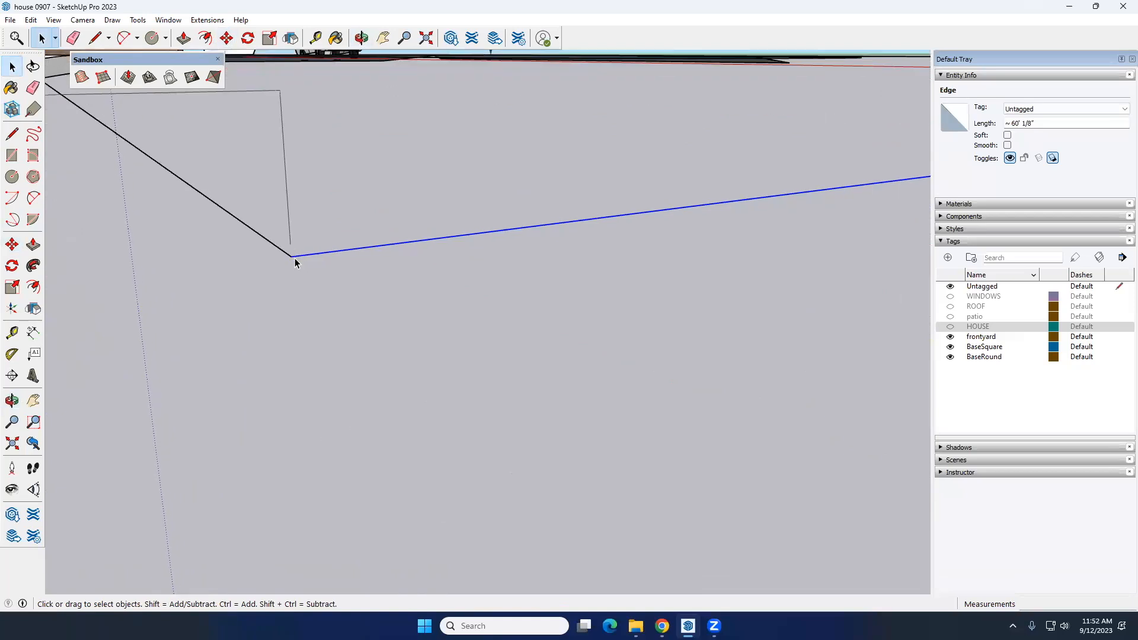
scroll(295, 257, "down", 2)
middle_click_drag(606, 237, 335, 258)
scroll(390, 170, "up", 2)
scroll(389, 176, "up", 3)
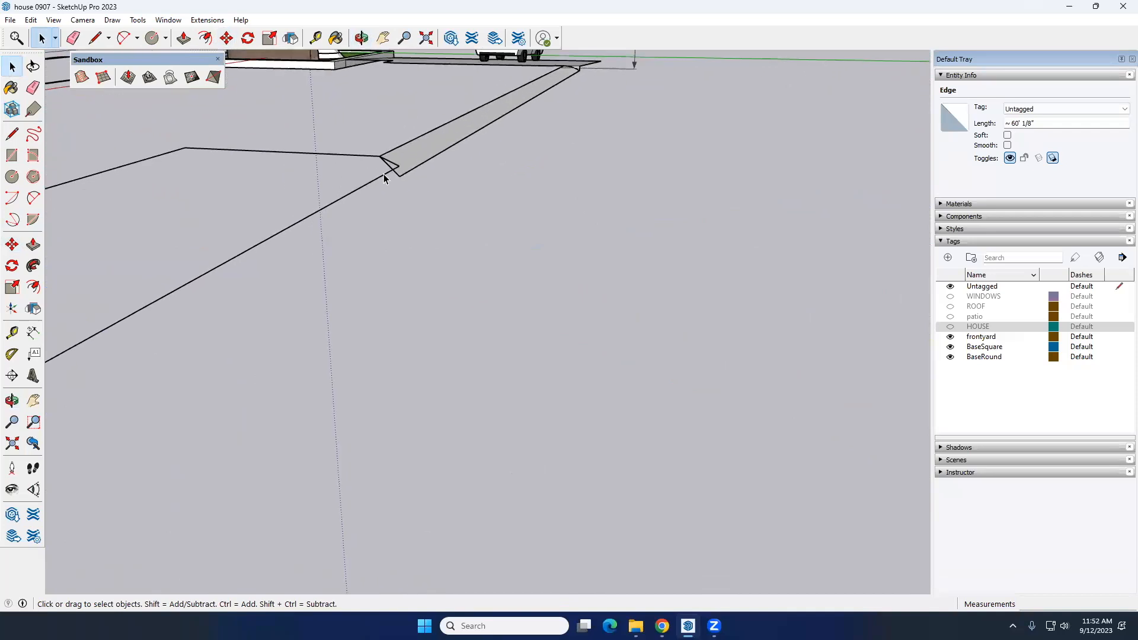
Move the outline's opposite side edge vertically down 7" onto the lower corner of the narrow side strip
scroll(387, 189, "down", 3)
middle_click_drag(388, 190, 483, 206)
scroll(482, 205, "up", 2)
scroll(371, 197, "up", 5)
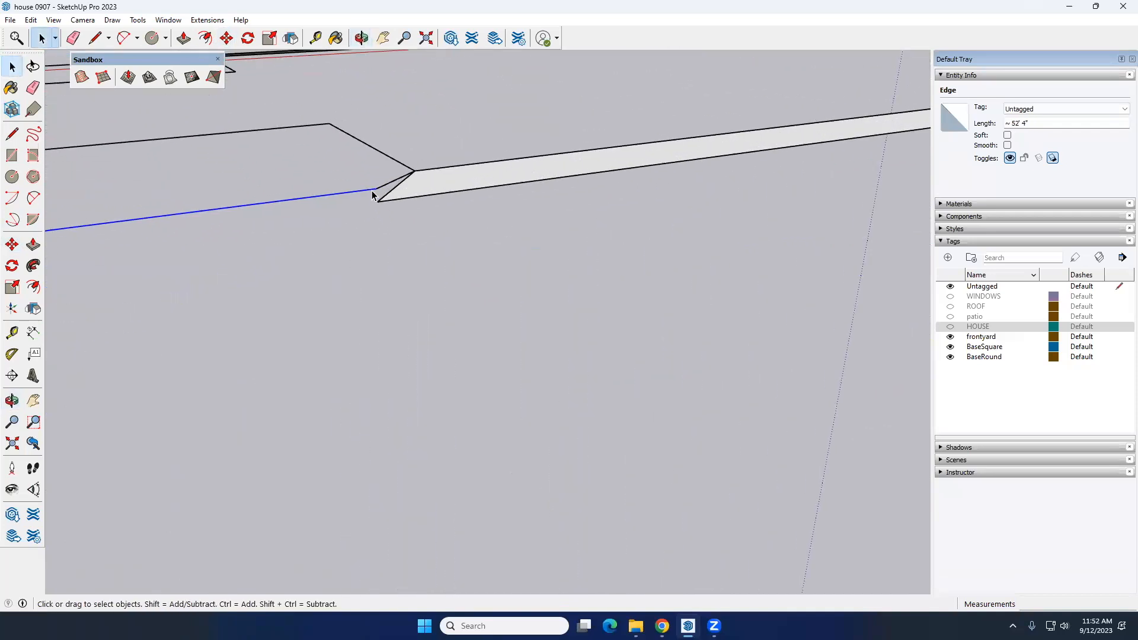
scroll(371, 196, "up", 1)
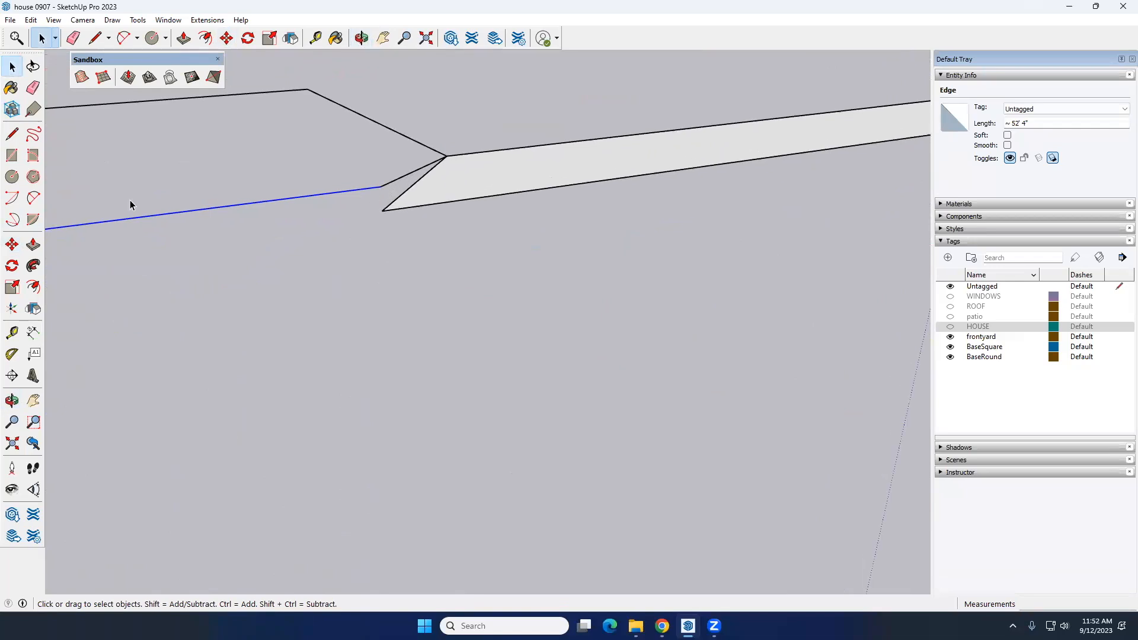
left_click(14, 246)
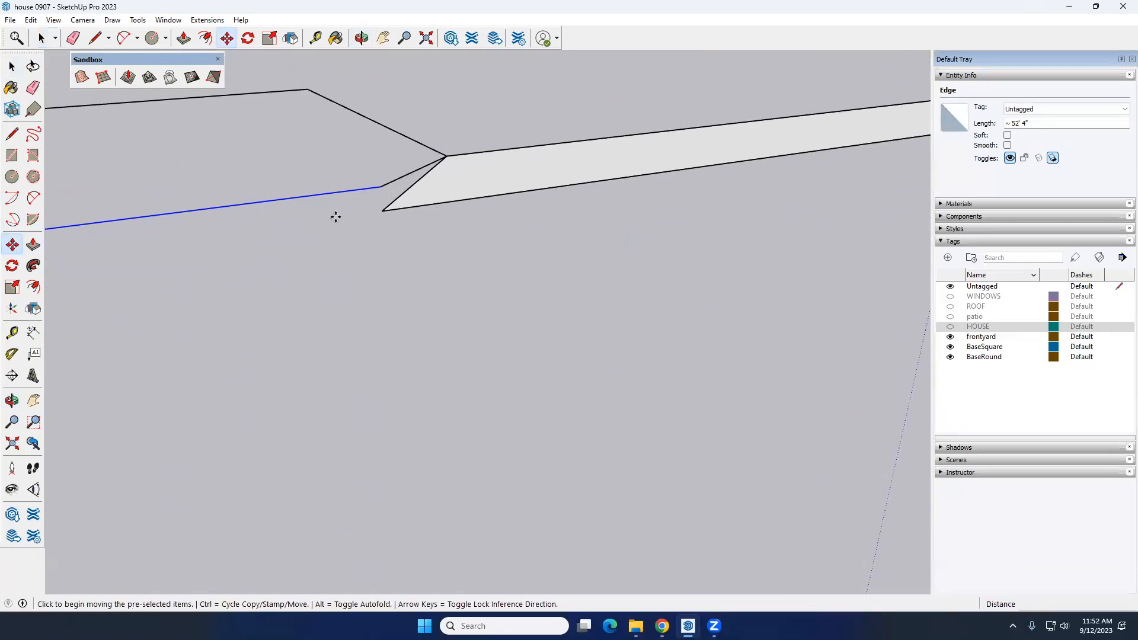
left_click(380, 188)
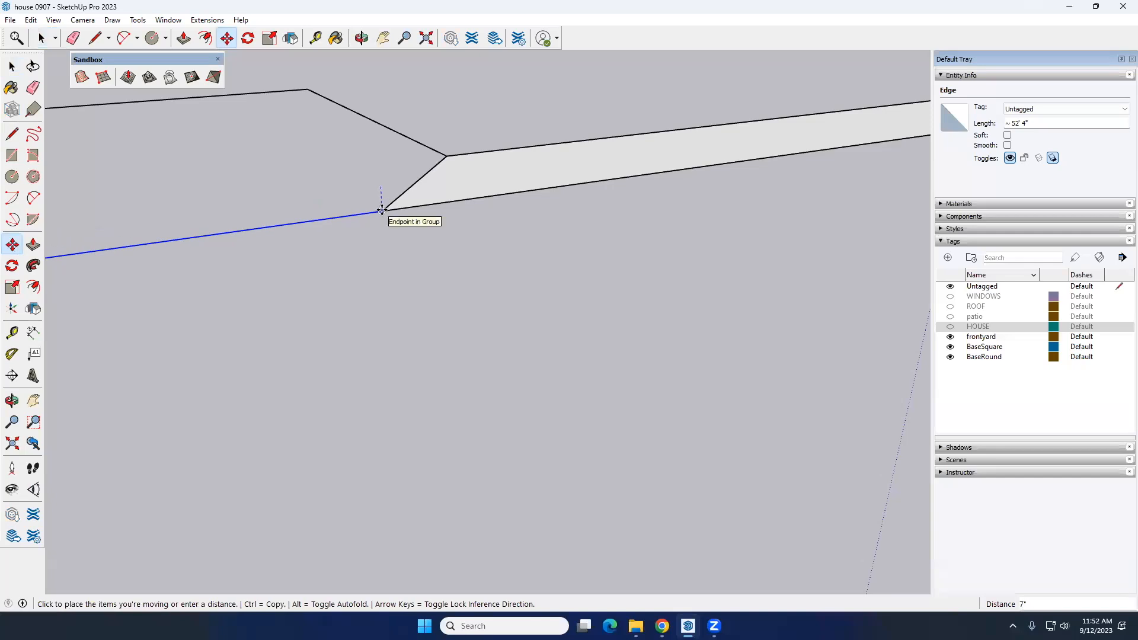
left_click(382, 210)
scroll(482, 207, "down", 5)
key("space")
Try to create a From Contours surface from the complete driveway outline, including the curved cutout and both strip-end edges
middle_click_drag(285, 233, 525, 248)
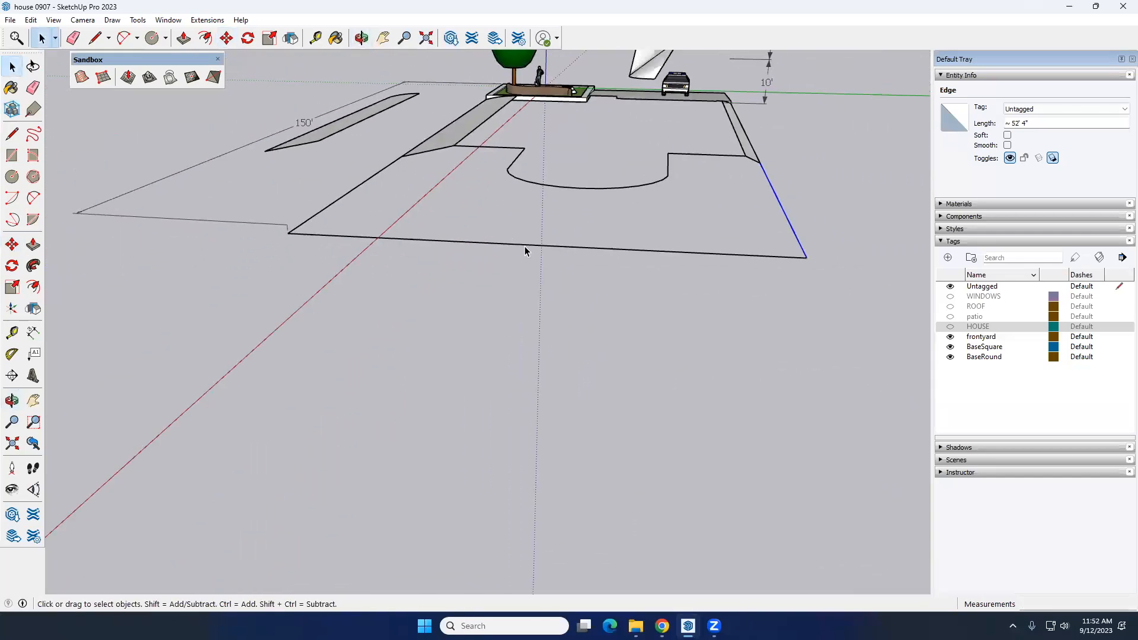
left_click(462, 246)
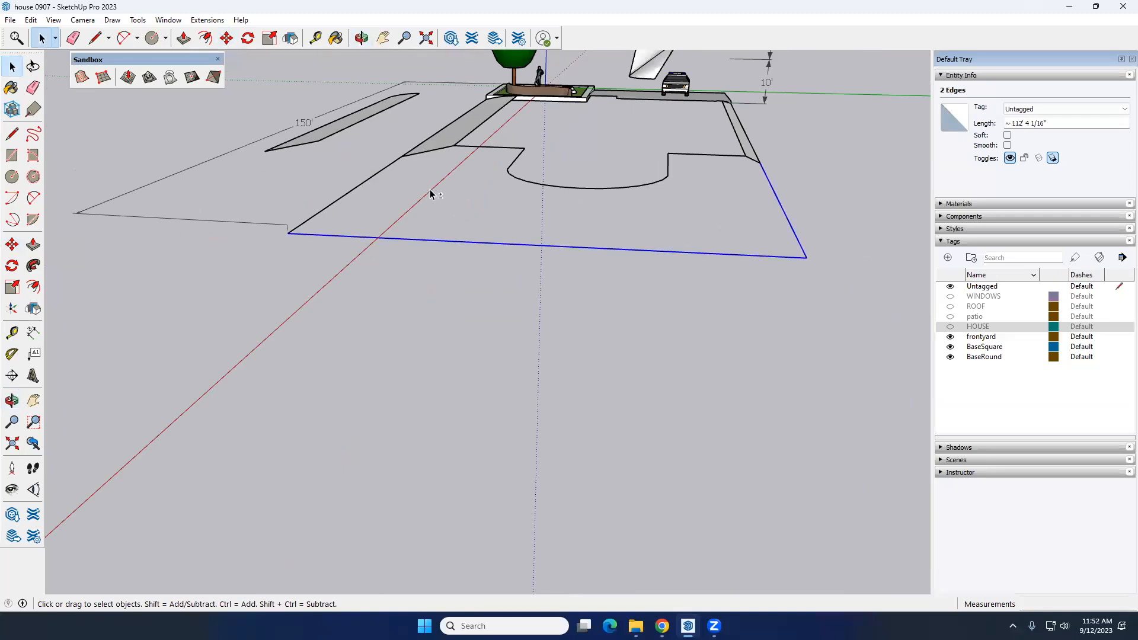
scroll(447, 155, "up", 2)
left_click(447, 147, "shift")
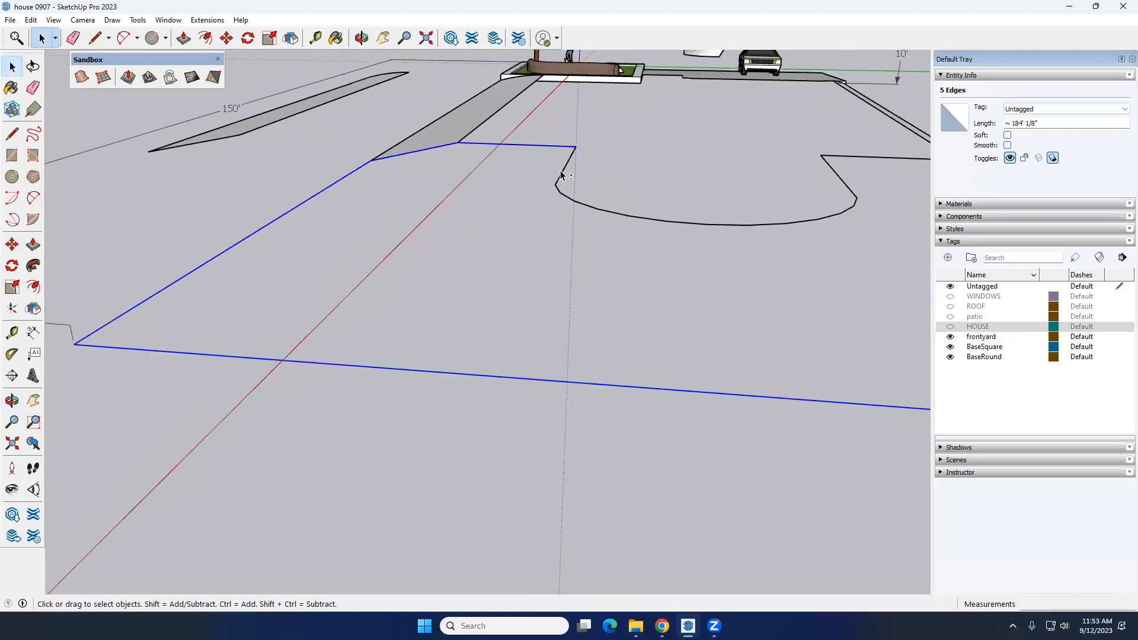
left_click(567, 197, "shift")
scroll(133, 185, "down", 6)
middle_click_drag(522, 201, 421, 220)
scroll(377, 215, "up", 4)
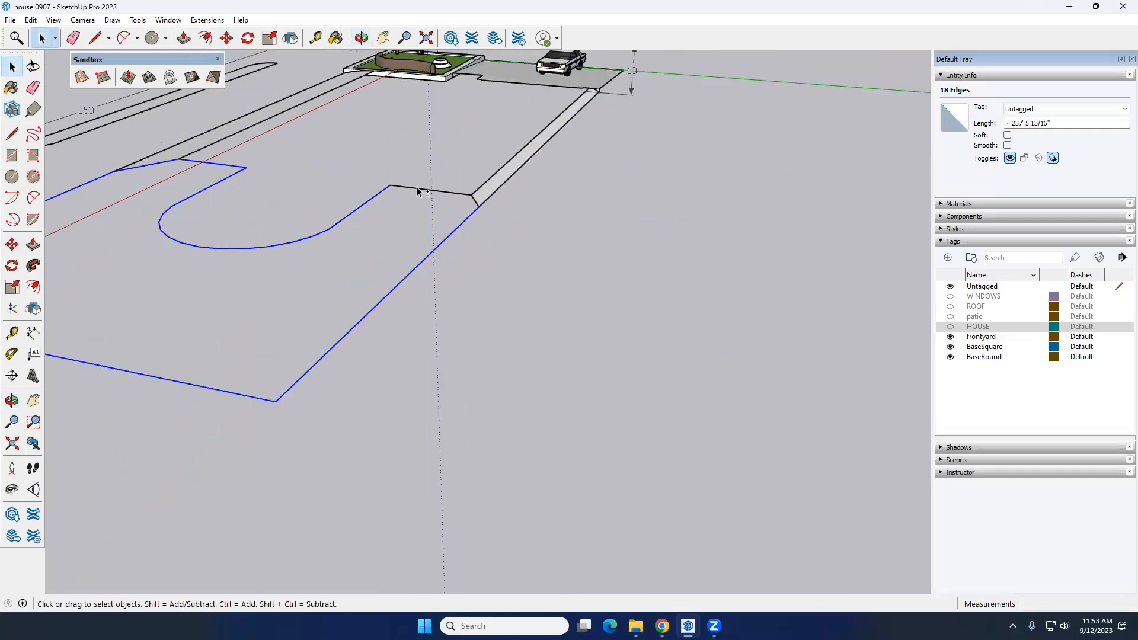
left_click(474, 200, "shift")
scroll(471, 205, "up", 3)
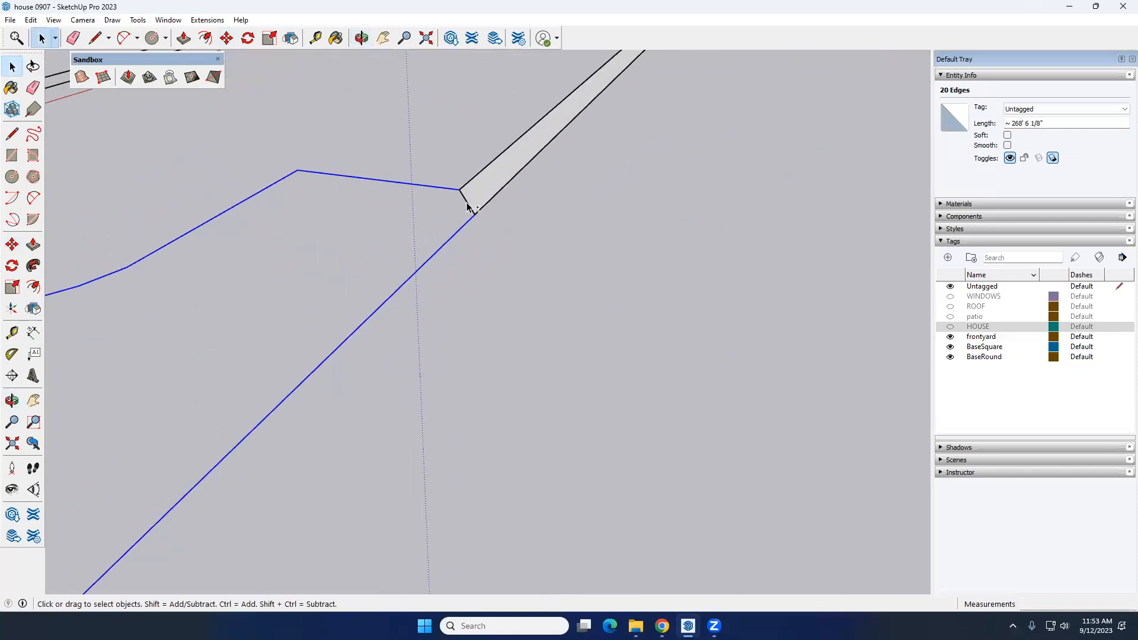
scroll(520, 183, "down", 6)
middle_click_drag(414, 223, 497, 217)
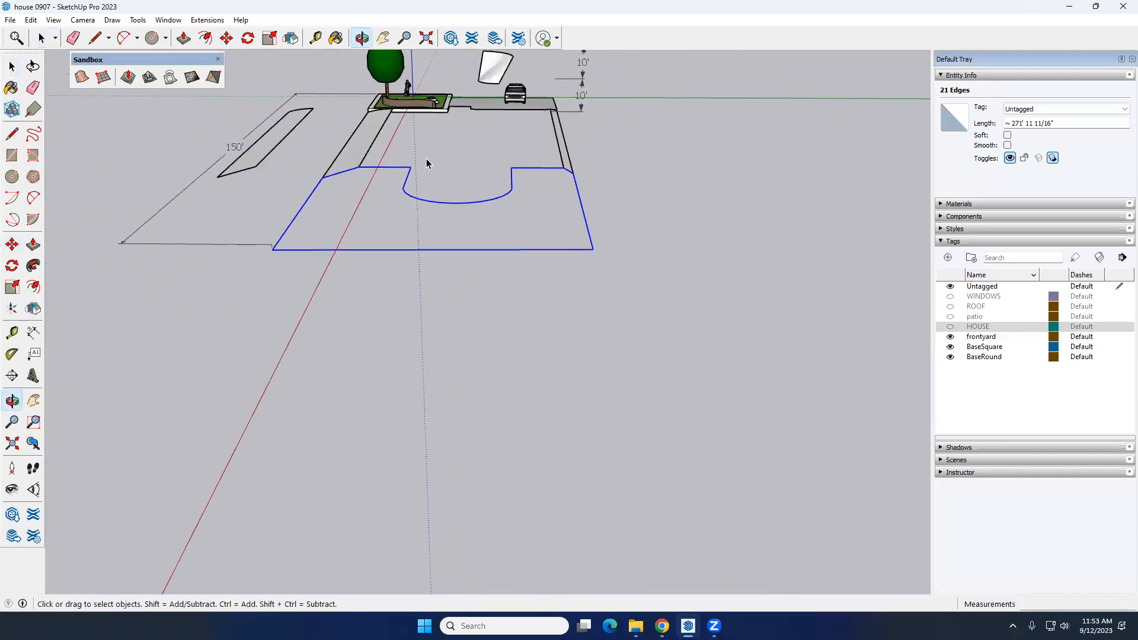
scroll(426, 158, "up", 3)
left_click(82, 77)
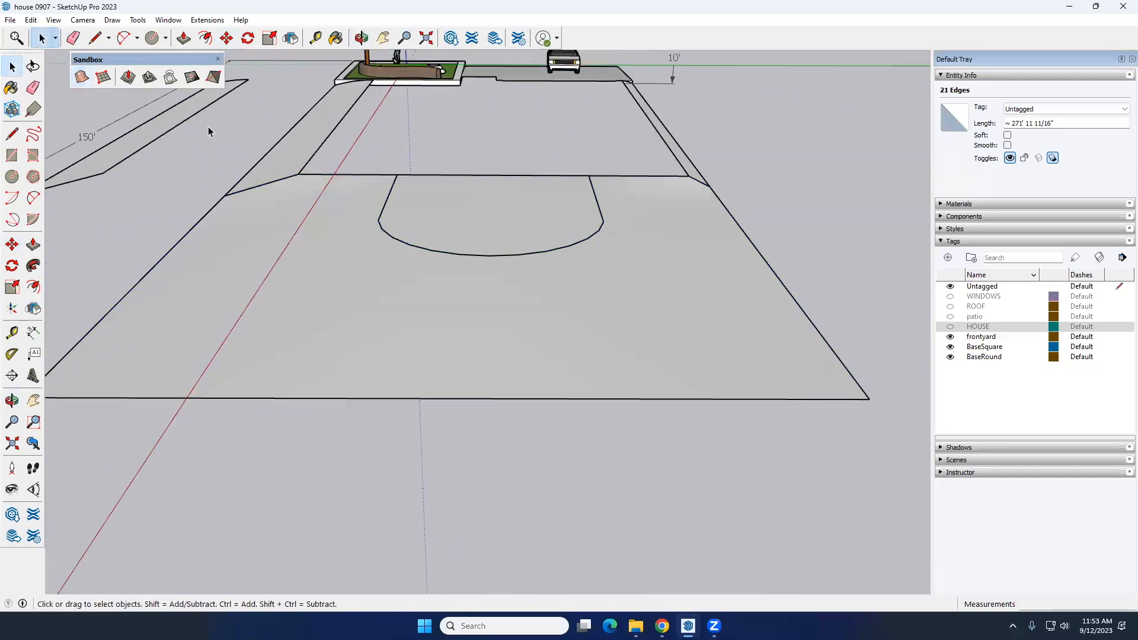
scroll(496, 231, "down", 3)
left_click(497, 231)
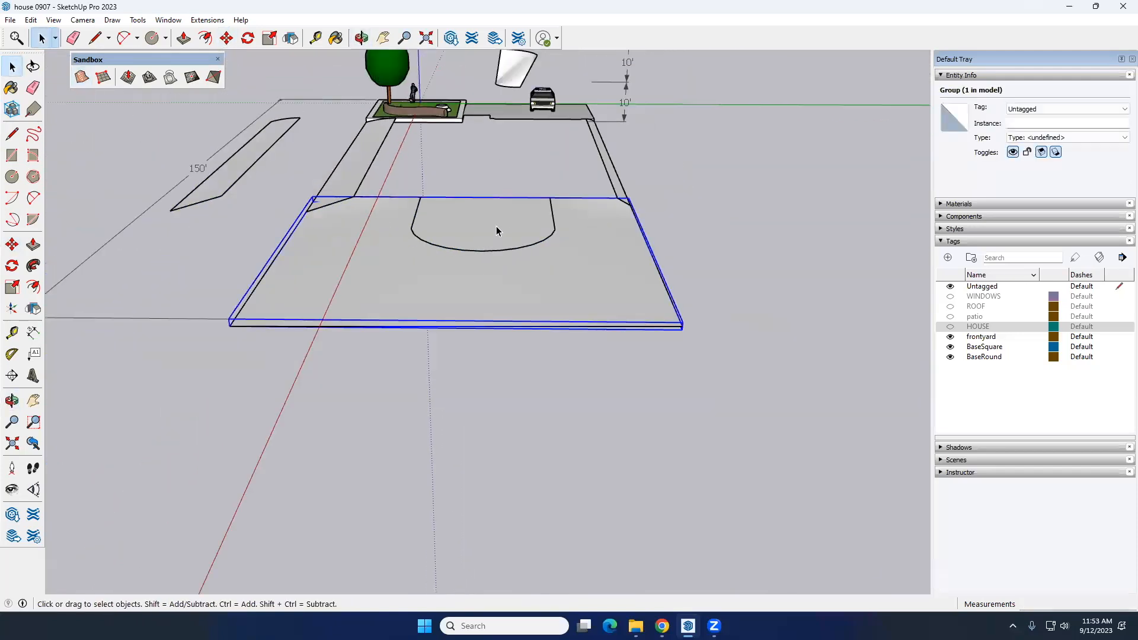
Examine the driveway outline from low angles at both corners where its lowered side edges meet the side strips
left_click(745, 231)
middle_click_drag(745, 231, 515, 186)
scroll(471, 178, "up", 6)
scroll(565, 178, "down", 1)
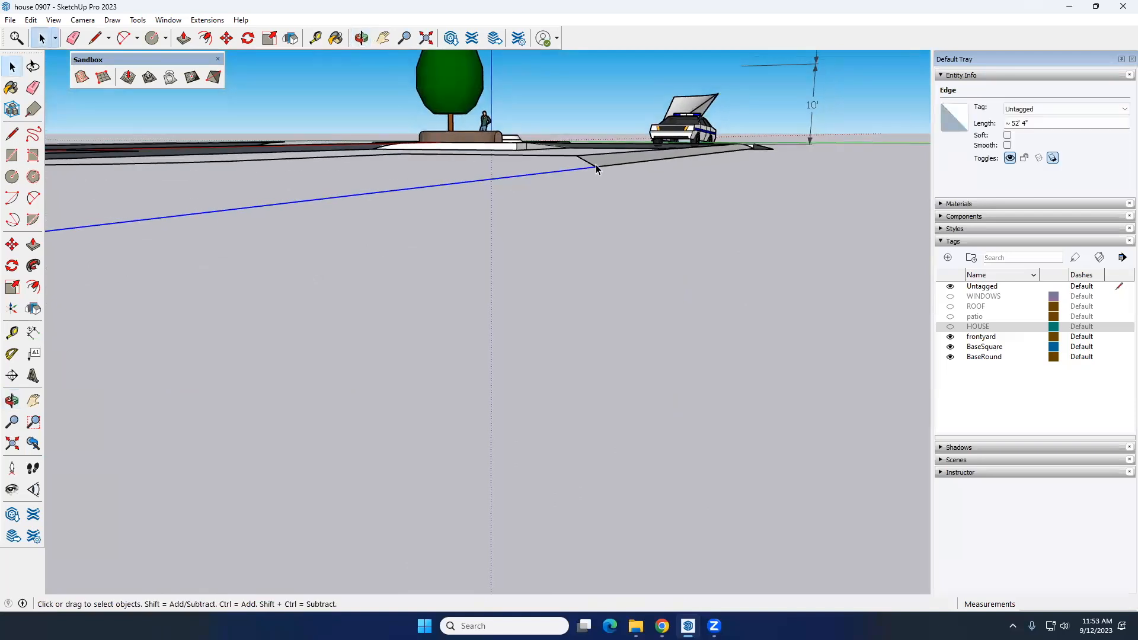
scroll(595, 166, "down", 3)
middle_click_drag(393, 217, 495, 232)
middle_click_drag(364, 244, 572, 279)
middle_click_drag(569, 240, 427, 220, "shift")
scroll(424, 218, "up", 5)
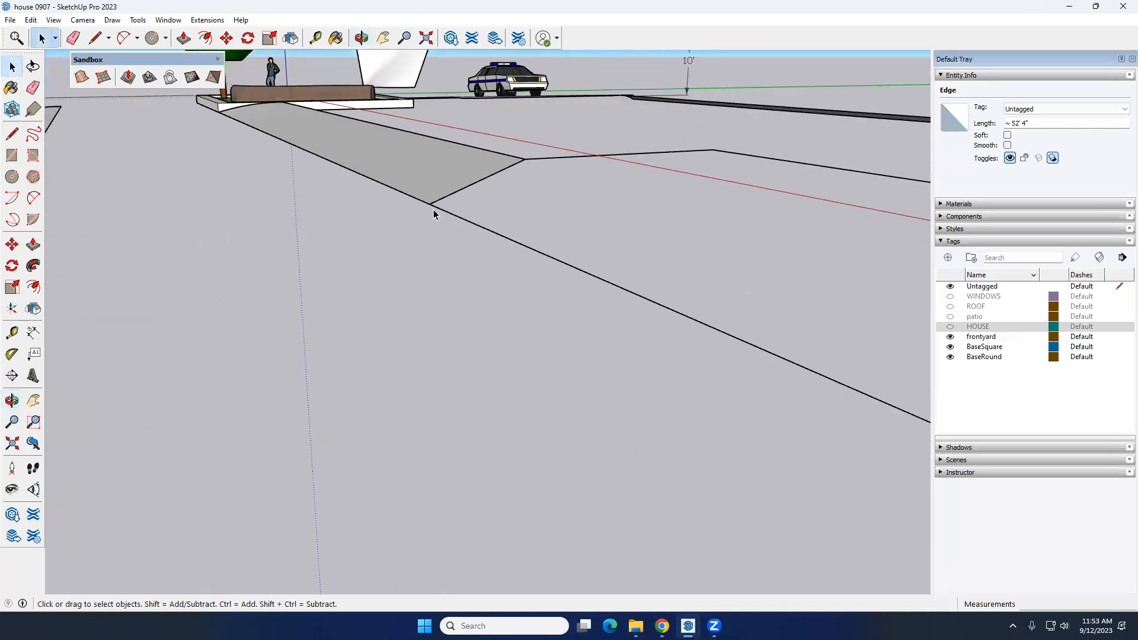
scroll(339, 208, "down", 2)
scroll(435, 229, "down", 4)
middle_click_drag(435, 230, 435, 308)
Select the whole driveway outline and place a copy about 65 feet away beside the original along the green axis
left_click(435, 305)
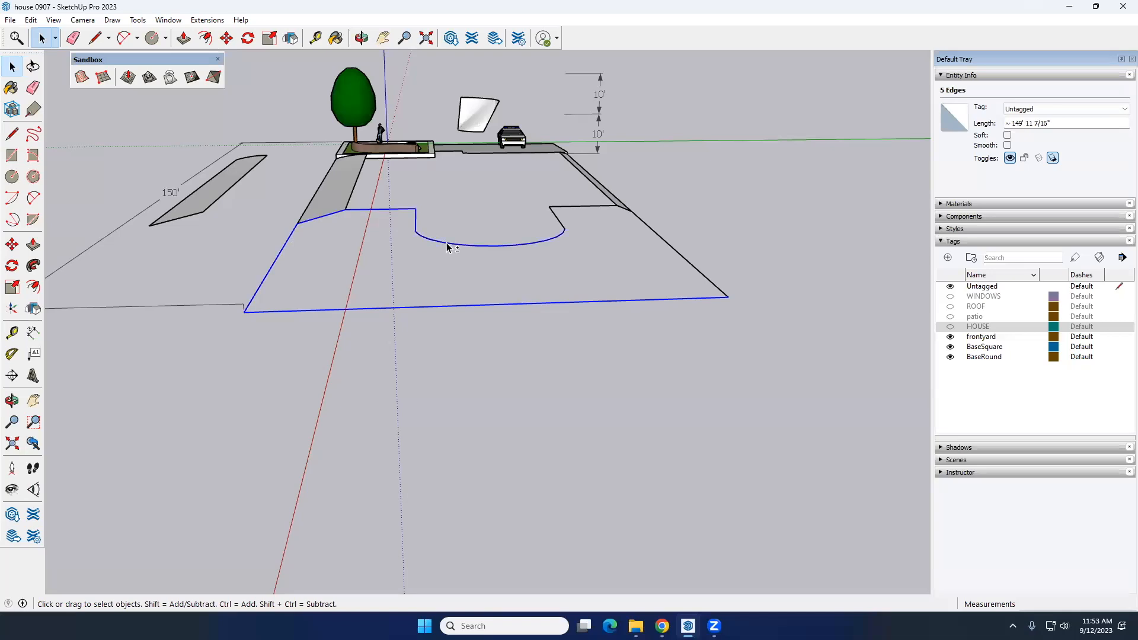
left_click(550, 206, "shift")
scroll(597, 248, "down", 3)
middle_click_drag(596, 247, 410, 270)
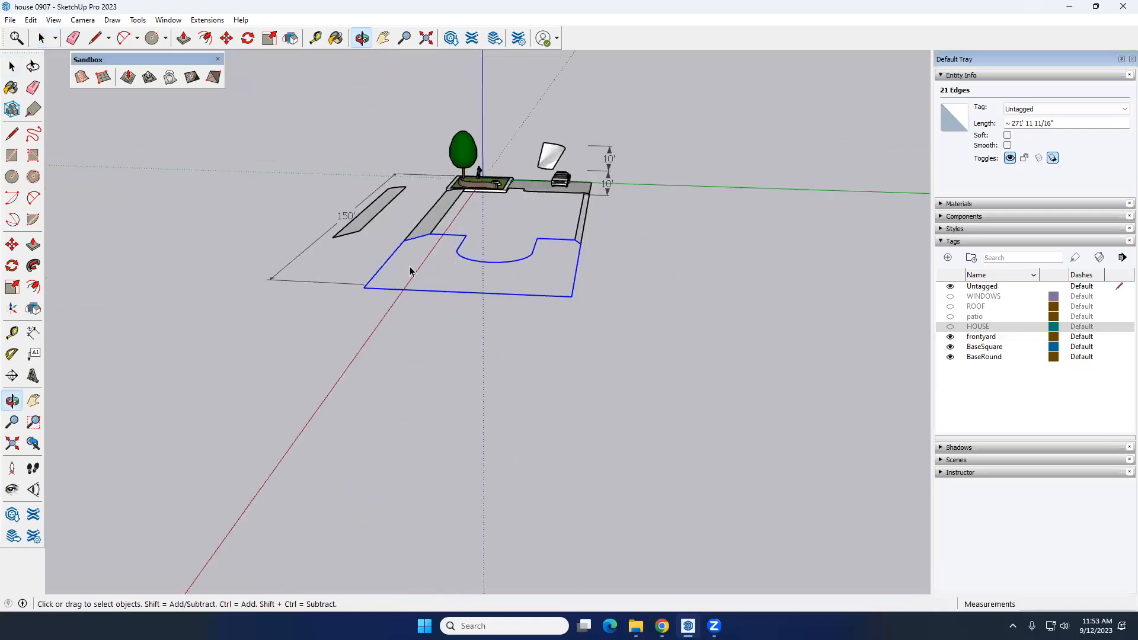
left_click(16, 243)
key("ctrl")
left_click(614, 250)
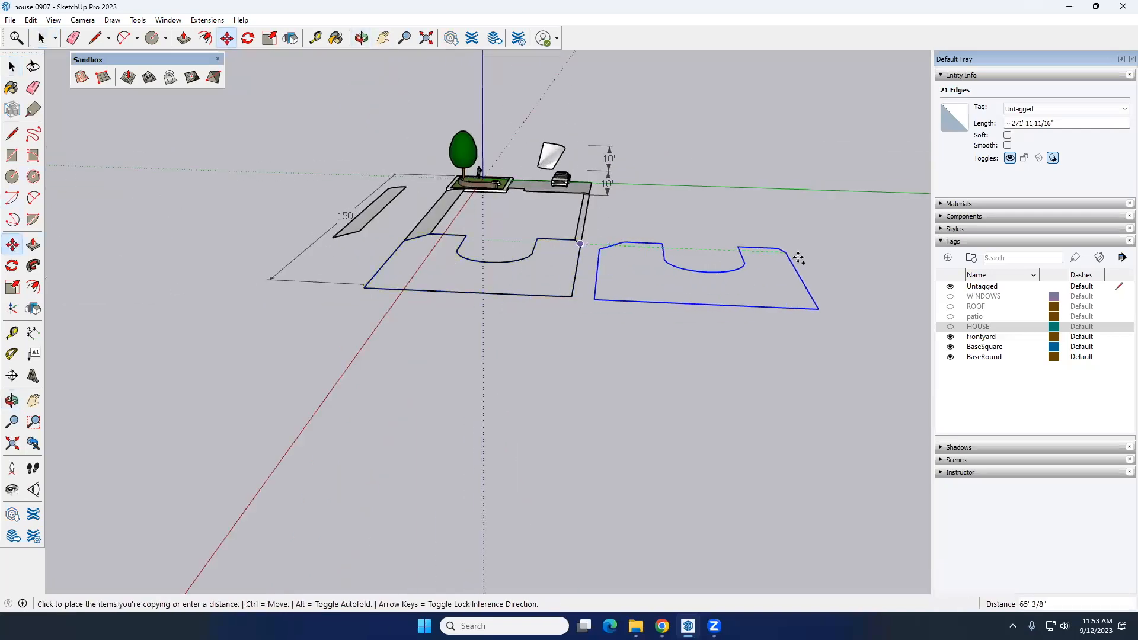
left_click(803, 251)
key("space")
Create a From Contours surface from the copied driveway outline
middle_click_drag(700, 265, 476, 210)
scroll(747, 203, "up", 4)
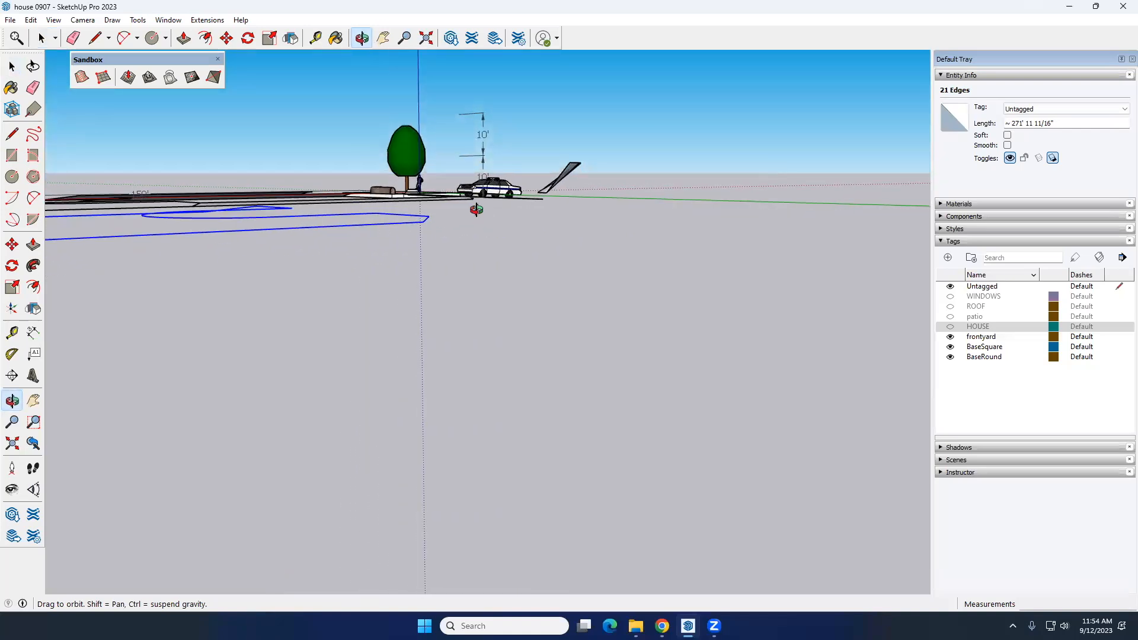
middle_click_drag(477, 213, 255, 255)
middle_click_drag(488, 249, 683, 224)
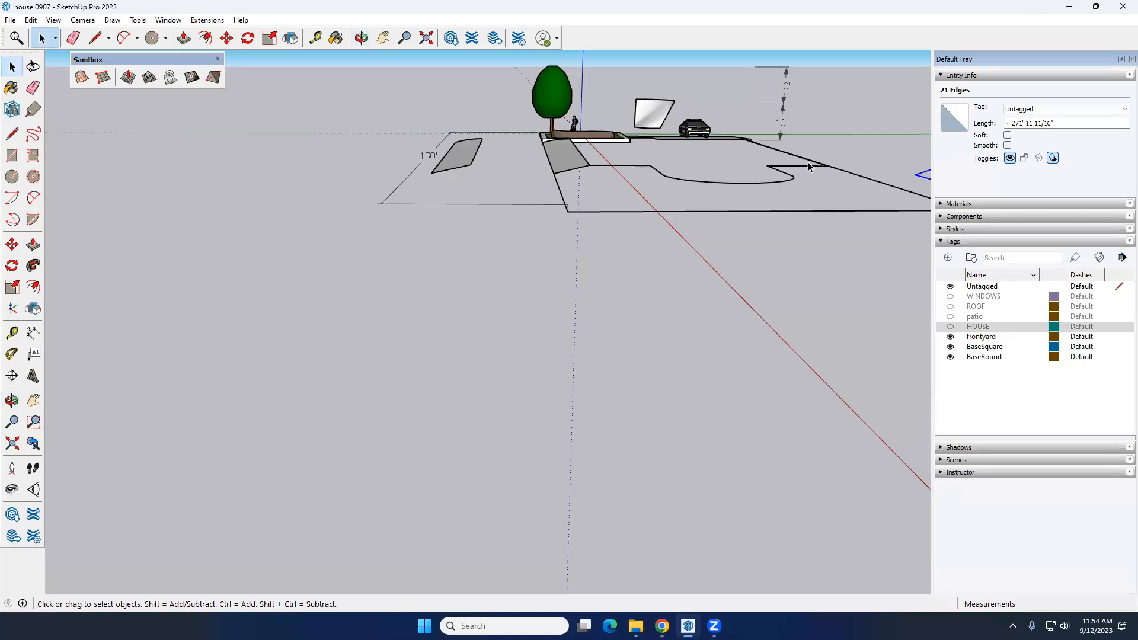
scroll(809, 167, "down", 3)
middle_click_drag(809, 167, 854, 358)
middle_click_drag(791, 335, 604, 295, "shift")
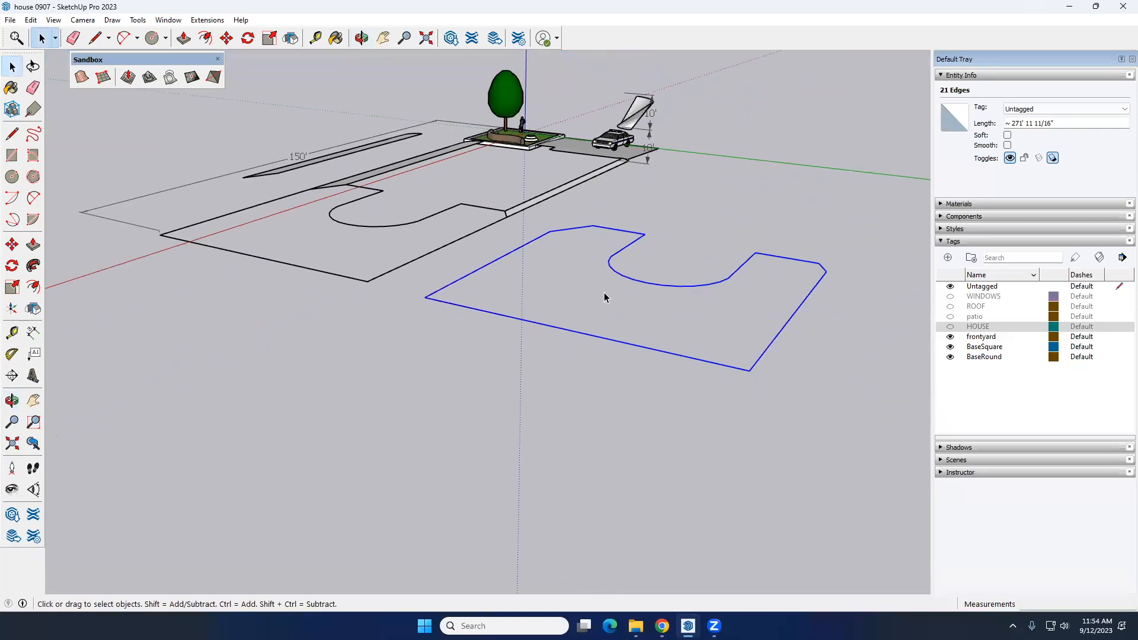
scroll(605, 295, "down", 2)
left_click(82, 79)
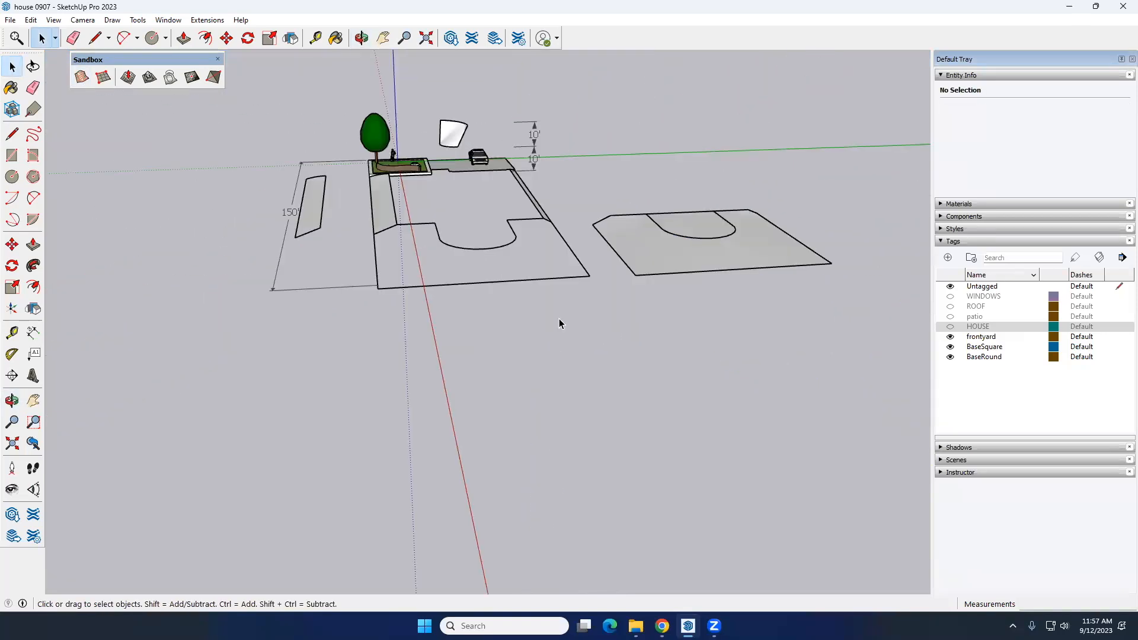
Move the original driveway outline's front corner nearest the copied surface straight down the blue axis by about 8' 6"
scroll(559, 318, "up", 4)
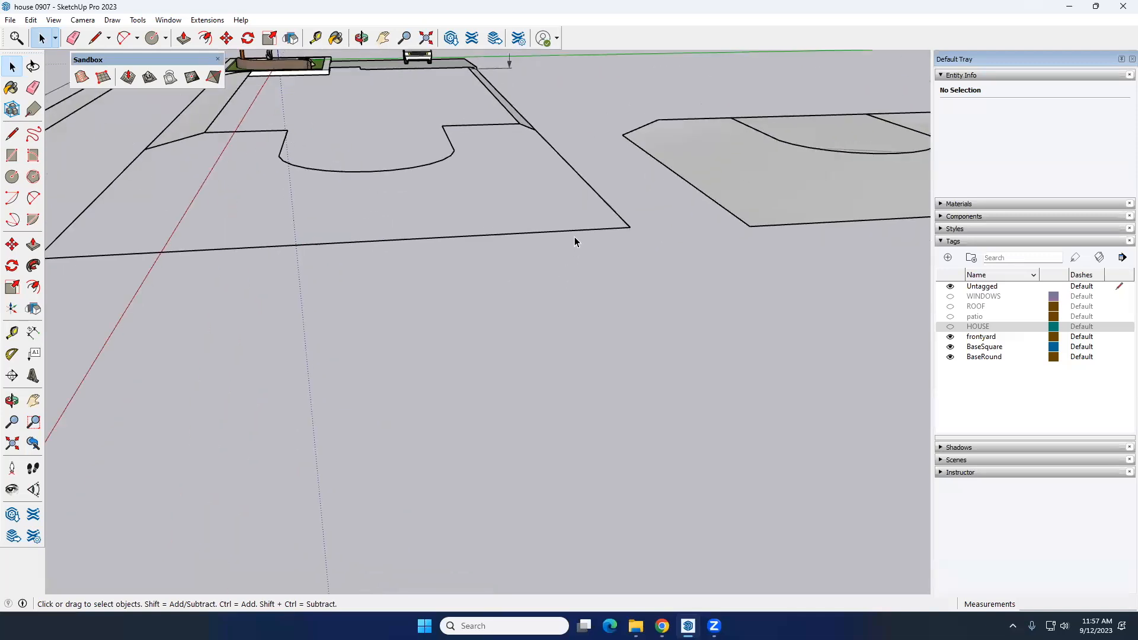
scroll(602, 314, "down", 4)
middle_click_drag(598, 317, 520, 256)
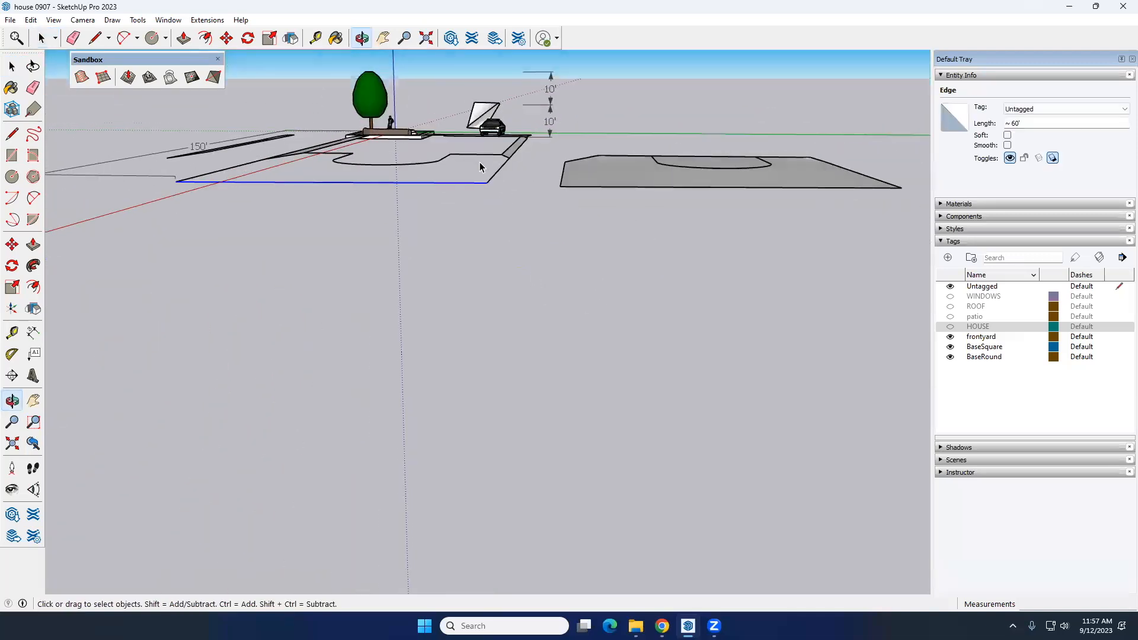
scroll(491, 176, "up", 2)
scroll(490, 176, "up", 3)
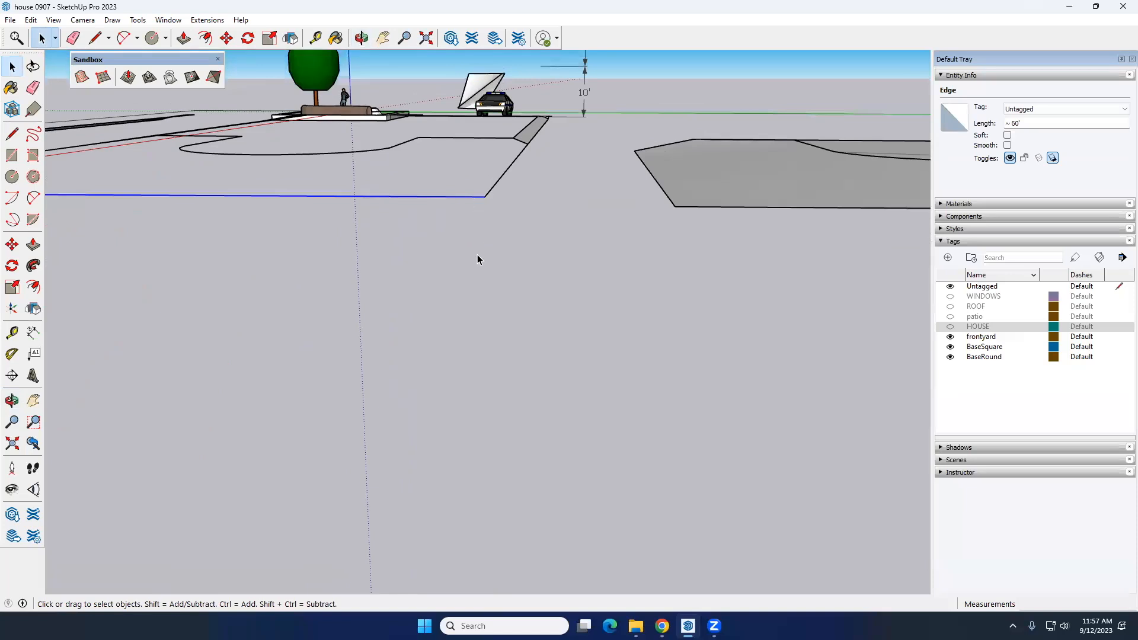
left_click(218, 226)
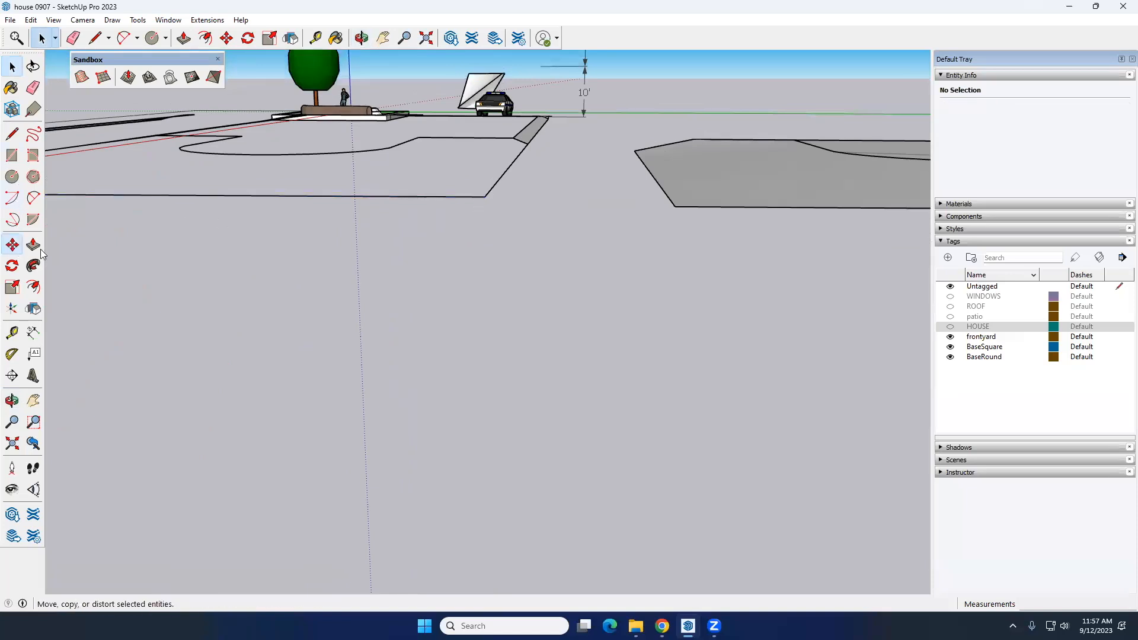
left_click(13, 245)
left_click(486, 199)
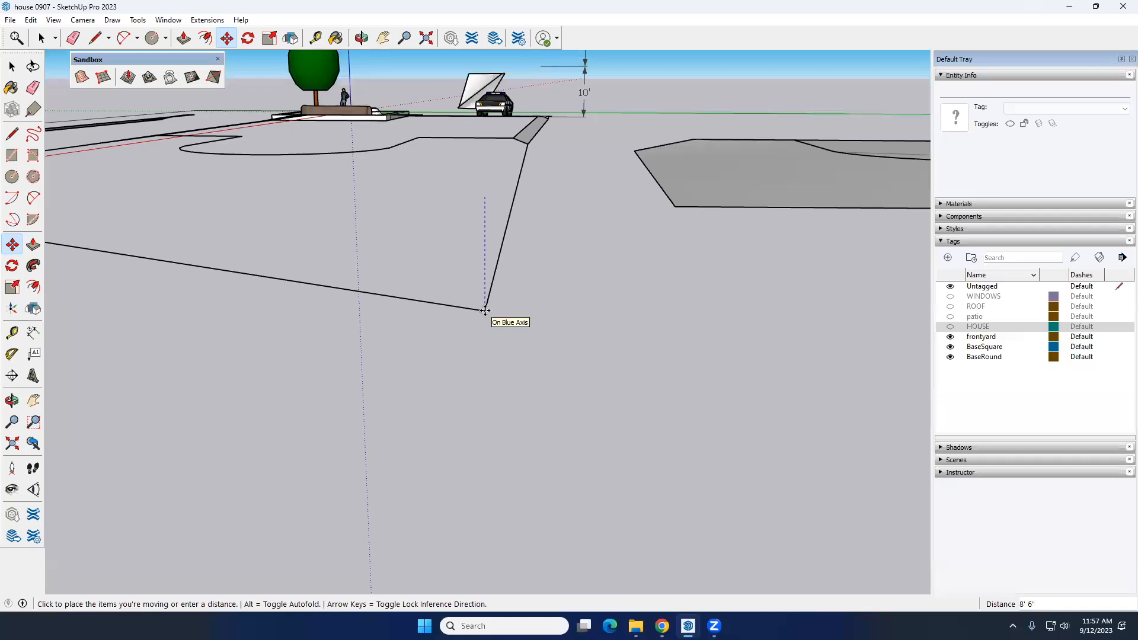
left_click(487, 312)
key("space")
Select all edges of the original driveway outline and create a From Contours surface from them
scroll(541, 210, "down", 2)
middle_click_drag(542, 212, 392, 339)
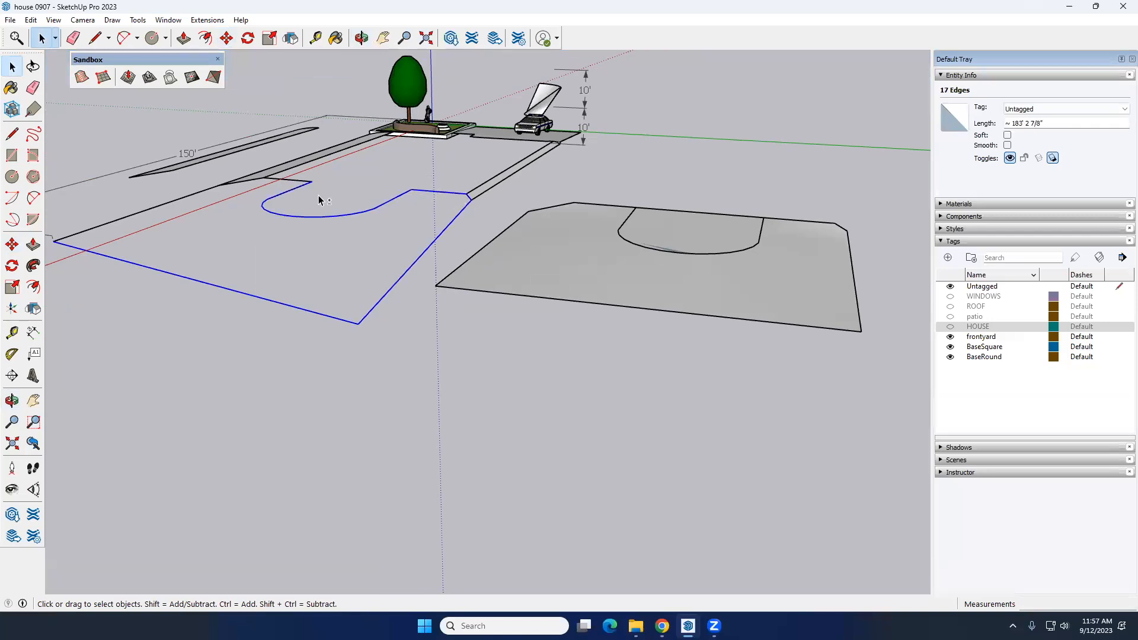
middle_click_drag(304, 223, 364, 218)
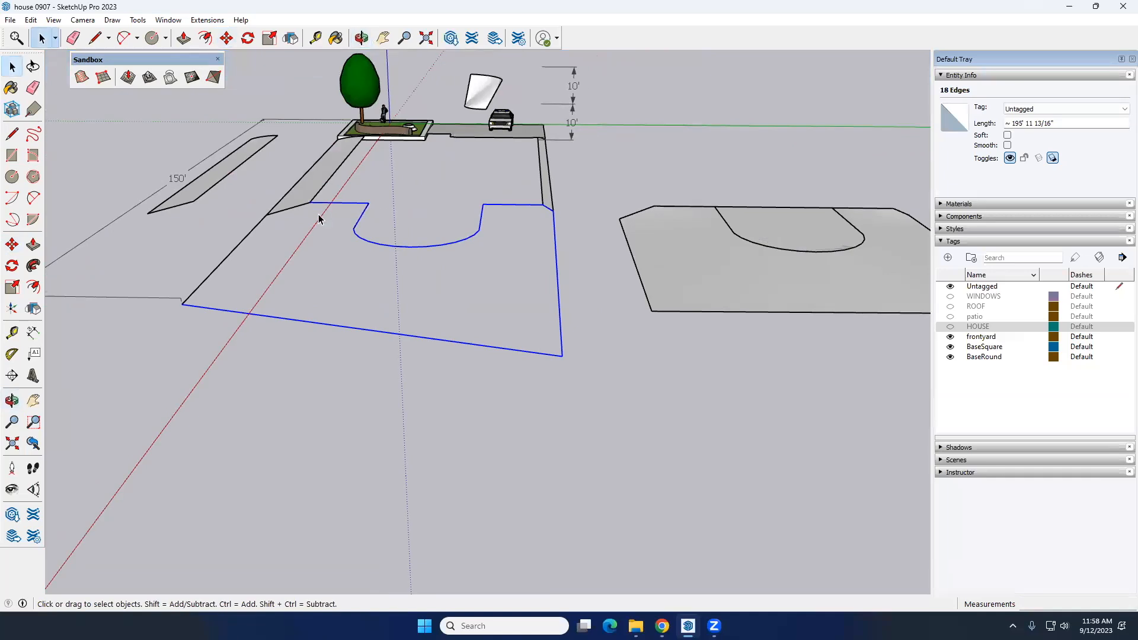
left_click(247, 240, "shift")
left_click(82, 77)
middle_click_drag(374, 264, 409, 191)
middle_click_drag(360, 202, 621, 295)
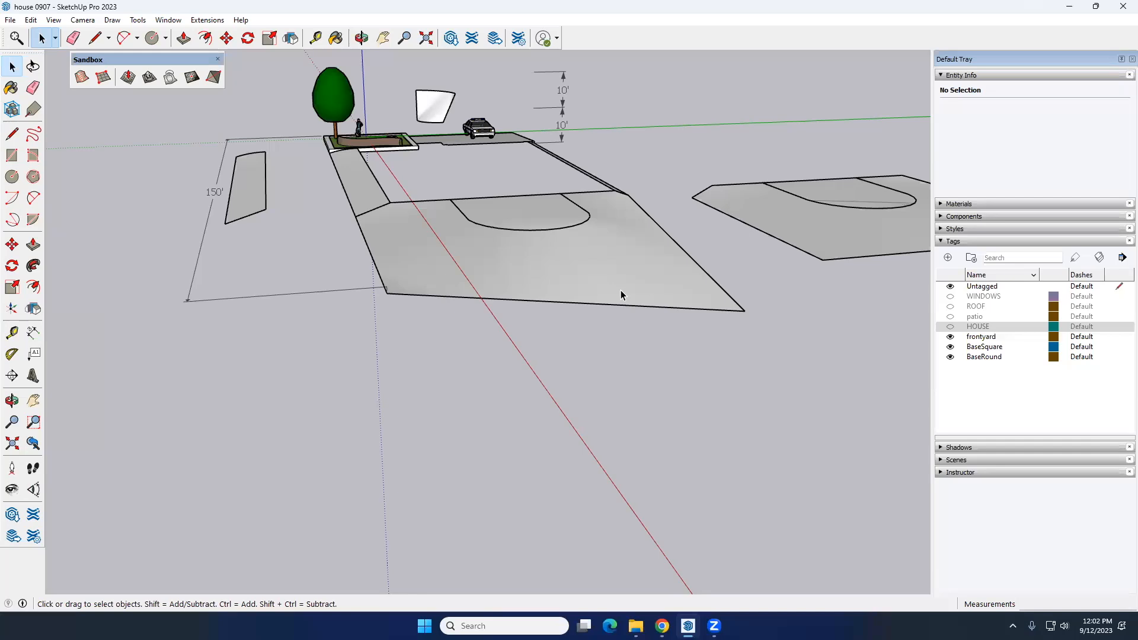
left_click(415, 294)
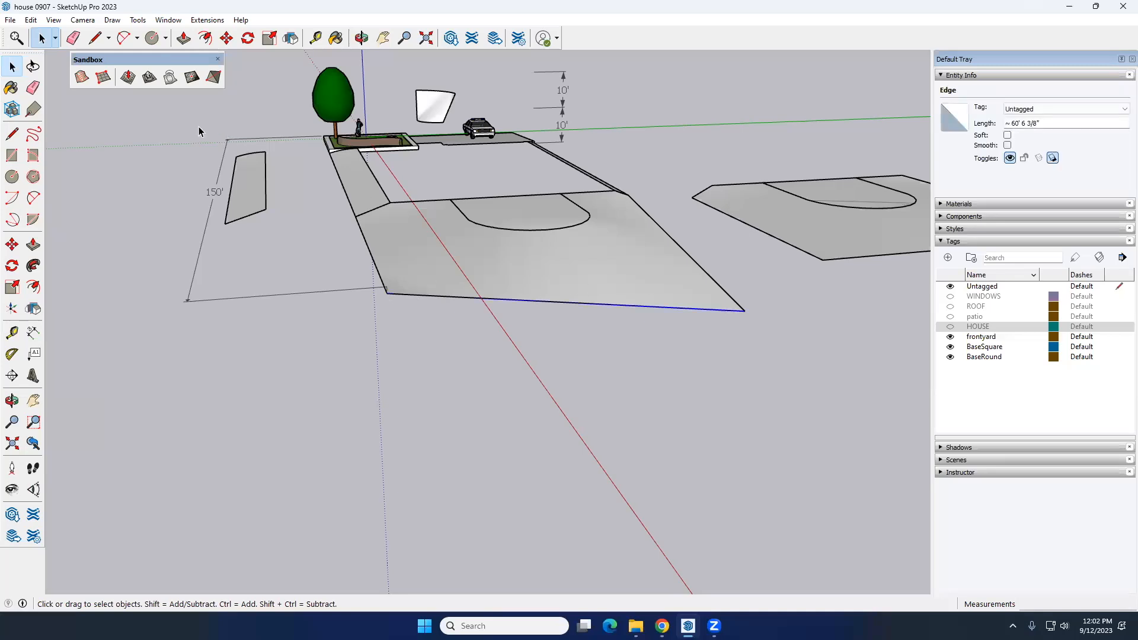
left_click(226, 38)
key("space")
Make the HOUSE, WINDOWS, ROOF and patio tags visible
scroll(308, 288, "down", 3)
middle_click_drag(311, 289, 883, 290)
left_click(950, 327)
middle_click_drag(379, 269, 490, 279)
scroll(490, 279, "up", 4)
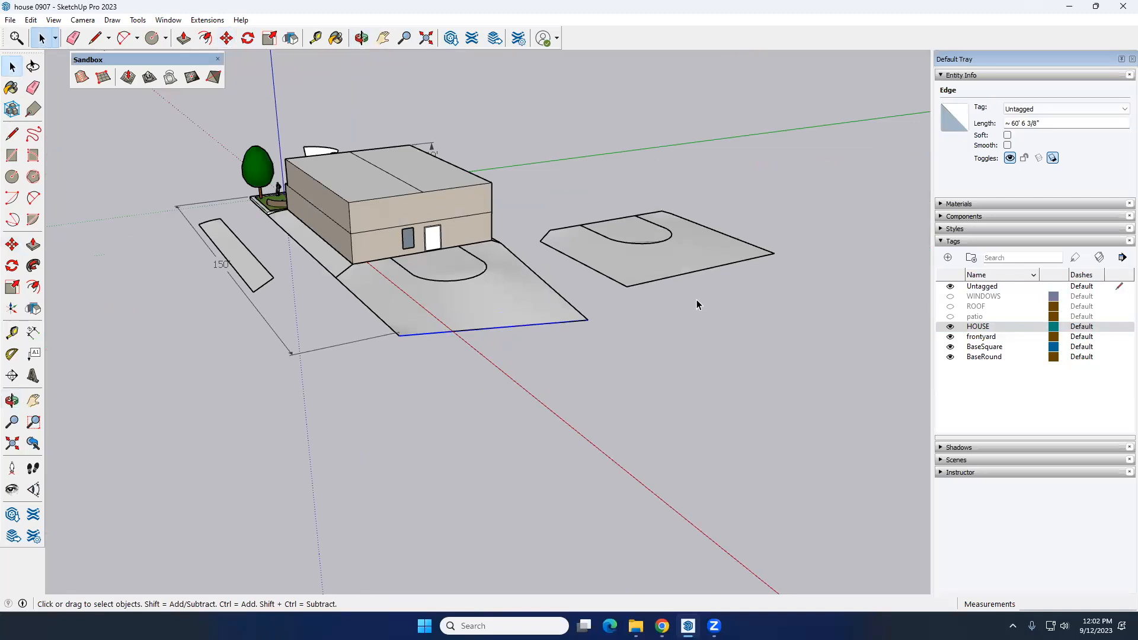
left_click(950, 296)
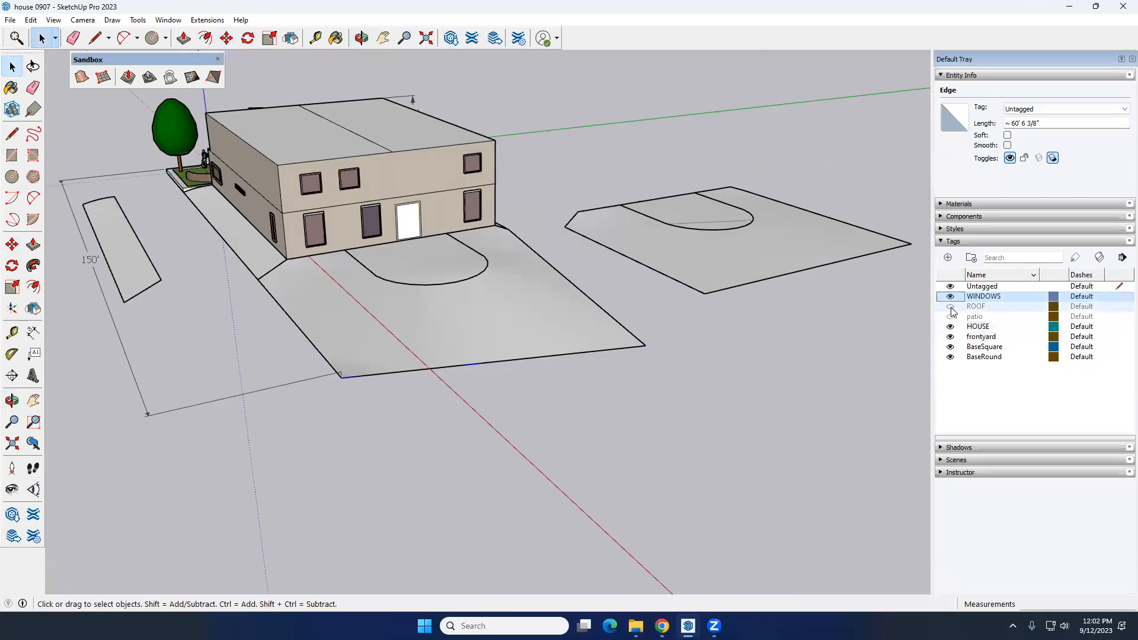
left_click(950, 306)
left_click(950, 306)
left_click(950, 307)
left_click(950, 317)
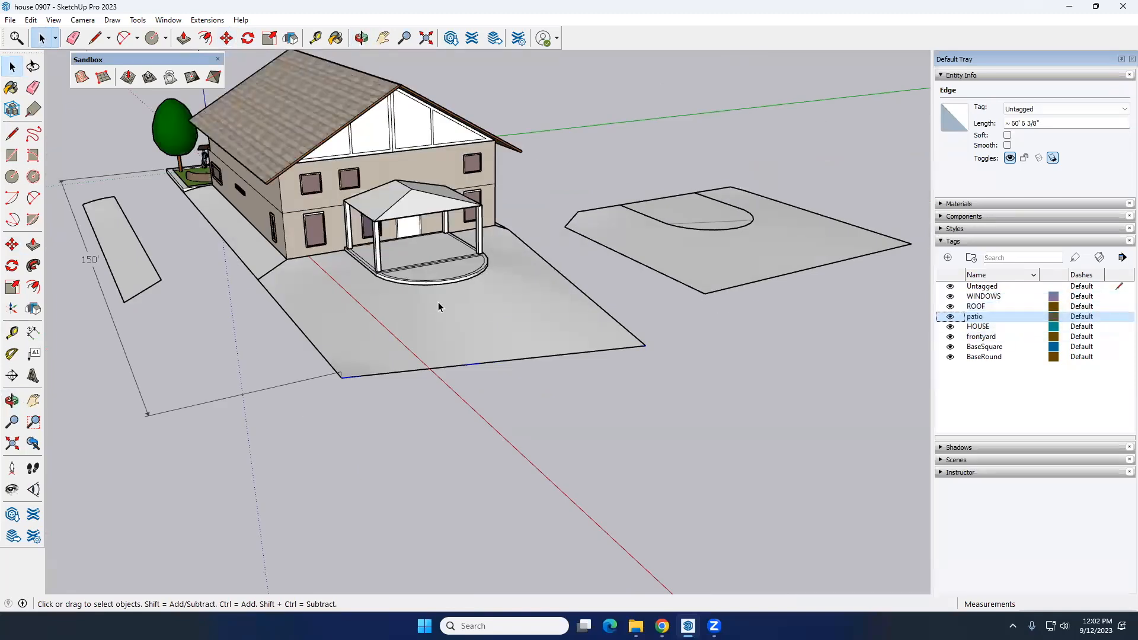
Paint the side strip along the house and the front surface with Grass Light Green from the Landscaping, Fencing and Vegetation materials
middle_click_drag(427, 300, 431, 268)
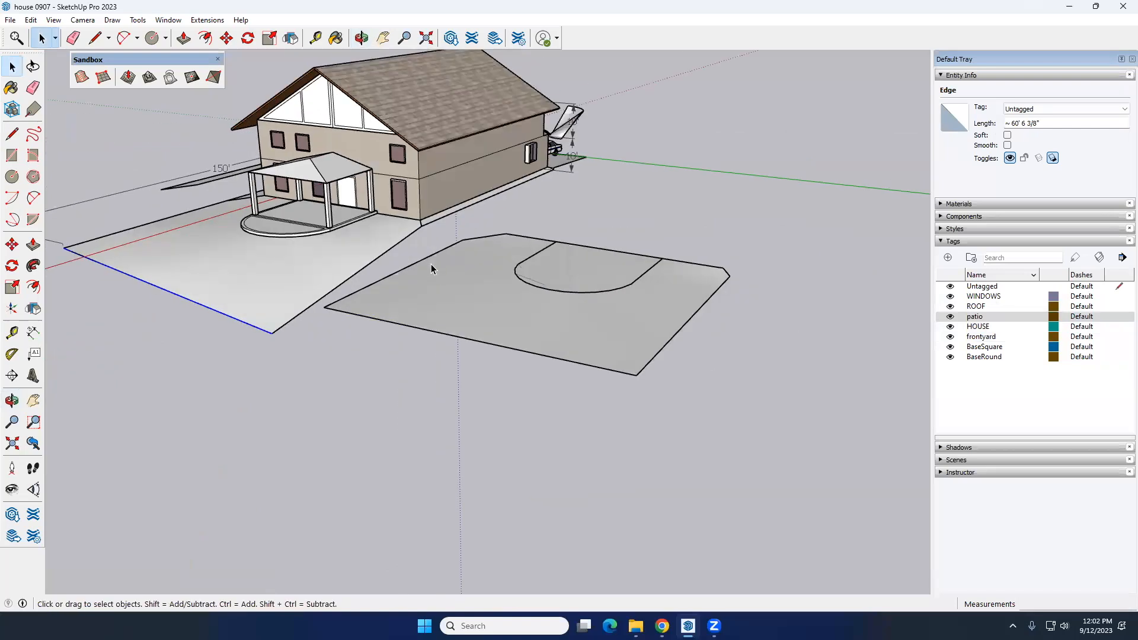
scroll(524, 297, "up", 2)
middle_click_drag(520, 271, 693, 285)
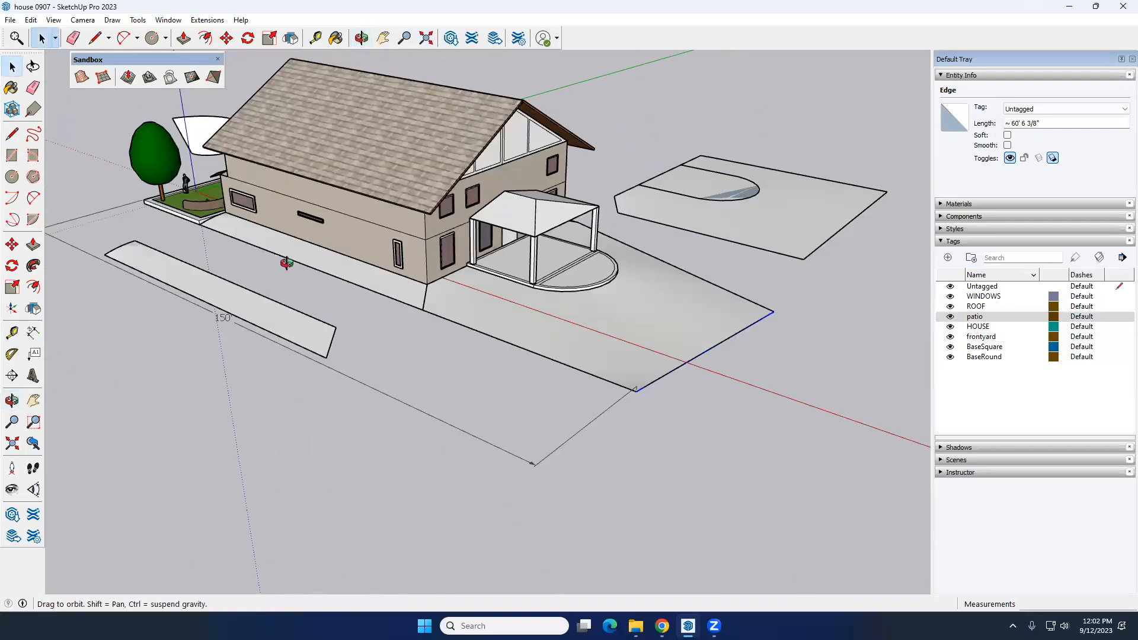
middle_click_drag(285, 261, 827, 271)
left_click(958, 204)
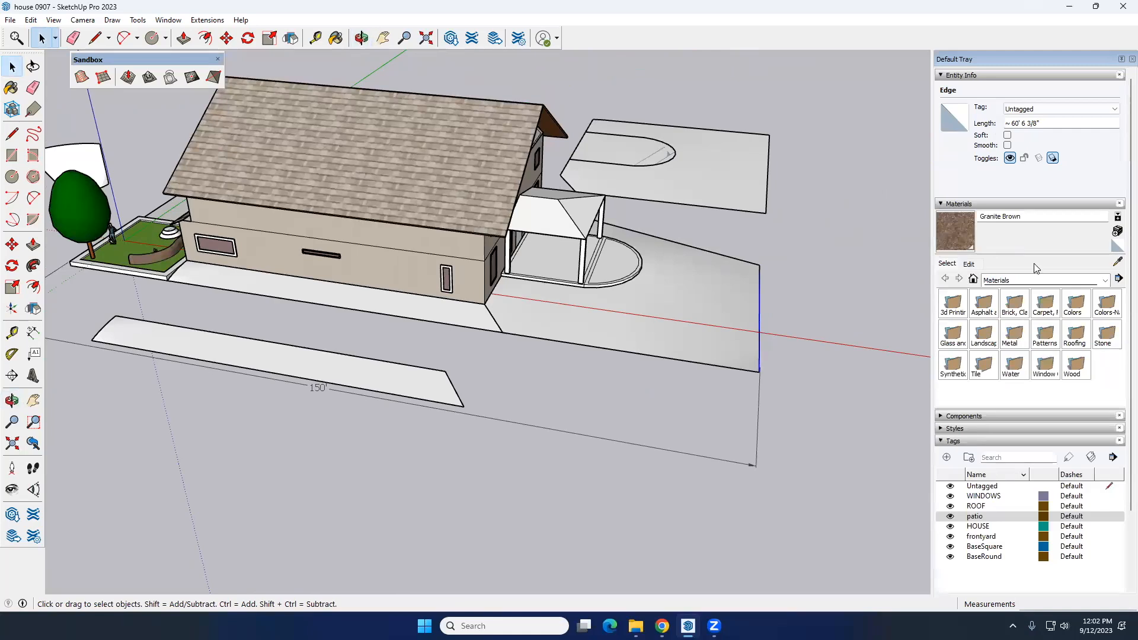
left_click(1017, 280)
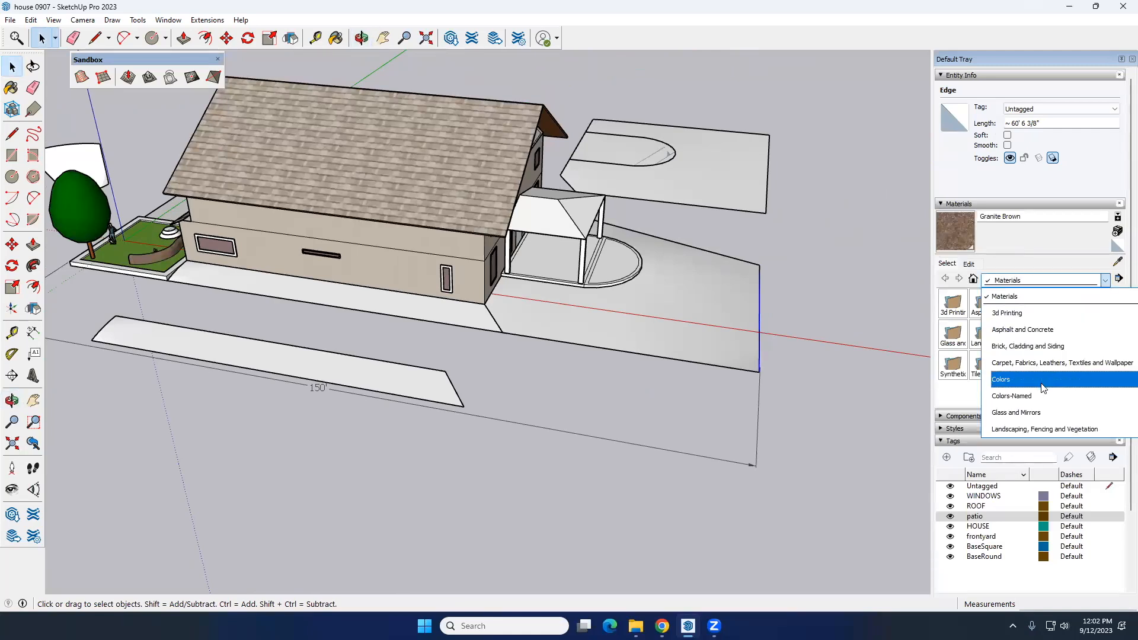
scroll(1044, 397, "down", 3)
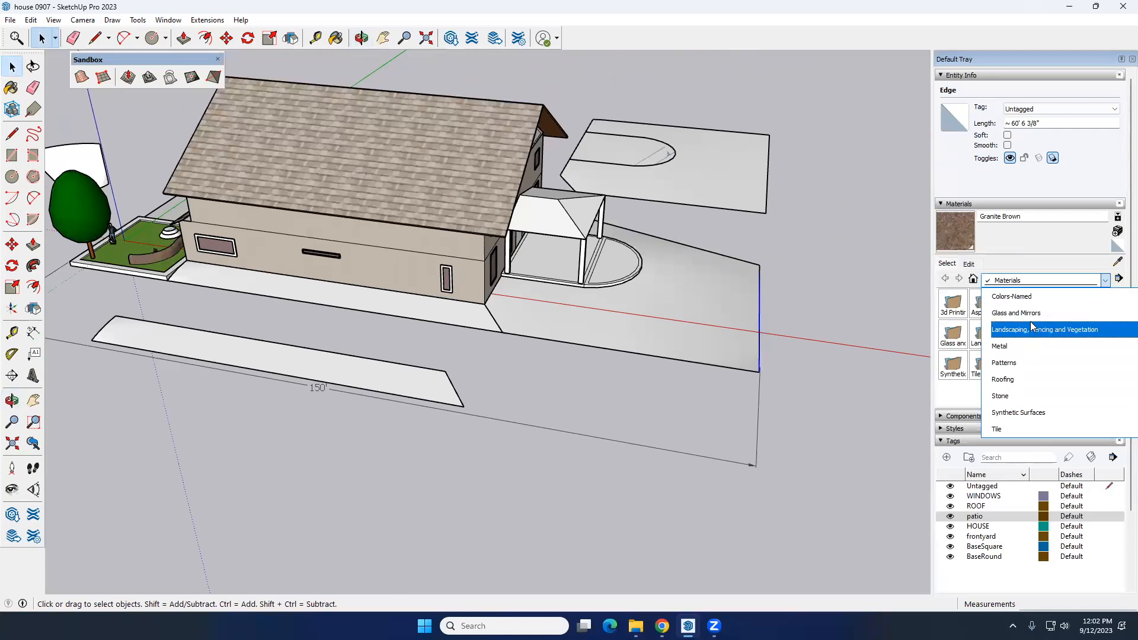
left_click(1034, 329)
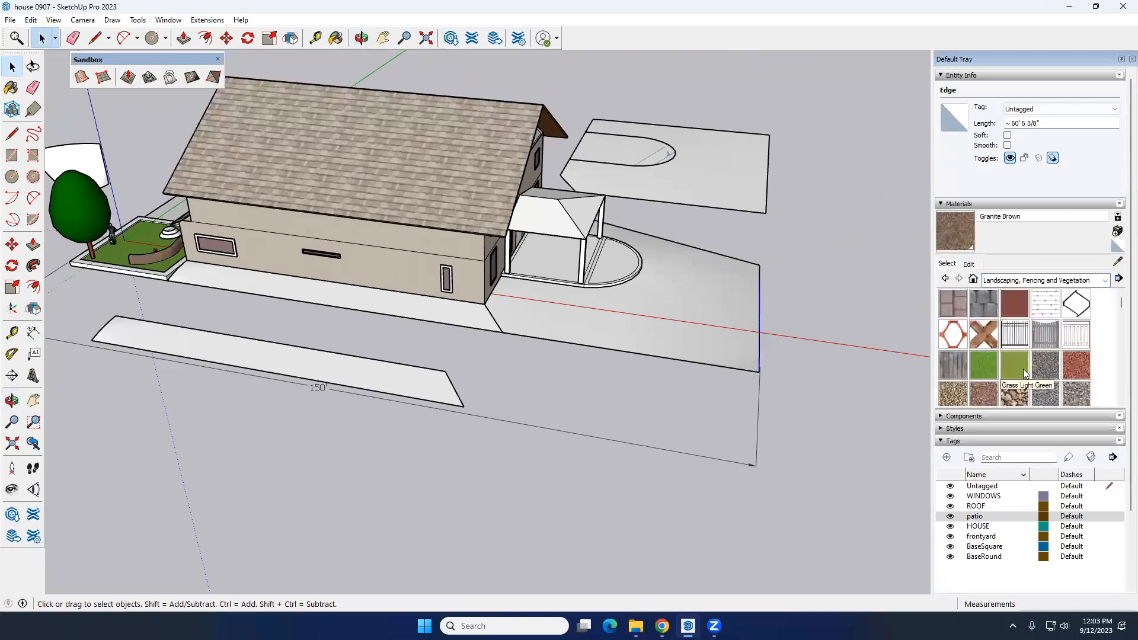
left_click(1016, 366)
left_click(362, 298)
left_click(581, 307)
middle_click_drag(518, 315, 633, 297)
scroll(634, 297, "up", 4)
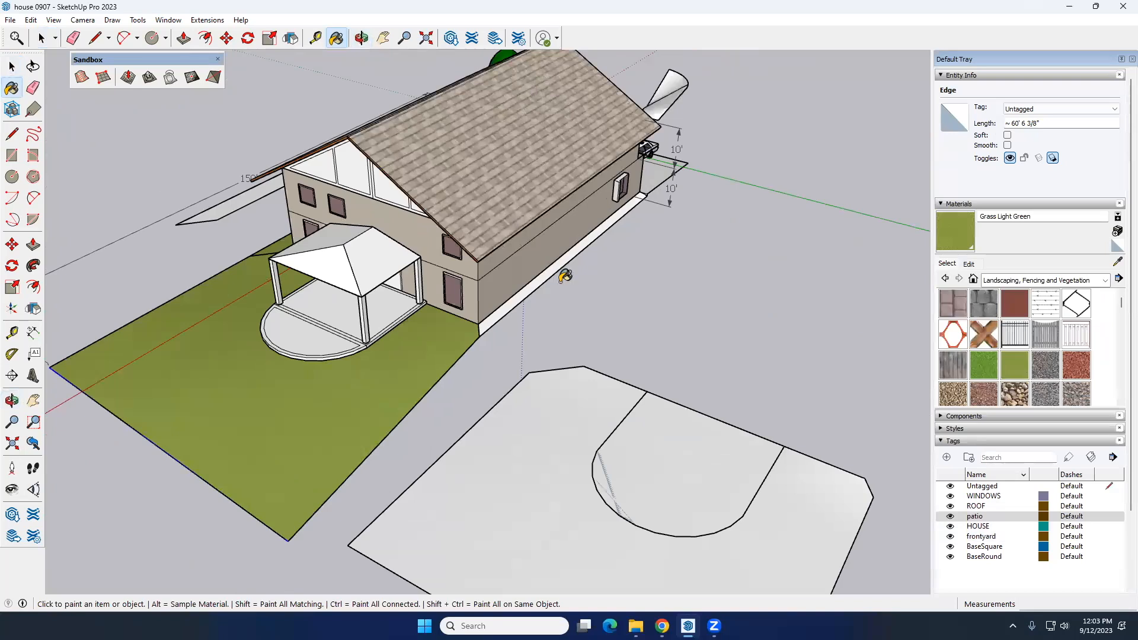
key("space")
Place the Tree 3D Evergreen from the Components Sampler on the front lawn, near the front corner facing the copied surface
scroll(561, 322, "down", 8)
middle_click_drag(513, 322, 543, 291)
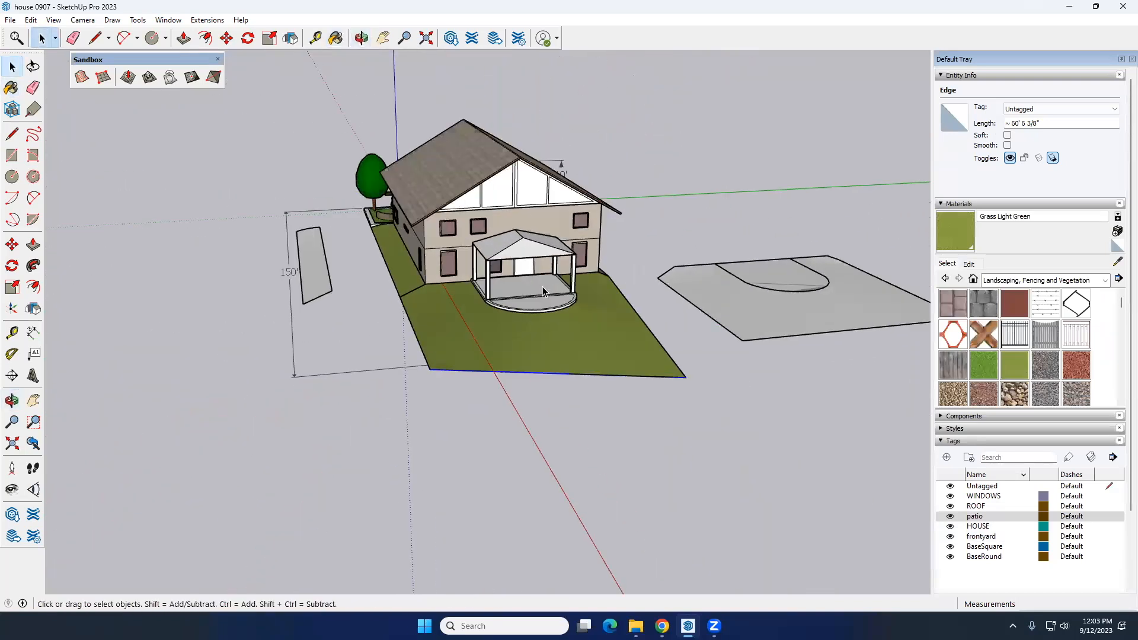
scroll(543, 291, "up", 2)
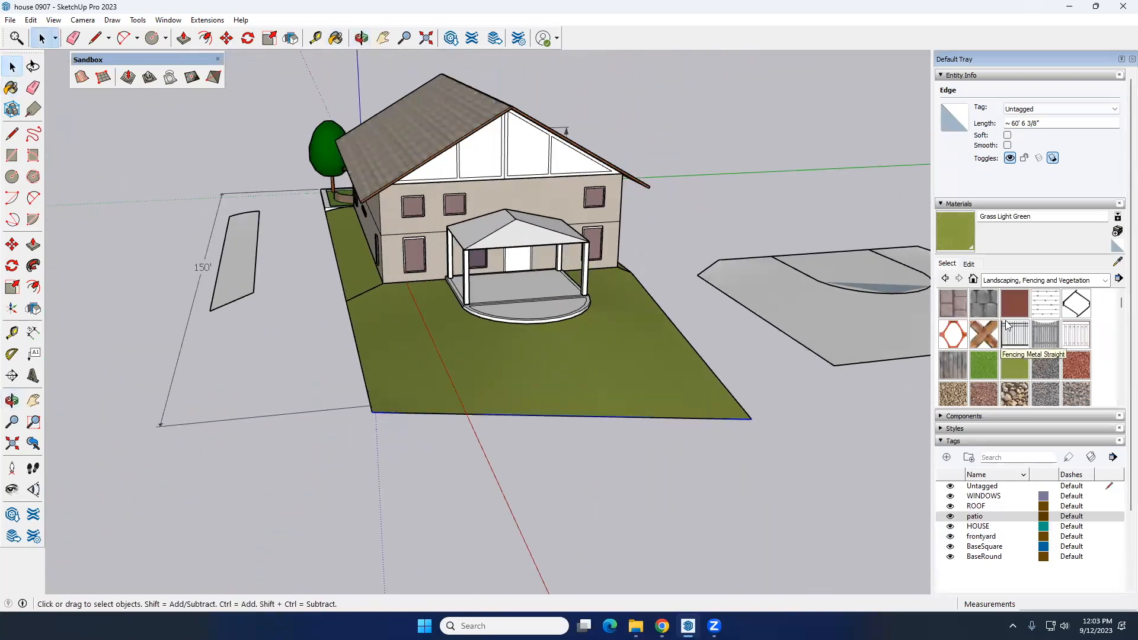
left_click(977, 415)
left_click(964, 204)
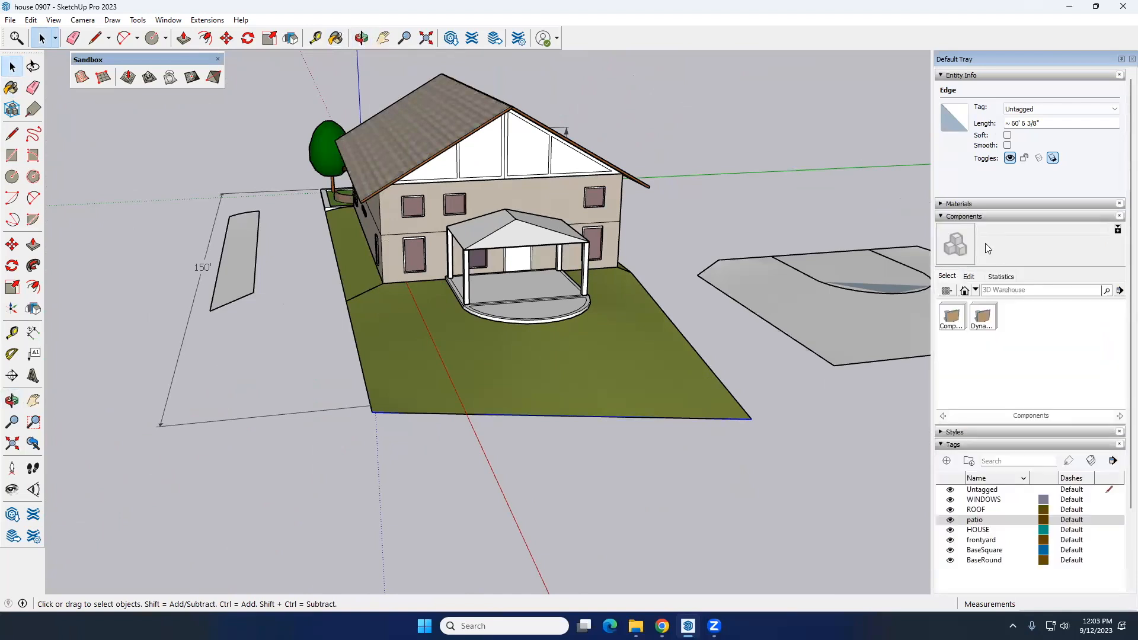
left_click(557, 38)
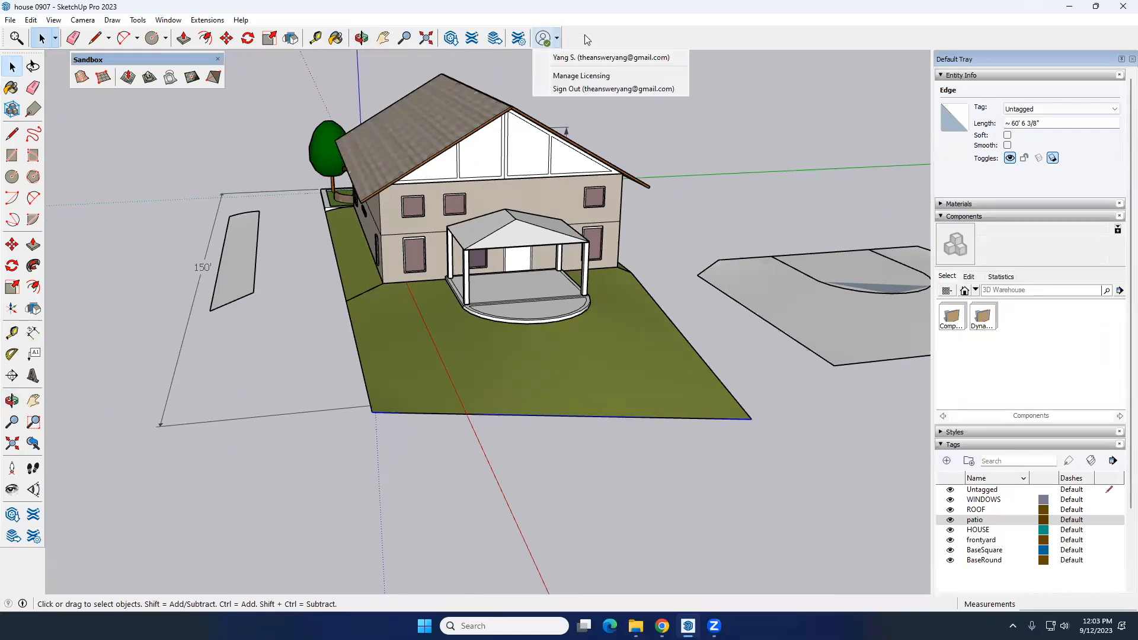
left_click(592, 35)
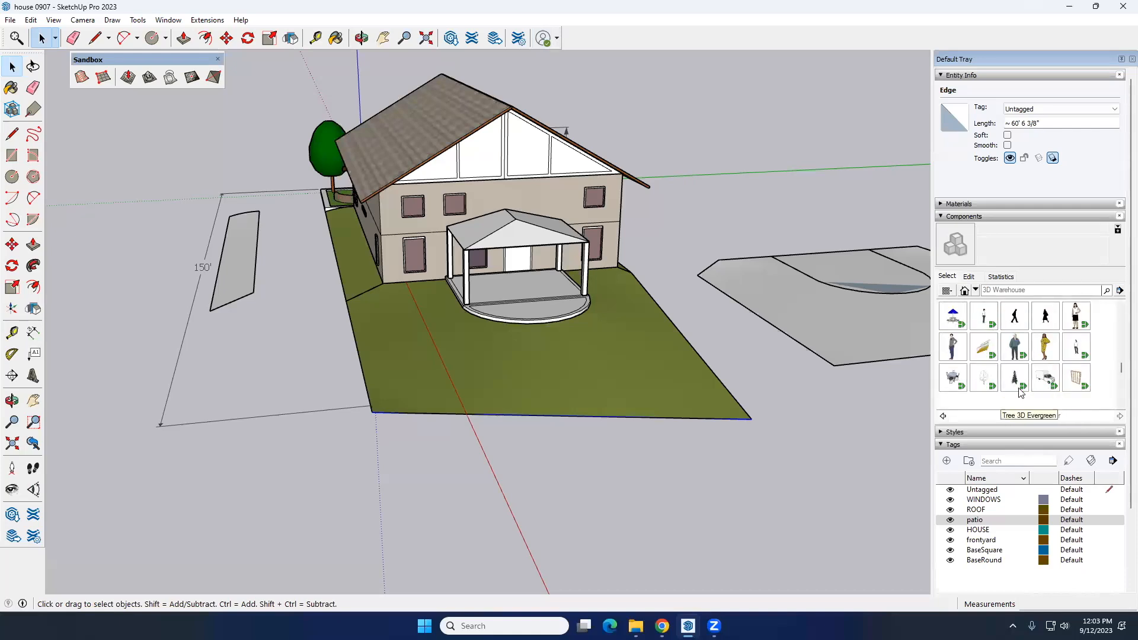
left_click(1017, 383)
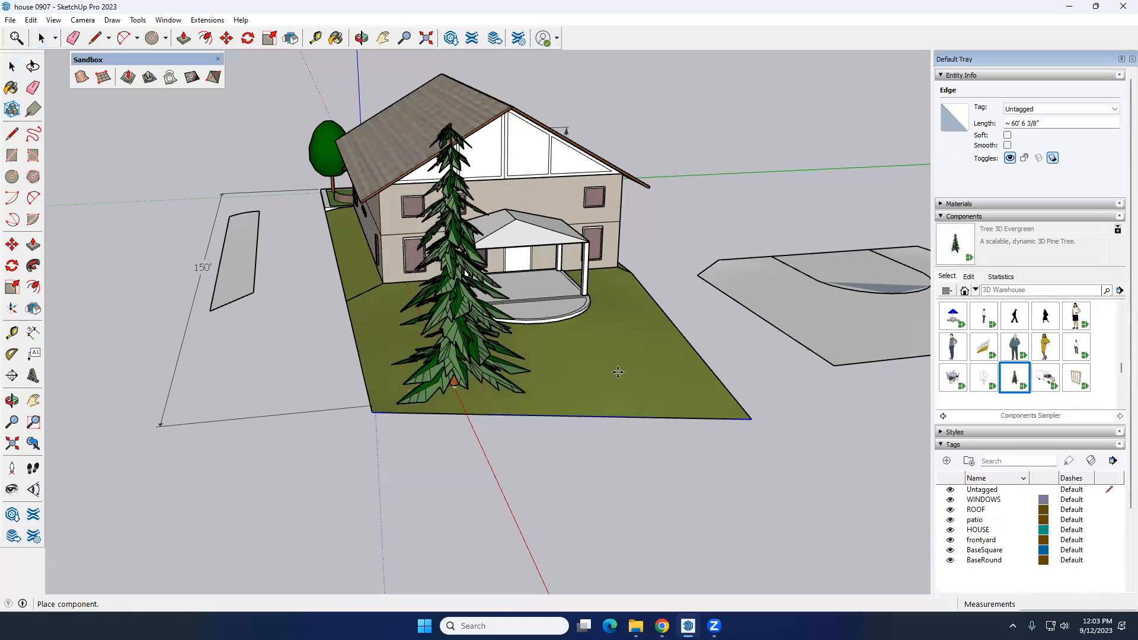
left_click(662, 385)
key("space")
scroll(699, 421, "down", 3)
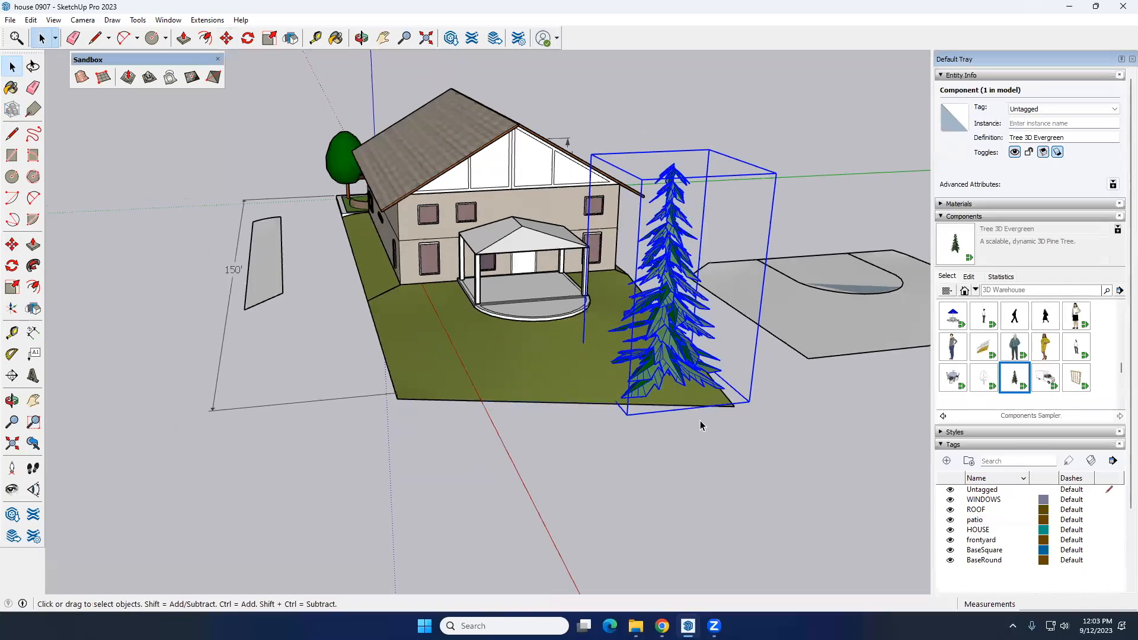
left_click(755, 418)
Place a standing man component from the Components Sampler on the lawn beside the patio
middle_click_drag(755, 419, 679, 382)
middle_click_drag(332, 376, 572, 348)
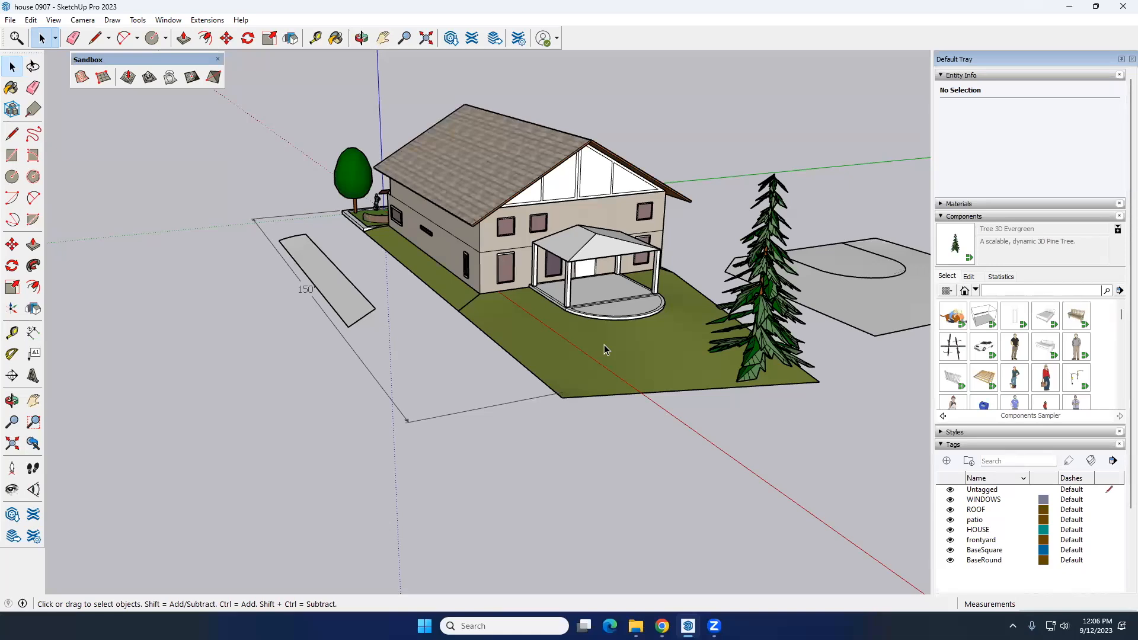
middle_click_drag(737, 285, 543, 264)
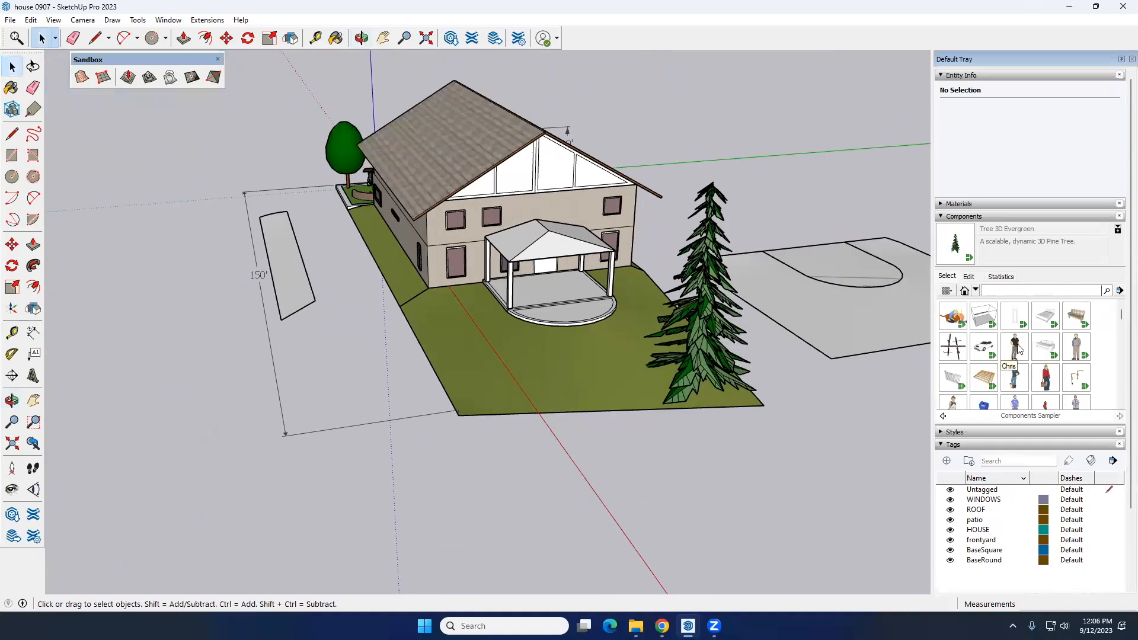
scroll(457, 343, "up", 3)
left_click(473, 307)
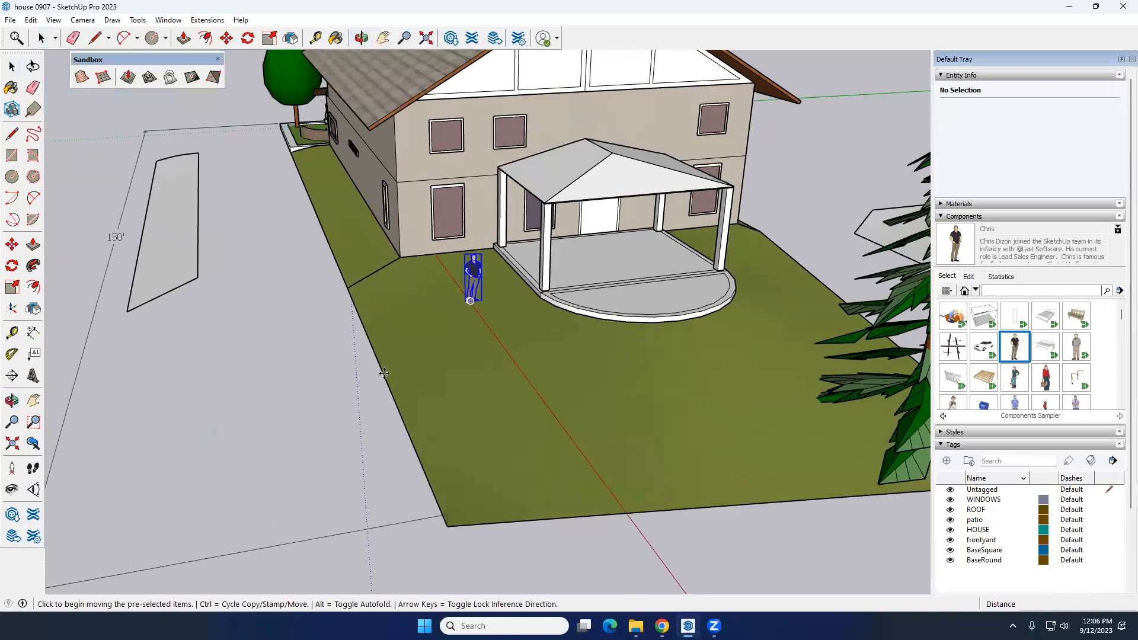
key("space")
scroll(482, 362, "down", 2)
scroll(481, 362, "down", 3)
Draw a rectangle of about 180 square feet on the empty ground beyond the 150' dimension line
middle_click_drag(545, 377, 637, 338)
scroll(568, 328, "up", 4)
scroll(567, 329, "up", 1)
middle_click_drag(513, 328, 588, 354)
scroll(503, 332, "down", 4)
middle_click_drag(503, 391, 555, 412)
left_click(12, 155)
left_click(436, 444)
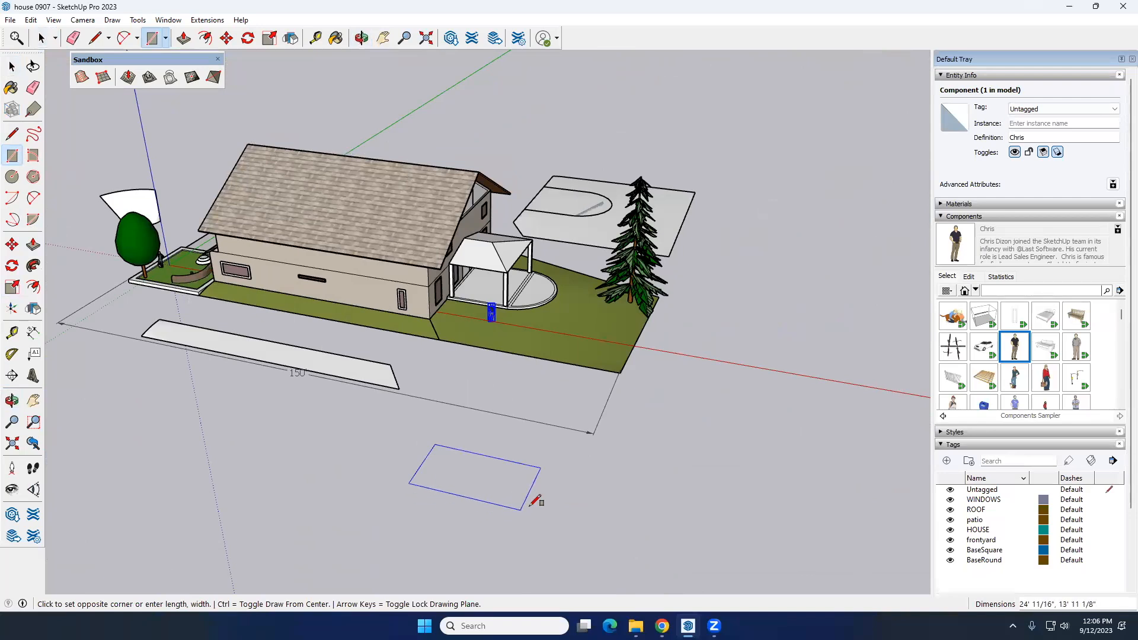
scroll(496, 488, "up", 2)
left_click(481, 485)
scroll(391, 427, "up", 2)
key("space")
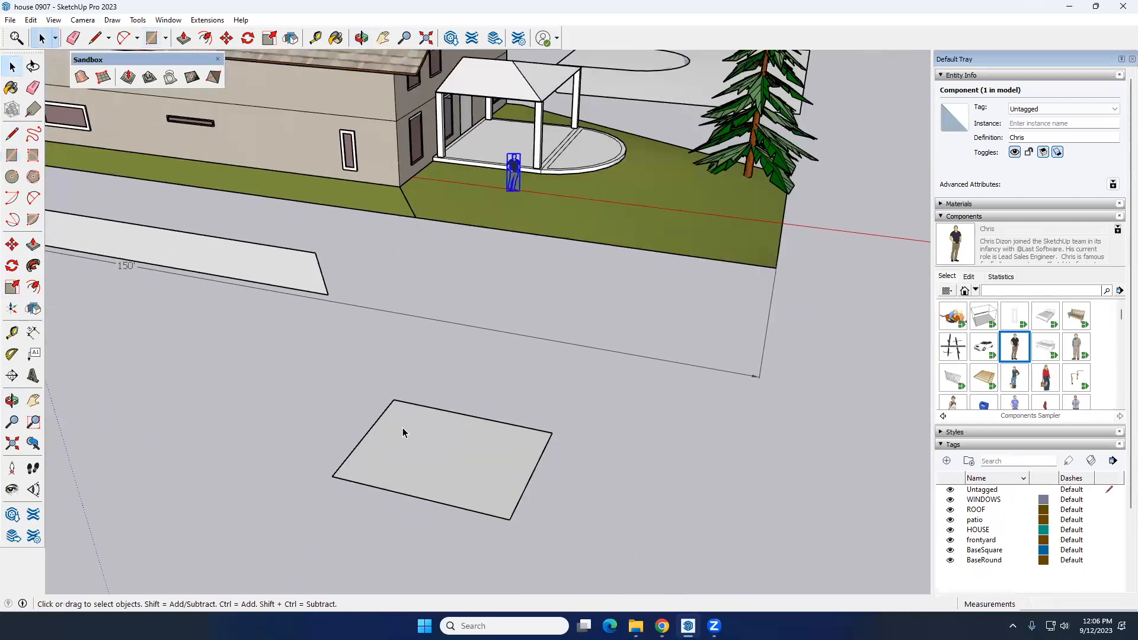
Offset the new rectangle's outline inward by about 2' 2" to form a border
left_click(34, 286)
left_click(388, 426)
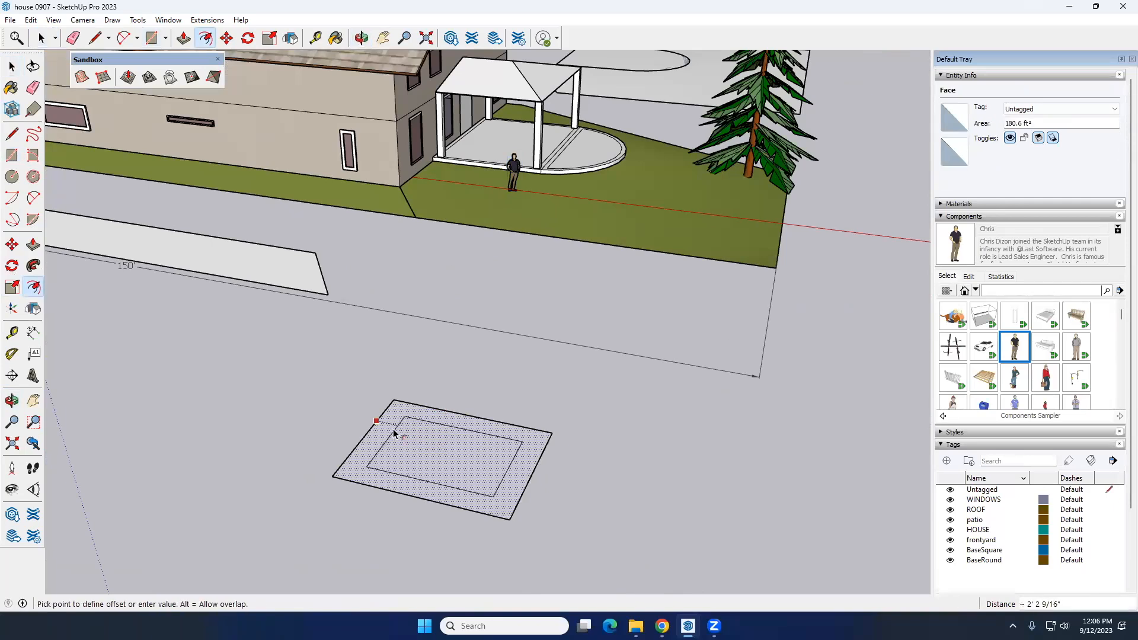
left_click(393, 429)
key("space")
Push/Pull the rectangle's border up about 11 inches and raise the inner face slightly, keeping it below the rim
key("p")
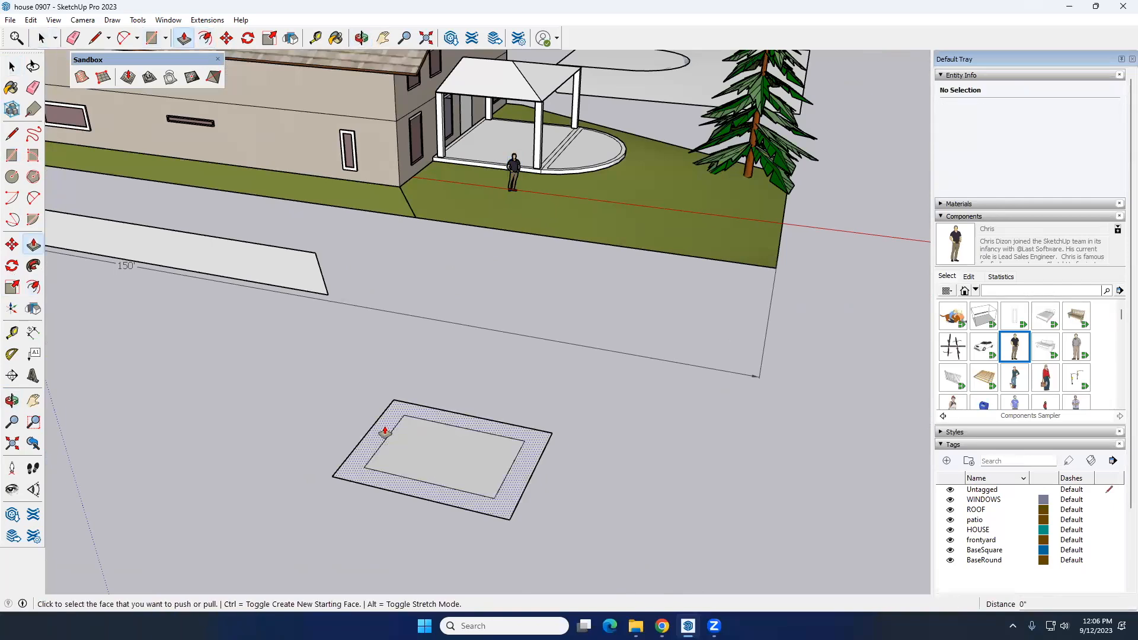
left_click(383, 431)
left_click(386, 423)
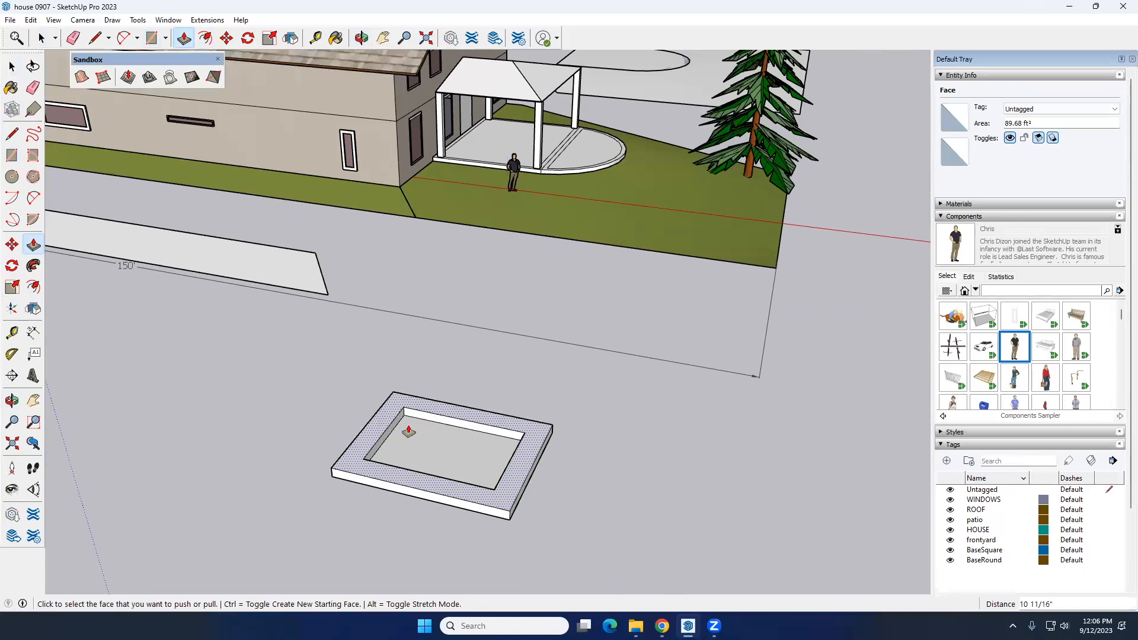
left_click(413, 437)
left_click(424, 438)
key("space")
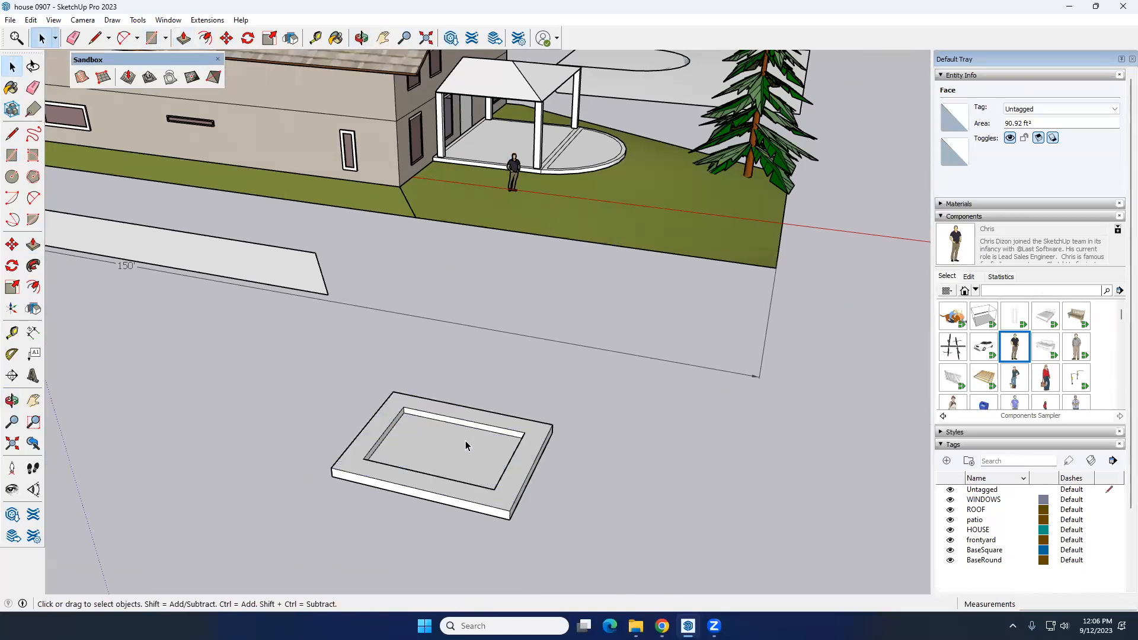
Paint the recessed inner face of the bordered rectangle with Water Light Blue from the Water materials
scroll(467, 445, "up", 4)
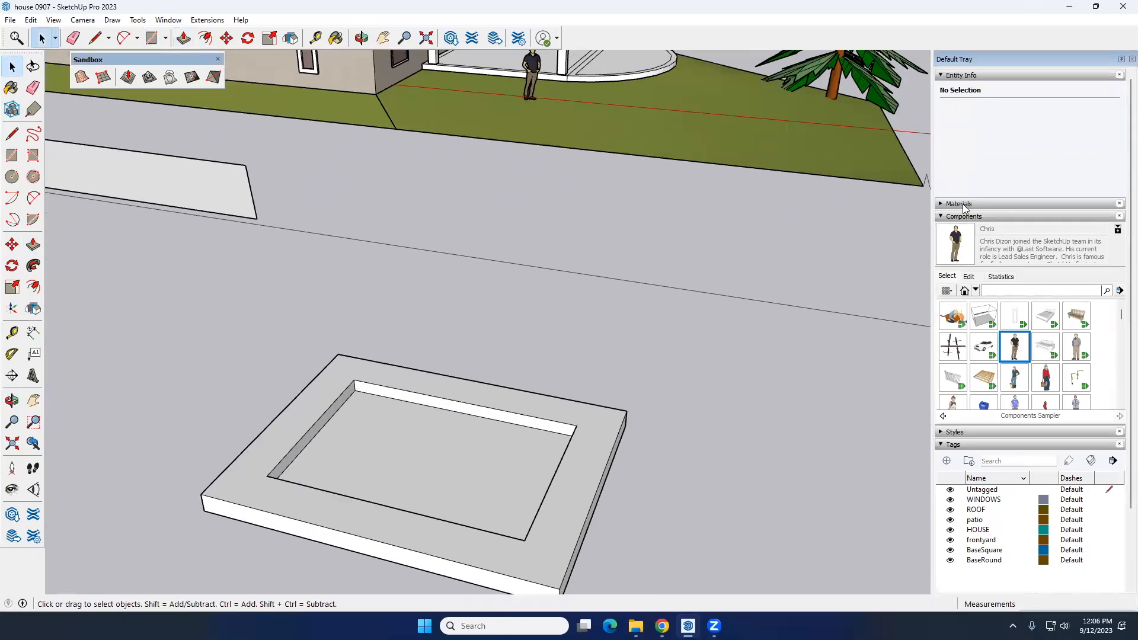
left_click(964, 205)
scroll(1001, 355, "down", 5)
scroll(999, 365, "up", 5)
scroll(1000, 365, "down", 5)
left_click(1053, 280)
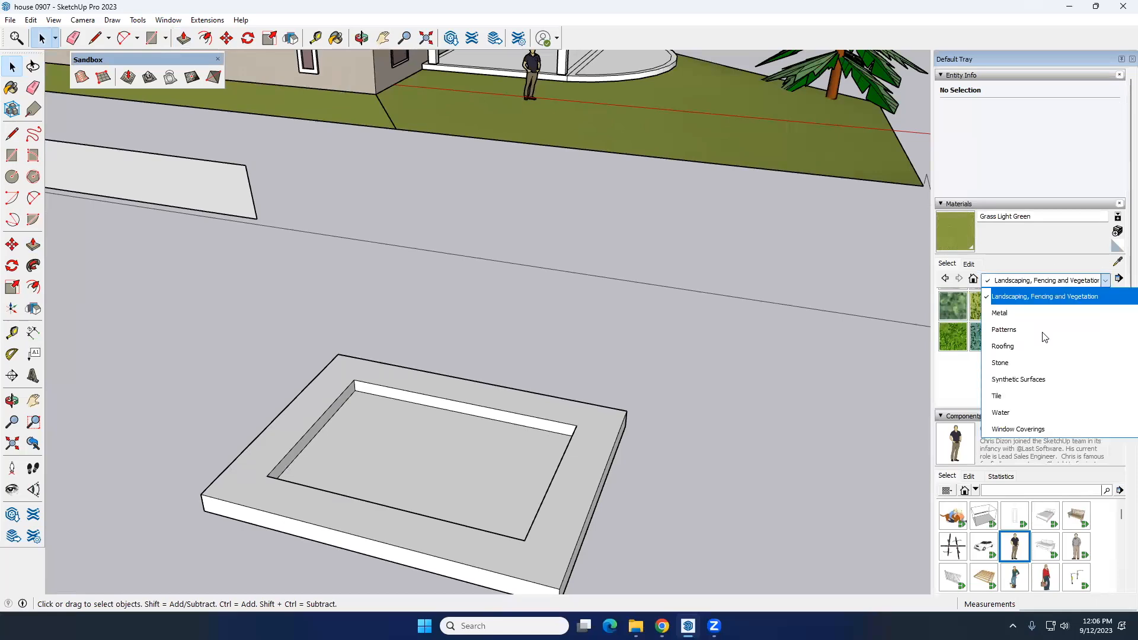
scroll(1037, 391, "down", 1)
left_click(1022, 395)
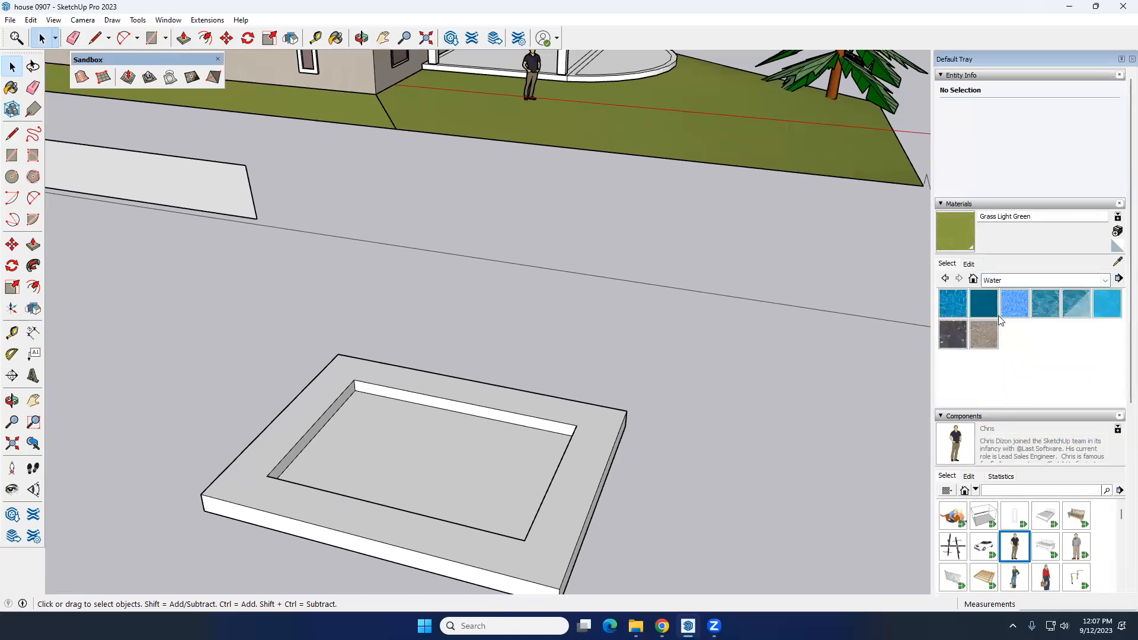
left_click(1014, 303)
left_click(471, 457)
key("space")
scroll(472, 445, "down", 1)
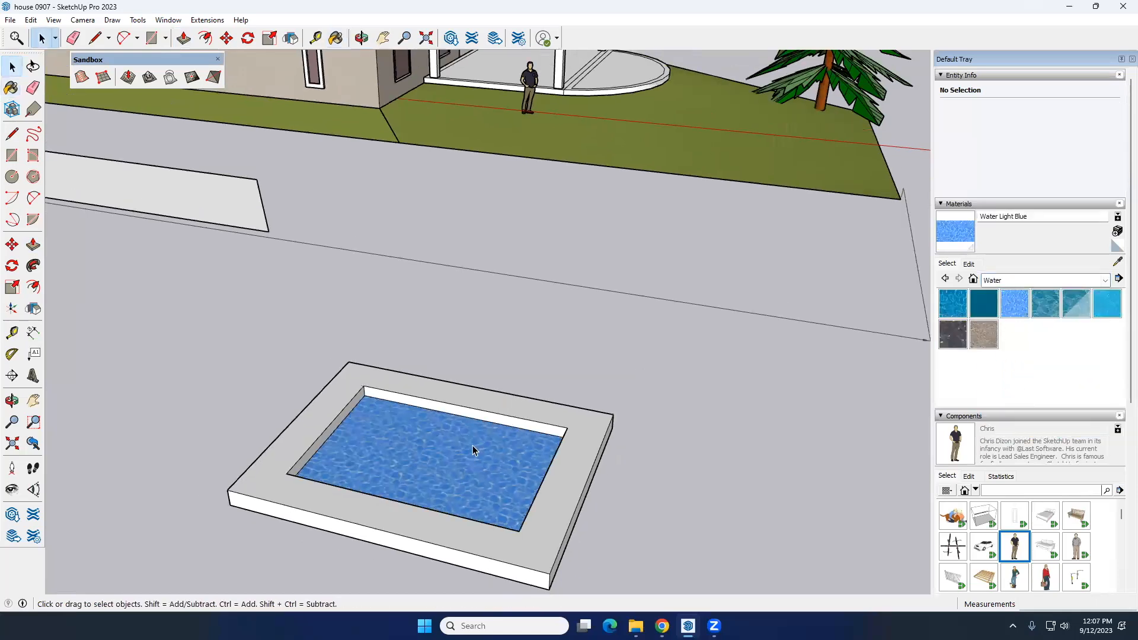
Select the whole pool, including its border and water face, and make it a group
scroll(641, 492, "down", 3)
middle_click_drag(643, 475, 521, 442)
left_click(12, 244)
key("space")
left_click_drag(155, 325, 403, 496)
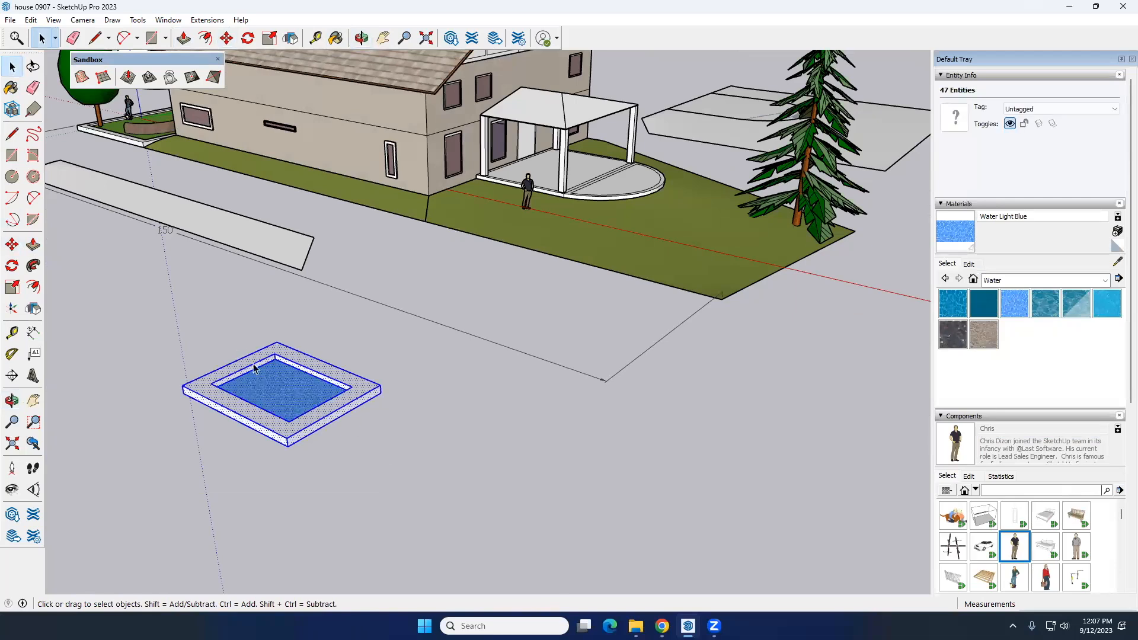
right_click(276, 378)
left_click(318, 487)
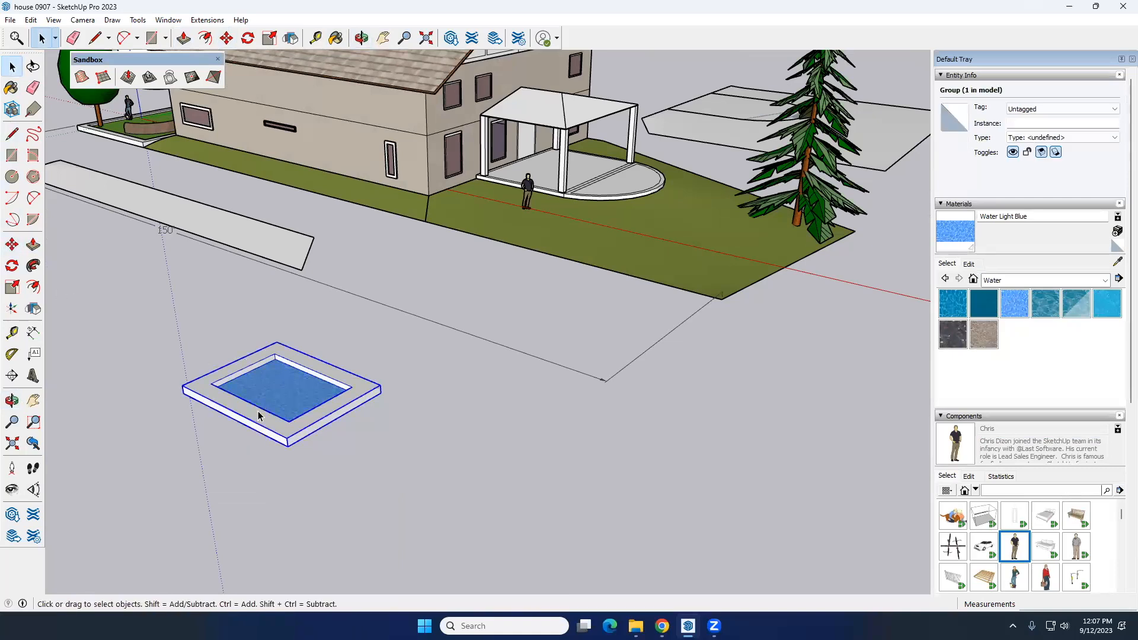
Move the pool group by its lower corner onto the sloping lawn, near the lawn's outer corner in front of the patio
left_click(12, 244)
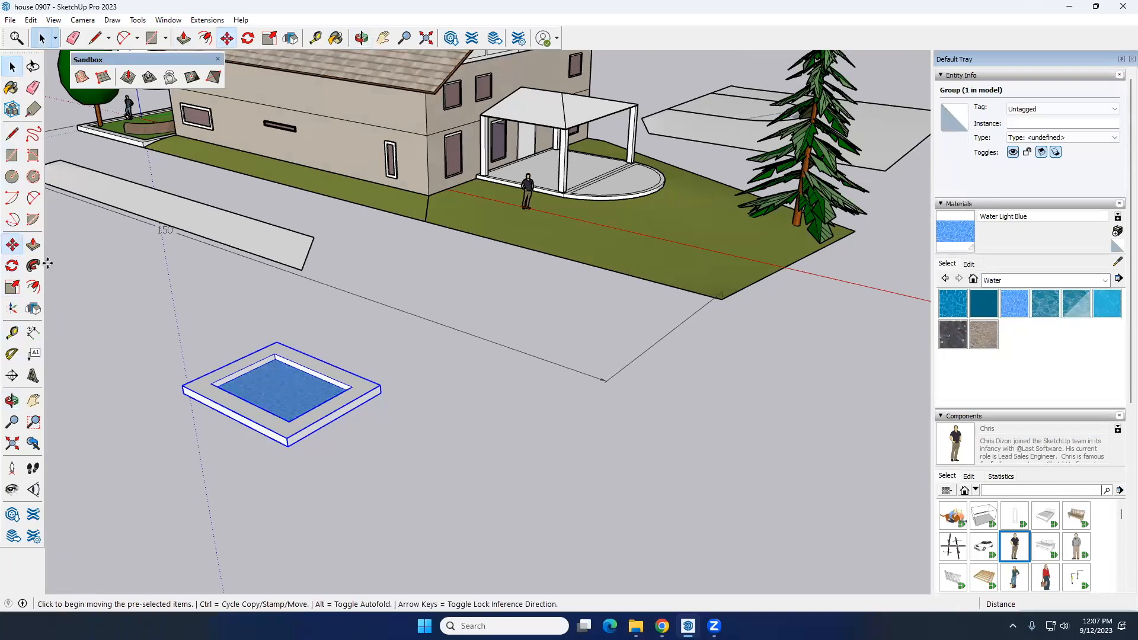
left_click(289, 446)
middle_click_drag(685, 247, 426, 298)
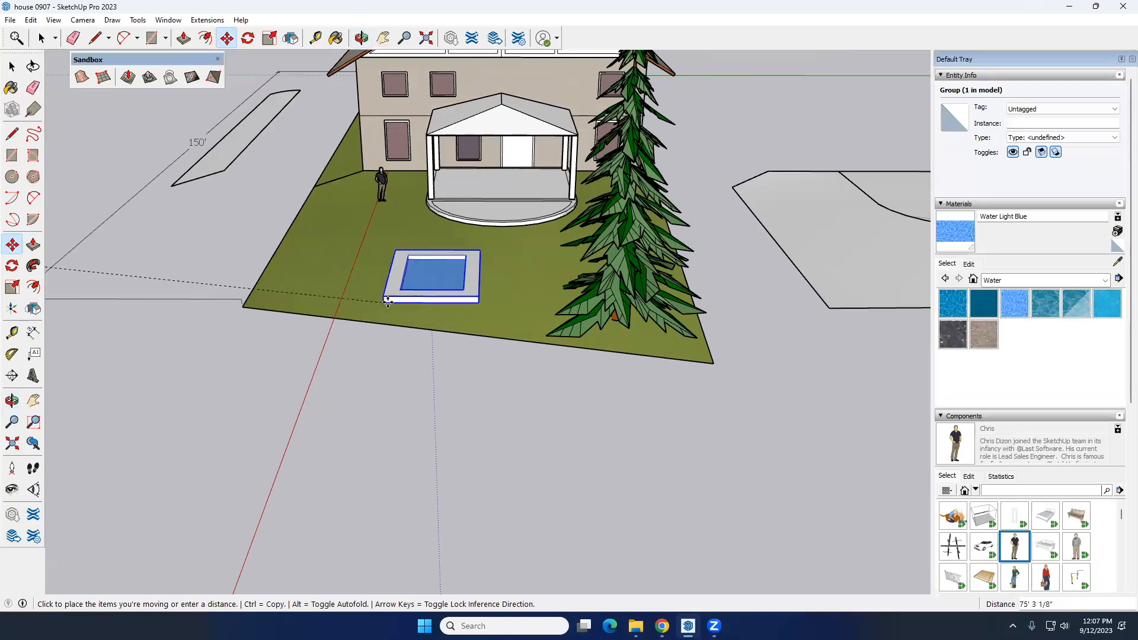
scroll(369, 293, "up", 2)
scroll(369, 293, "up", 2)
middle_click_drag(369, 302, 428, 189)
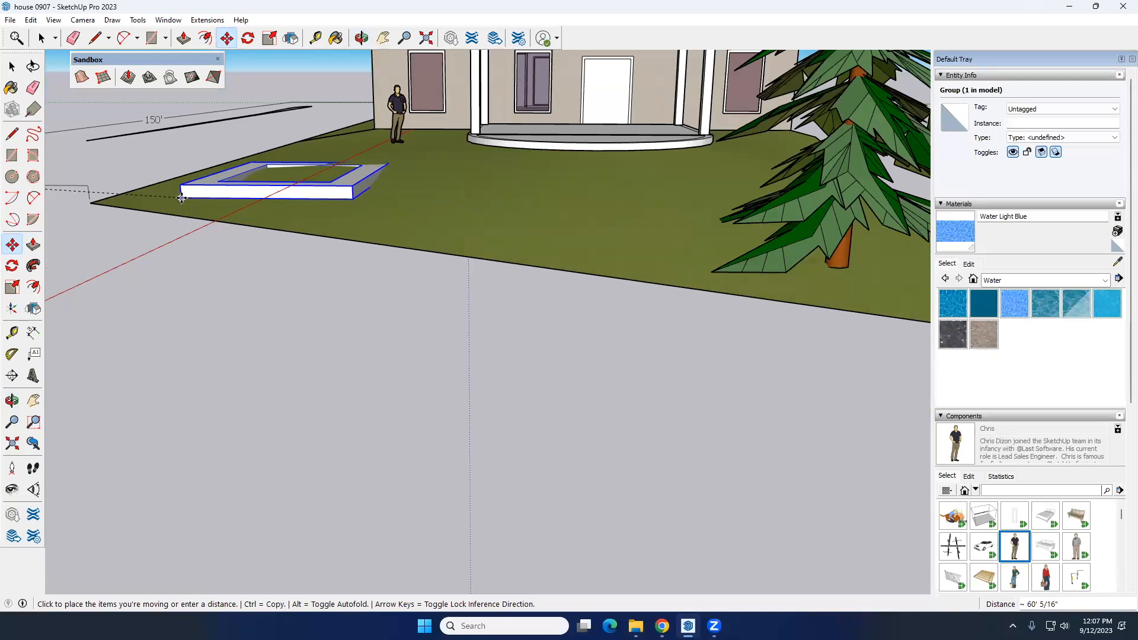
left_click(182, 199)
Inside the pool group, Push/Pull the top face of the rim up about 6 3/8 inches
middle_click_drag(211, 236, 403, 291)
scroll(570, 297, "up", 5)
middle_click_drag(549, 354, 349, 285)
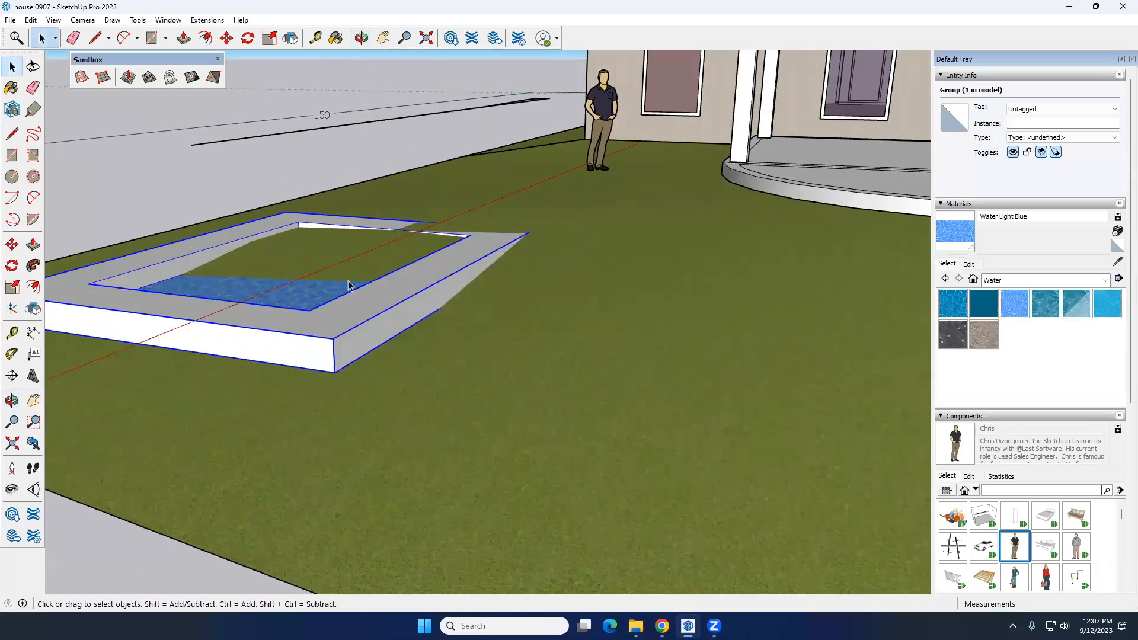
double_click(378, 294)
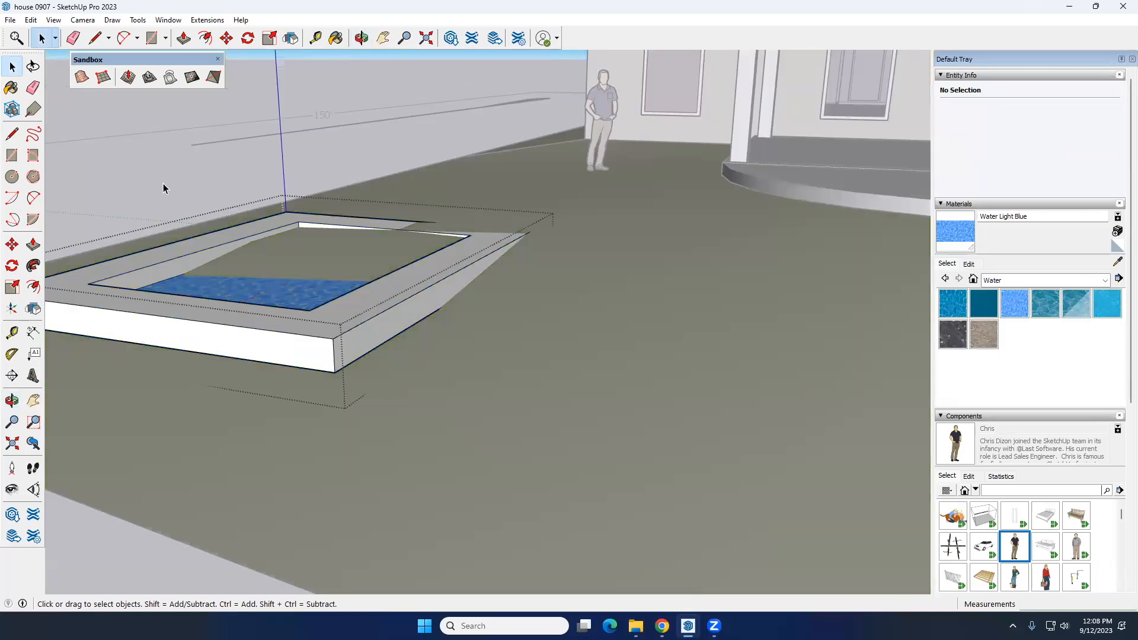
left_click(164, 189)
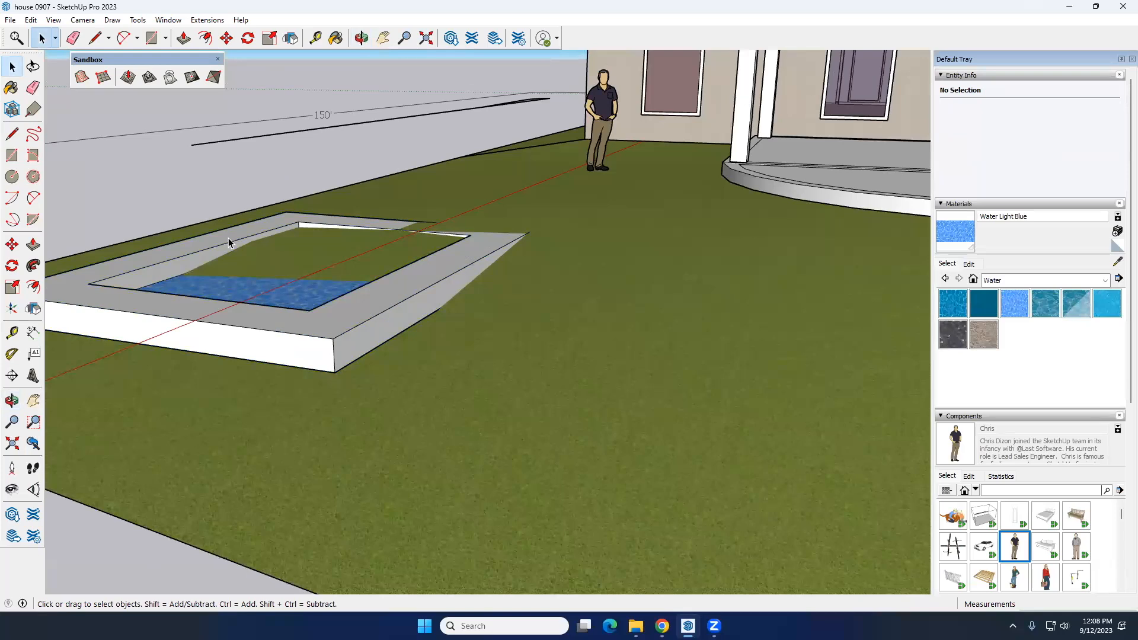
triple_click(261, 231)
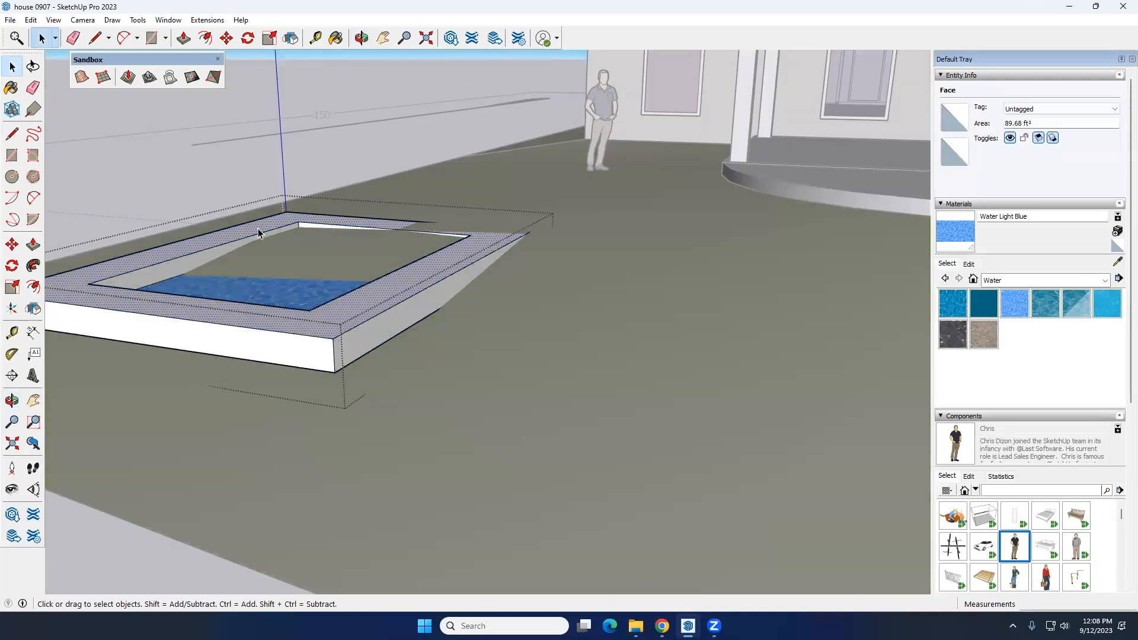
key("p")
left_click(257, 231)
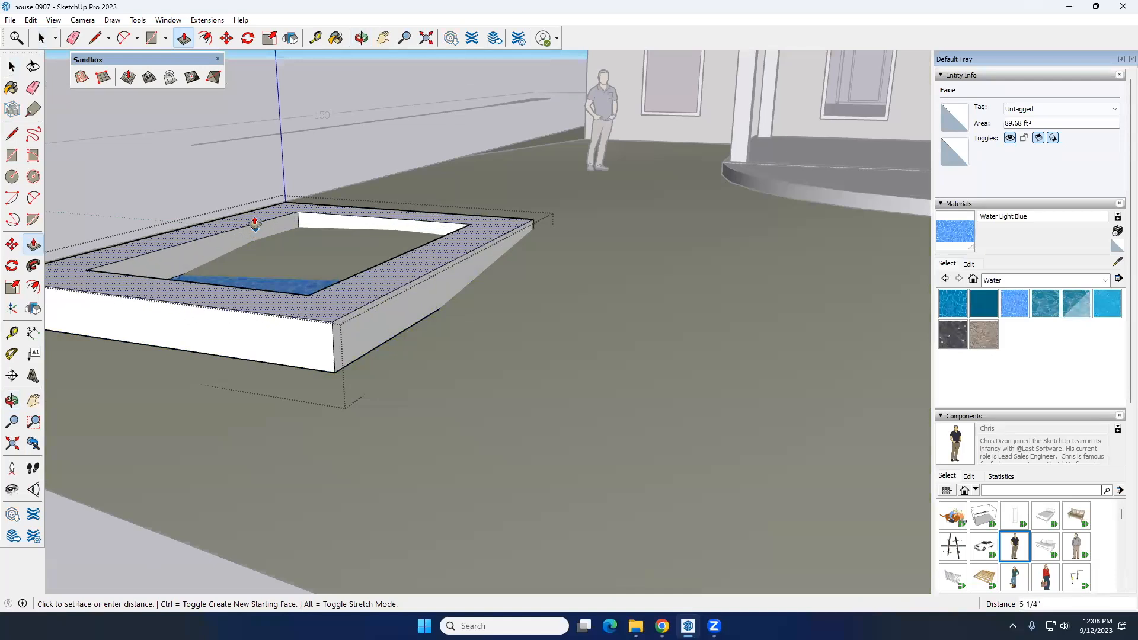
left_click(293, 279)
middle_click_drag(294, 278, 229, 432)
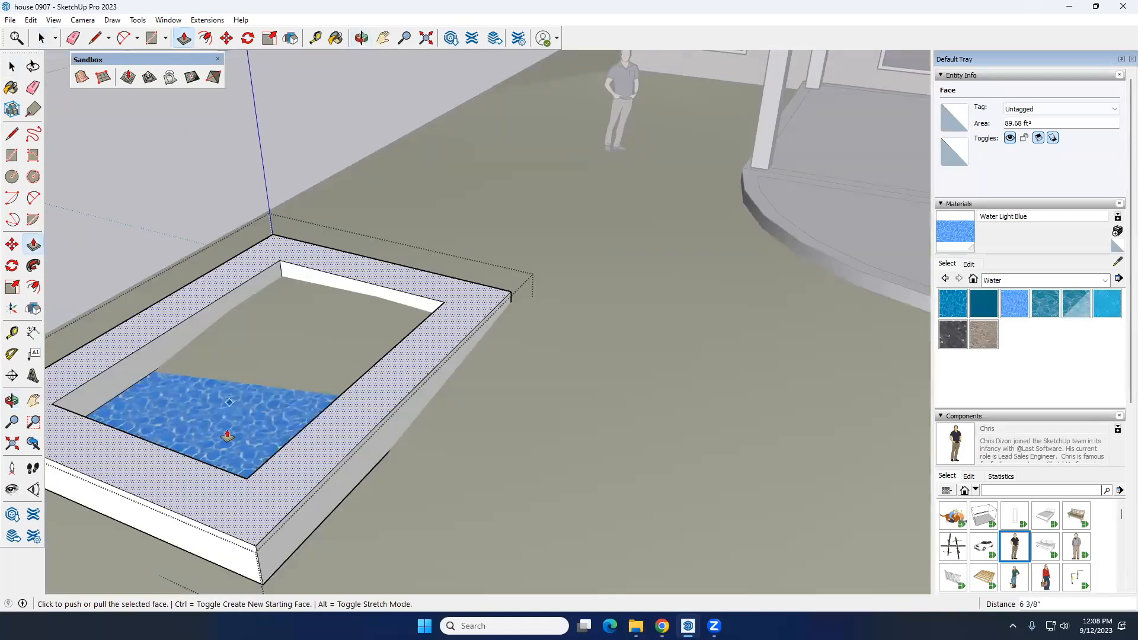
Push/Pull the pool's water face up by the same distance as the rim
key("space")
key("p")
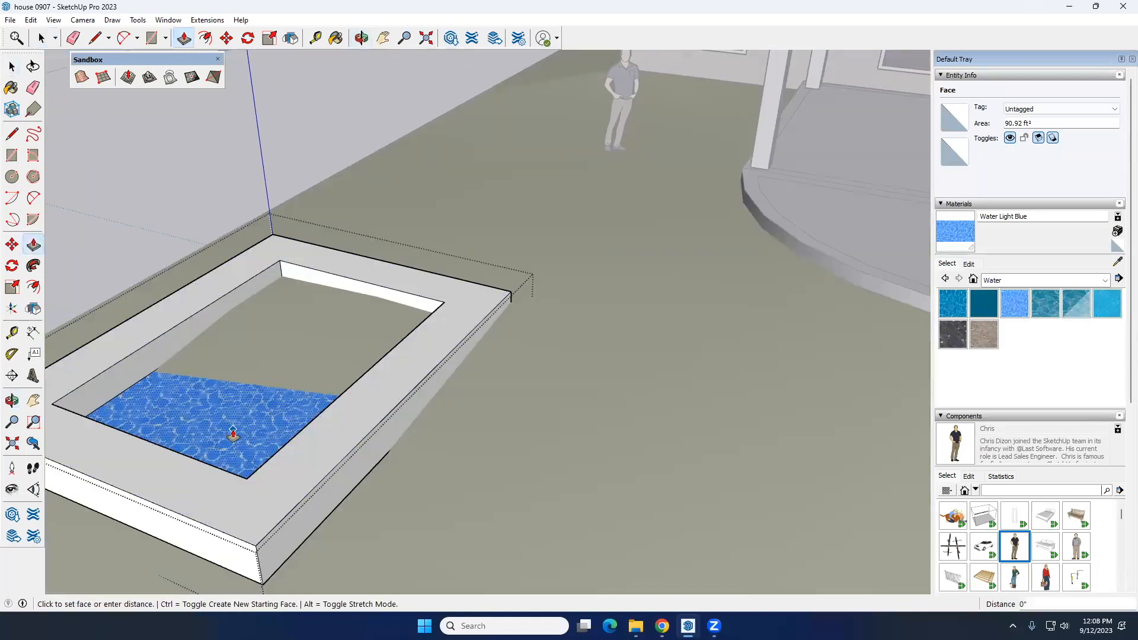
double_click(232, 418)
scroll(349, 297, "down", 5)
middle_click_drag(338, 330, 151, 259)
Push/Pull the underside of the pool's rim down about 10 1/2 inches into the sloping lawn
key("space")
scroll(314, 322, "up", 4)
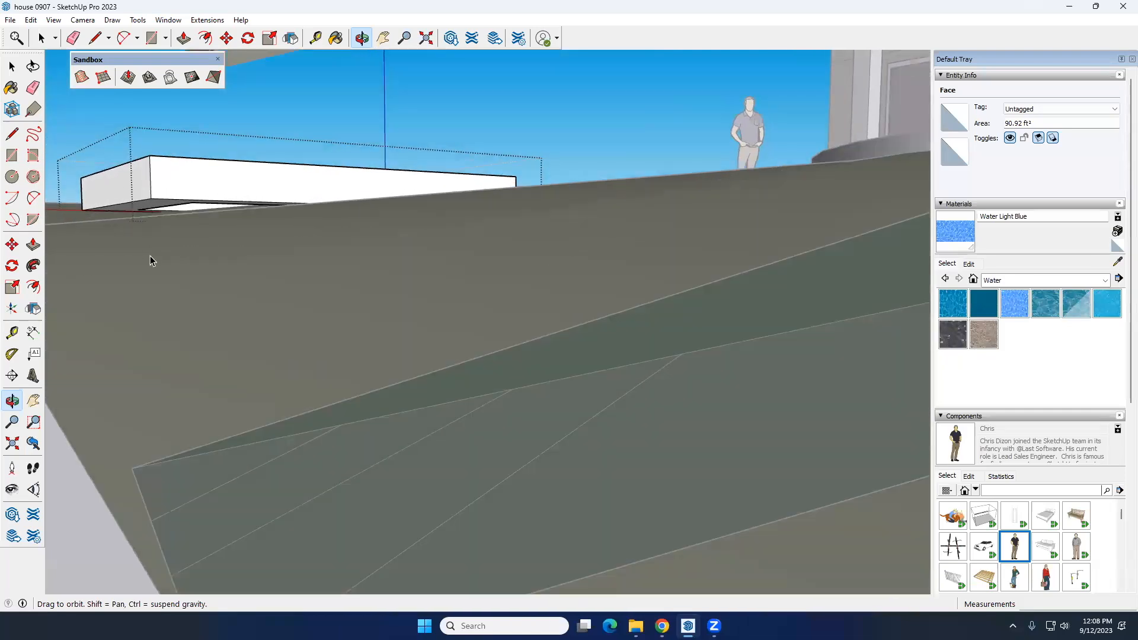
scroll(148, 214, "up", 4)
mouse_move(163, 218)
middle_mouse_down()
mouse_move(168, 205)
mouse_move(107, 223)
mouse_move(152, 222)
middle_mouse_up()
key("p")
key("space")
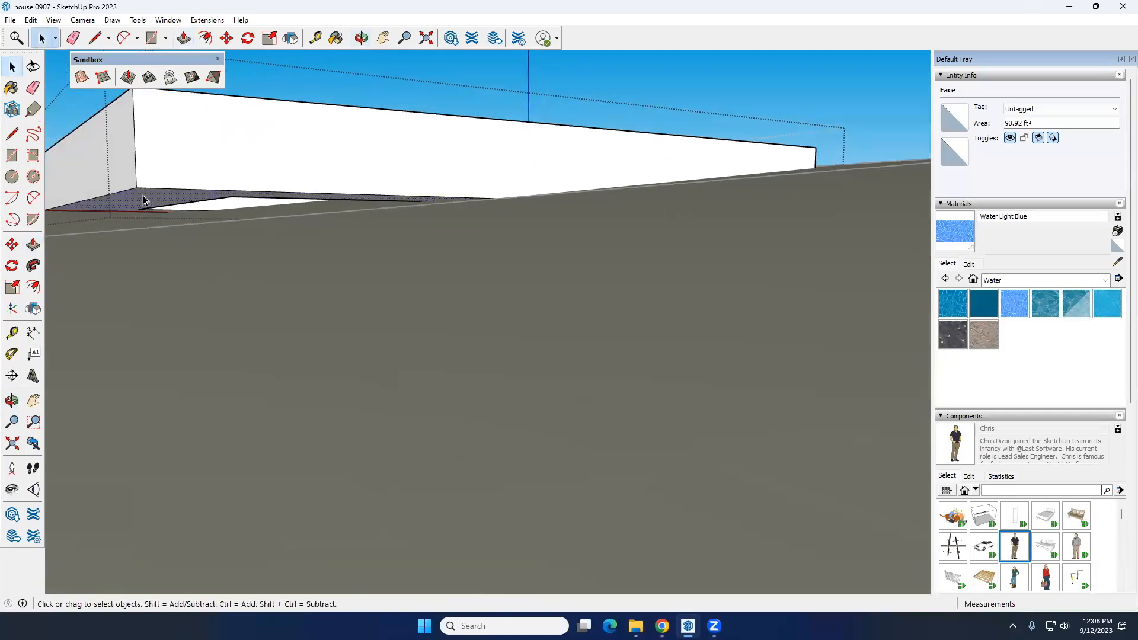
key("p")
left_click(143, 197)
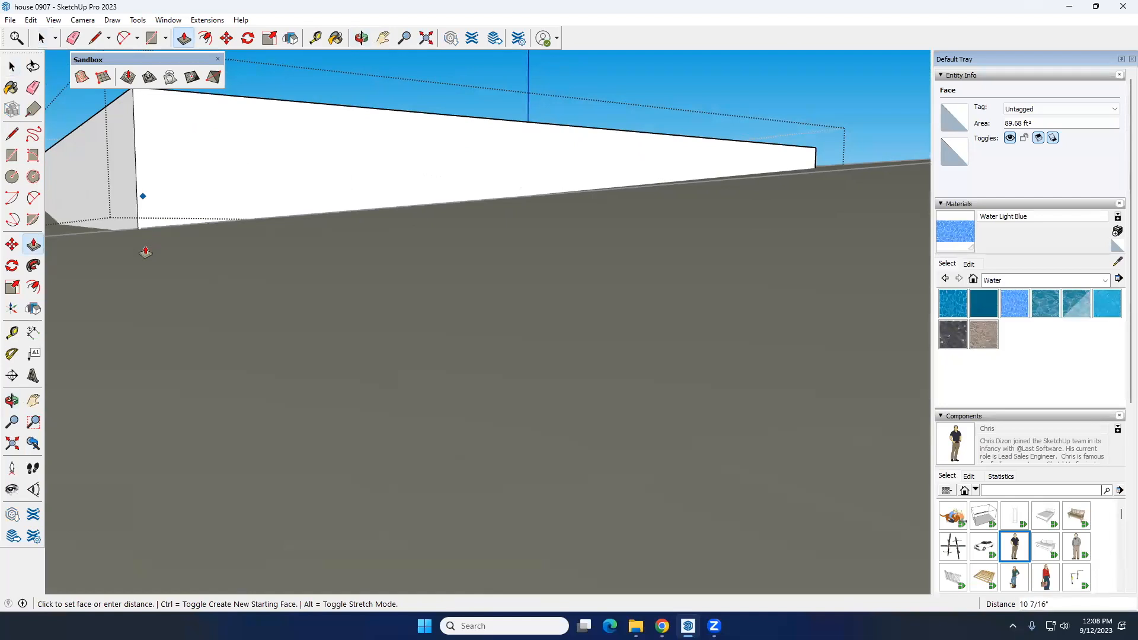
scroll(280, 236, "down", 5)
middle_click_drag(279, 237, 358, 284)
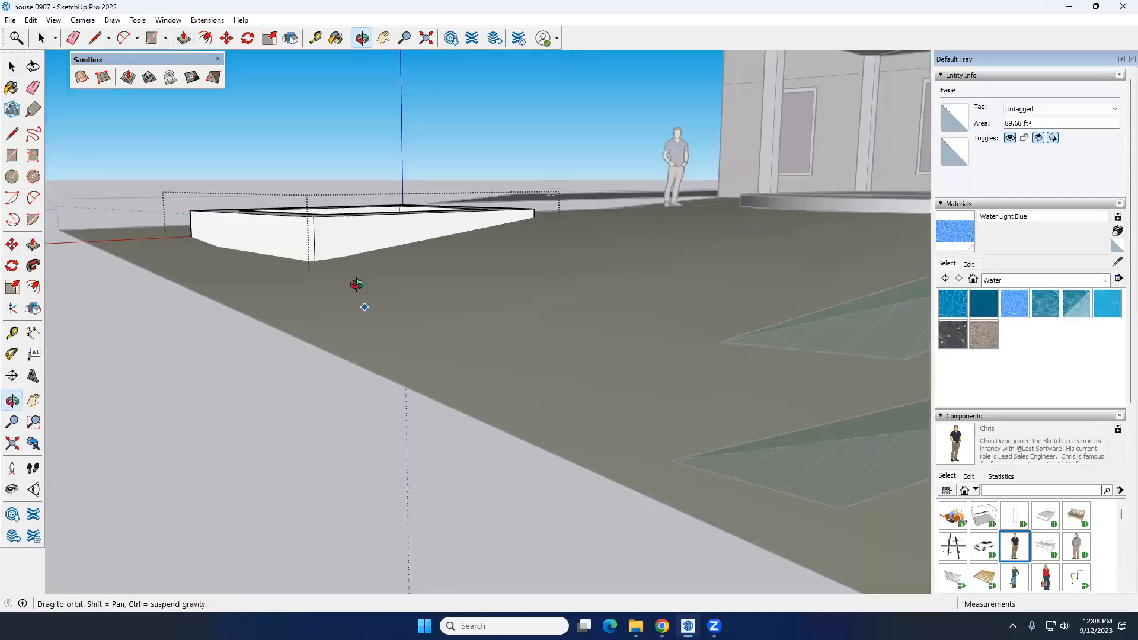
key("space")
Inspect the pool from below the terrain, close the group, and check how it sits on the lawn
scroll(411, 257, "up", 5)
middle_click_drag(414, 251, 122, 153)
scroll(163, 201, "down", 5)
middle_click_drag(315, 289, 322, 214)
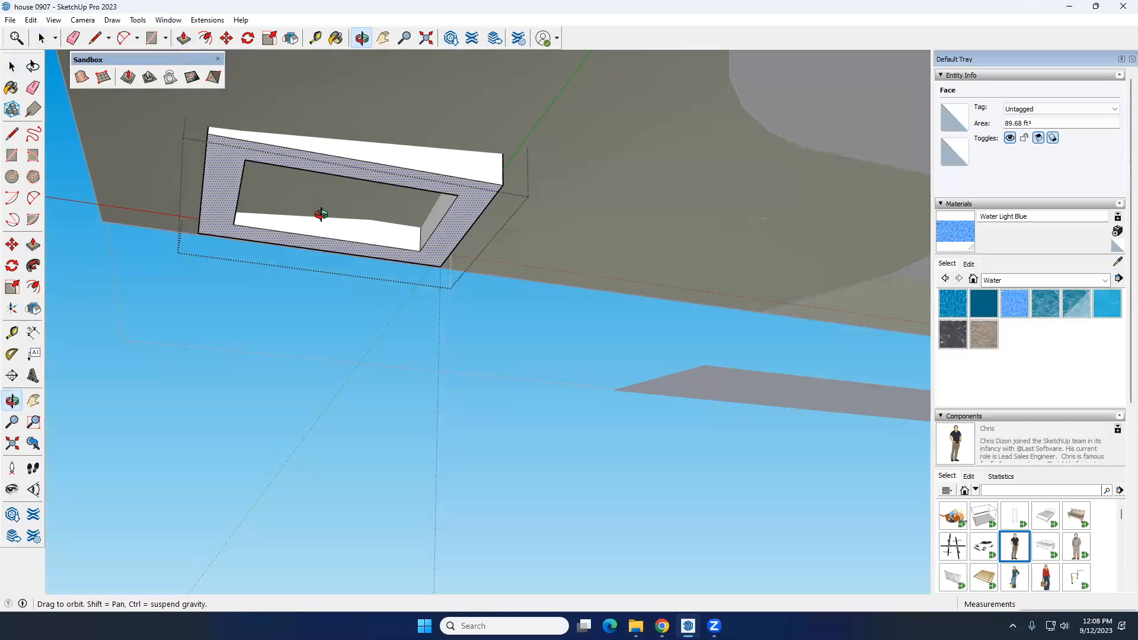
middle_click_drag(320, 214, 321, 215)
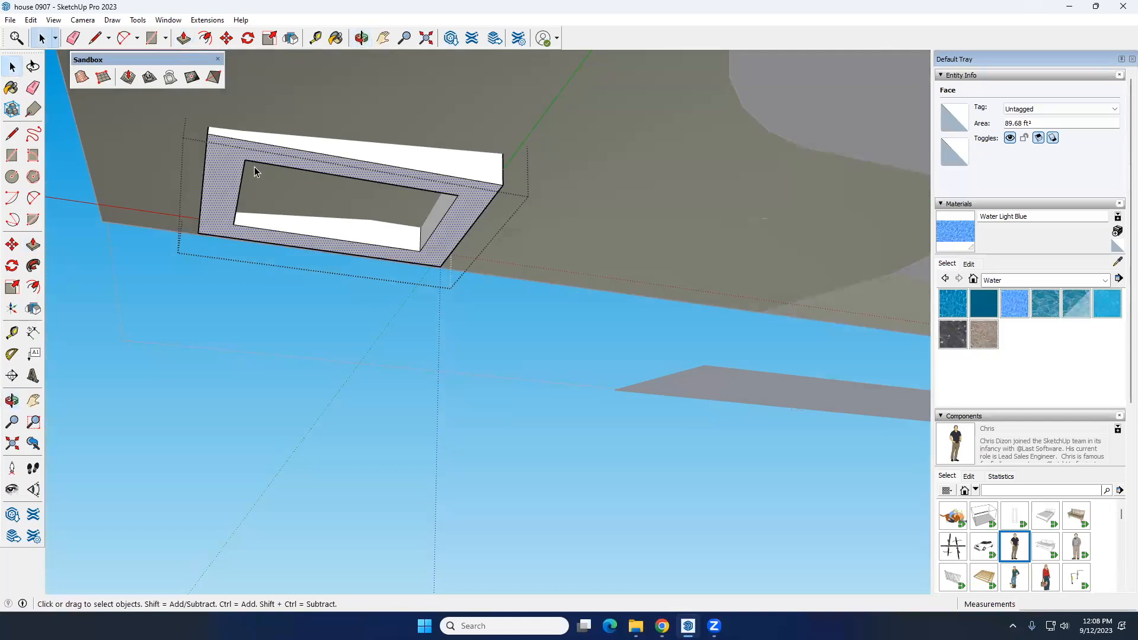
middle_click_drag(251, 170, 420, 306)
left_click(364, 230)
scroll(351, 307, "down", 3)
middle_click_drag(352, 311, 510, 323)
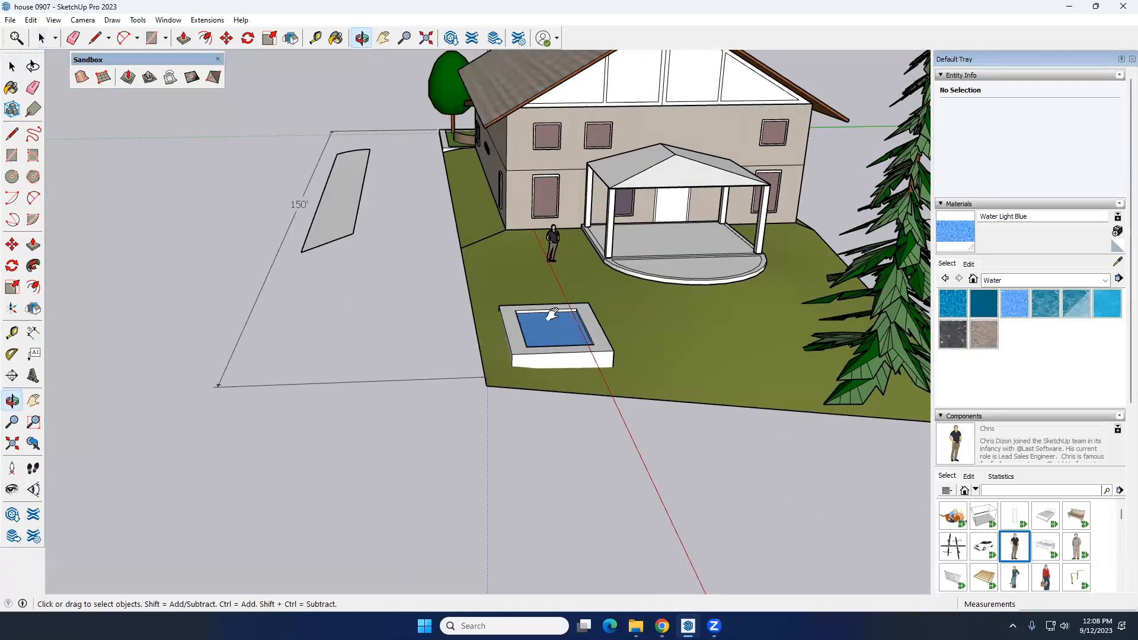
Place another standing man component from the Components Sampler in the pool's water
scroll(508, 323, "up", 5)
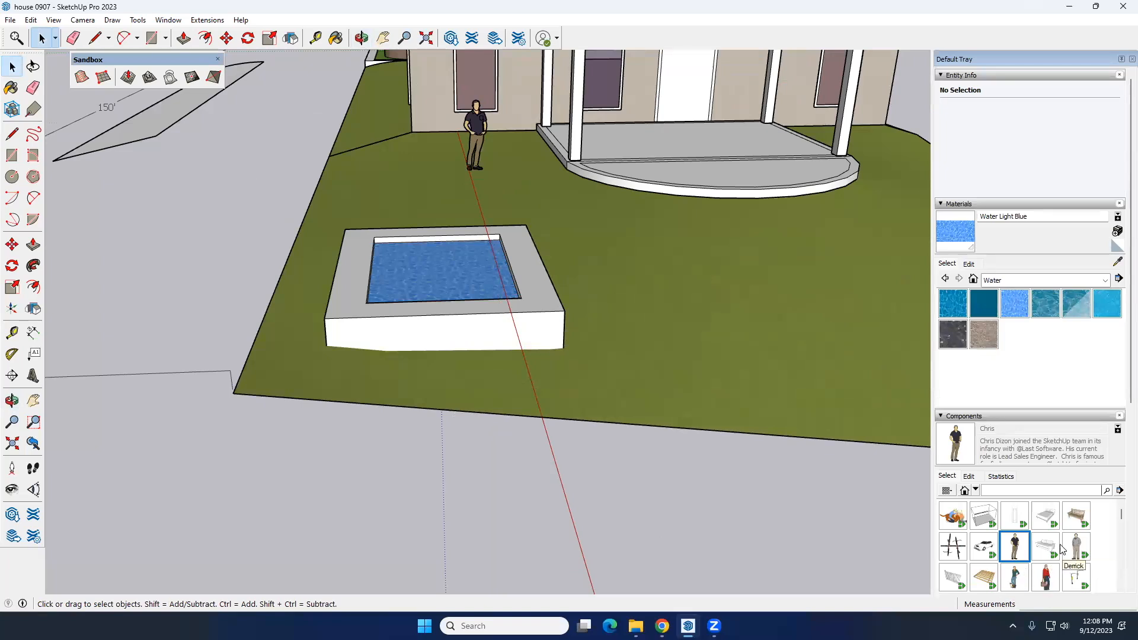
left_click(1023, 551)
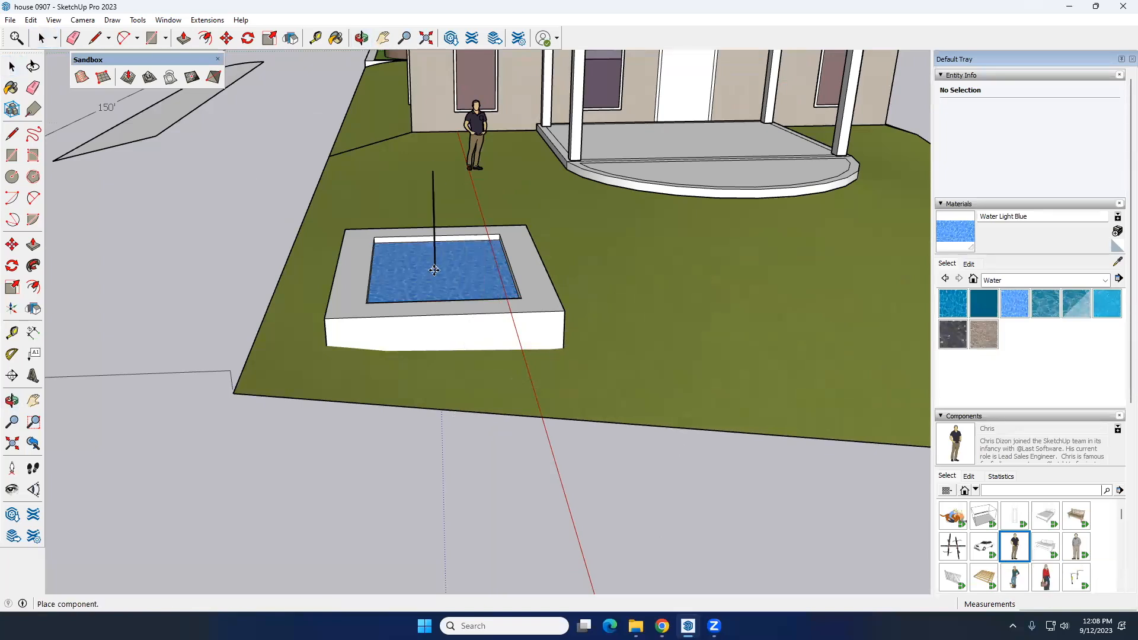
left_click(425, 272)
key("space")
scroll(379, 290, "down", 1)
left_click(262, 277)
Delete the leftover curved surface and its outline from the empty ground in front of the front yard
scroll(261, 277, "down", 7)
middle_click_drag(351, 333, 385, 261)
scroll(455, 248, "up", 2)
scroll(458, 247, "down", 5)
middle_click_drag(505, 300, 136, 291)
middle_click_drag(567, 239, 456, 368)
left_click(456, 368)
middle_click_drag(539, 349, 697, 325)
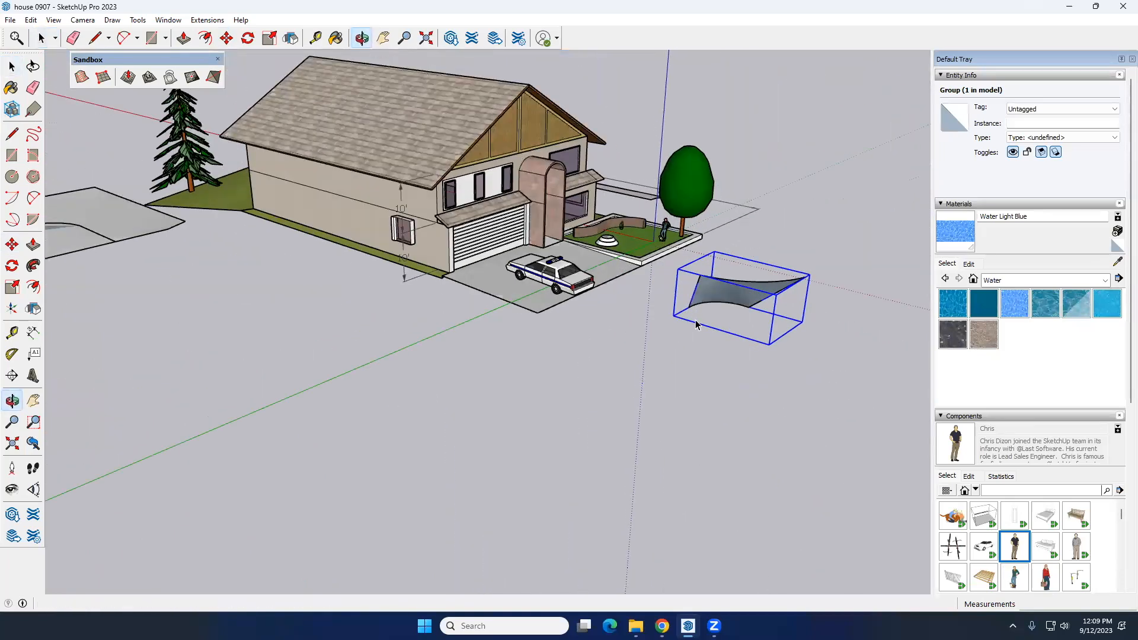
left_click(641, 346)
scroll(642, 348, "down", 4)
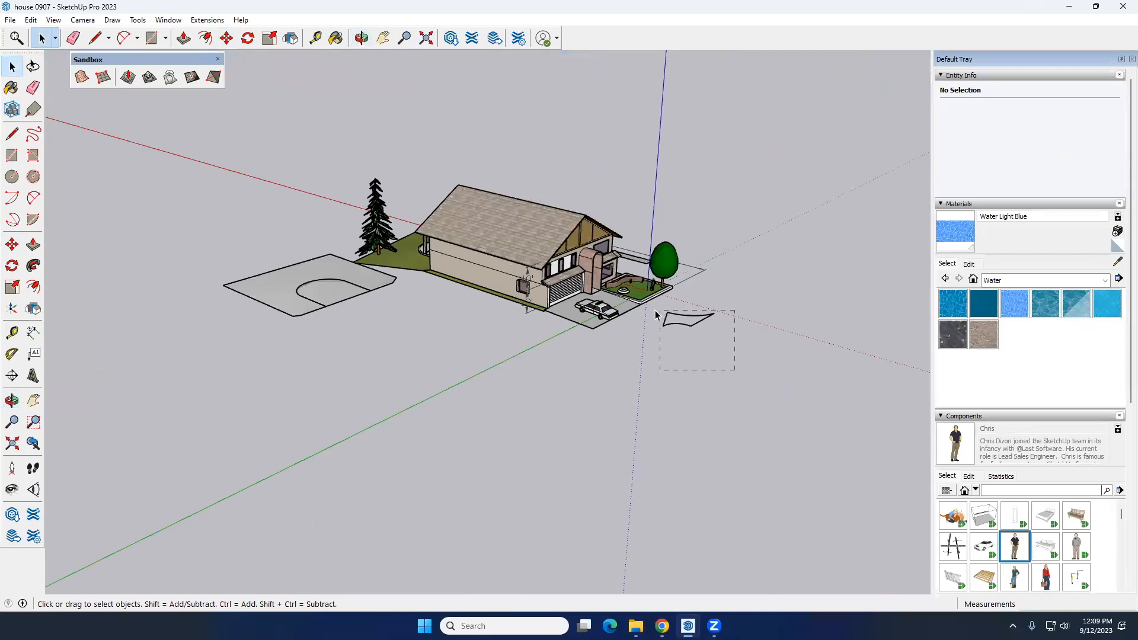
middle_click_drag(677, 315, 569, 383)
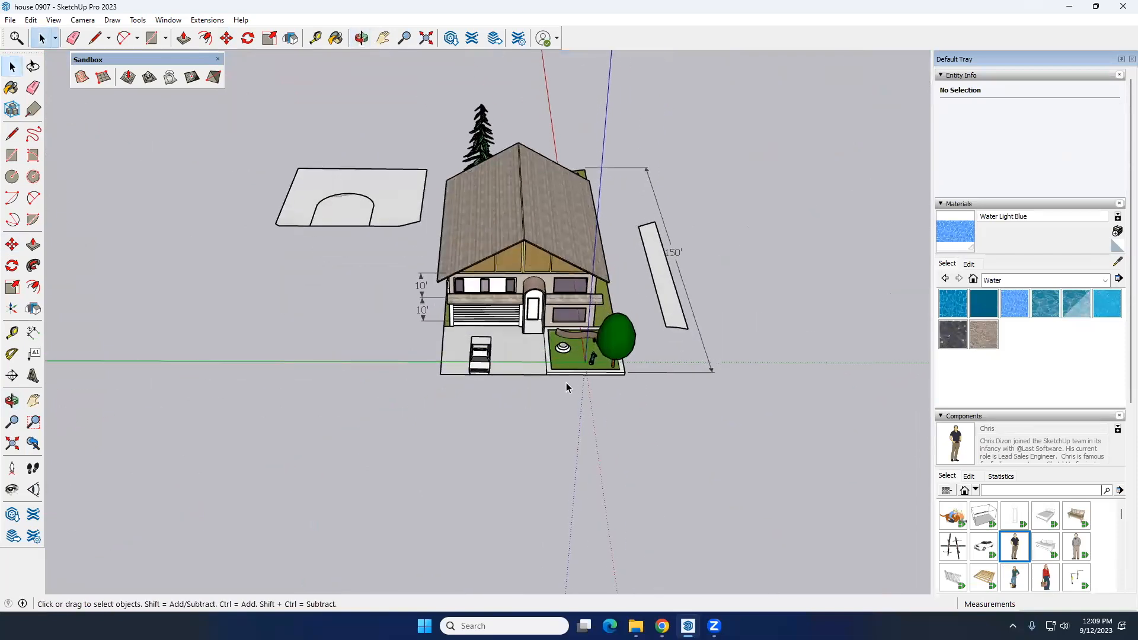
Draw a rectangle about 98' 4" by 19' 7" along the front of the driveway and yard, and make it a group
scroll(551, 391, "up", 3)
left_click(12, 155)
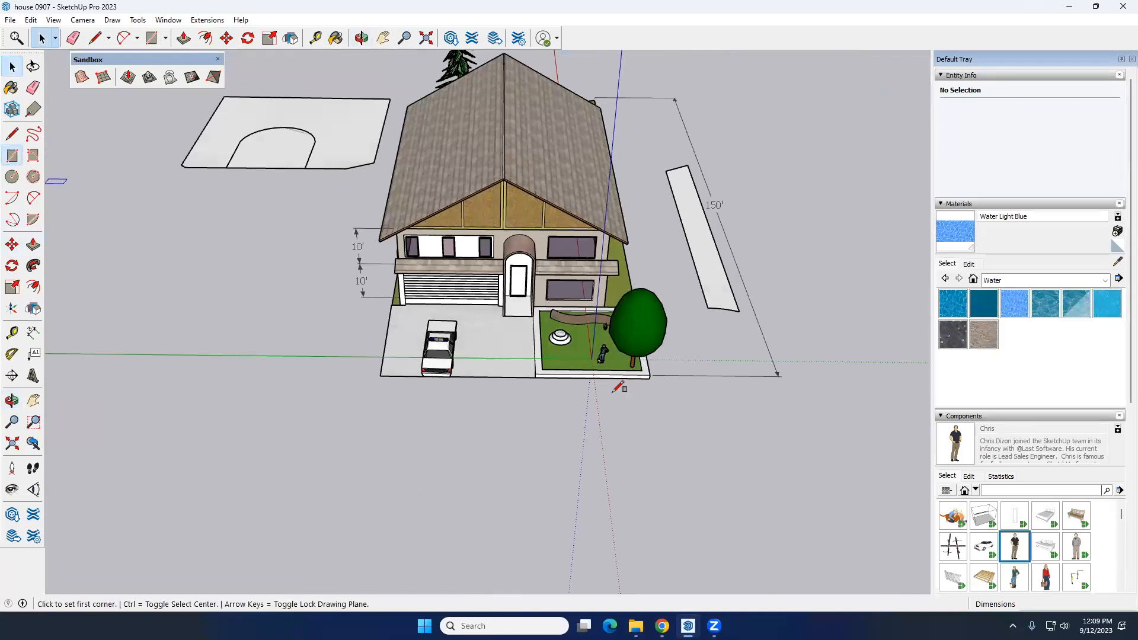
left_click(649, 377)
left_click(184, 437)
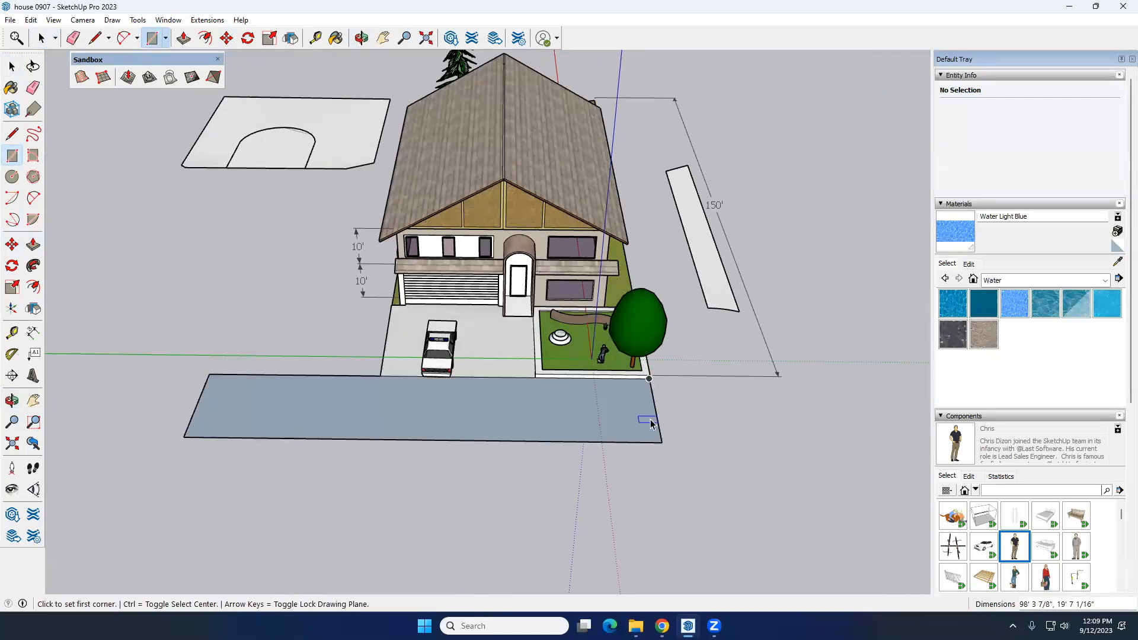
key("space")
double_click(617, 416)
right_click(355, 421)
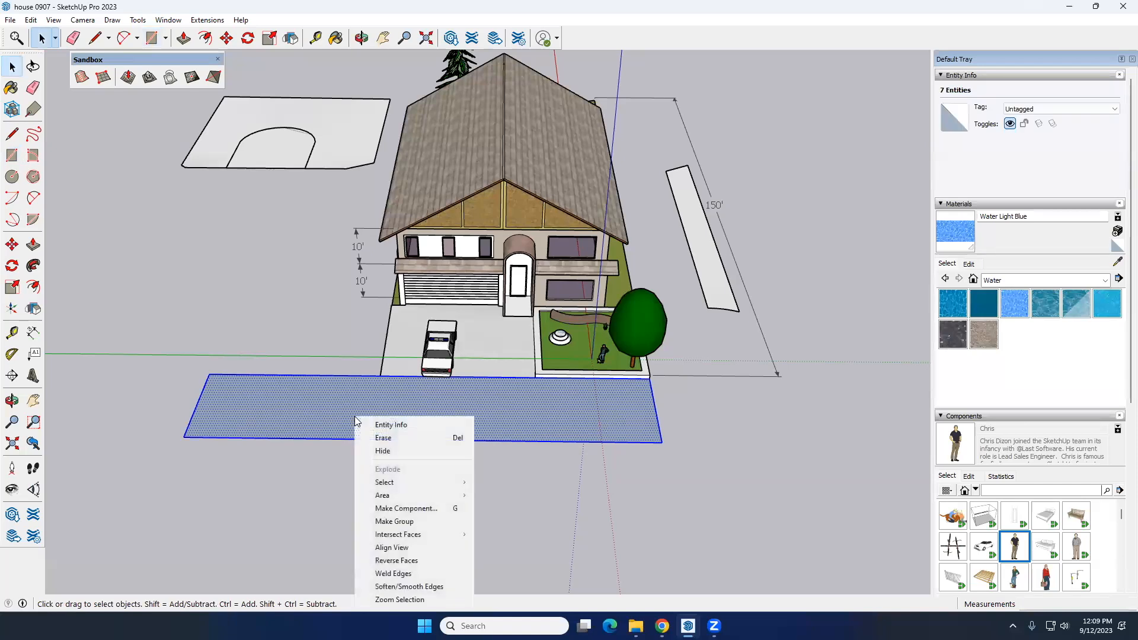
left_click(394, 521)
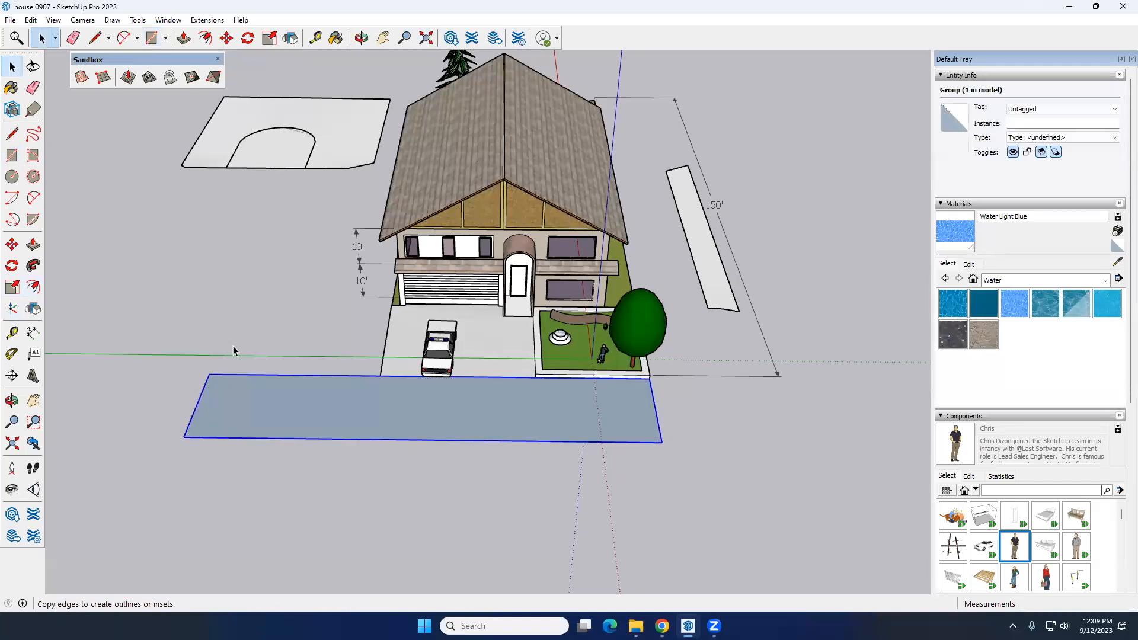
Inside the new group, move the rectangle's short edge on the yard side about 31' outward to lengthen the strip
double_click(257, 390)
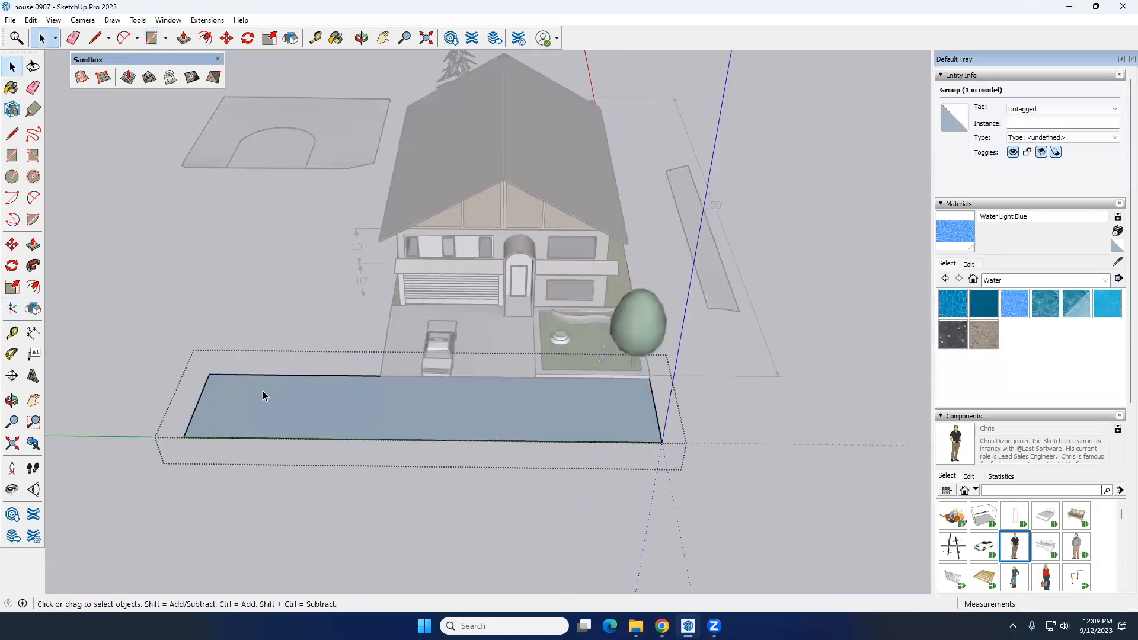
left_click(655, 410)
key("m")
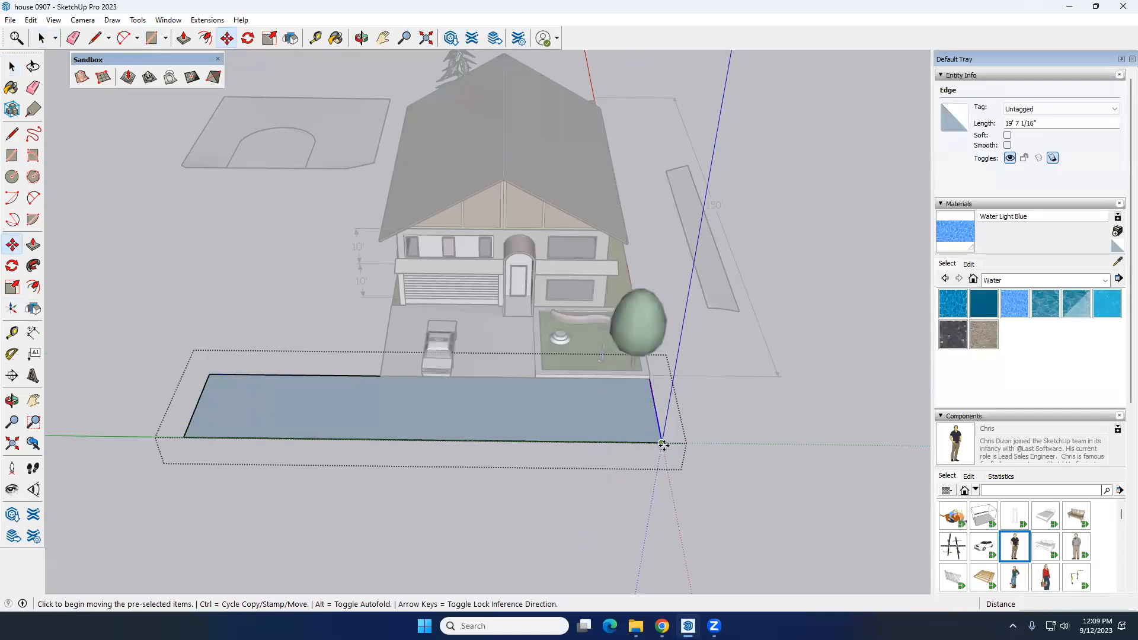
left_click(660, 439)
left_click(814, 444)
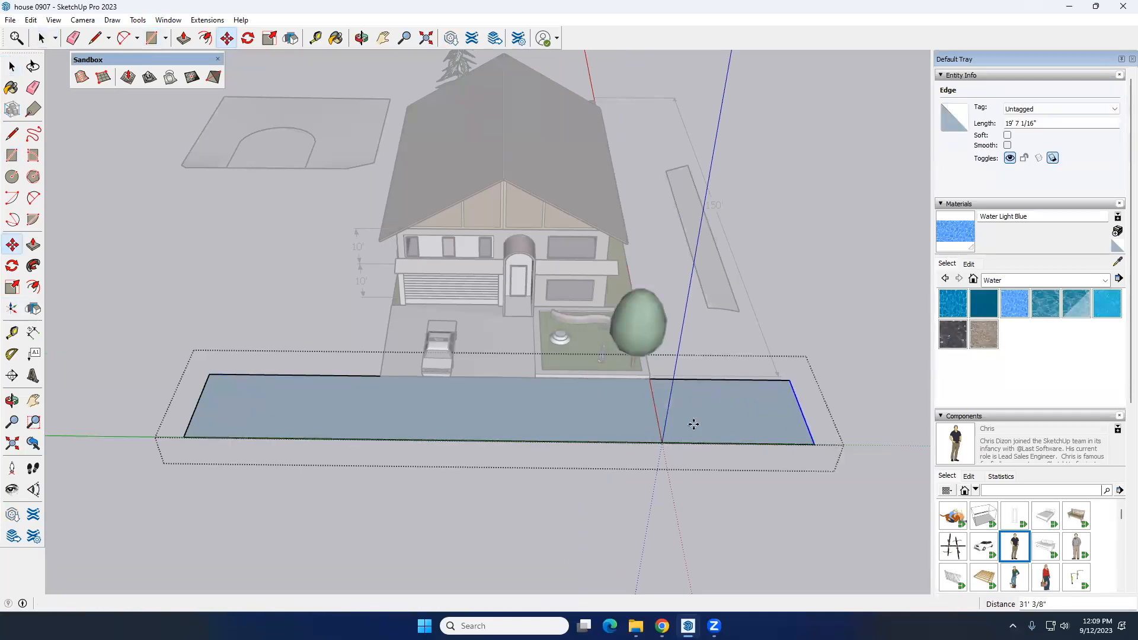
Leave the group and delete the grouped street strip in front of the driveway and yard
key("space")
scroll(568, 414, "down", 5)
middle_click_drag(559, 437, 642, 350)
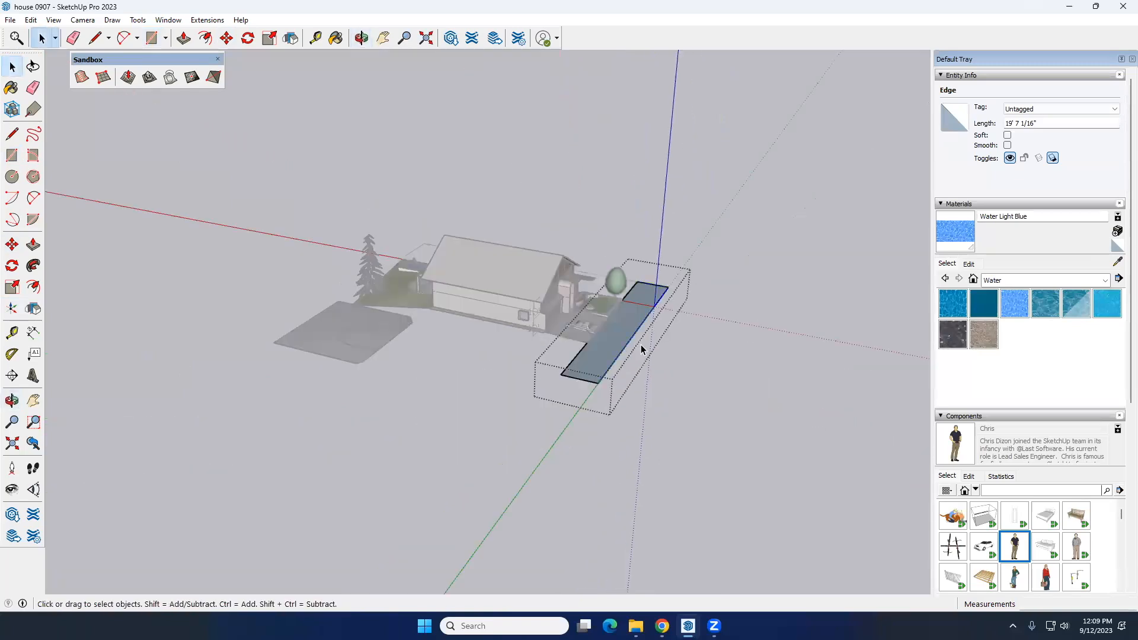
left_click(643, 346)
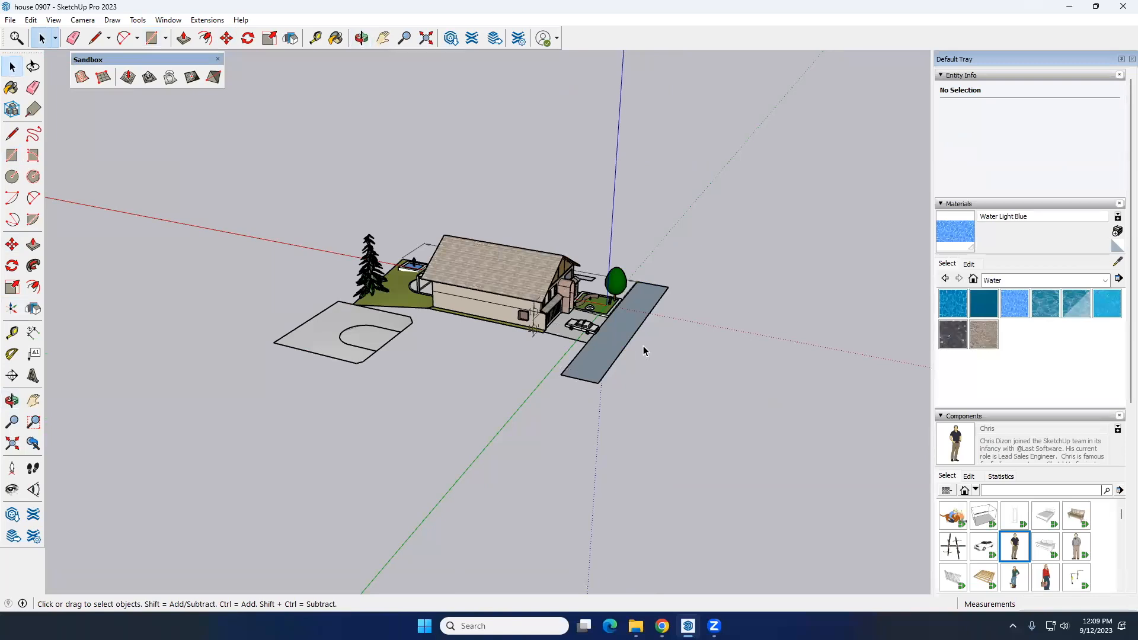
scroll(642, 347, "up", 3)
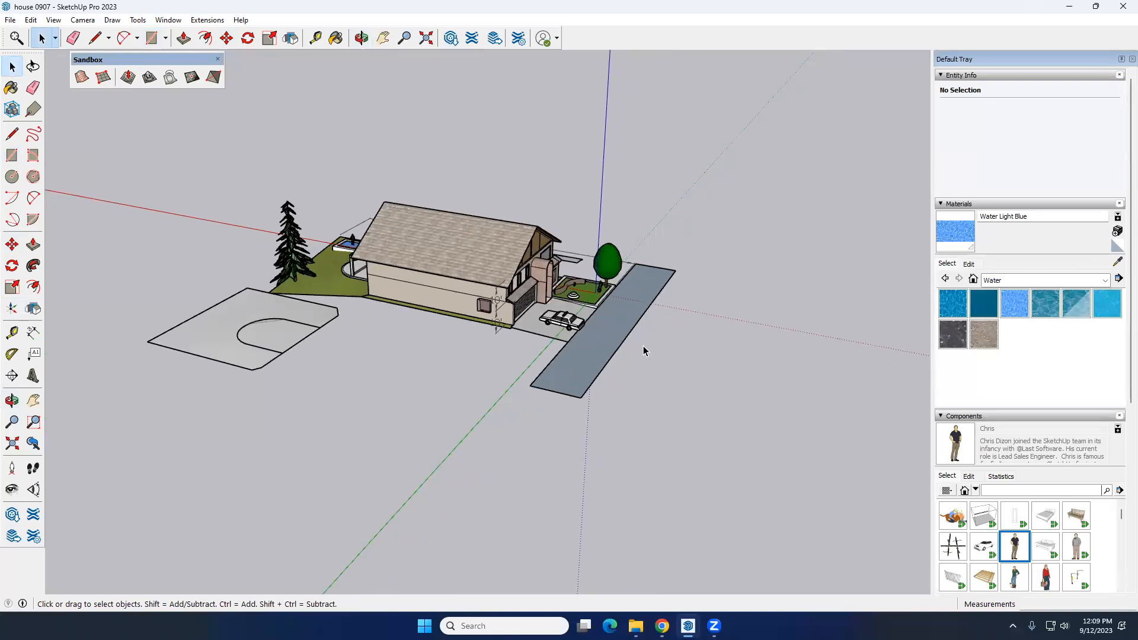
scroll(643, 346, "up", 2)
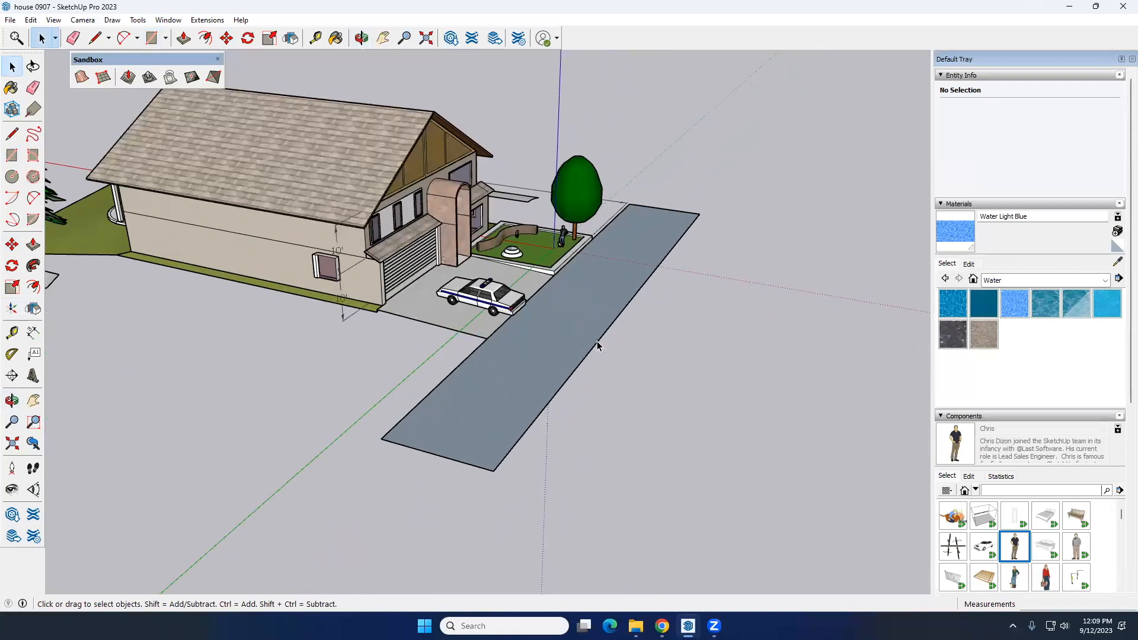
scroll(597, 343, "down", 3)
left_click(596, 343)
scroll(590, 348, "up", 2)
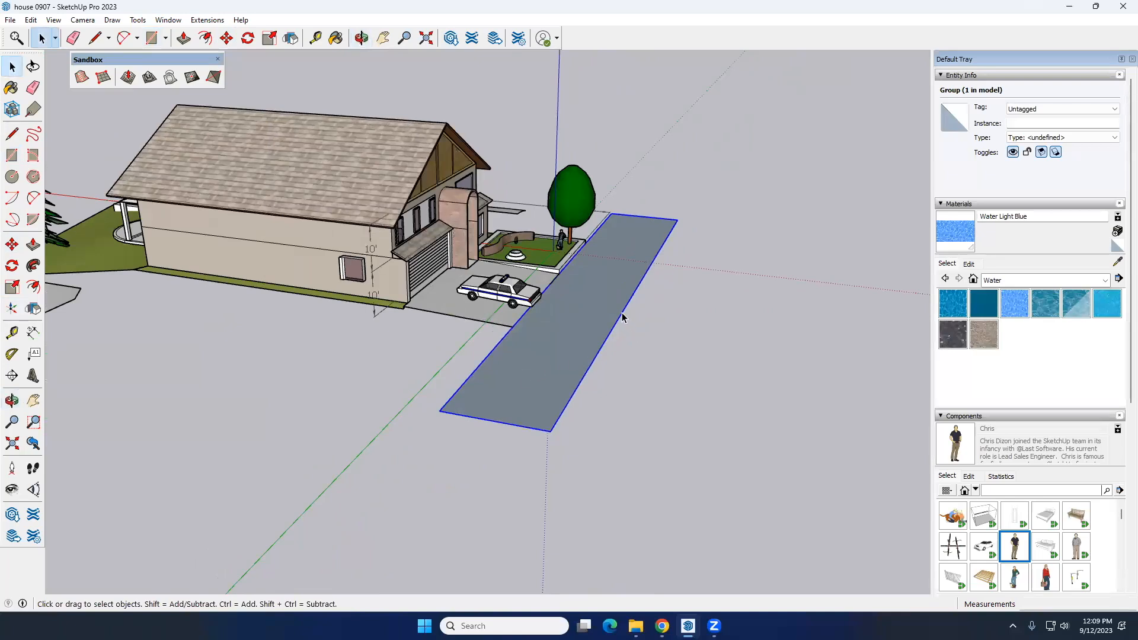
key("Delete")
Draw a rectangle with dimensions 24',100 from the driveway's outer front corner
key("r")
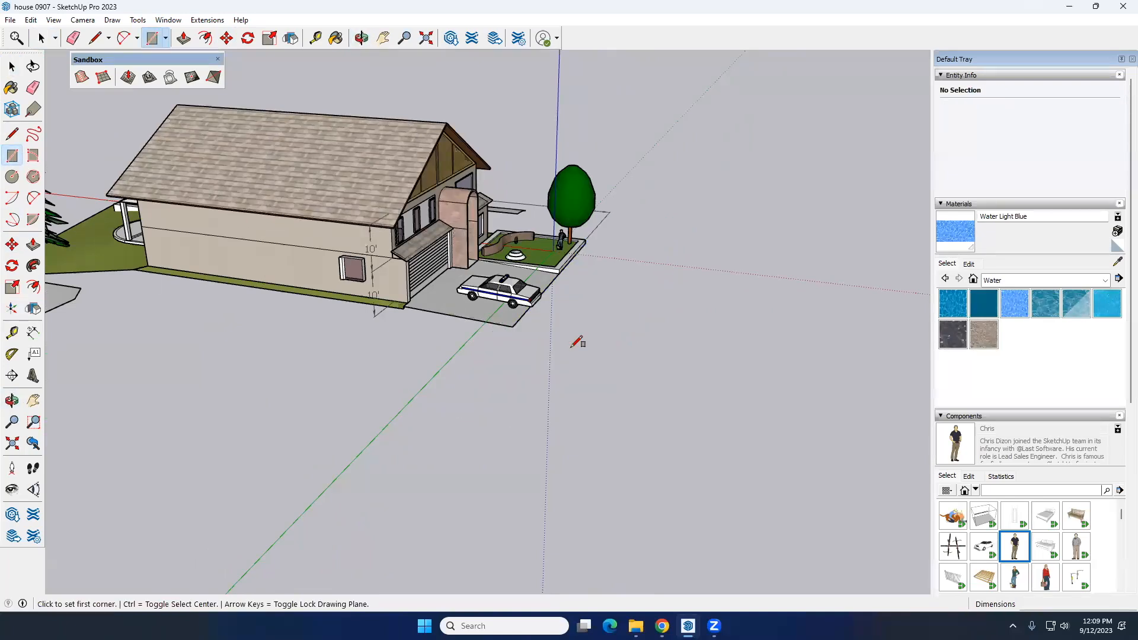
left_click(513, 326)
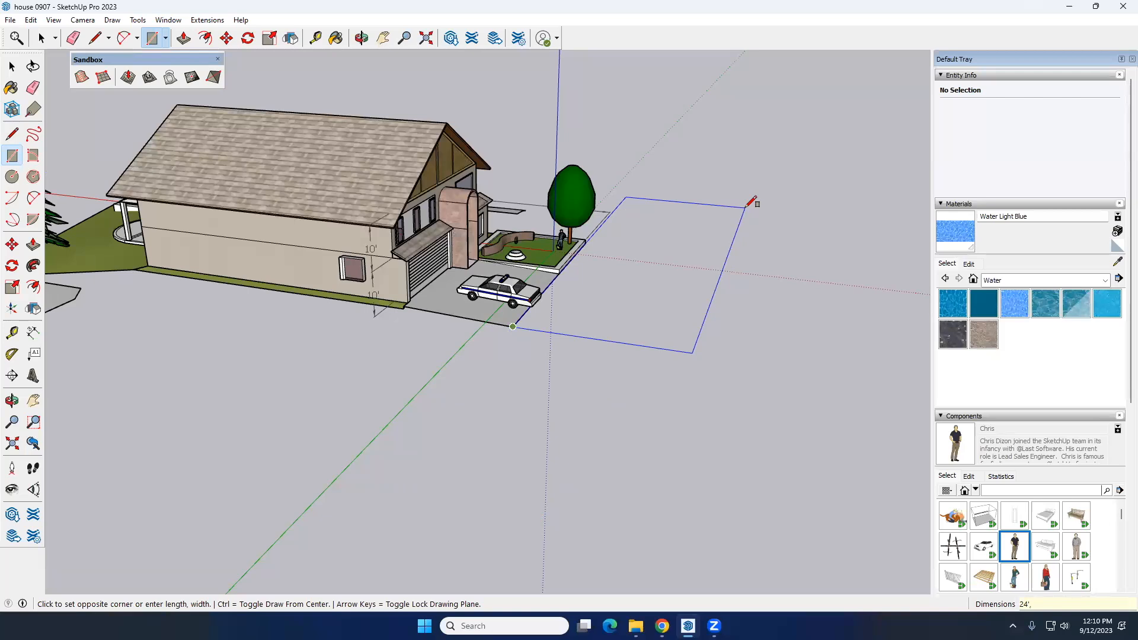
key("Return")
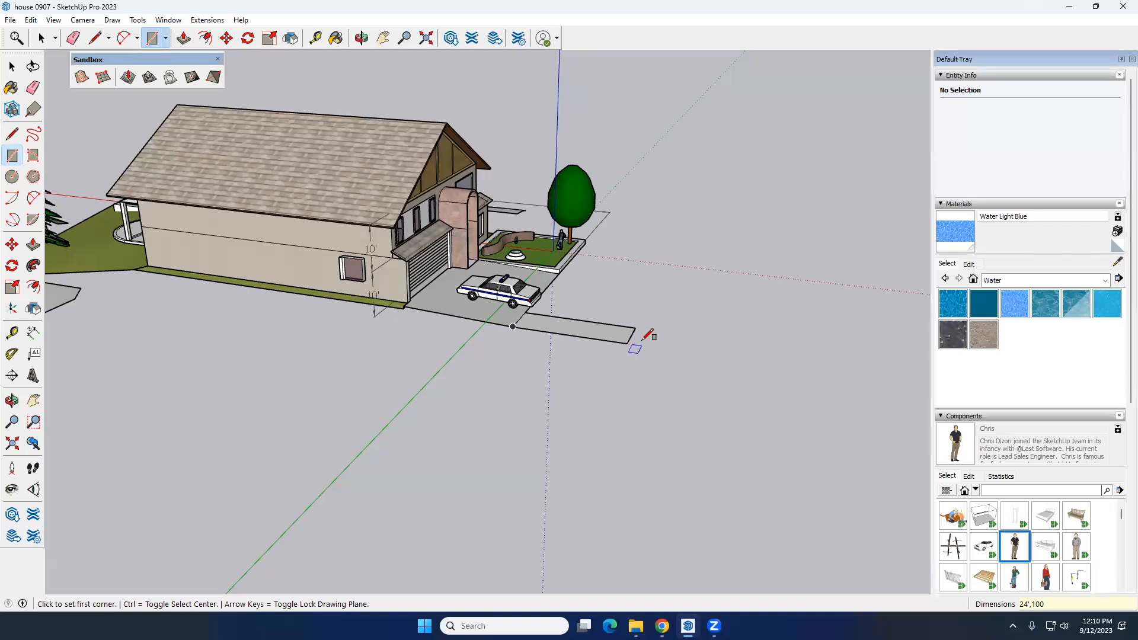
key("space")
middle_click_drag(640, 355, 536, 358)
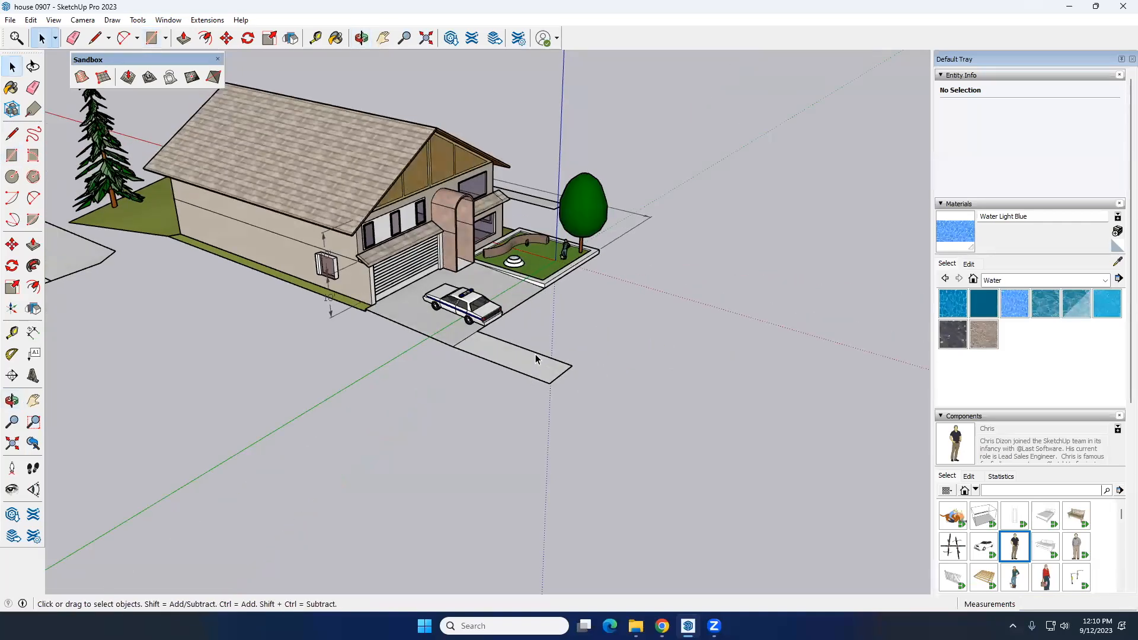
Try to move the new rectangle's 24' edge outward along the driveway front, and undo the rectangle
left_click(538, 356)
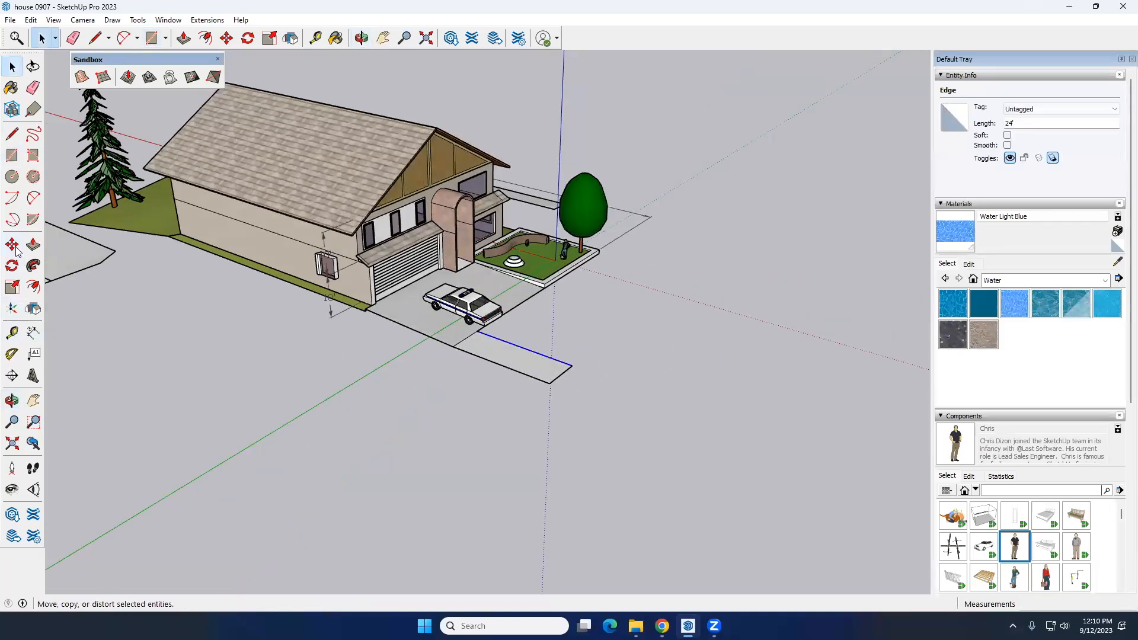
key("m")
left_click(573, 364)
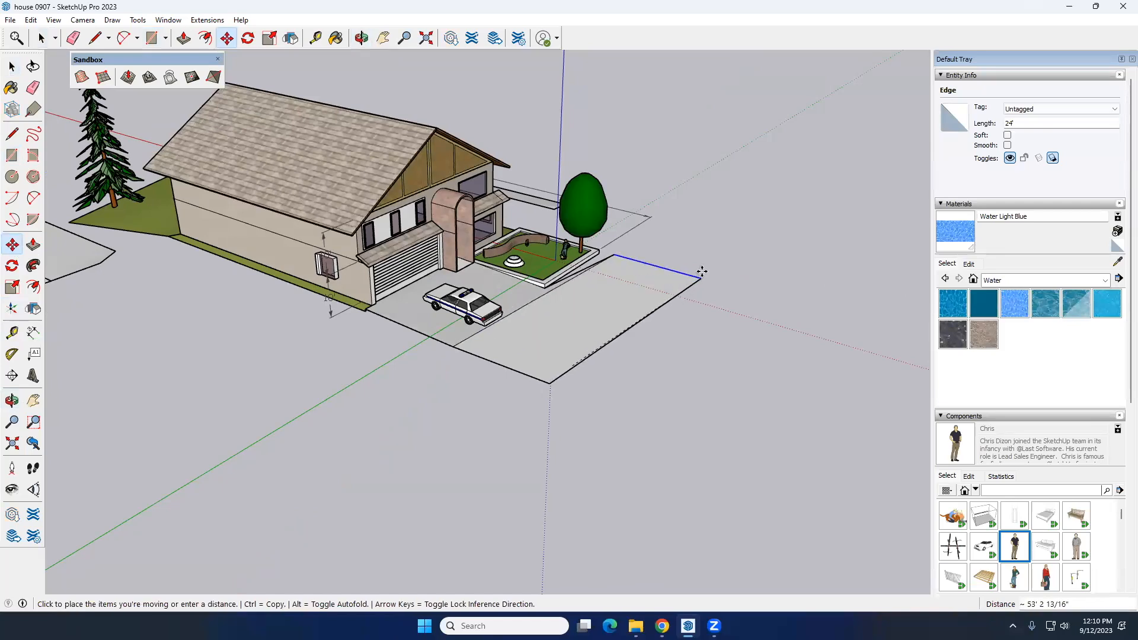
key("ctrl")
key("space")
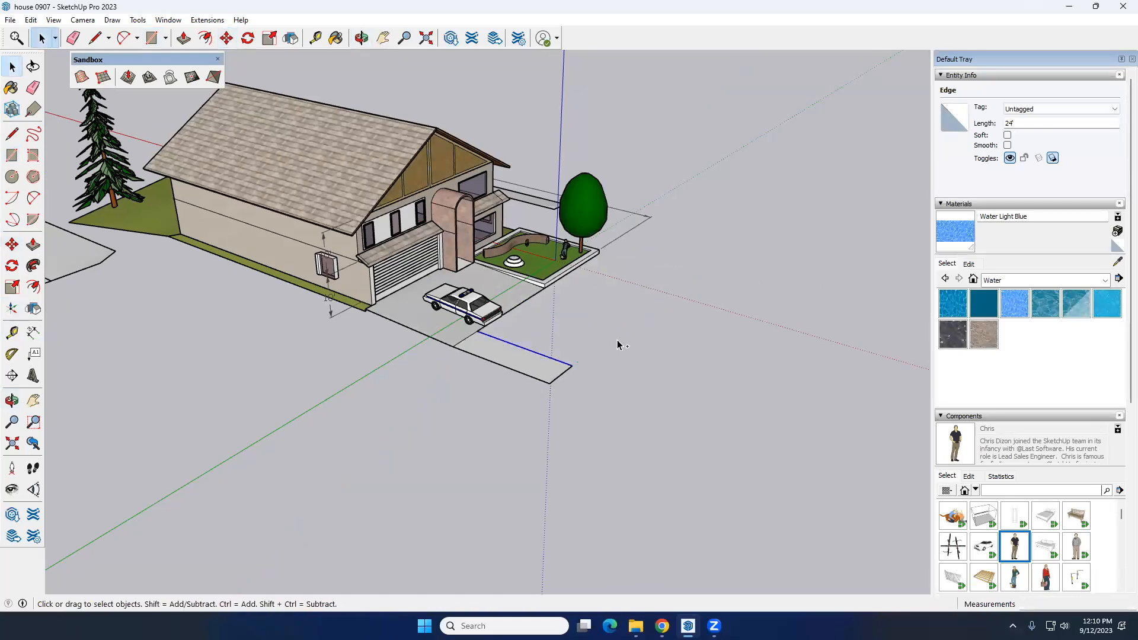
key("ctrl+z")
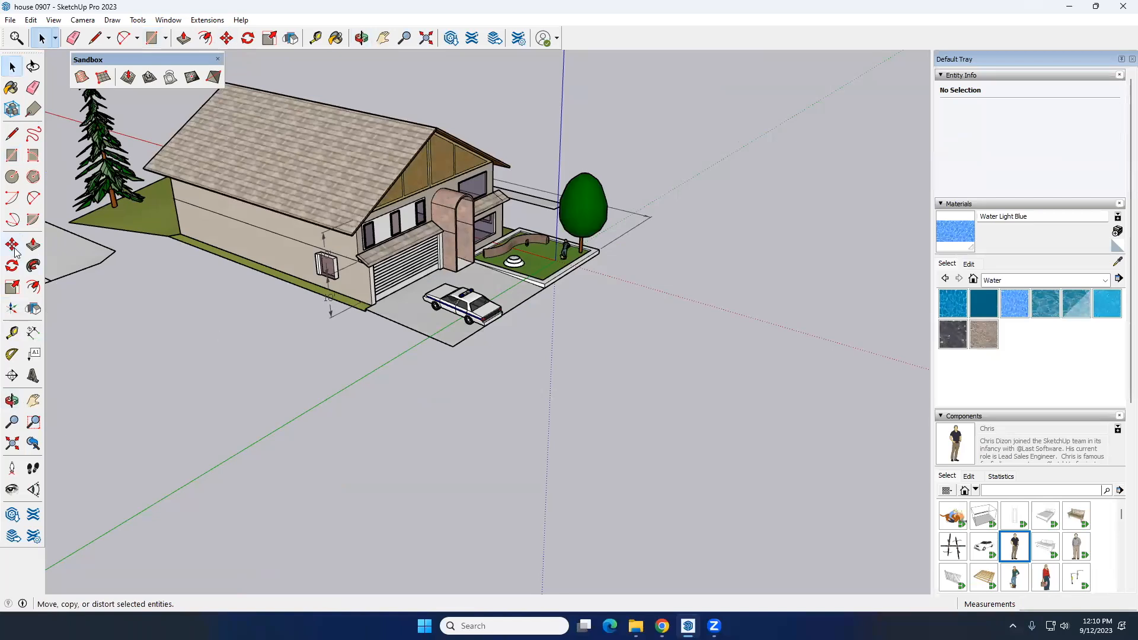
key("r")
left_click(453, 346)
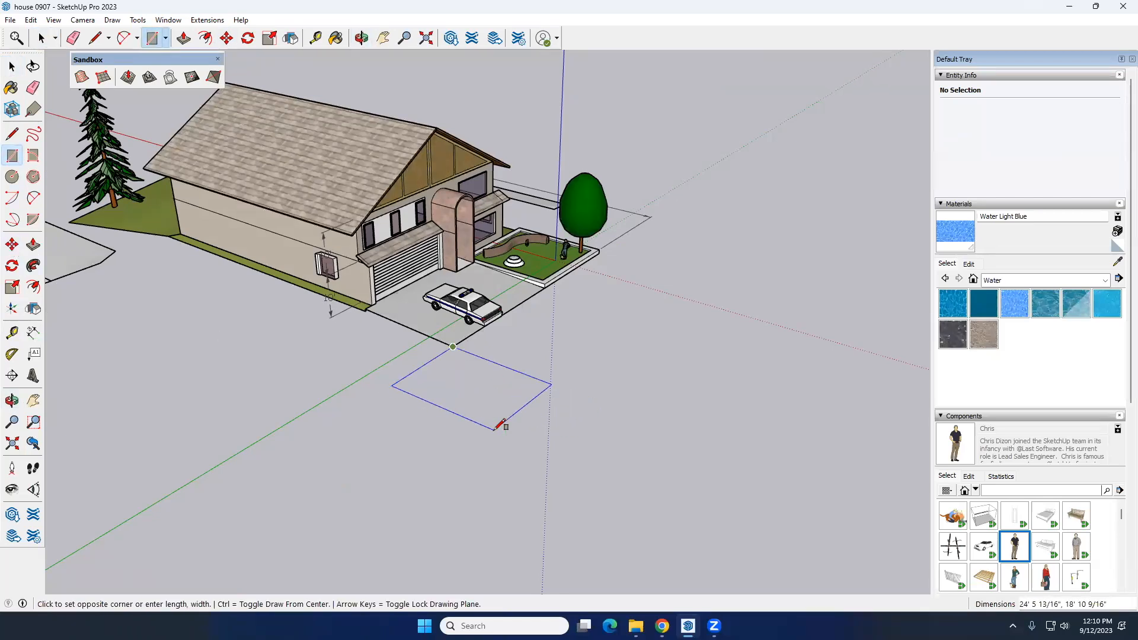
key("Escape")
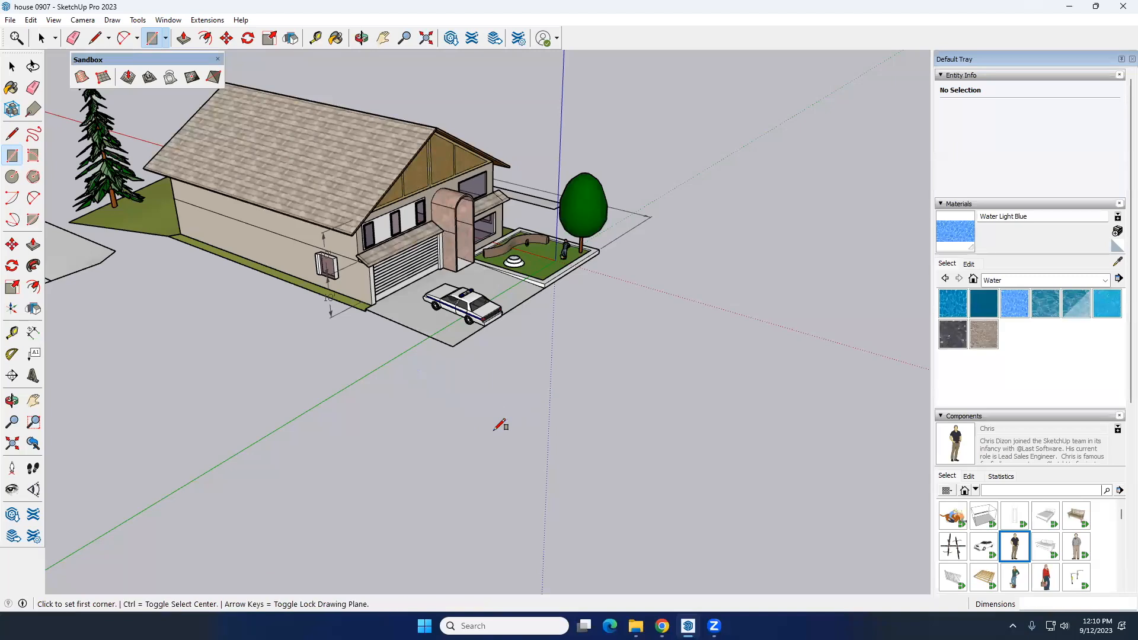
Draw a 24' by 100' rectangle on the empty ground beside the driveway and make it a group
left_click(384, 390)
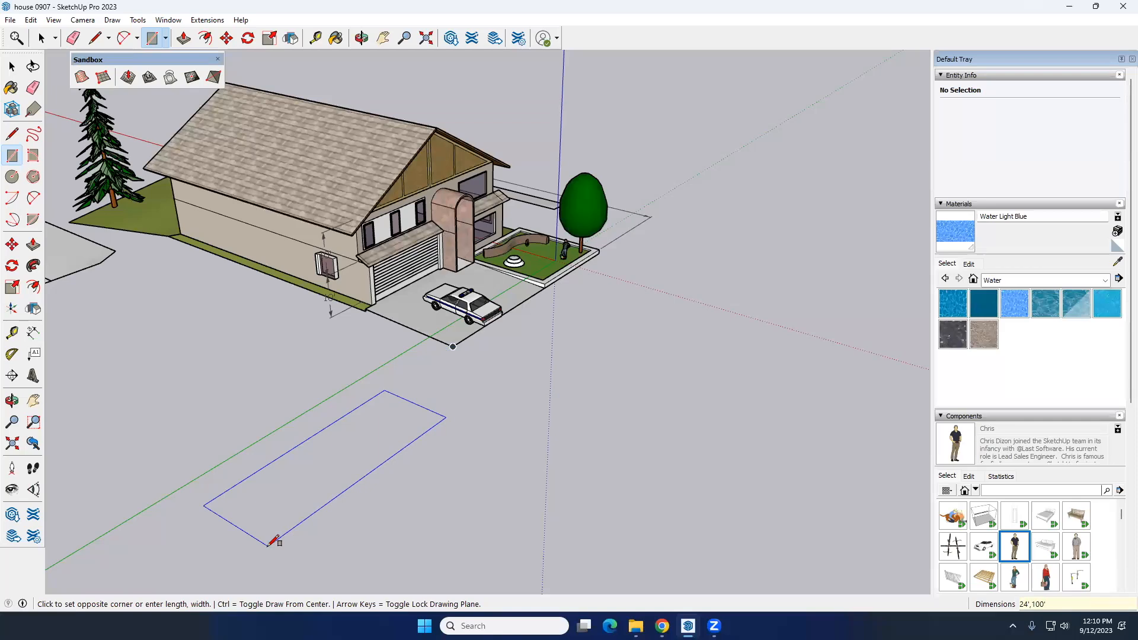
type("24',100'")
key("Return")
scroll(321, 366, "down", 4)
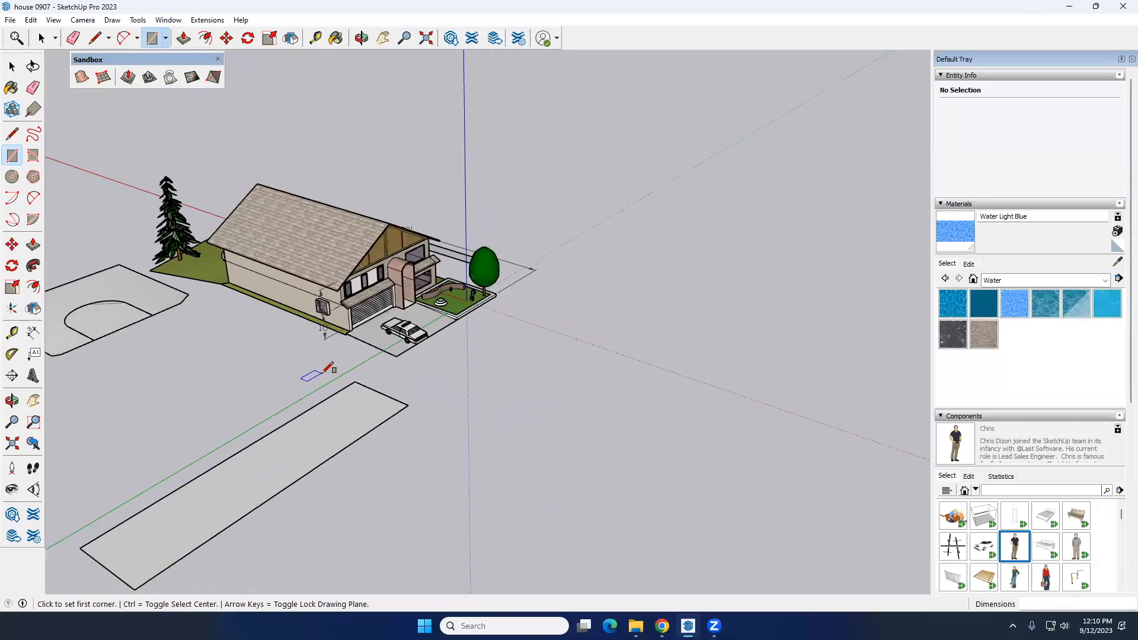
key("space")
double_click(282, 433)
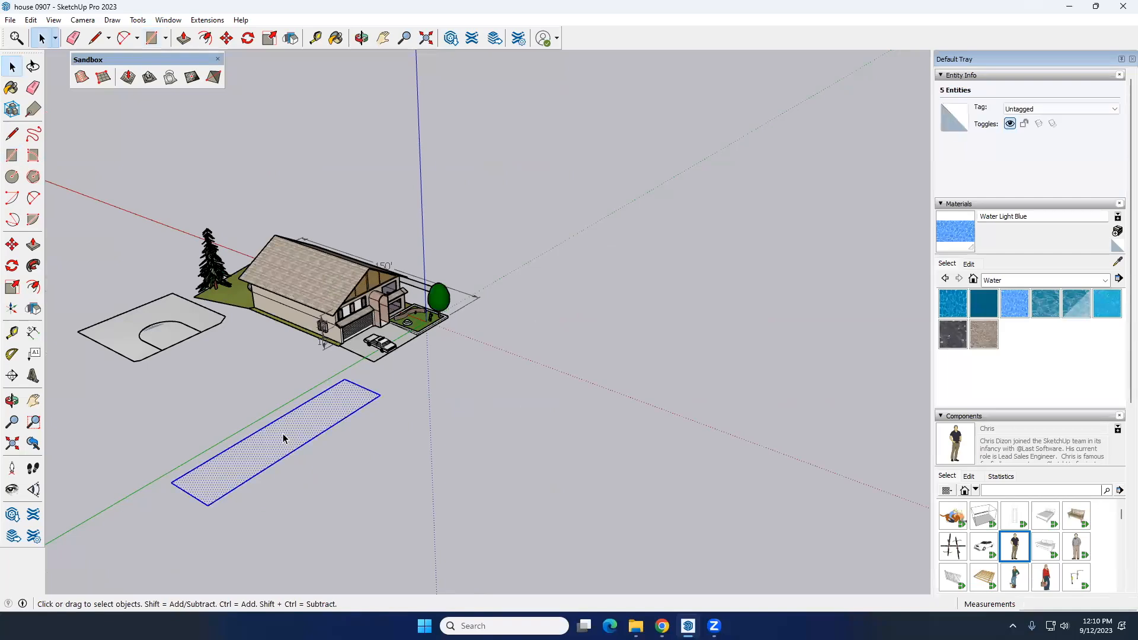
right_click(283, 434)
left_click(322, 537)
Move the new strip group by its corner onto the driveway's outer front corner so it runs along the front yard
key("m")
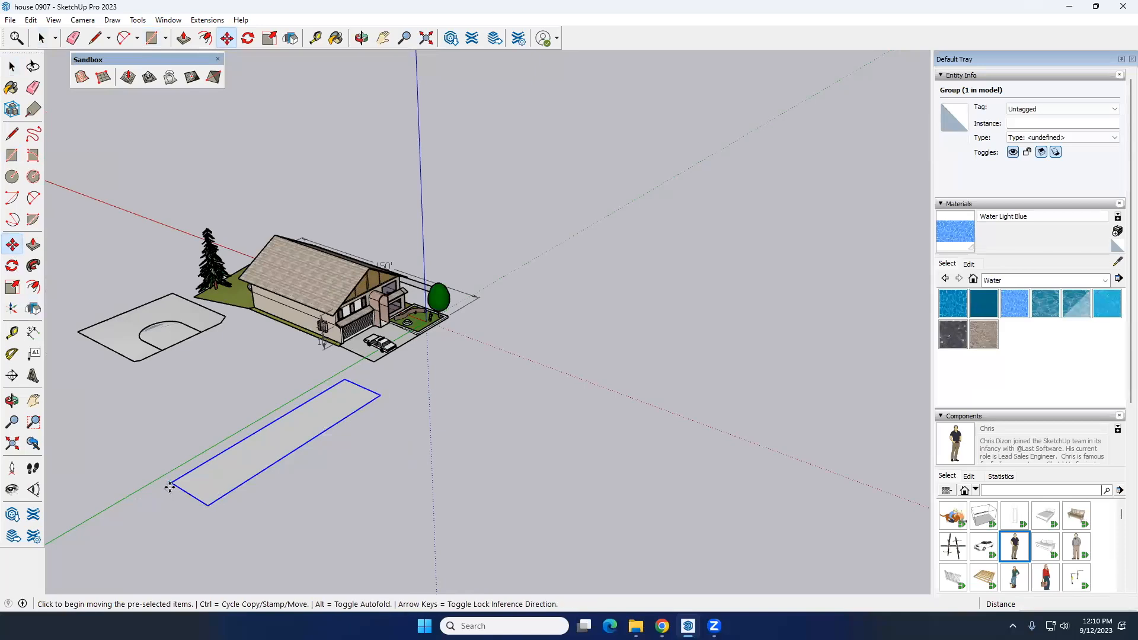
left_click(169, 486)
scroll(347, 368, "up", 5)
left_click(387, 344)
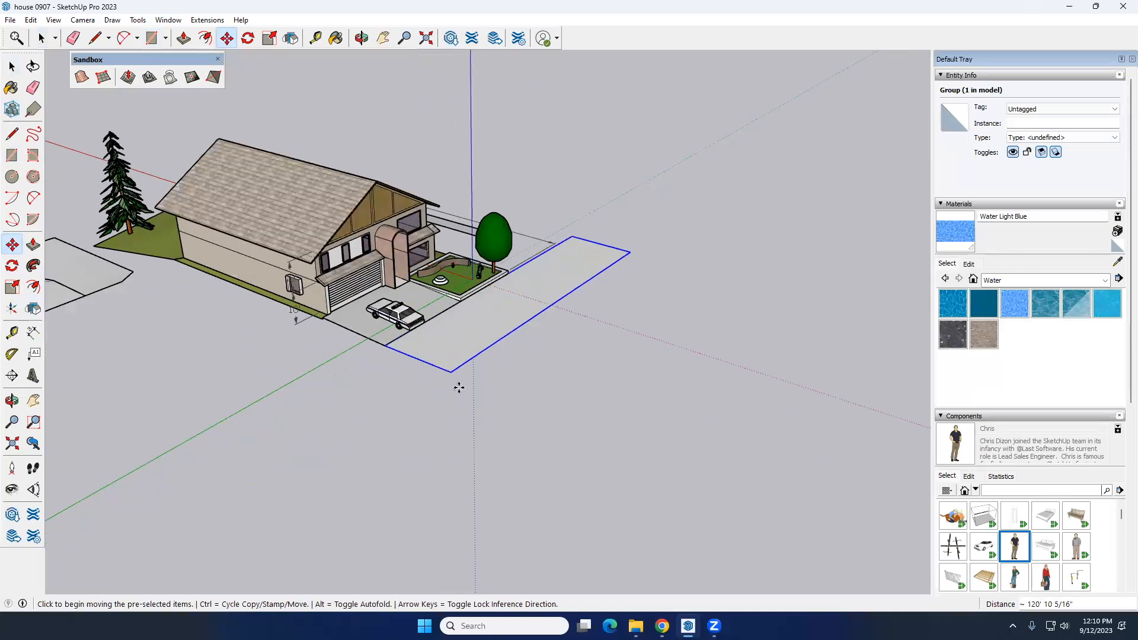
key("space")
middle_click_drag(624, 374, 389, 373)
left_click(326, 348)
scroll(386, 259, "up", 3)
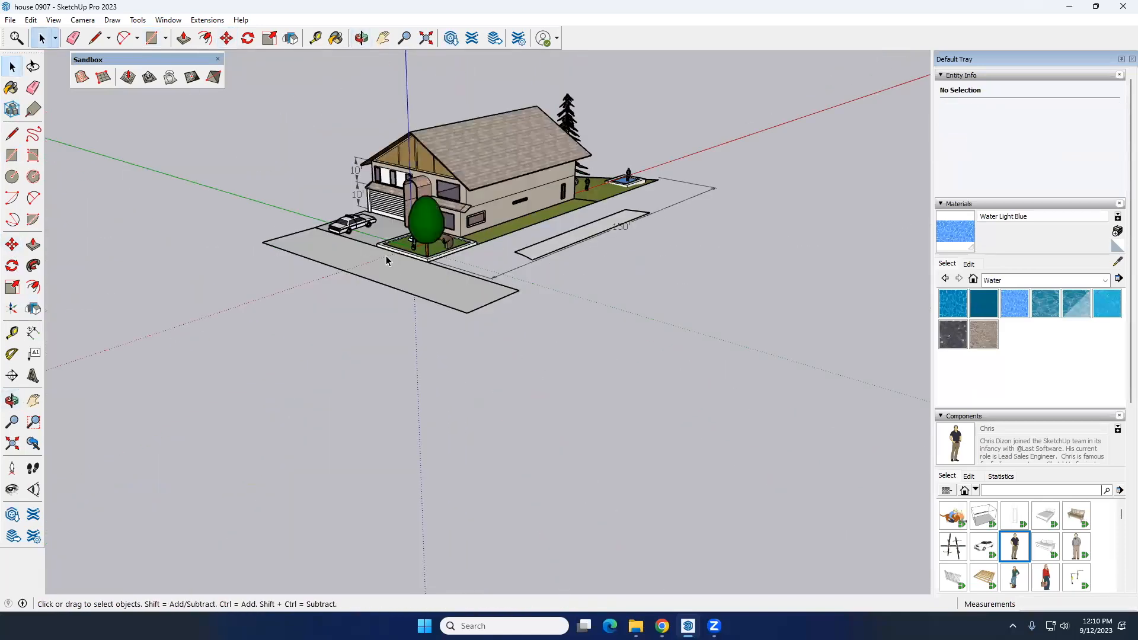
scroll(386, 259, "up", 2)
left_click(323, 264)
double_click(324, 265)
middle_click_drag(324, 265, 449, 351)
left_click(442, 408)
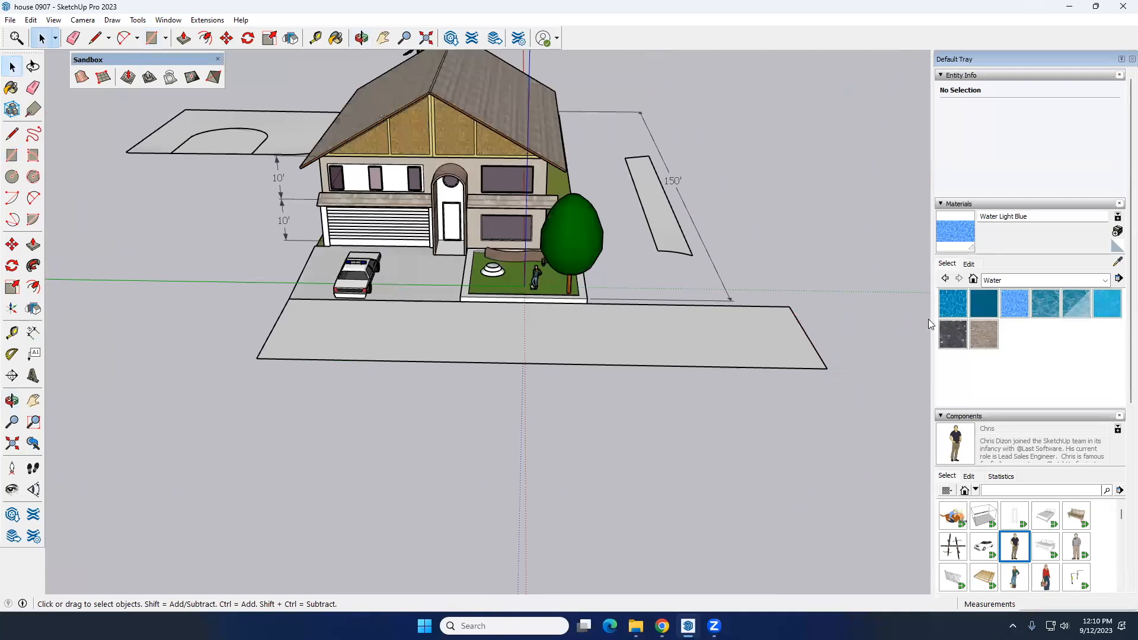
Paint the street strip group with Blacktop New from the Asphalt and Concrete materials
left_click(1022, 281)
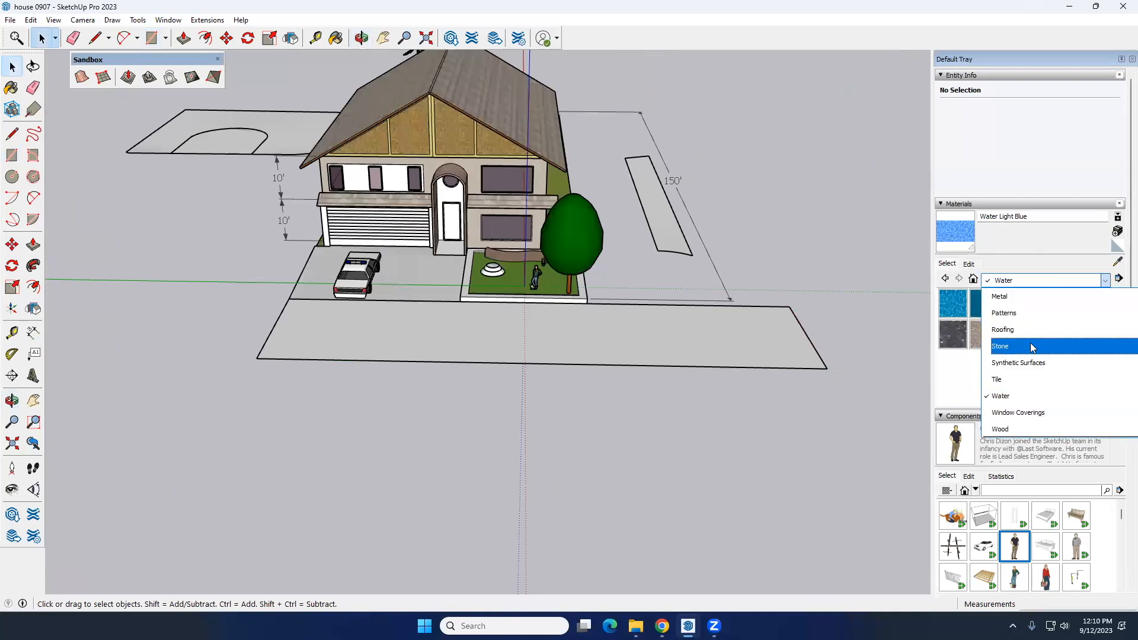
scroll(1031, 371, "up", 3)
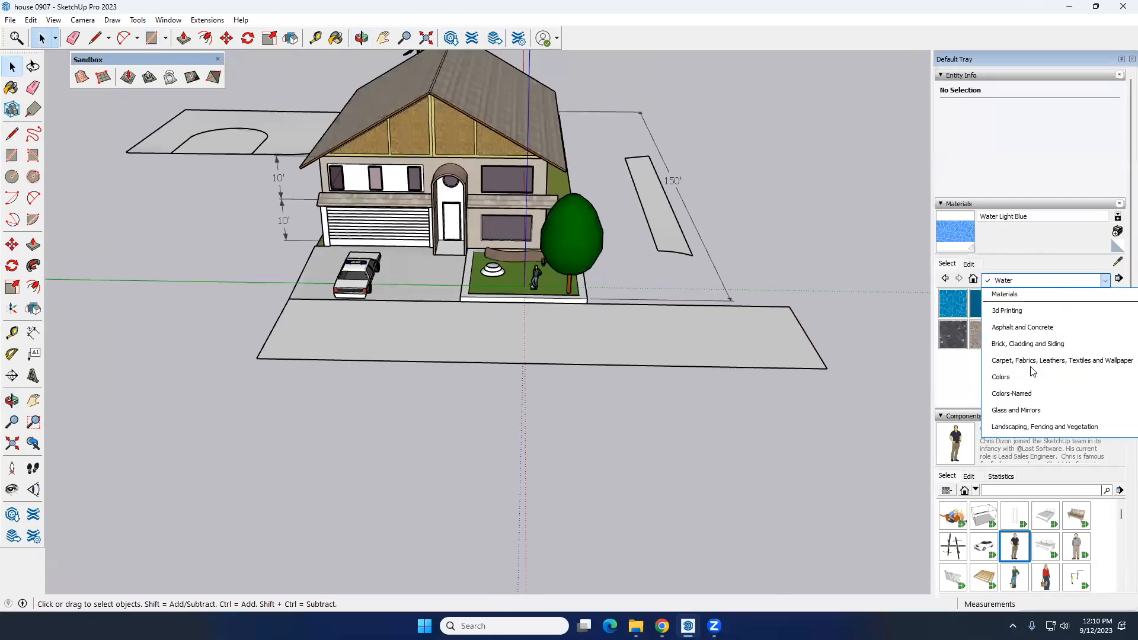
left_click(1029, 329)
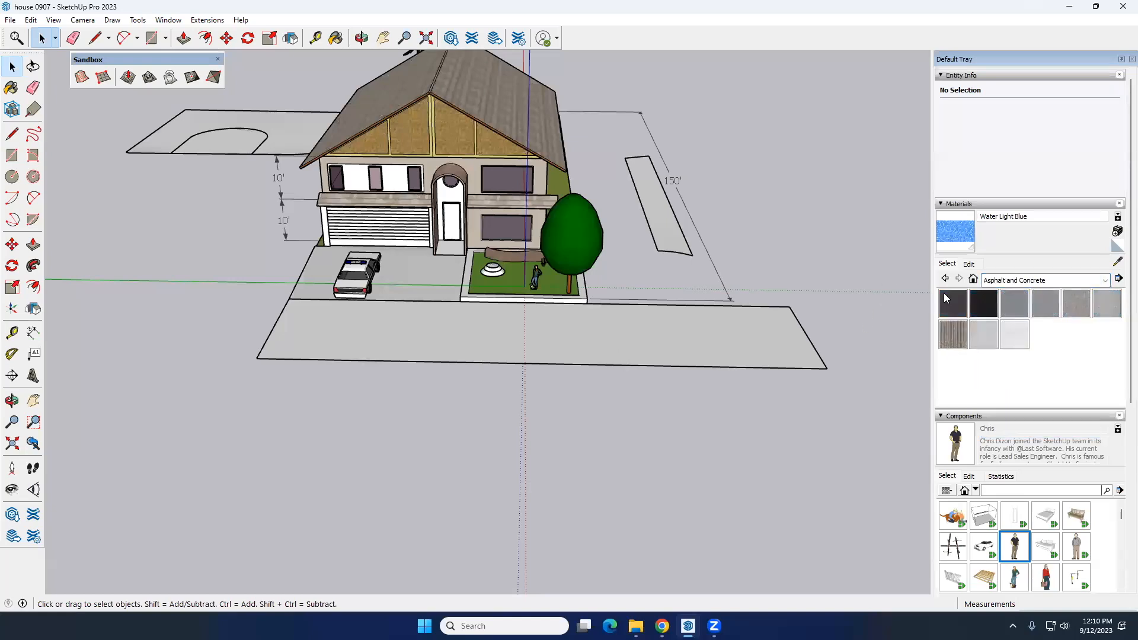
left_click(987, 302)
left_click(592, 325)
key("space")
Examine the blacktop street strip's fit against the driveway and front yard from the side and above
mouse_move(592, 325)
middle_mouse_down()
mouse_move(478, 340)
mouse_move(237, 279)
mouse_move(354, 246)
middle_mouse_up()
scroll(457, 334, "up", 4)
scroll(269, 279, "up", 2)
left_click(301, 275)
scroll(294, 286, "down", 4)
left_click(302, 344)
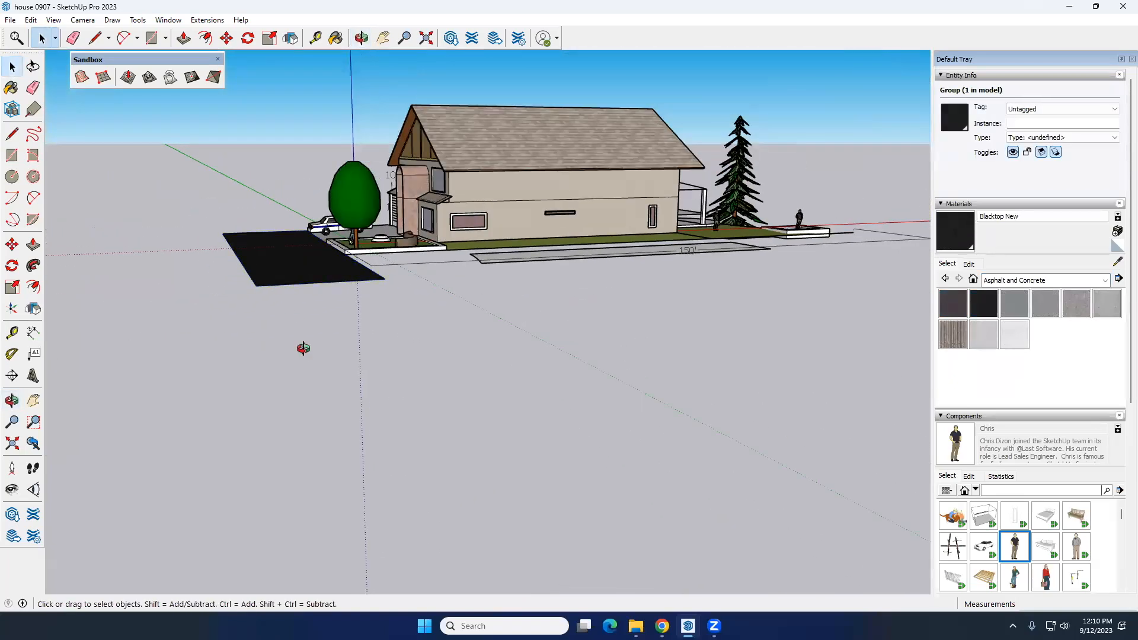
middle_click_drag(302, 348, 443, 453)
scroll(468, 426, "down", 3)
middle_click_drag(492, 392, 836, 356)
Delete the leftover long narrow surface and its edges on the ground beside the house
scroll(350, 315, "up", 4)
double_click(557, 343)
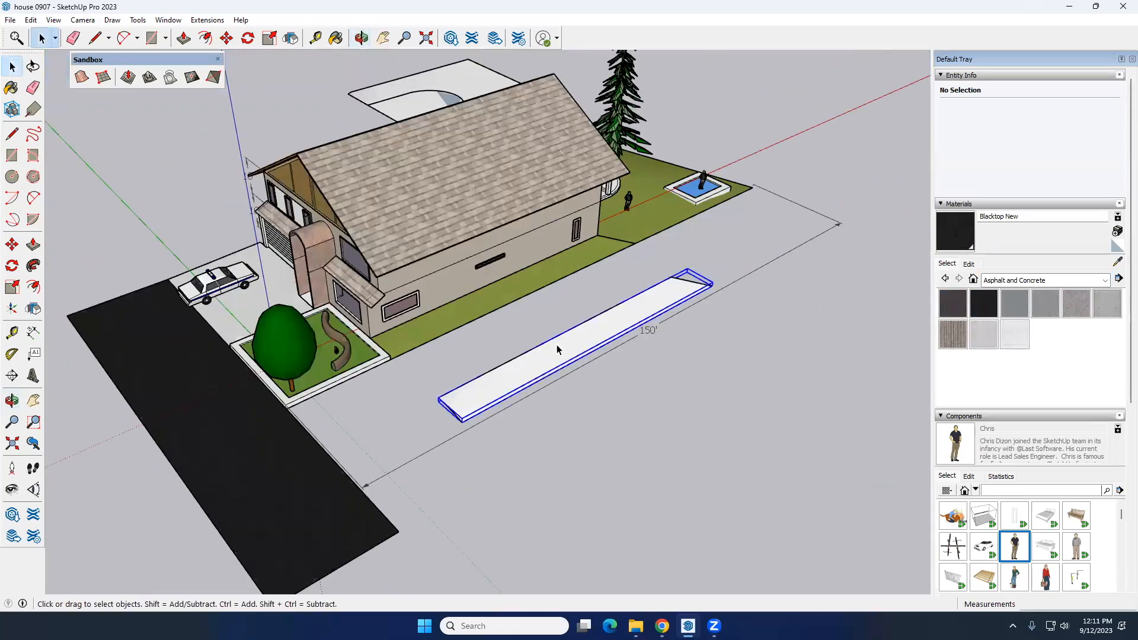
left_click(535, 337)
scroll(568, 365, "down", 4)
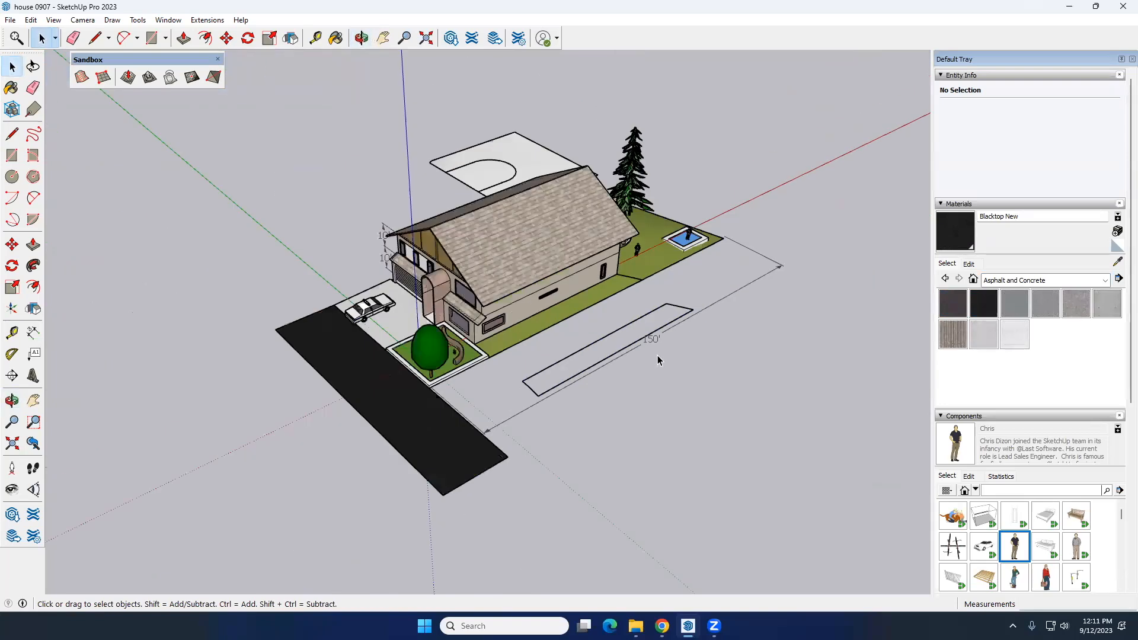
key("Delete")
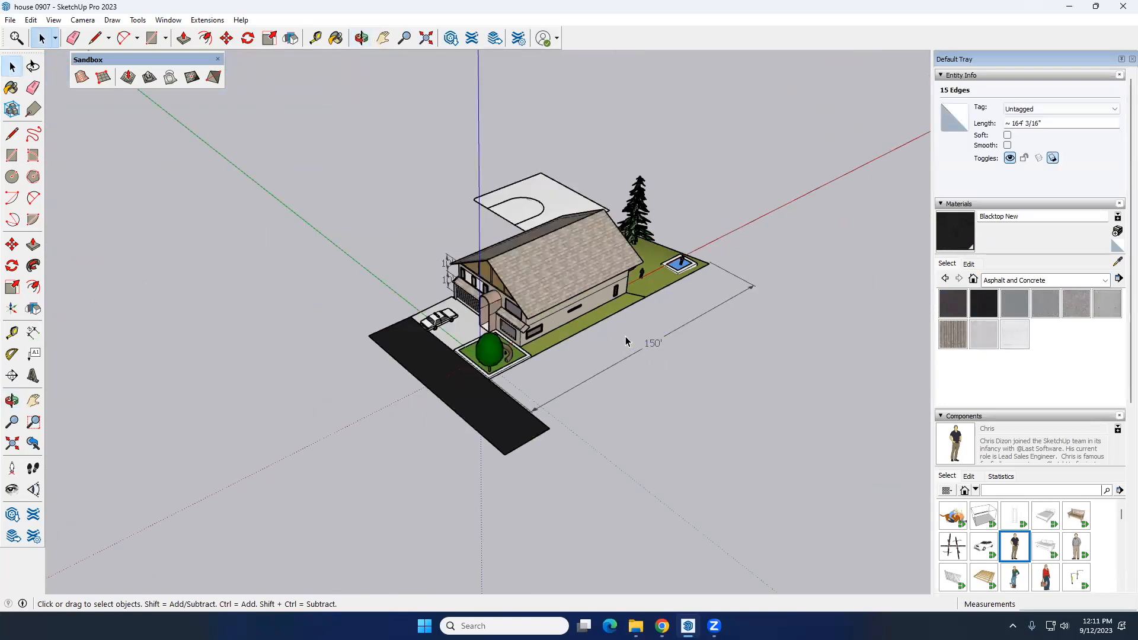
Dimension the width of the street strip at its driveway end, placing the dimension outside the strip
scroll(626, 340, "down", 2)
middle_click_drag(577, 366, 700, 338)
scroll(532, 324, "up", 2)
scroll(532, 325, "up", 3)
middle_click_drag(532, 326, 599, 331)
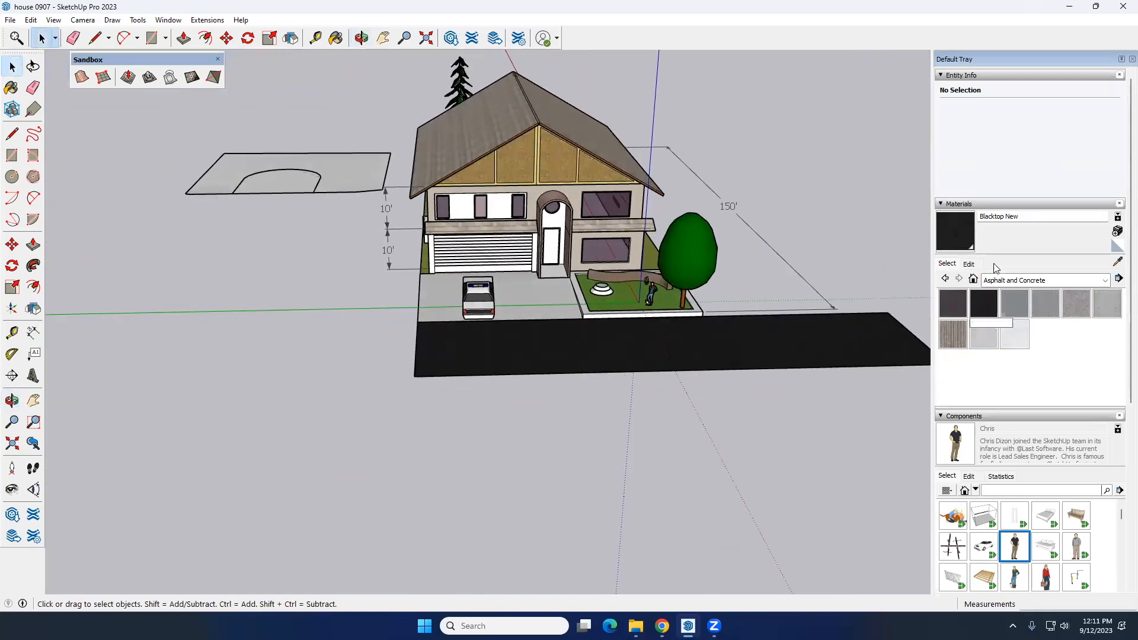
left_click(34, 333)
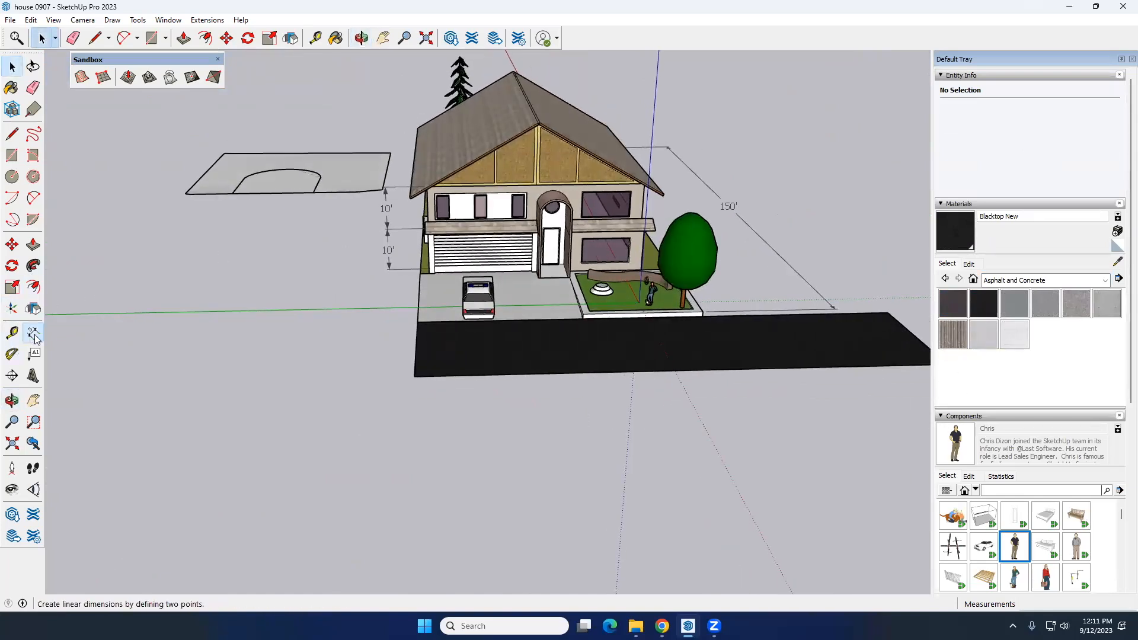
scroll(384, 330, "up", 1)
left_click(426, 320)
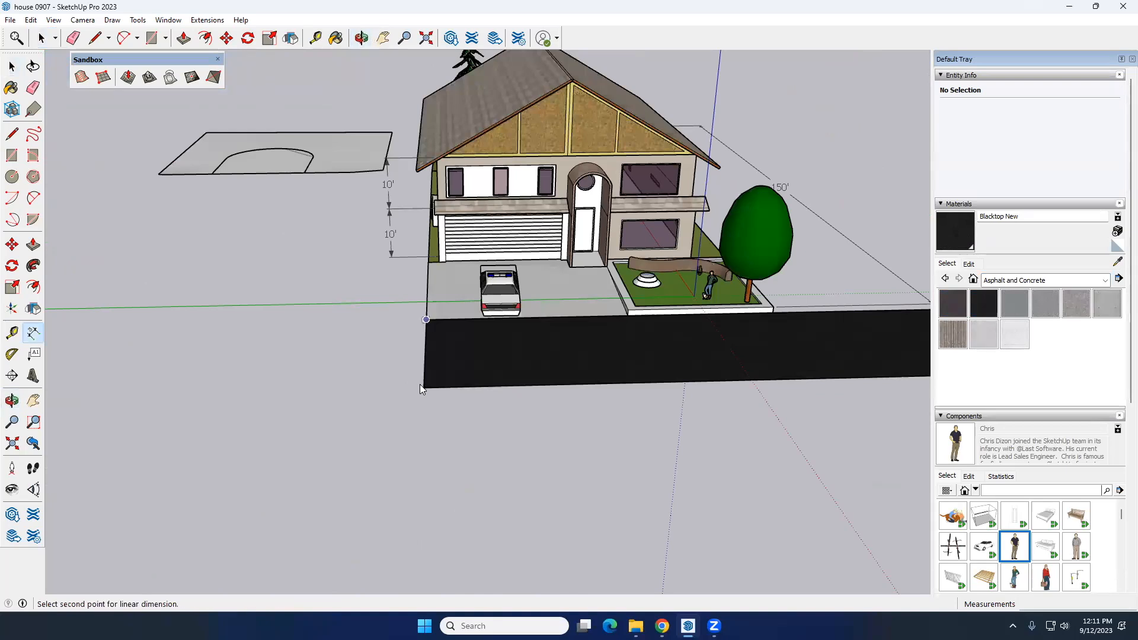
left_click(423, 388)
left_click(343, 389)
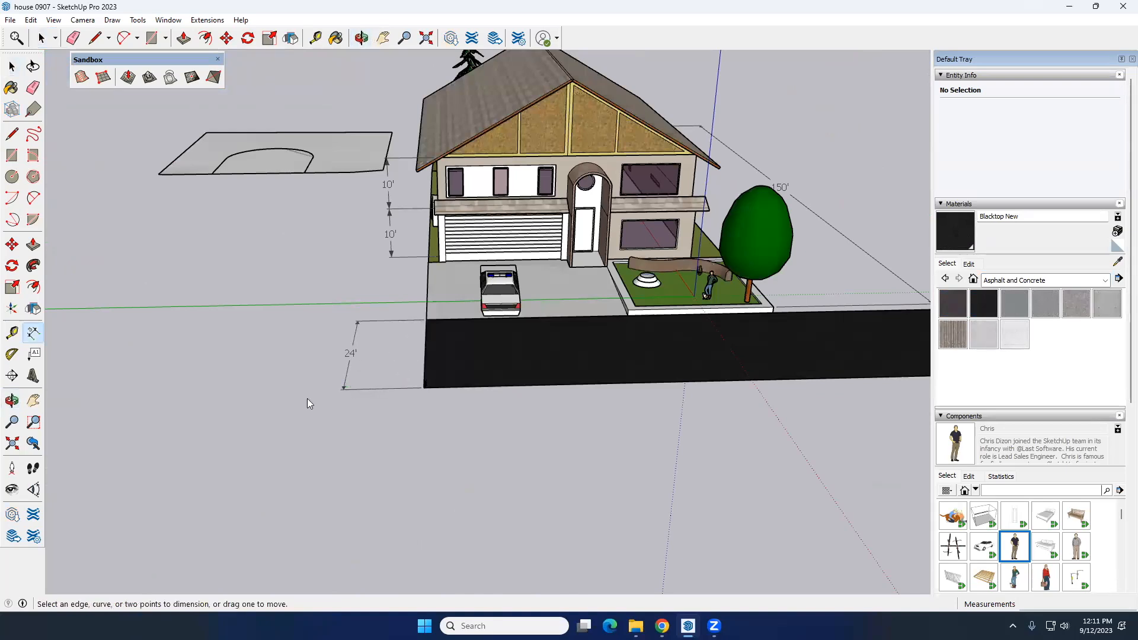
key("space")
middle_click_drag(315, 388, 498, 296)
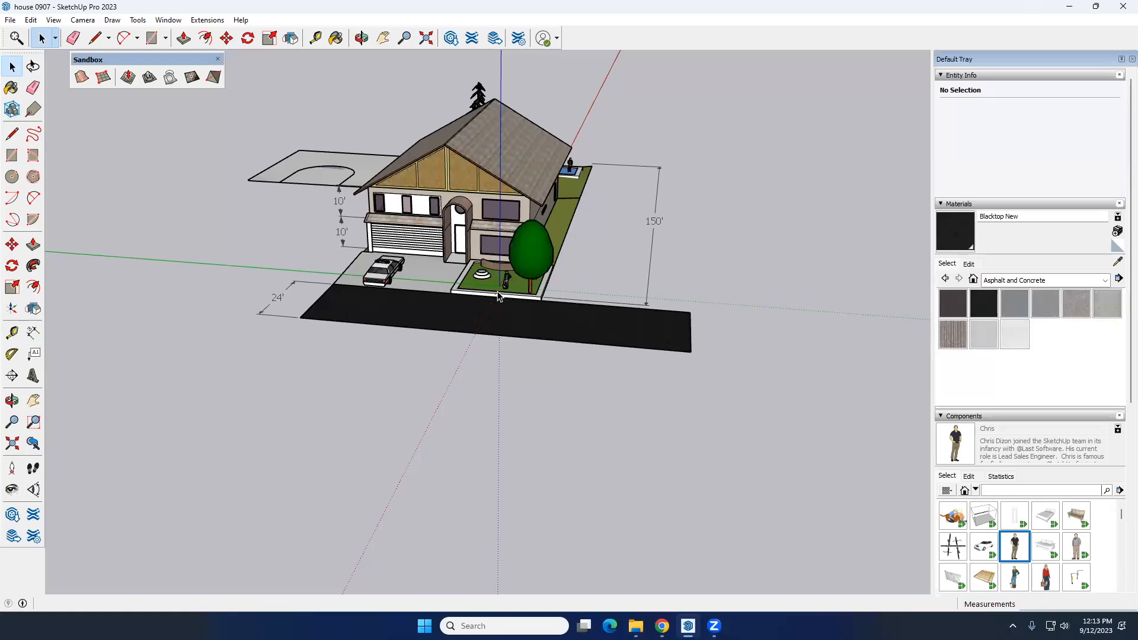
middle_click_drag(498, 297, 533, 238)
middle_click_drag(660, 307, 453, 211)
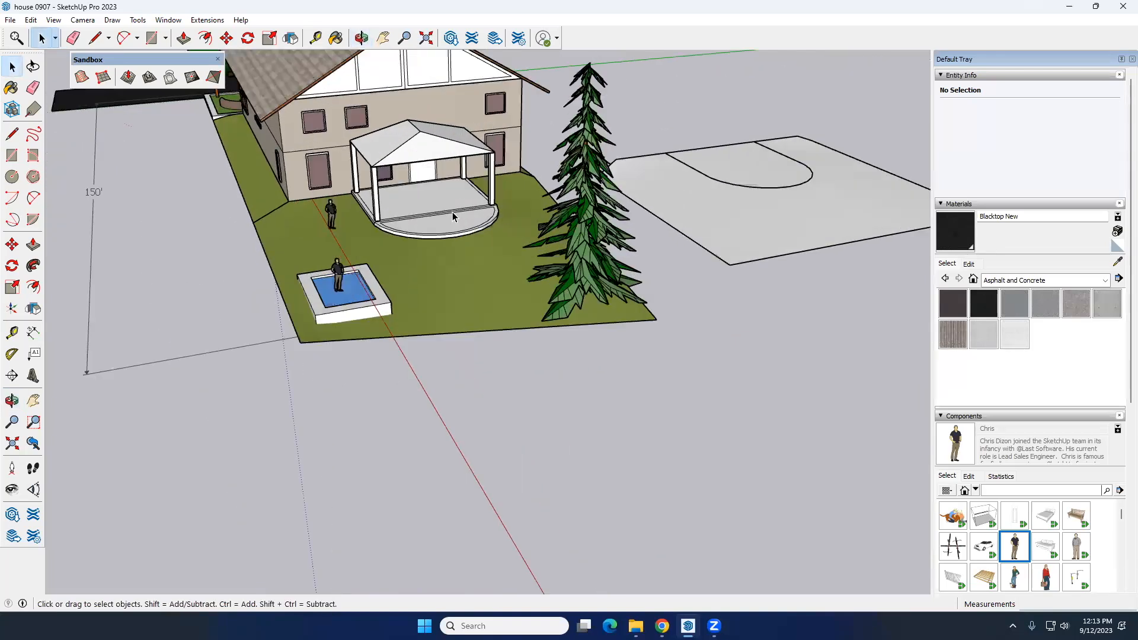
Examine the back lawn group, the pool, the tree and the detached grey surface around the rear of the house
scroll(475, 294, "up", 5)
left_click(476, 294)
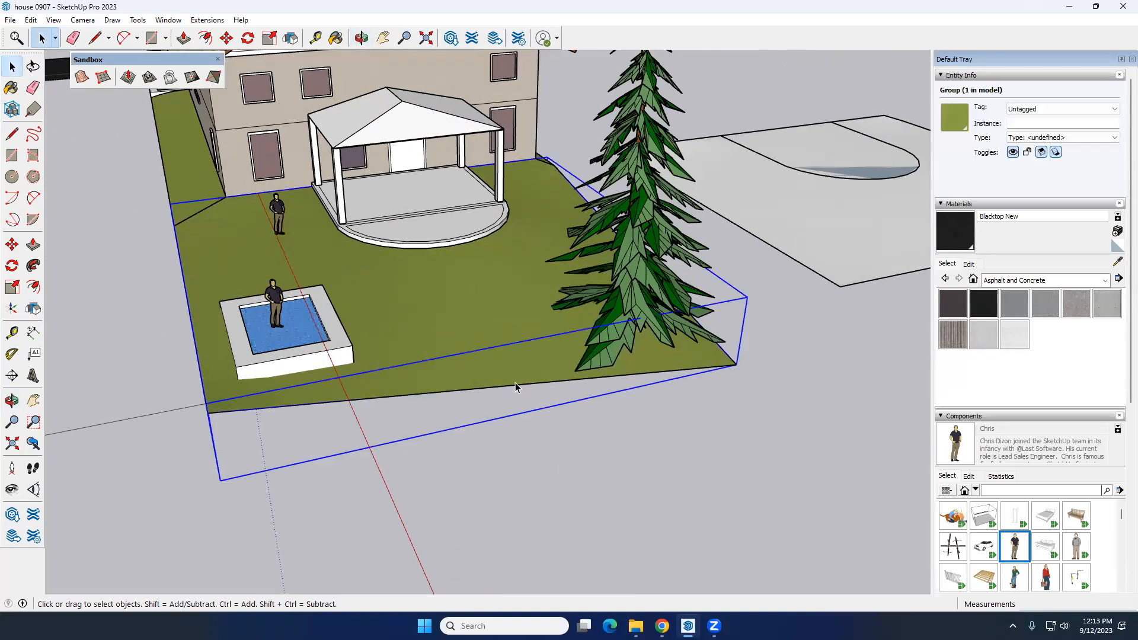
scroll(514, 382, "down", 5)
middle_click_drag(514, 383, 311, 376)
left_click(312, 375)
scroll(415, 283, "up", 4)
left_click(448, 272)
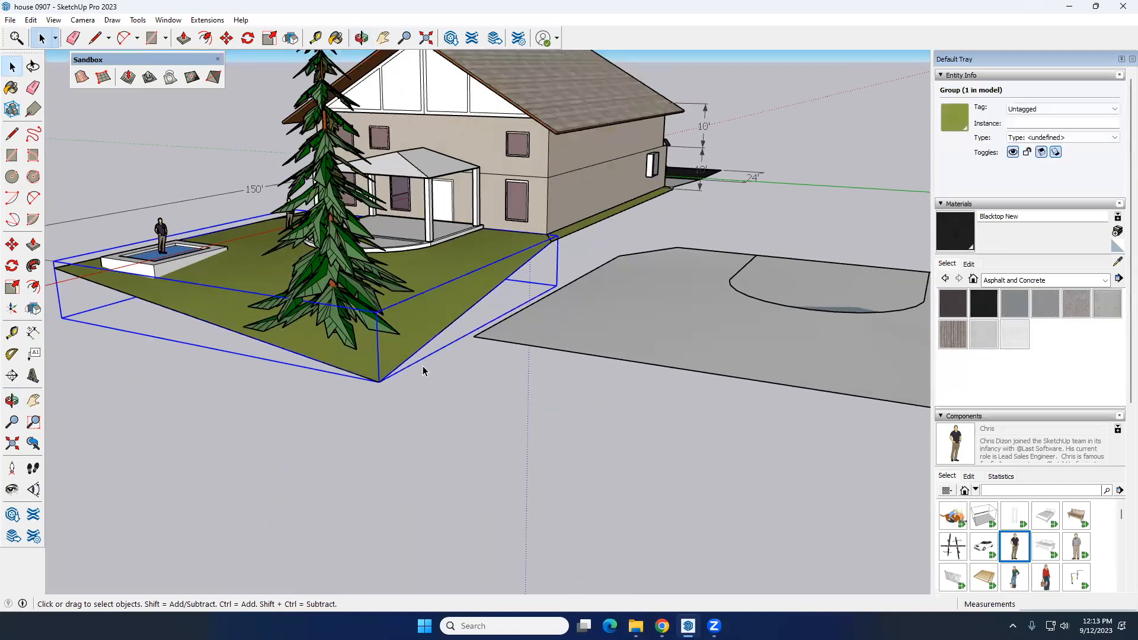
left_click(432, 389)
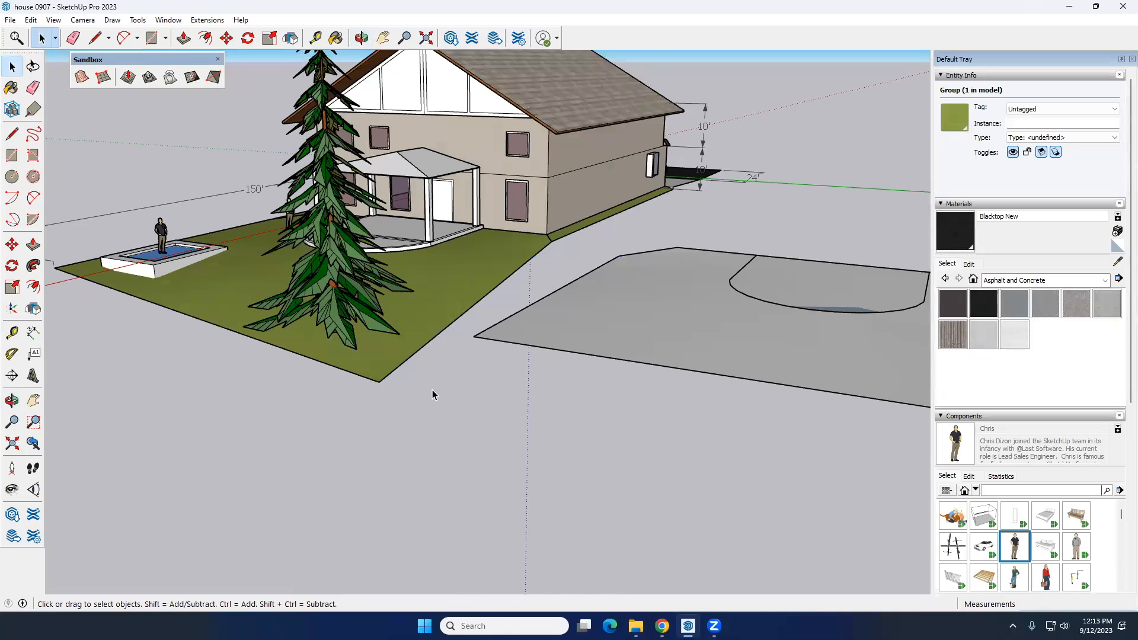
scroll(432, 390, "down", 5)
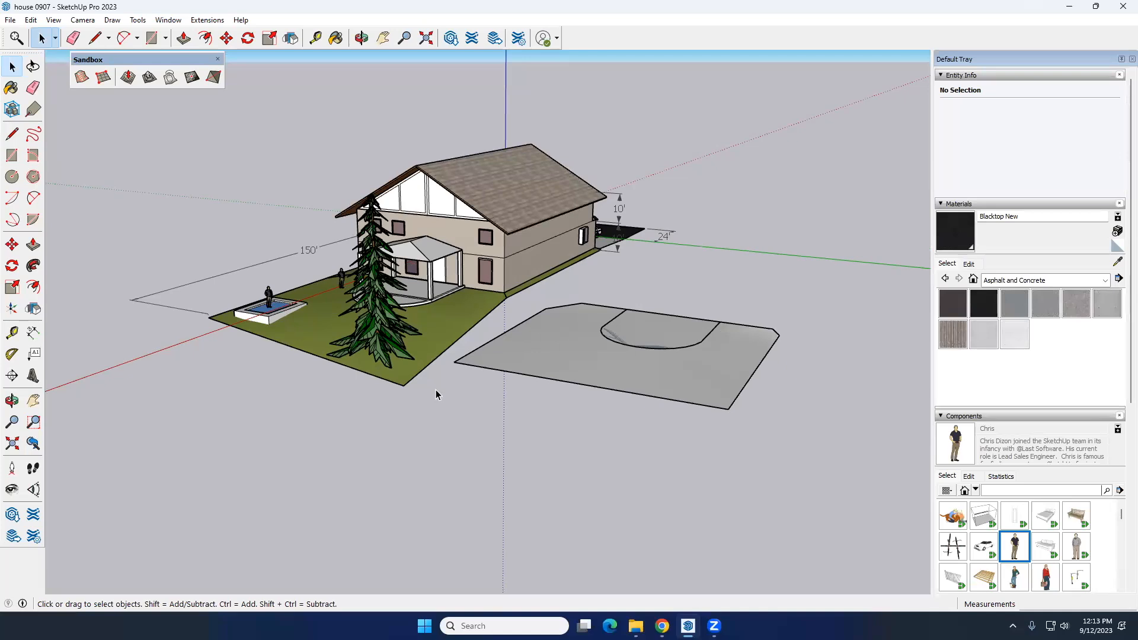
middle_click_drag(374, 370, 592, 387)
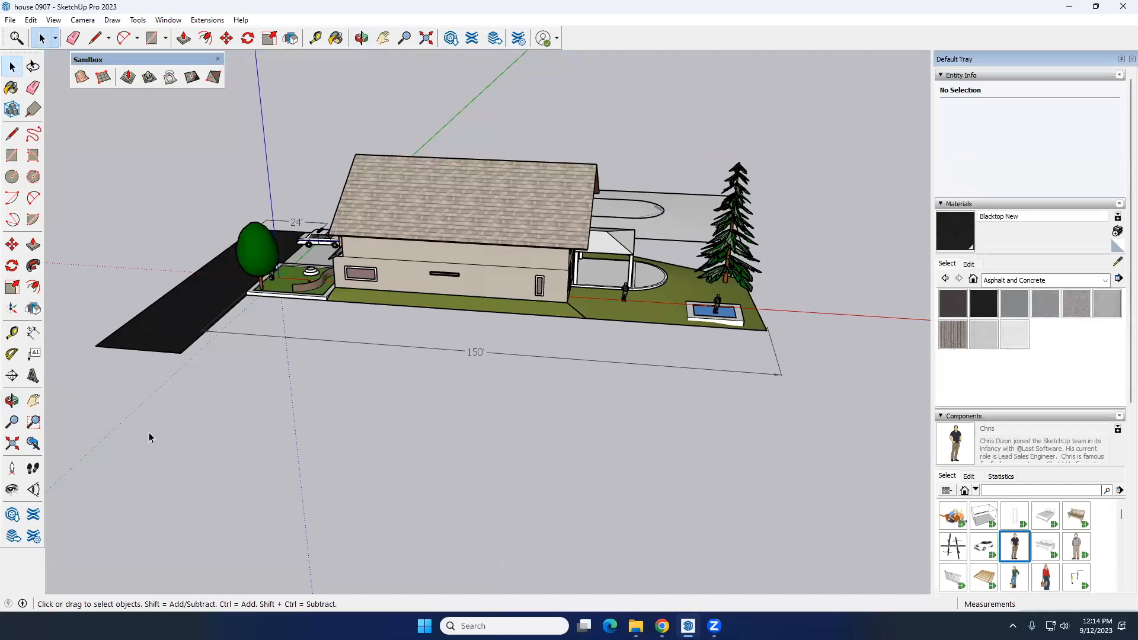
left_click(1103, 626)
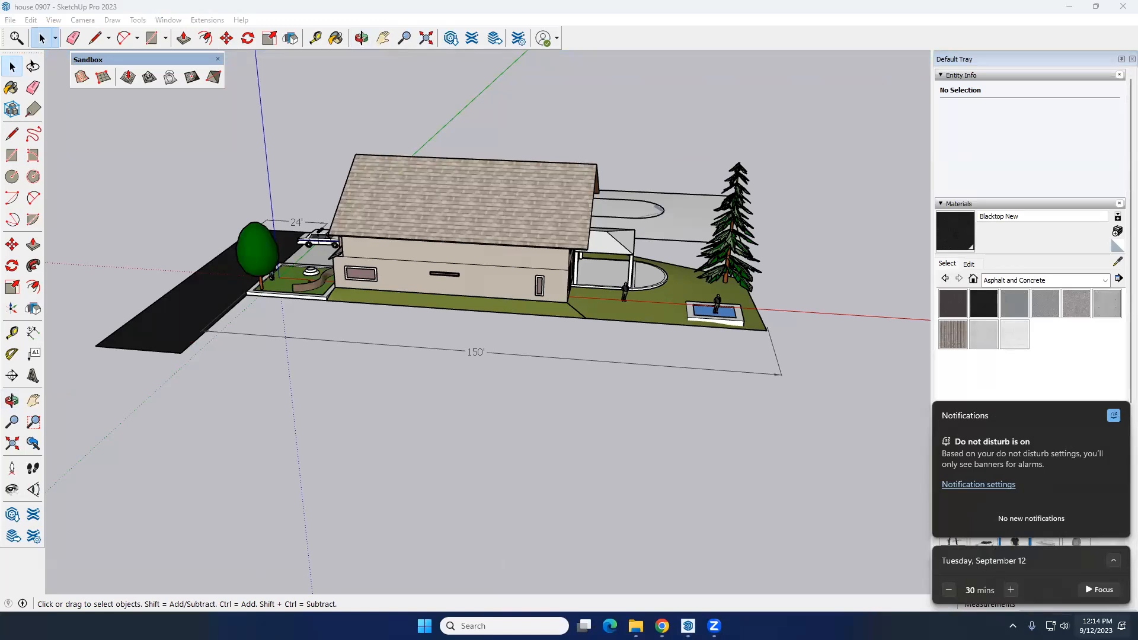
left_click(1103, 625)
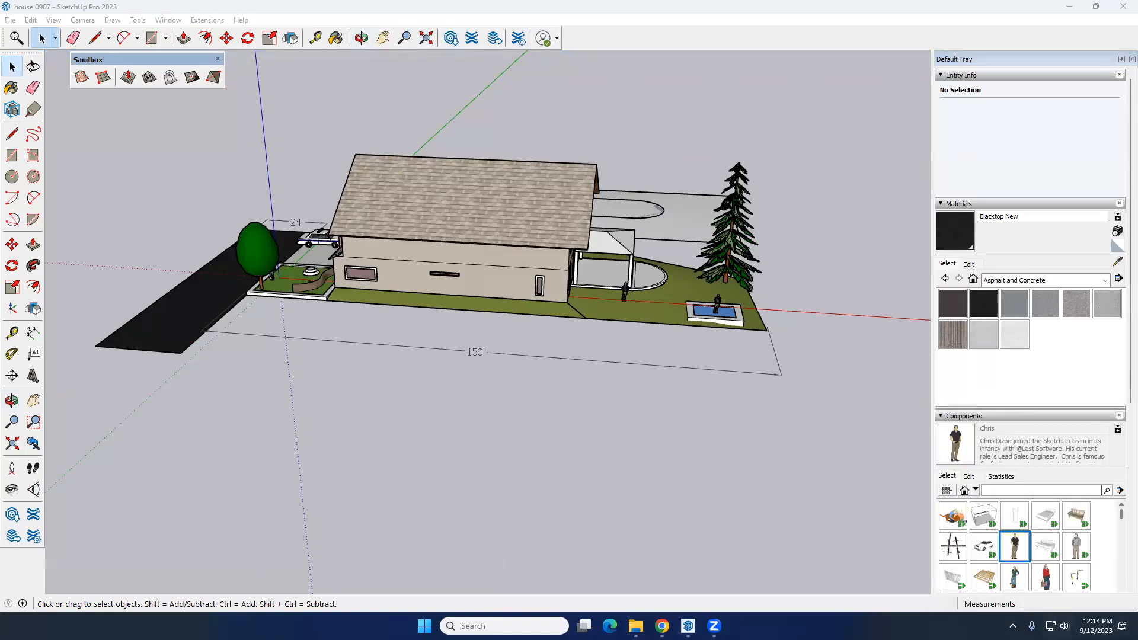
left_click(641, 425)
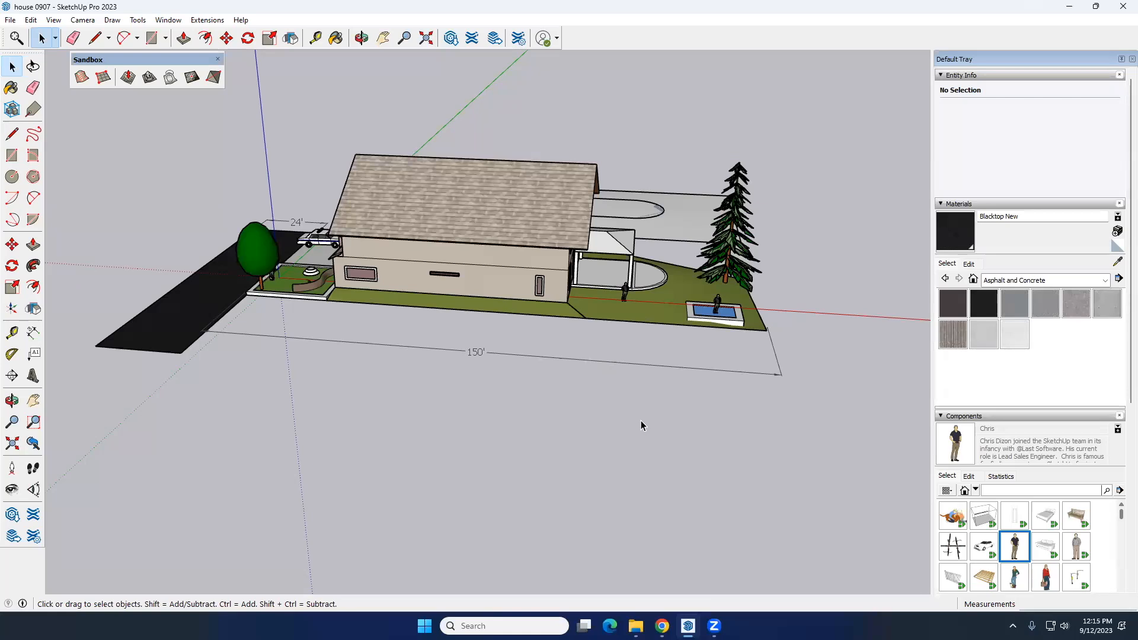
Review the whole house site from the street front, the back yard and the driveway side
middle_click_drag(467, 426, 638, 315)
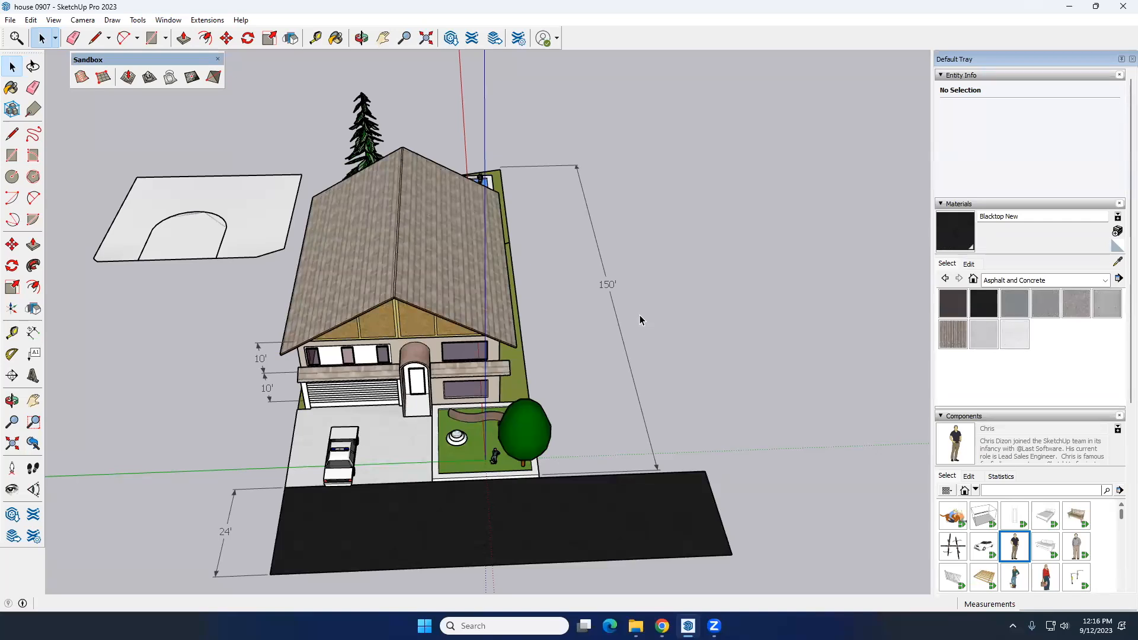
middle_click_drag(628, 315, 435, 271)
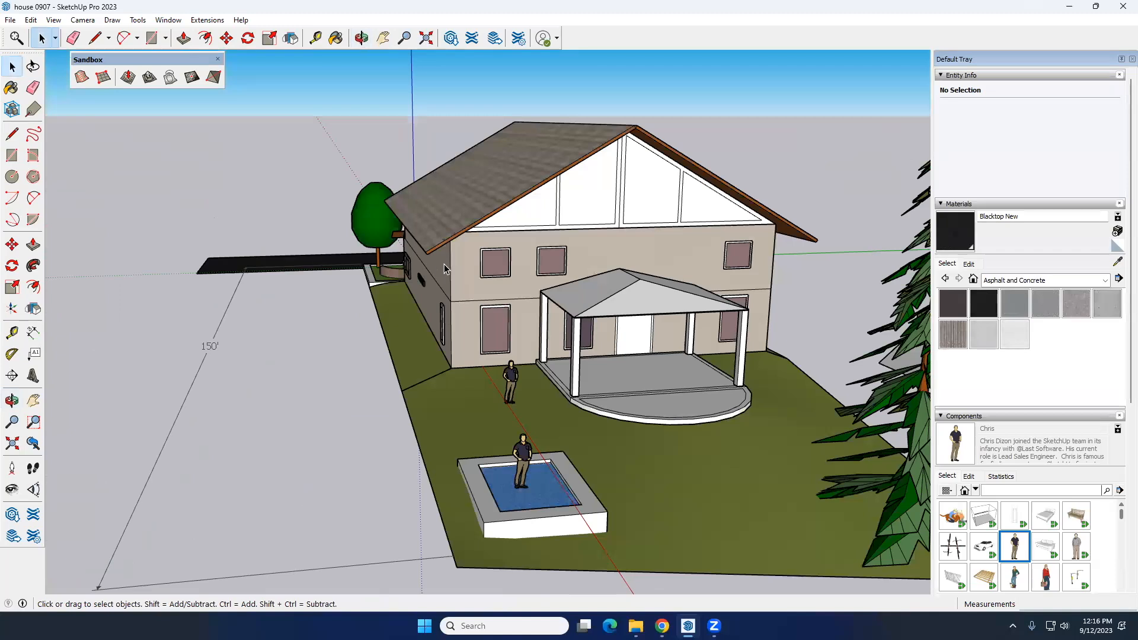
middle_click_drag(772, 275, 570, 295)
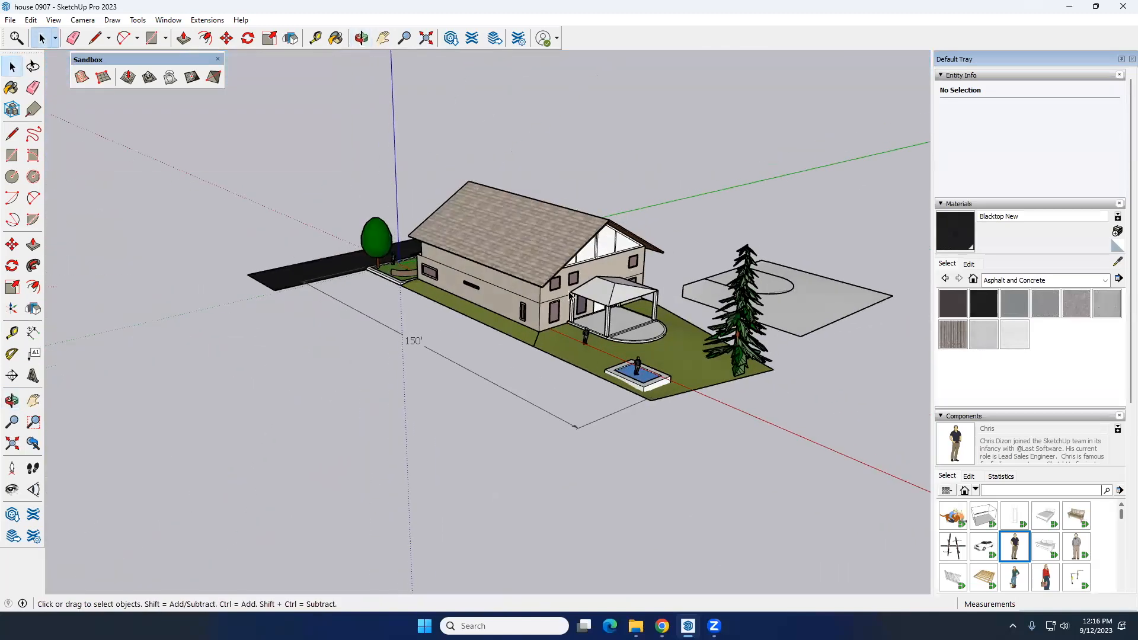
middle_click_drag(504, 285, 452, 296)
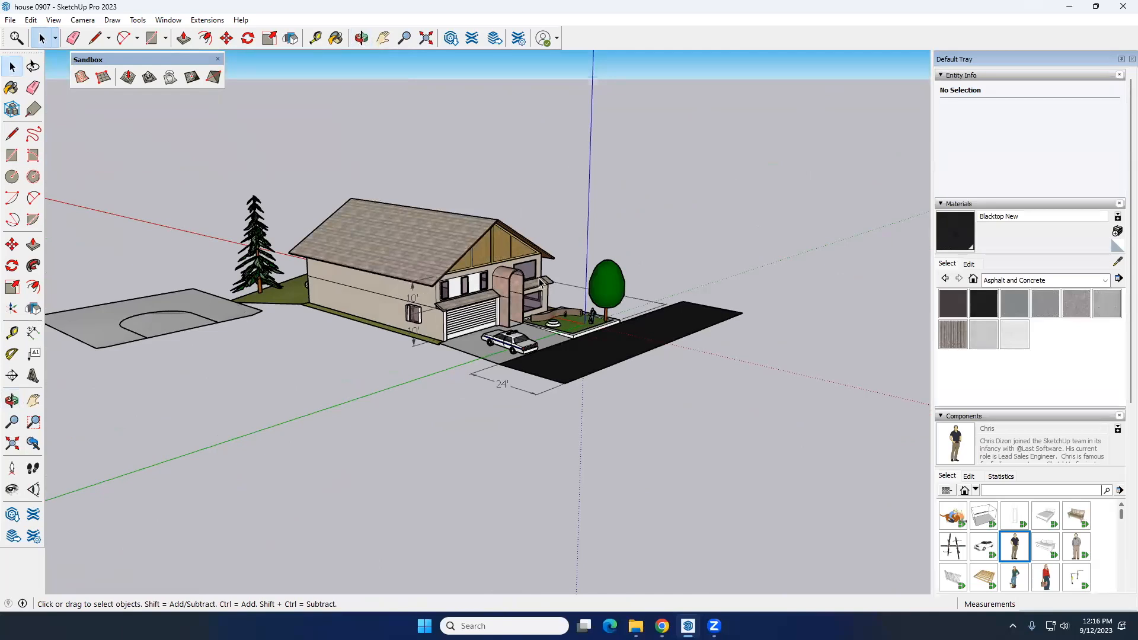
middle_click_drag(517, 279, 459, 301)
Copy the police car from the driveway onto the open ground beside the house, about 50' 7" away along the green axis
scroll(455, 301, "up", 2)
middle_click_drag(553, 287, 577, 311)
left_click(577, 313)
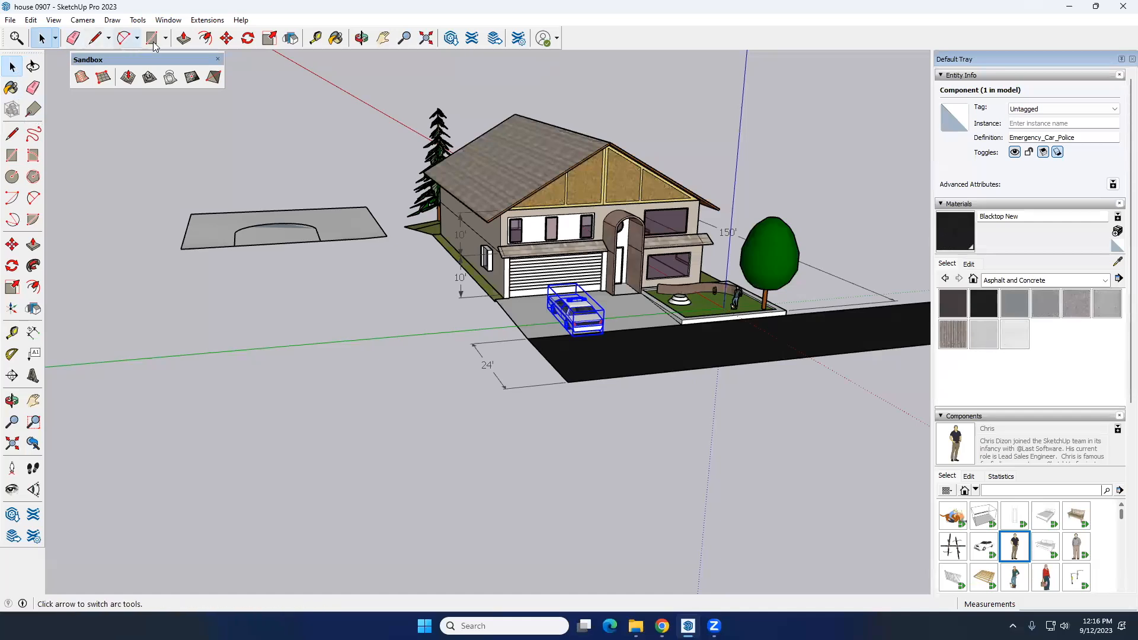
left_click(227, 38)
key("ctrl")
left_click(576, 331)
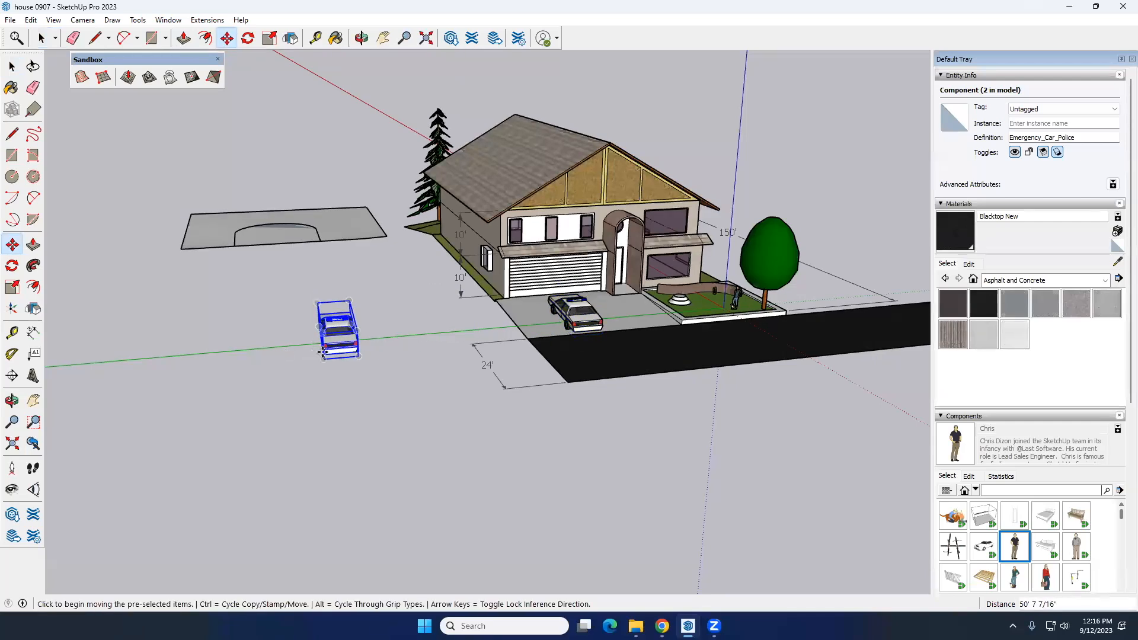
Copy the new police car about 16' 4" farther from the house and array it into five evenly spaced copies along the green axis
left_click(326, 350)
key("ctrl")
left_click(234, 362)
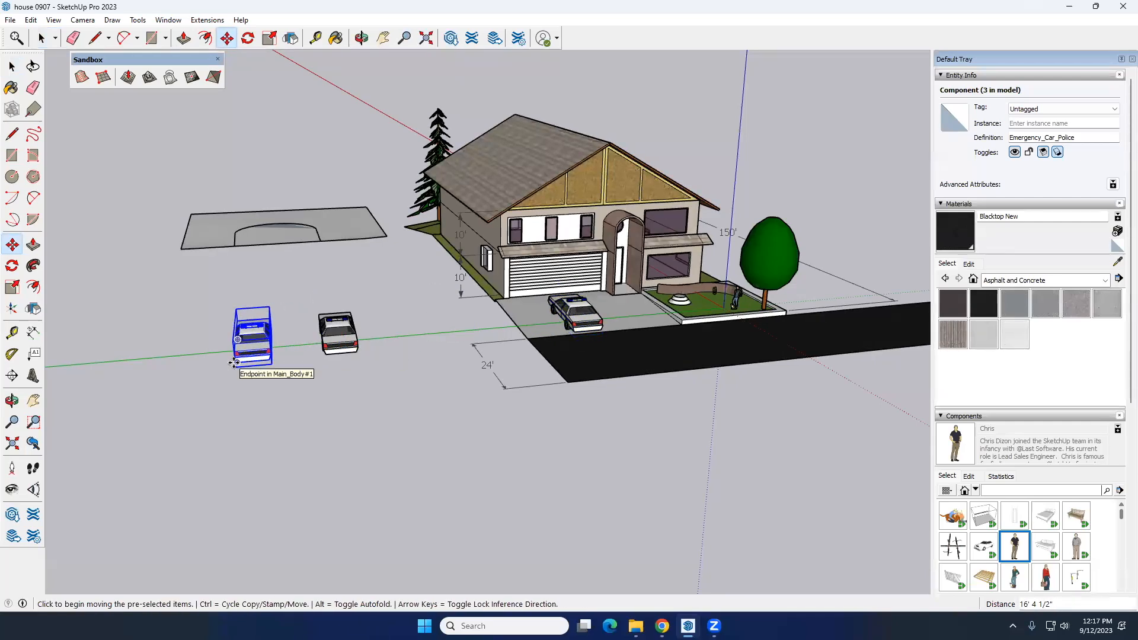
type("x")
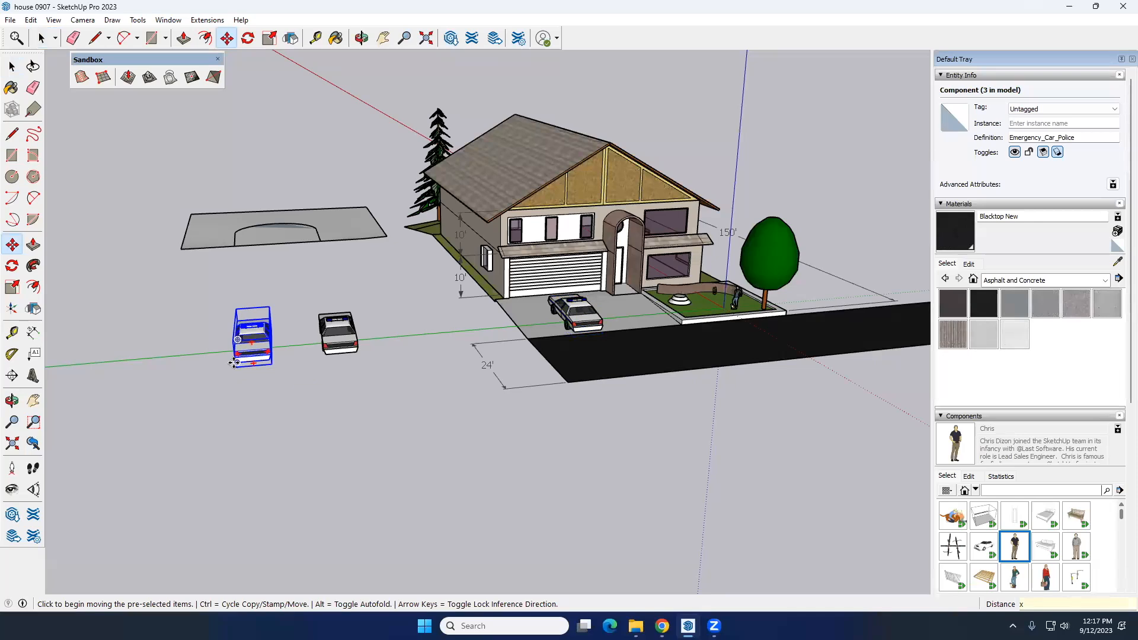
key("Return")
key("space")
left_click(290, 363)
scroll(291, 363, "down", 5)
middle_click_drag(343, 369, 430, 345)
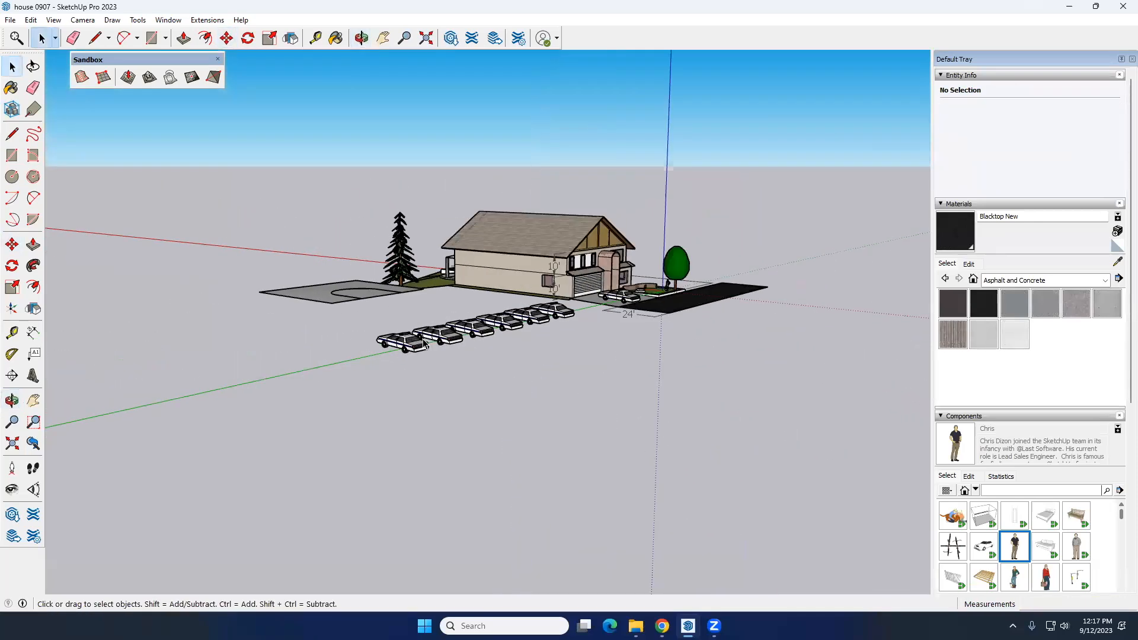
scroll(337, 355, "up", 3)
middle_click_drag(338, 354, 379, 340)
scroll(385, 339, "up", 3)
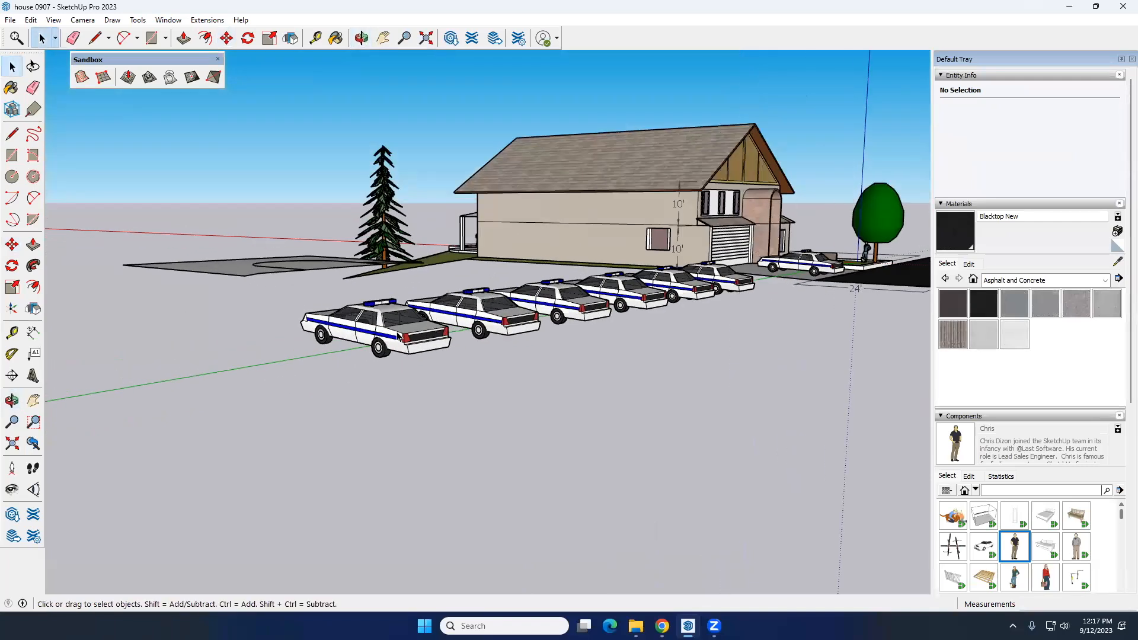
Try to push/pull a white top face of the roof light bar about 6' upward inside the row's farthest police car component
left_click(398, 336)
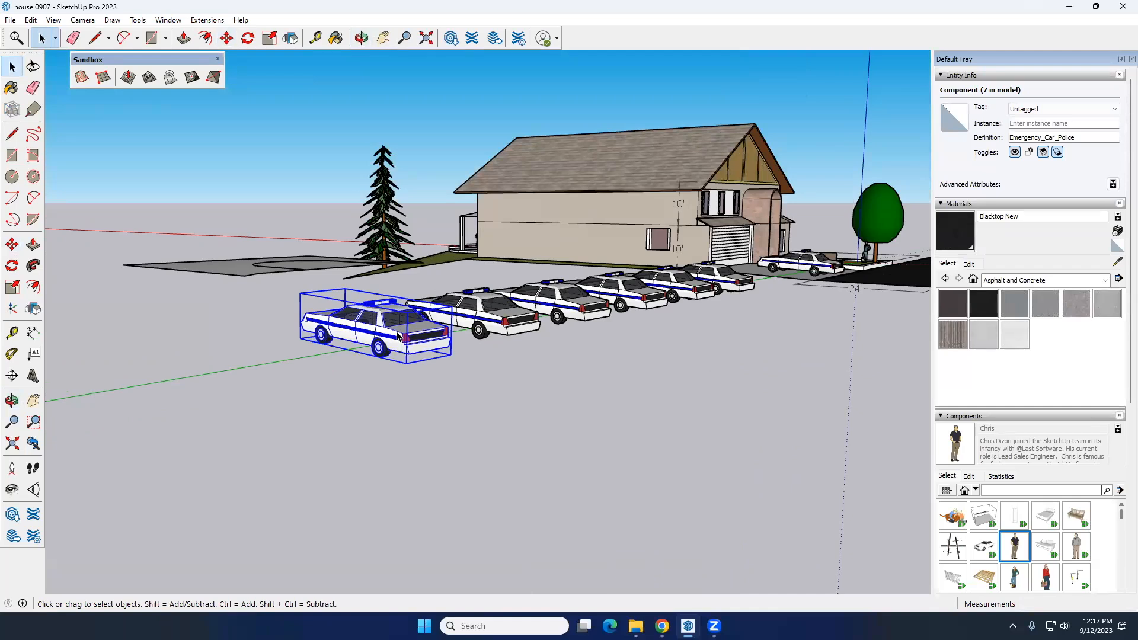
double_click(398, 337)
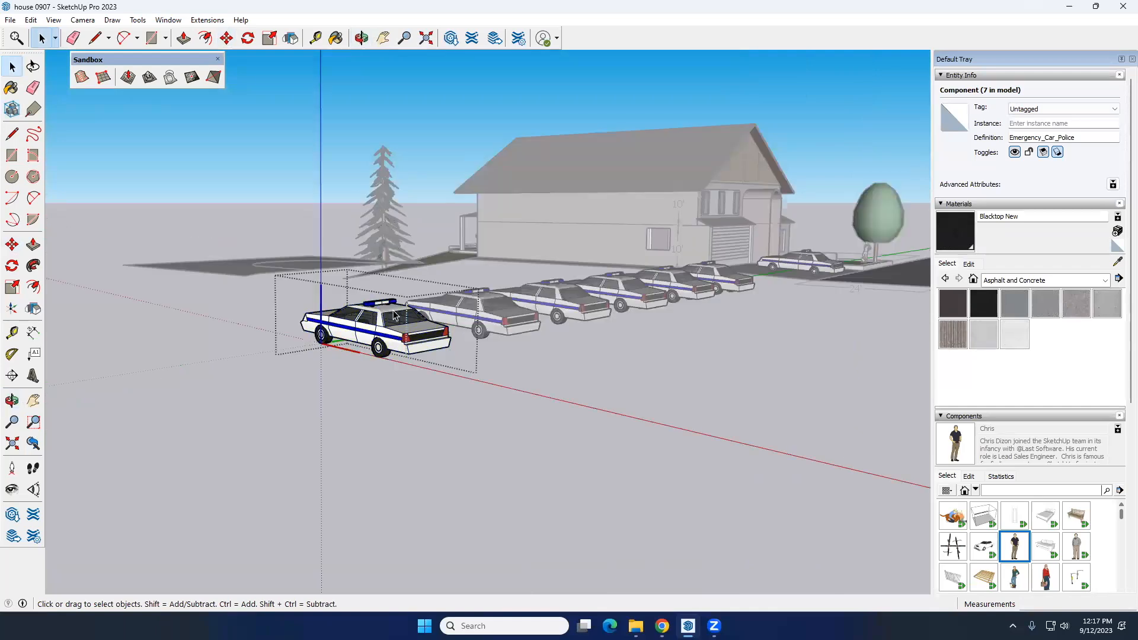
left_click(315, 416)
double_click(390, 324)
scroll(431, 317, "up", 6)
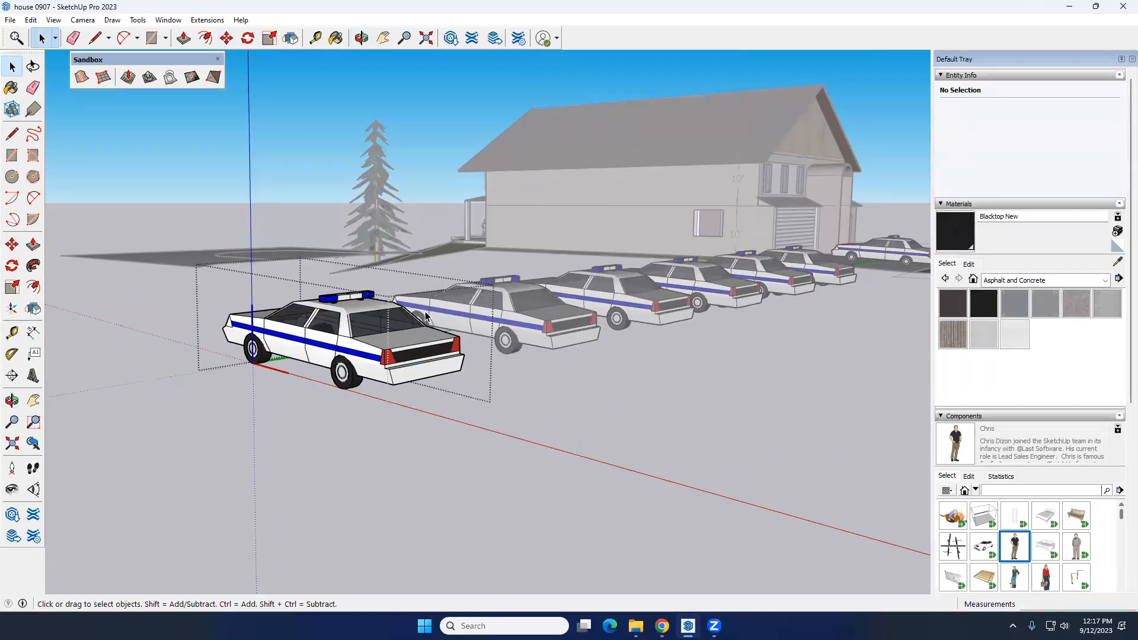
left_click(326, 283)
scroll(326, 283, "down", 3)
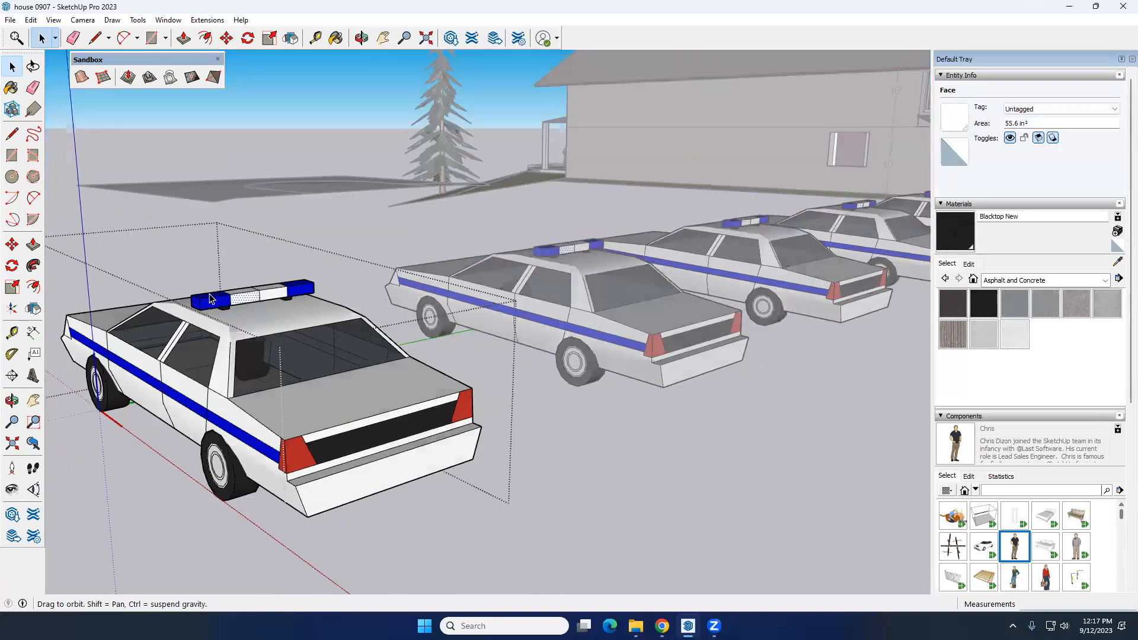
scroll(200, 303, "up", 5)
scroll(201, 303, "up", 1)
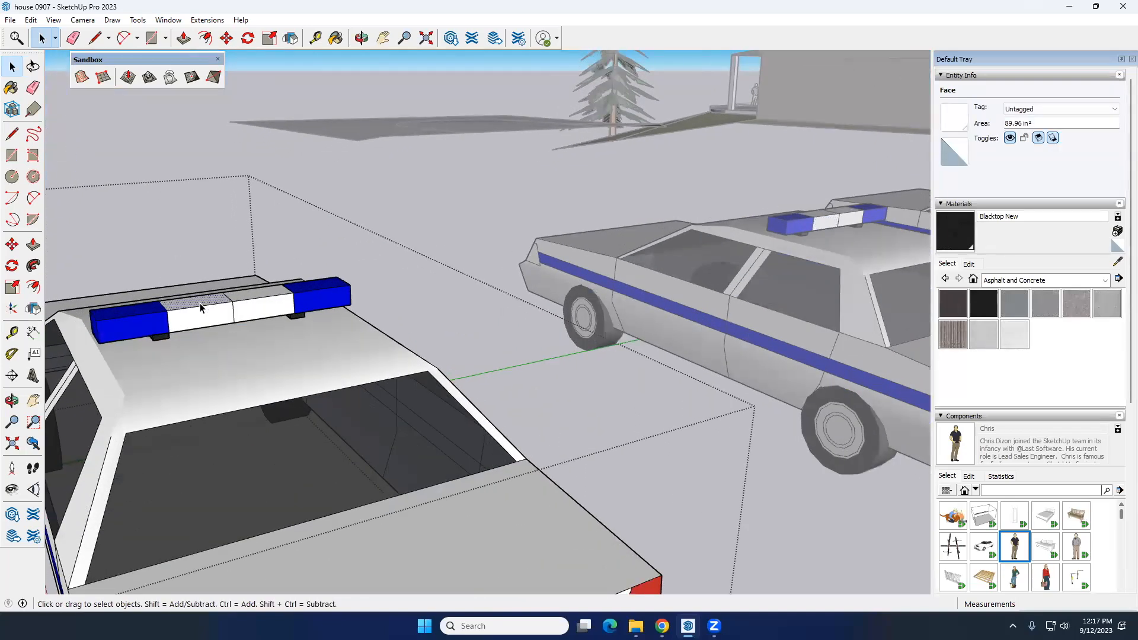
key("p")
left_click(201, 306)
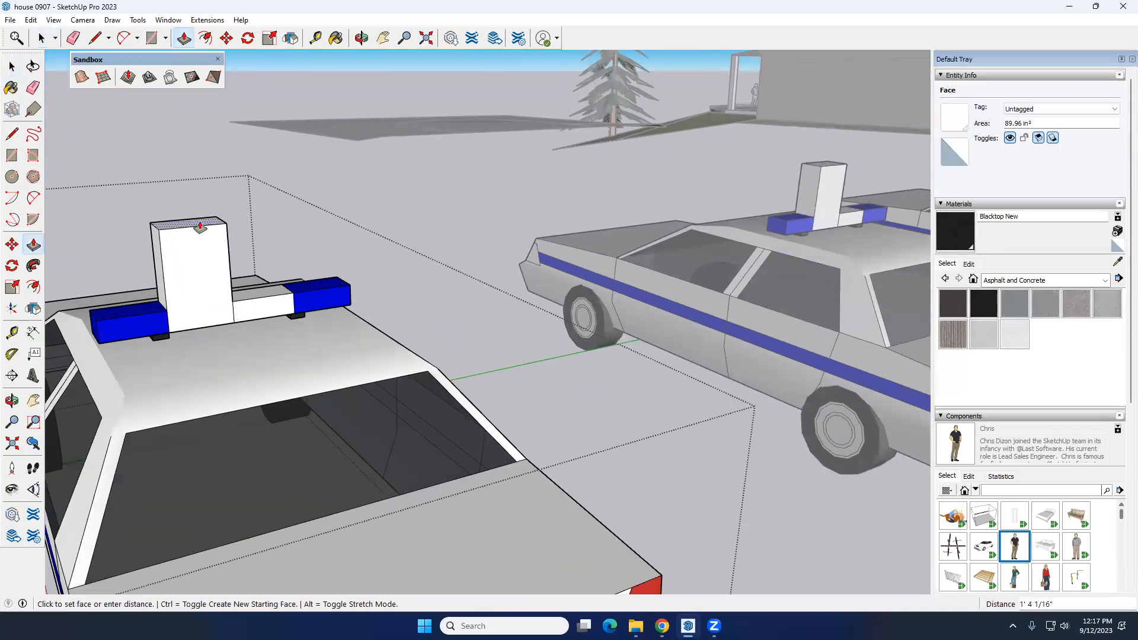
scroll(200, 225, "down", 5)
scroll(200, 225, "down", 4)
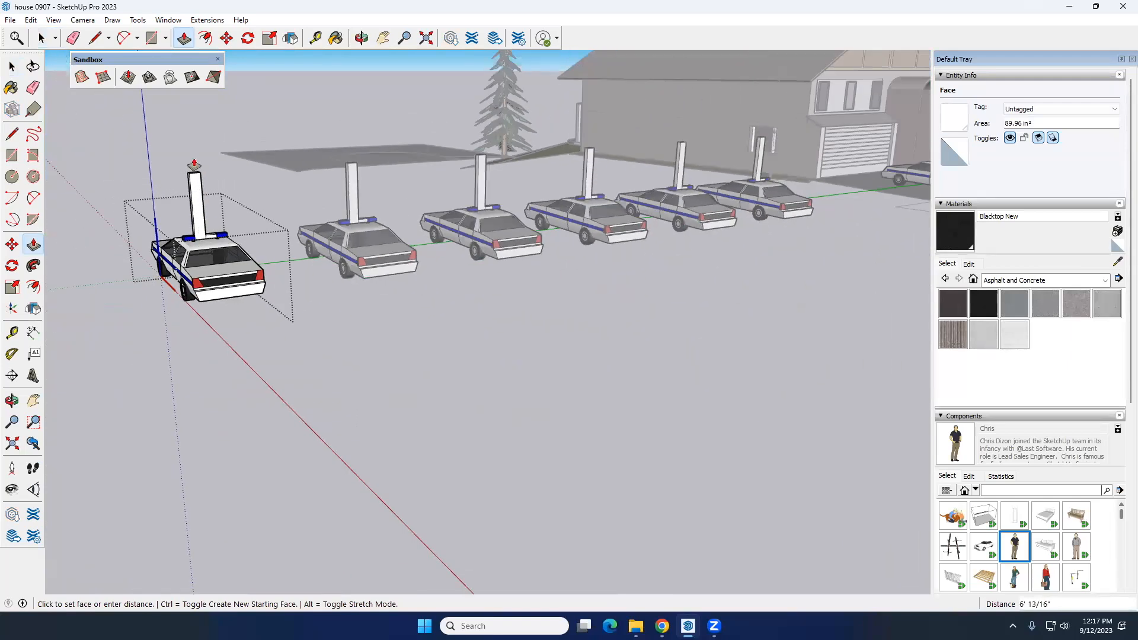
key("space")
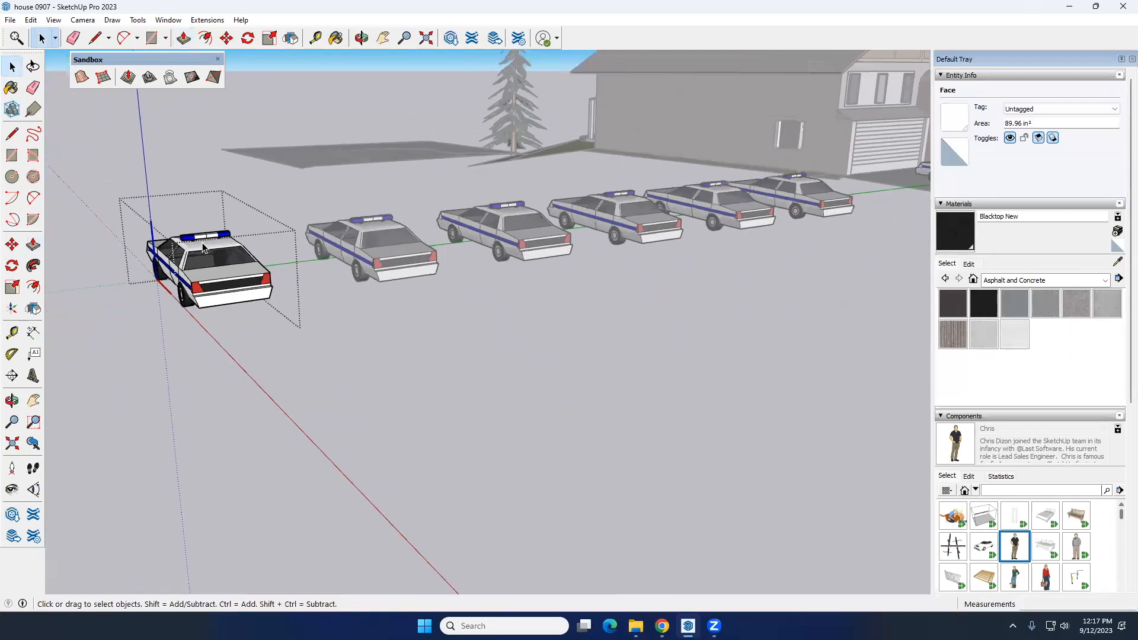
Exit the car component and delete the five cars in the row nearest the house, keeping the farthest one
scroll(200, 232, "up", 4)
scroll(200, 232, "up", 2)
scroll(358, 292, "up", 2)
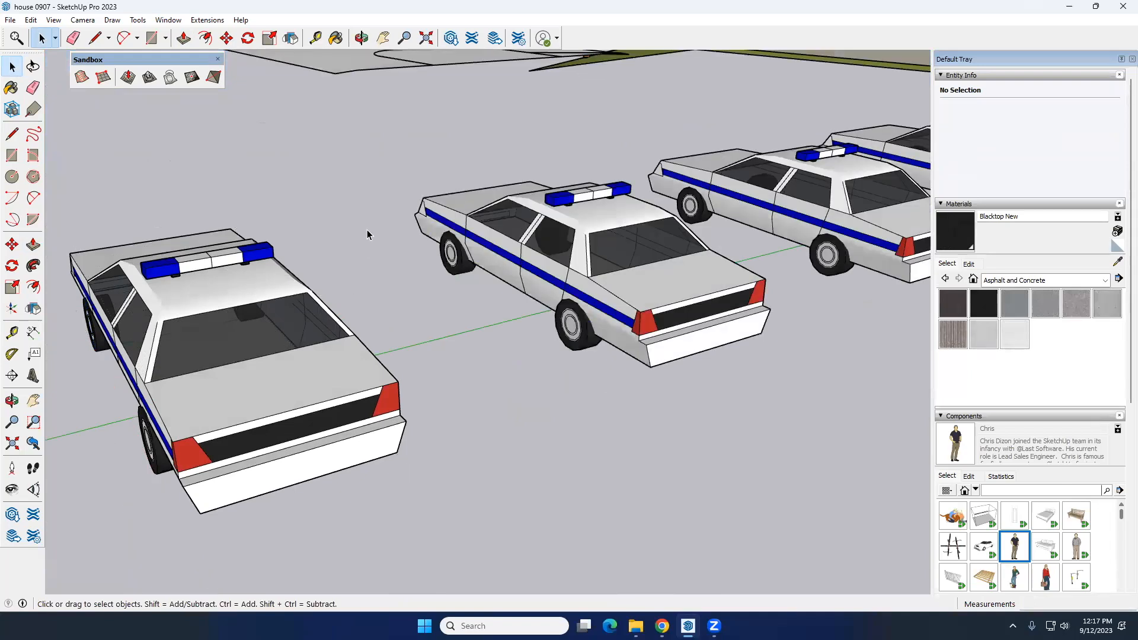
scroll(358, 270, "down", 6)
left_click_drag(521, 314, 201, 223)
key("Delete")
Copy the remaining outlying police car about 14' 6" towards the house and array it X5 along the green axis
scroll(337, 243, "down", 3)
middle_click_drag(336, 243, 223, 276)
left_click(224, 276)
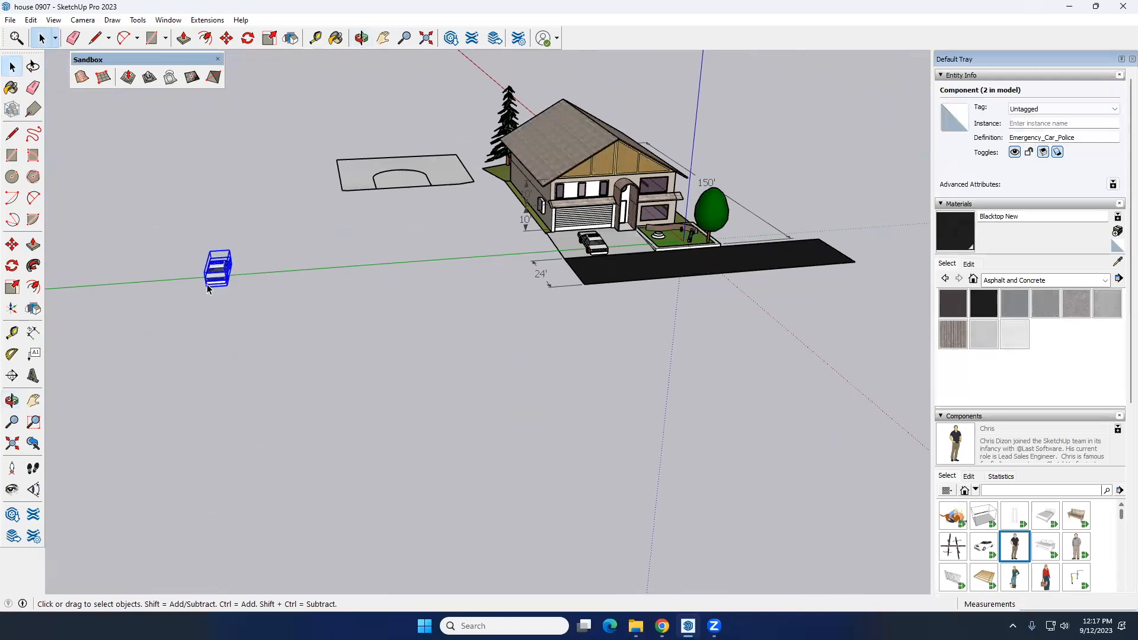
key("m")
scroll(230, 287, "up", 1)
scroll(230, 288, "up", 1)
key("ctrl")
left_click(229, 286)
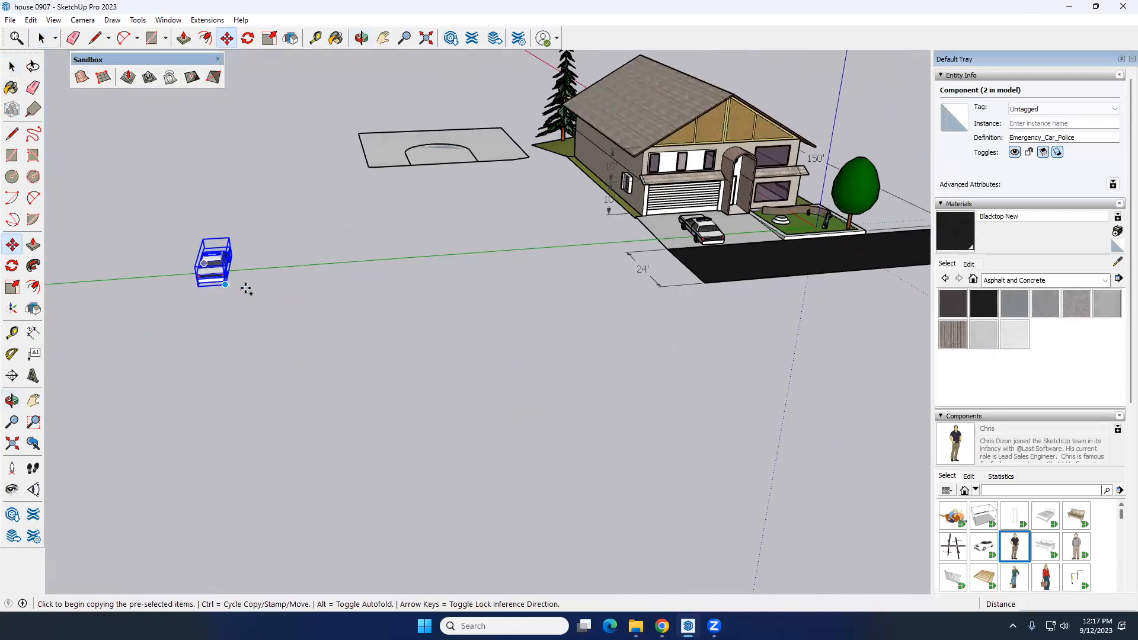
left_click(285, 278)
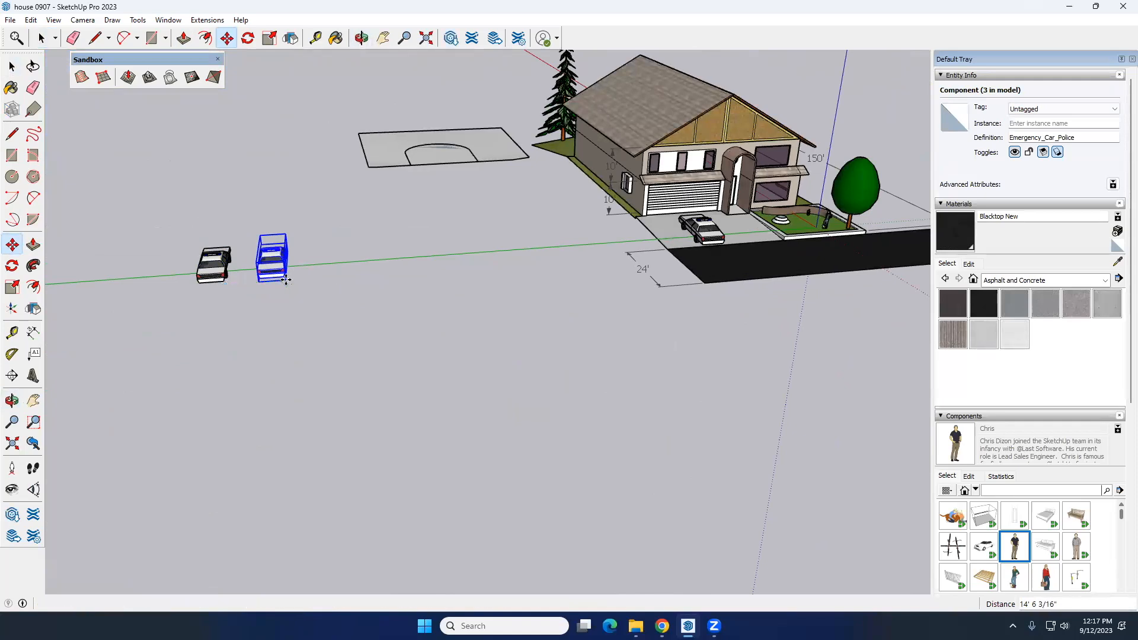
type("X5")
key("Return")
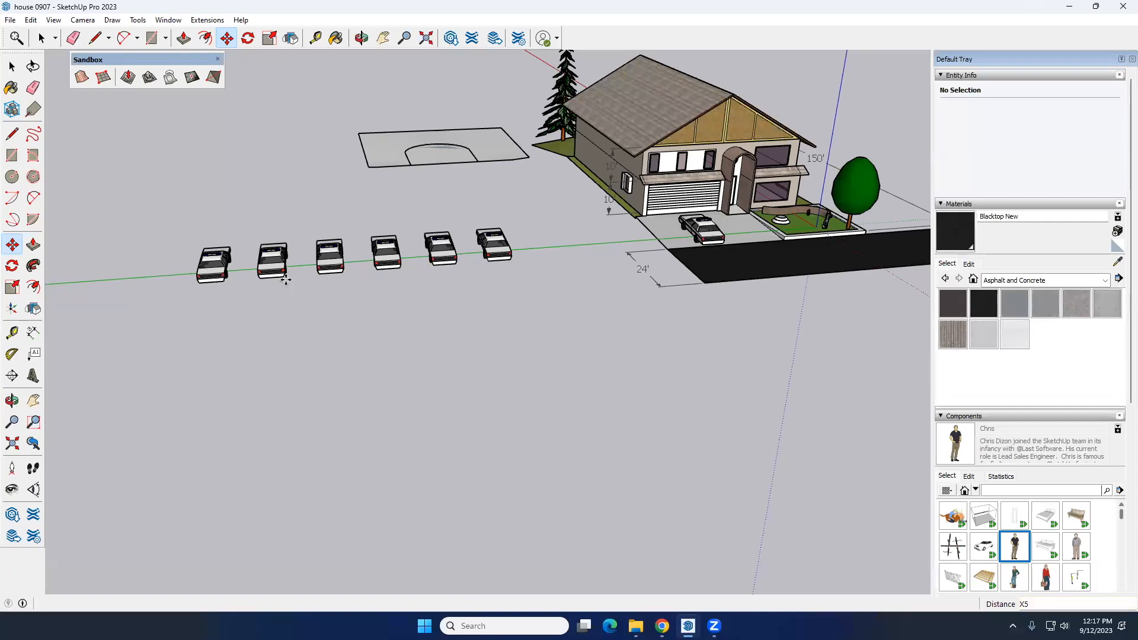
key("space")
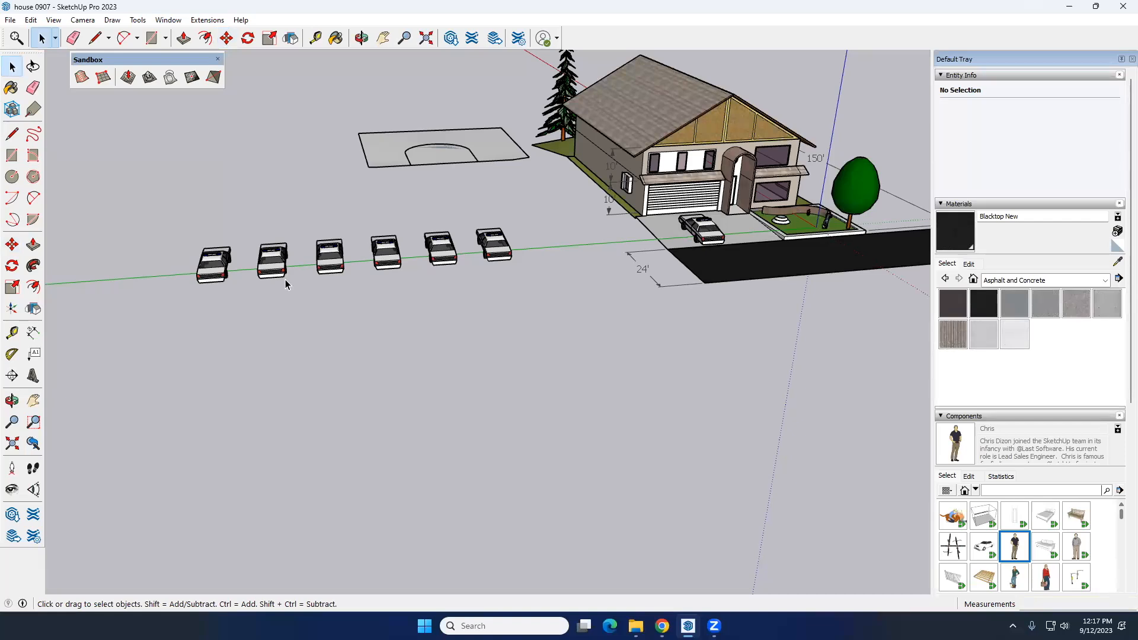
Open the police car component farthest from the house and push/pull one white top face of its roof light bar about 5' 7" upward
middle_click_drag(228, 260, 362, 228)
scroll(251, 269, "up", 4)
left_click(250, 270)
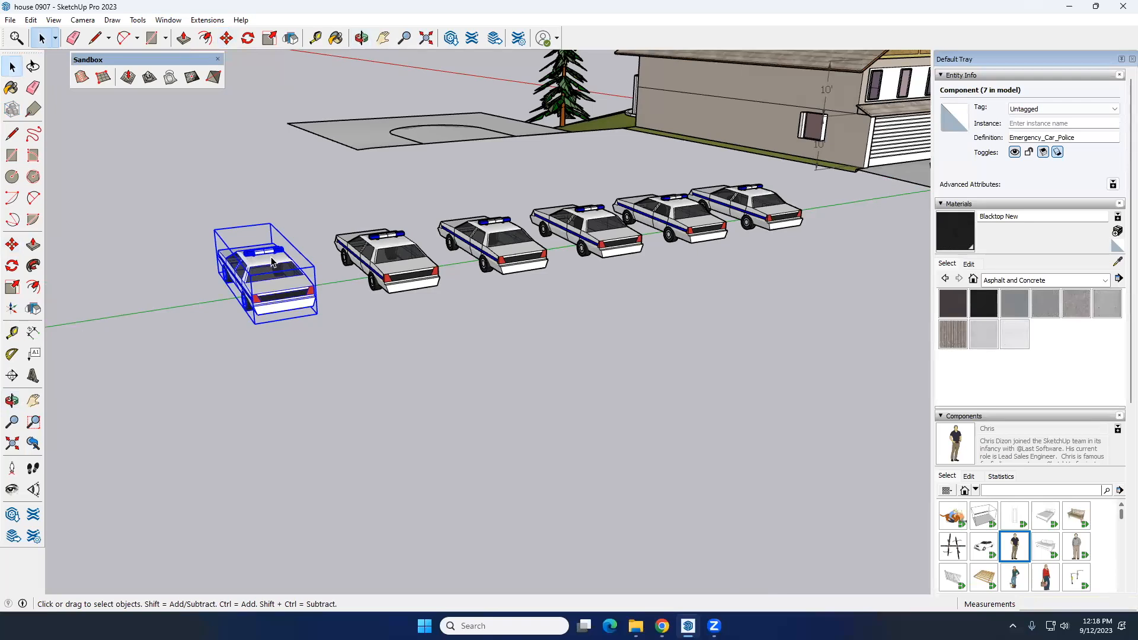
double_click(262, 273)
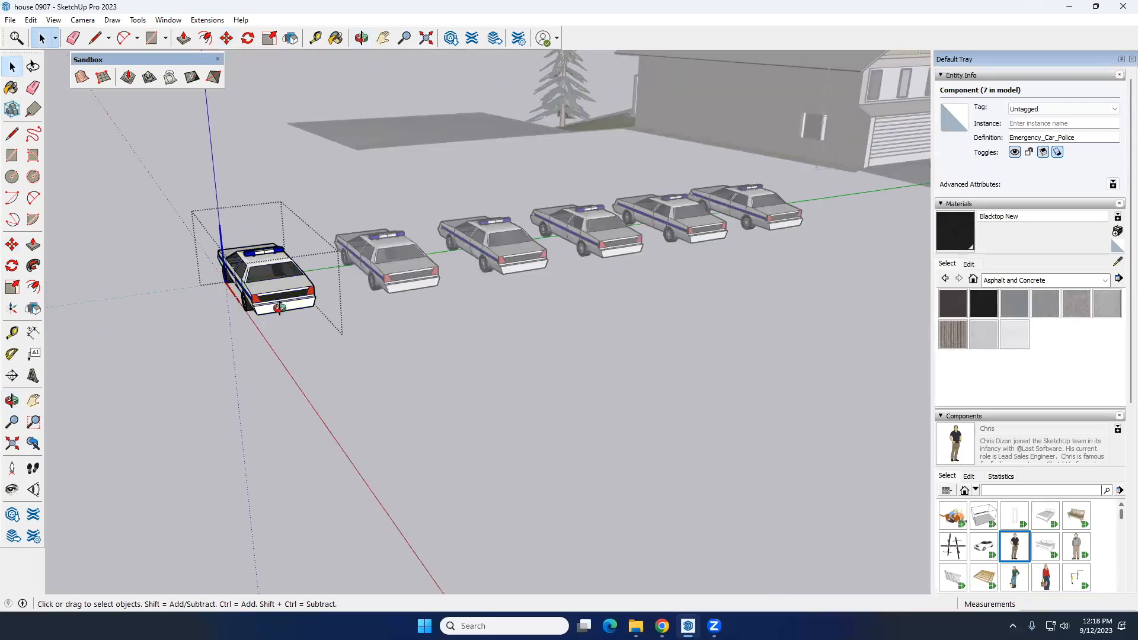
middle_click_drag(277, 307, 465, 314)
scroll(489, 309, "up", 3)
scroll(485, 309, "up", 1)
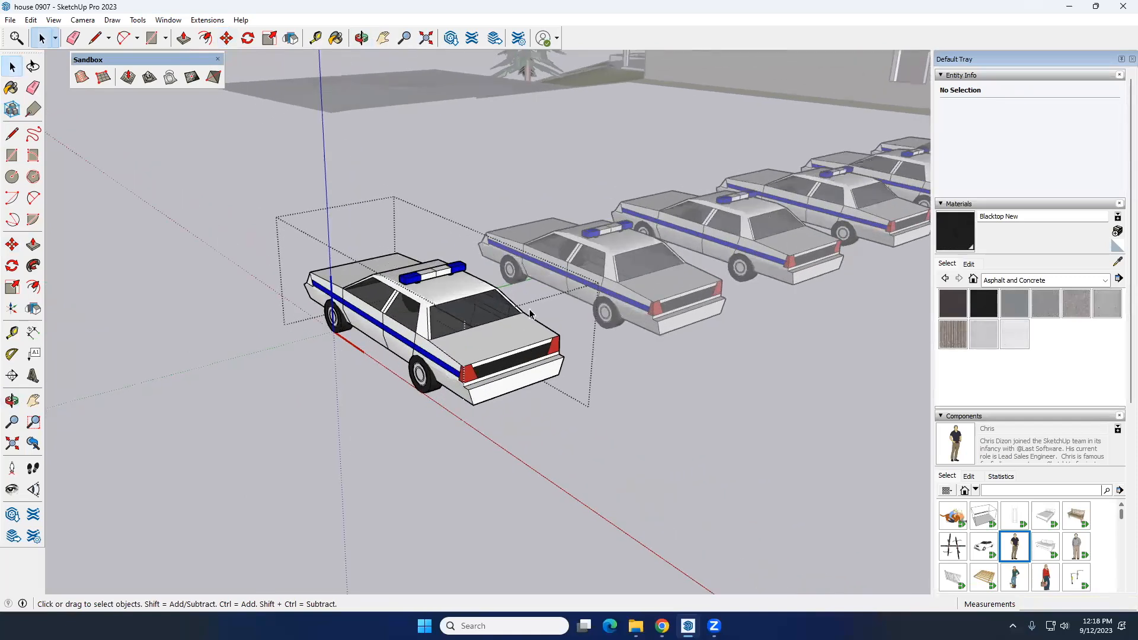
scroll(462, 304, "up", 1)
key("p")
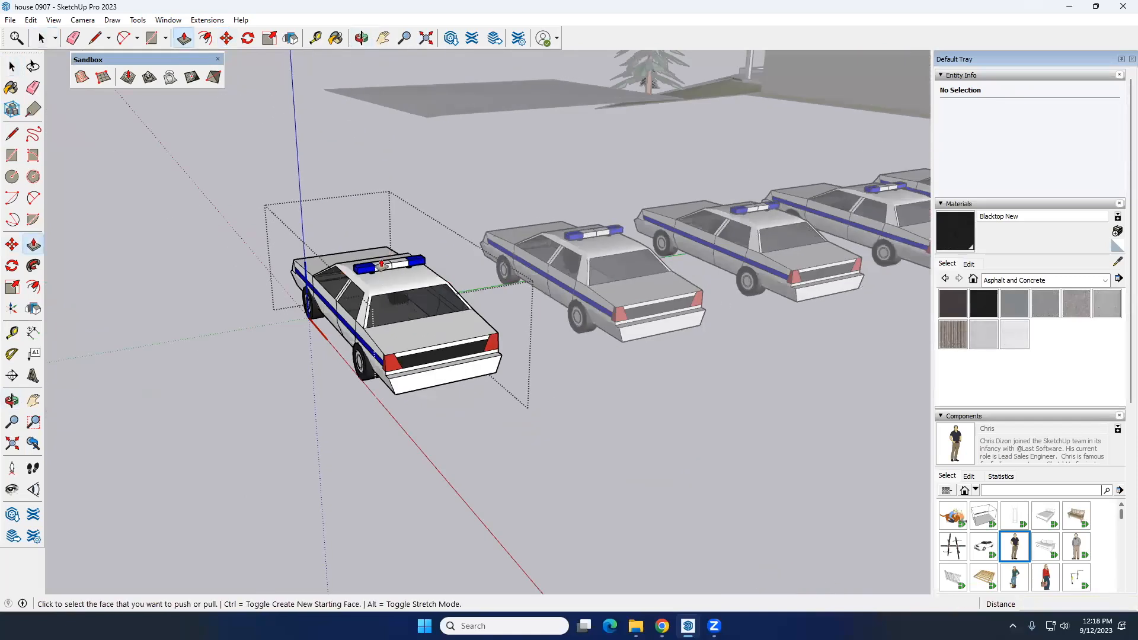
left_click(382, 268)
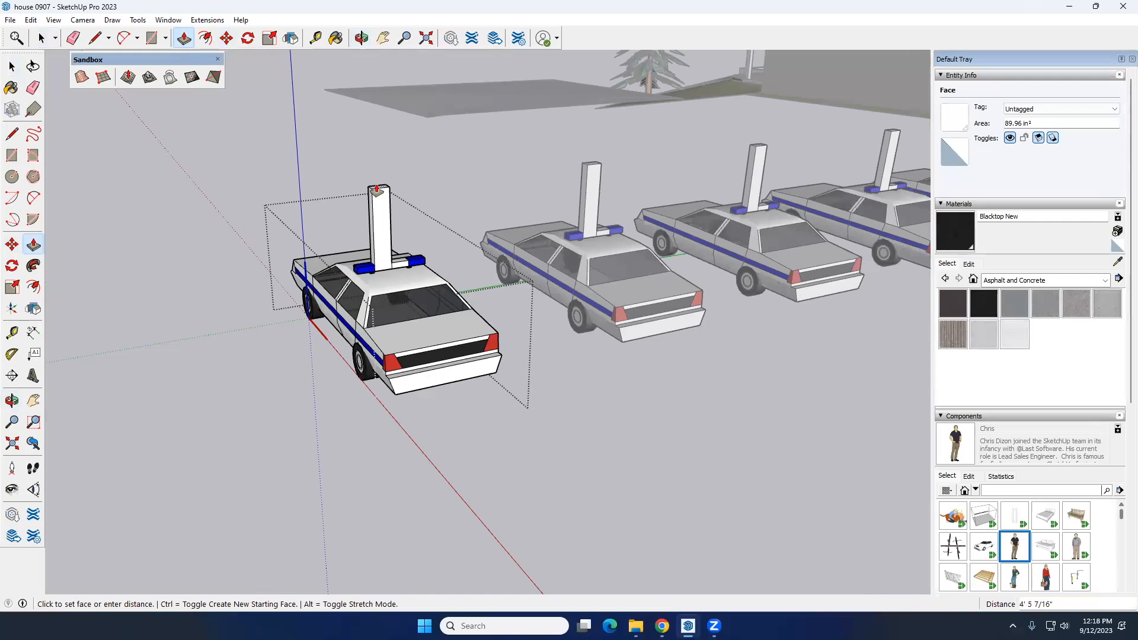
scroll(379, 177, "down", 3)
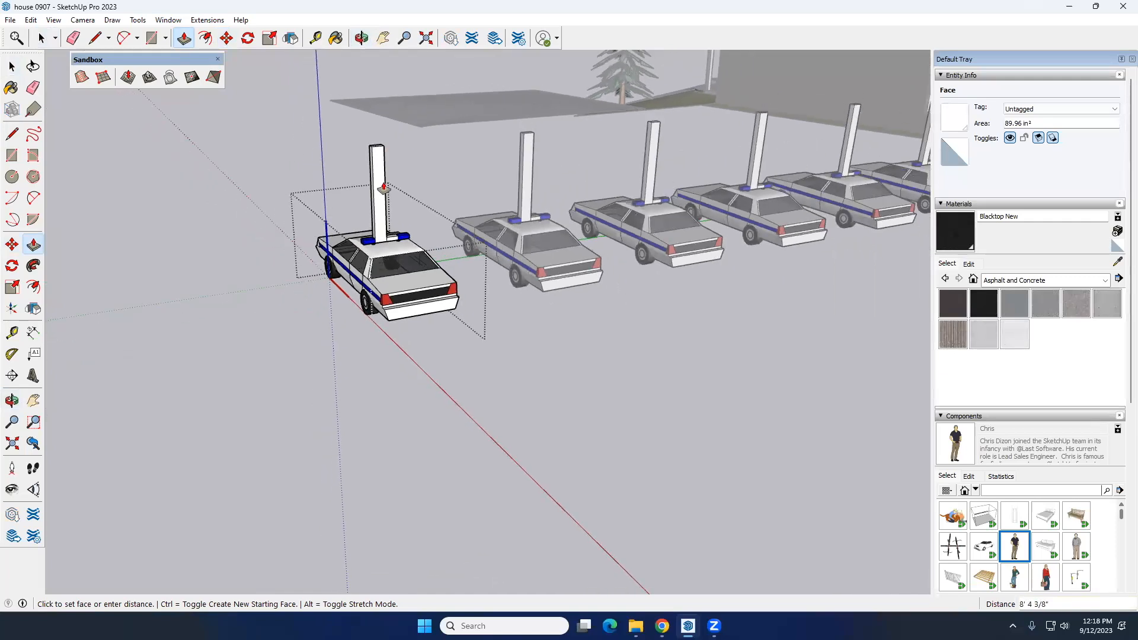
left_click(404, 214)
Push/pull the neighbouring white top face of the light bar to the same height, about 5' 7"
scroll(392, 235, "up", 3)
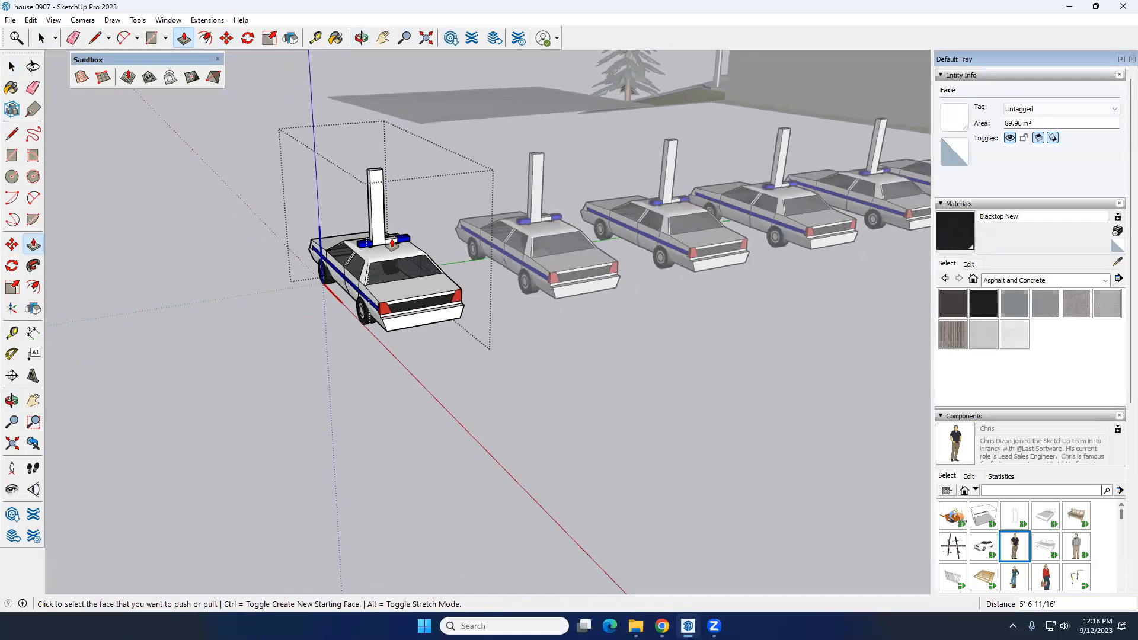
left_click(392, 242)
left_click(395, 153)
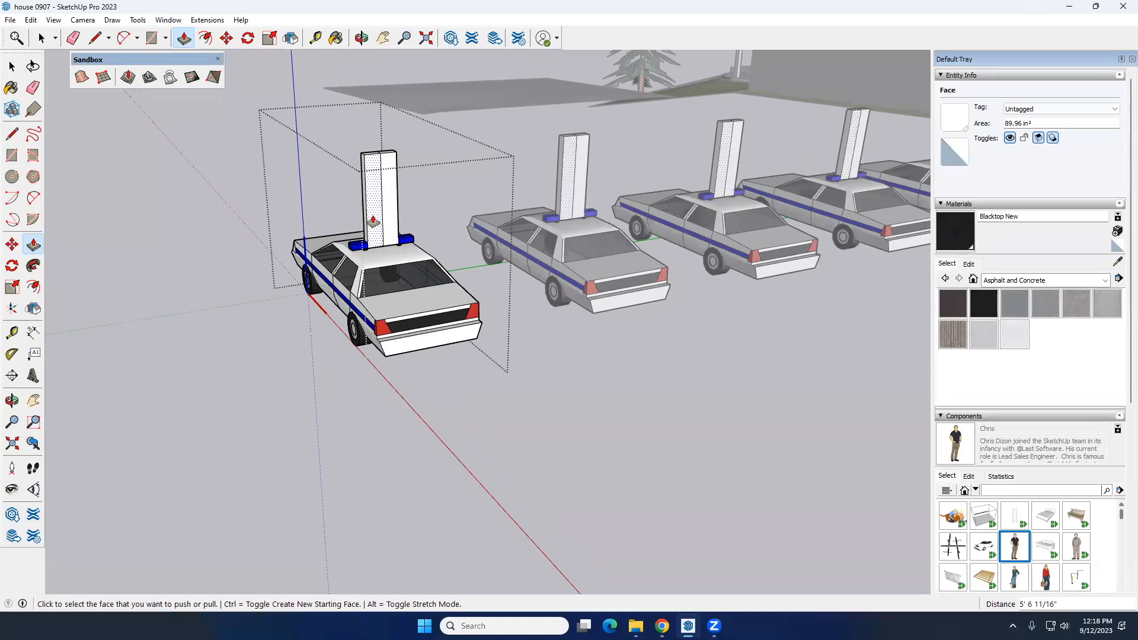
Place the standing man component in dark shirt beside the car inside the police car component, and exit the component
scroll(379, 243, "down", 4)
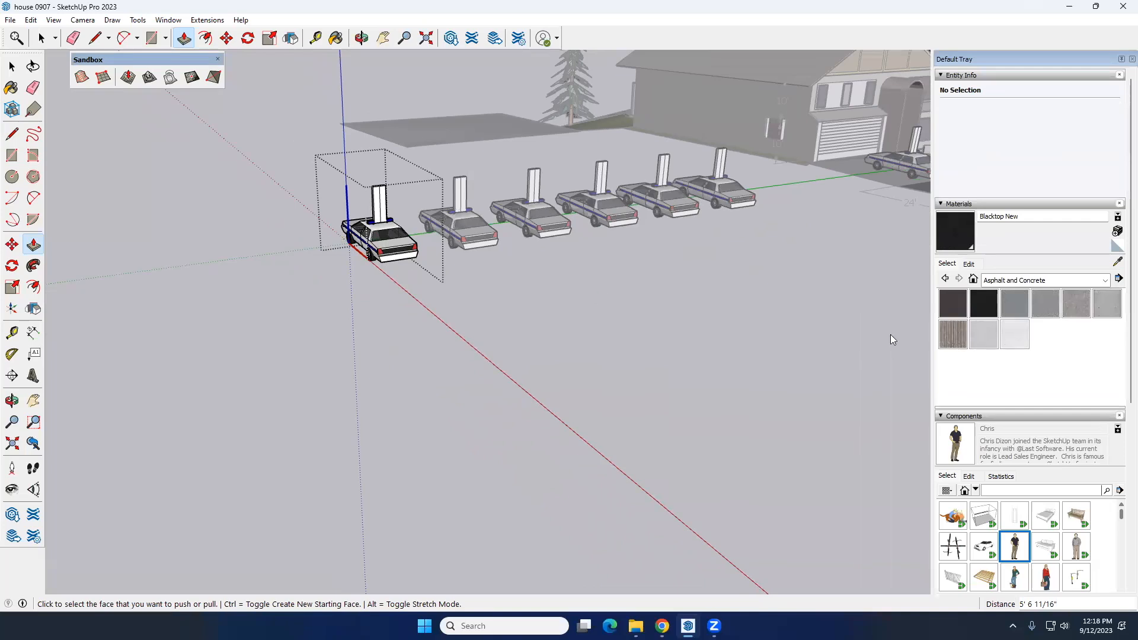
left_click(1013, 551)
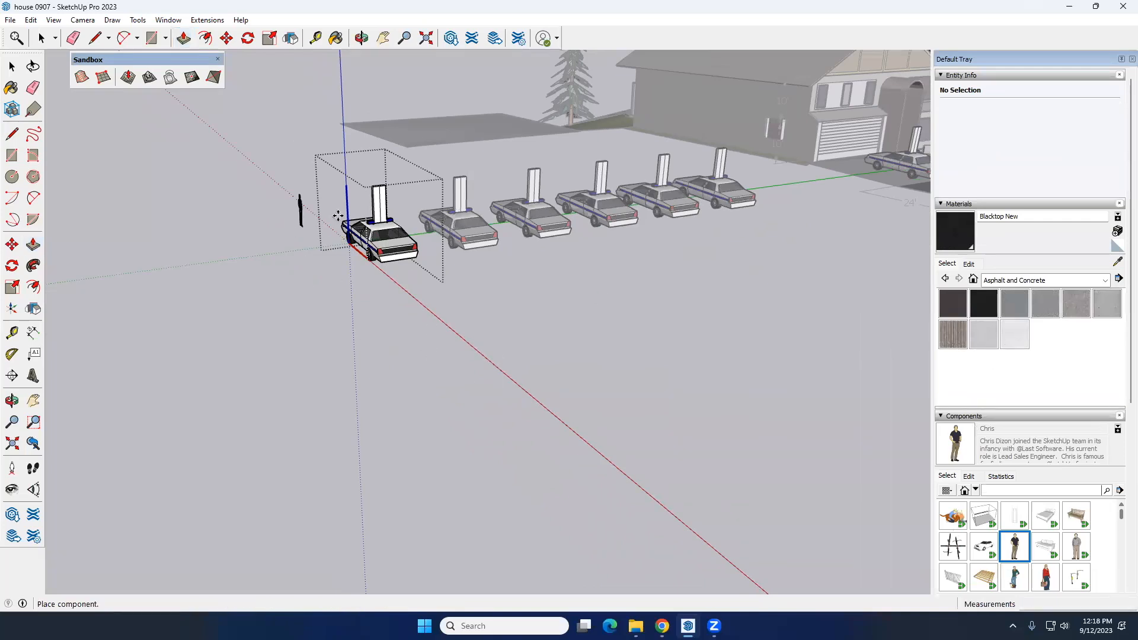
scroll(349, 251, "up", 2)
left_click(349, 251)
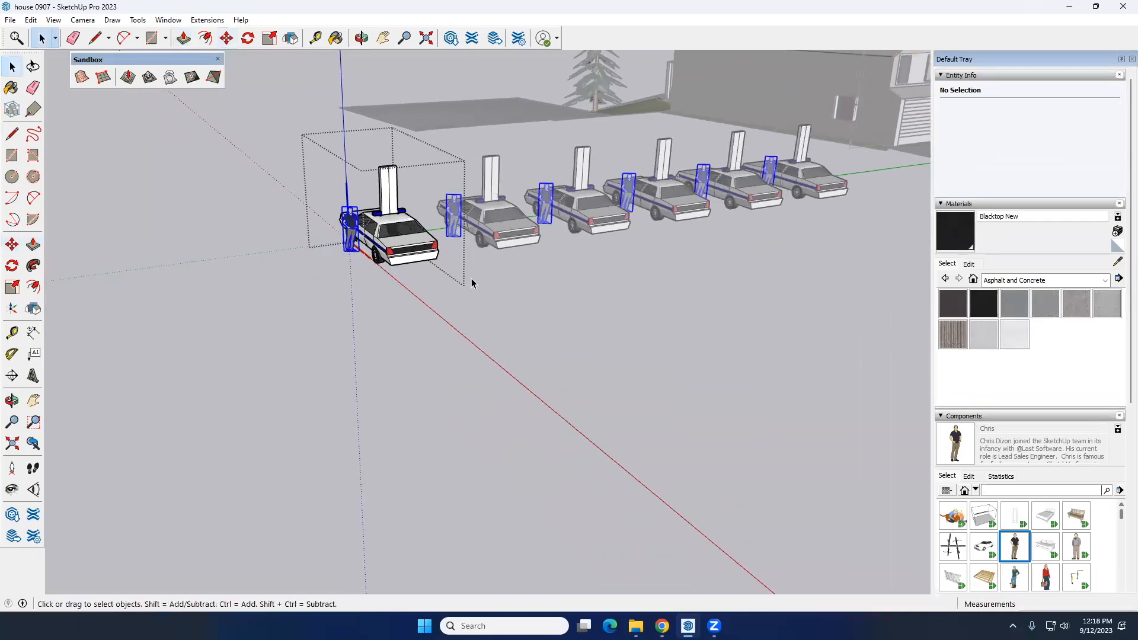
left_click(528, 306)
Examine how the added figure and raised light bar appear on all police cars in the row and in the driveway
middle_click_drag(616, 207, 521, 191)
scroll(411, 227, "down", 2)
middle_click_drag(411, 226, 546, 240)
scroll(348, 211, "up", 3)
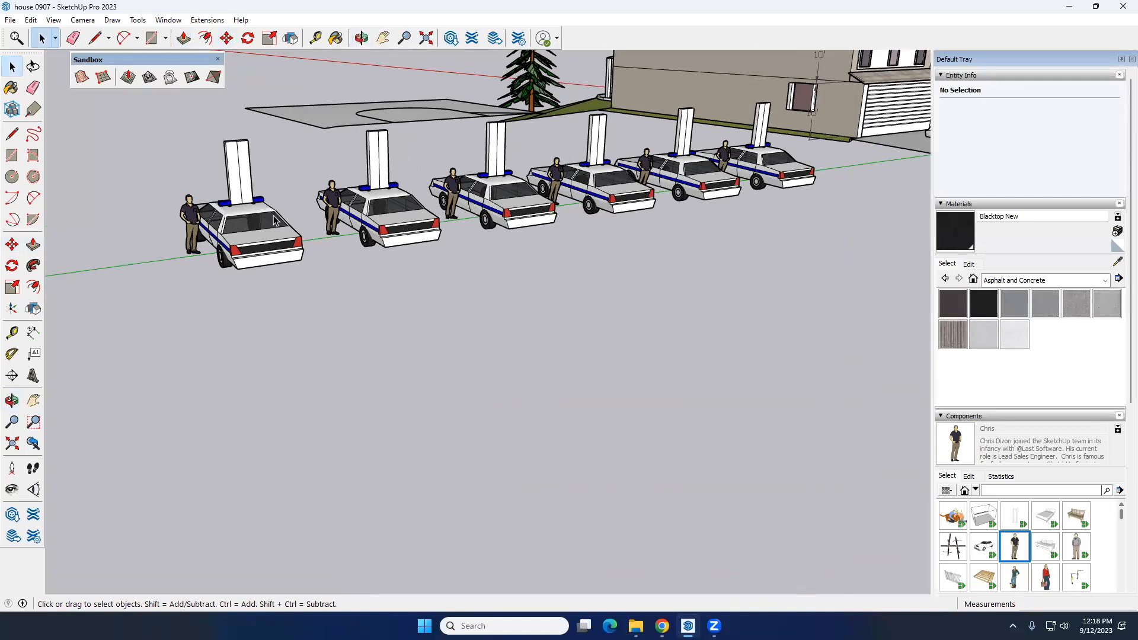
double_click(236, 226)
left_click(351, 362)
left_click(248, 214)
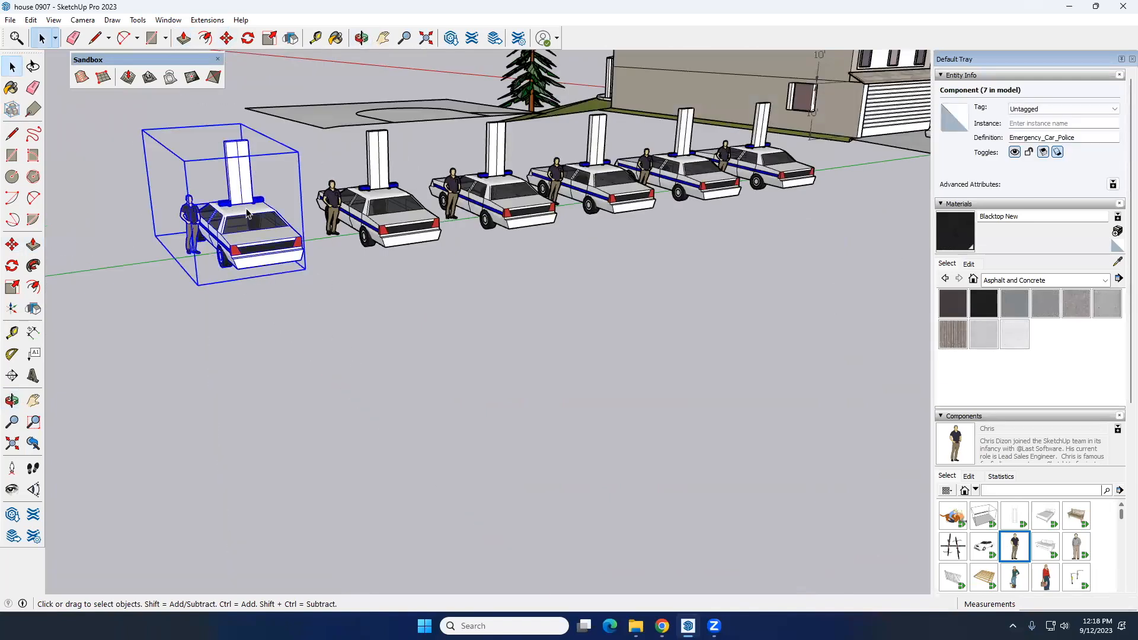
scroll(246, 209, "down", 3)
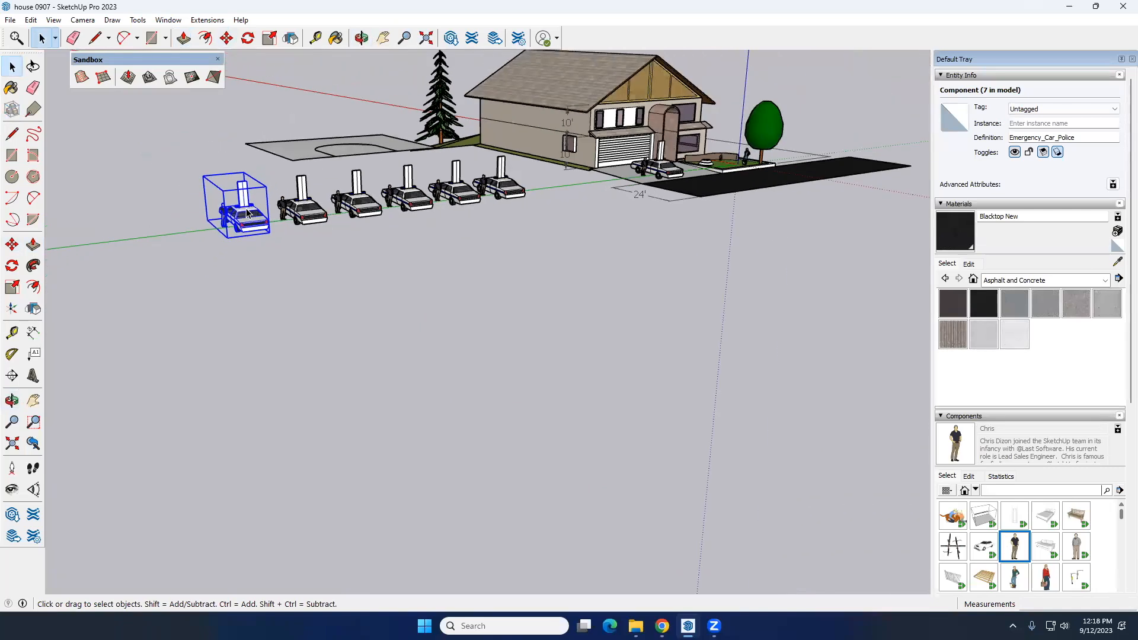
scroll(367, 211, "up", 1)
middle_click_drag(399, 209, 442, 195)
scroll(262, 197, "up", 1)
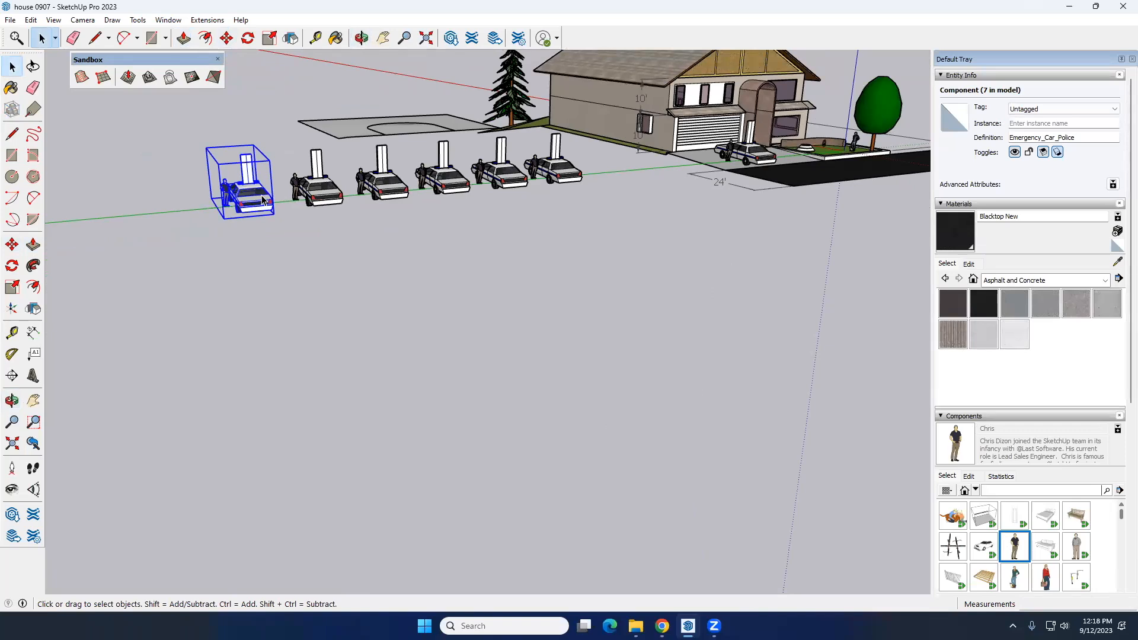
Draw a rectangle about 10' 1" by 2' 8" on the ground beside the farthest police car and push/pull it up into a box
left_click(12, 155)
scroll(260, 237, "up", 2)
left_click(235, 232)
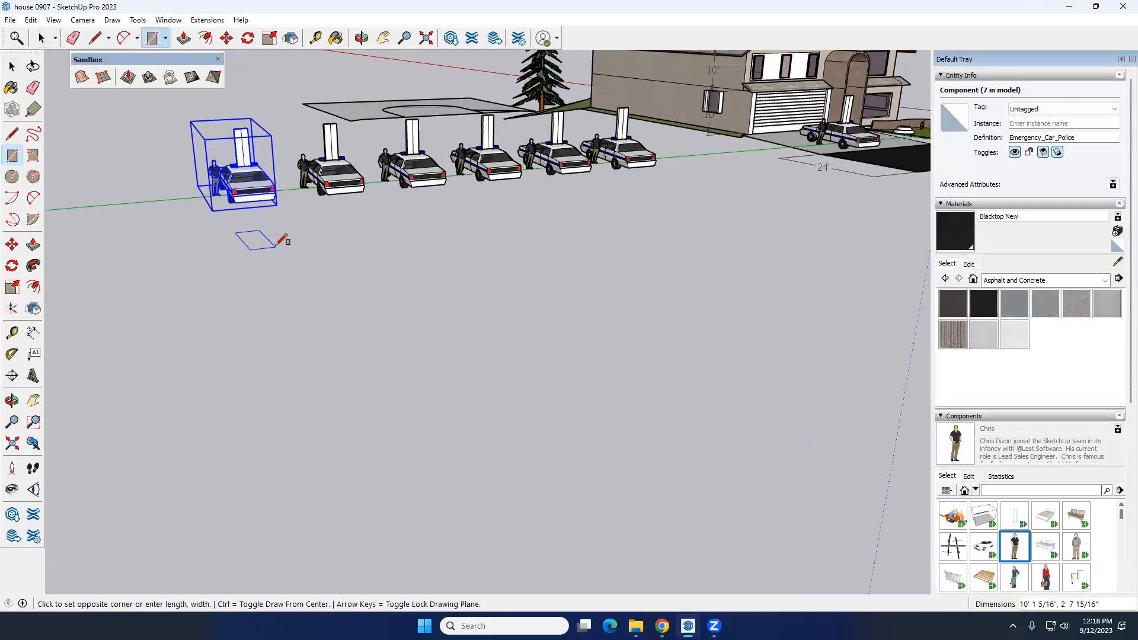
left_click(279, 244)
key("p")
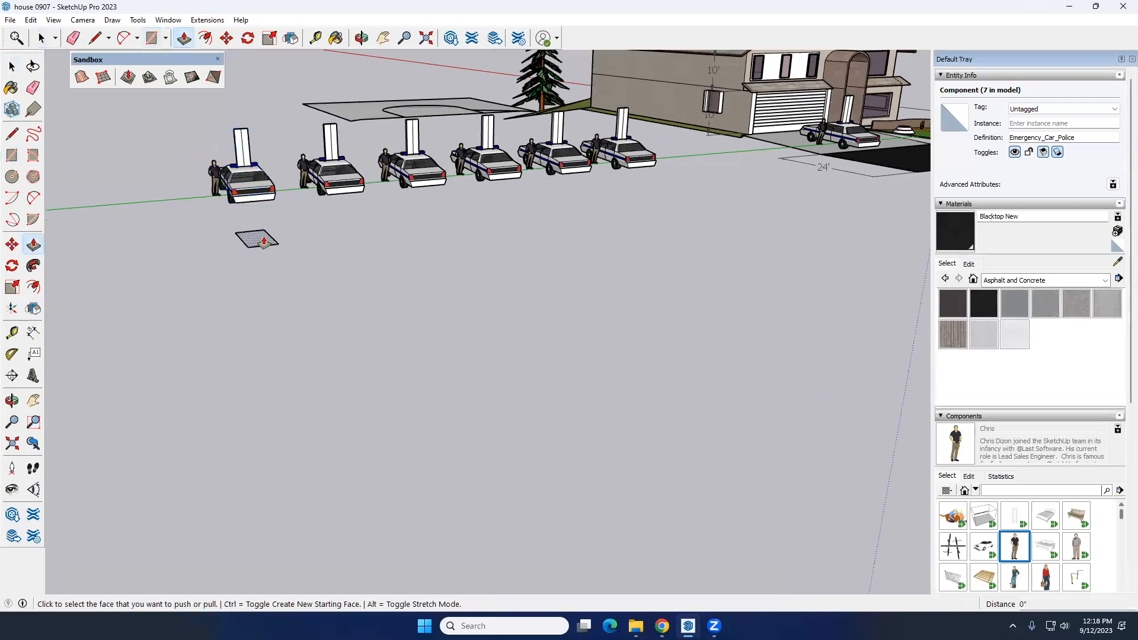
left_click(267, 239)
left_click(300, 209)
Select the whole box and make it a component with the definition name MY_TREE
key("space")
scroll(297, 216, "down", 3)
middle_click_drag(297, 216, 350, 219)
scroll(443, 211, "up", 3)
triple_click(443, 213)
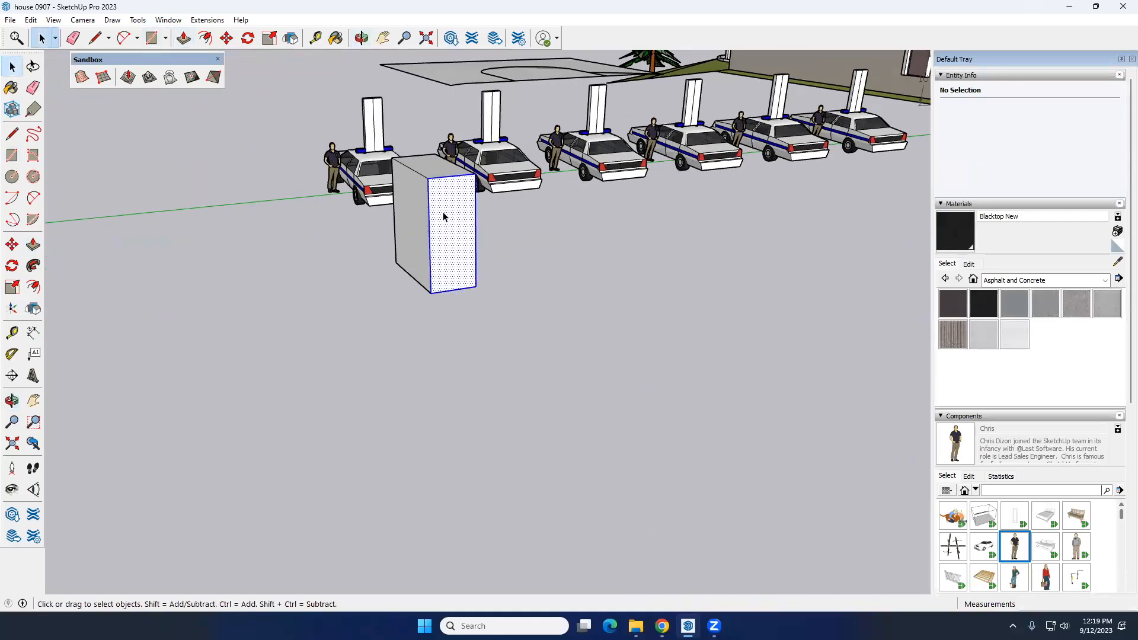
scroll(392, 247, "down", 5)
middle_click_drag(118, 283, 449, 257)
scroll(382, 270, "up", 2)
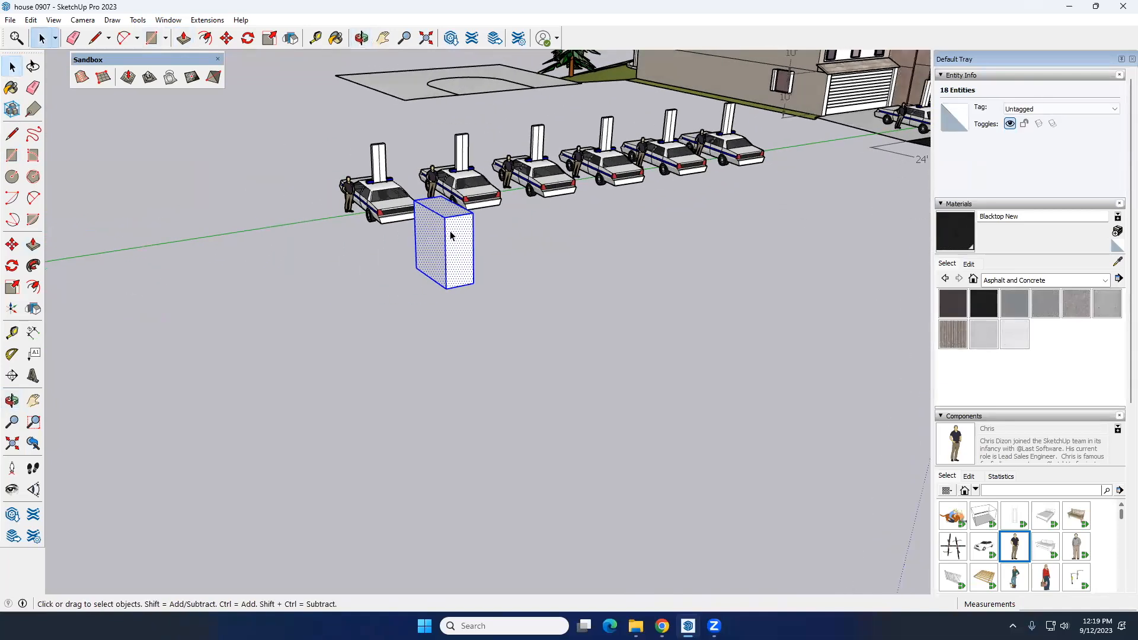
right_click(451, 234)
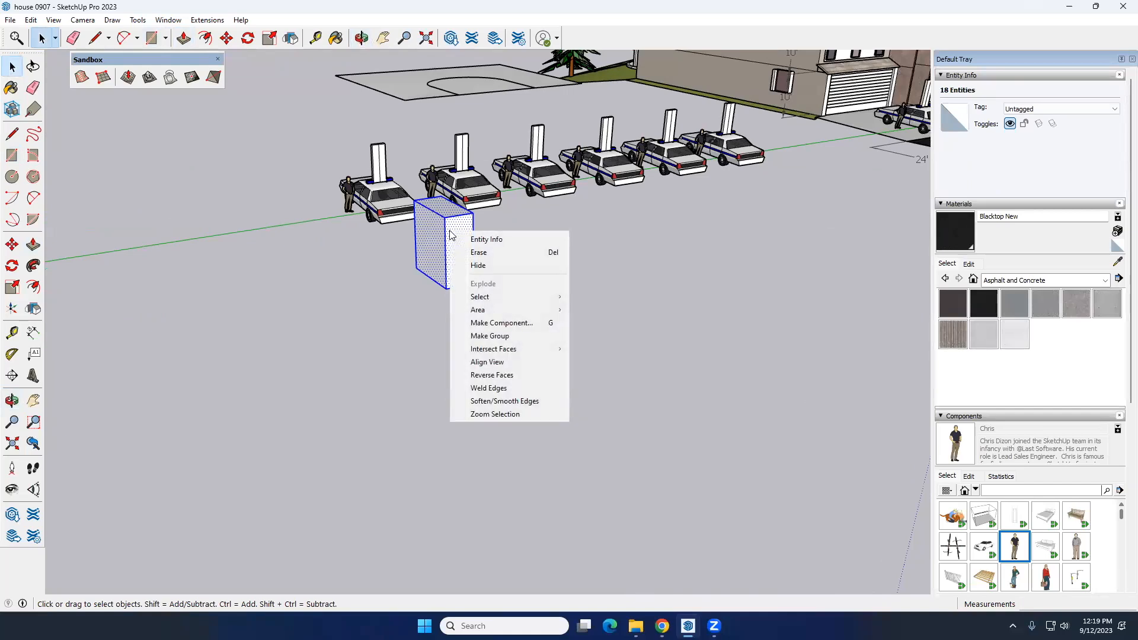
left_click(504, 324)
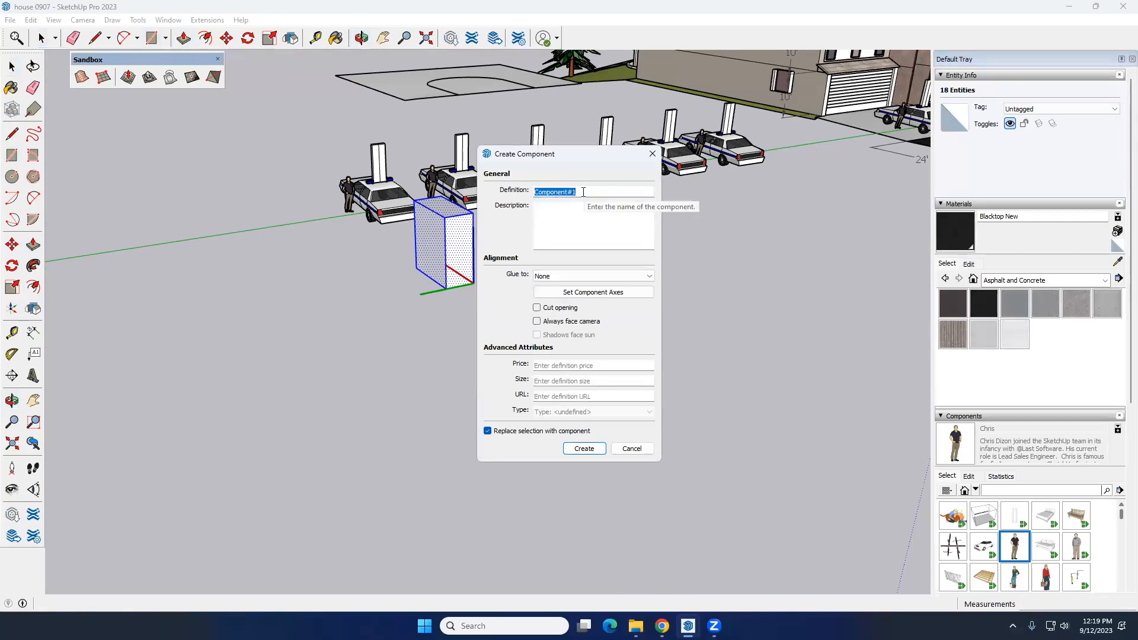
type("MY_TREE")
left_click(597, 453)
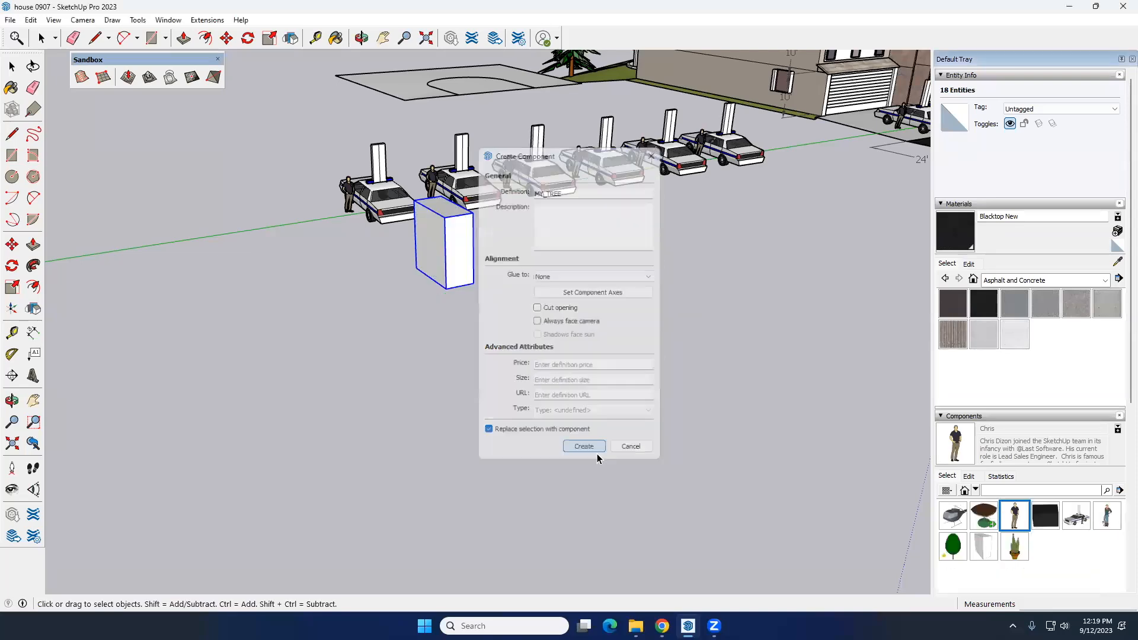
Copy the MY_TREE box about 10' 5" towards the house along the green axis and array it into five evenly spaced copies
left_click(475, 236)
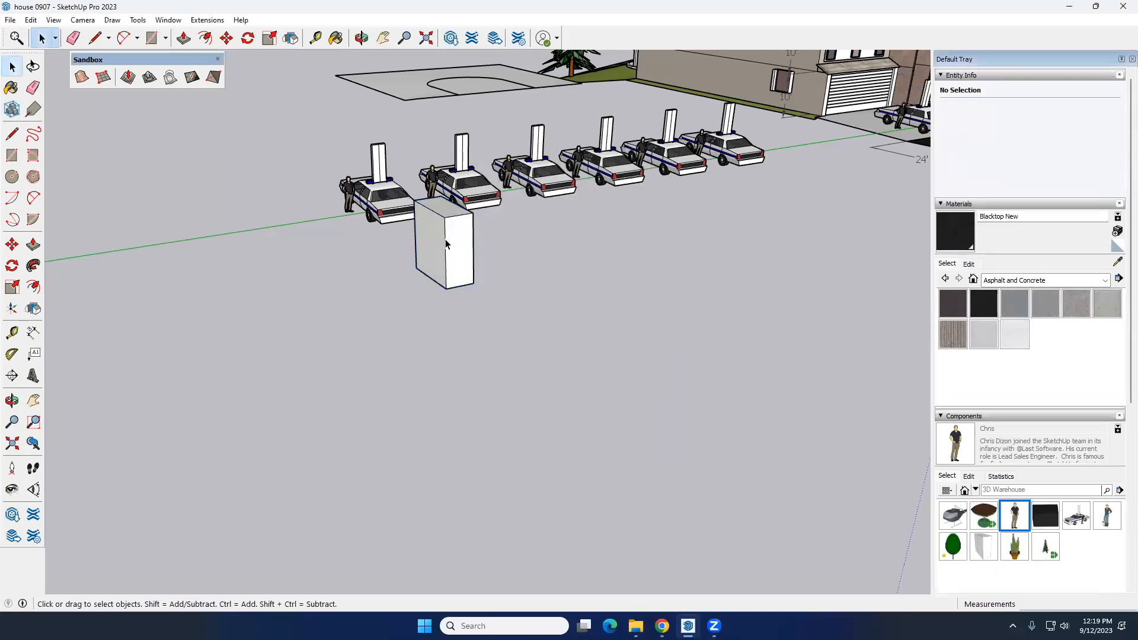
left_click(456, 241)
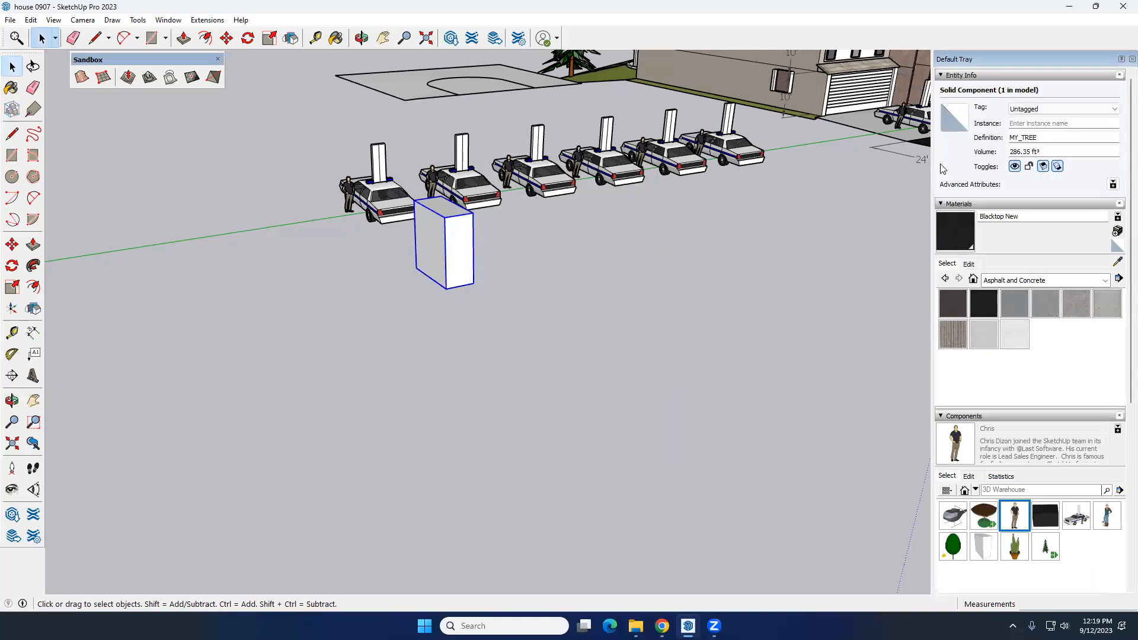
middle_click_drag(632, 325, 531, 320)
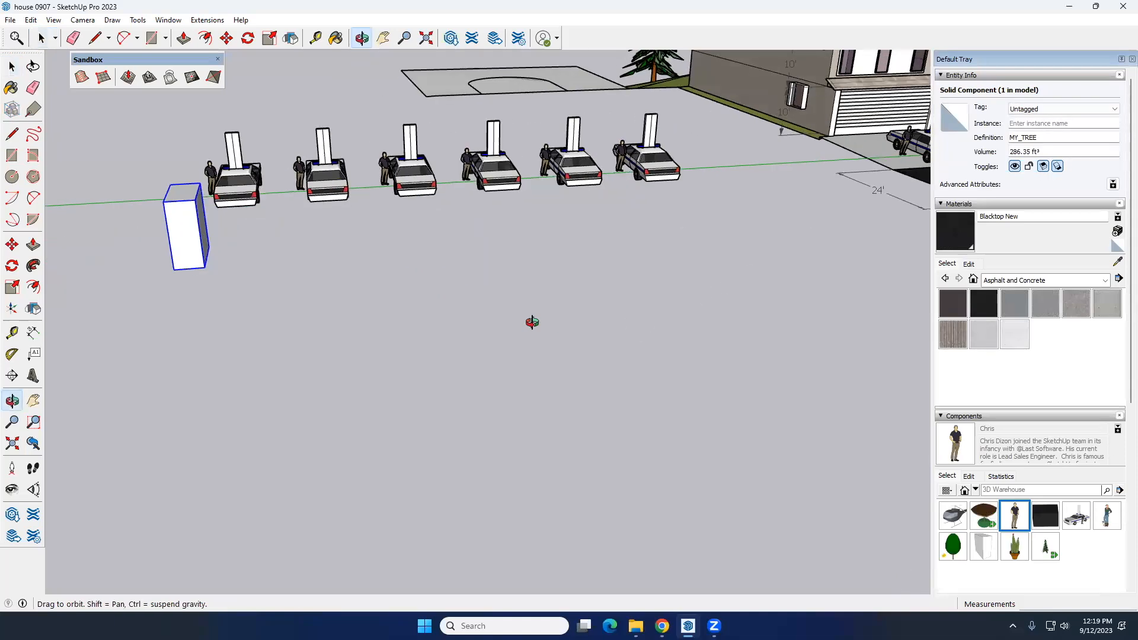
left_click(185, 227)
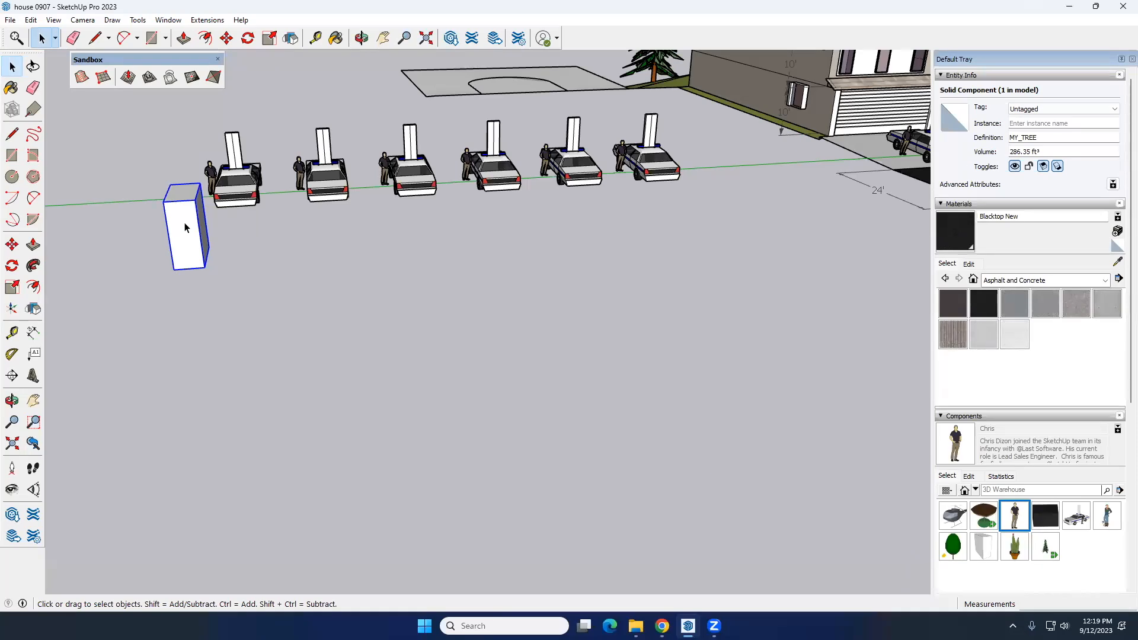
key("m")
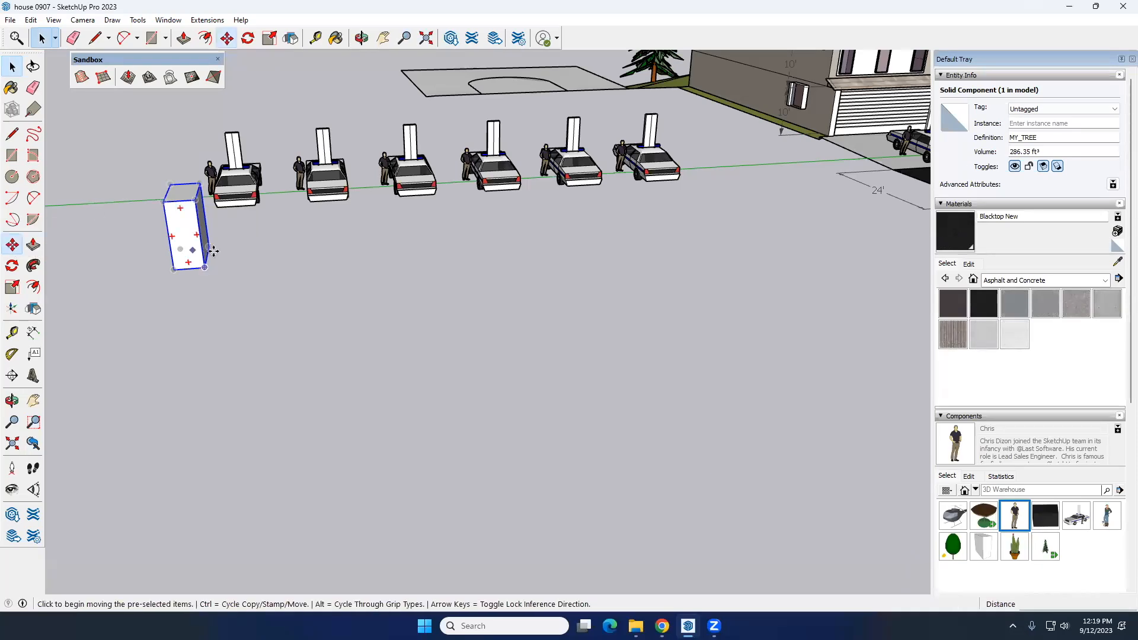
left_click(207, 267)
key("ctrl")
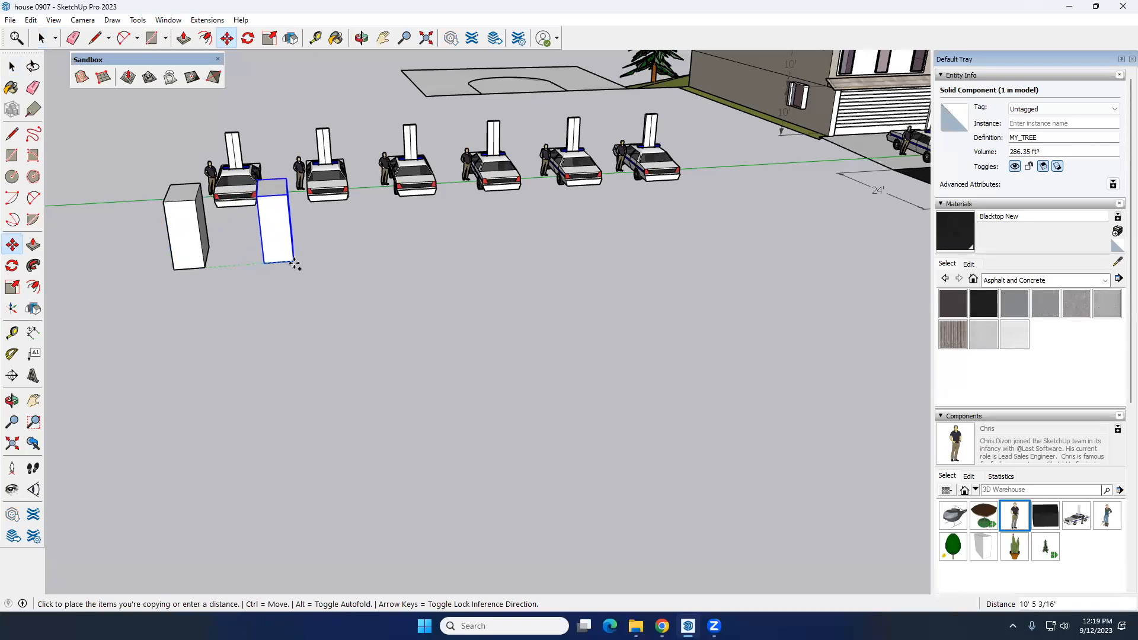
left_click(295, 261)
type("x")
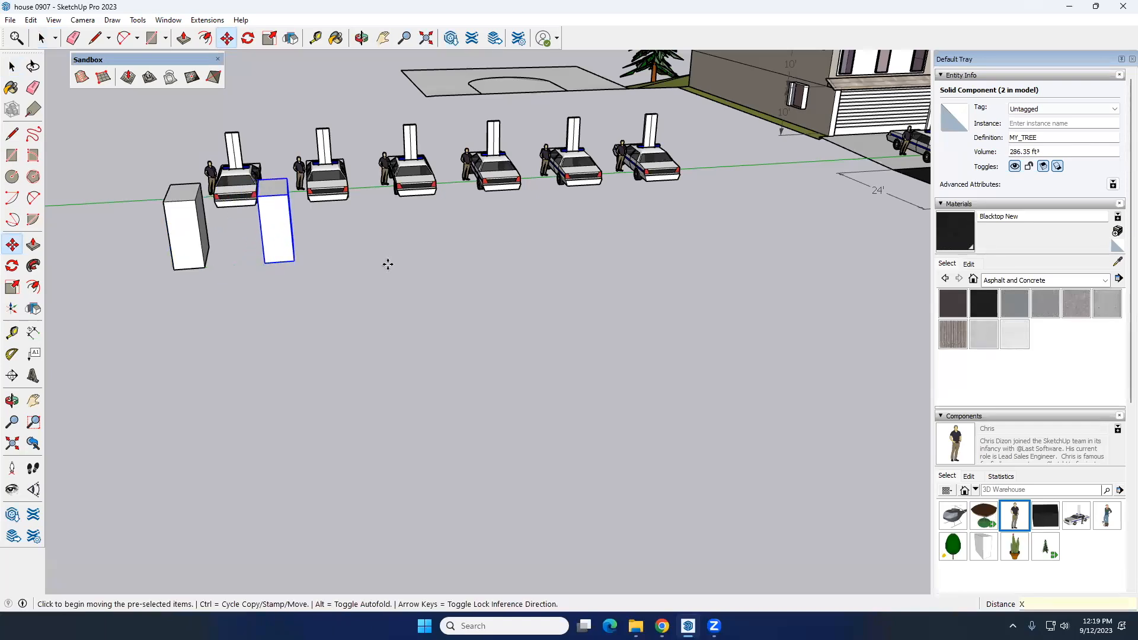
key("Return")
Open the MY_TREE box farthest from the house and push/pull its side faces to reduce it to a narrow upright post
key("space")
scroll(388, 265, "down", 3)
middle_click_drag(329, 273, 378, 240)
scroll(379, 242, "up", 2)
double_click(385, 276)
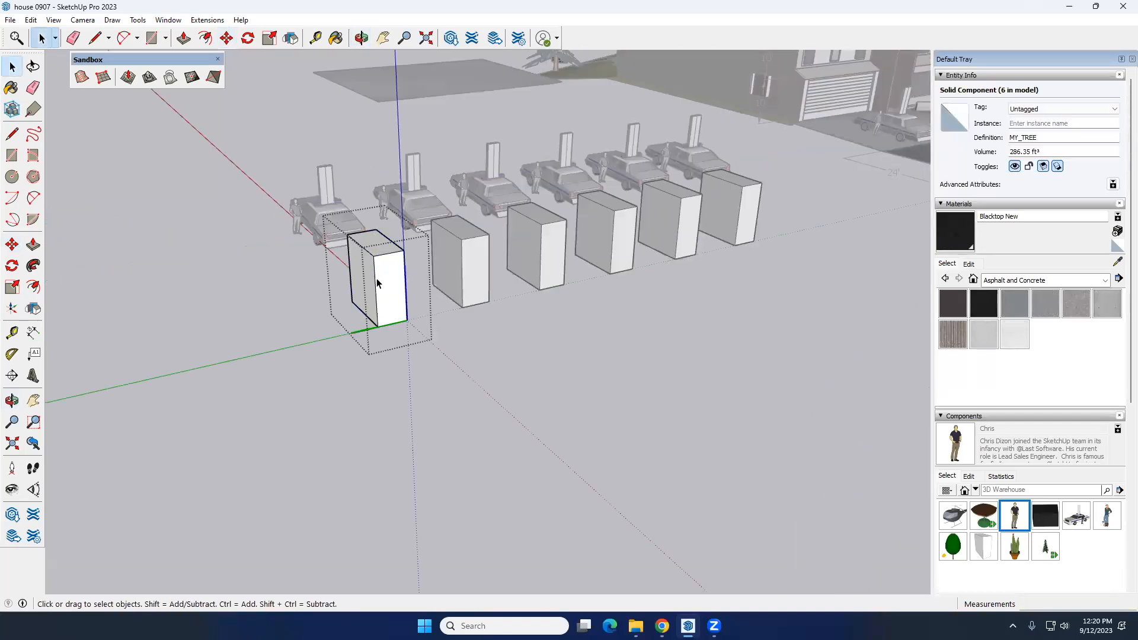
mouse_move(387, 279)
middle_mouse_down()
mouse_move(453, 300)
mouse_move(422, 262)
mouse_move(403, 268)
middle_mouse_up()
key("p")
left_click(472, 301)
left_click(438, 274)
left_click(403, 268)
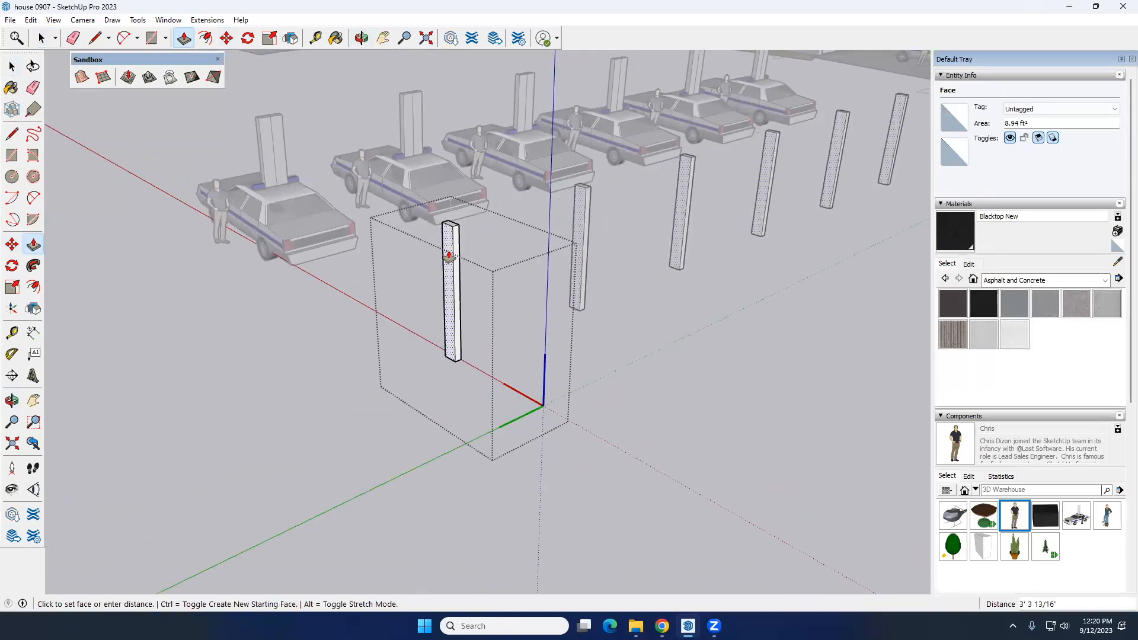
left_click(448, 256)
Push one side face of the narrow post about 6" further inward and exit the component
left_click(454, 252)
left_click(454, 253)
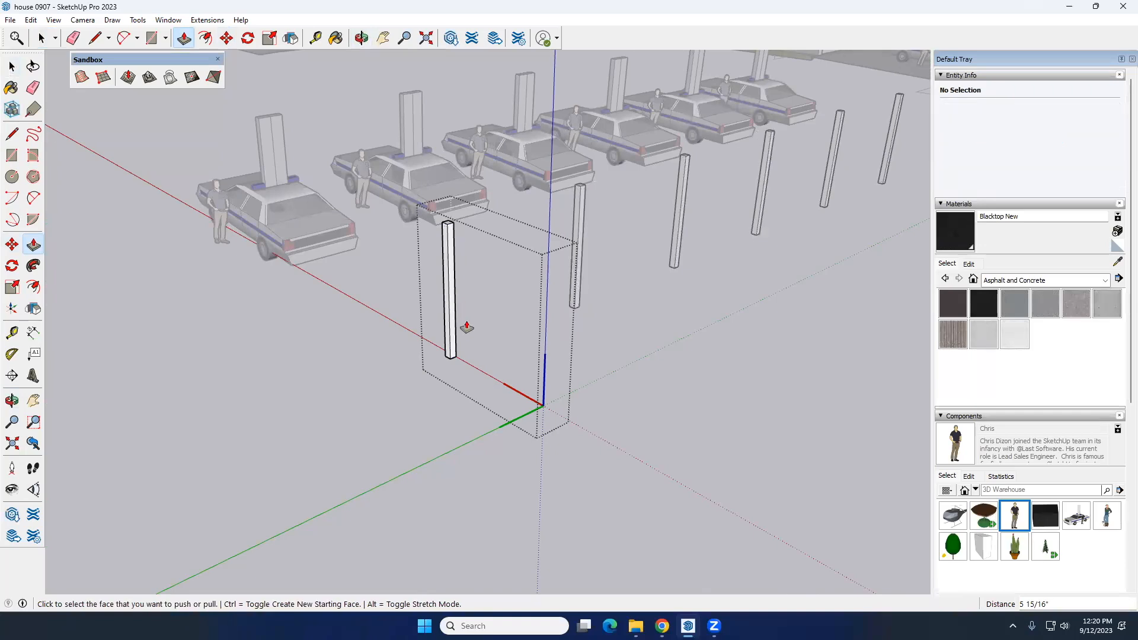
key("space")
scroll(475, 327, "down", 3)
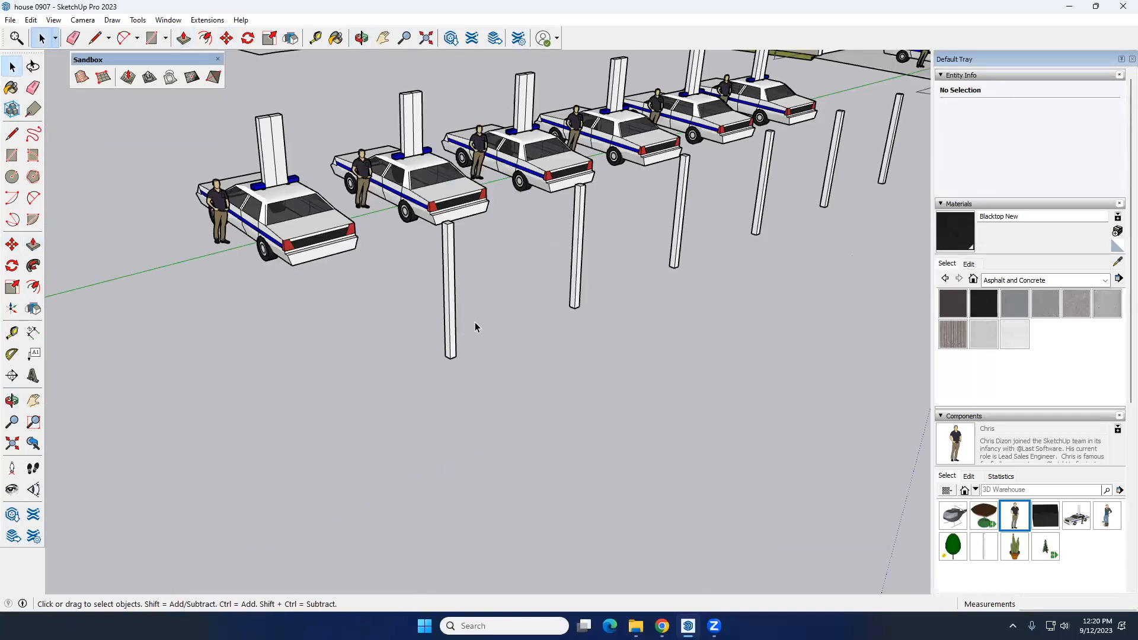
Reopen the MY_TREE post farthest from the house for editing
left_click(449, 287)
scroll(449, 287, "down", 3)
double_click(449, 287)
scroll(450, 286, "up", 3)
middle_click_drag(452, 285, 371, 286)
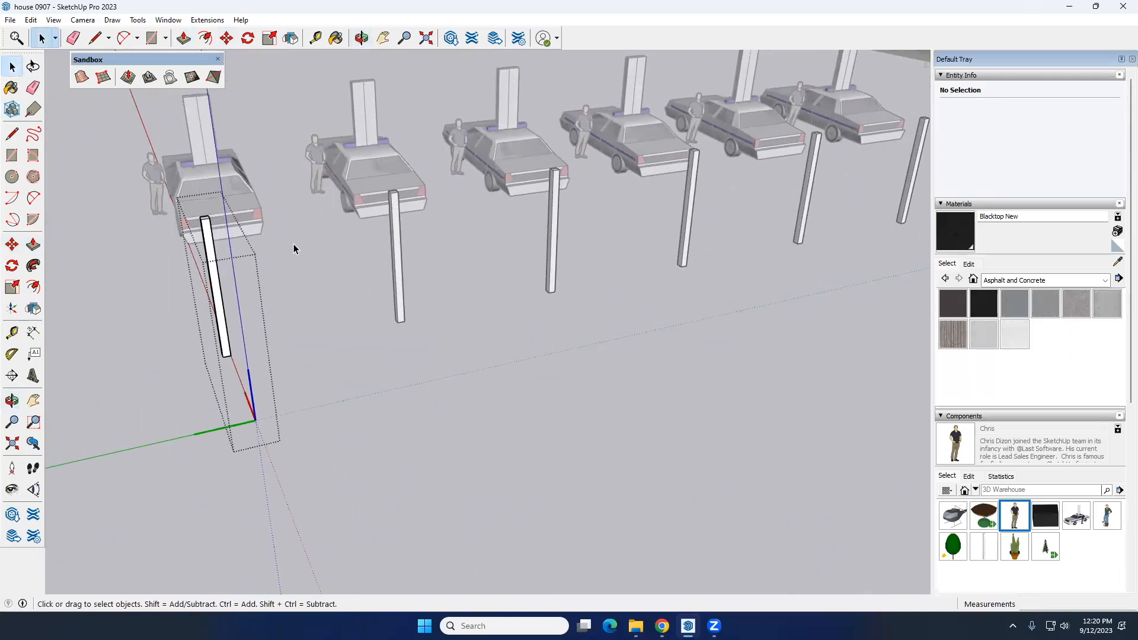
middle_click_drag(332, 237, 308, 213)
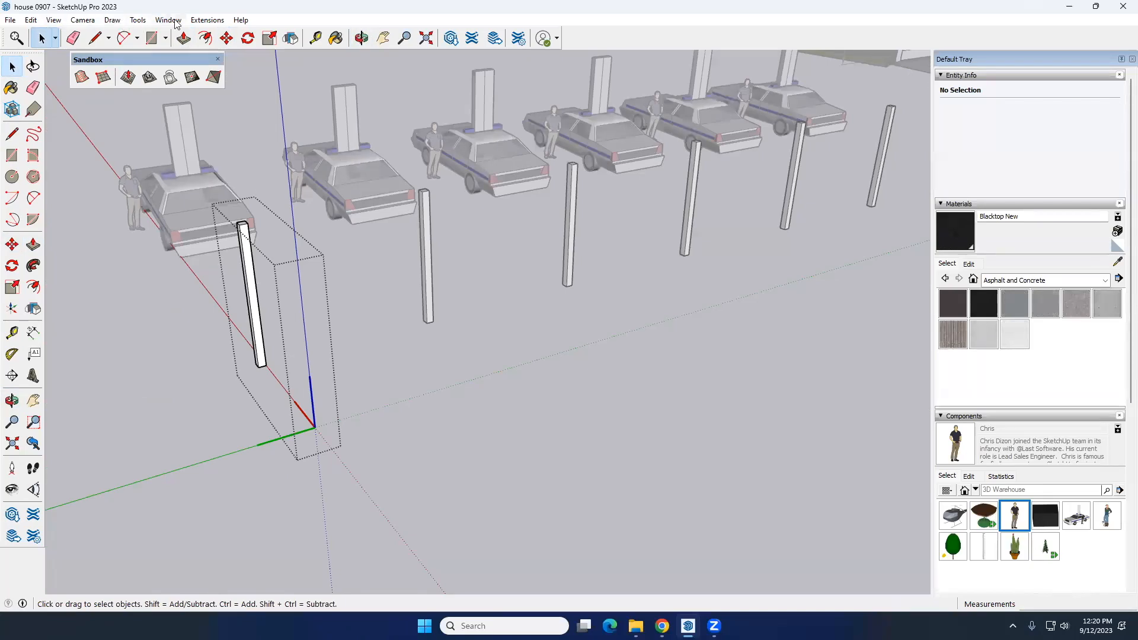
right_click(298, 23)
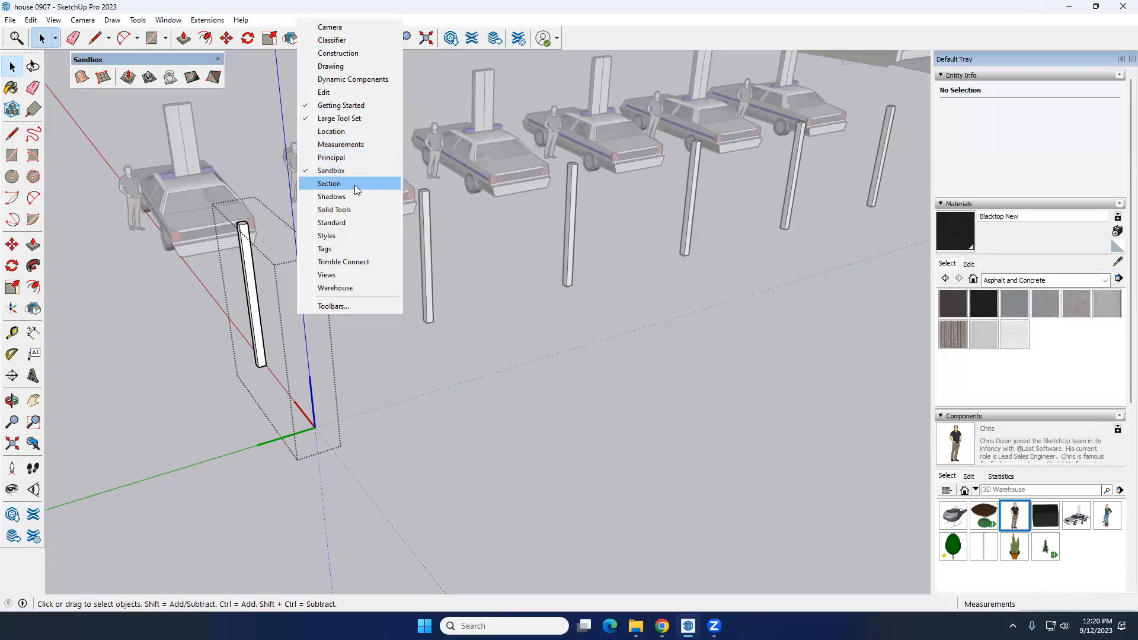
left_click(358, 210)
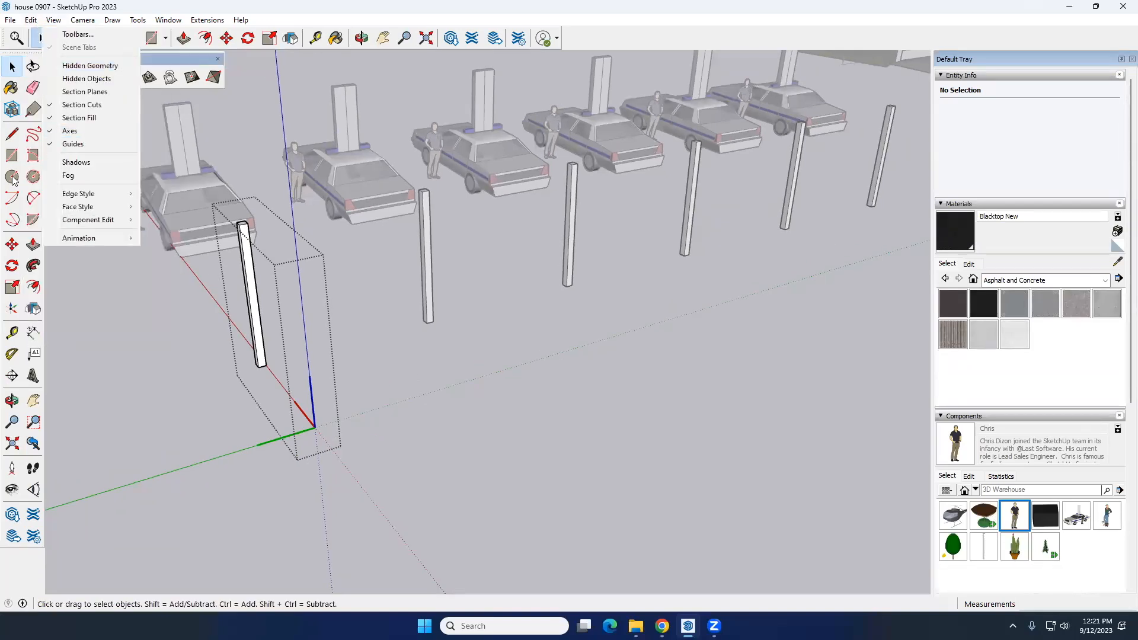
Draw a circle a little over 2' in radius centered on the top face of the MY_TREE post being edited
key("c")
middle_click_drag(240, 229, 233, 344)
scroll(239, 303, "up", 2)
scroll(237, 327, "up", 4)
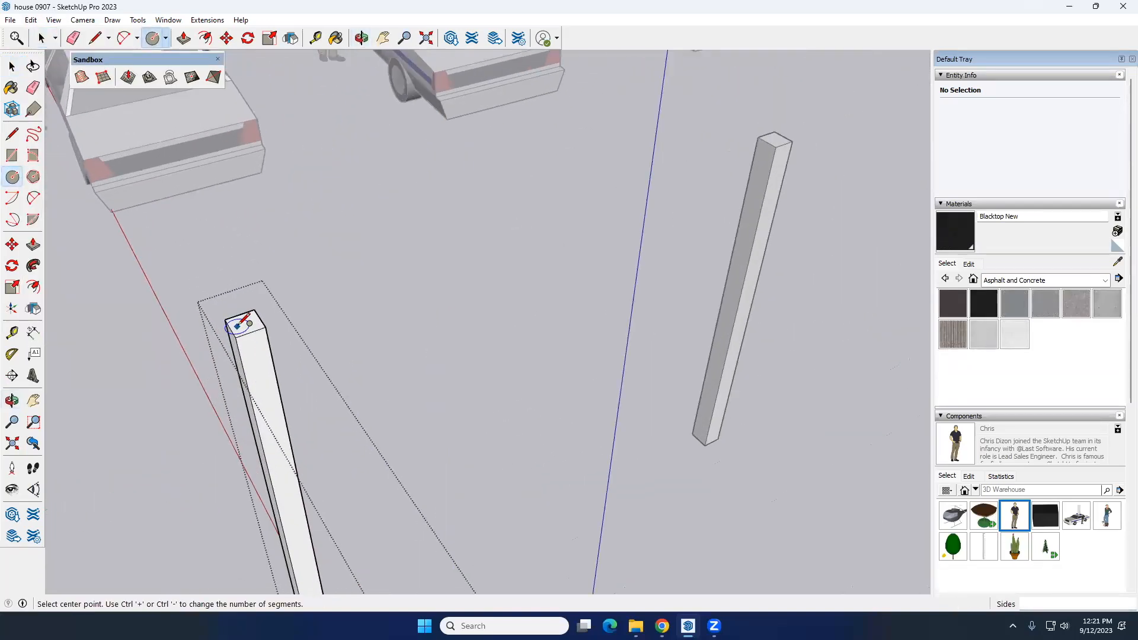
left_click(250, 325)
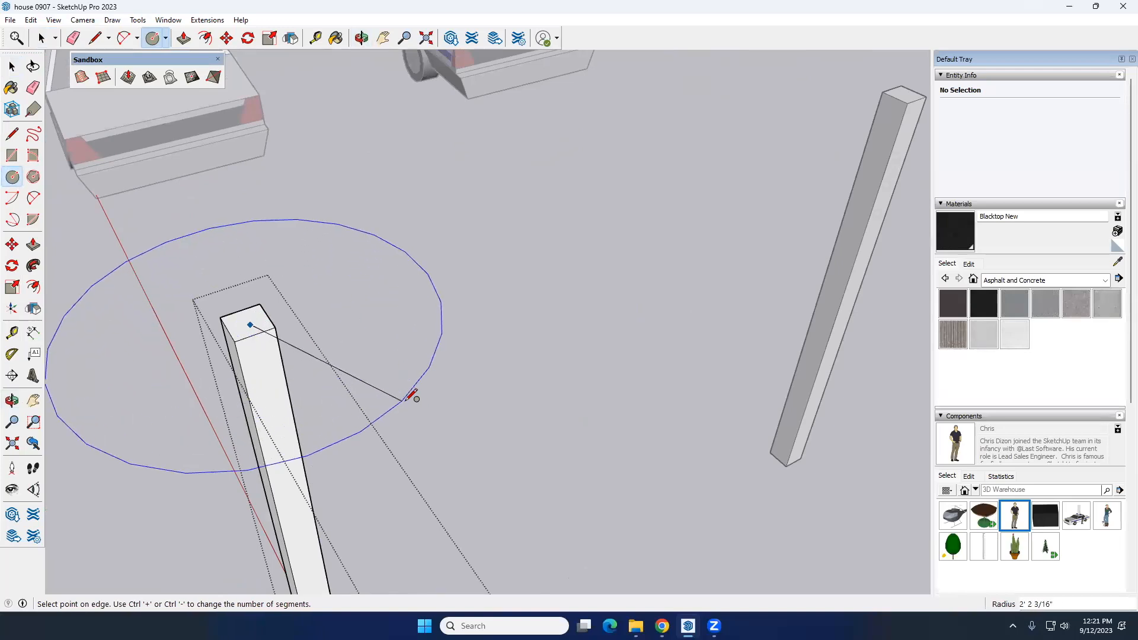
left_click(433, 401)
scroll(354, 338, "down", 3)
scroll(352, 337, "down", 3)
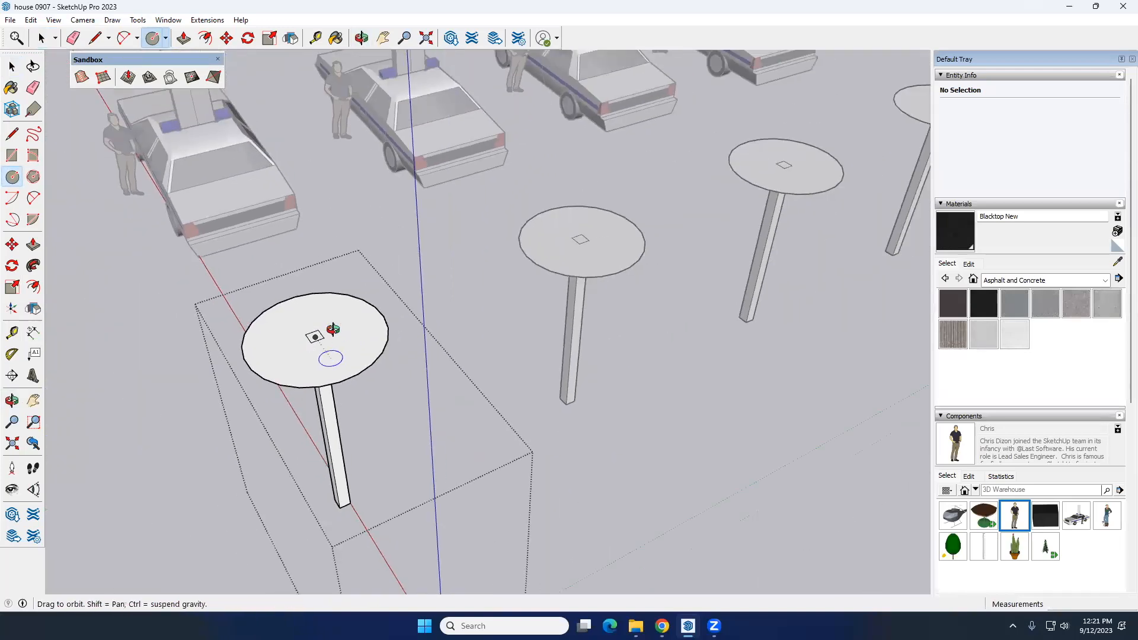
Push/pull the ring around the post's top upward a little over 6' to form the cylindrical tree crown
middle_click_drag(326, 331, 327, 292)
key("p")
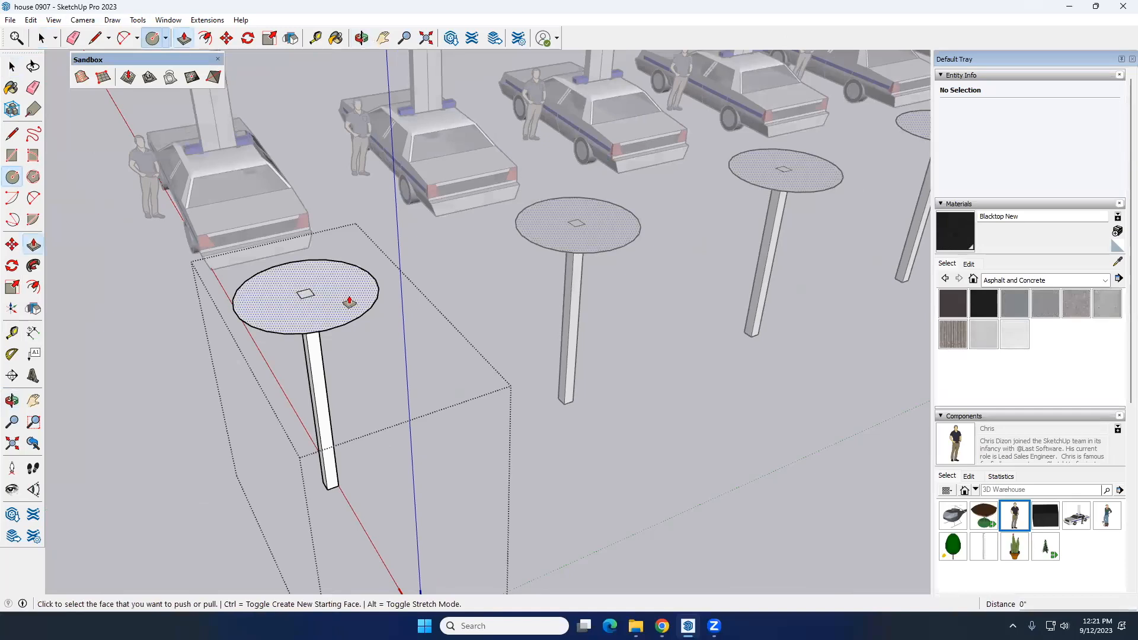
left_click(339, 293)
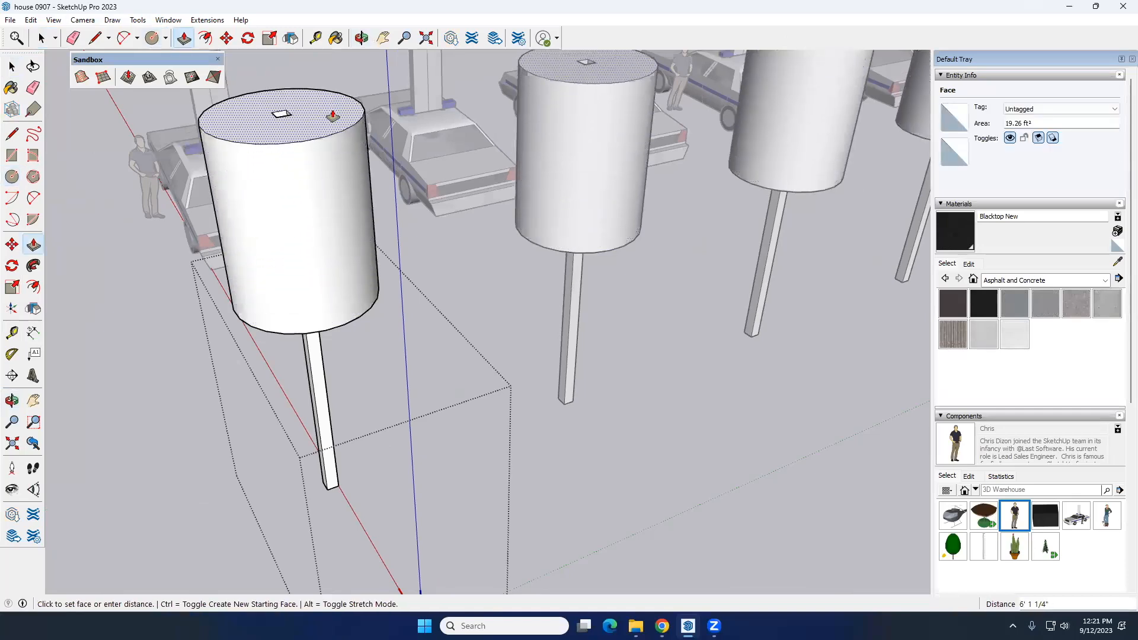
left_click(329, 103)
key("space")
scroll(350, 266, "down", 4)
middle_click_drag(353, 268, 373, 247)
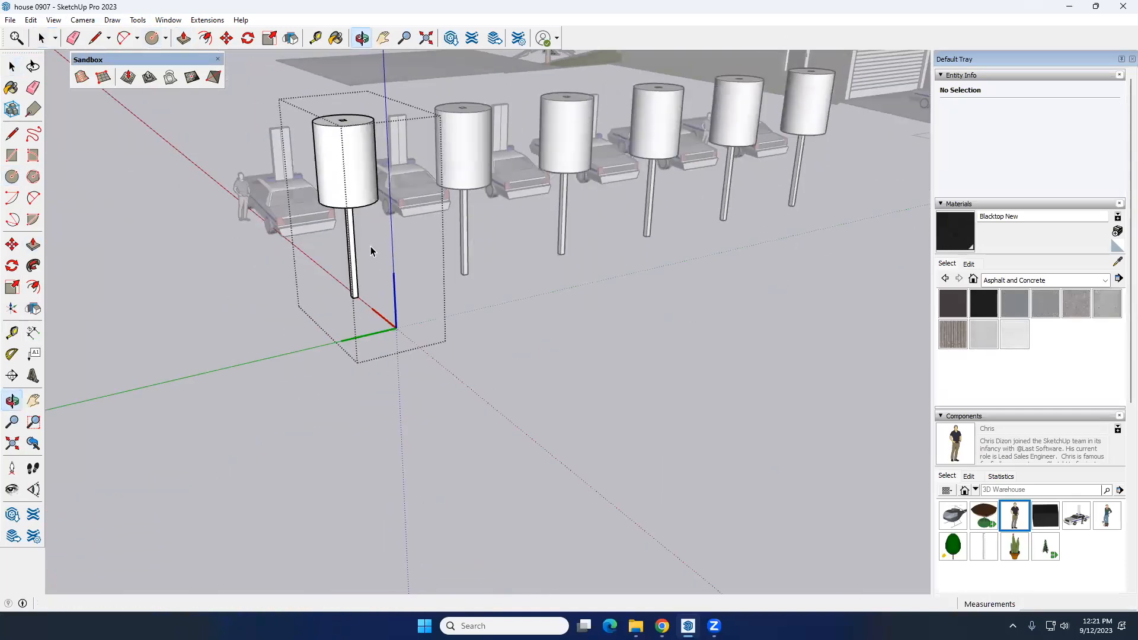
Paint the cylindrical crown green with Color G05 from the Colors collection and exit the MY_TREE component
scroll(361, 214, "up", 4)
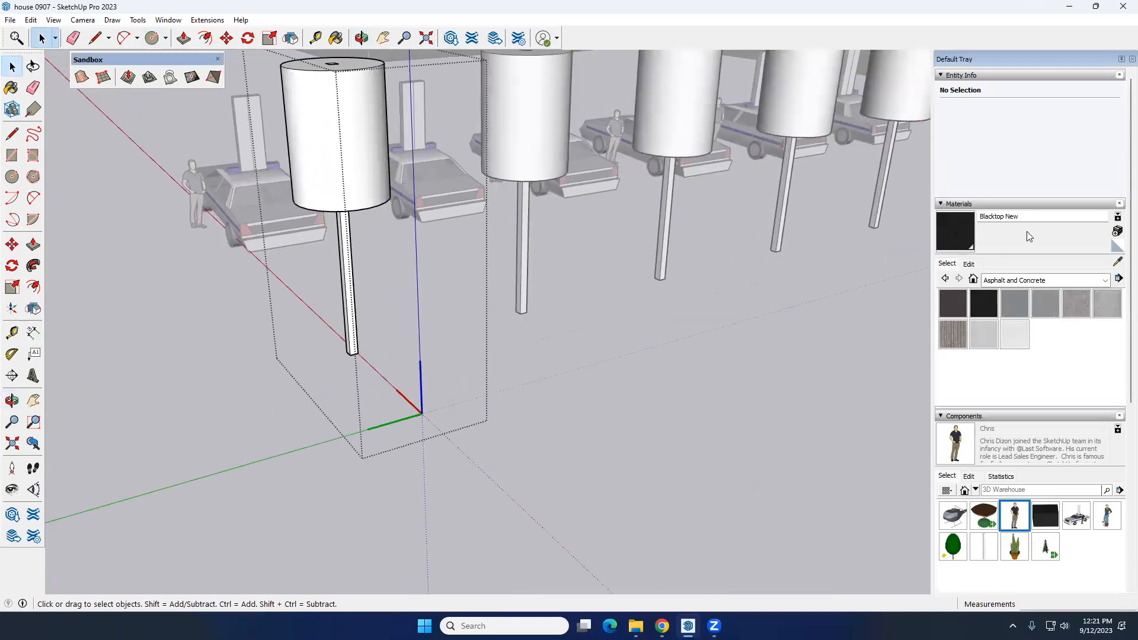
left_click(1067, 280)
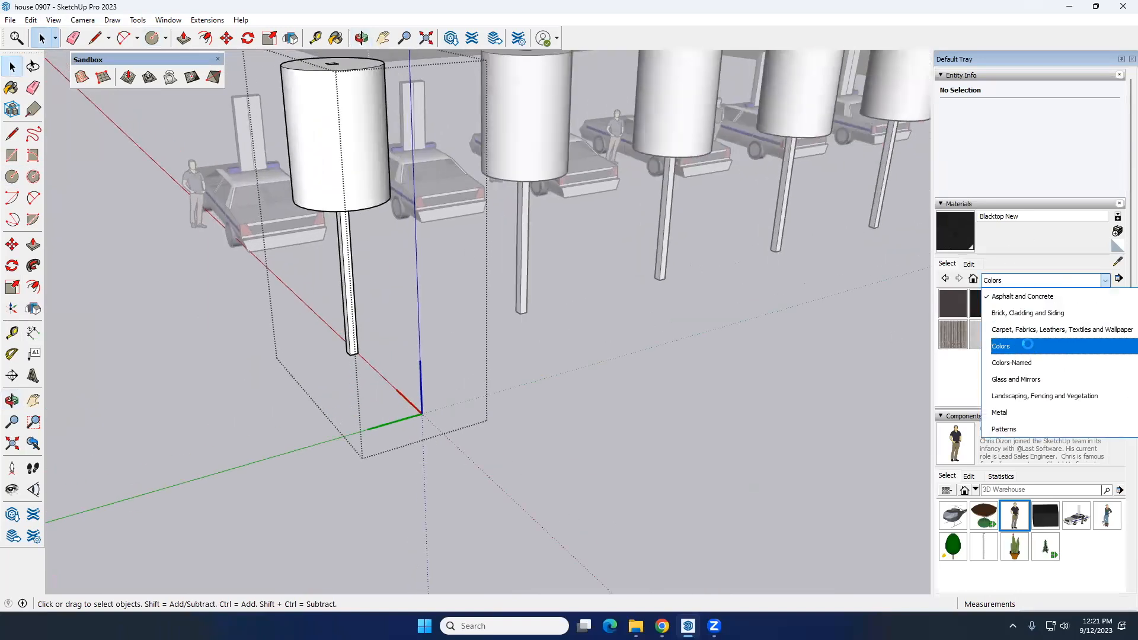
left_click(1029, 346)
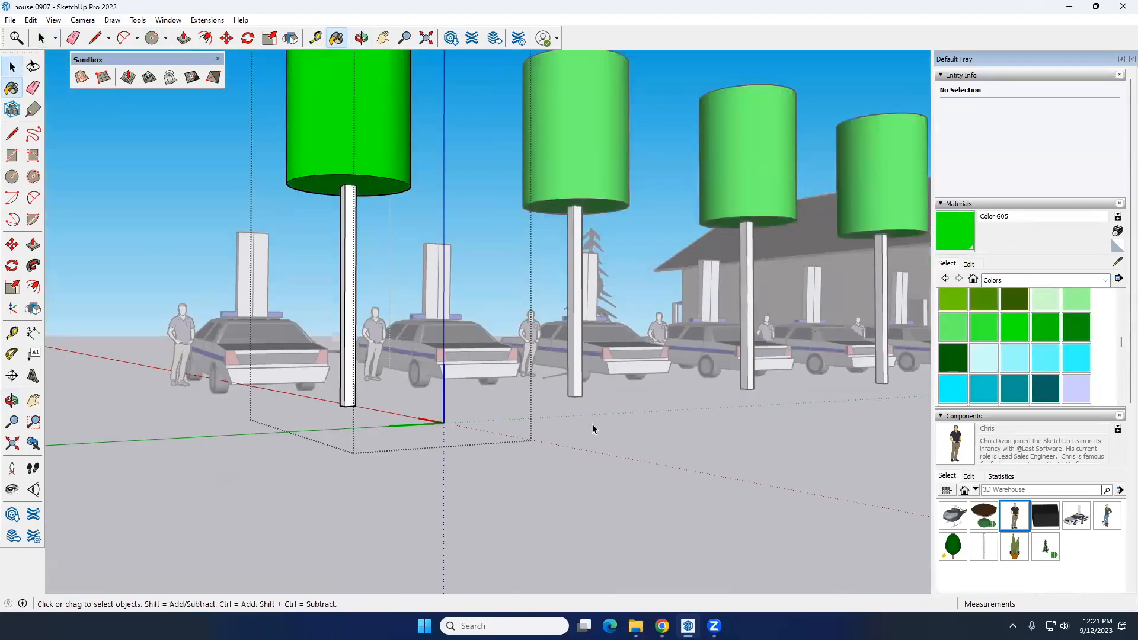
Examine the row of MY_TREE copies beside the police cars and house from several angles and distances
scroll(592, 419, "down", 8)
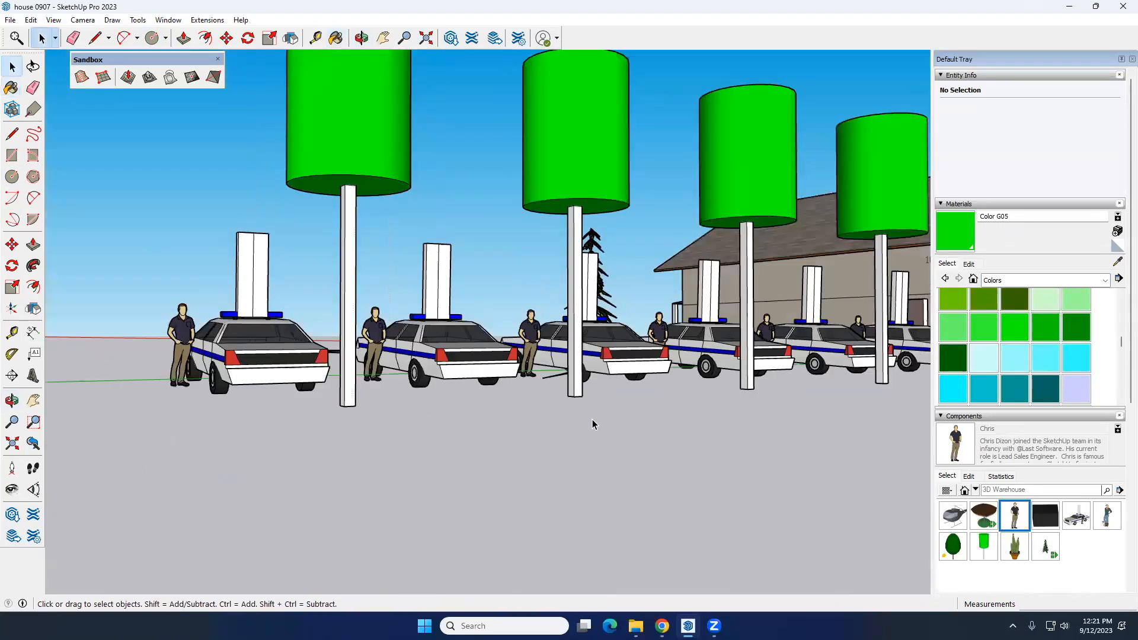
middle_click_drag(592, 418, 398, 424)
scroll(398, 425, "up", 5)
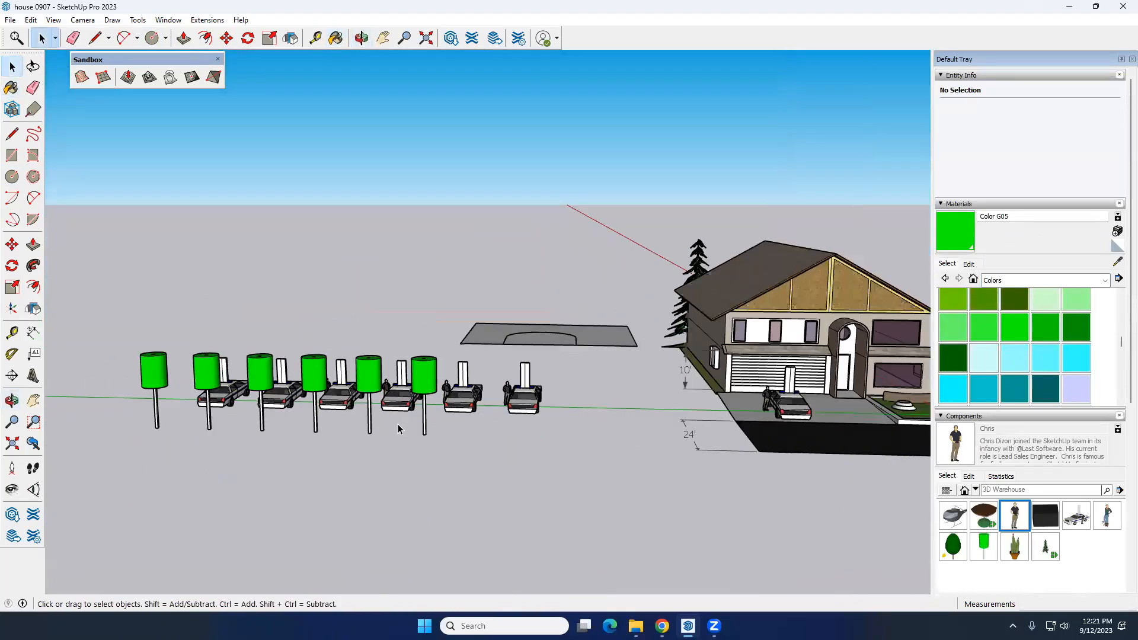
middle_click_drag(305, 431, 360, 425)
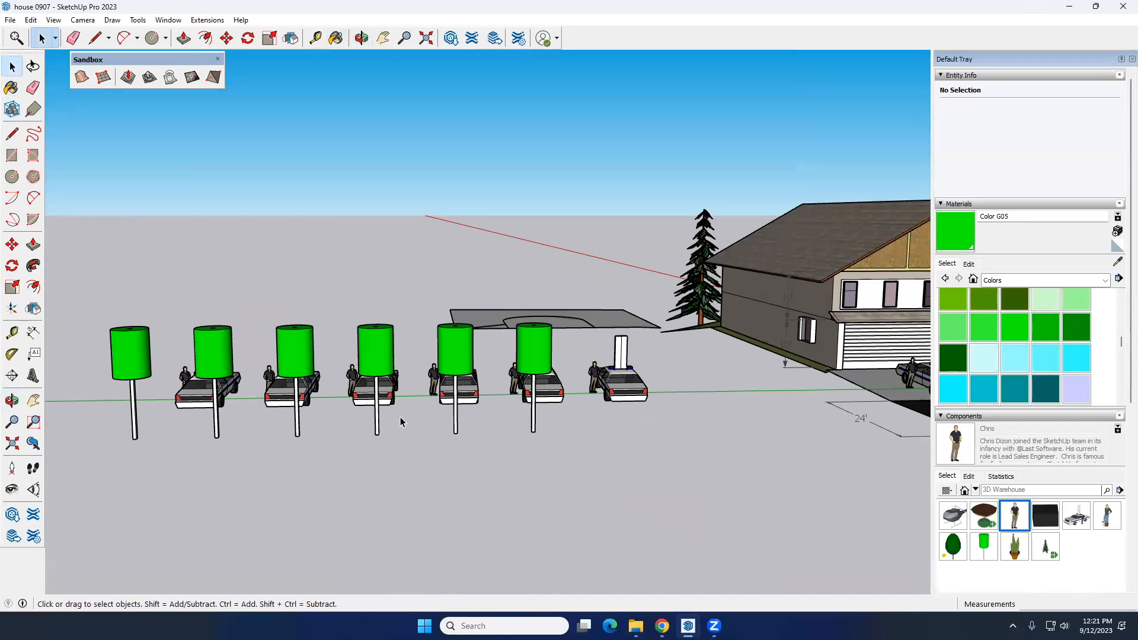
scroll(400, 417, "down", 4)
middle_click_drag(508, 429, 372, 437)
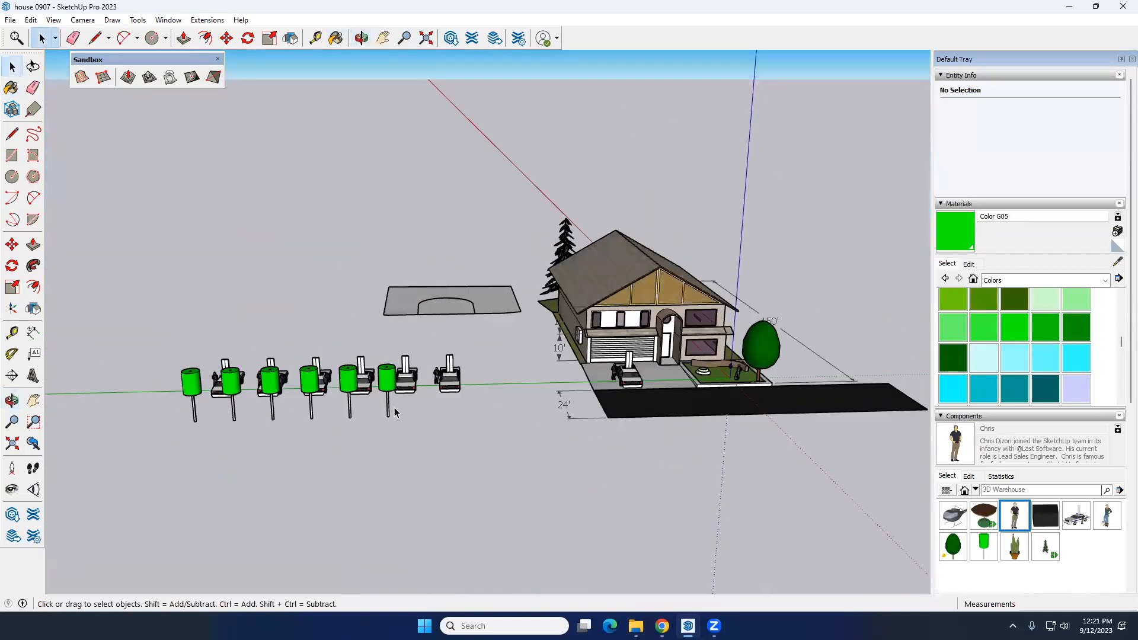
scroll(400, 376, "up", 3)
left_click(400, 376)
middle_click_drag(382, 406, 386, 447)
left_click_drag(478, 446, 350, 415)
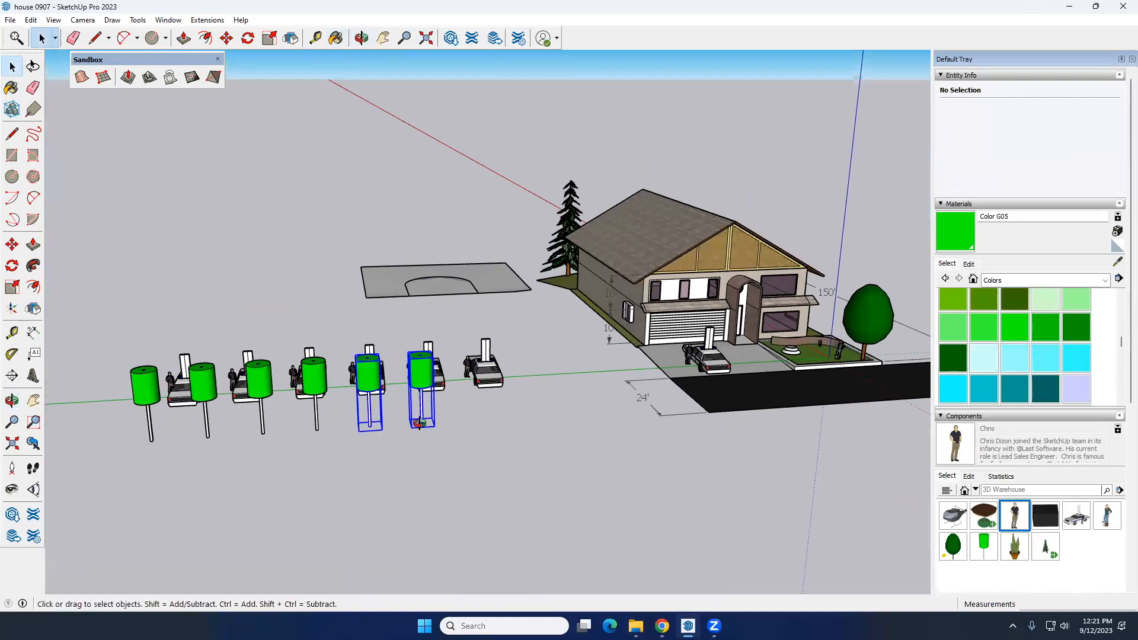
middle_click_drag(419, 423, 422, 425)
left_click(422, 425)
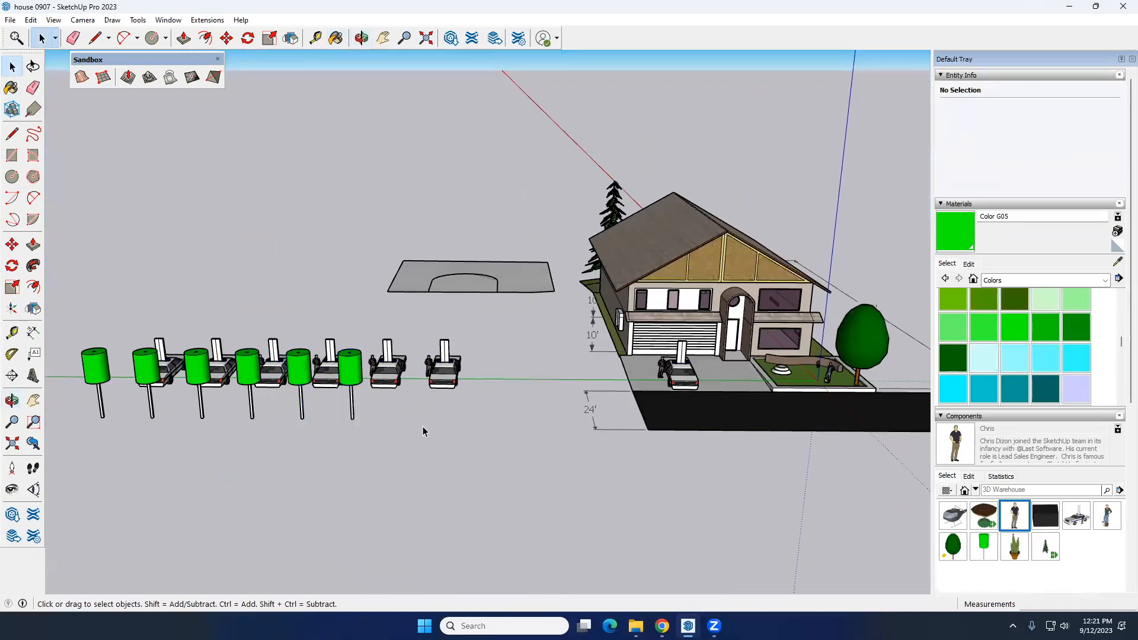
scroll(424, 425, "down", 5)
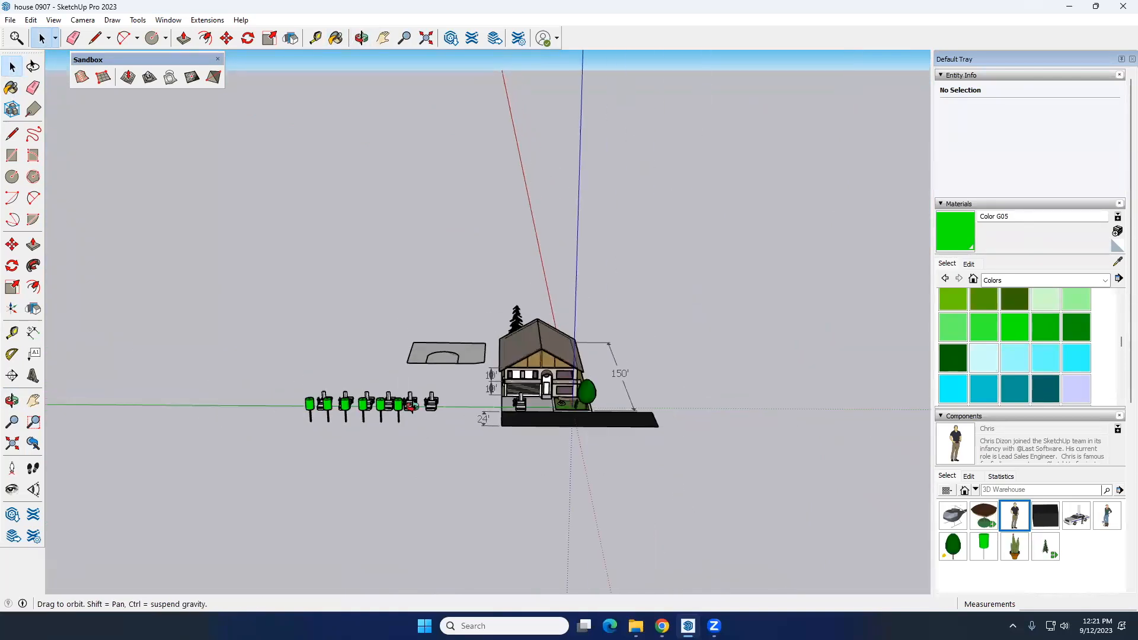
middle_click_drag(424, 426, 369, 401)
scroll(372, 406, "up", 3)
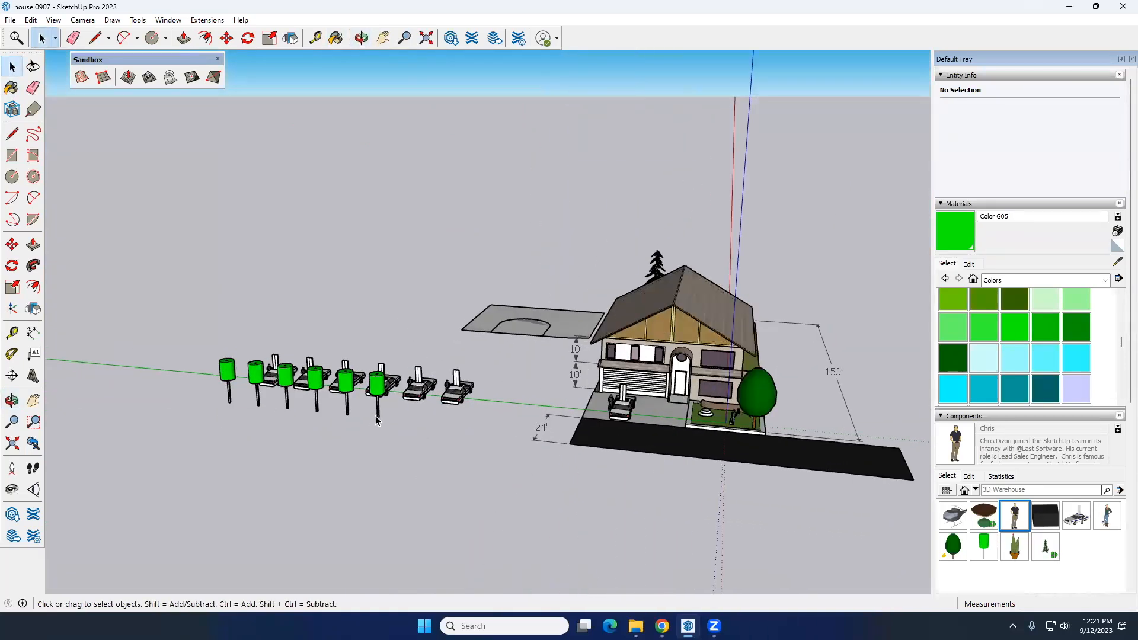
scroll(376, 417, "down", 4)
mouse_move(376, 417)
middle_mouse_down()
mouse_move(358, 392)
mouse_move(367, 406)
middle_mouse_up()
scroll(358, 392, "up", 4)
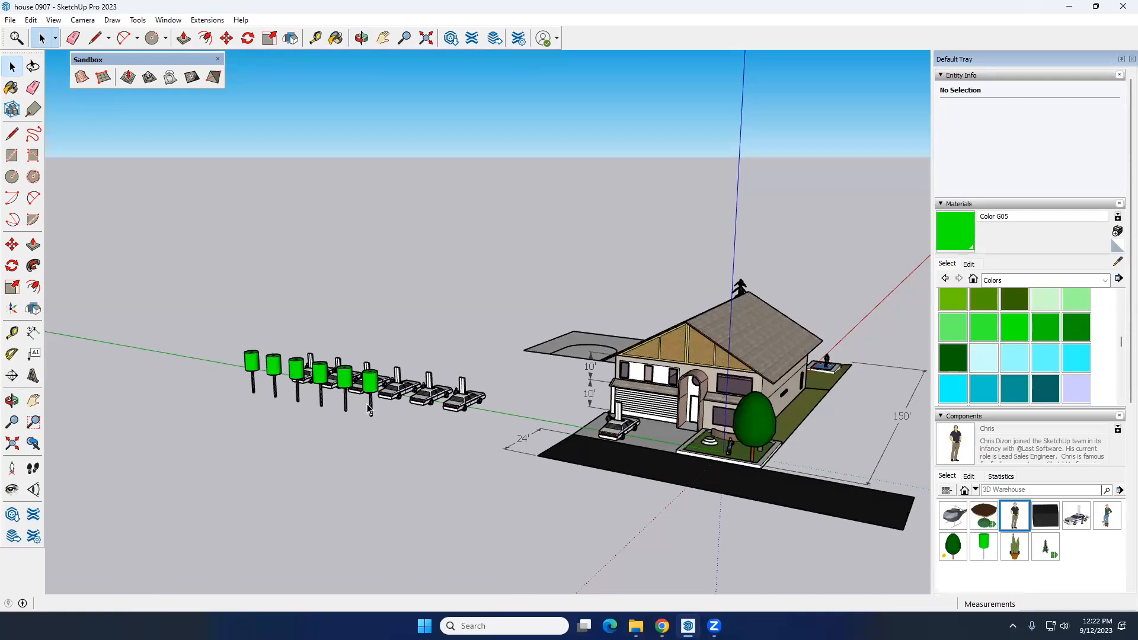
Select the flat grey rectangle with the arch outline lying beside the house and delete it
middle_click_drag(368, 409, 432, 358)
scroll(432, 357, "up", 5)
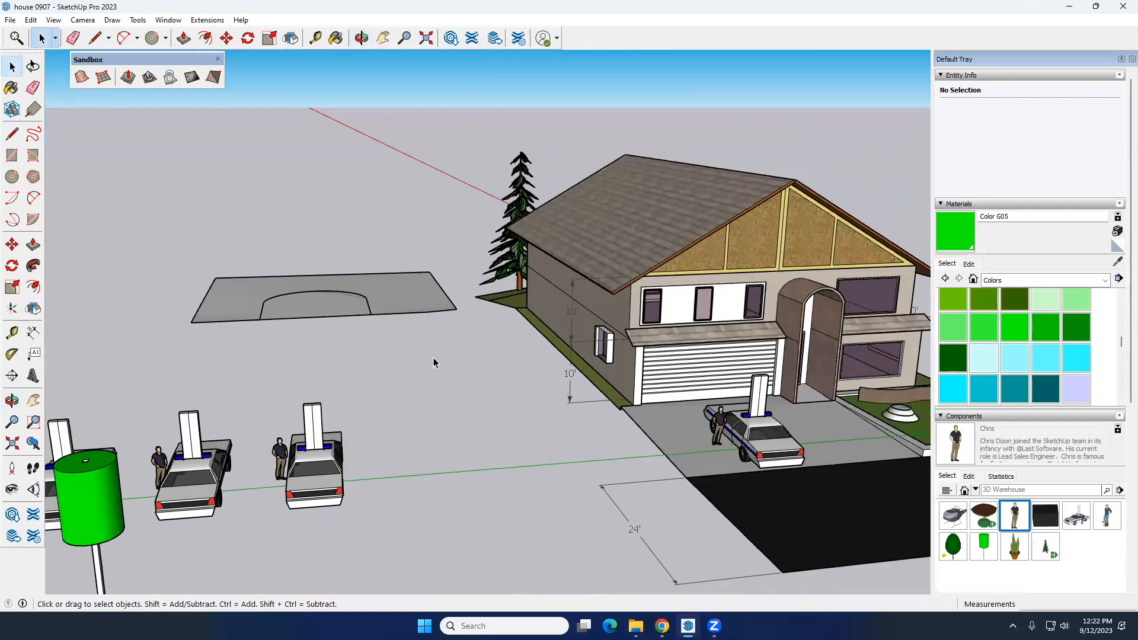
left_click_drag(173, 227, 173, 226)
key("Delete")
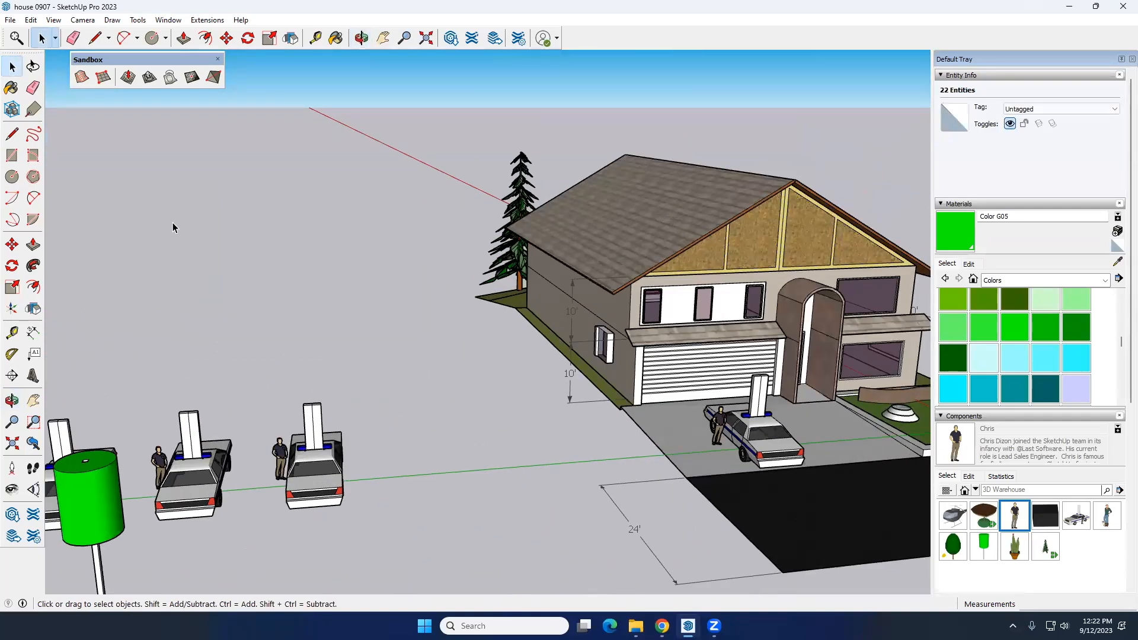